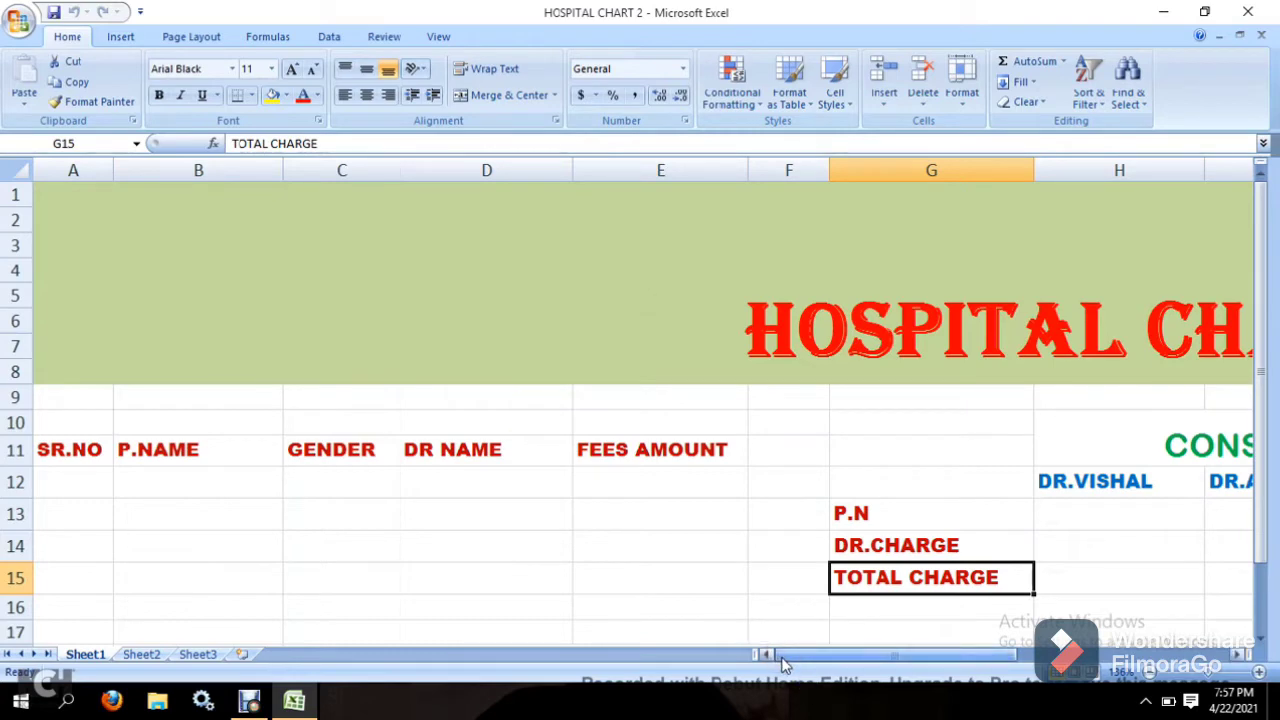
Step: Unmerge the HOSPITAL CHART-2 title range, and merge and centre it again
{"action": "left_click", "coordinate": [888, 370]}
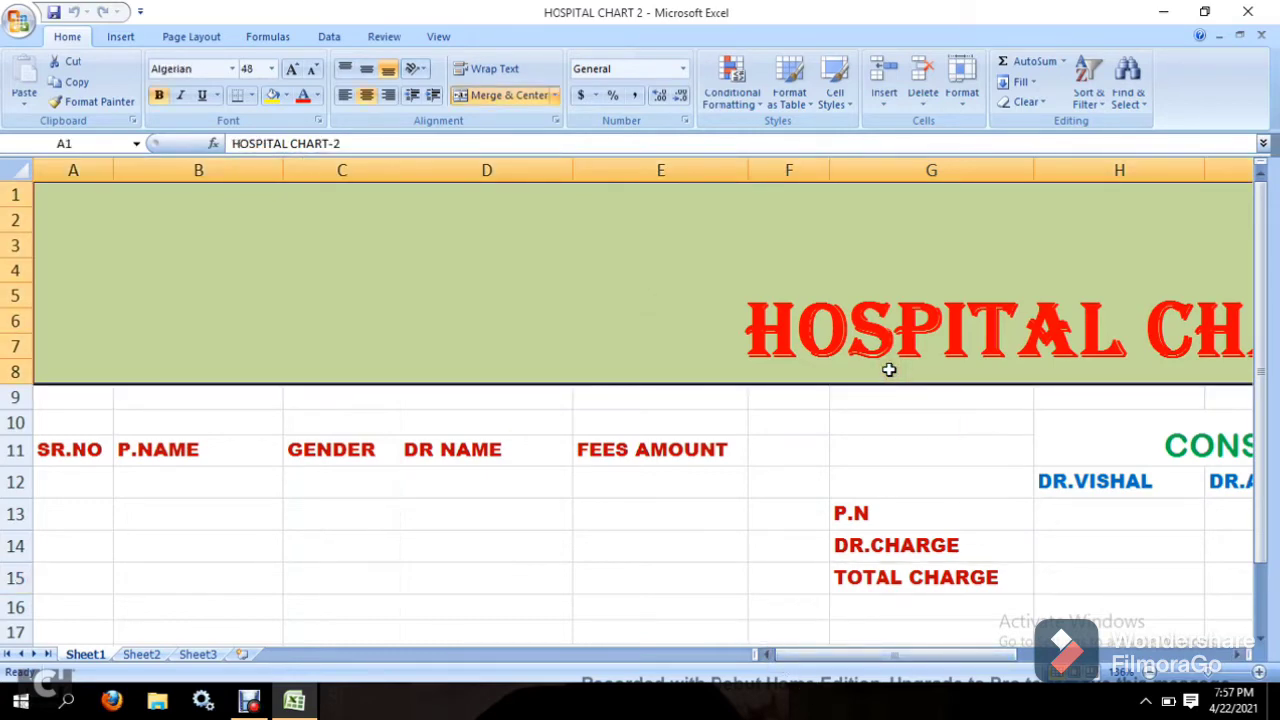
{"action": "left_click", "coordinate": [1238, 654]}
{"action": "left_click", "coordinate": [1238, 654]}
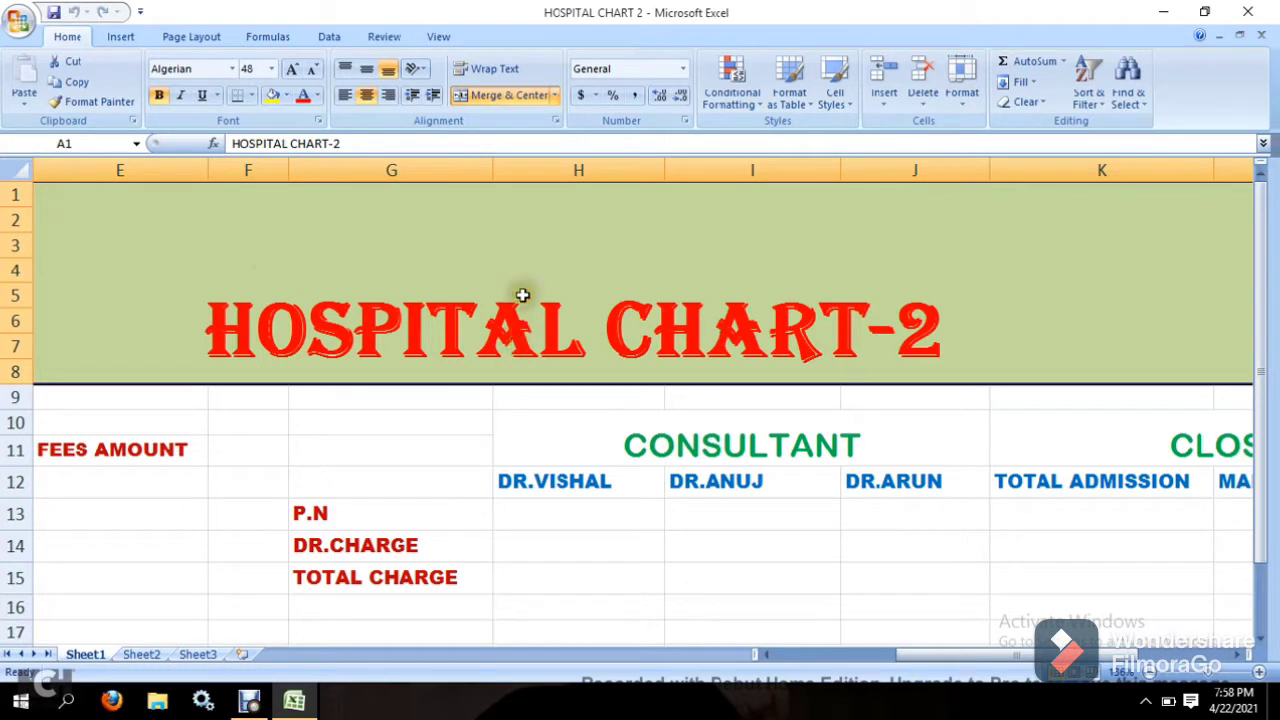
{"action": "left_click", "coordinate": [503, 96]}
{"action": "left_click", "coordinate": [503, 96]}
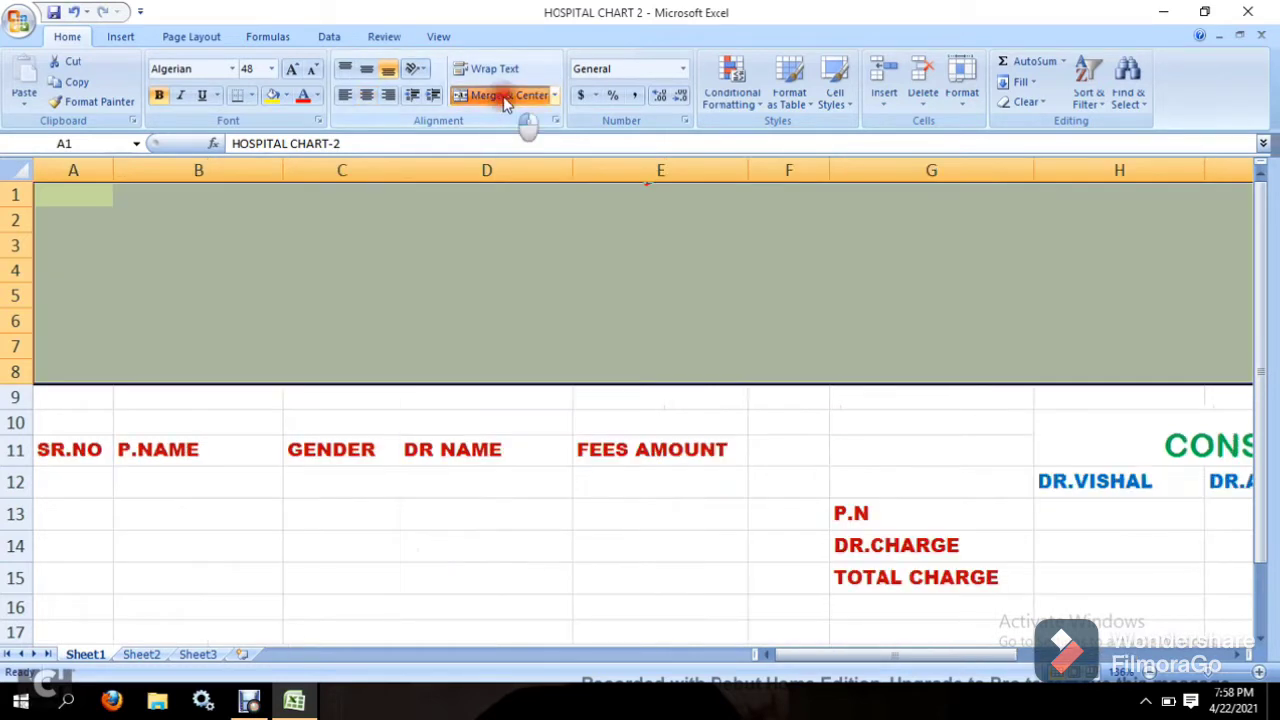
{"action": "double_click", "coordinate": [617, 327]}
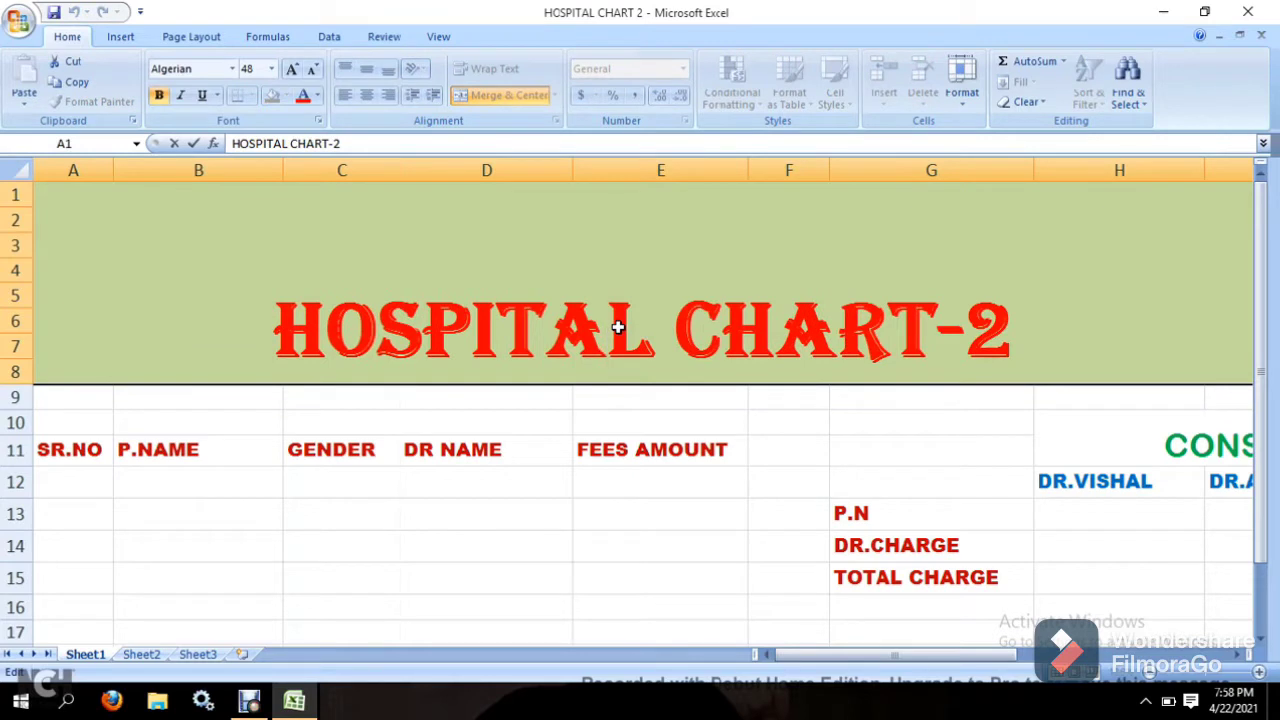
{"action": "type", "text": "FF"}
{"action": "key", "text": "BackSpace"}
{"action": "key", "text": "BackSpace"}
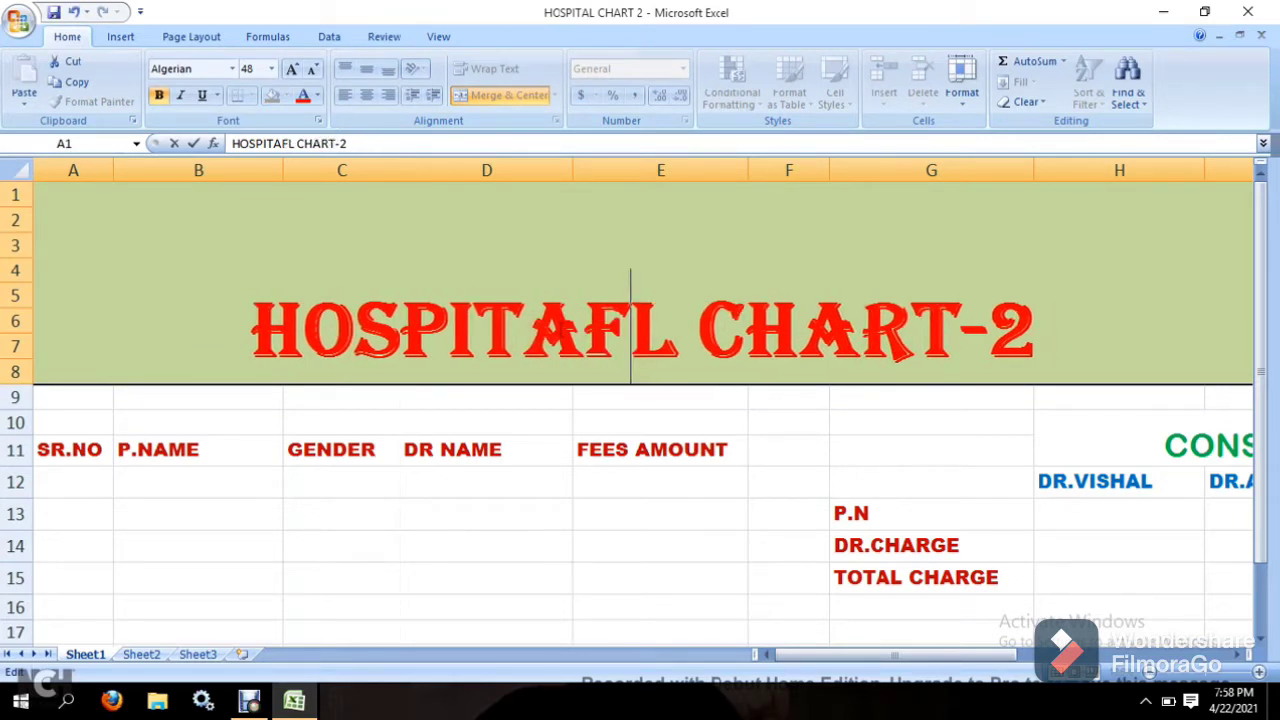
{"action": "left_click", "coordinate": [559, 330]}
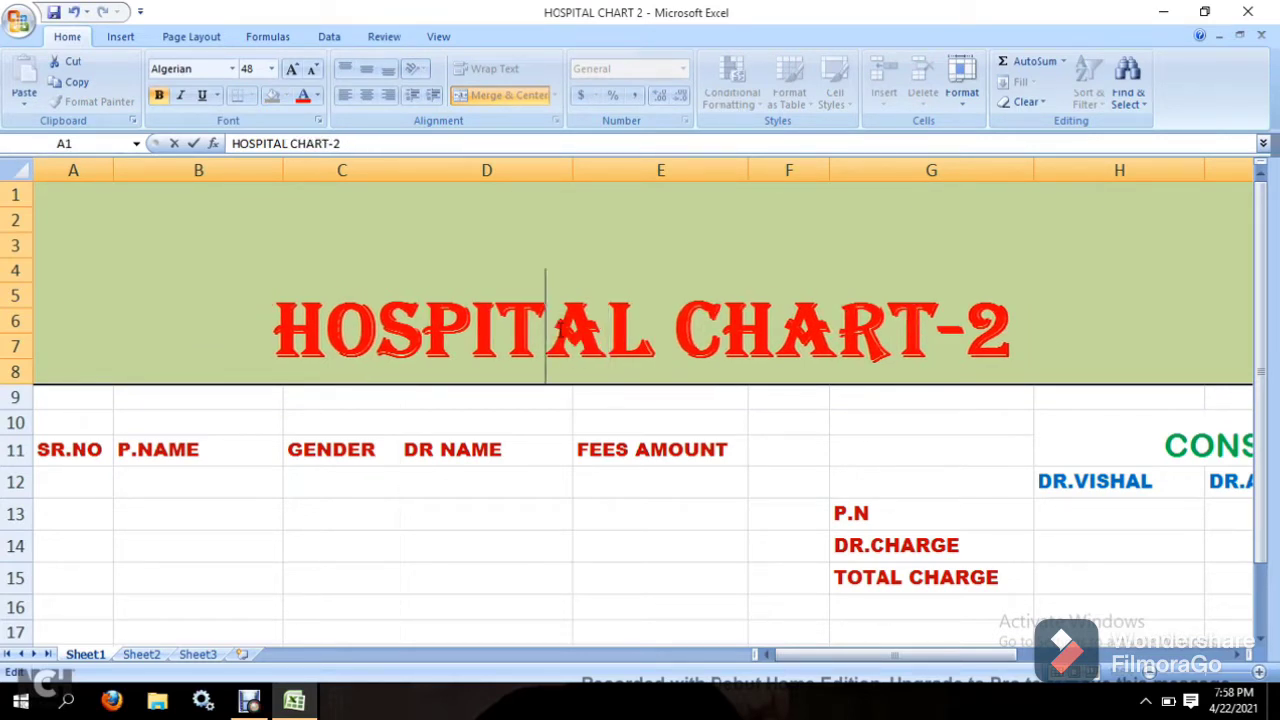
Step: Look through the list of available fonts for the title and for cell G16
{"action": "left_click", "coordinate": [192, 274]}
{"action": "left_click", "coordinate": [232, 68]}
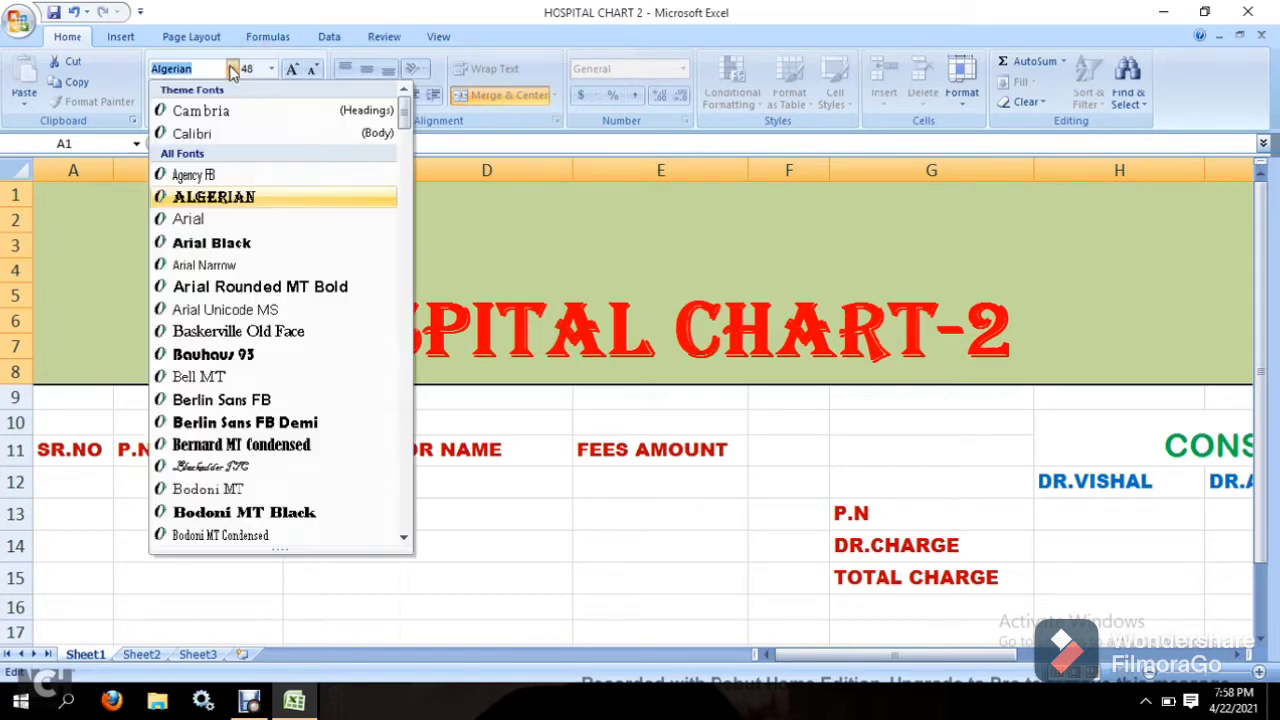
{"action": "left_click", "coordinate": [637, 564]}
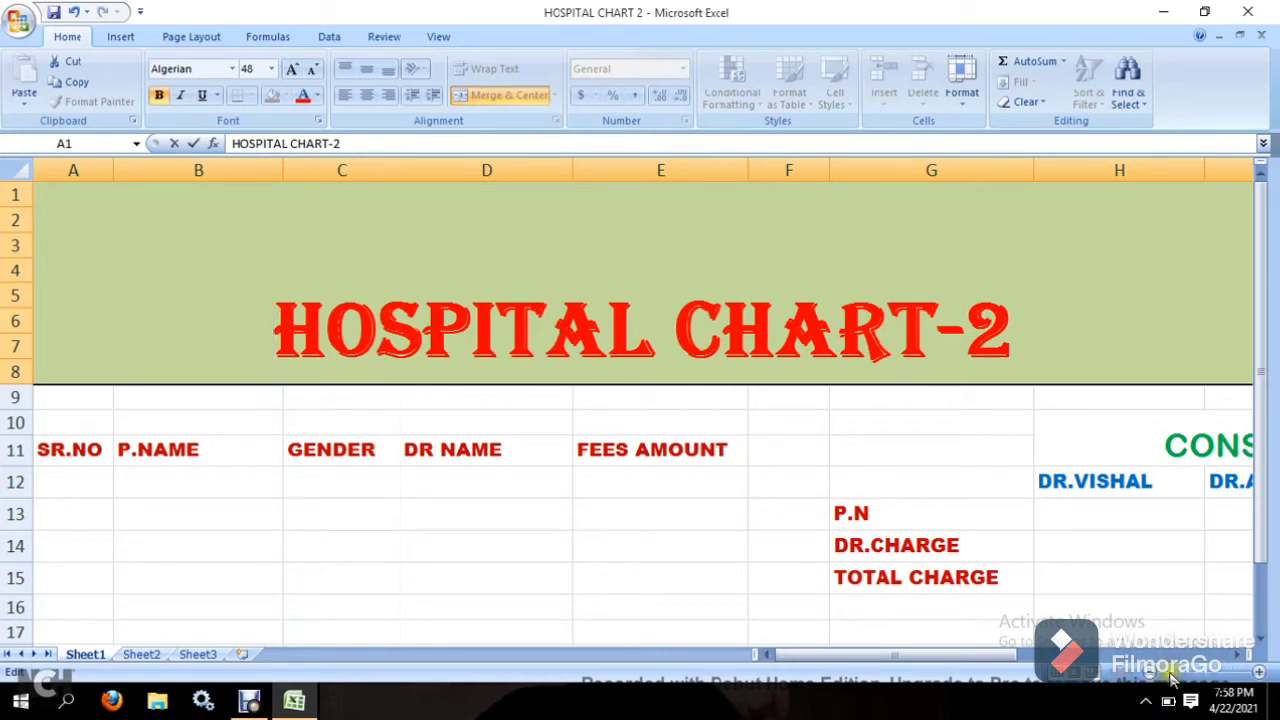
{"action": "left_click", "coordinate": [1010, 597]}
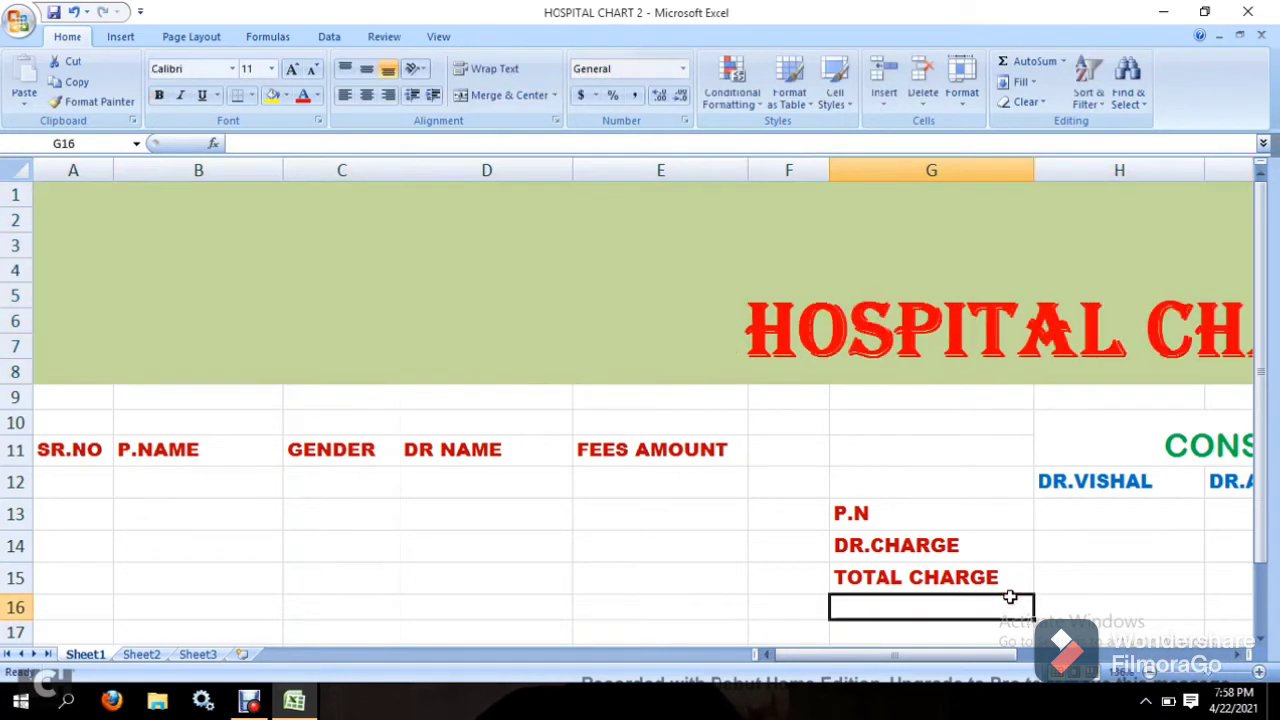
{"action": "left_click", "coordinate": [1218, 672]}
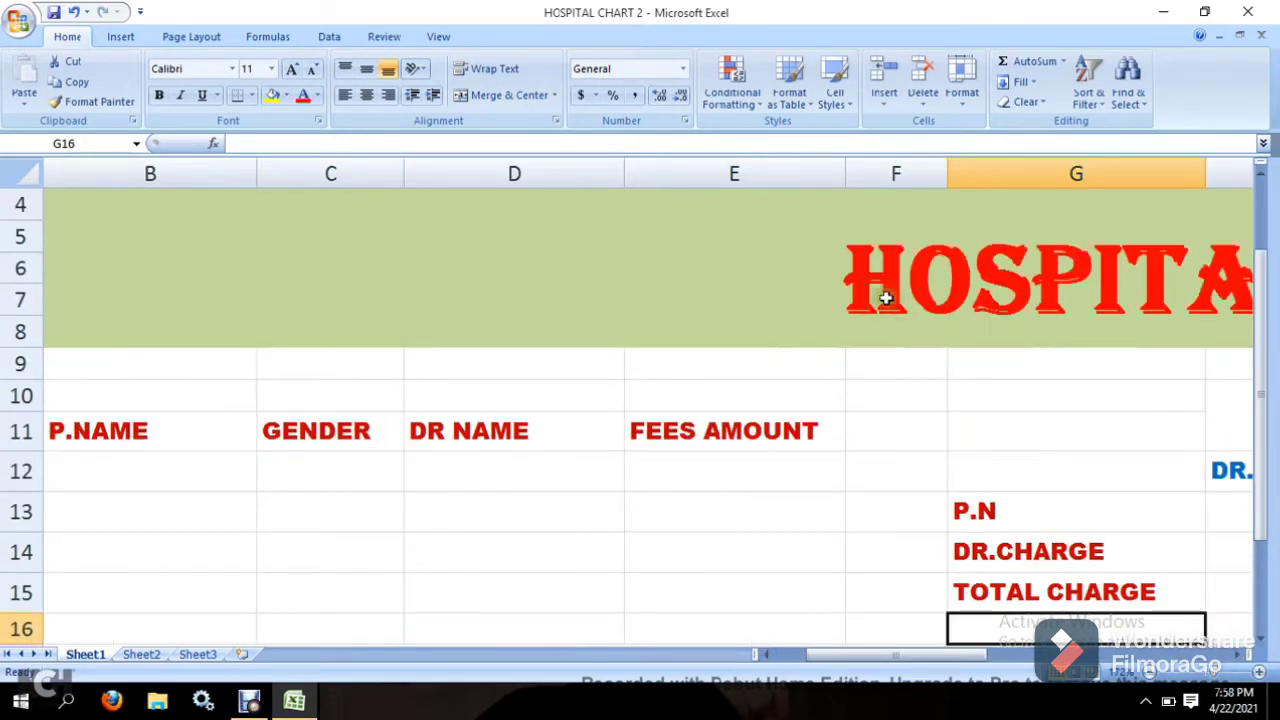
{"action": "left_click", "coordinate": [232, 68]}
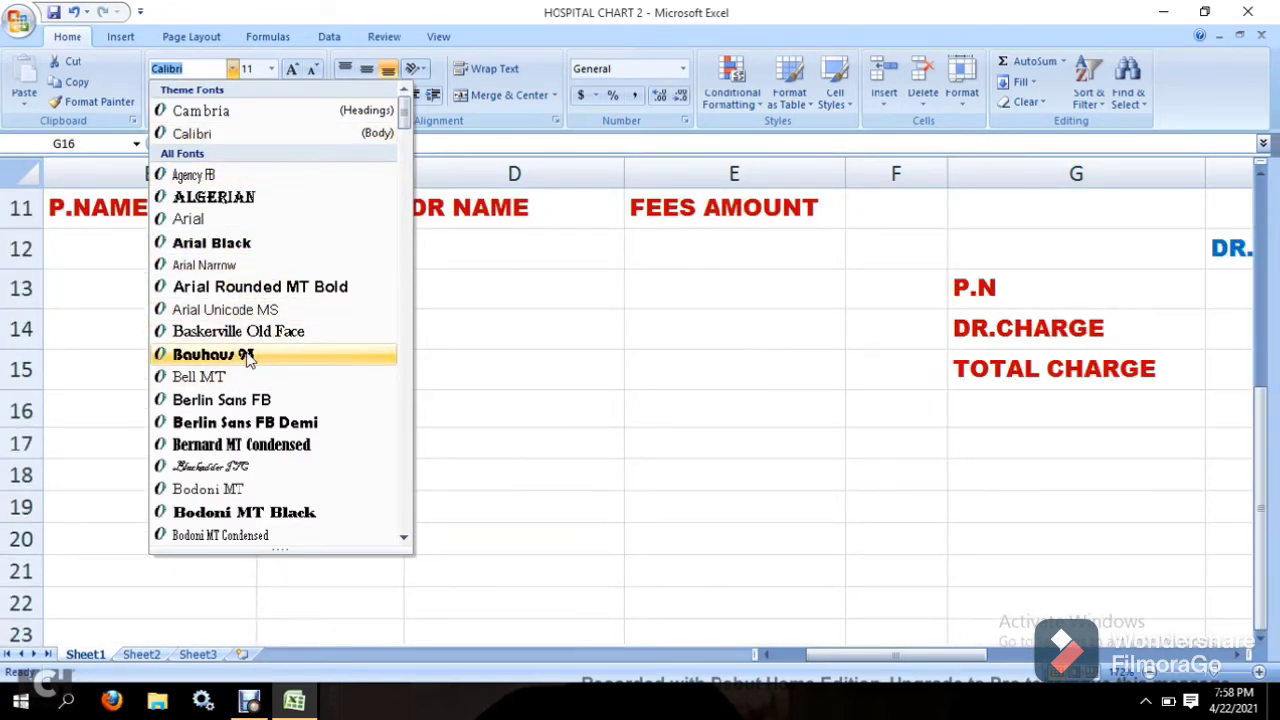
{"action": "left_click", "coordinate": [623, 551]}
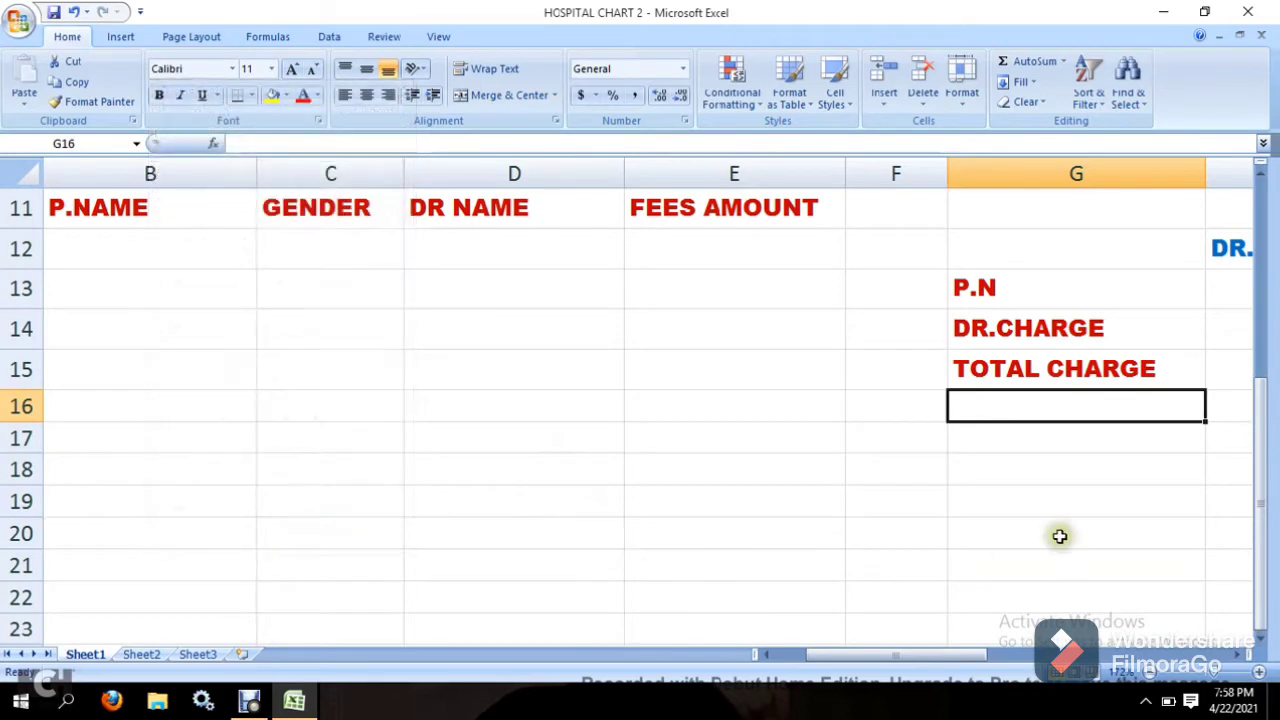
{"action": "scroll", "coordinate": [1263, 191], "scroll_direction": "up", "scroll_amount": 4}
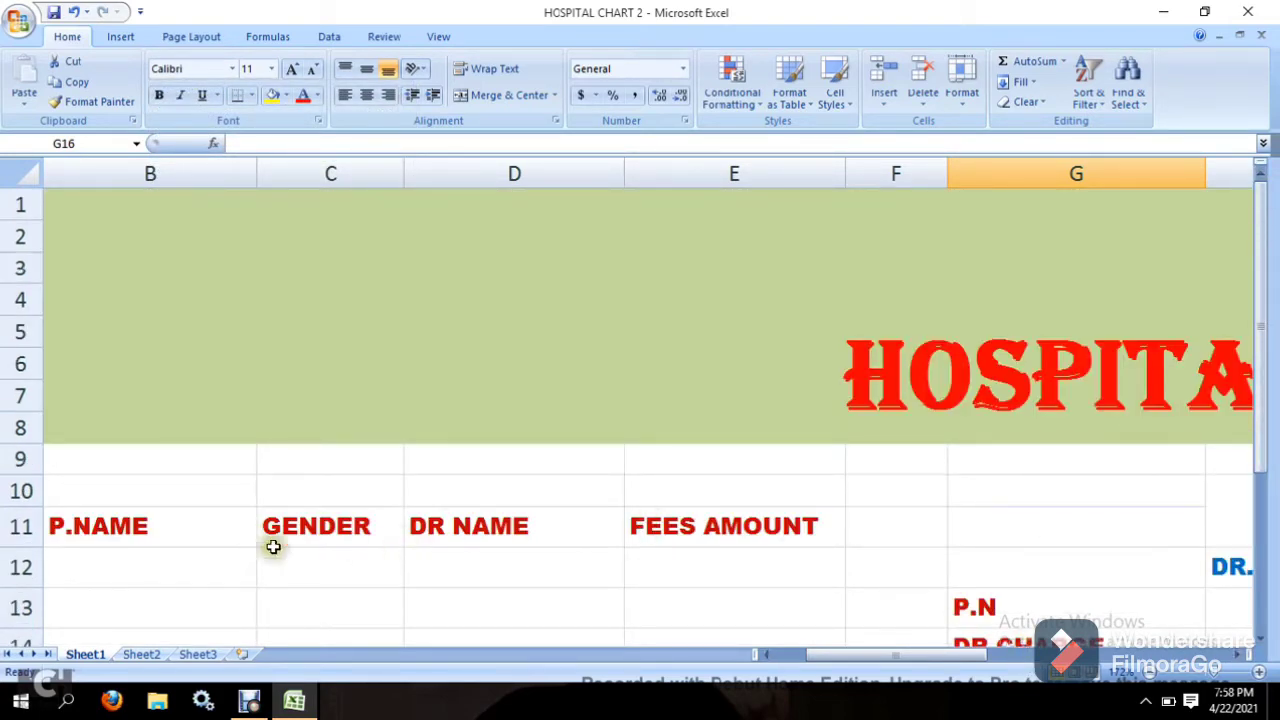
Step: Examine the patient table headings from SR.NO to FEES AMOUNT and the doctor headings under CONSULTANT
{"action": "left_click", "coordinate": [766, 656]}
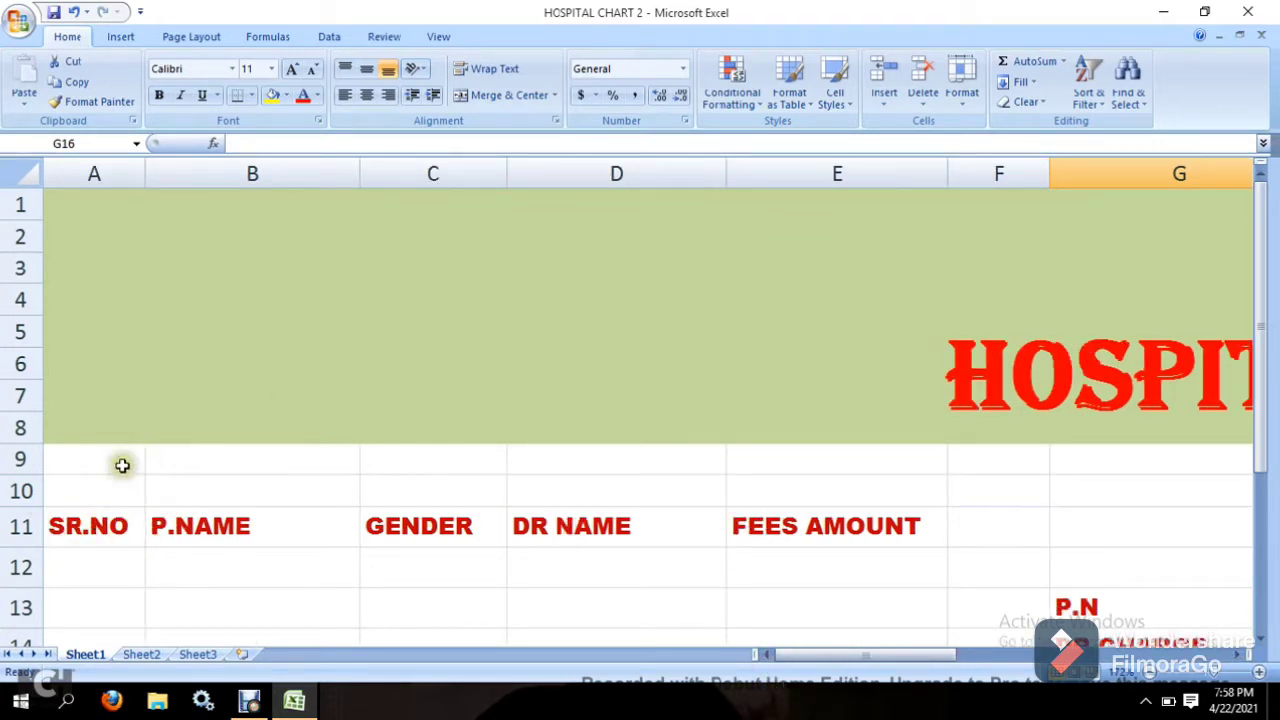
{"action": "left_click", "coordinate": [110, 514]}
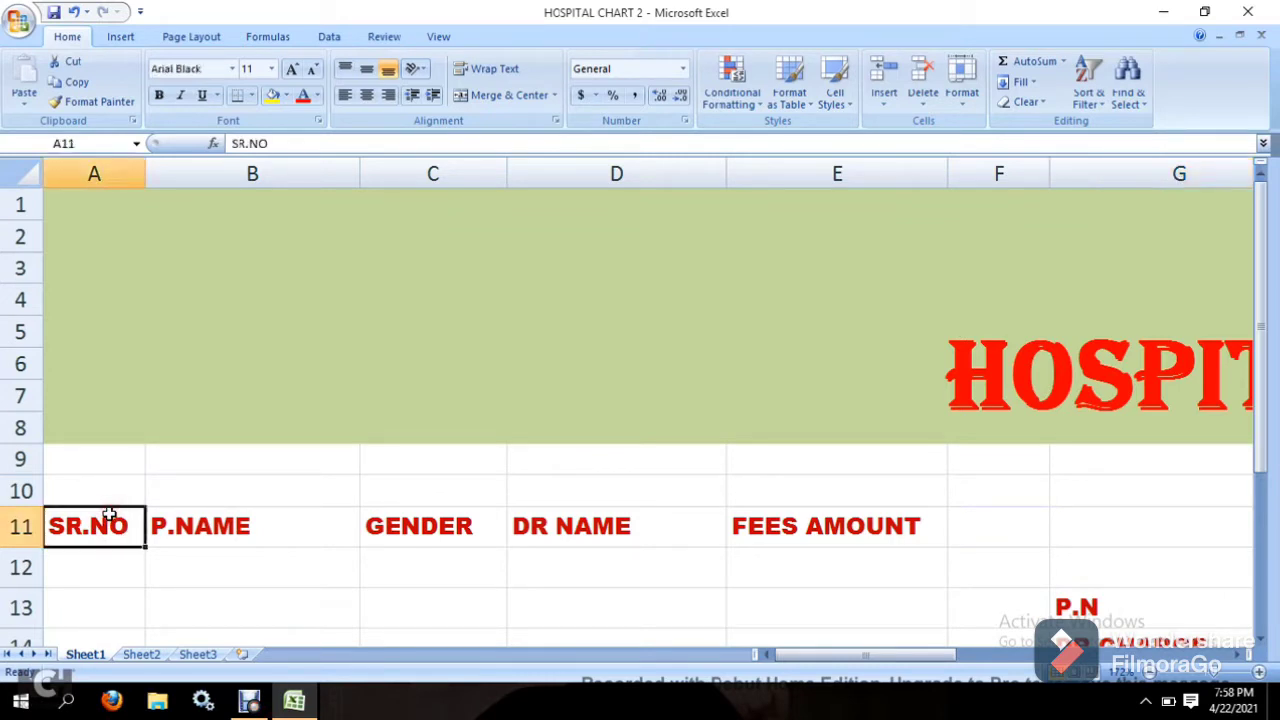
{"action": "left_click", "coordinate": [228, 532]}
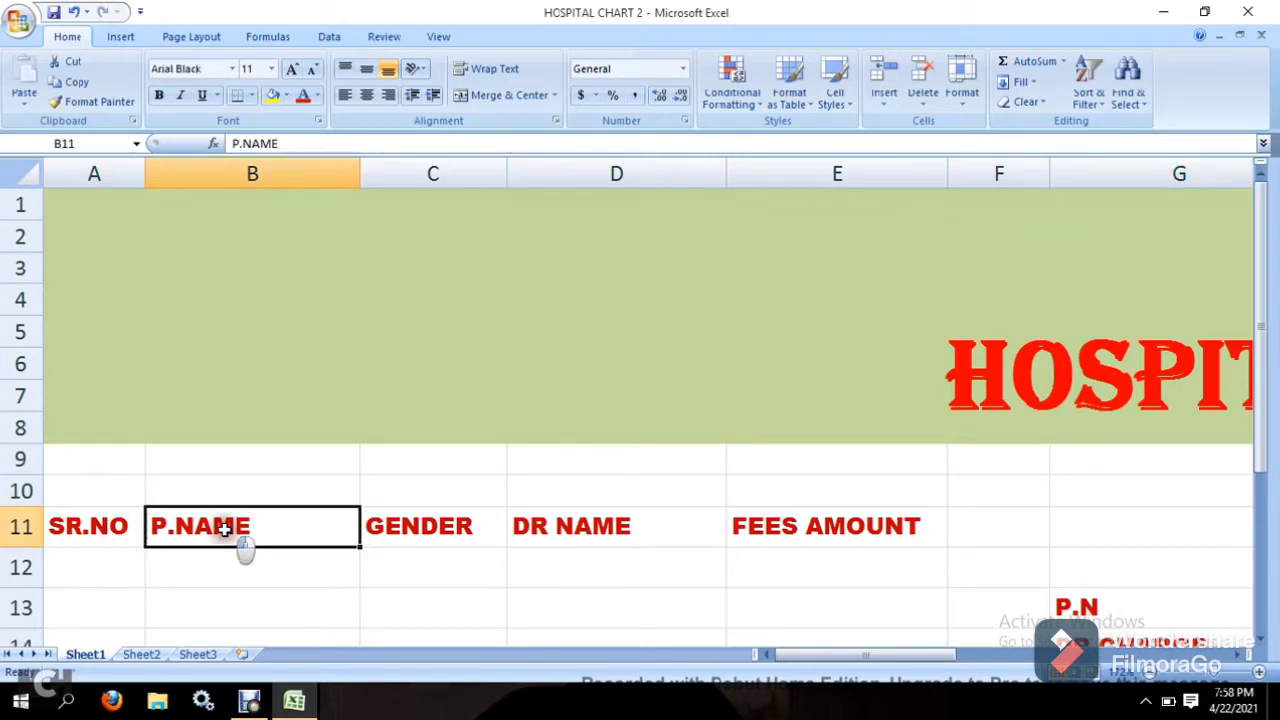
{"action": "left_click", "coordinate": [443, 522]}
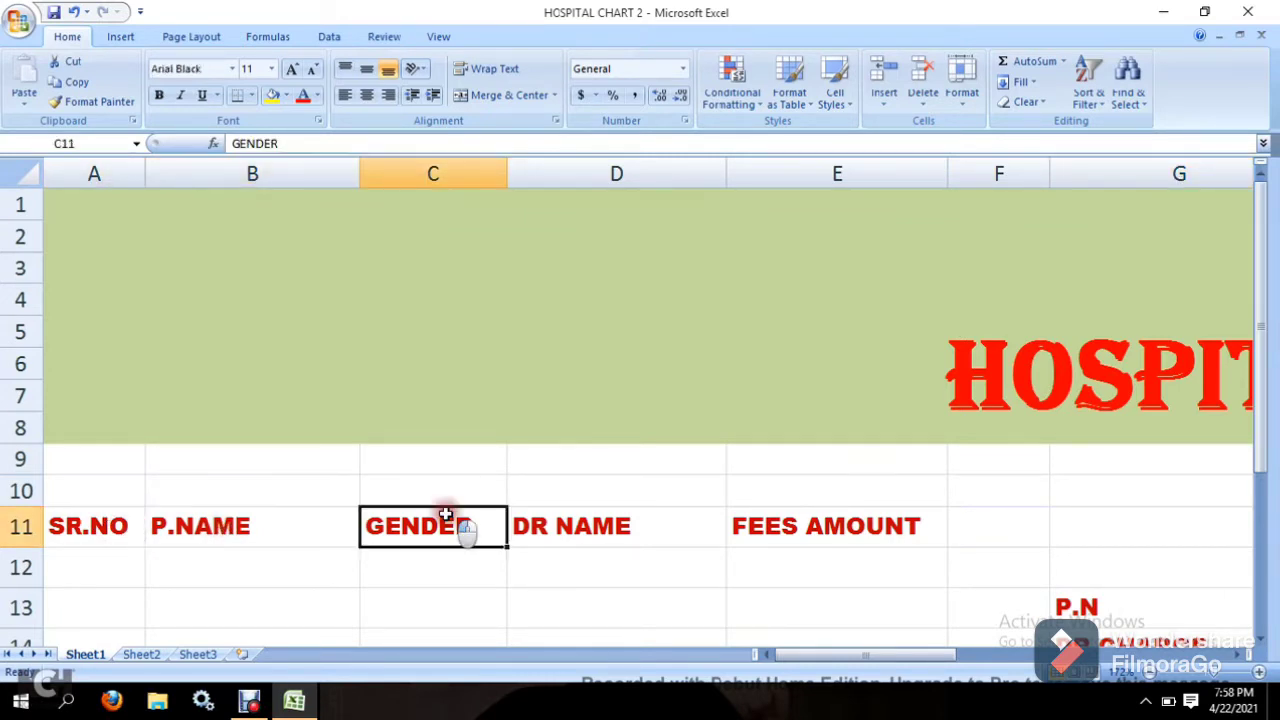
{"action": "left_click", "coordinate": [554, 514]}
{"action": "left_click", "coordinate": [856, 516]}
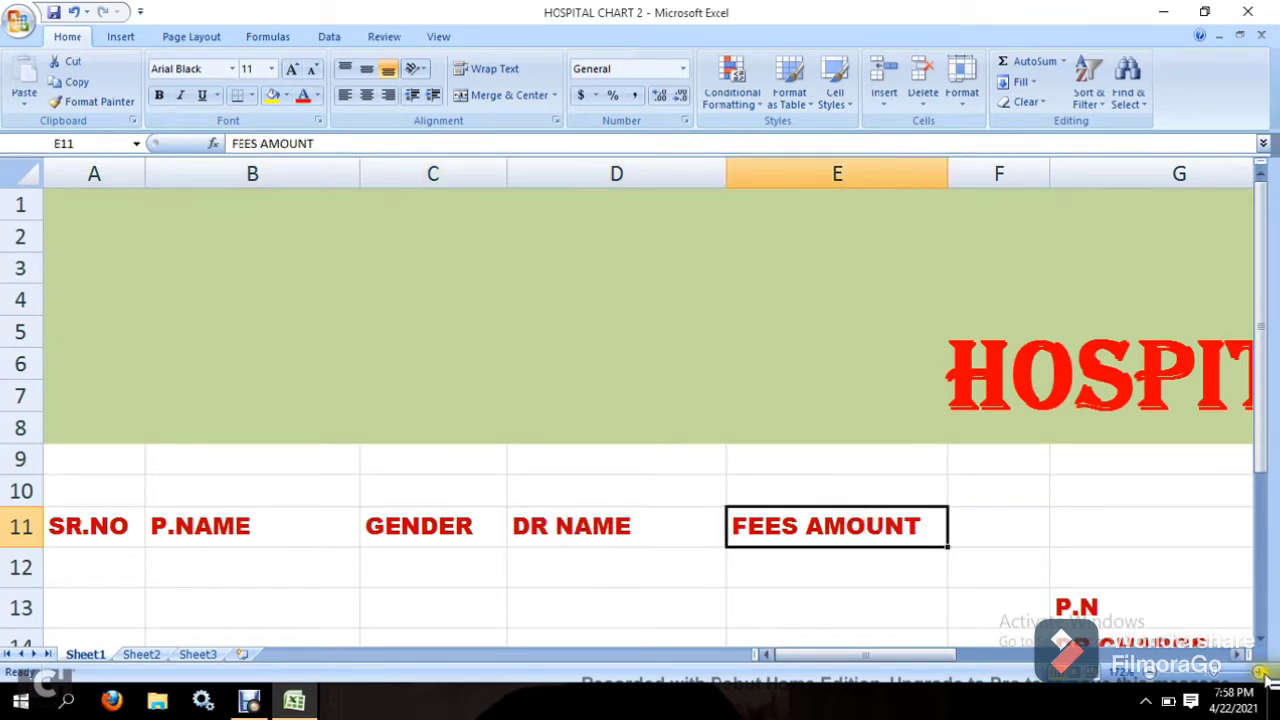
{"action": "left_click", "coordinate": [1244, 656]}
{"action": "left_click", "coordinate": [1244, 656]}
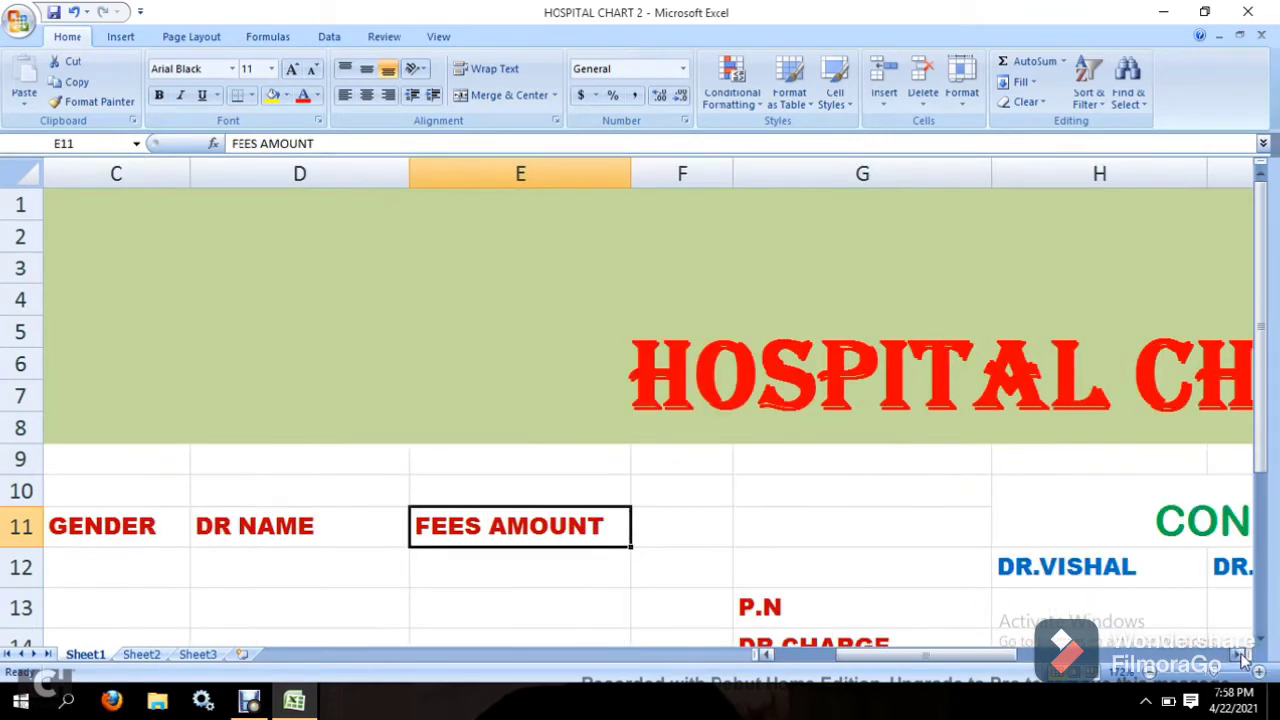
{"action": "left_click", "coordinate": [1244, 656]}
{"action": "left_click", "coordinate": [1244, 656]}
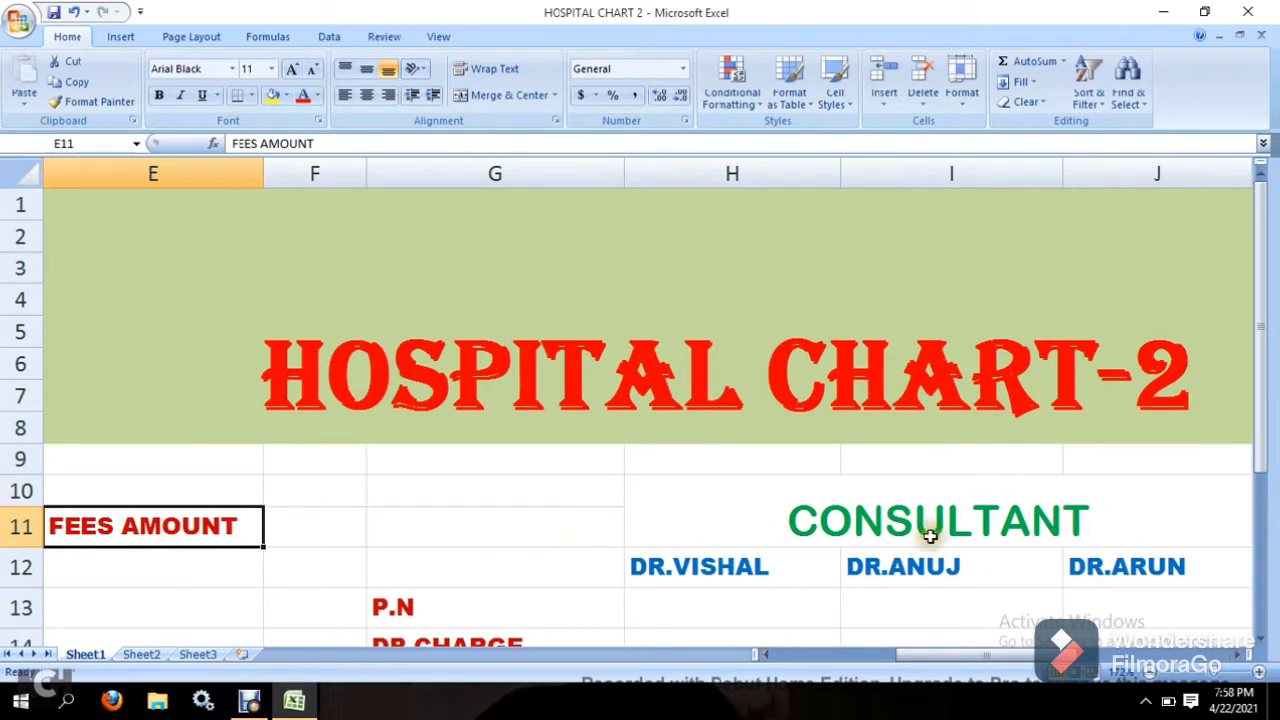
{"action": "left_click", "coordinate": [815, 562]}
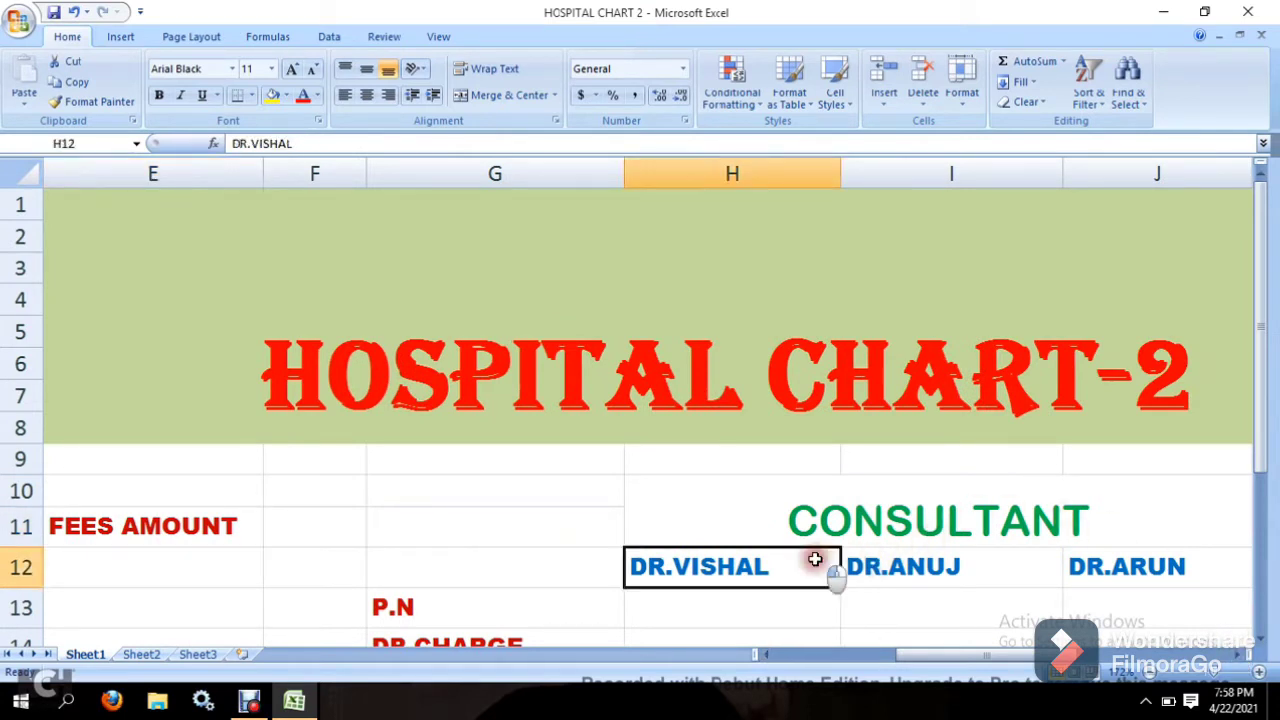
{"action": "left_click", "coordinate": [1020, 553]}
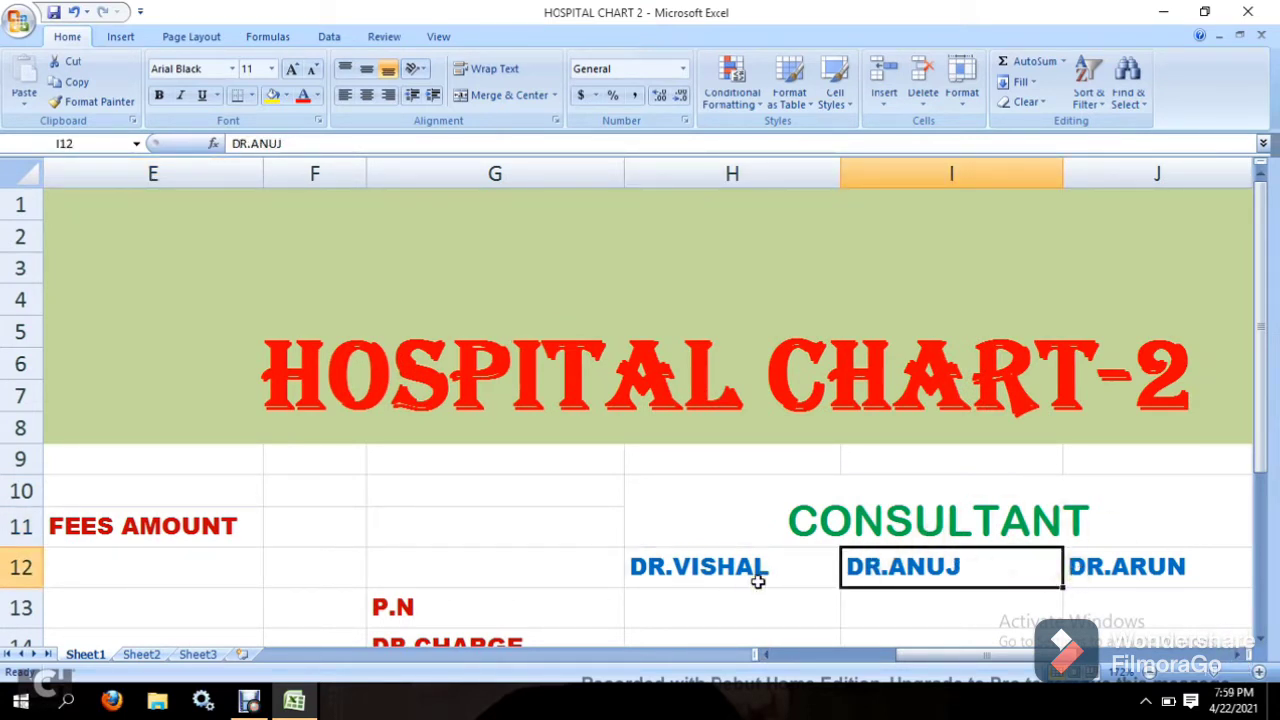
{"action": "left_click", "coordinate": [1090, 563]}
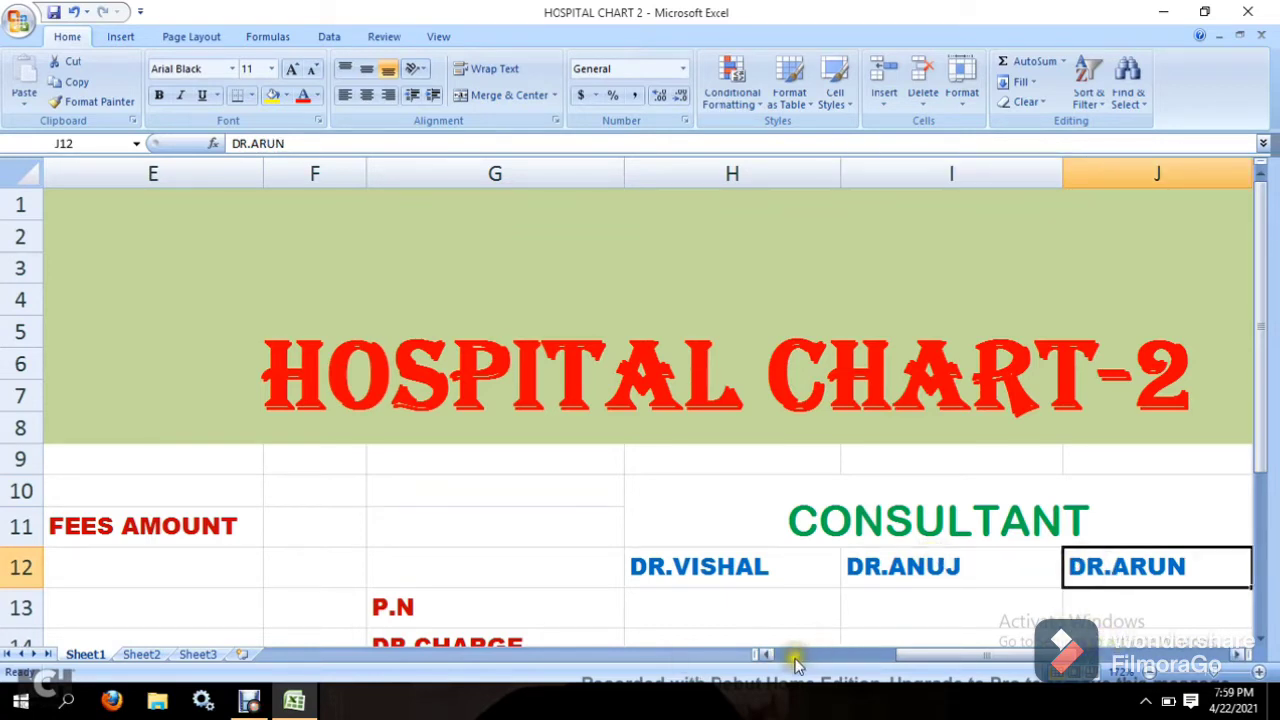
Step: Examine the P.N, DR.CHARGE and TOTAL CHARGE rows and their cells for the first consultant
{"action": "left_click", "coordinate": [1240, 655]}
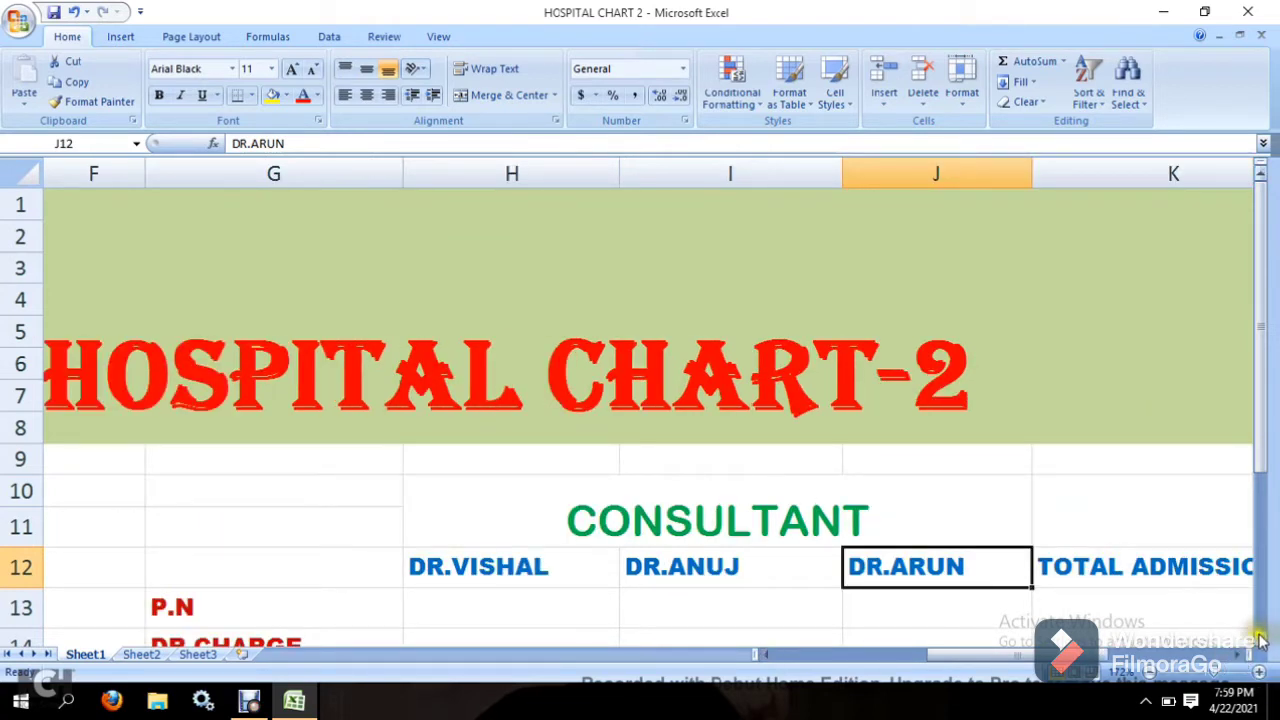
{"action": "left_click", "coordinate": [1260, 636]}
{"action": "left_click", "coordinate": [1260, 636]}
{"action": "left_click", "coordinate": [1260, 636]}
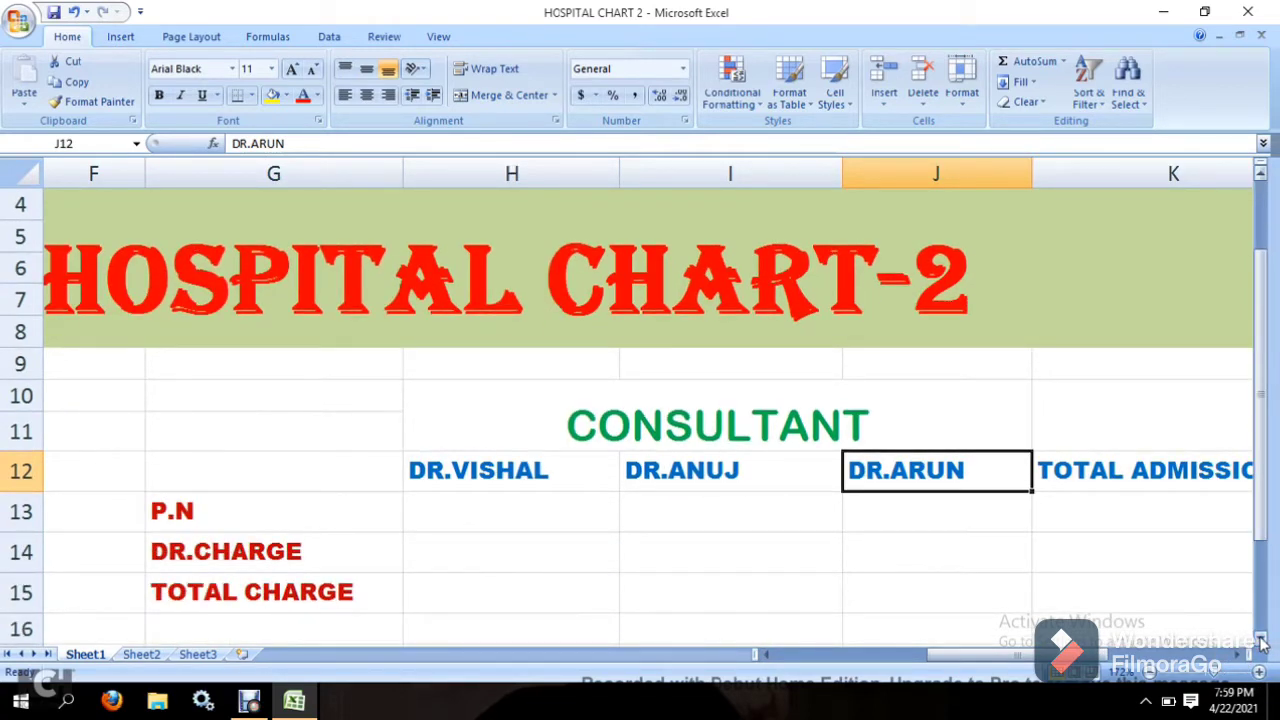
{"action": "left_click", "coordinate": [491, 505]}
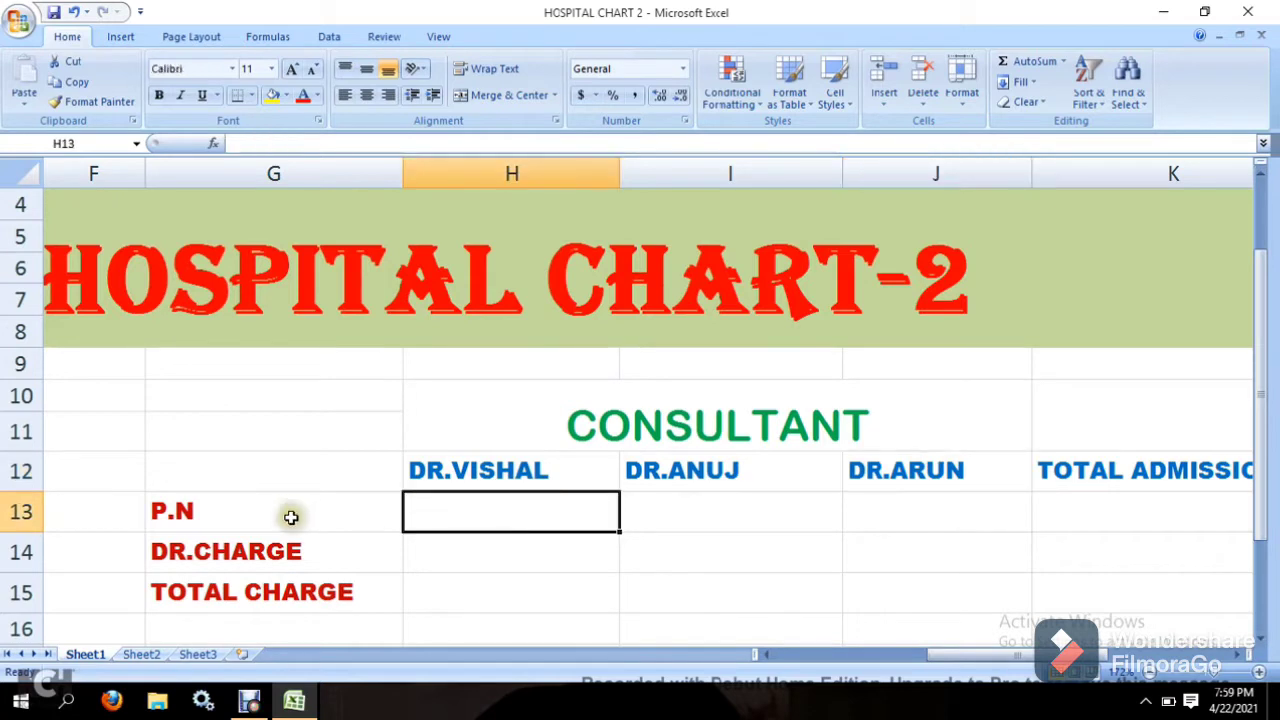
{"action": "left_click", "coordinate": [280, 515]}
{"action": "left_click", "coordinate": [494, 523]}
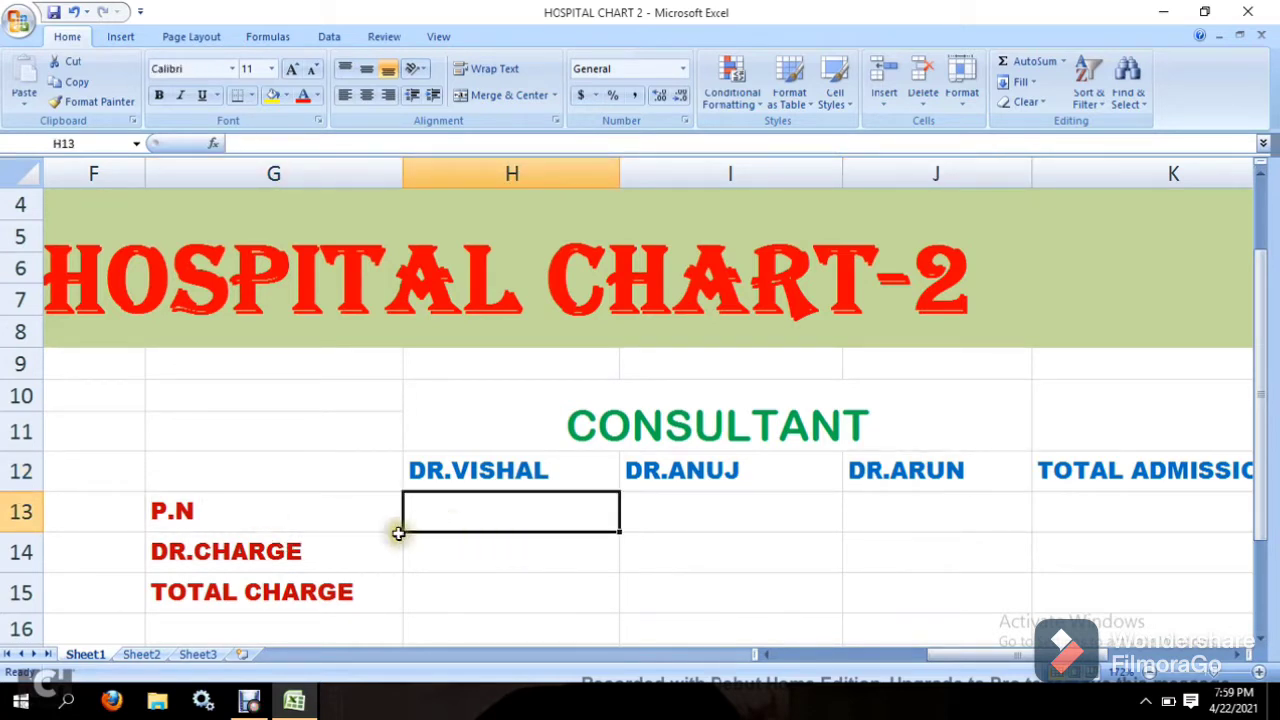
{"action": "left_click", "coordinate": [346, 551]}
{"action": "left_click", "coordinate": [484, 551]}
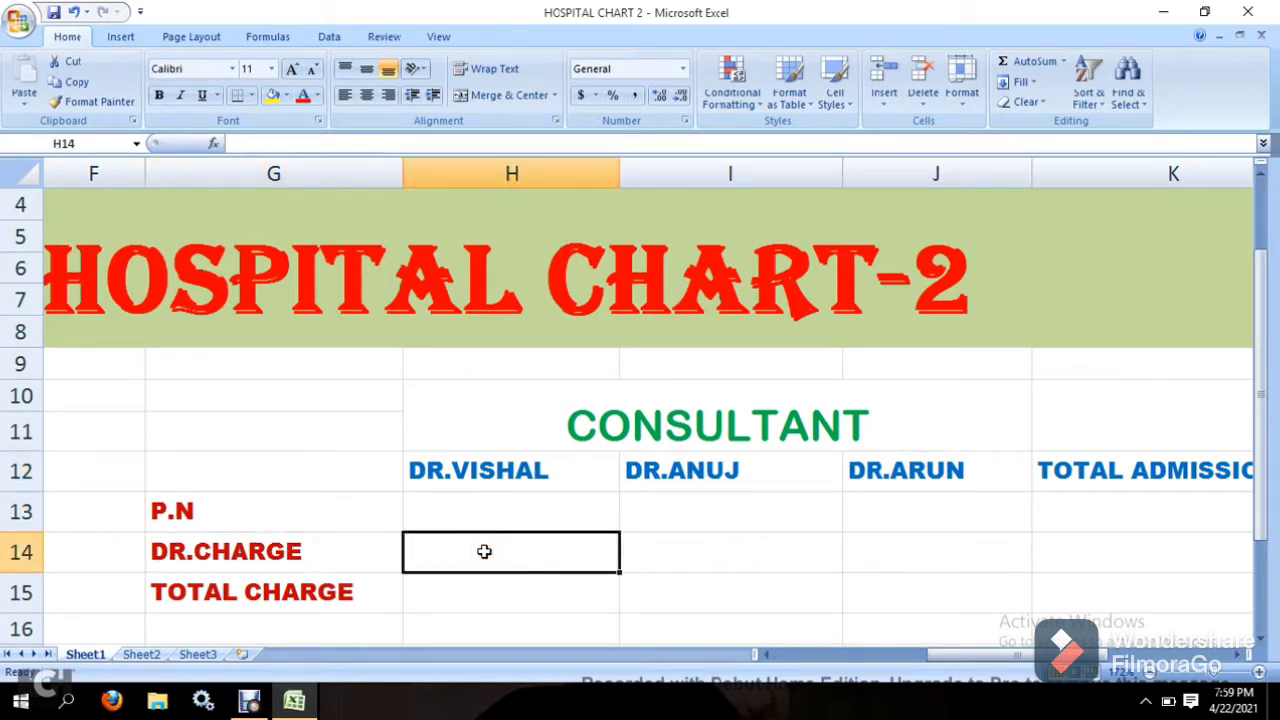
{"action": "left_click", "coordinate": [447, 605]}
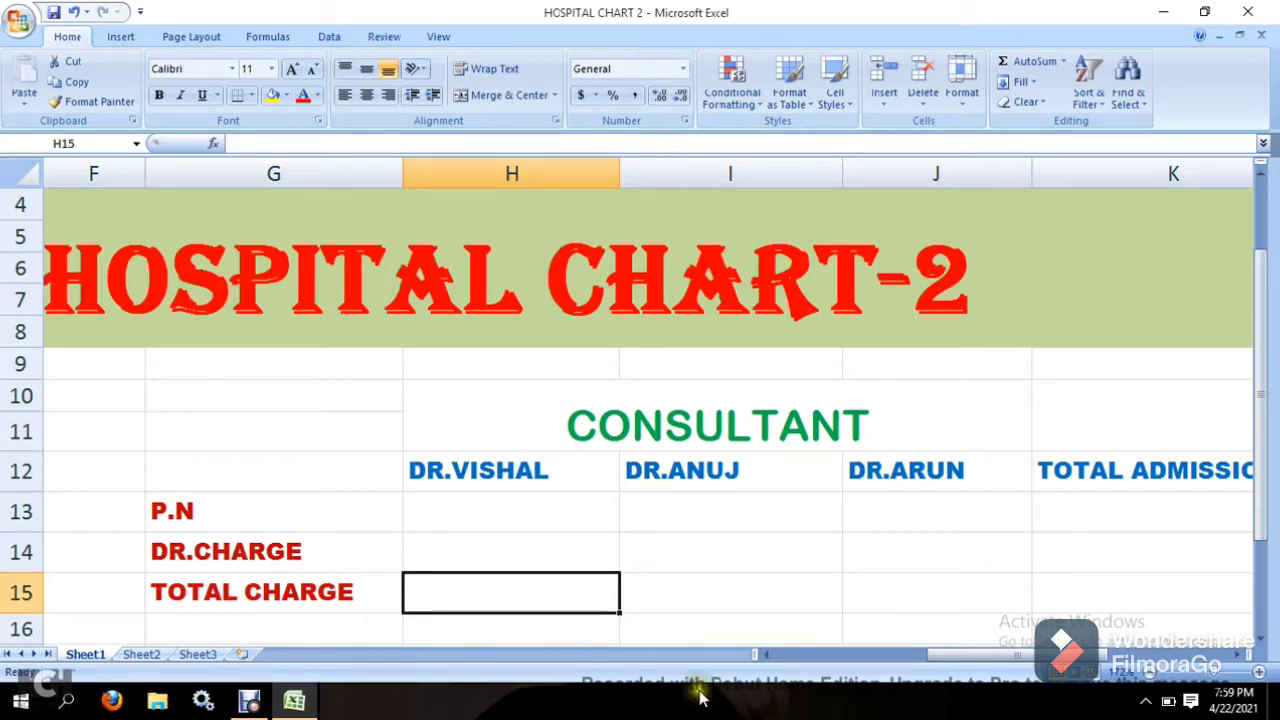
{"action": "left_click", "coordinate": [1262, 640]}
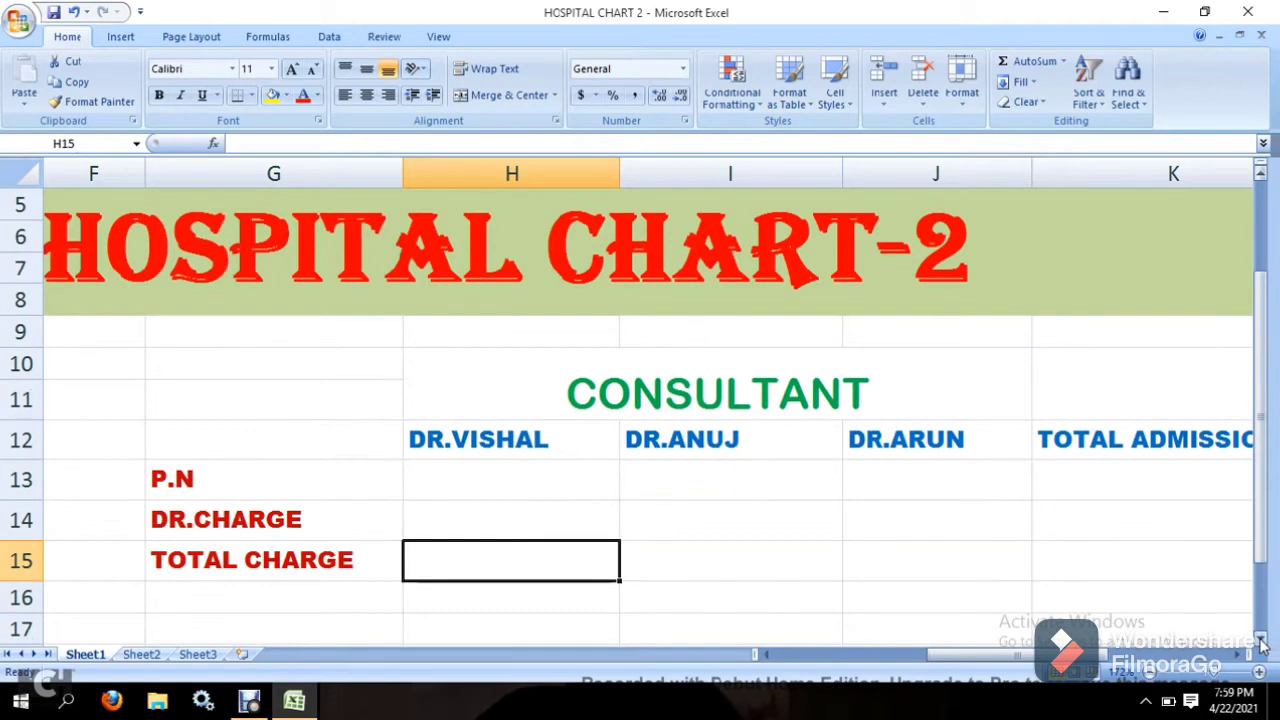
{"action": "left_click", "coordinate": [1262, 640]}
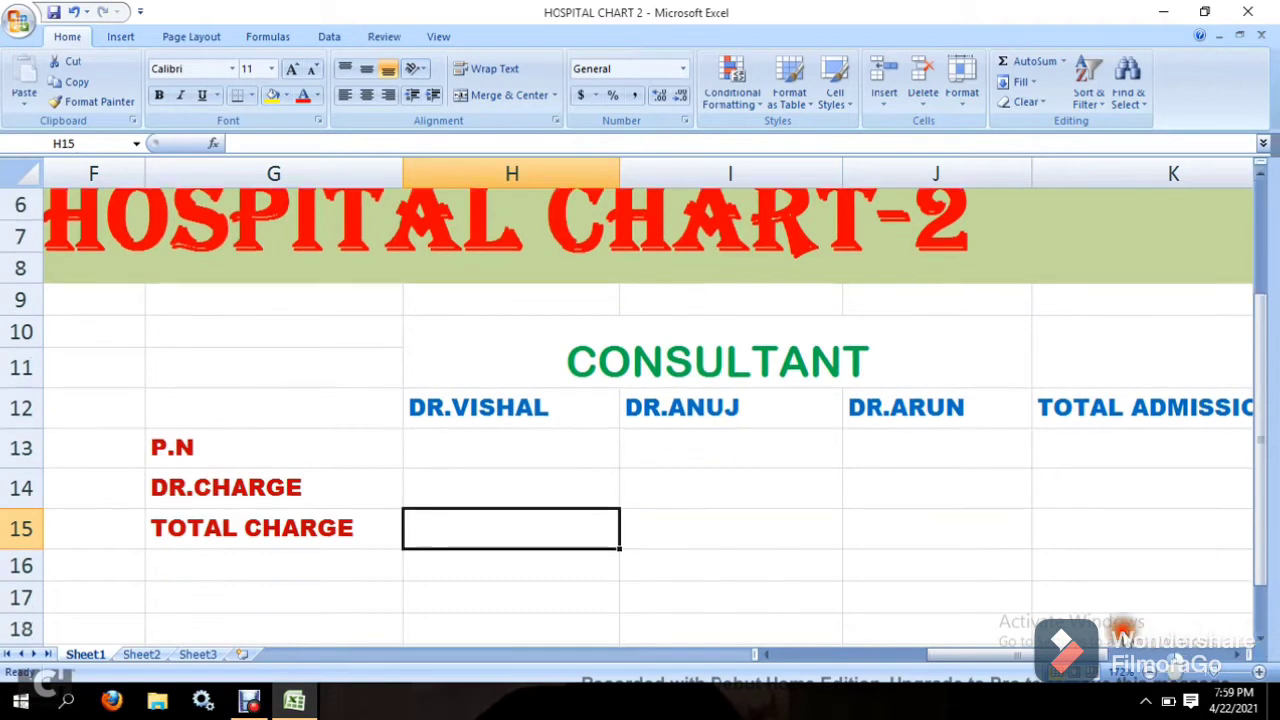
Step: Enter the serial numbers 1 and 2 in cells A12 and A13 under SR.NO
{"action": "left_click", "coordinate": [784, 656]}
{"action": "left_click", "coordinate": [782, 656]}
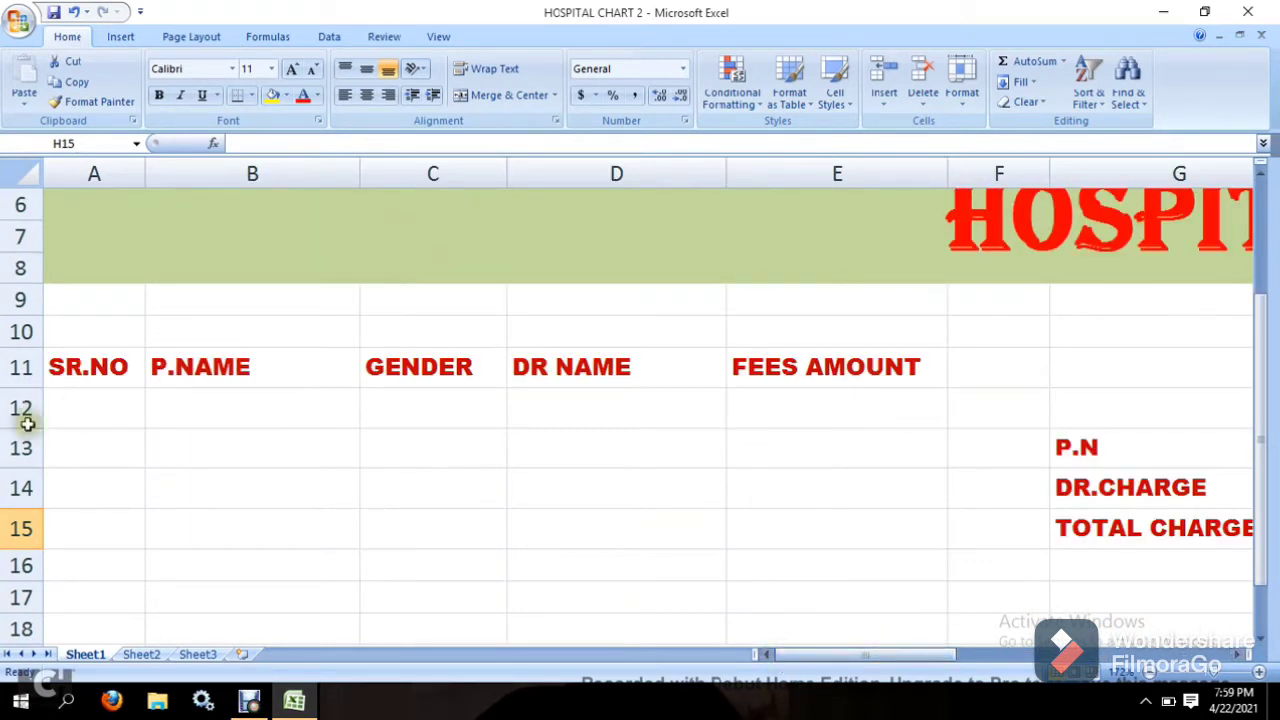
{"action": "left_click", "coordinate": [83, 401]}
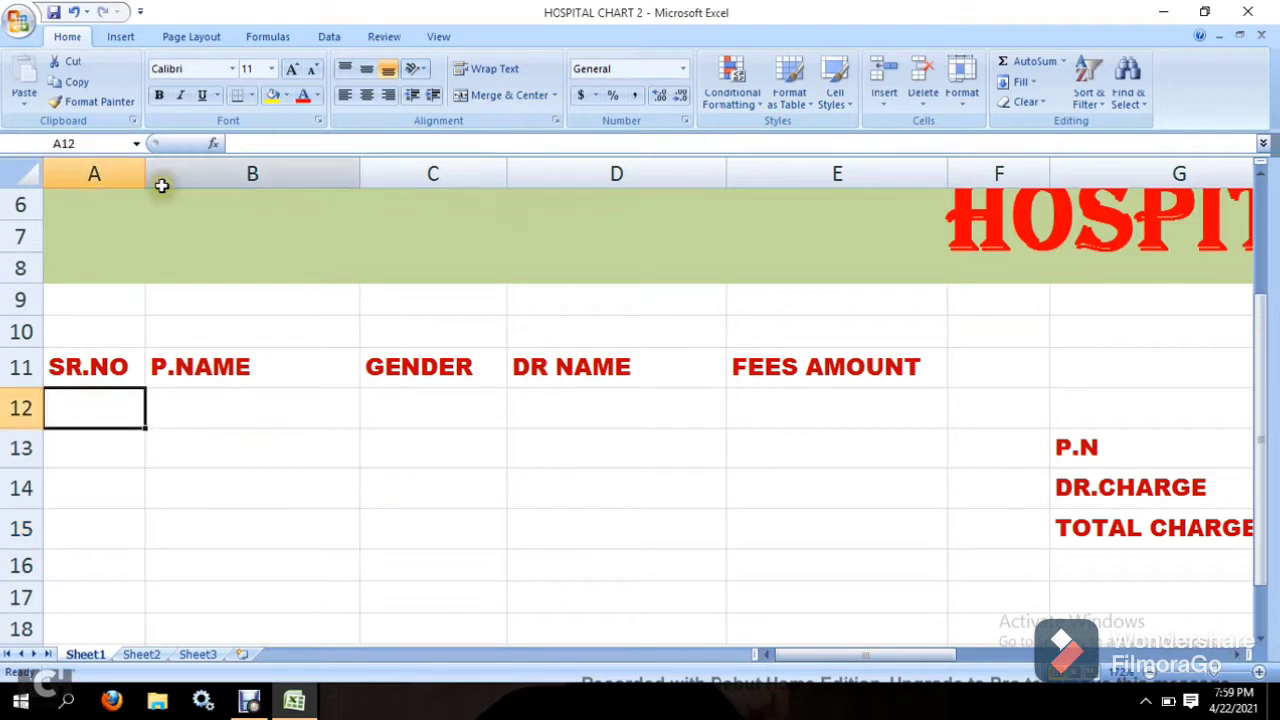
{"action": "left_click", "coordinate": [1222, 676]}
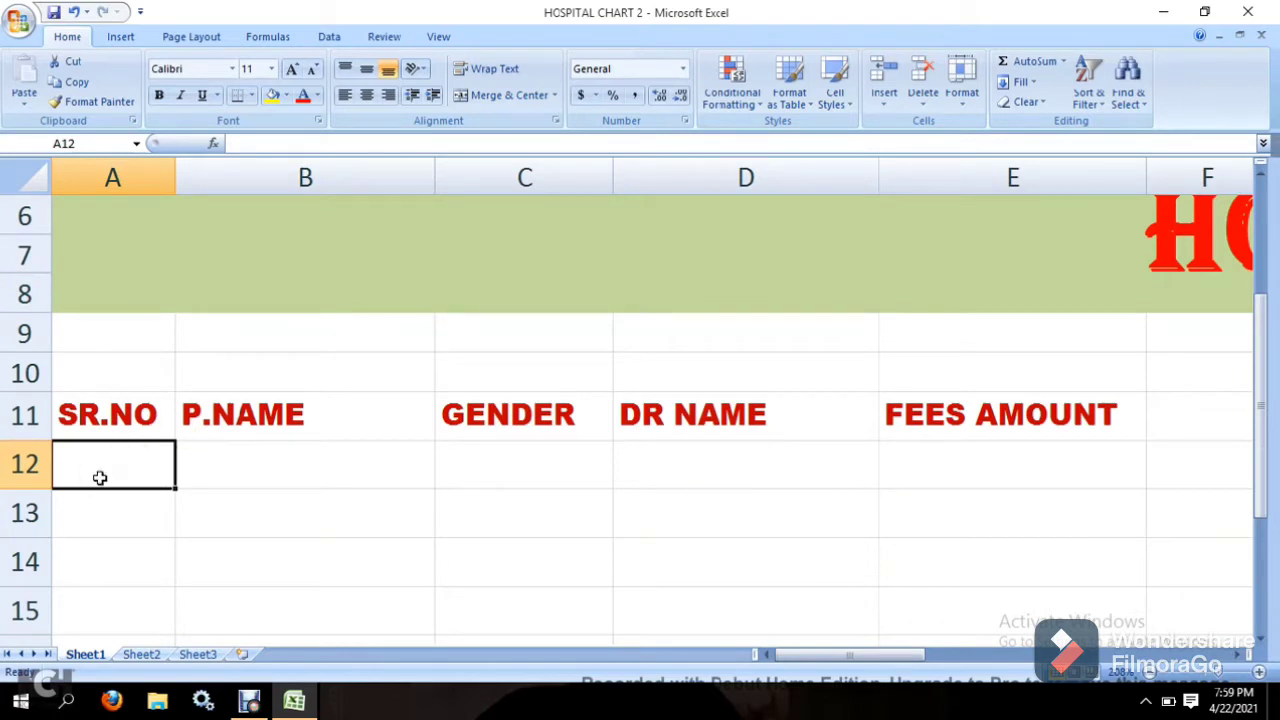
{"action": "type", "text": "1"}
{"action": "key", "text": "Return"}
{"action": "type", "text": "2"}
{"action": "key", "text": "Return"}
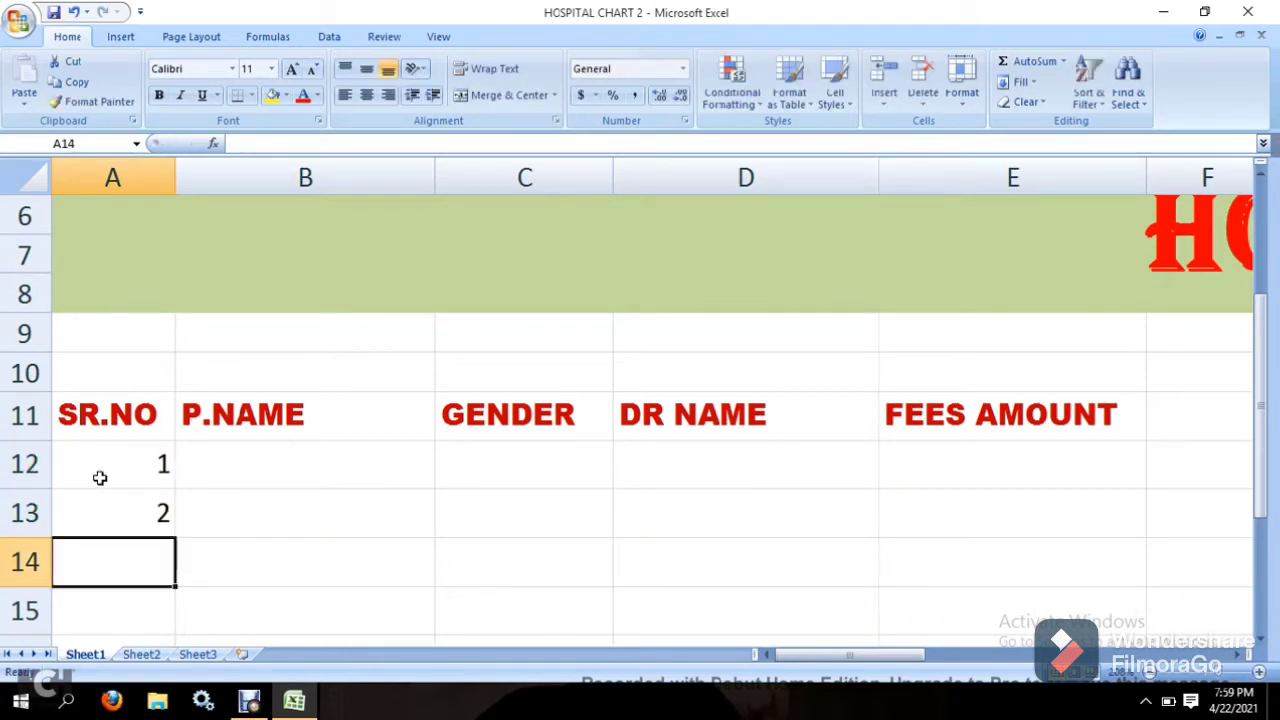
Step: Enter the serial numbers 3, 4, 5 and 6 in cells A14 to A17 under SR.NO
{"action": "key", "text": "Return"}
{"action": "key", "text": "Up"}
{"action": "type", "text": "3"}
{"action": "key", "text": "Return"}
{"action": "type", "text": "4"}
{"action": "key", "text": "Return"}
{"action": "type", "text": "5"}
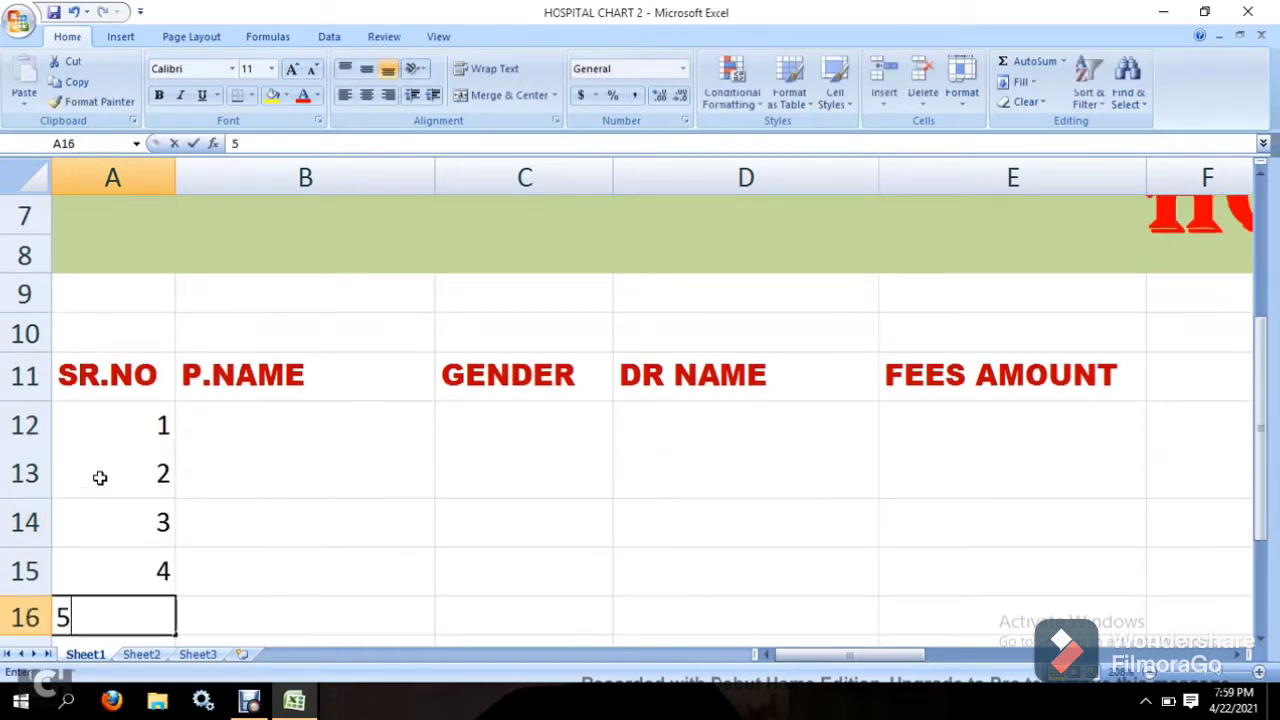
{"action": "key", "text": "Return"}
{"action": "type", "text": "6"}
{"action": "key", "text": "Return"}
Step: Enter the serial numbers 7, 8, 9 and 10 in cells A18 to A21 under SR.NO
{"action": "type", "text": "78"}
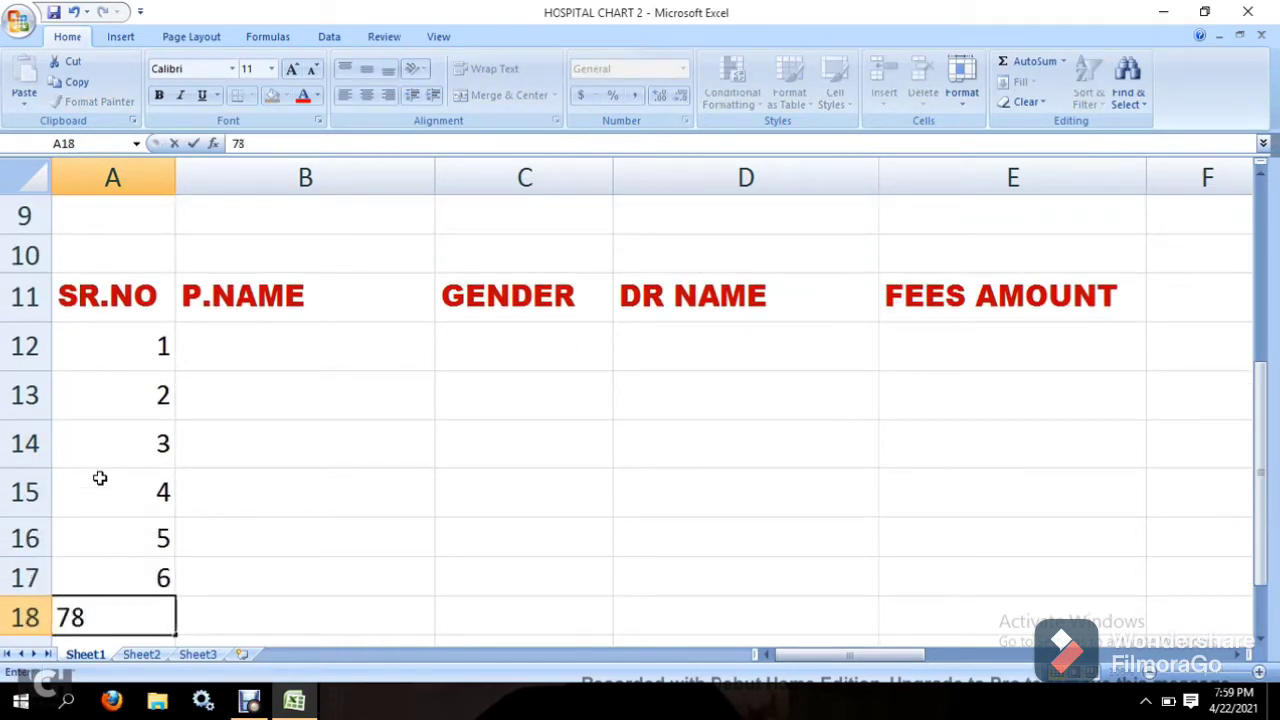
{"action": "key", "text": "Return"}
{"action": "type", "text": "8"}
{"action": "key", "text": "Return"}
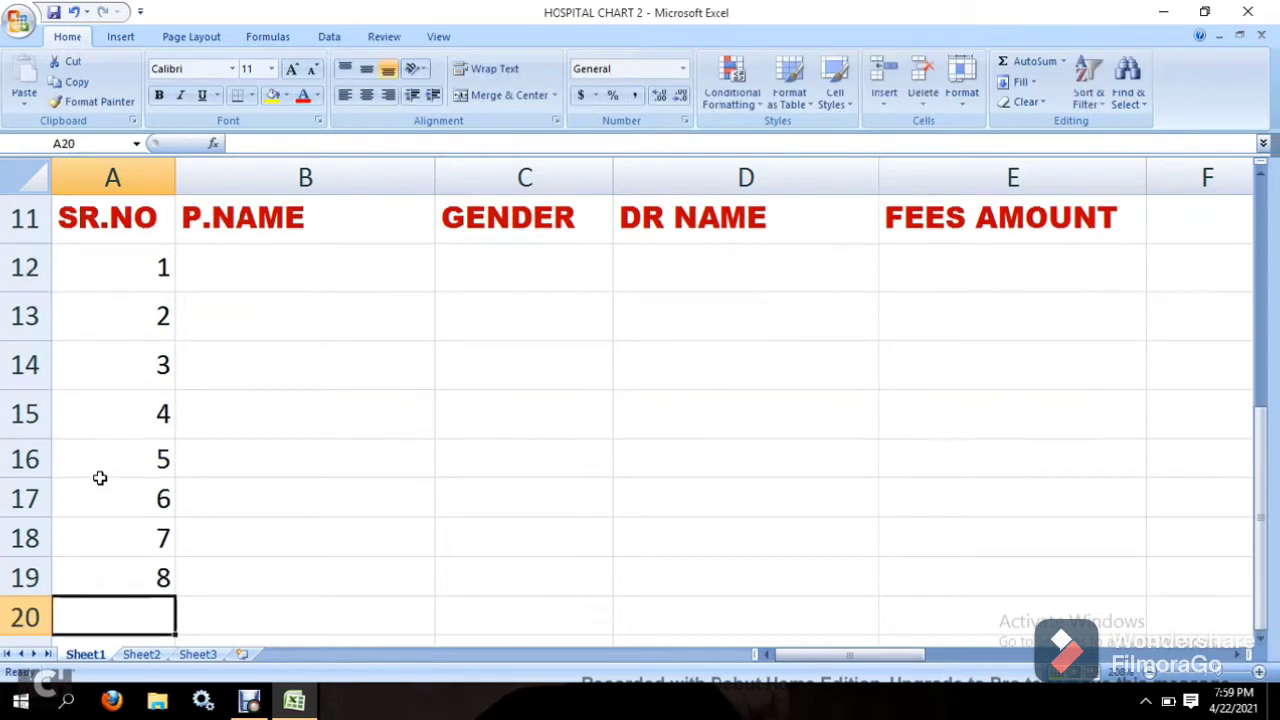
{"action": "type", "text": "9"}
{"action": "key", "text": "Return"}
{"action": "type", "text": "10"}
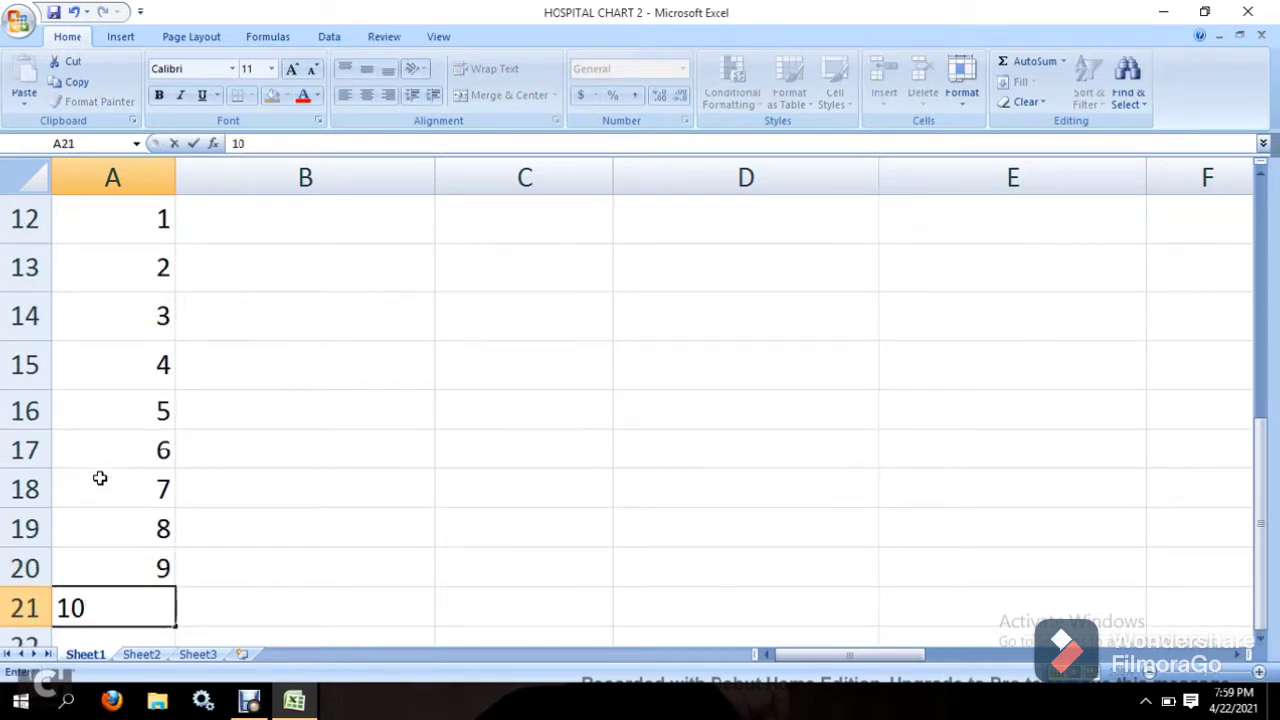
{"action": "key", "text": "Return"}
Step: Enter the first names of patients 1 to 3 in uppercase in cells B12 to B14 under P.NAME
{"action": "left_click", "coordinate": [274, 323]}
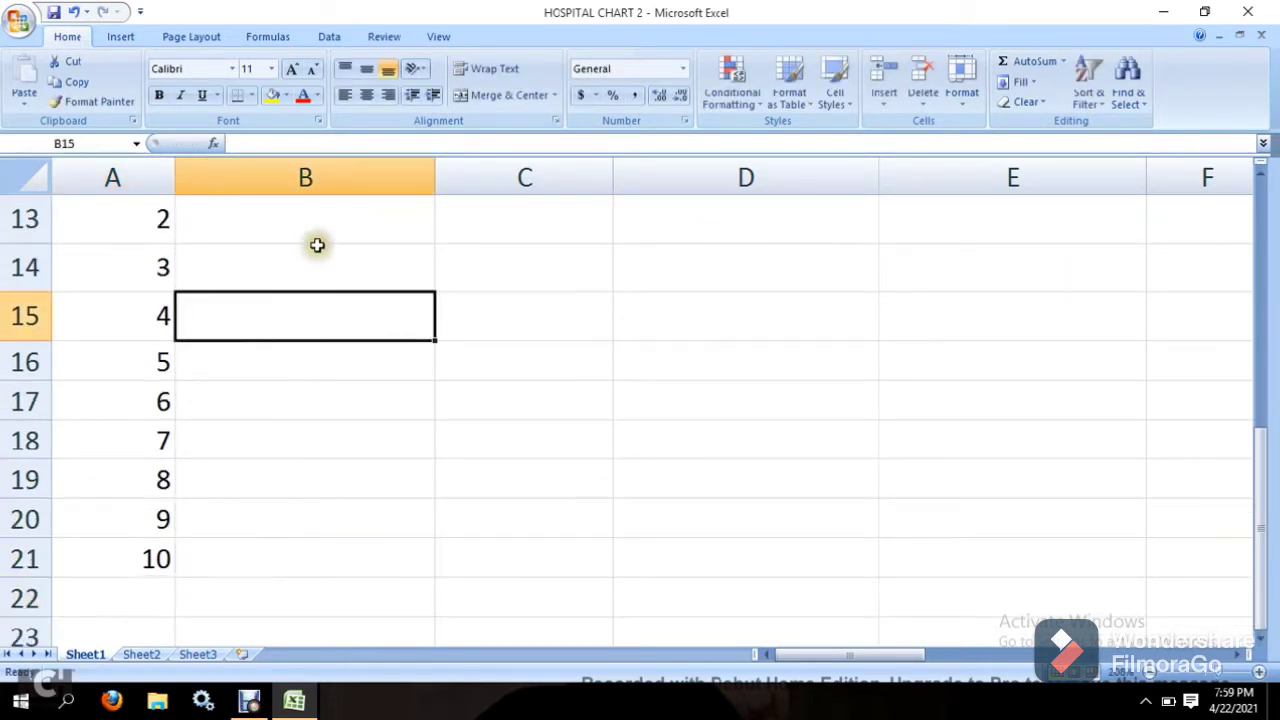
{"action": "key", "text": "Up"}
{"action": "key", "text": "Up"}
{"action": "key", "text": "Up"}
{"action": "key", "text": "Up"}
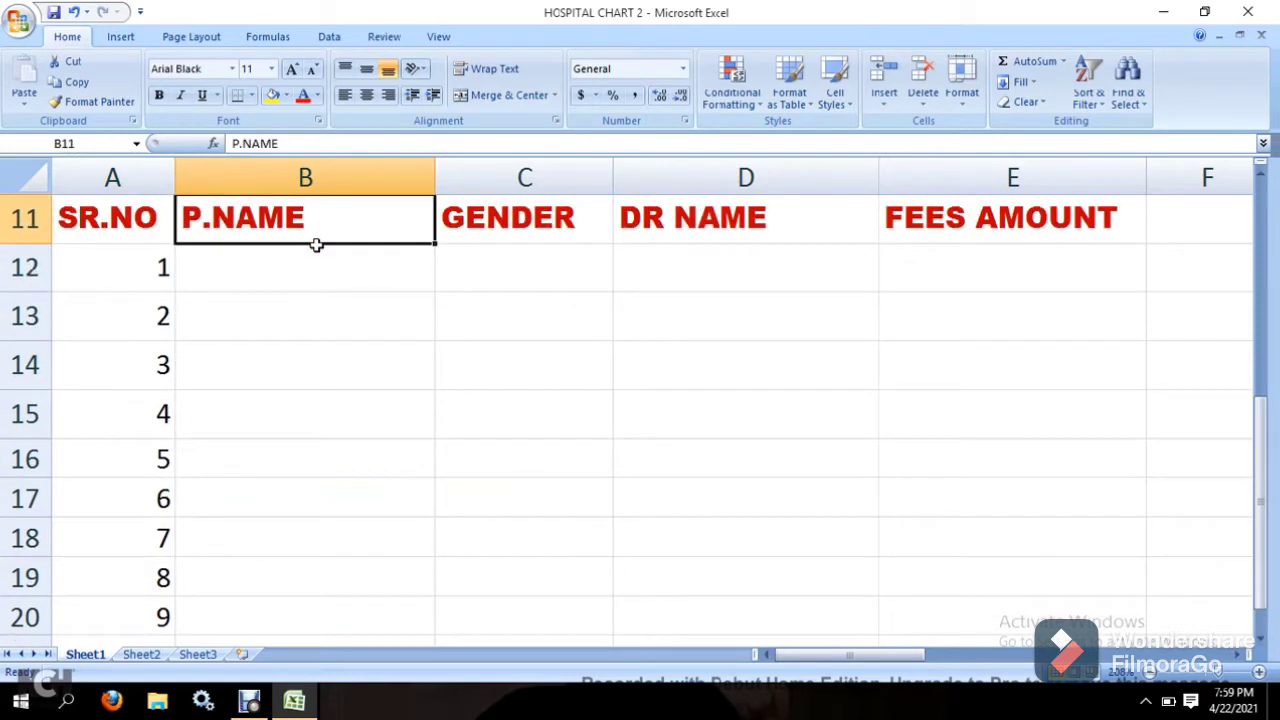
{"action": "key", "text": "Down"}
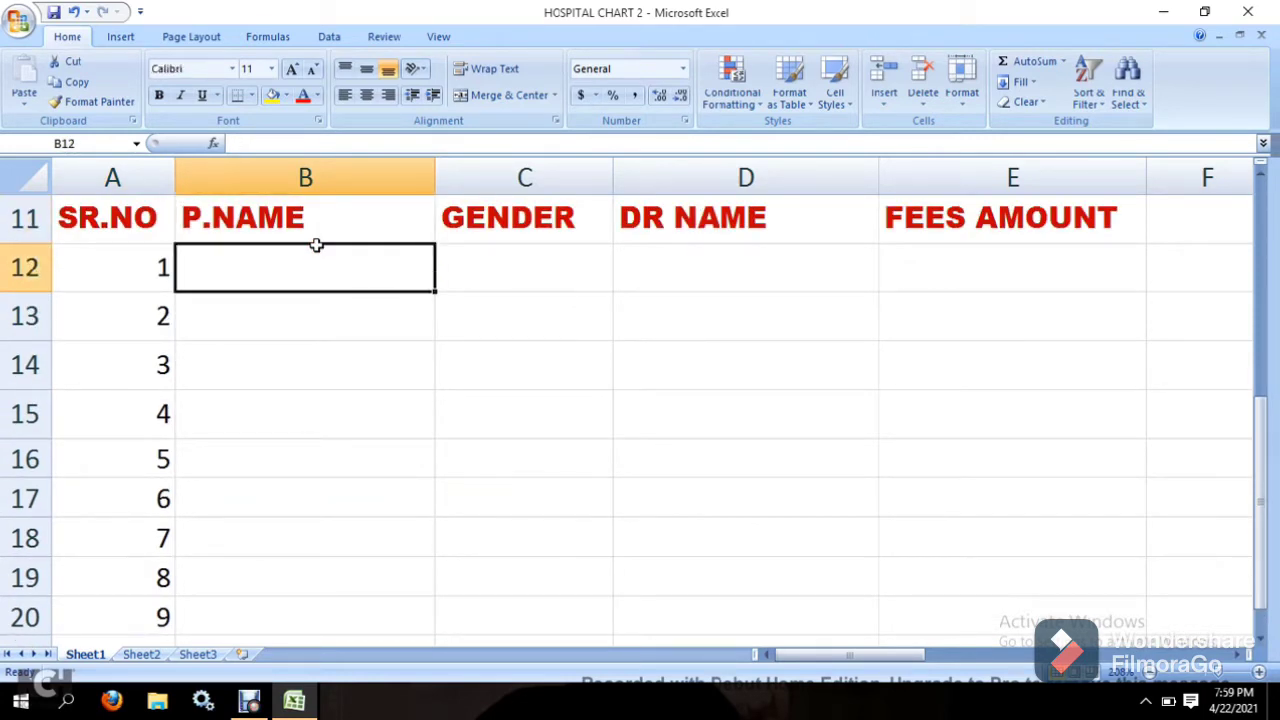
{"action": "type", "text": "AMAN"}
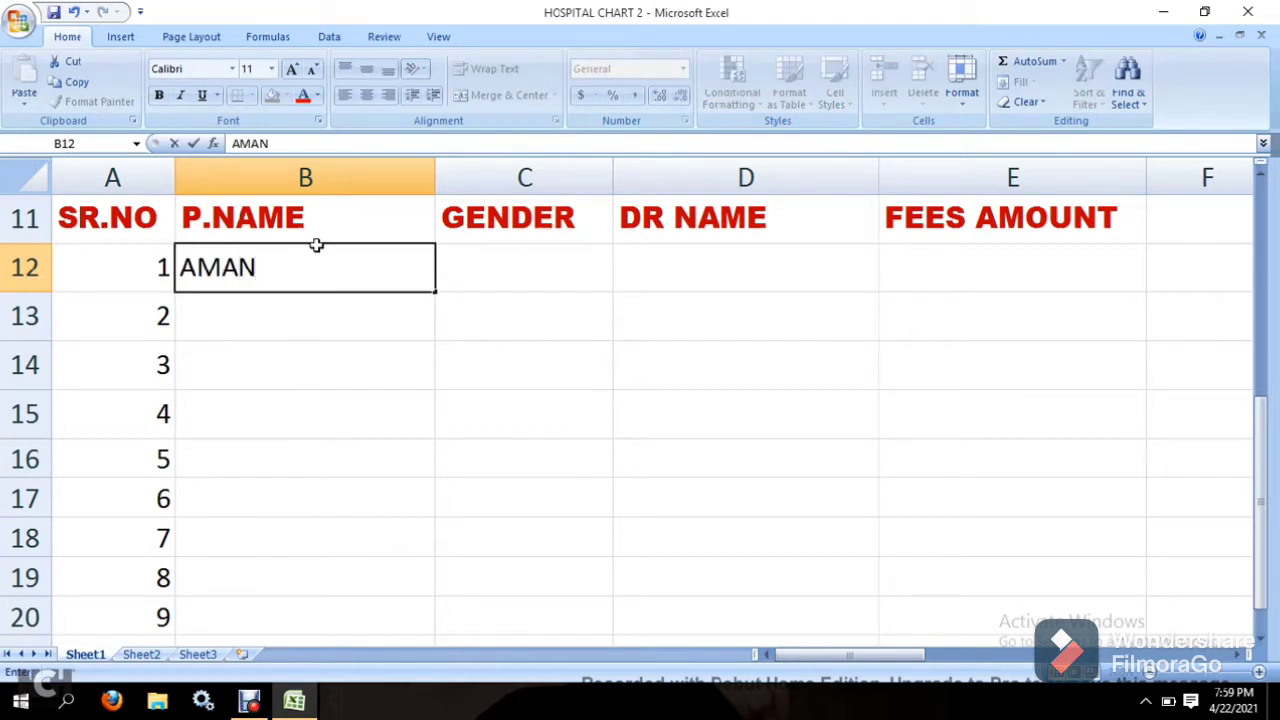
{"action": "key", "text": "Return"}
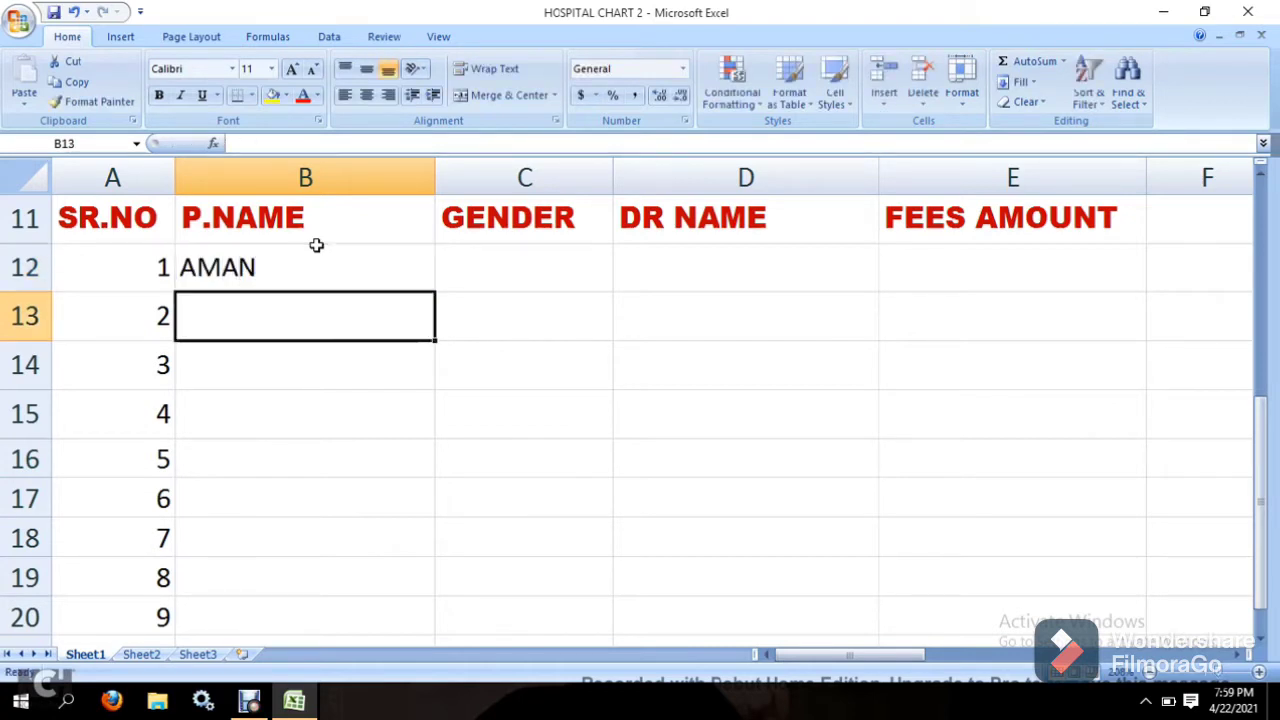
{"action": "type", "text": "REETIKA"}
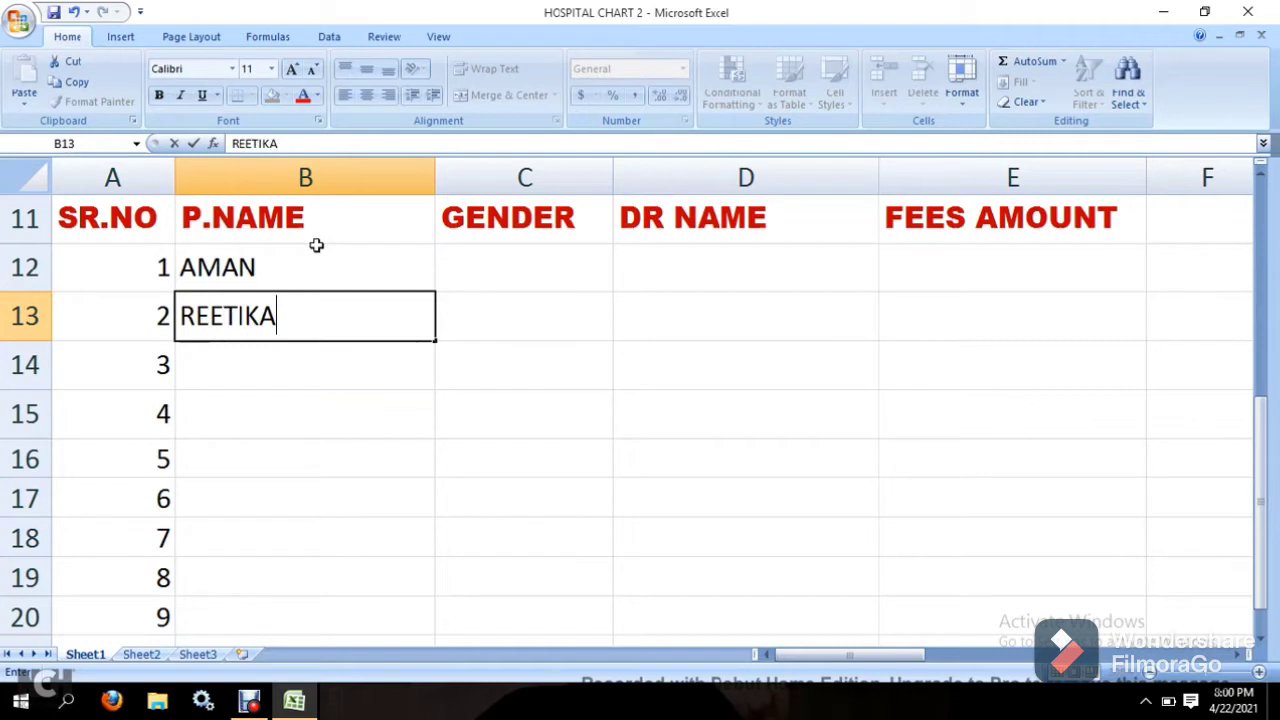
{"action": "key", "text": "Return"}
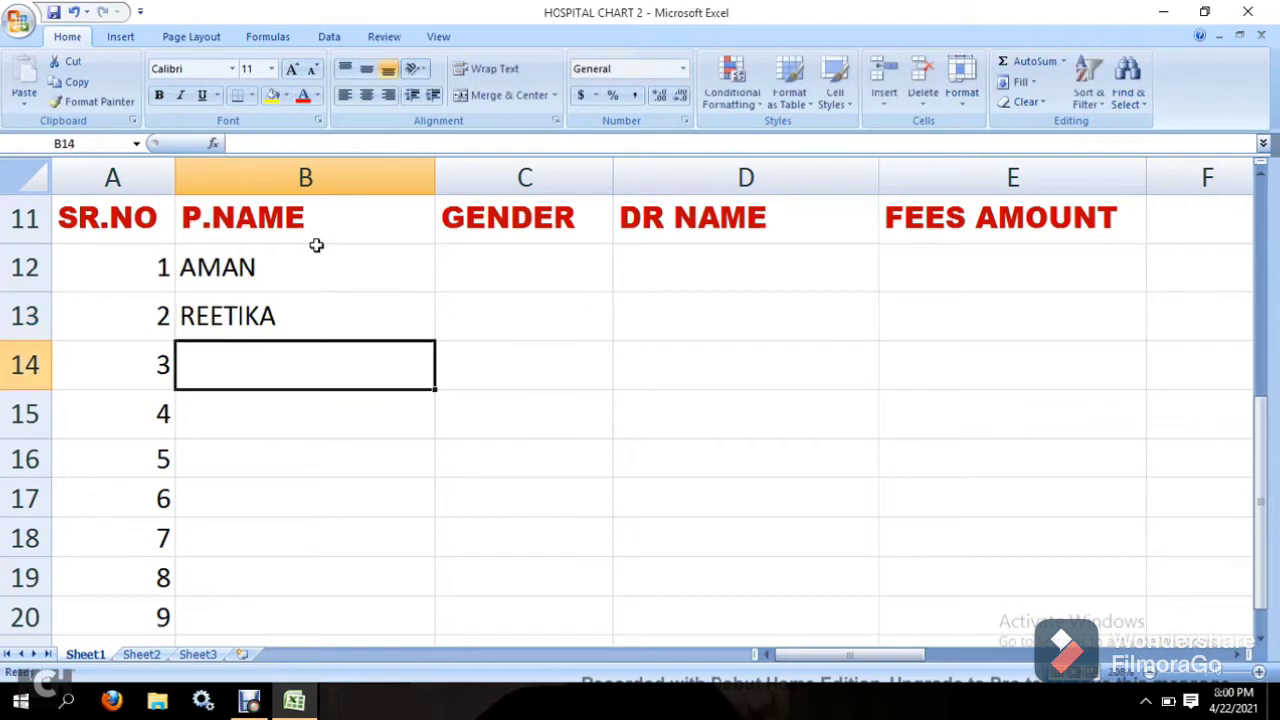
{"action": "type", "text": "DEEPAK"}
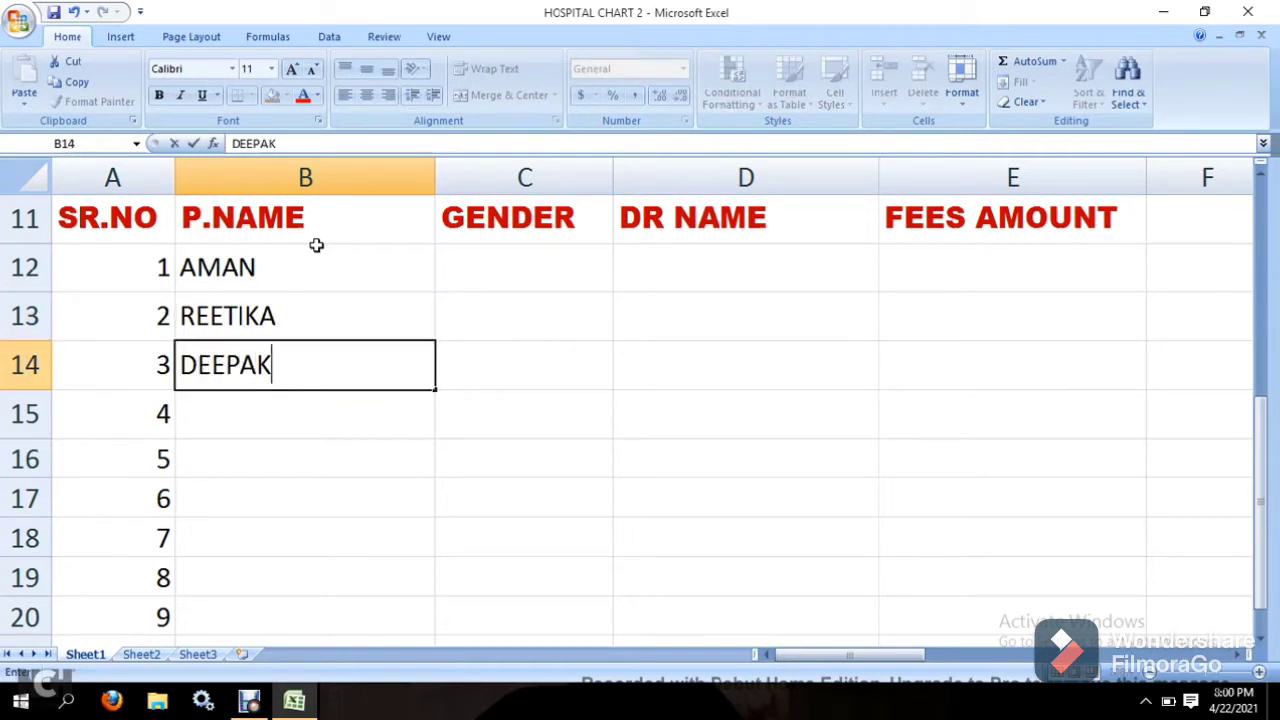
{"action": "key", "text": "Return"}
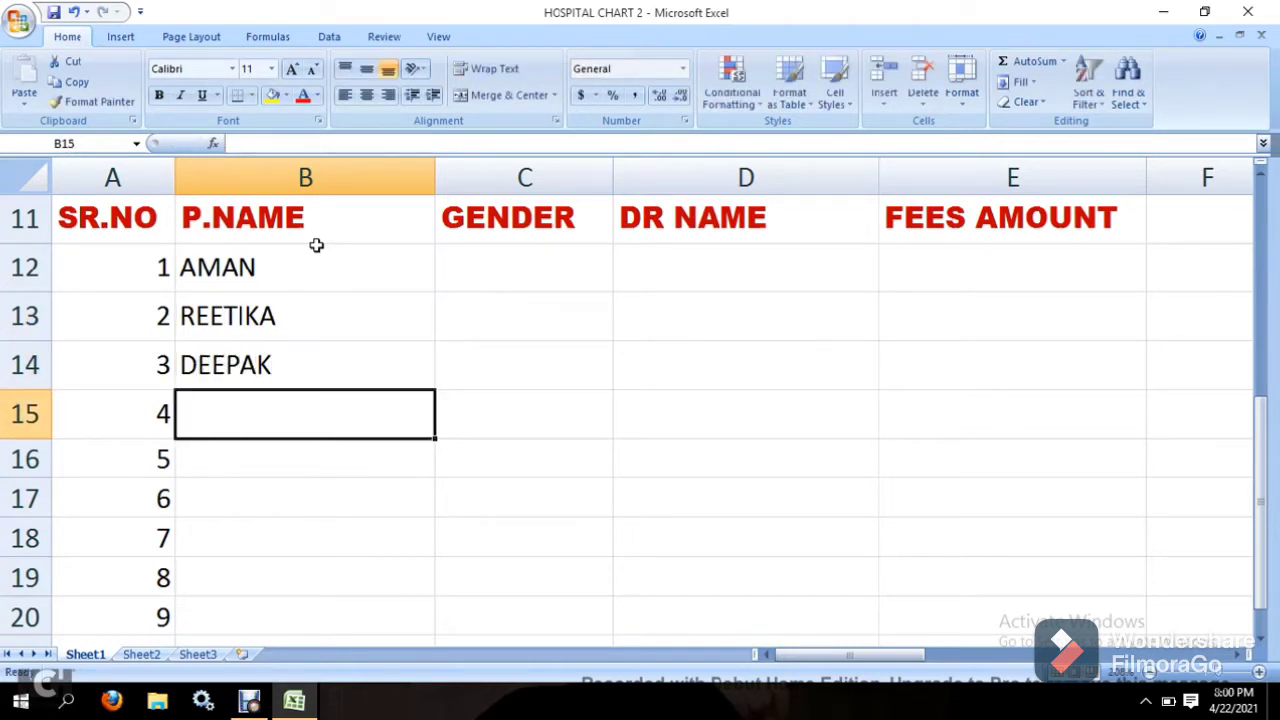
Step: Enter the first names of patients 4 to 6 in uppercase in cells B15 to B17 of the P.NAME column
{"action": "type", "text": "VIRAT"}
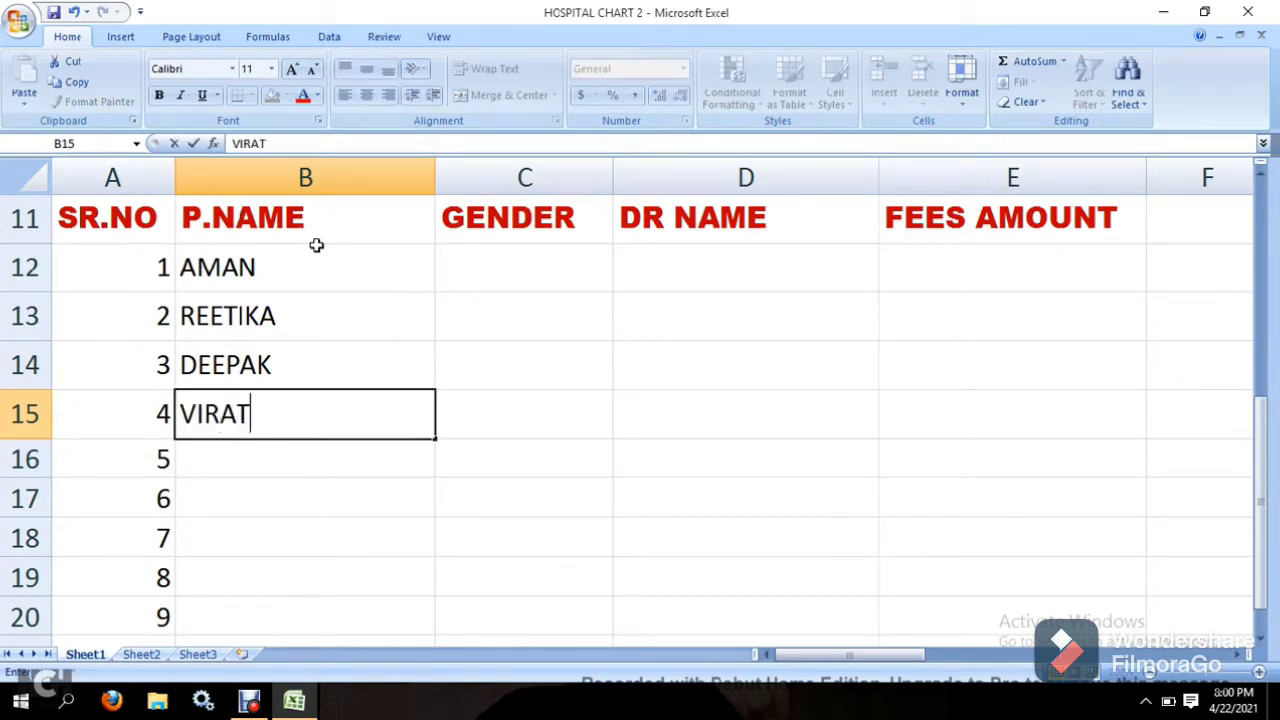
{"action": "key", "text": "Return"}
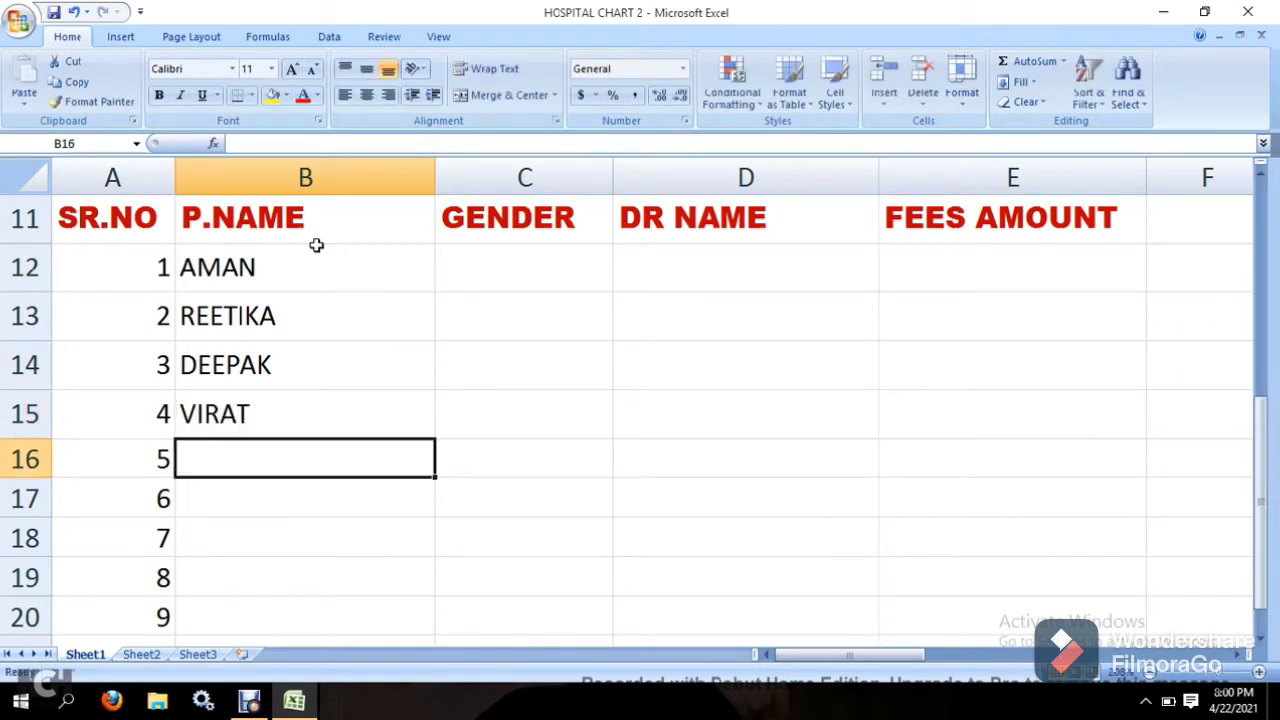
{"action": "type", "text": "SA"}
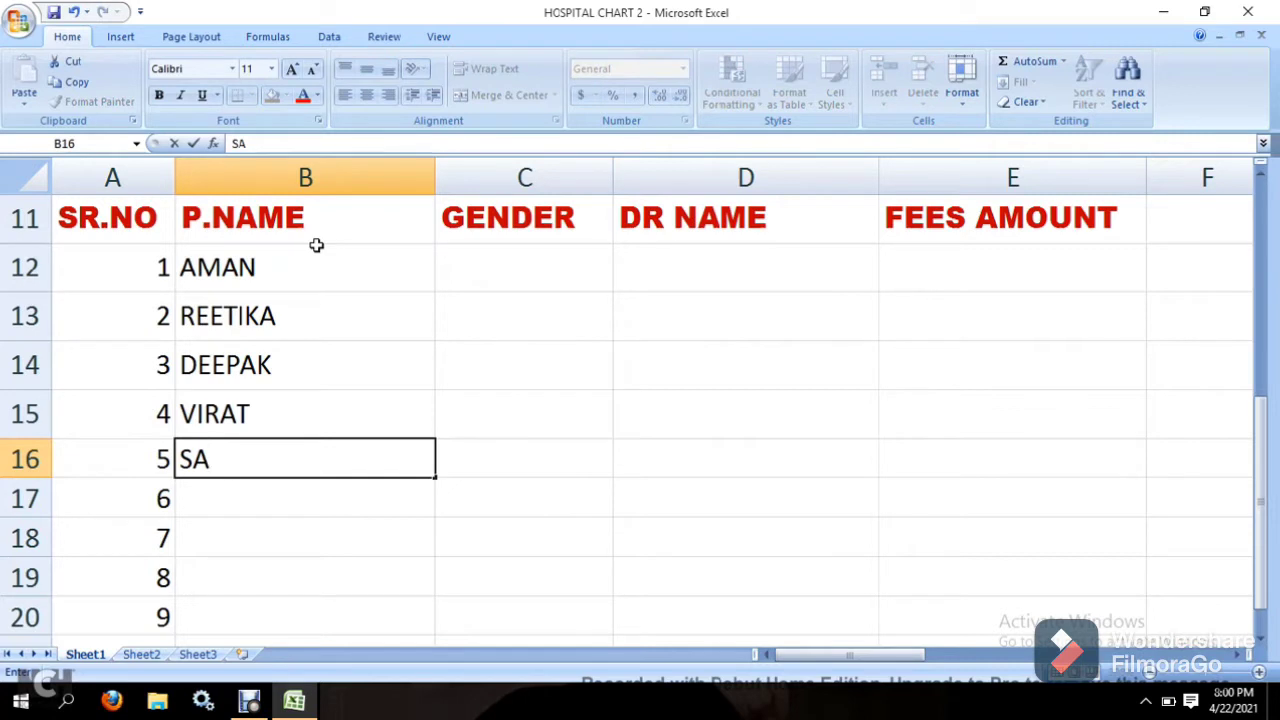
{"action": "type", "text": "NH"}
{"action": "type", "text": "JNA"}
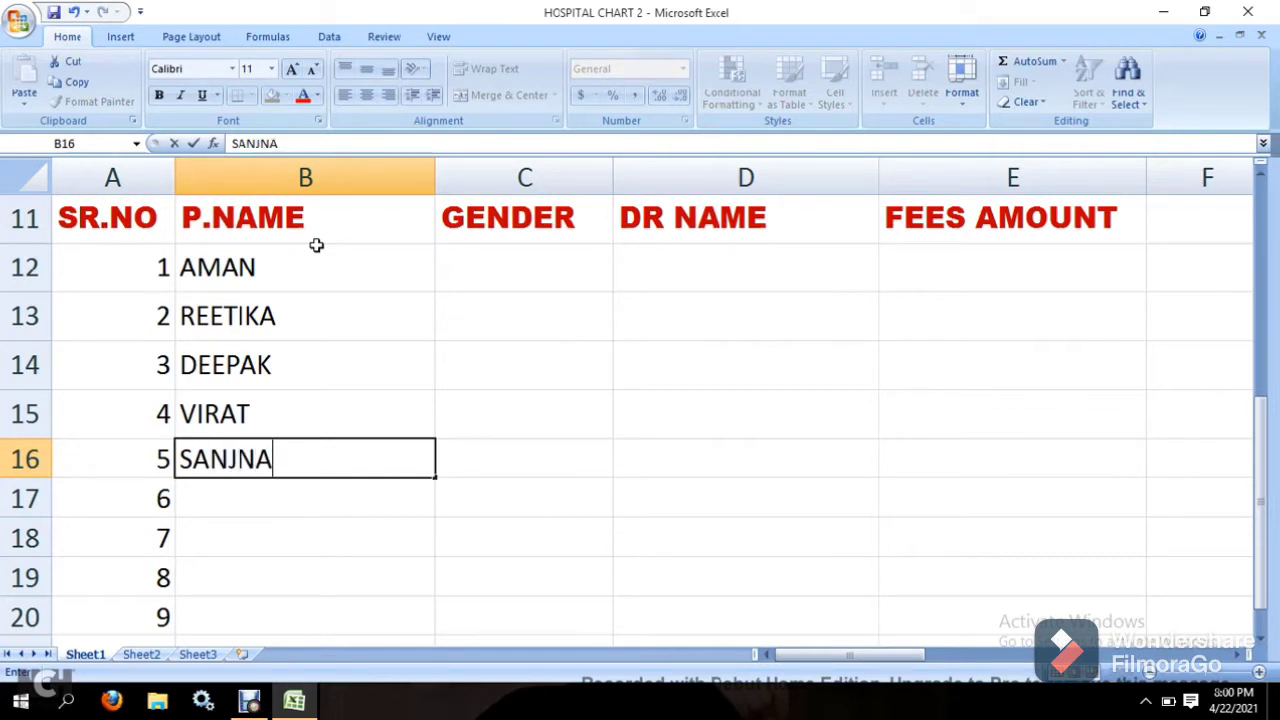
{"action": "key", "text": "Return"}
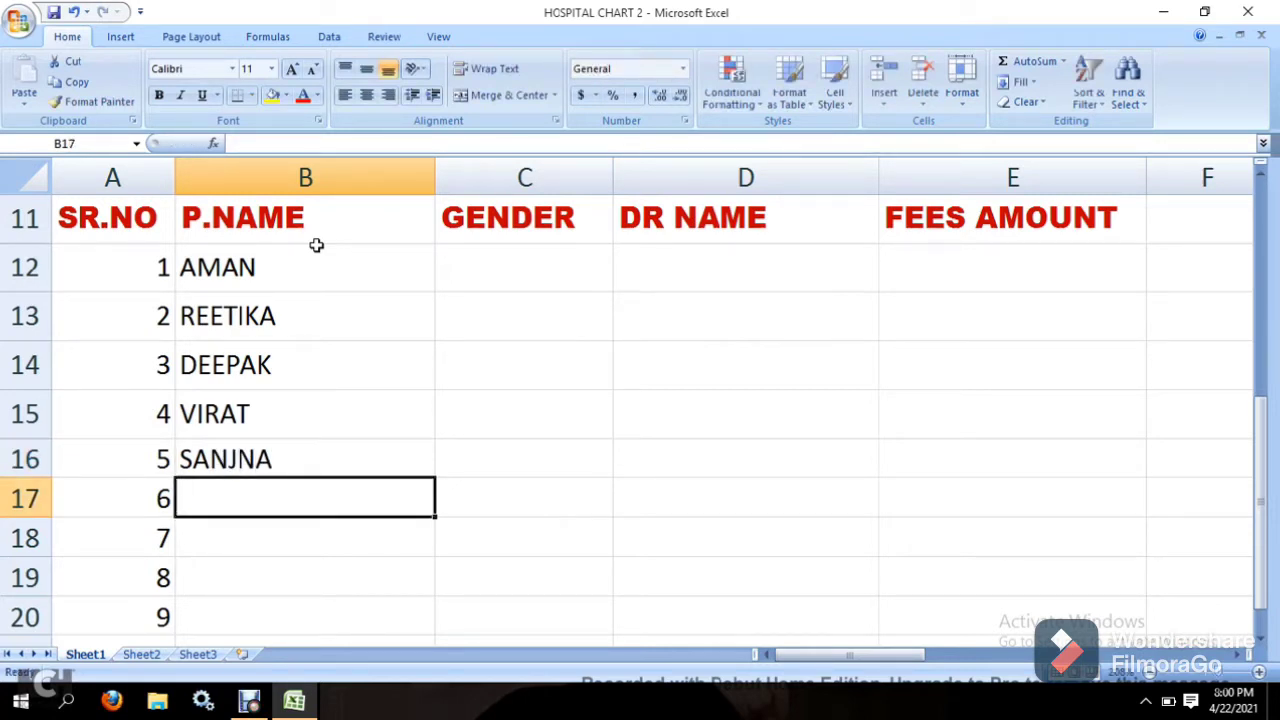
{"action": "type", "text": "MHA"}
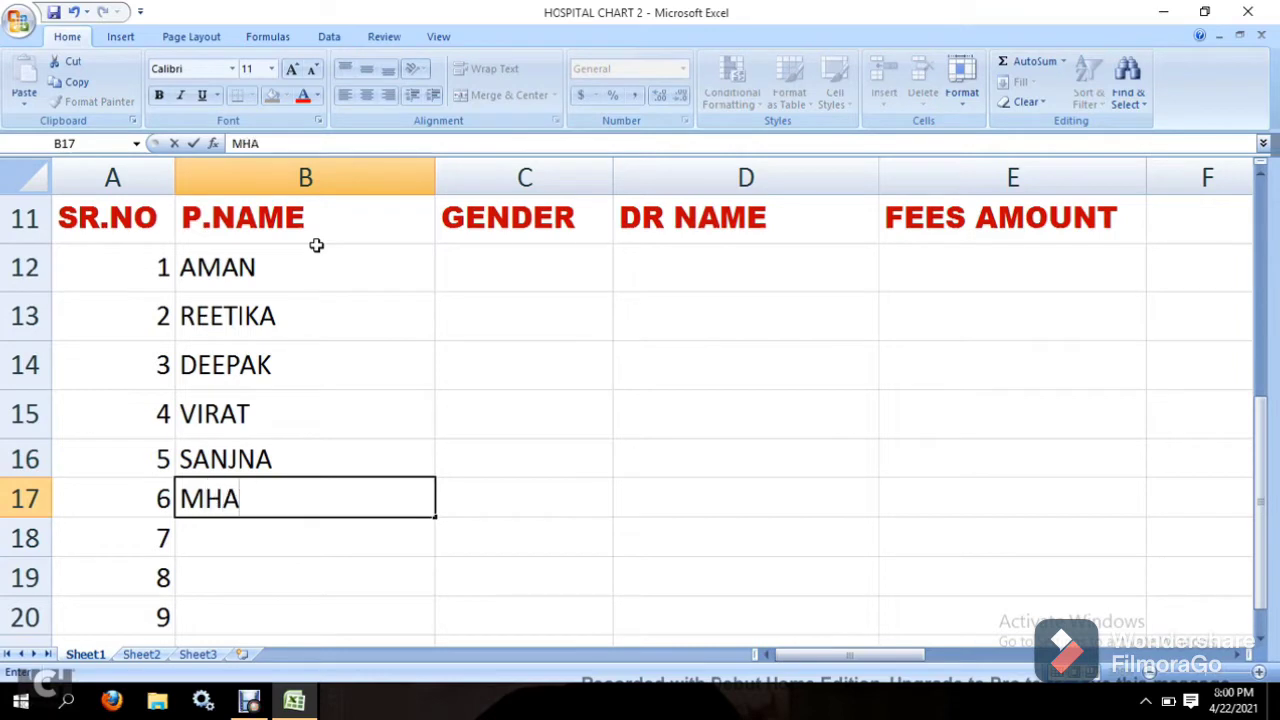
{"action": "type", "text": "HAK"}
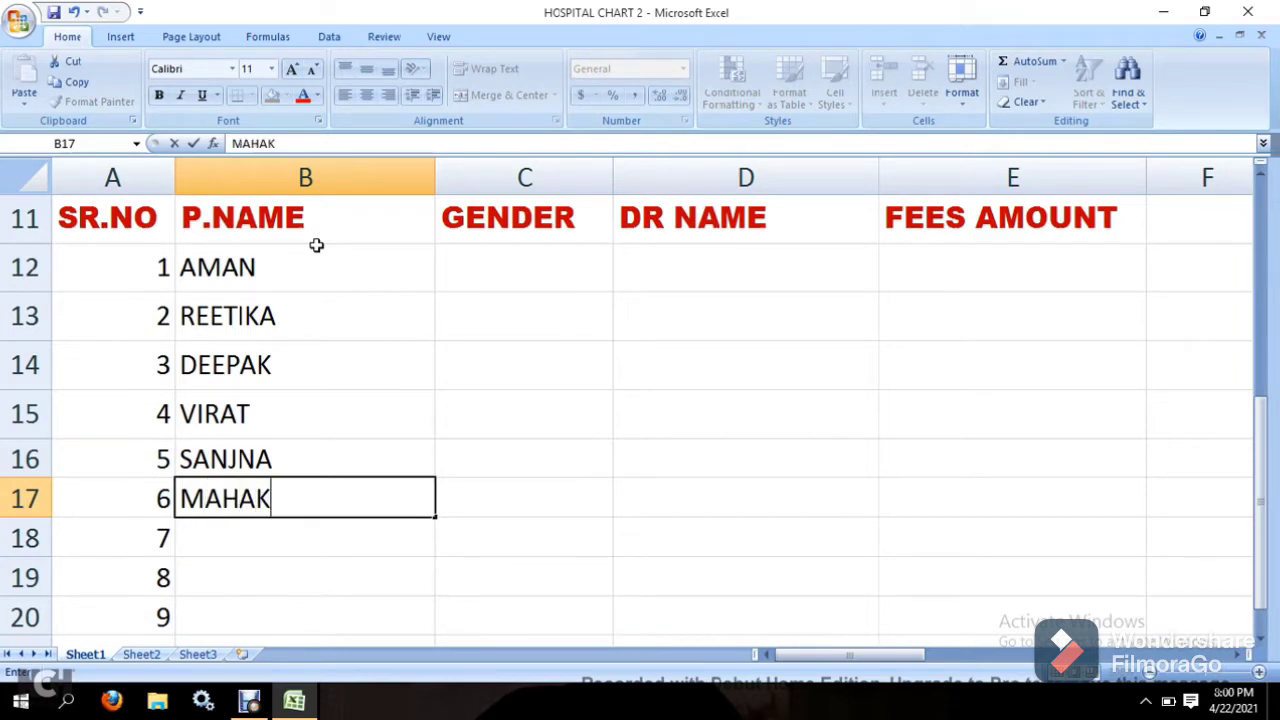
{"action": "key", "text": "Return"}
Step: Enter the first names of patients 7 to 10 in uppercase in cells B18 to B21 of the P.NAME column
{"action": "type", "text": "SH"}
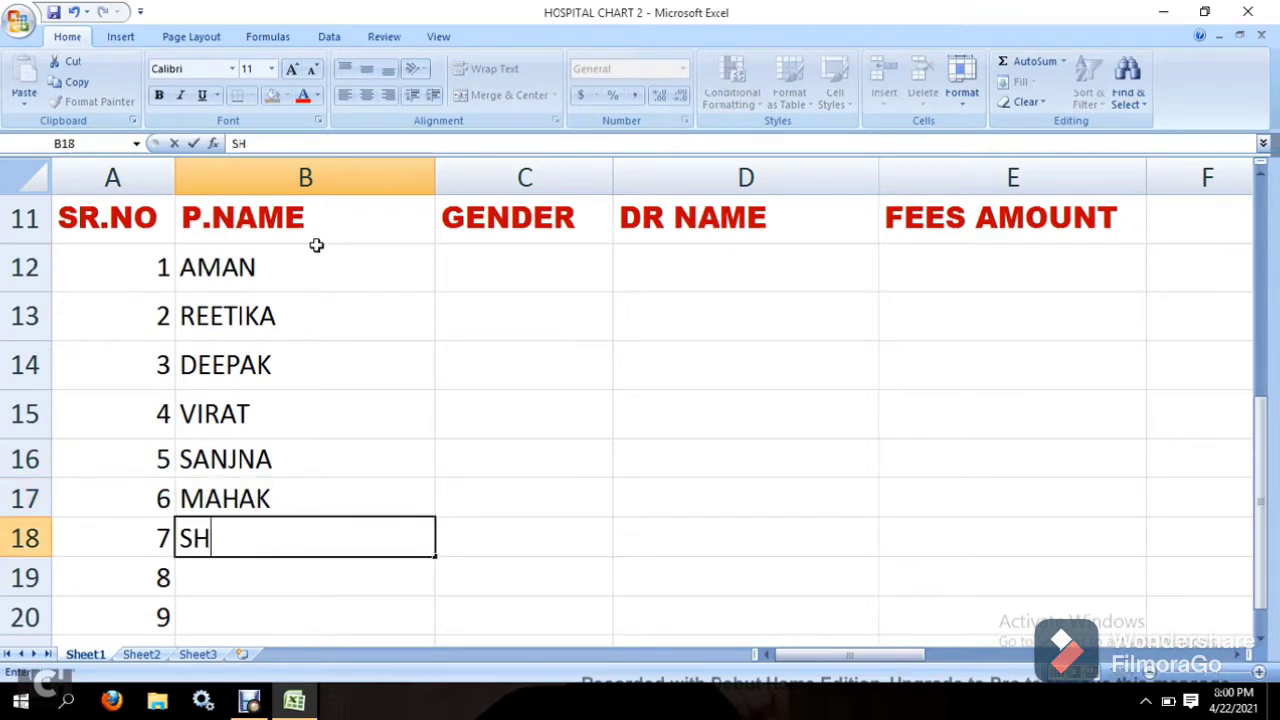
{"action": "type", "text": "IVAM"}
{"action": "key", "text": "Return"}
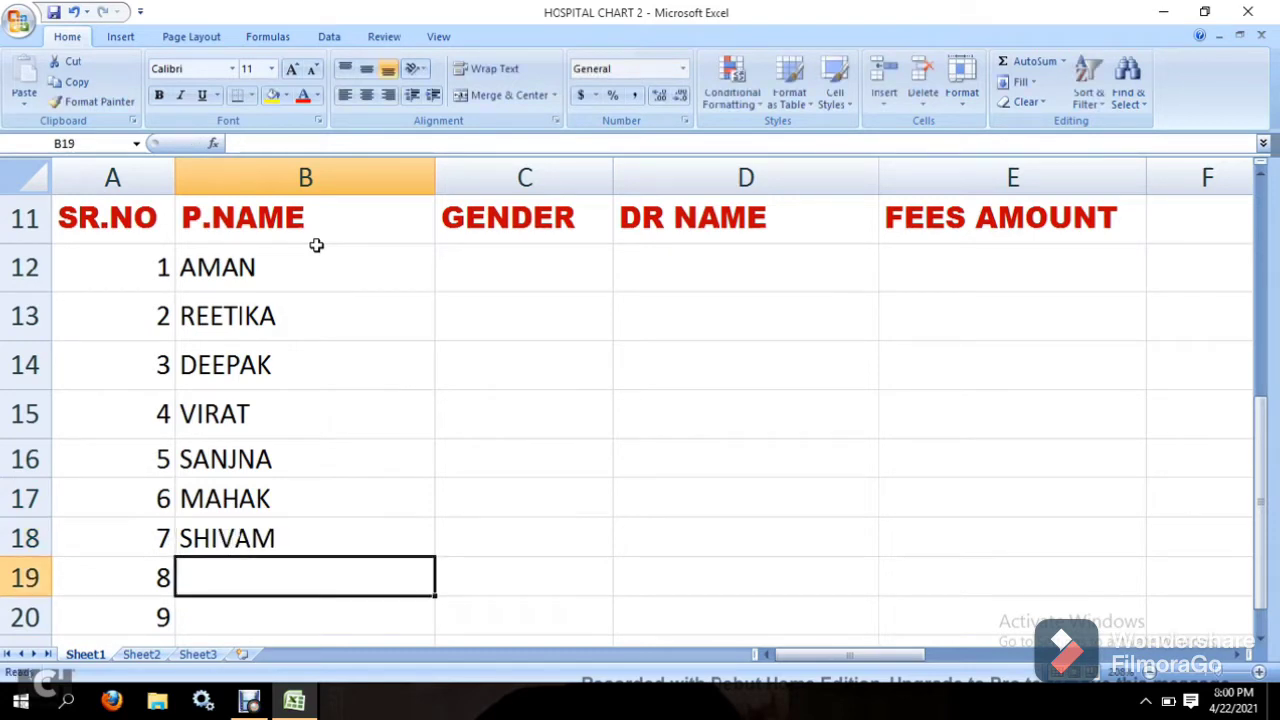
{"action": "type", "text": "JYO"}
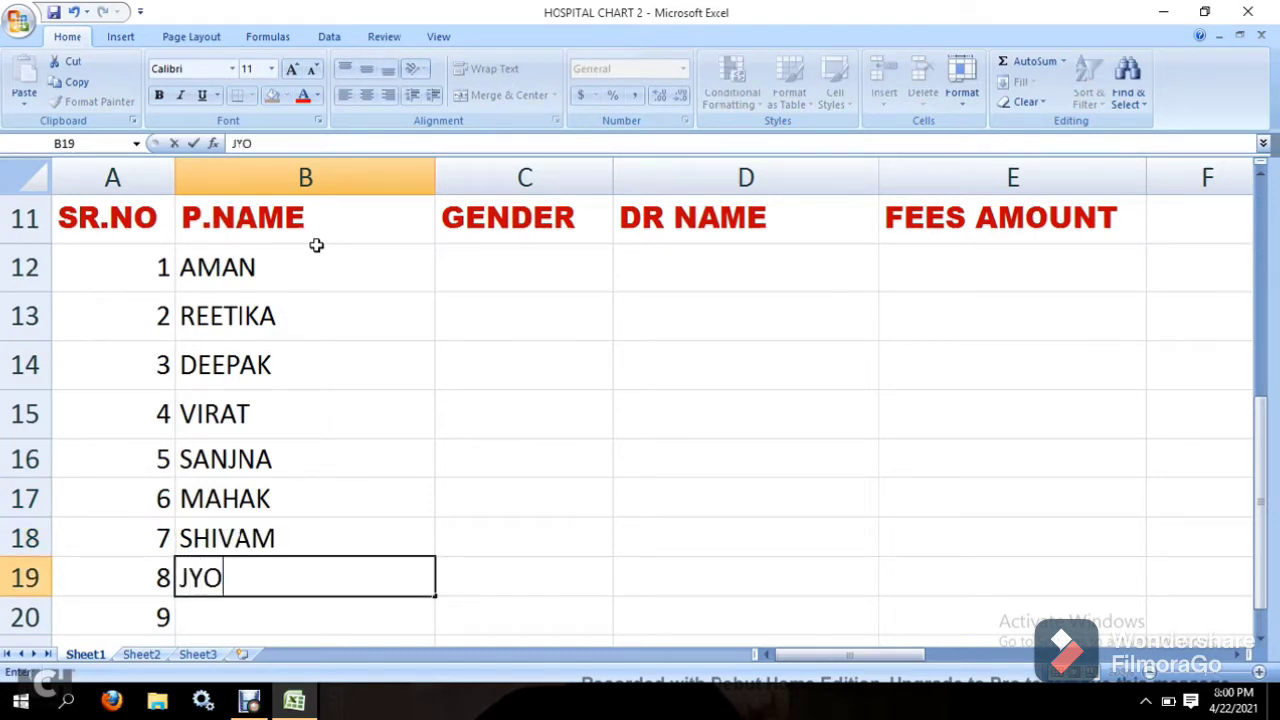
{"action": "type", "text": "TI"}
{"action": "key", "text": "Return"}
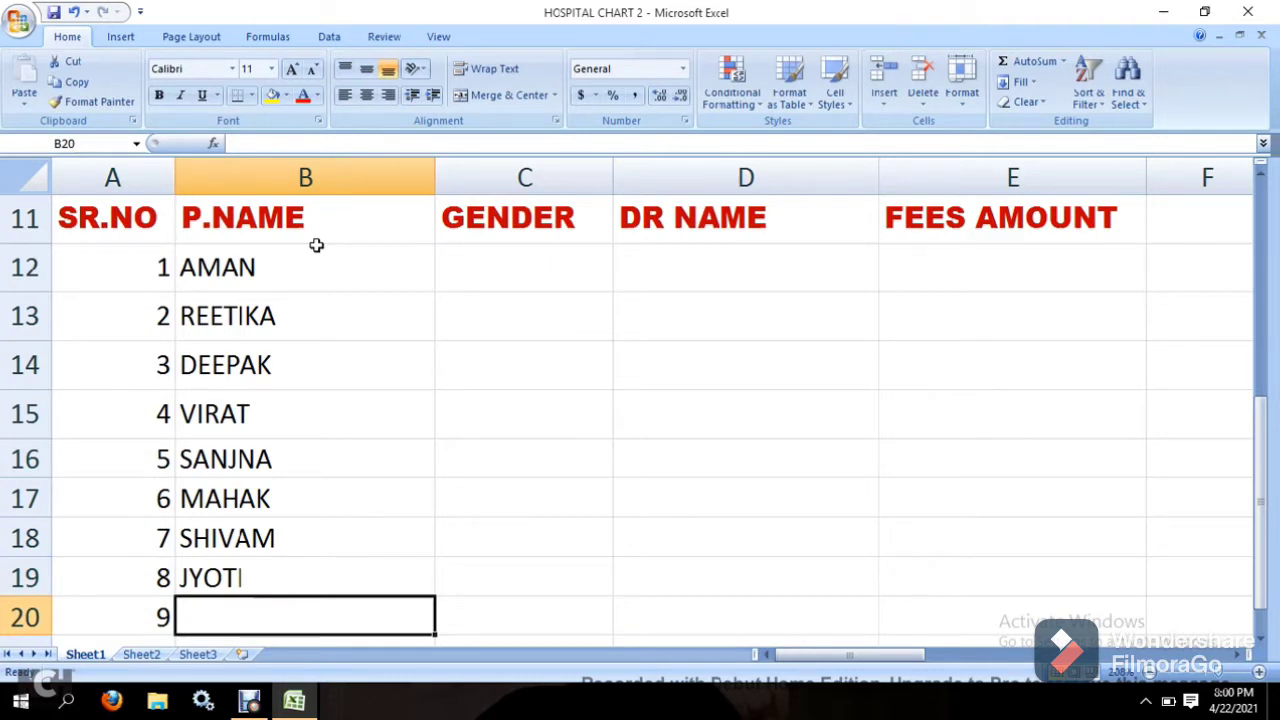
{"action": "type", "text": "SANJAY"}
{"action": "key", "text": "Return"}
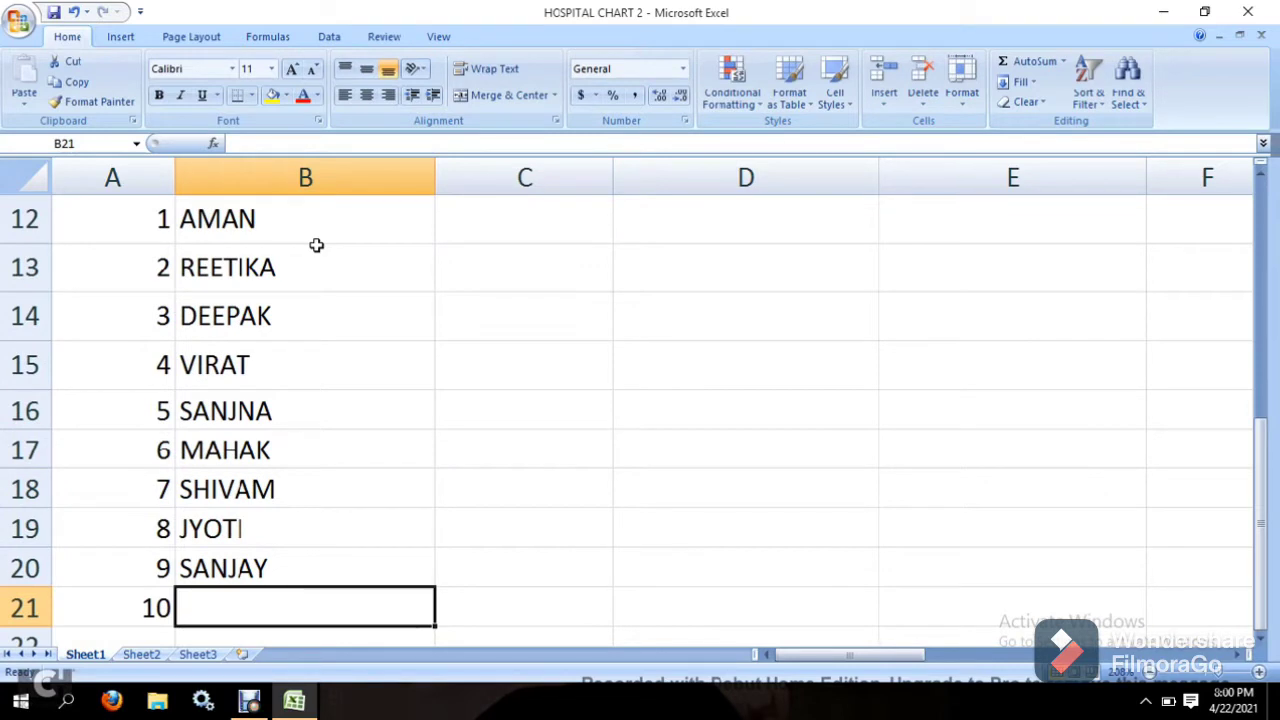
{"action": "type", "text": "AKSHAY"}
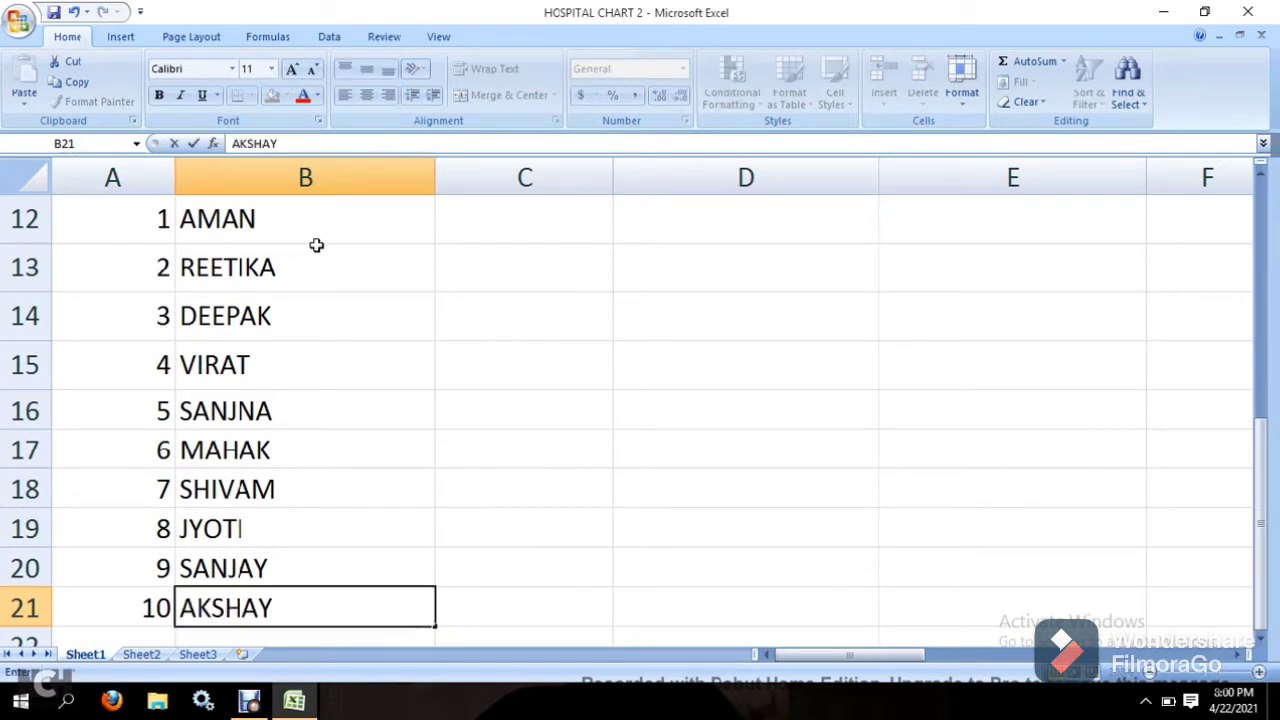
{"action": "key", "text": "Return"}
Step: Enter MALE for patient 1 in C12 and FEMALE for patient 2 in C13 under GENDER
{"action": "key", "text": "Up"}
{"action": "key", "text": "Up"}
{"action": "key", "text": "Up"}
{"action": "key", "text": "Up"}
{"action": "key", "text": "Up"}
{"action": "key", "text": "Up"}
{"action": "key", "text": "Up"}
{"action": "key", "text": "Up"}
{"action": "key", "text": "Up"}
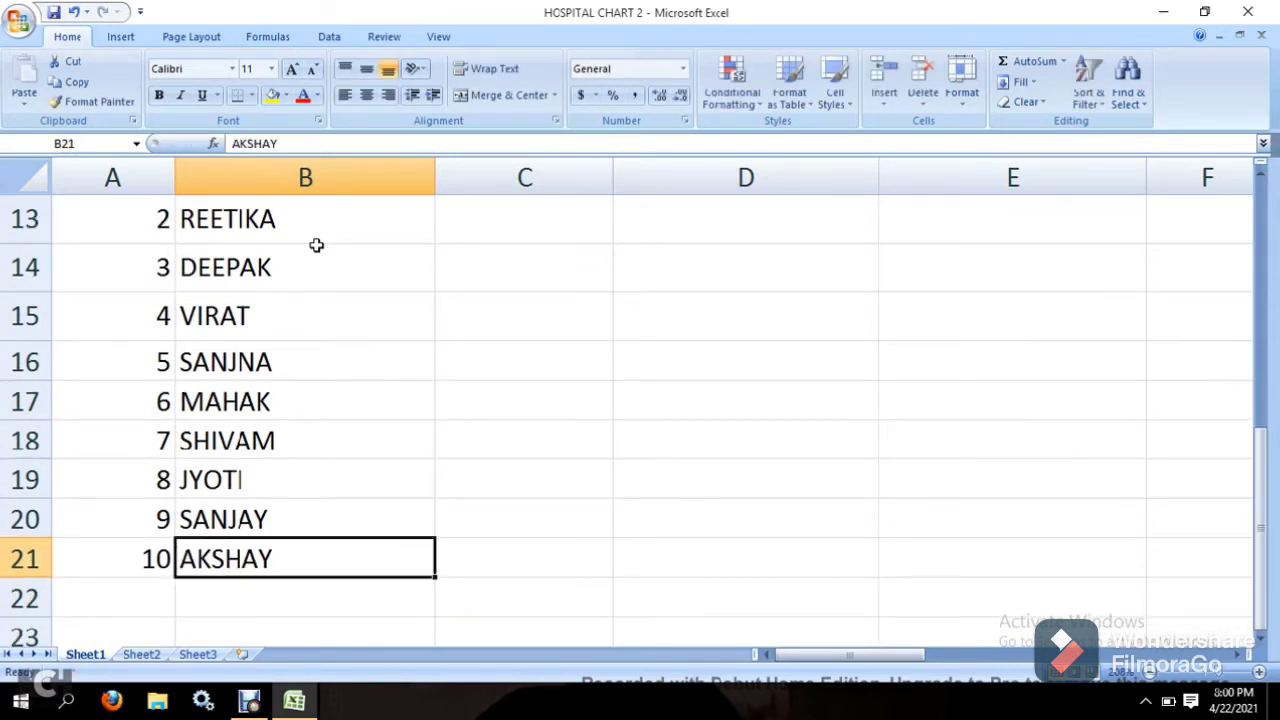
{"action": "key", "text": "Up"}
{"action": "key", "text": "Up"}
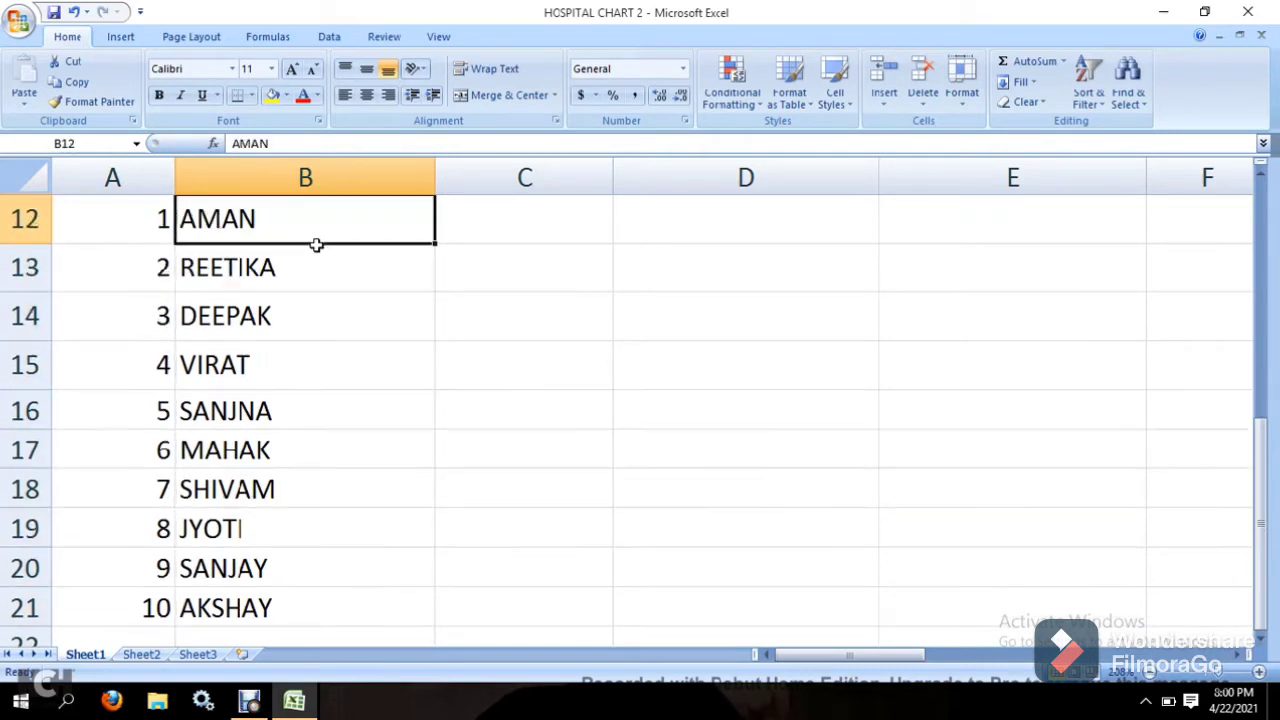
{"action": "key", "text": "Right"}
{"action": "key", "text": "Down"}
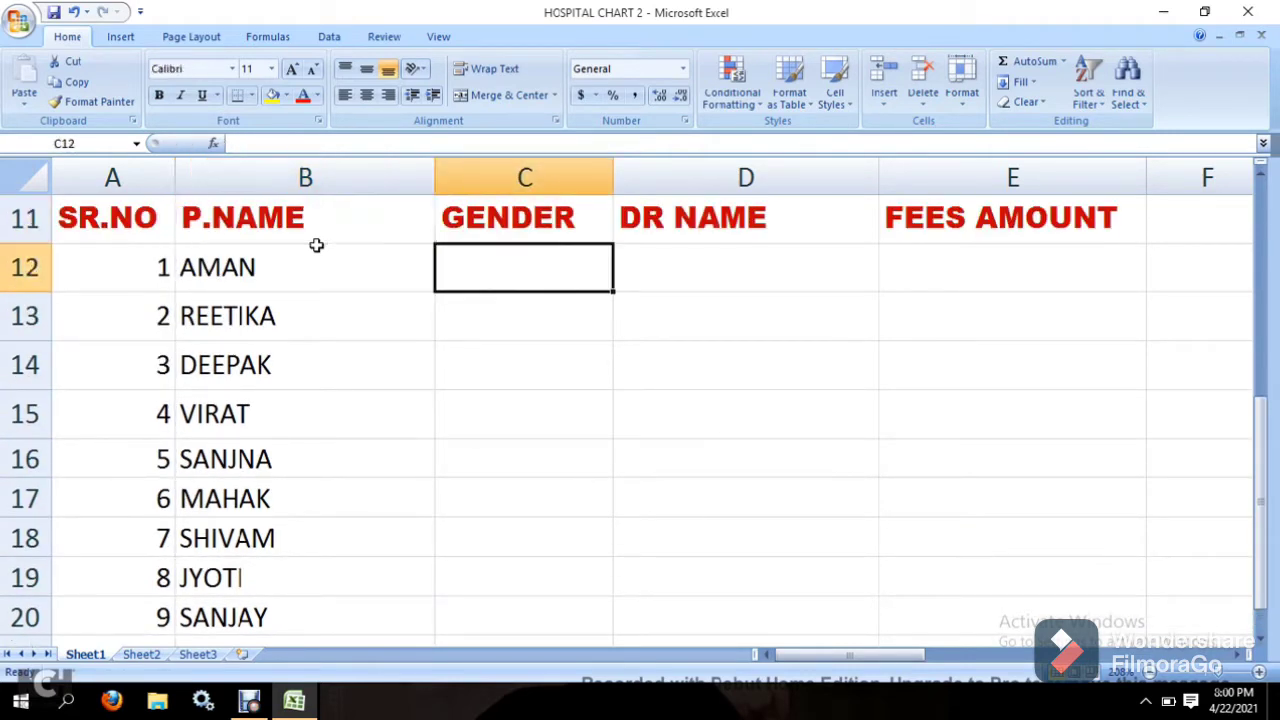
{"action": "key", "text": "Left"}
{"action": "key", "text": "Up"}
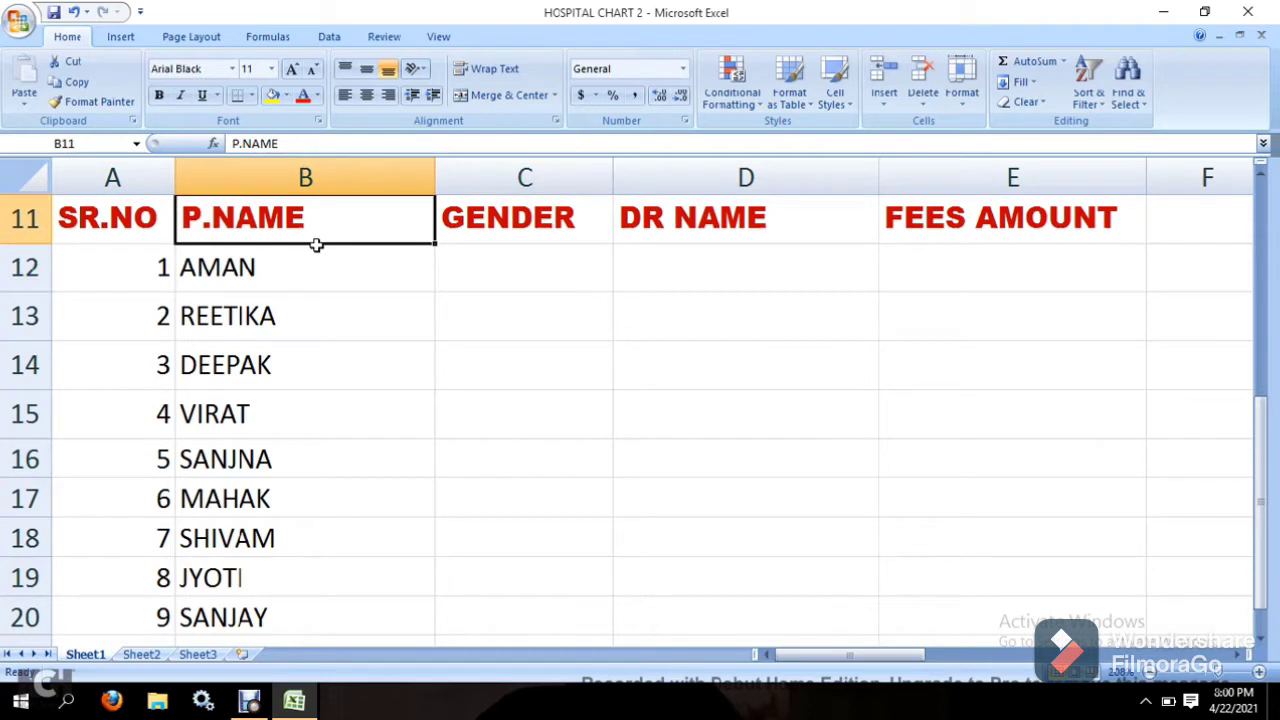
{"action": "key", "text": "Right"}
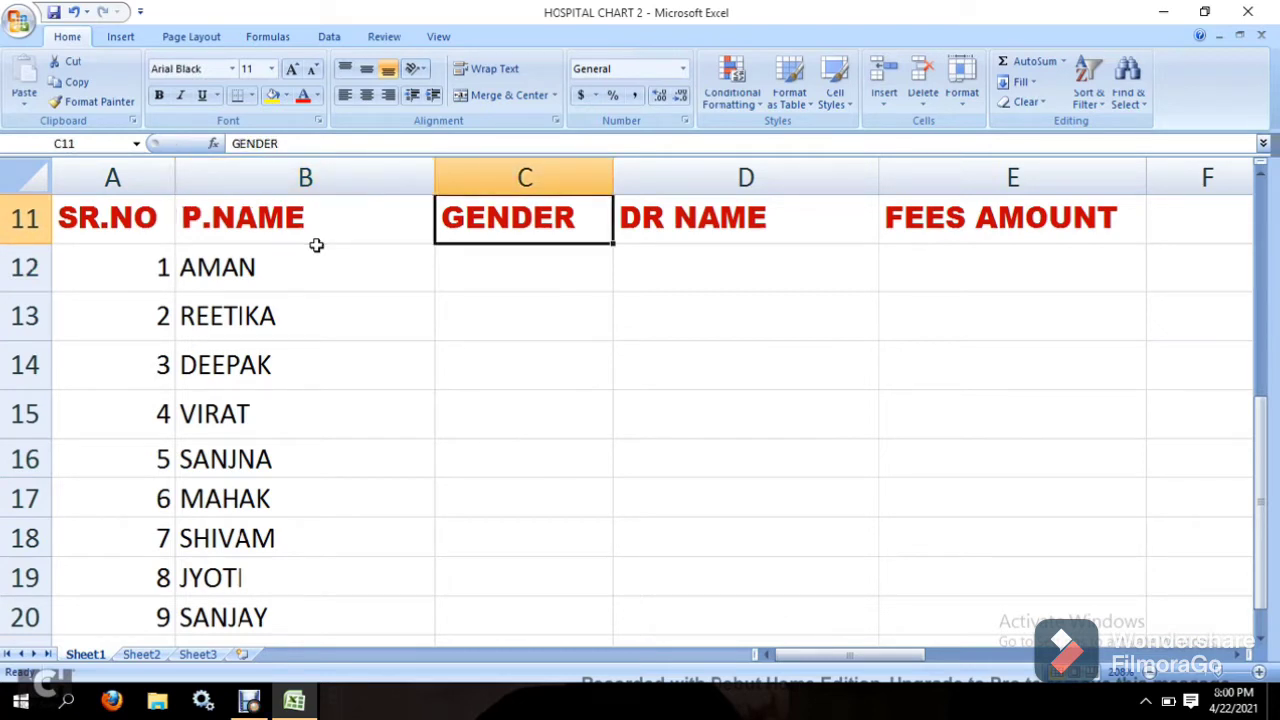
{"action": "key", "text": "Down"}
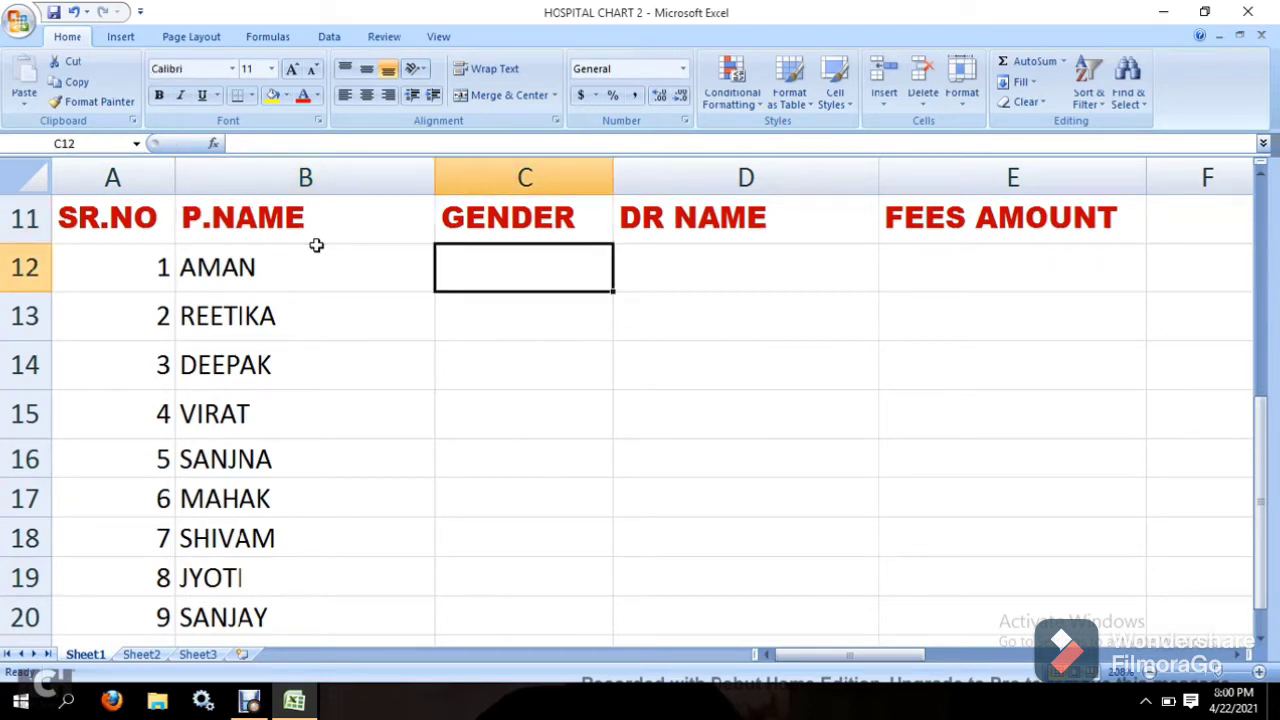
{"action": "type", "text": "MALE"}
{"action": "key", "text": "Return"}
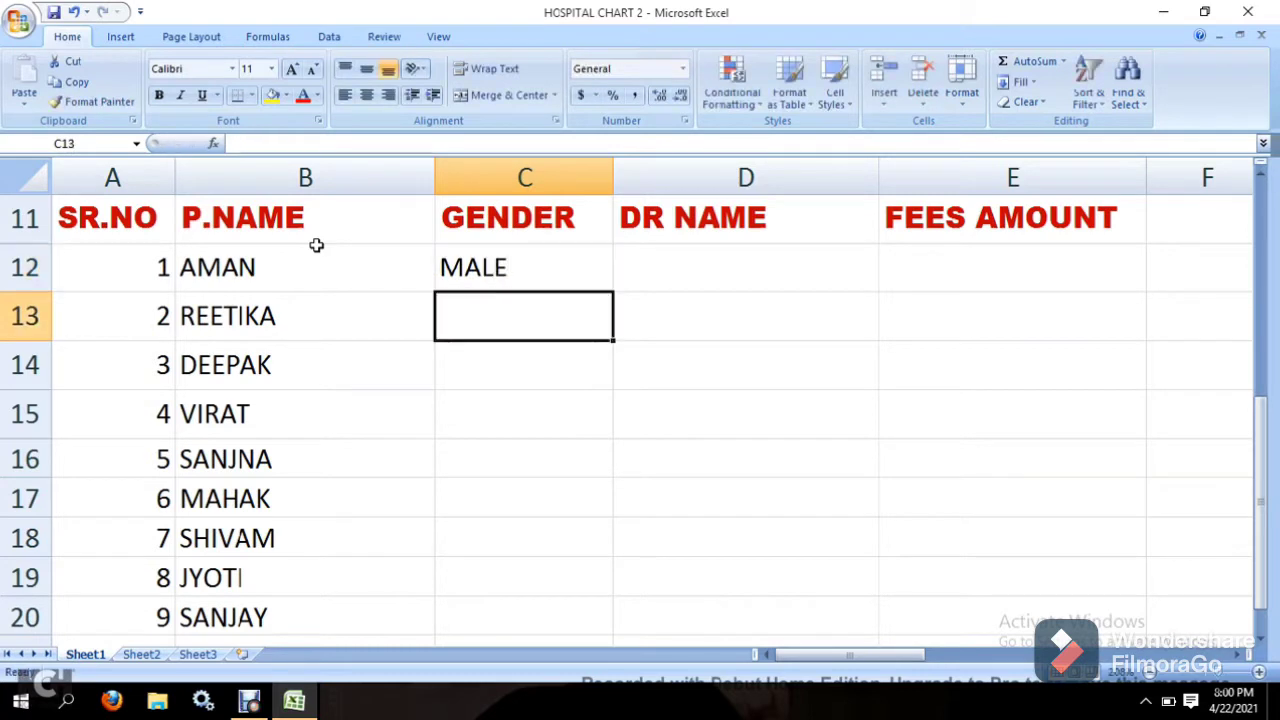
{"action": "type", "text": "FEMALE"}
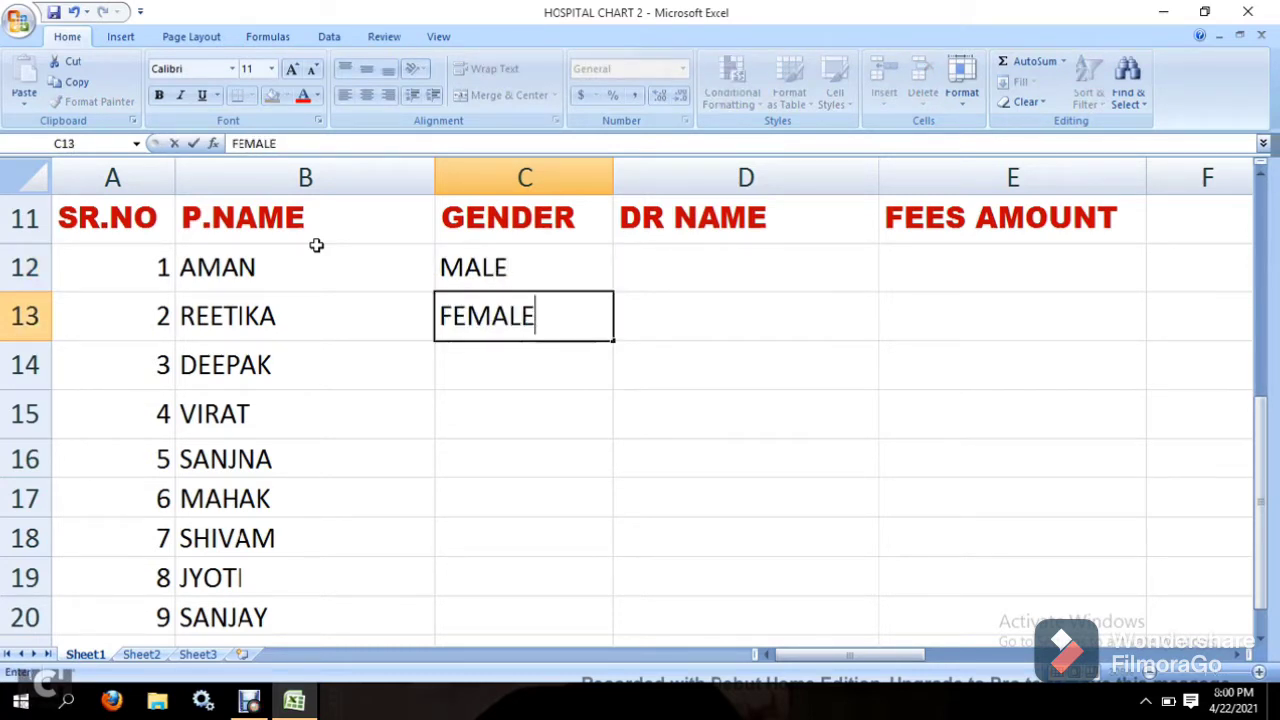
{"action": "key", "text": "Return"}
Step: Enter MALE in C14 and C15 and FEMALE in C16 for patients 3 to 5 under GENDER
{"action": "type", "text": "MALE"}
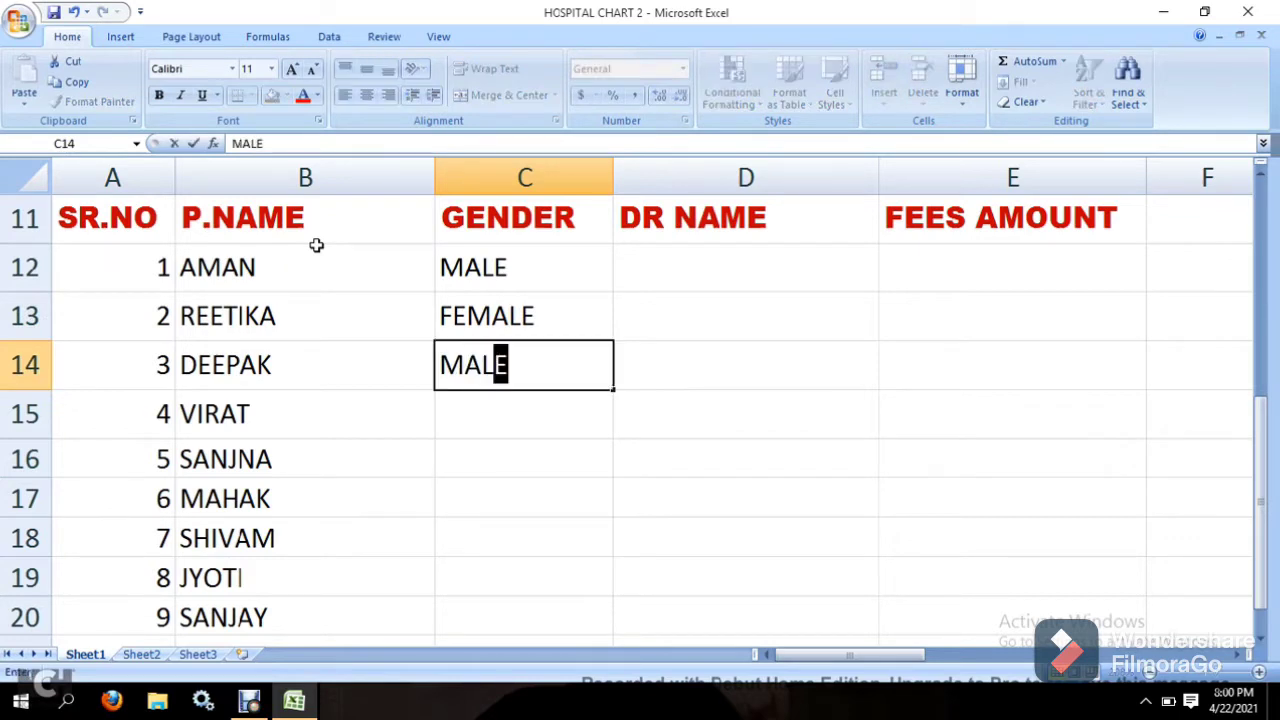
{"action": "key", "text": "Return"}
{"action": "type", "text": "MALE"}
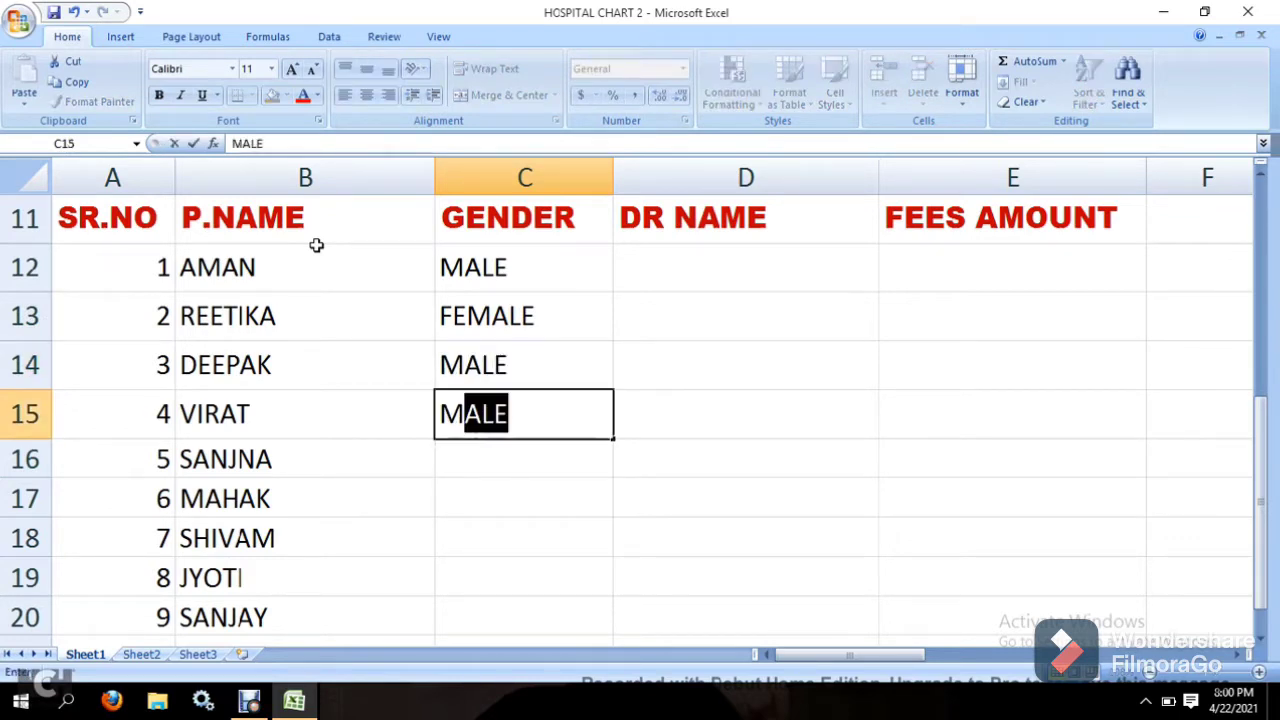
{"action": "key", "text": "Return"}
{"action": "type", "text": "FEMALE"}
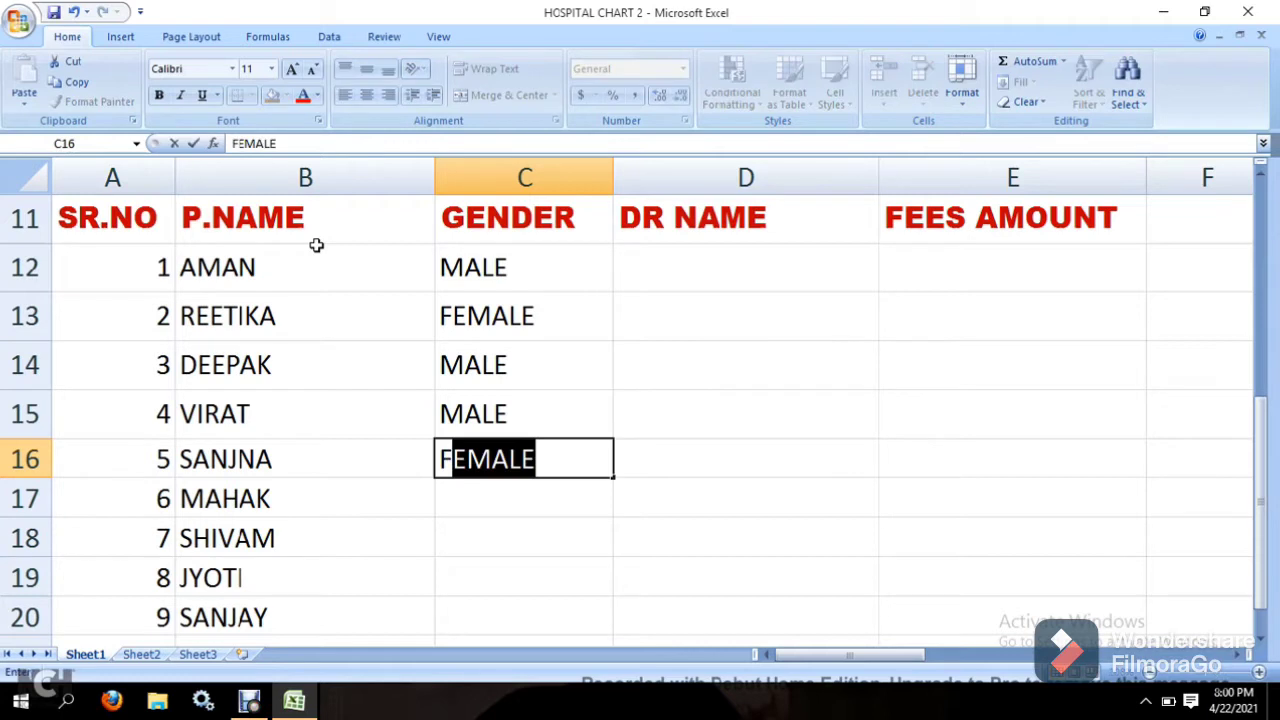
{"action": "key", "text": "Return"}
Step: Enter the genders FEMALE, MALE, FEMALE and MALE for patients 6 to 9 in cells C17 to C20
{"action": "type", "text": "FEMALE"}
{"action": "key", "text": "Return"}
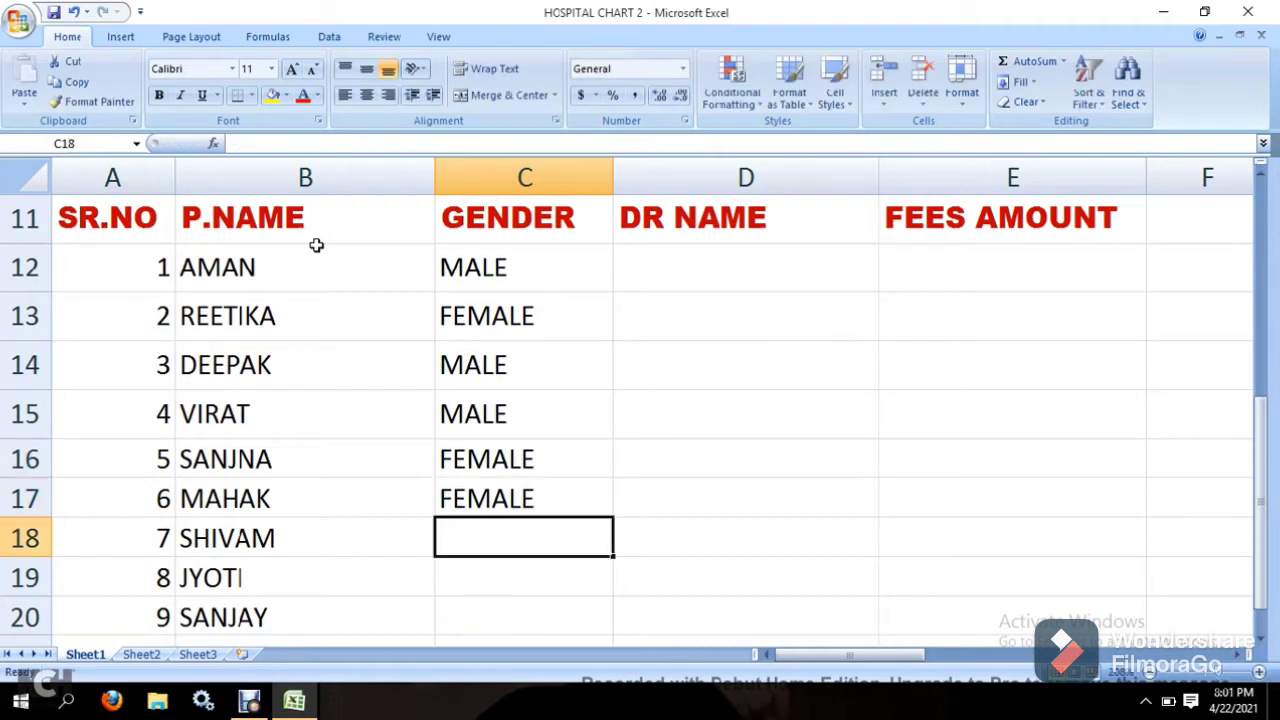
{"action": "type", "text": "MALE"}
{"action": "key", "text": "Return"}
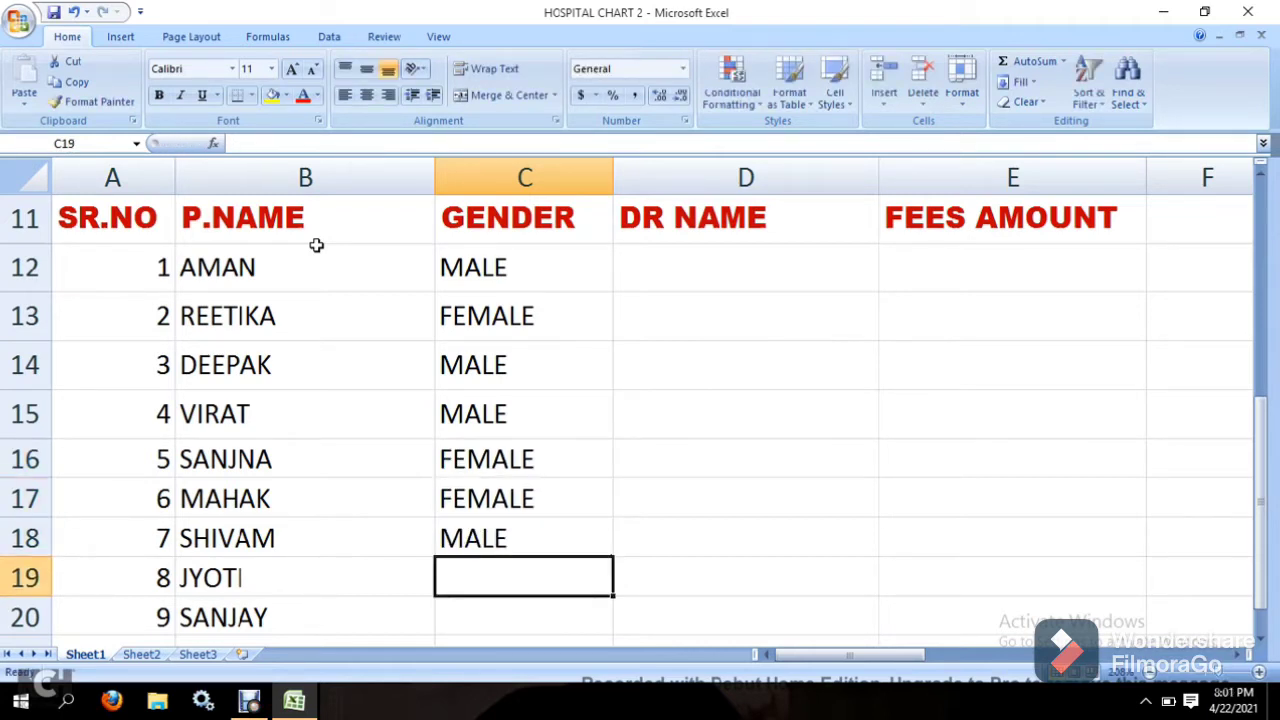
{"action": "type", "text": "FEMALE"}
{"action": "key", "text": "Return"}
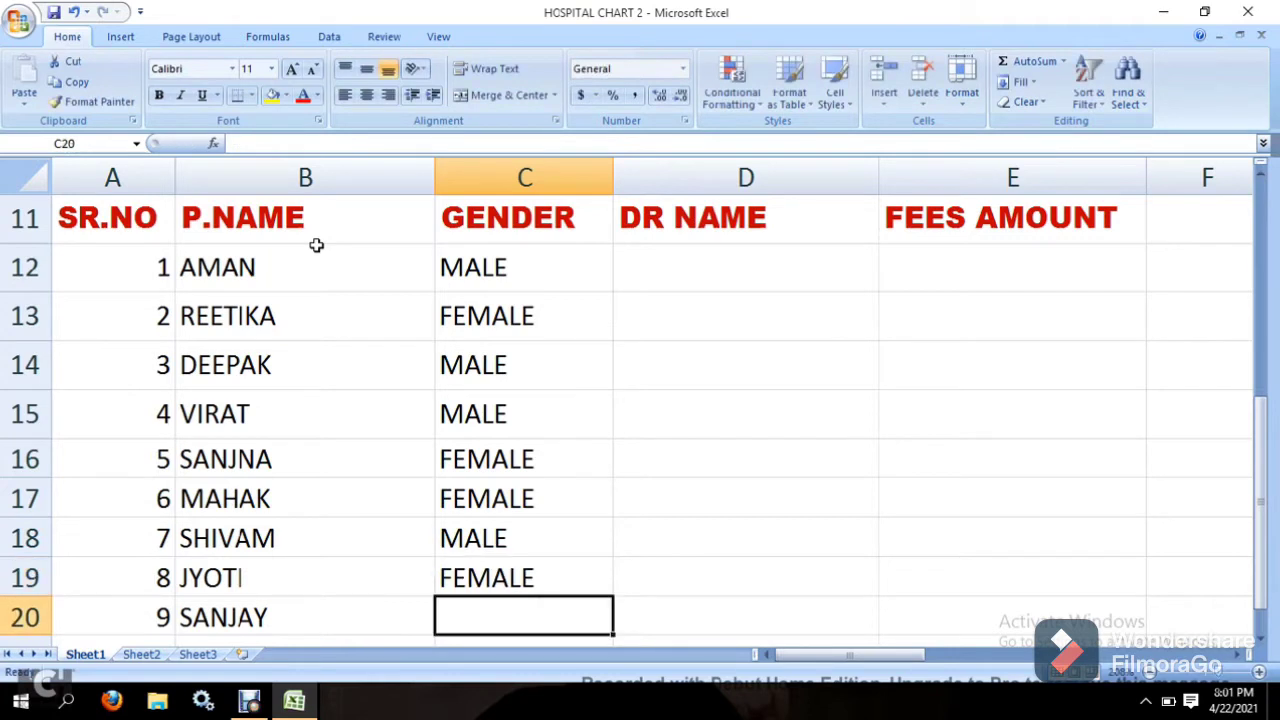
{"action": "type", "text": "MALE"}
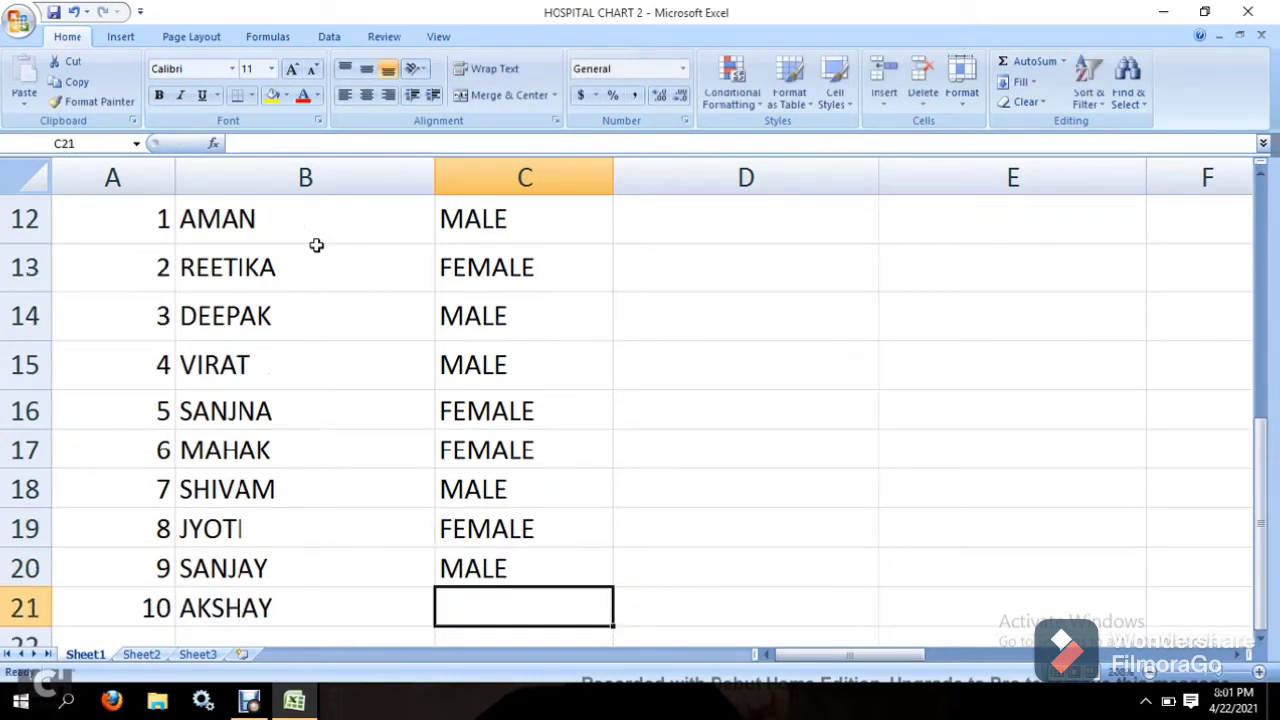
Step: Start an IF formula in E12 under FEES AMOUNT whose logical test compares the doctor name cell D12 for equality
{"action": "left_click", "coordinate": [791, 218]}
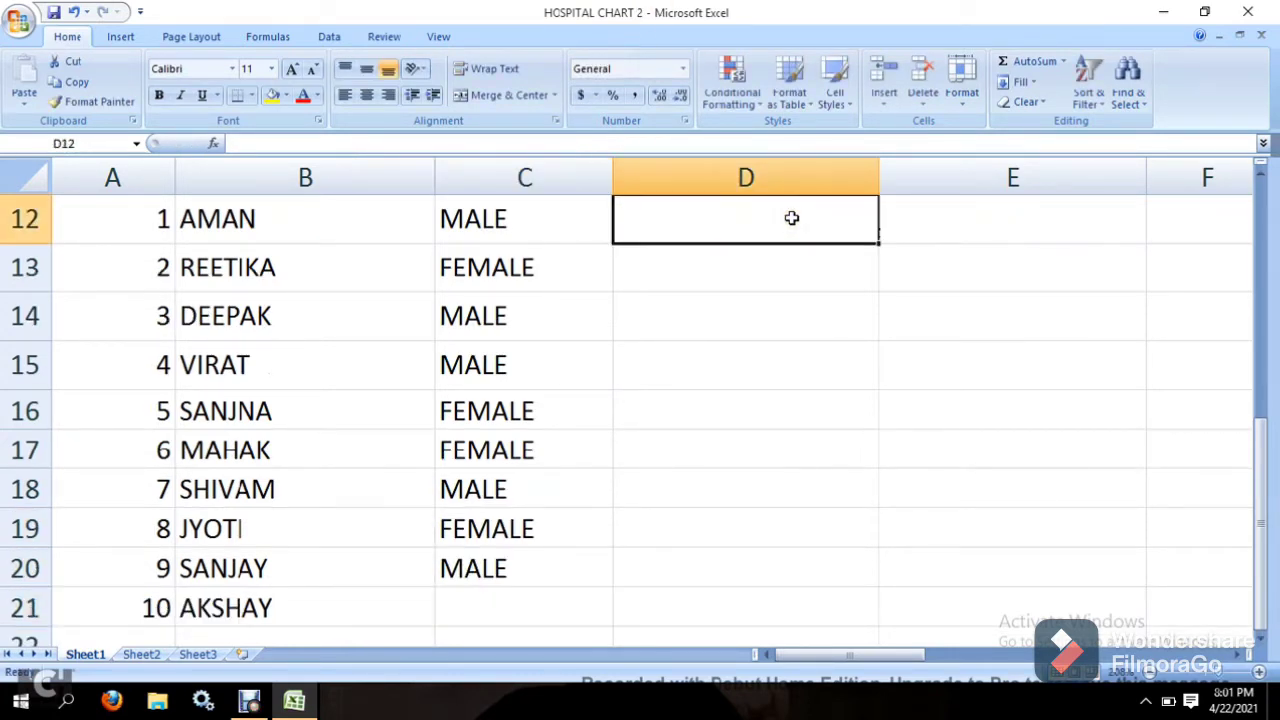
{"action": "key", "text": "Up"}
{"action": "key", "text": "Down"}
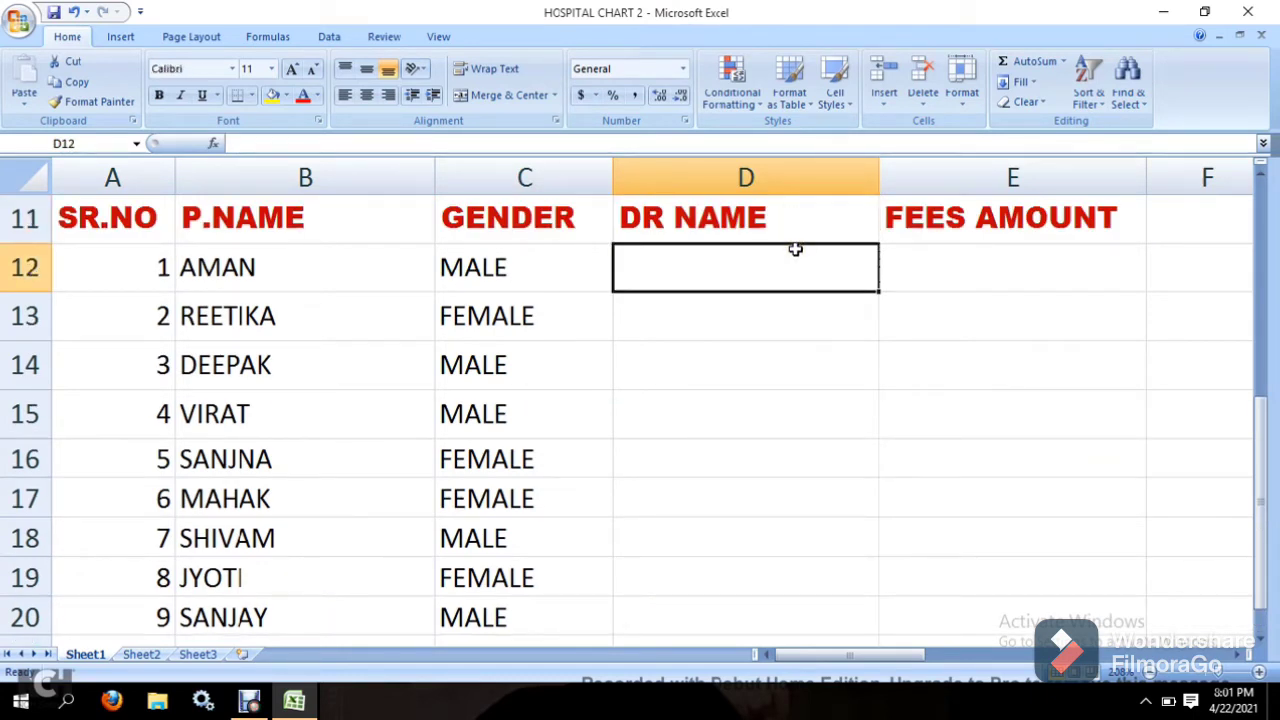
{"action": "left_click", "coordinate": [915, 267]}
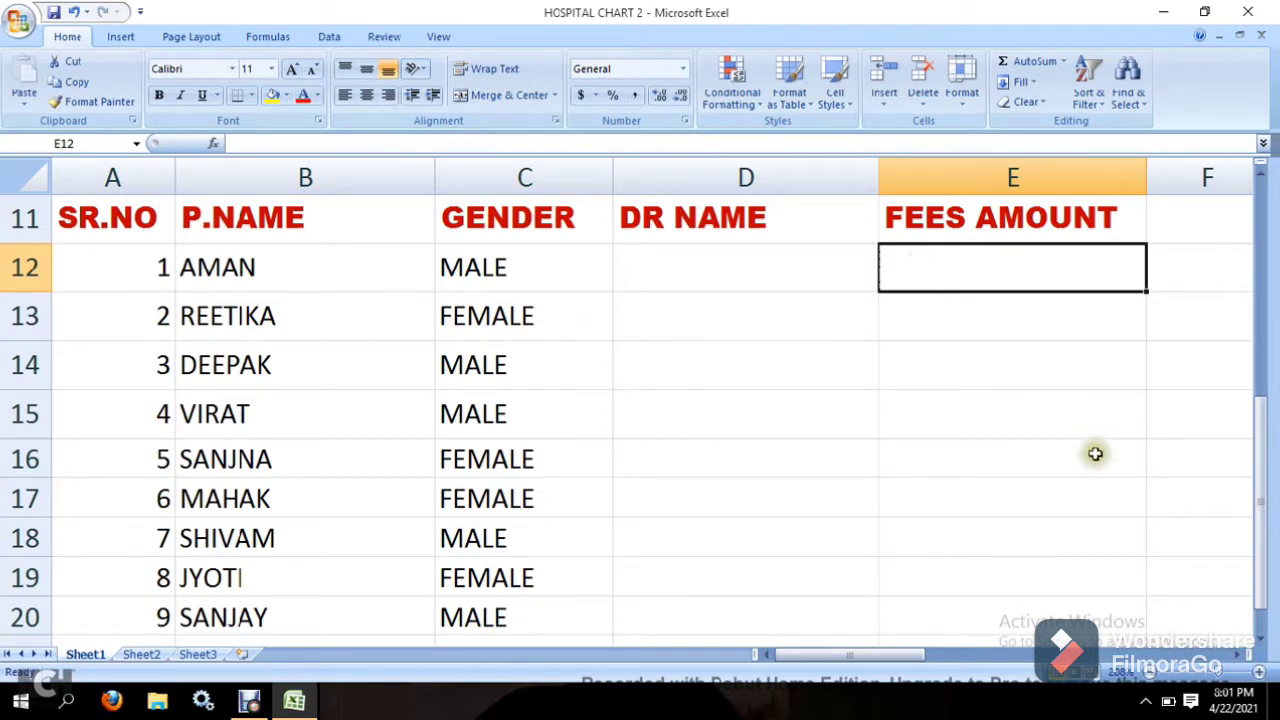
{"action": "left_click_drag", "start_coordinate": [1235, 656], "coordinate": [1235, 656]}
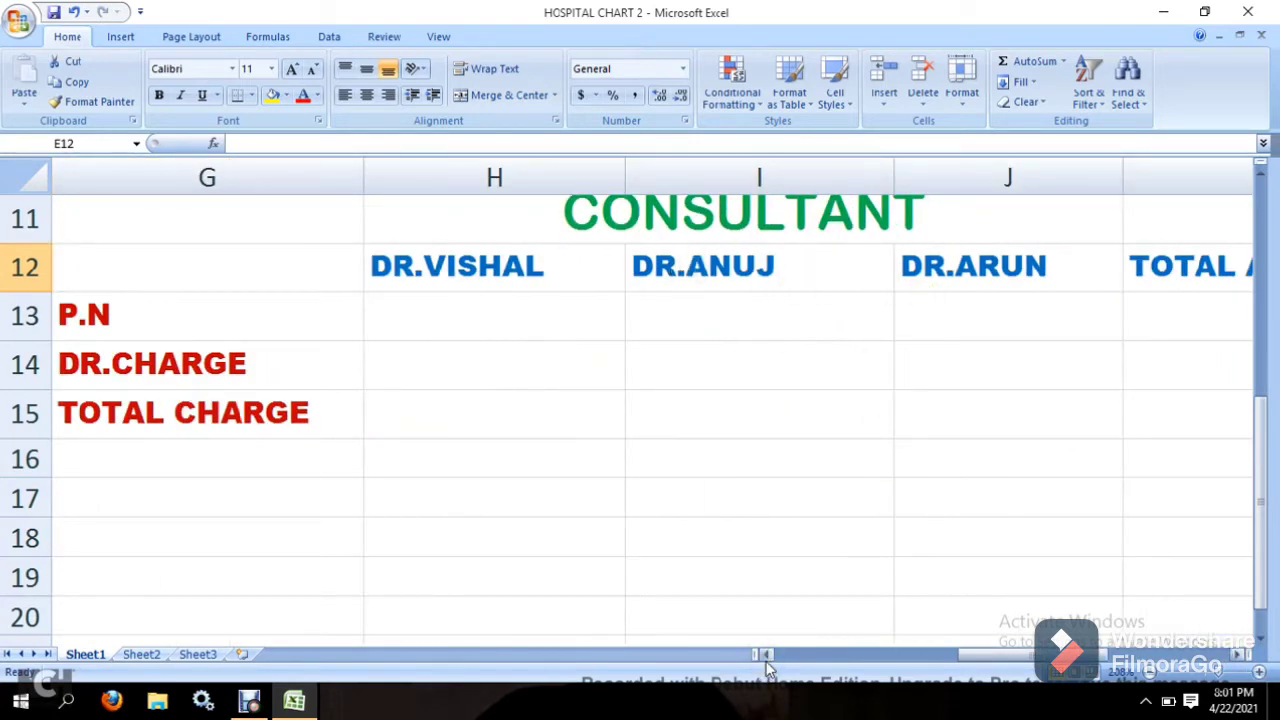
{"action": "left_click_drag", "start_coordinate": [766, 656], "coordinate": [766, 656]}
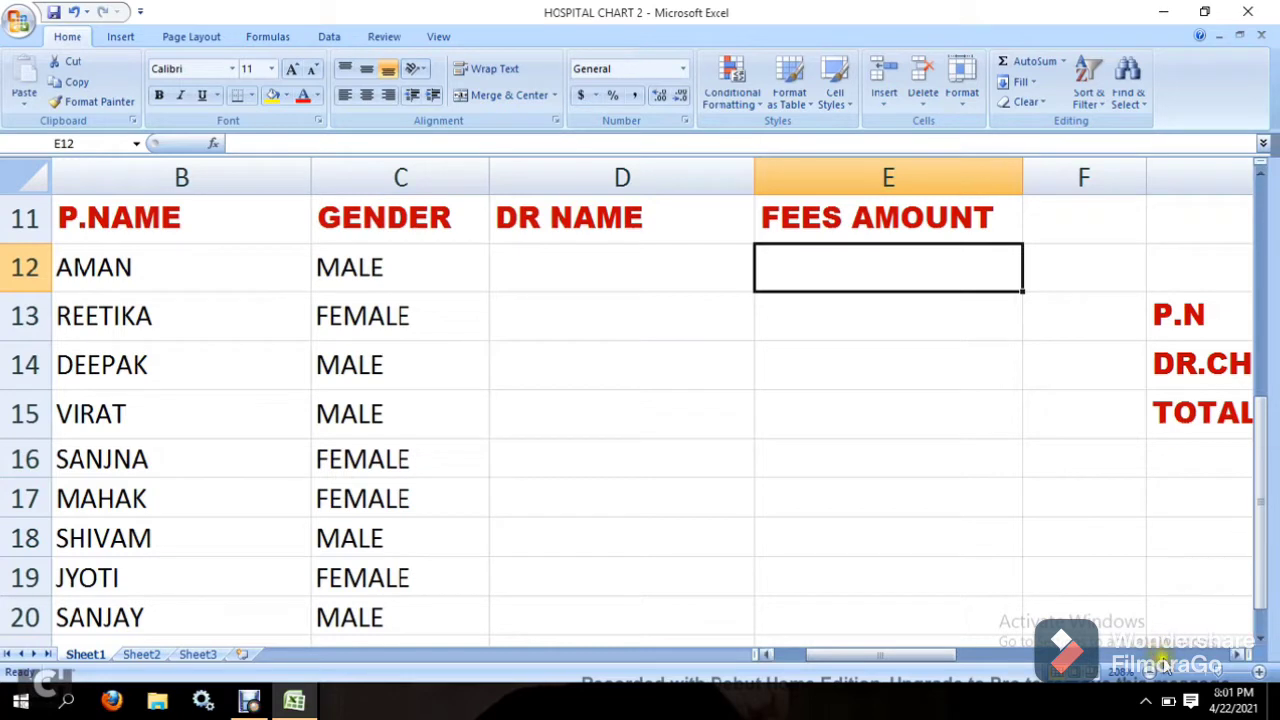
{"action": "left_click", "coordinate": [1217, 677]}
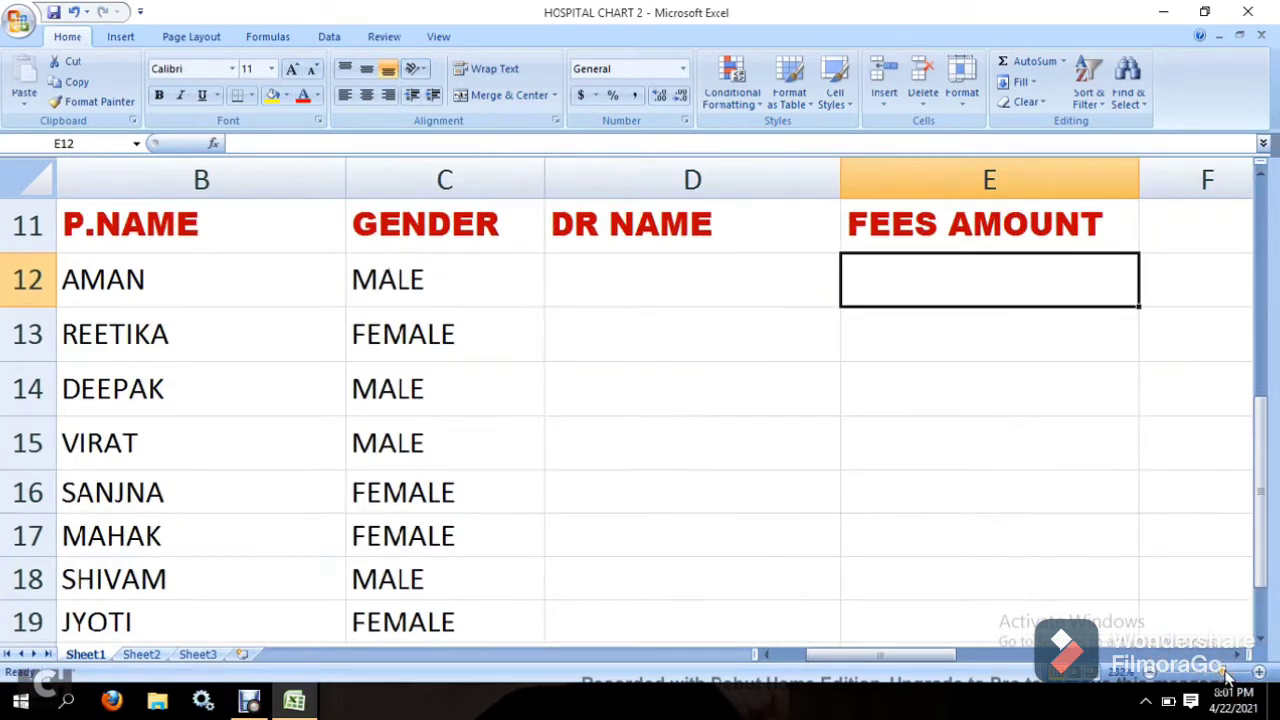
{"action": "type", "text": "="}
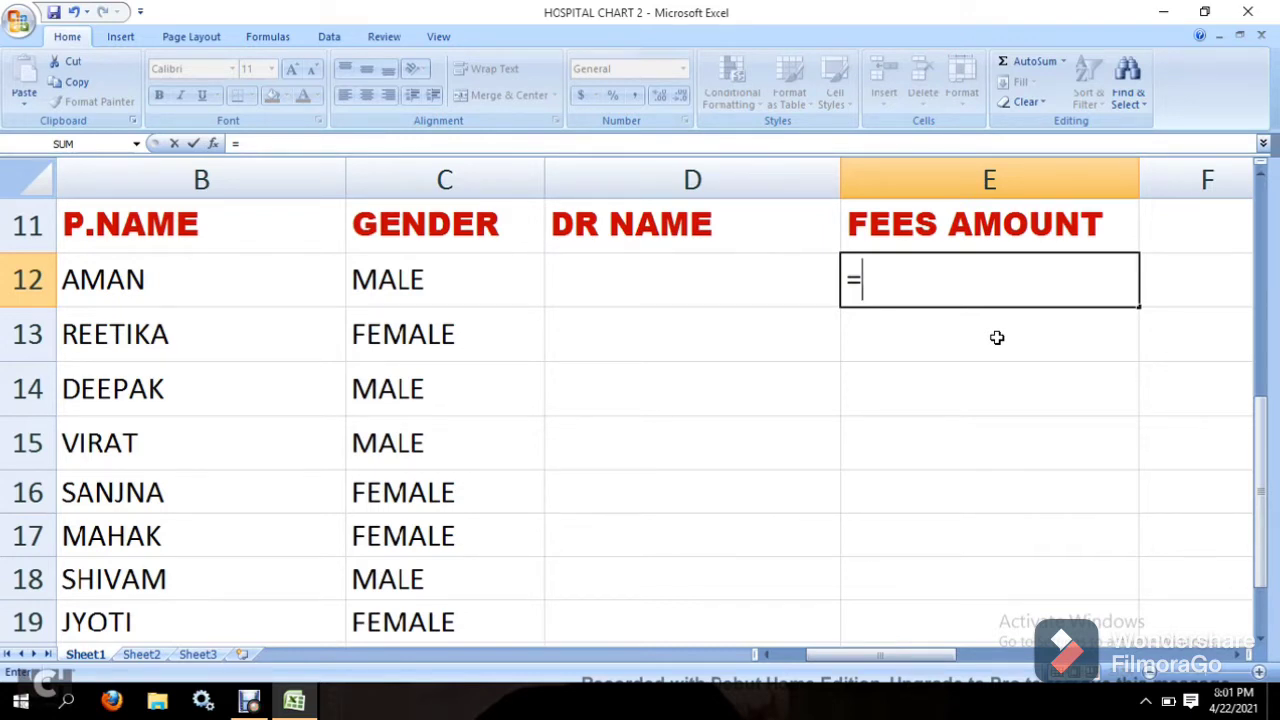
{"action": "type", "text": "IF"}
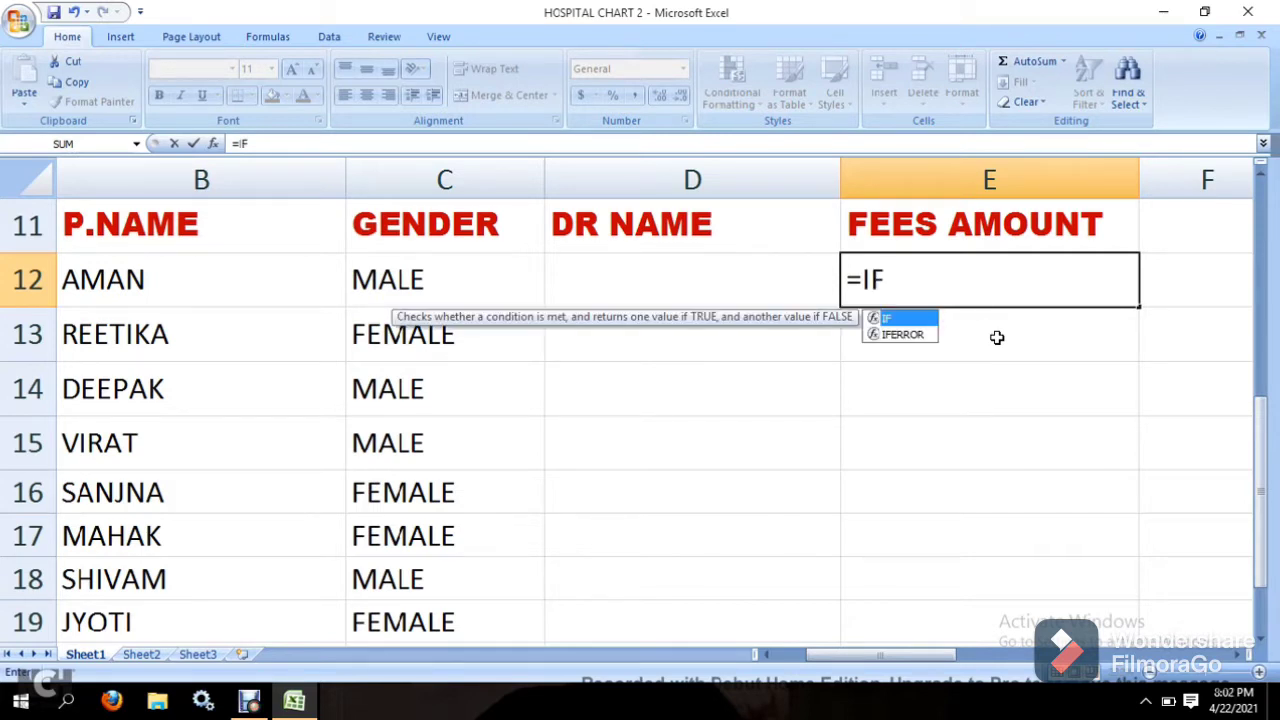
{"action": "type", "text": "("}
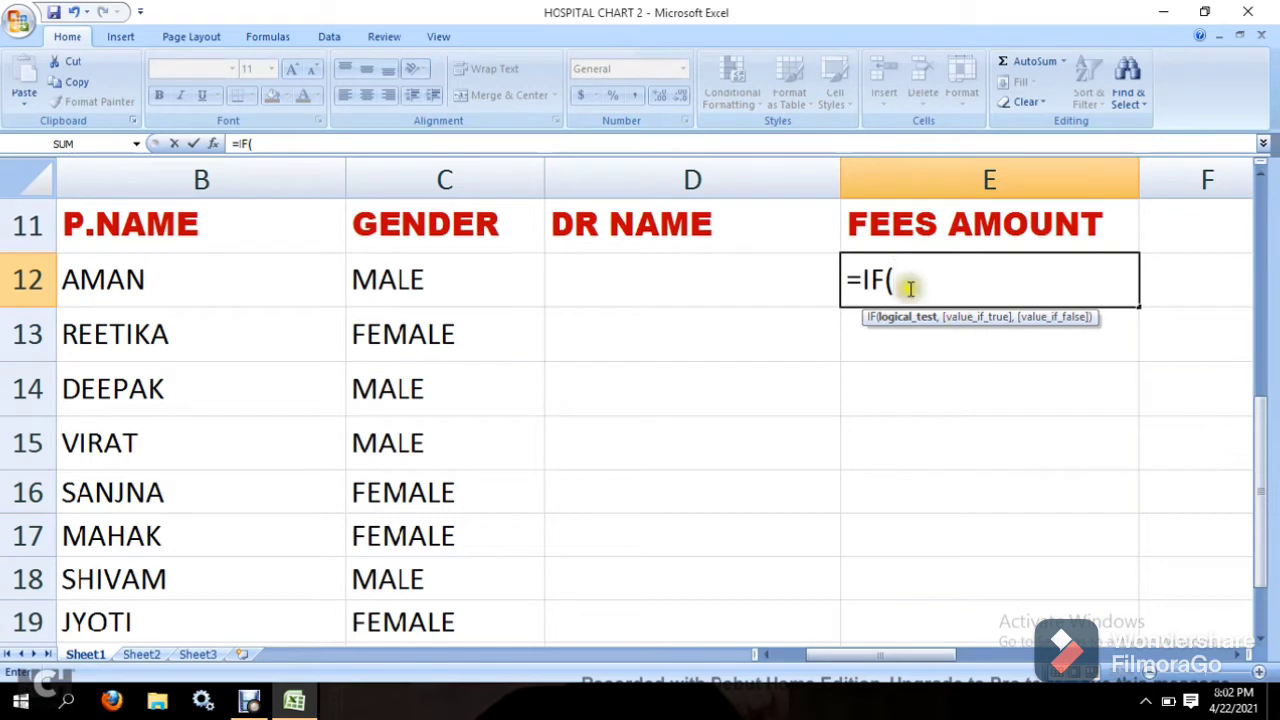
{"action": "left_click", "coordinate": [695, 277]}
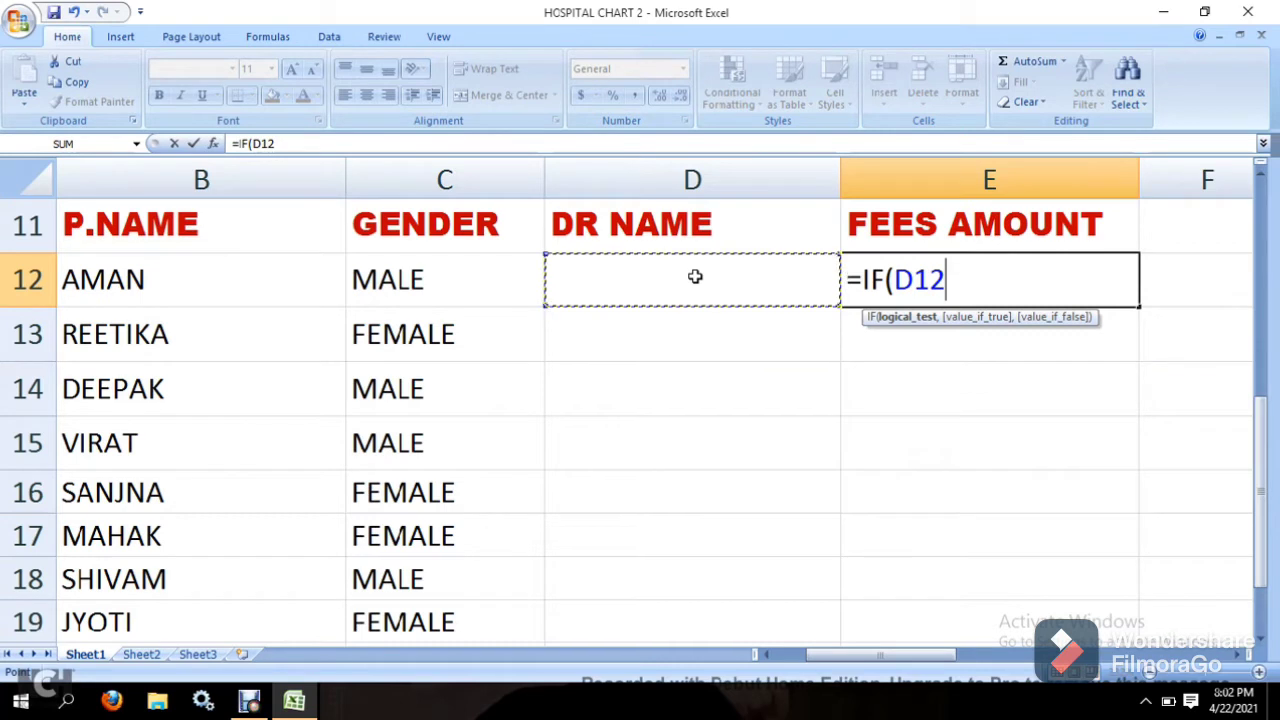
{"action": "type", "text": "="}
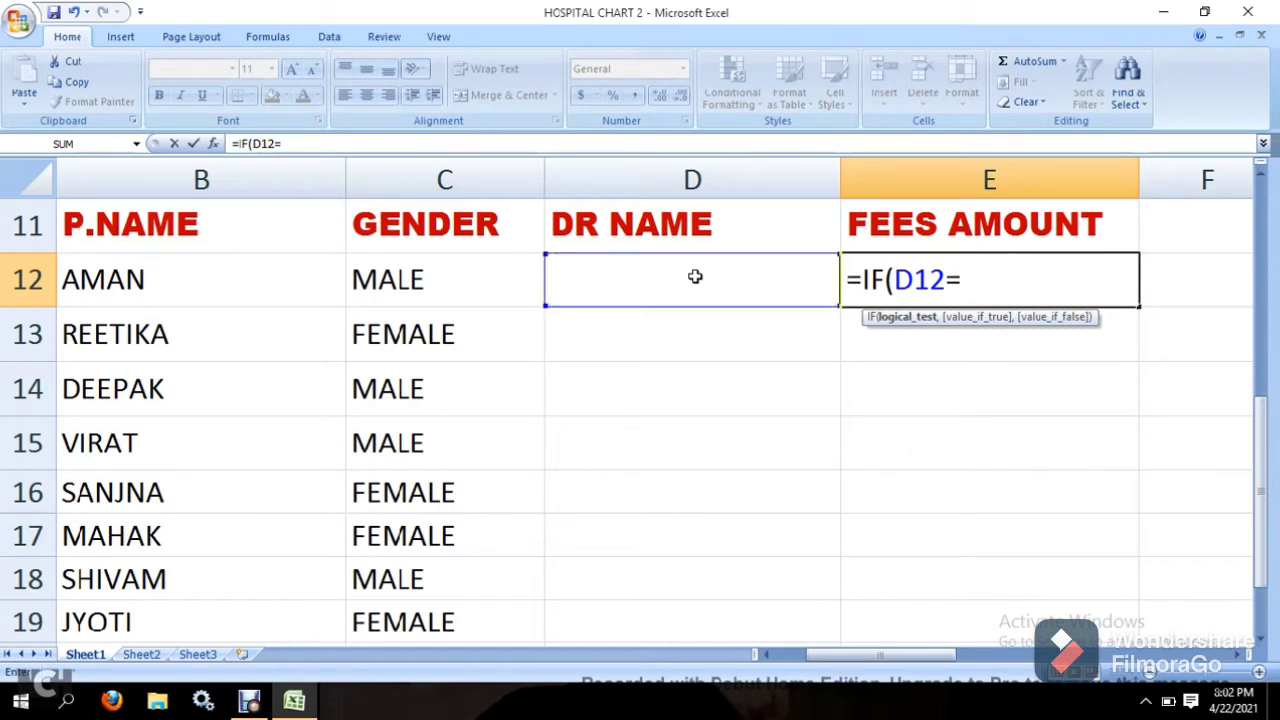
Step: Give the IF test in E12 the first consultant's name in quoted uppercase and 700 as the value if true
{"action": "type", "text": "\"VIHS"}
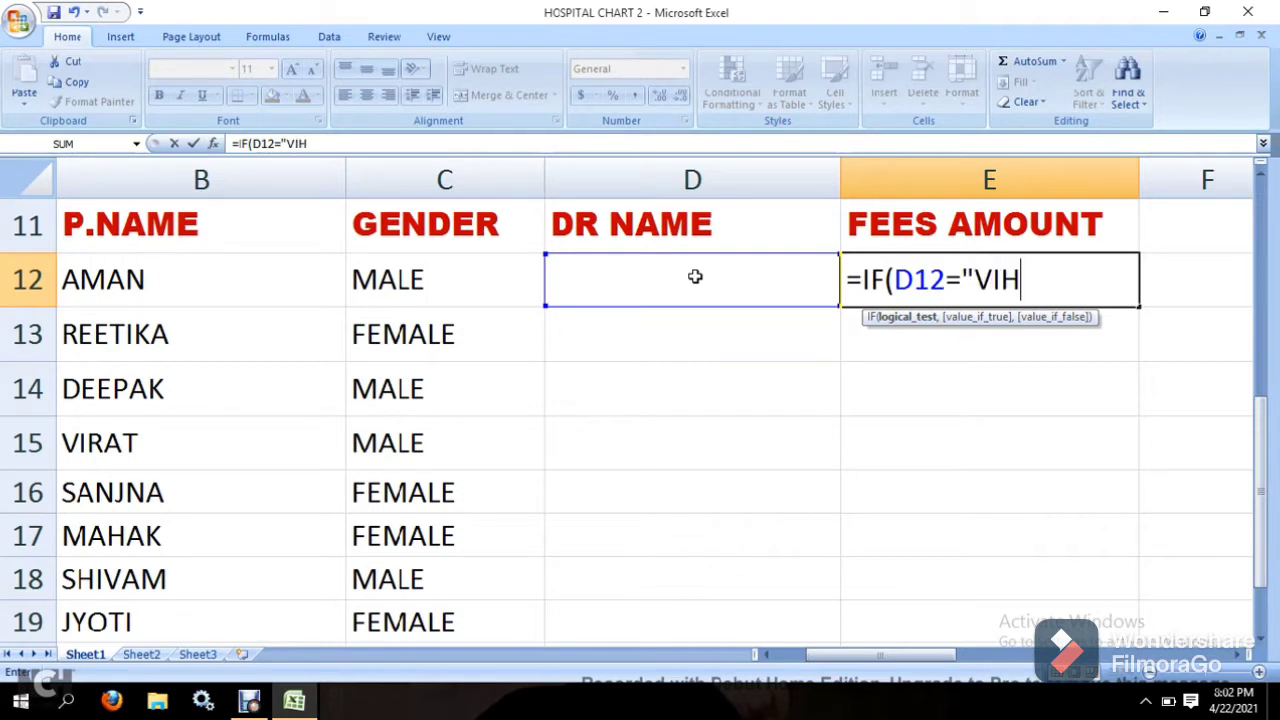
{"action": "key", "text": "BackSpace"}
{"action": "key", "text": "BackSpace"}
{"action": "type", "text": "SHA"}
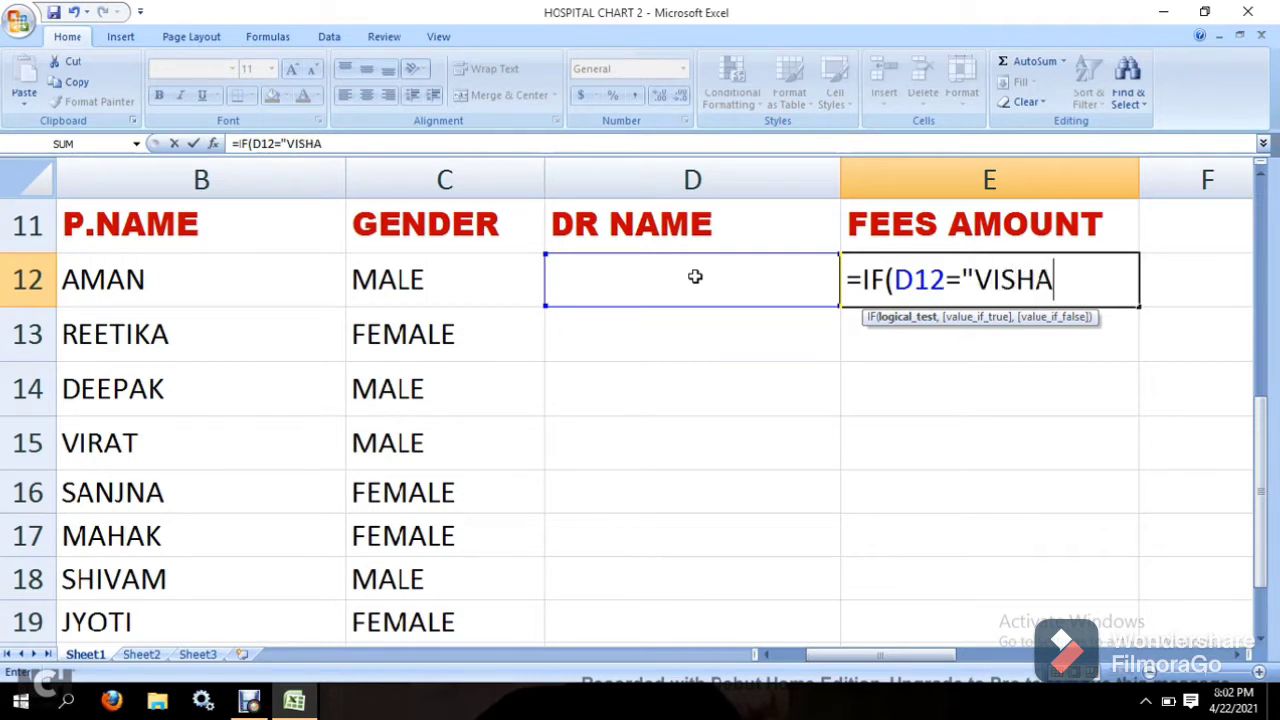
{"action": "type", "text": "L\",1"}
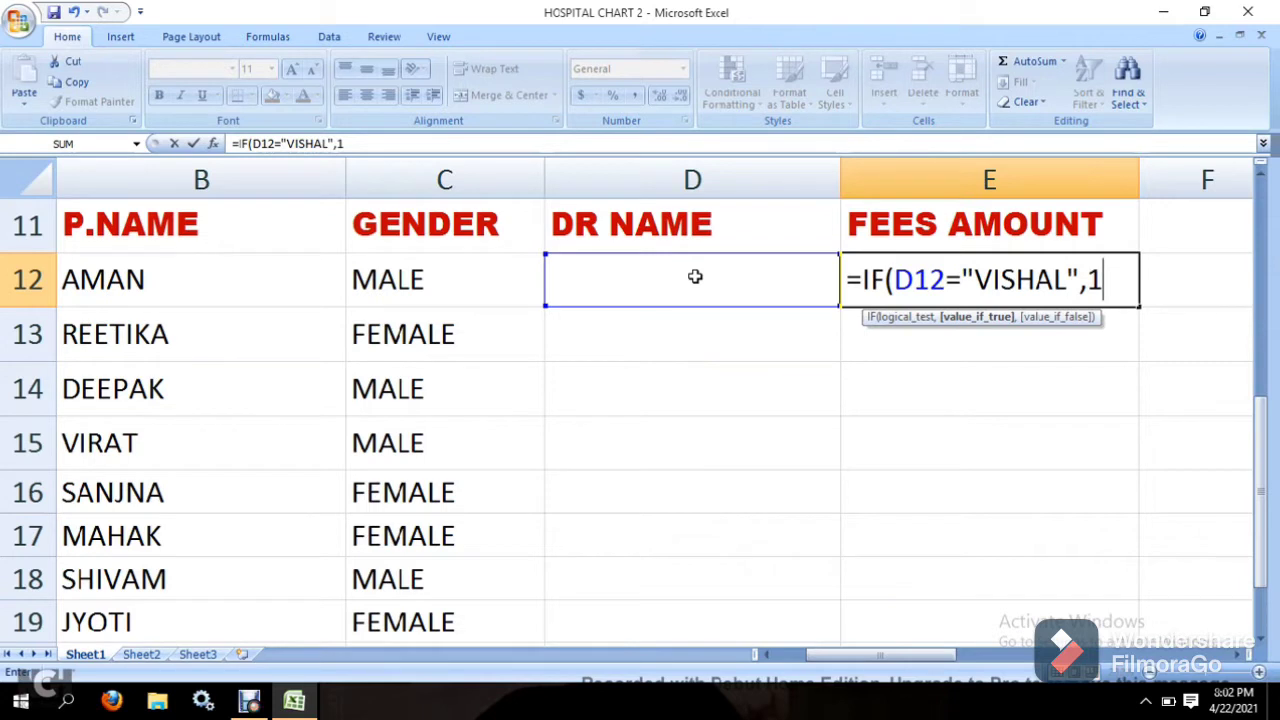
{"action": "key", "text": "BackSpace"}
{"action": "type", "text": "700"}
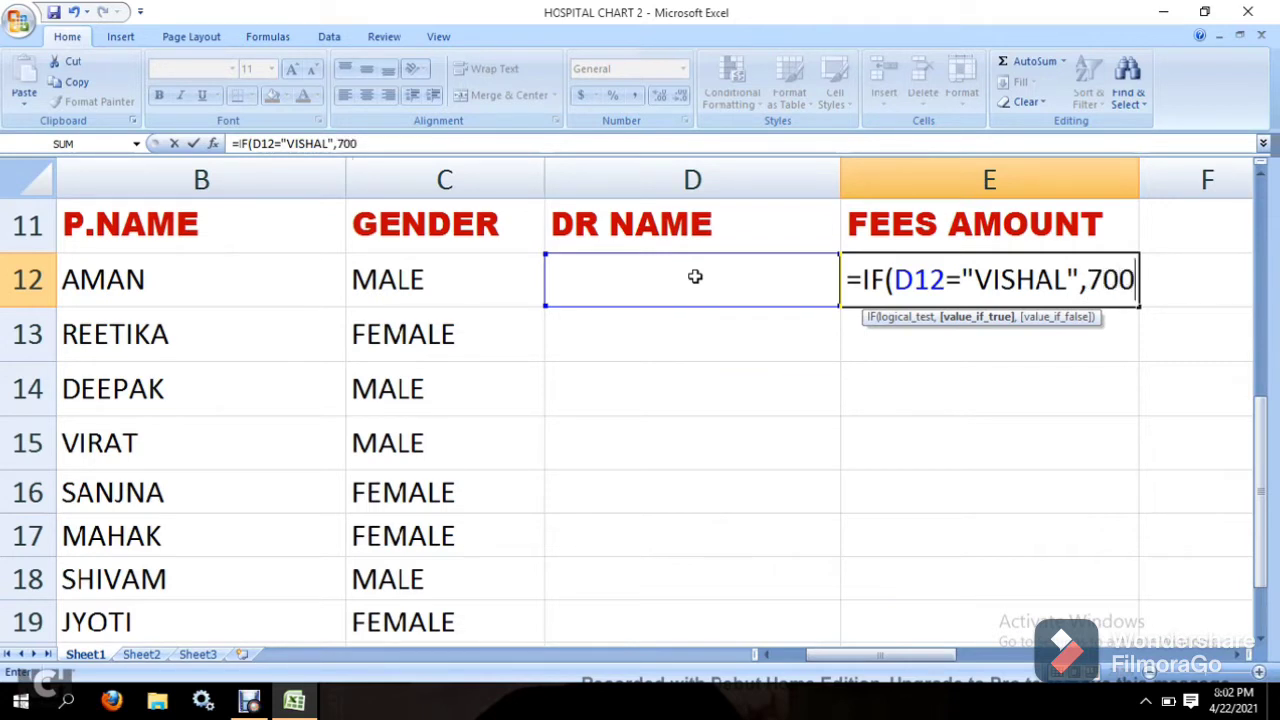
Step: Nest a second IF as E12's value if false, testing D12 for the second consultant's name in quoted uppercase and returning 1000
{"action": "type", "text": ","}
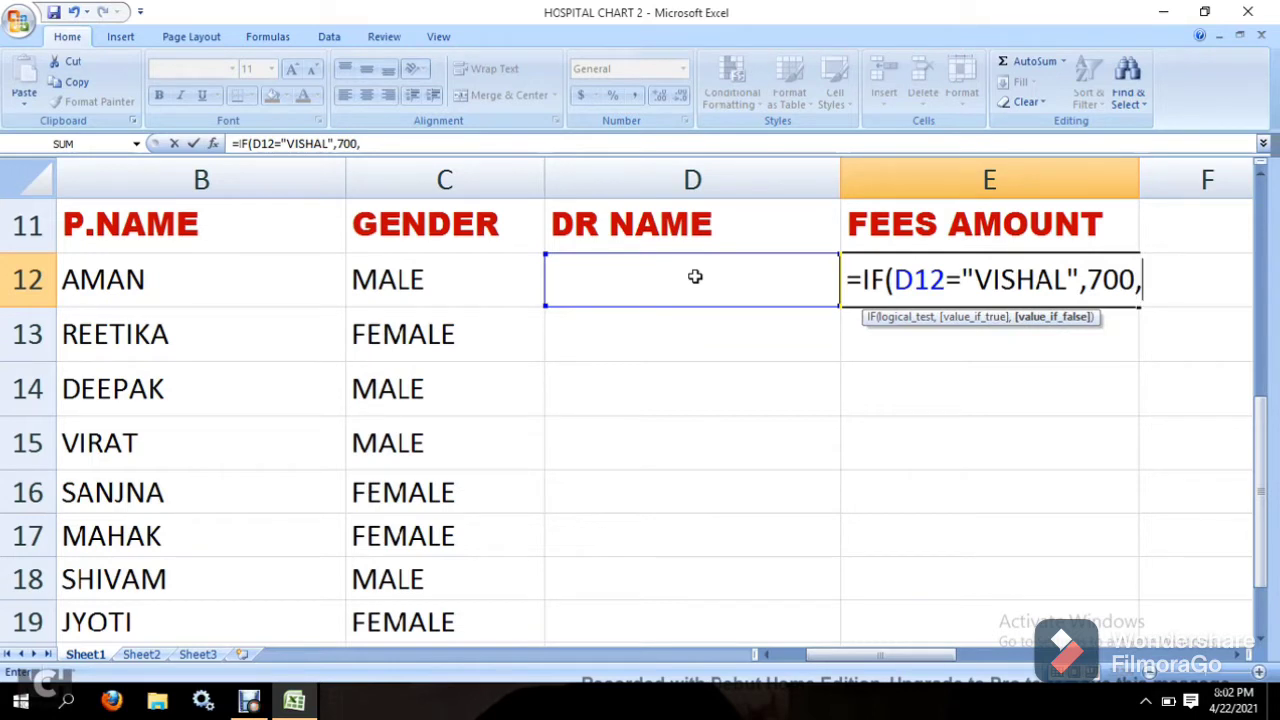
{"action": "type", "text": "IF("}
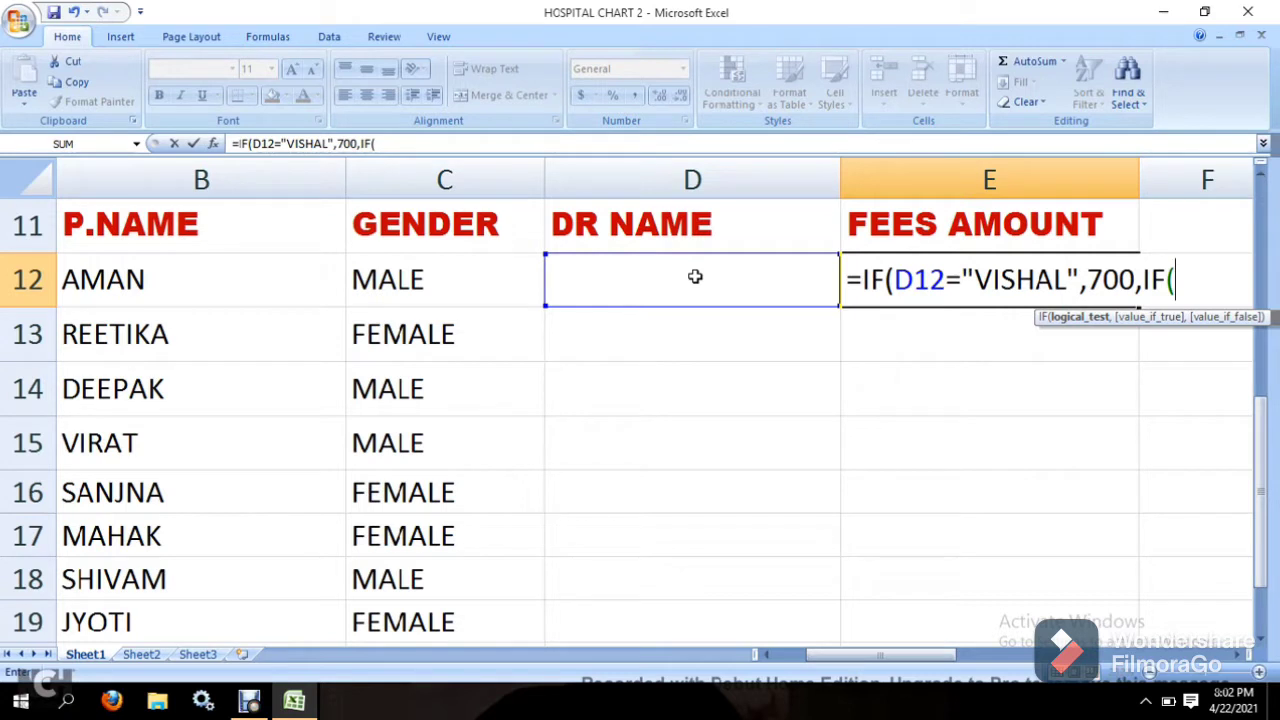
{"action": "left_click", "coordinate": [634, 290]}
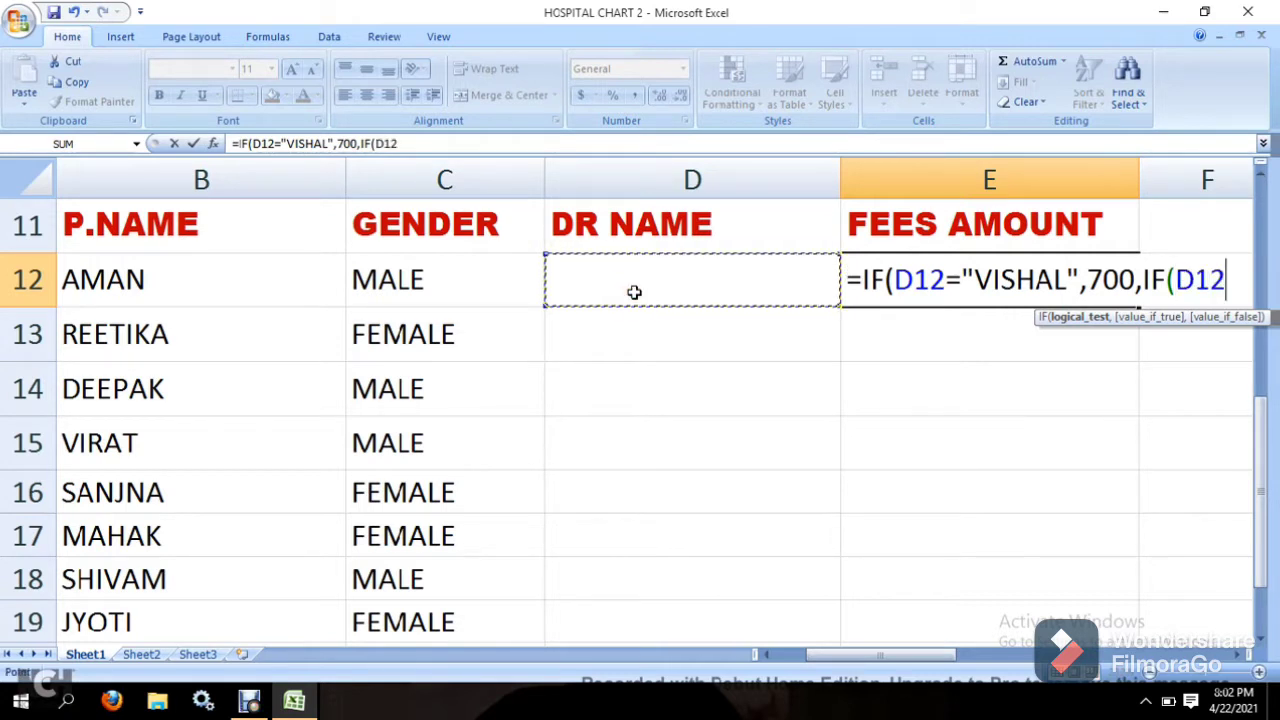
{"action": "type", "text": "="}
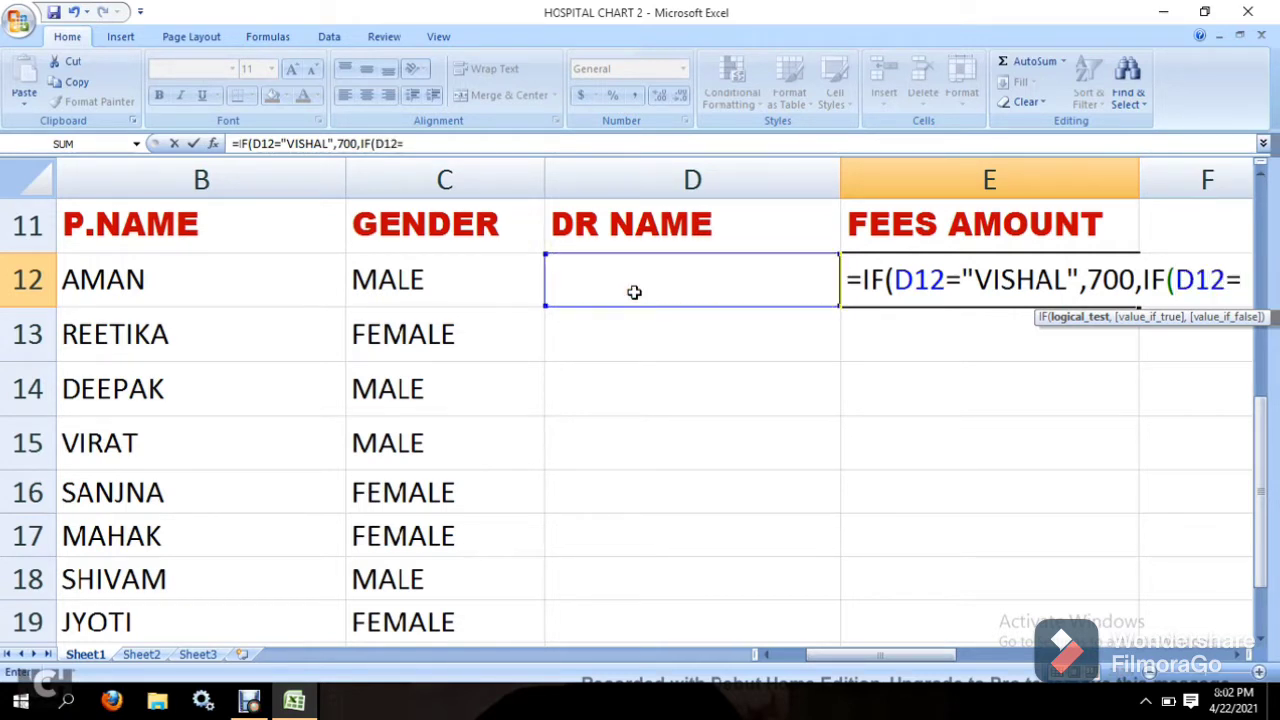
{"action": "type", "text": "\"AM"}
{"action": "key", "text": "BackSpace"}
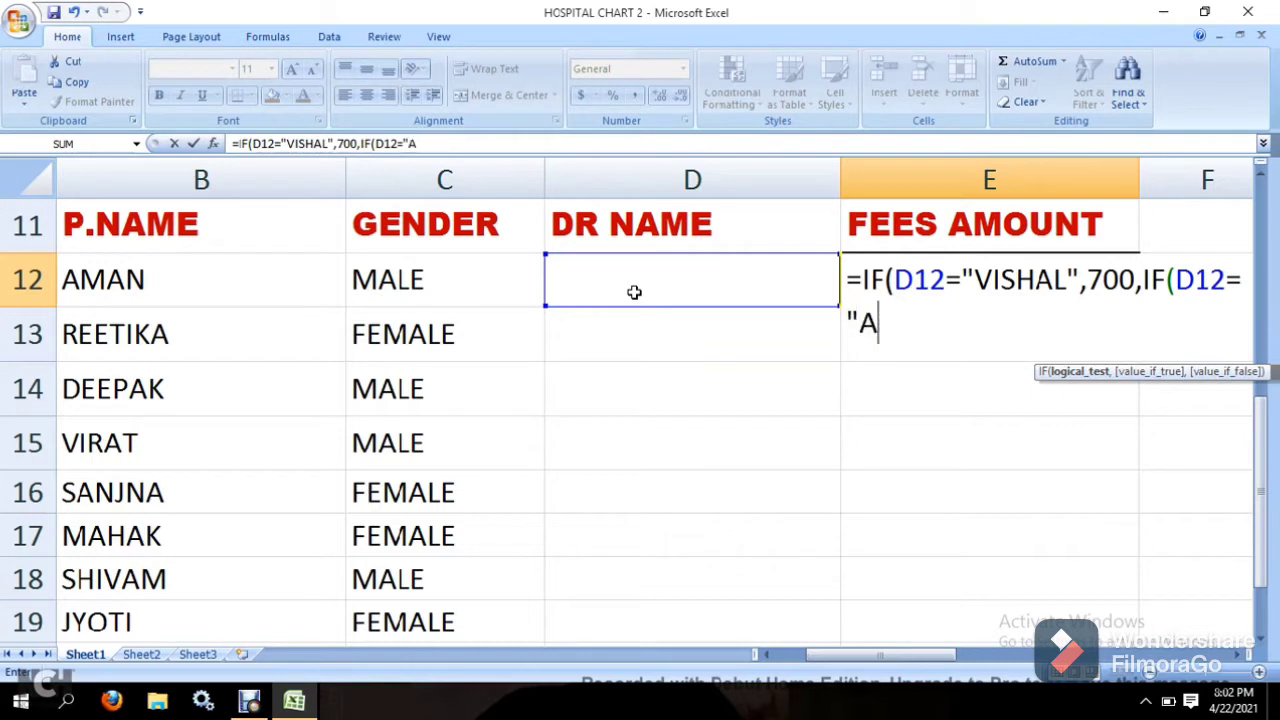
{"action": "type", "text": "NU"}
{"action": "type", "text": "J\""}
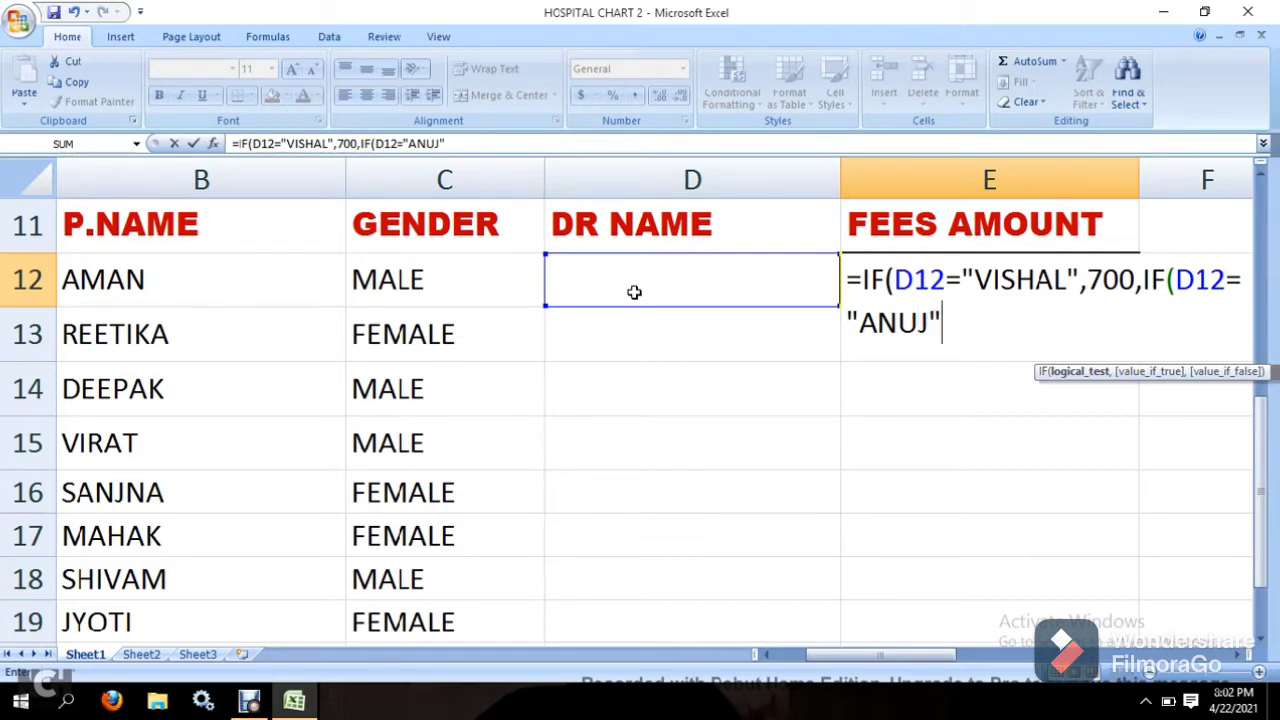
{"action": "type", "text": ","}
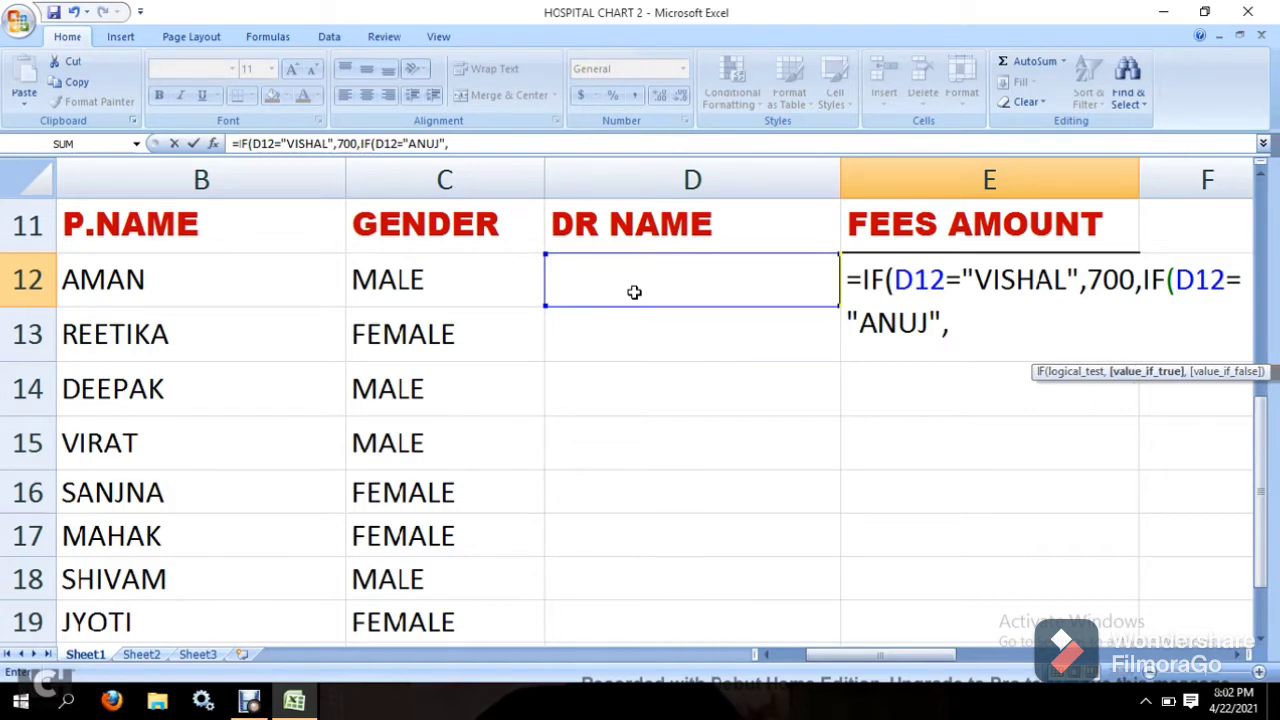
{"action": "type", "text": "1000"}
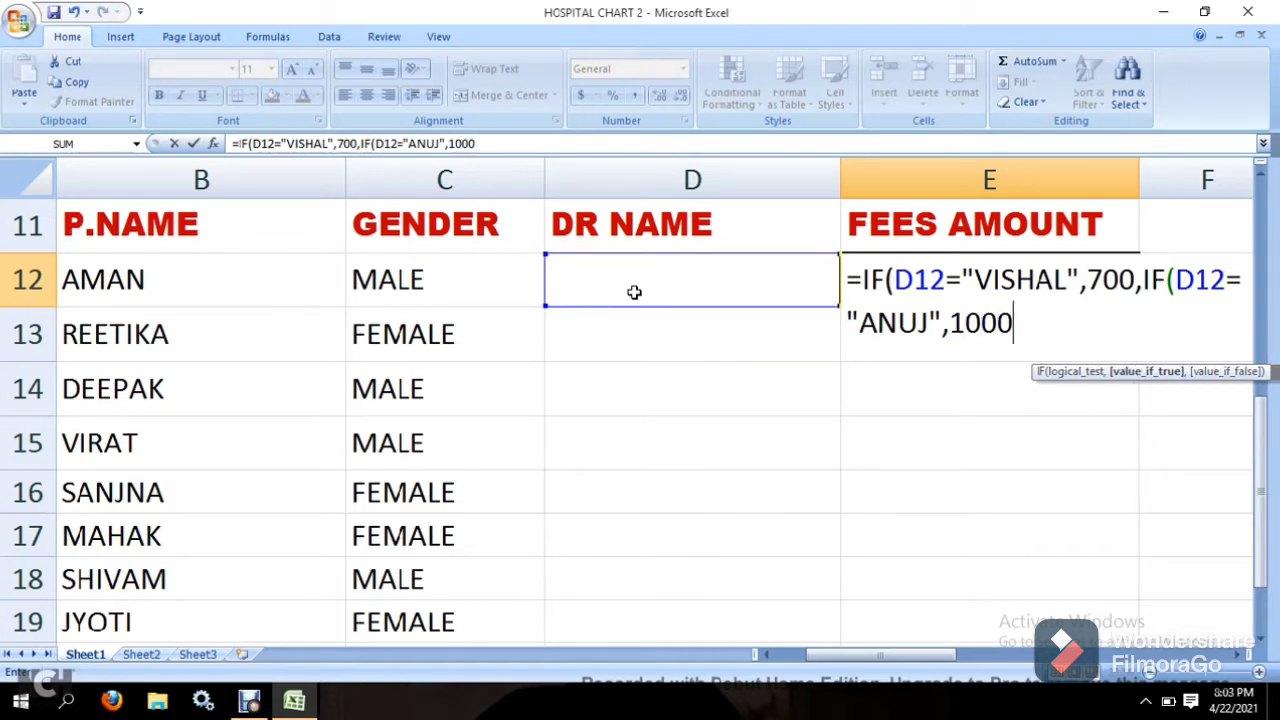
Step: Nest a third IF as the second IF's value if false, testing D12 for the third consultant's name in quoted uppercase
{"action": "type", "text": ",IF"}
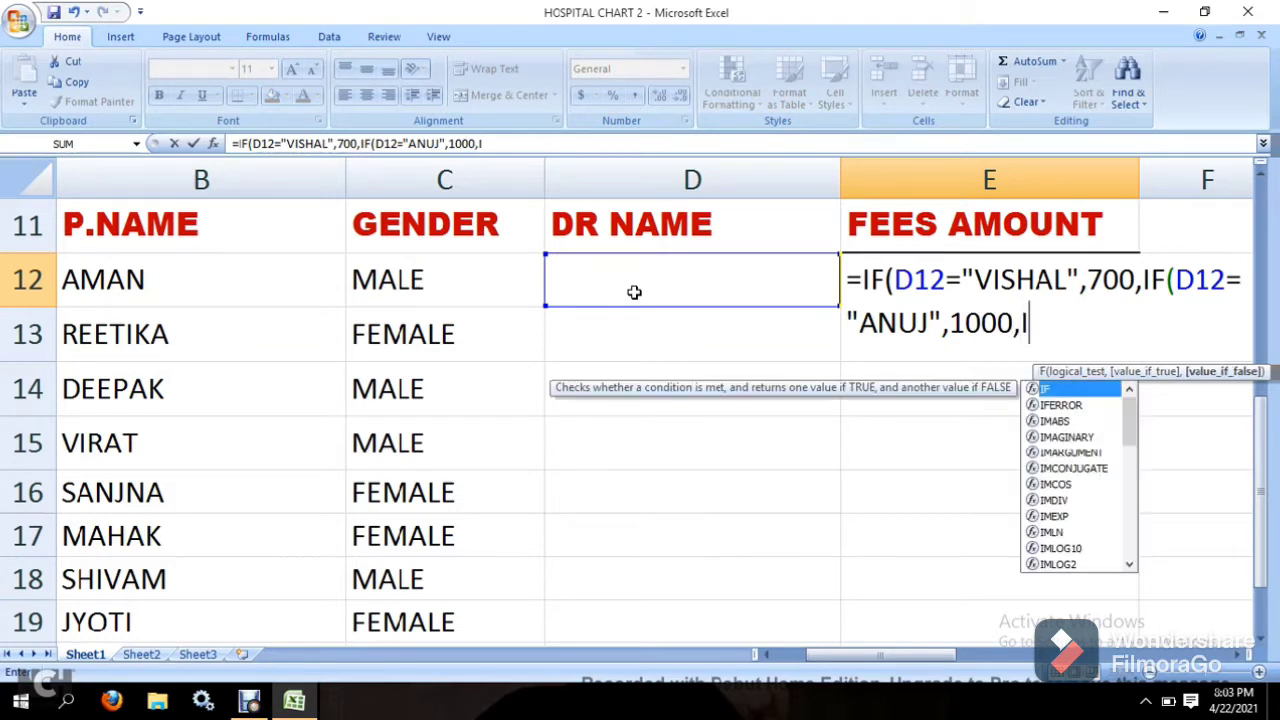
{"action": "type", "text": "("}
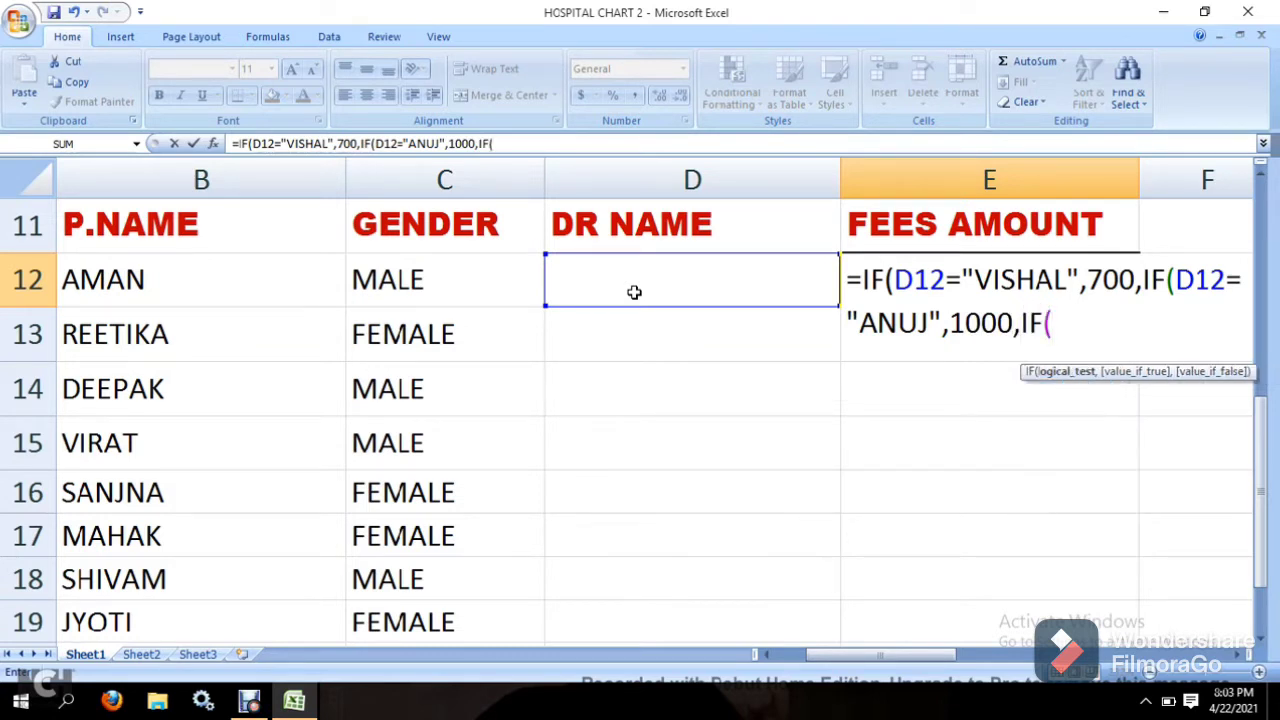
{"action": "left_click", "coordinate": [587, 268]}
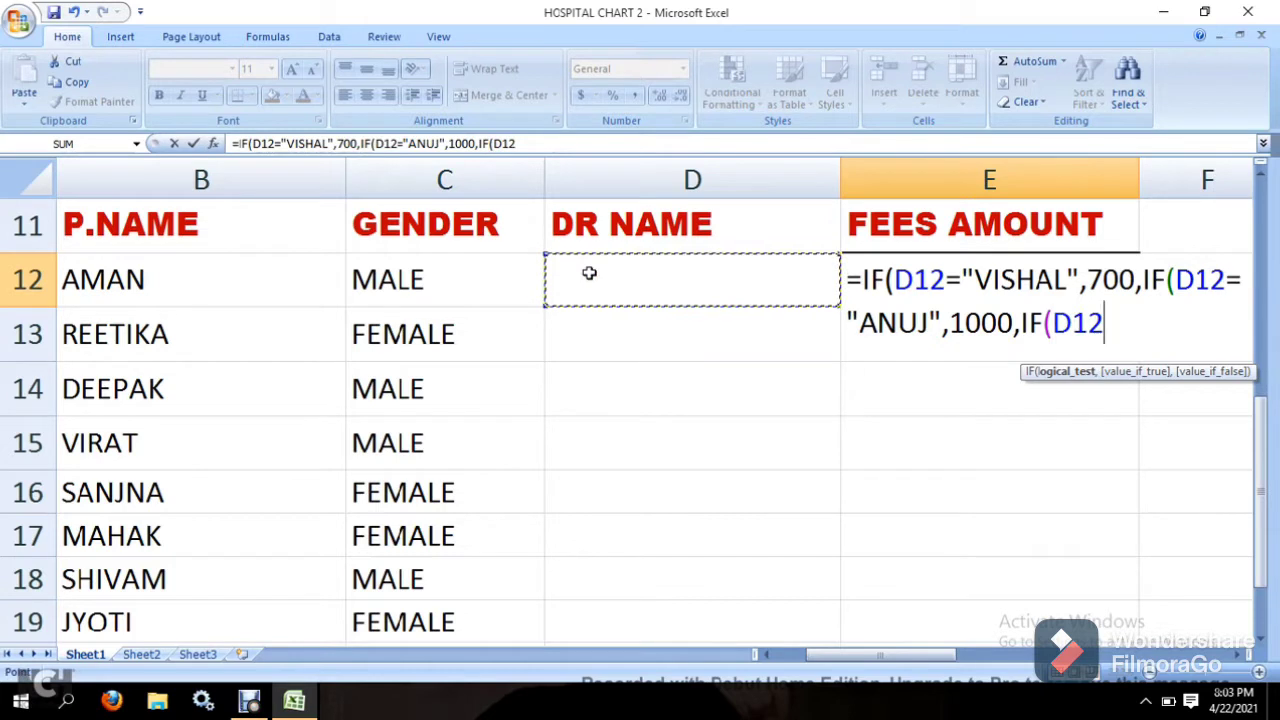
{"action": "type", "text": "="}
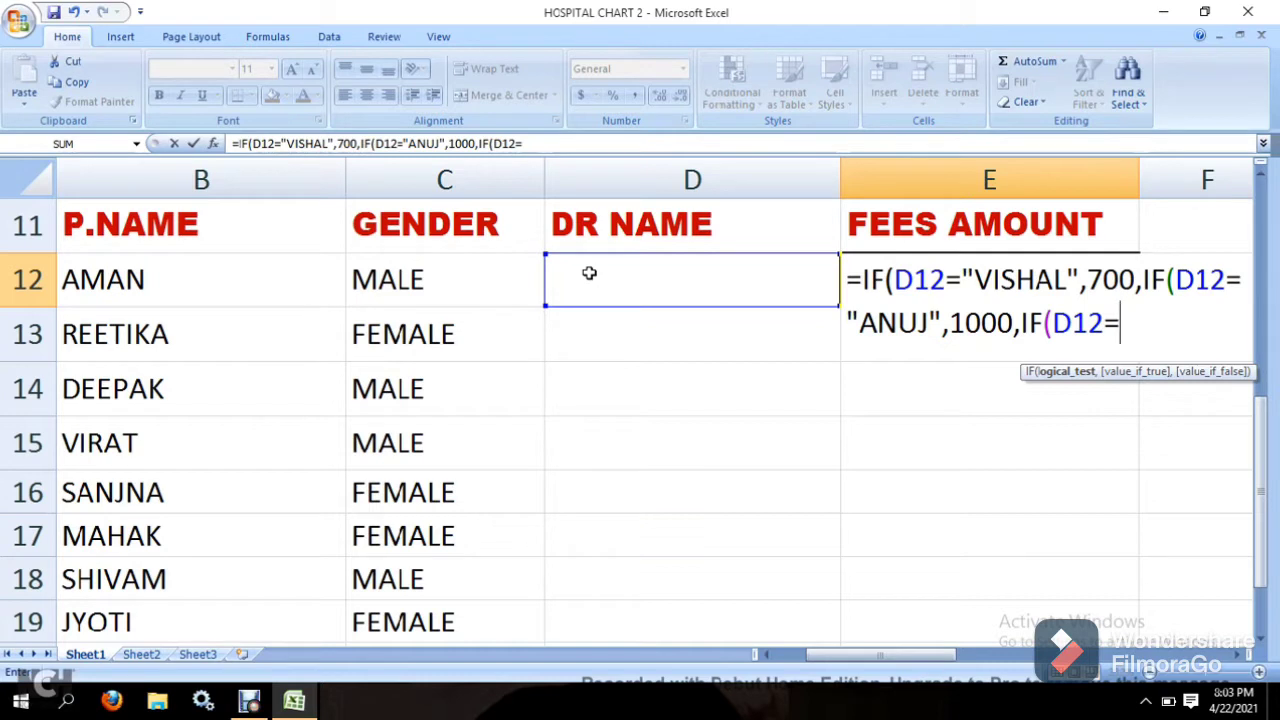
{"action": "type", "text": "ARUN"}
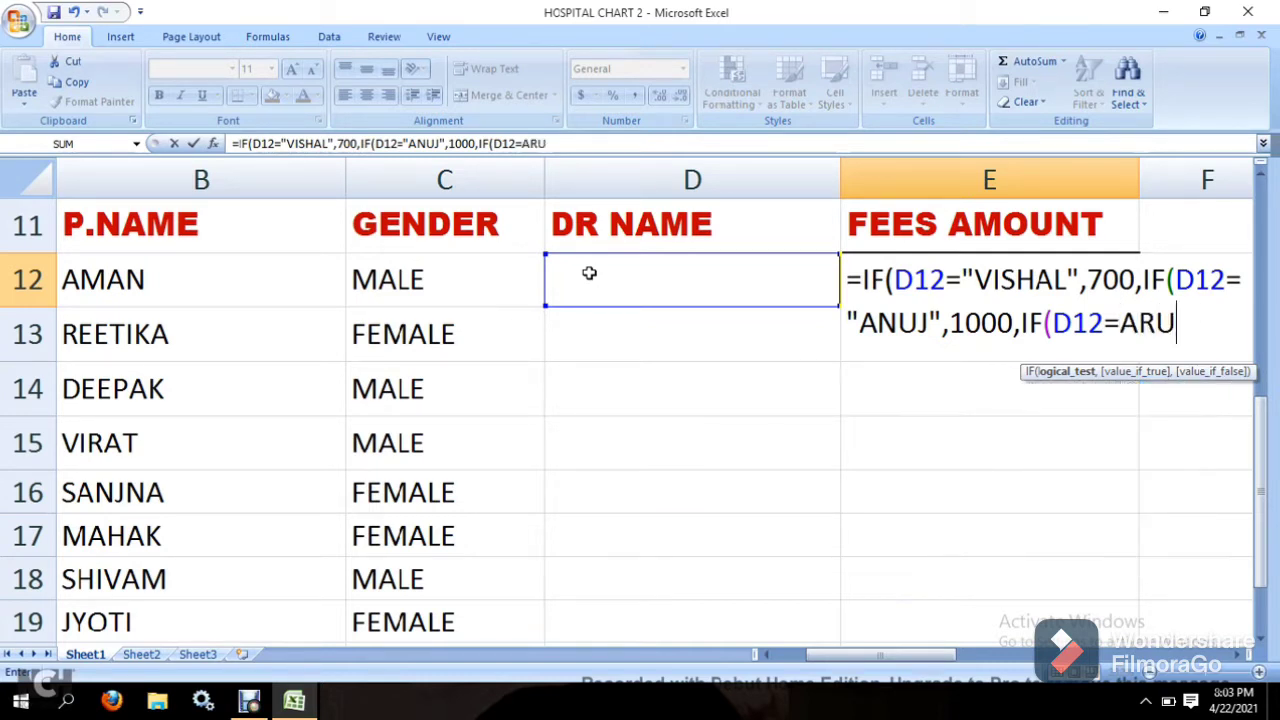
{"action": "key", "text": "BackSpace"}
{"action": "key", "text": "BackSpace"}
{"action": "key", "text": "BackSpace"}
{"action": "key", "text": "BackSpace"}
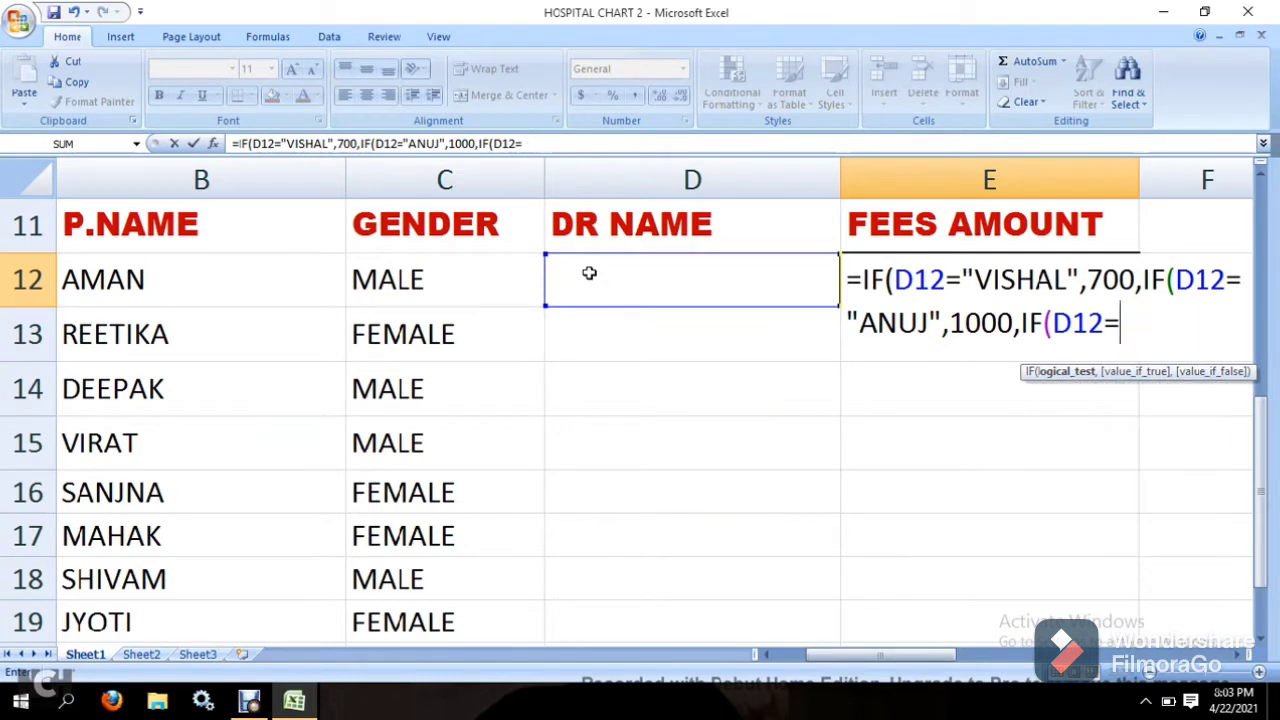
{"action": "type", "text": "\"AR"}
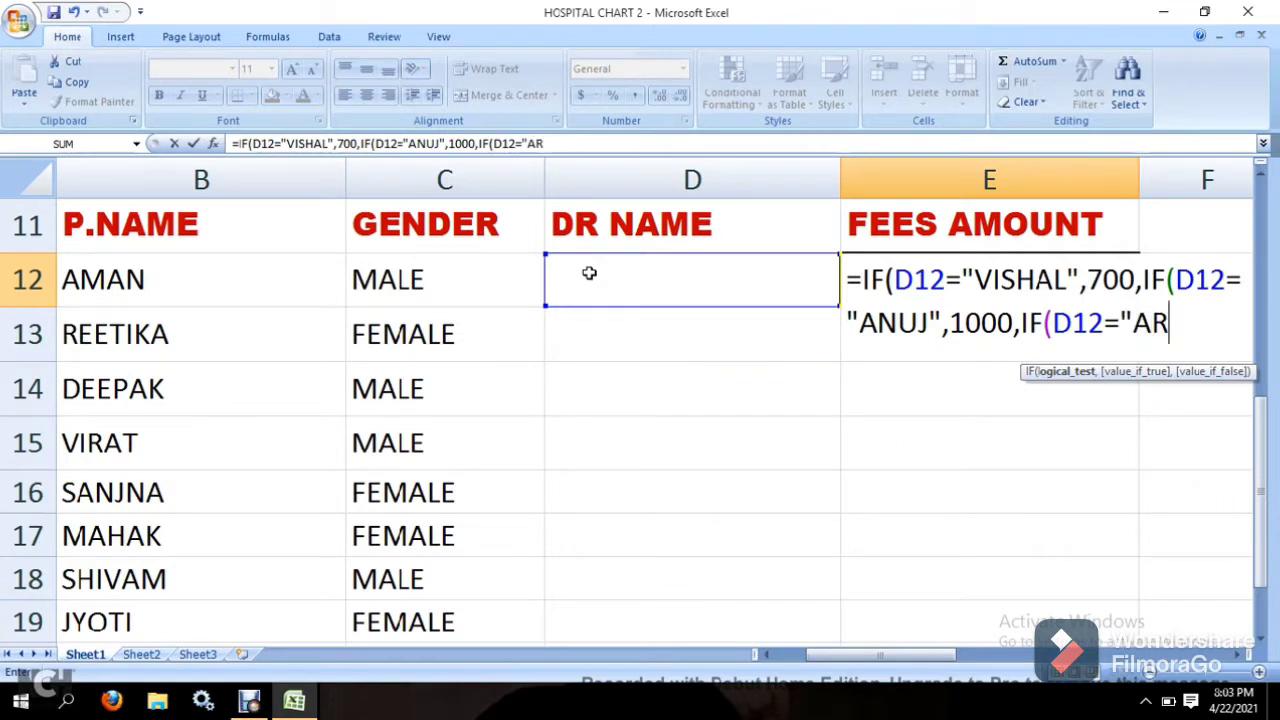
{"action": "type", "text": "UN\""}
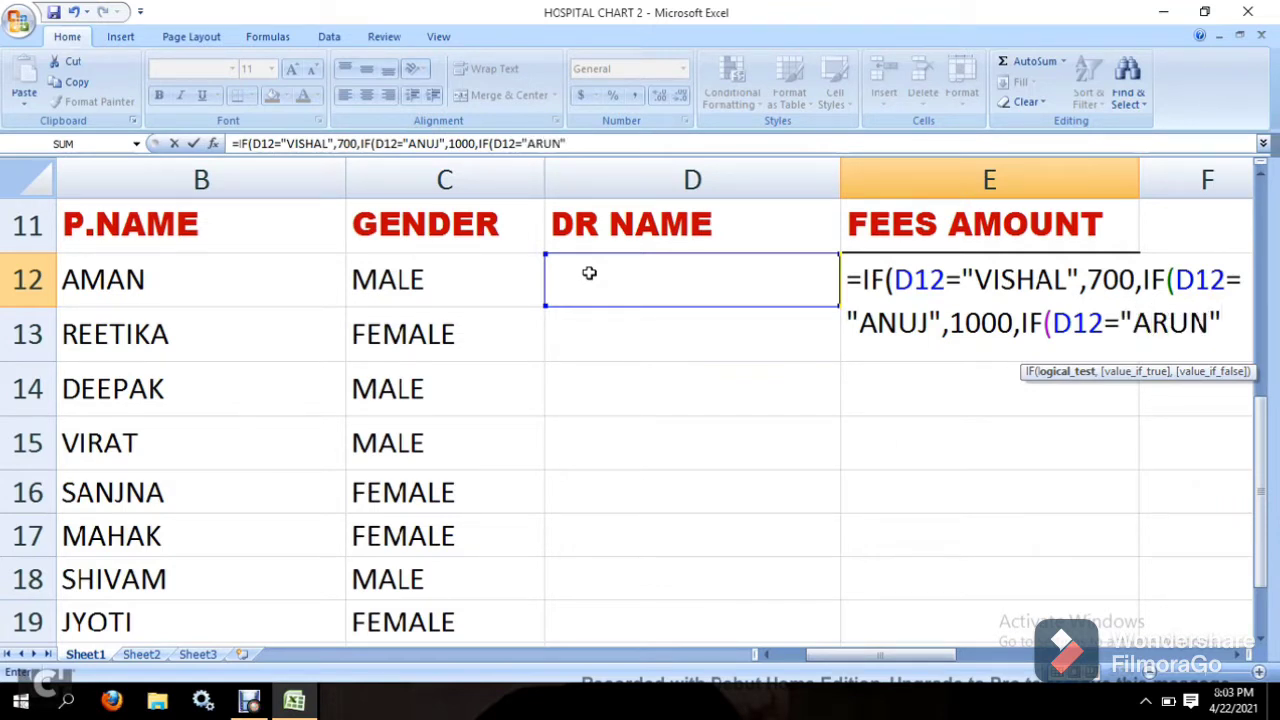
Step: Give the third IF 1200 as its value if true, close all three parentheses and enter the formula in E12
{"action": "type", "text": ","}
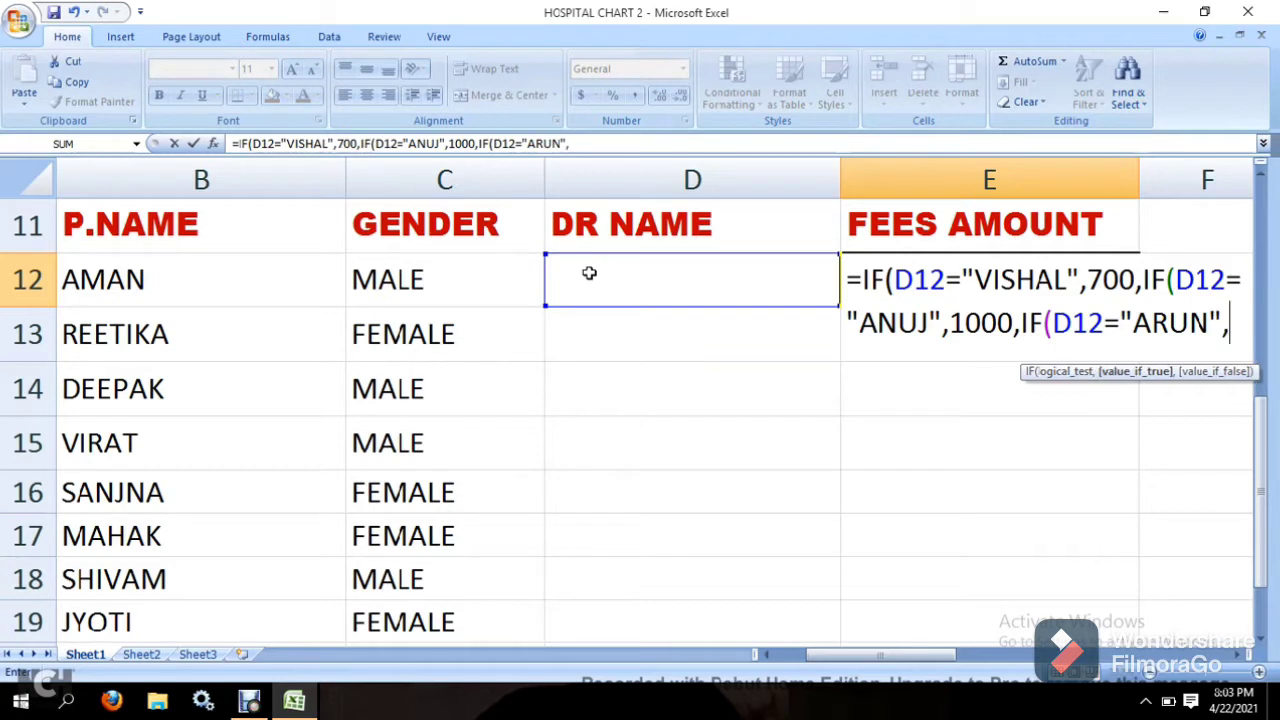
{"action": "type", "text": "1200"}
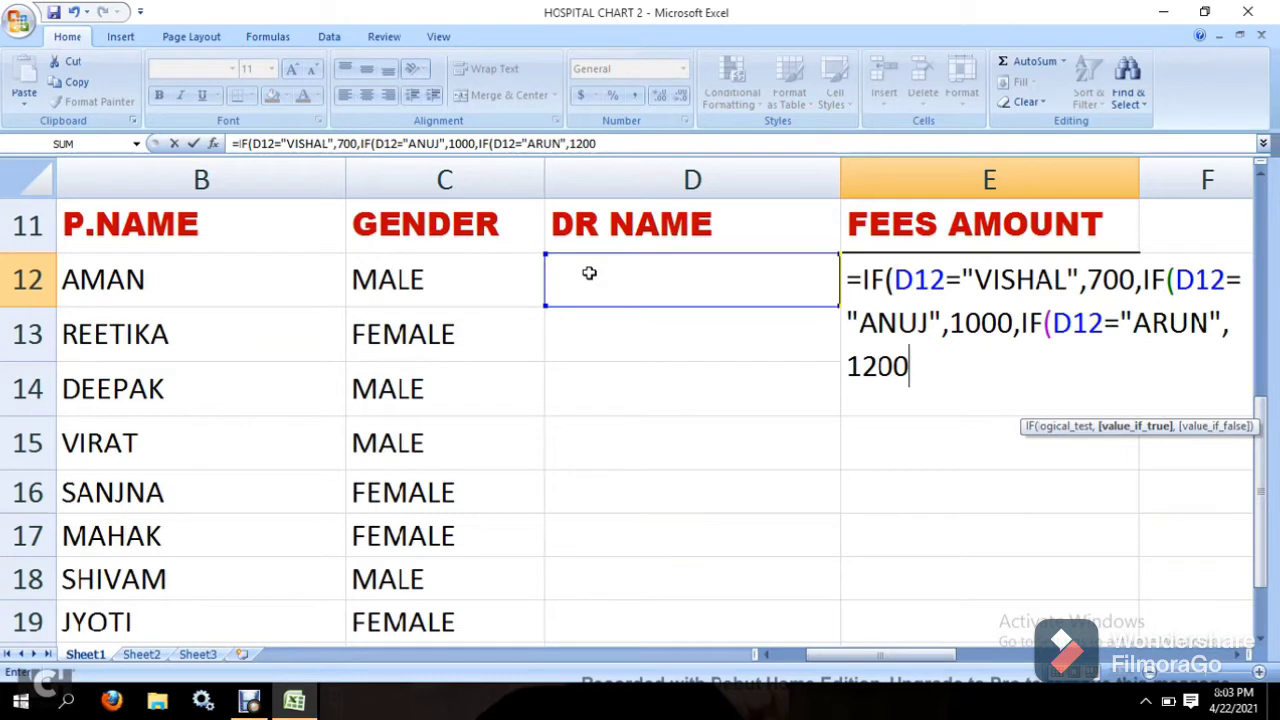
{"action": "type", "text": "))"}
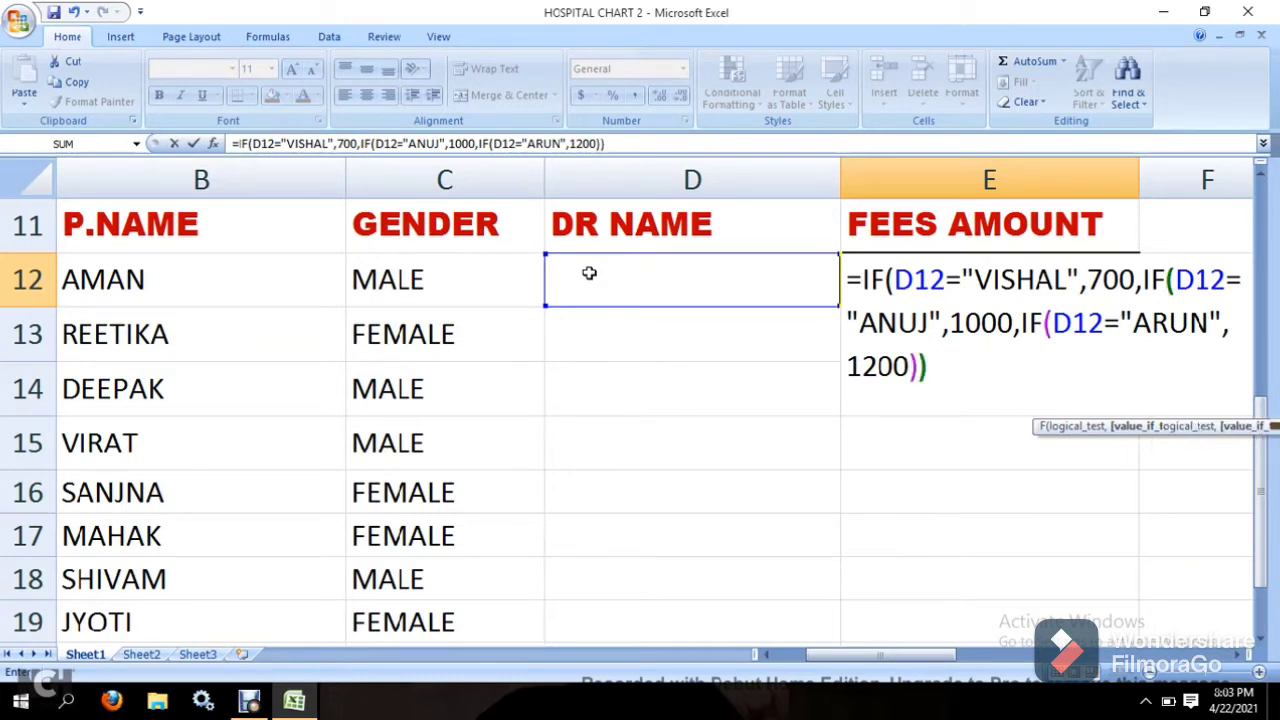
{"action": "type", "text": ")"}
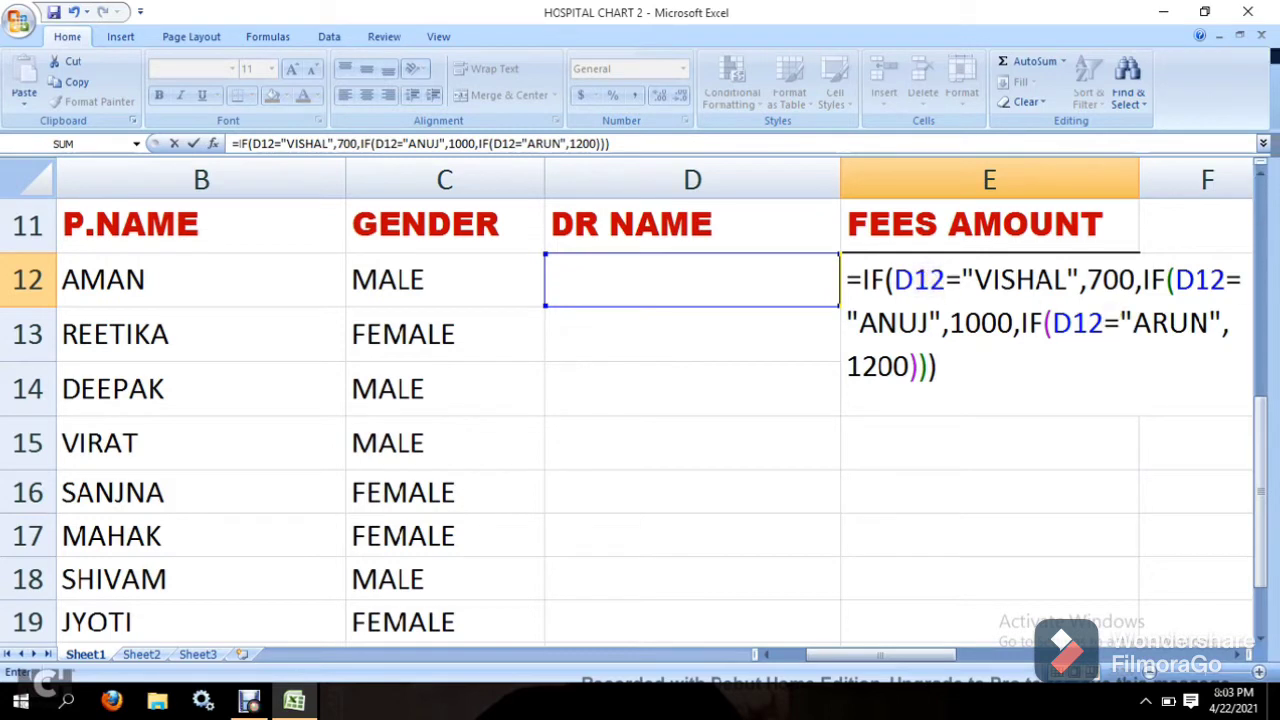
{"action": "key", "text": "Return"}
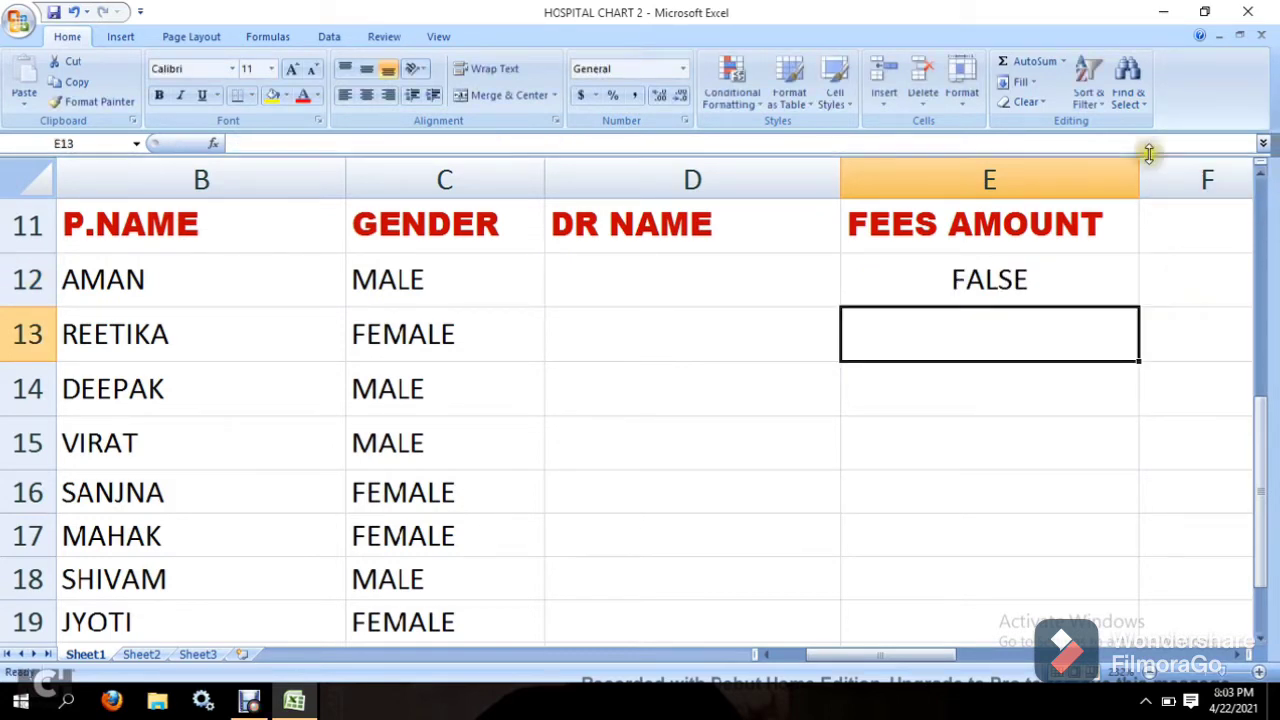
Step: Test the fee formula by entering the second consultant's name in uppercase in D12 under DR NAME
{"action": "left_click", "coordinate": [940, 262]}
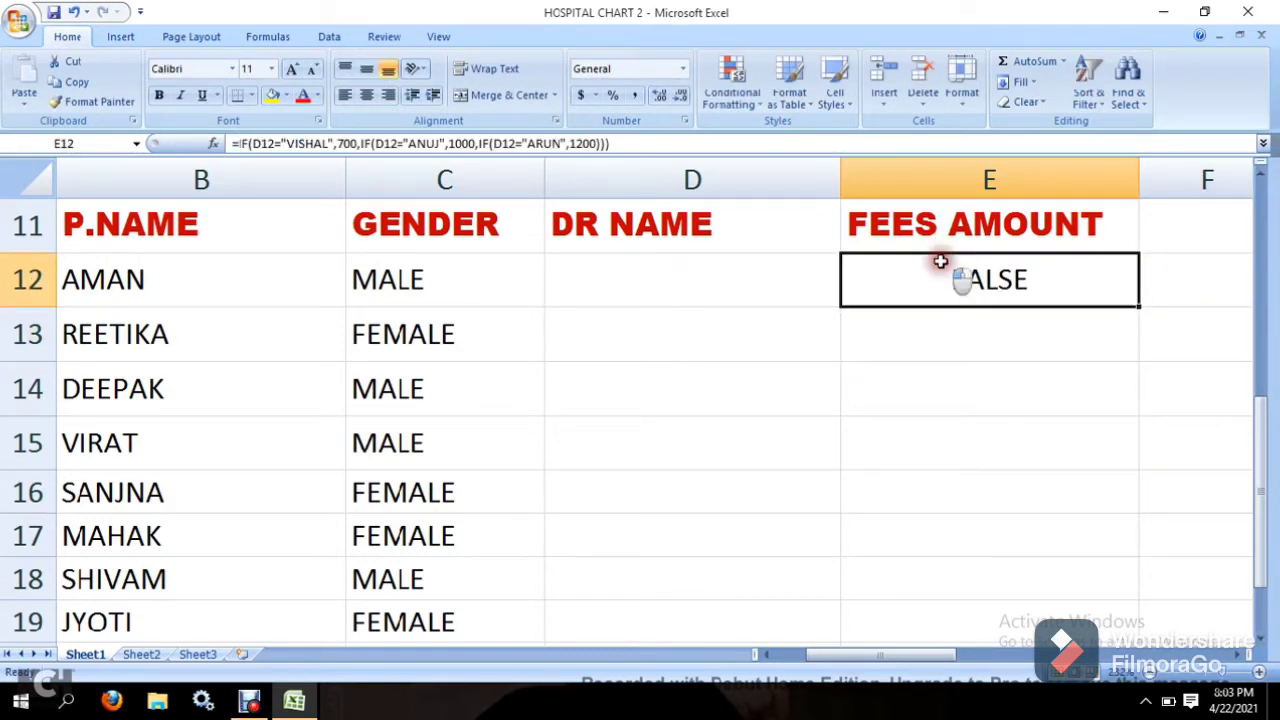
{"action": "left_click", "coordinate": [675, 258]}
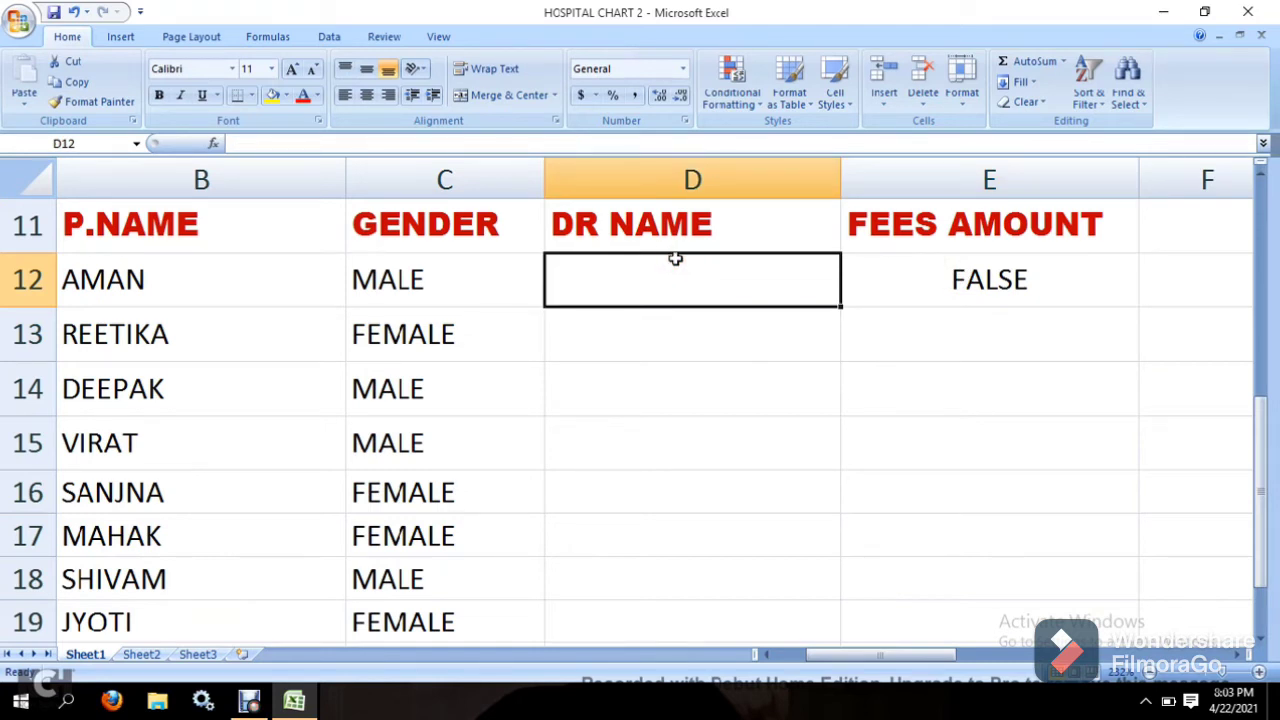
{"action": "type", "text": "ANUJ"}
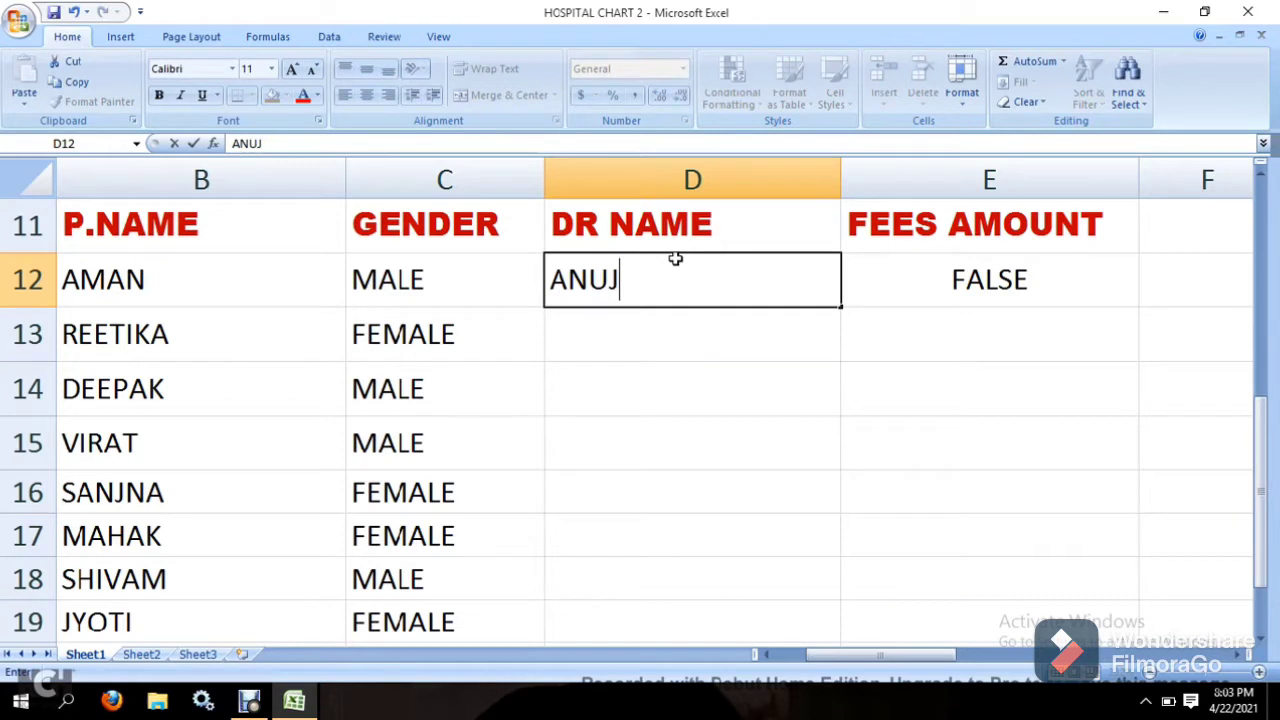
{"action": "key", "text": "Return"}
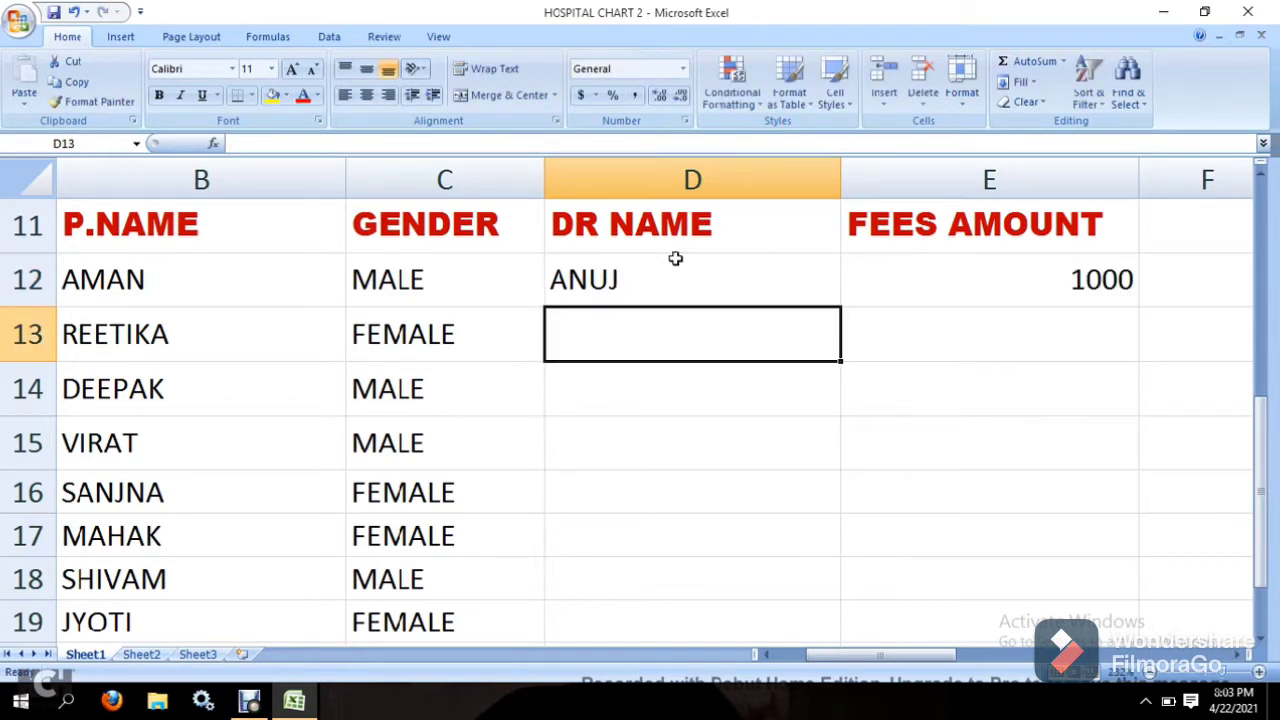
Step: Replace the doctor name in D12 with the first consultant's name in uppercase to test the fee formula
{"action": "left_click", "coordinate": [675, 258]}
{"action": "type", "text": "VISH"}
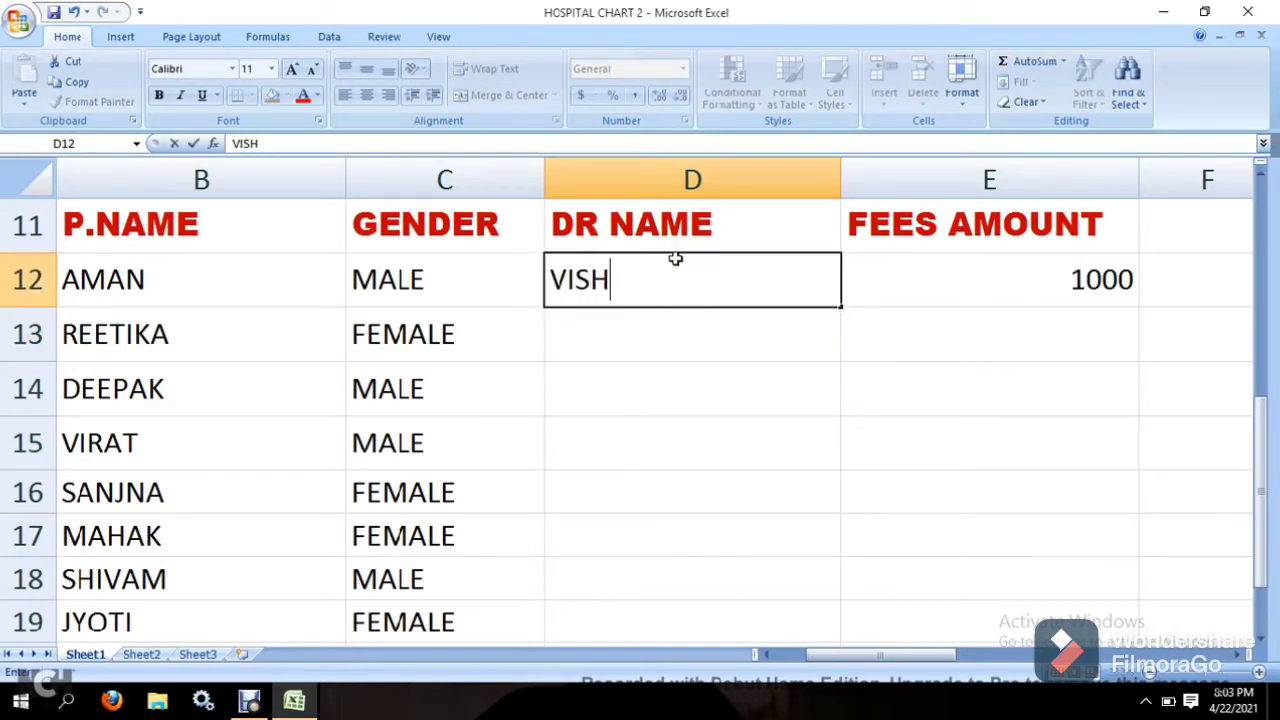
{"action": "type", "text": "AL"}
{"action": "key", "text": "Return"}
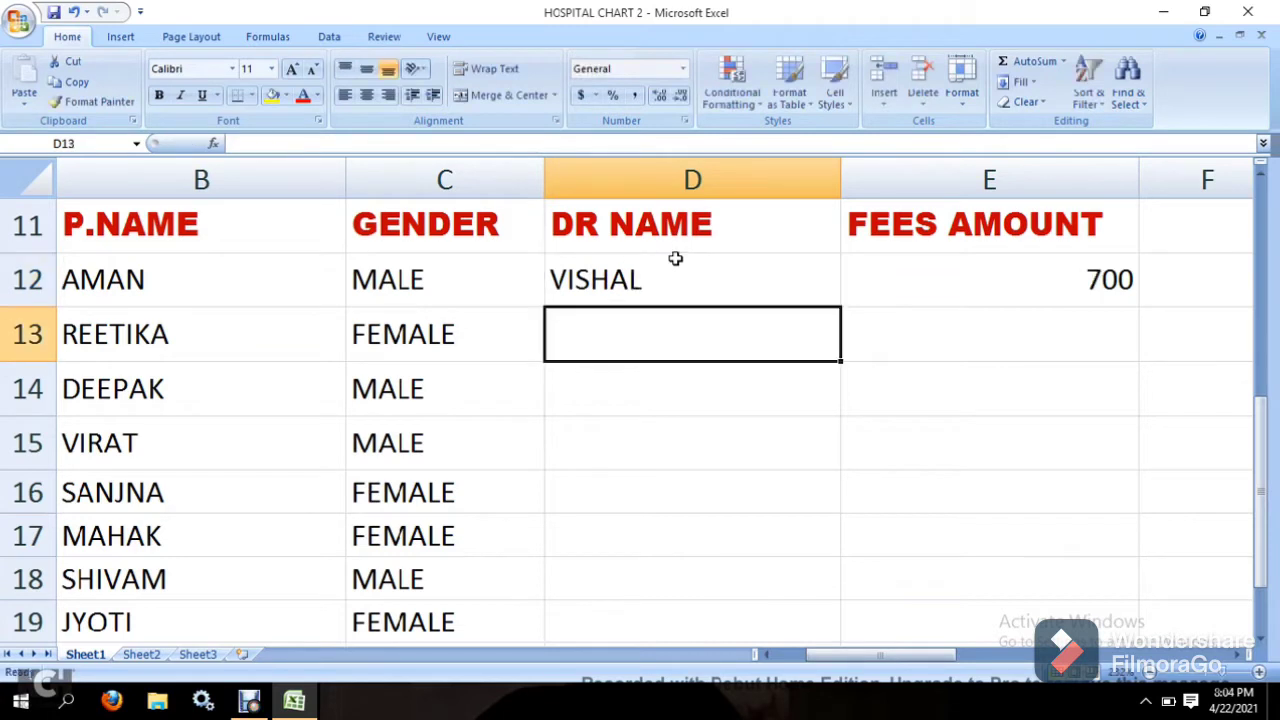
{"action": "left_click", "coordinate": [674, 262]}
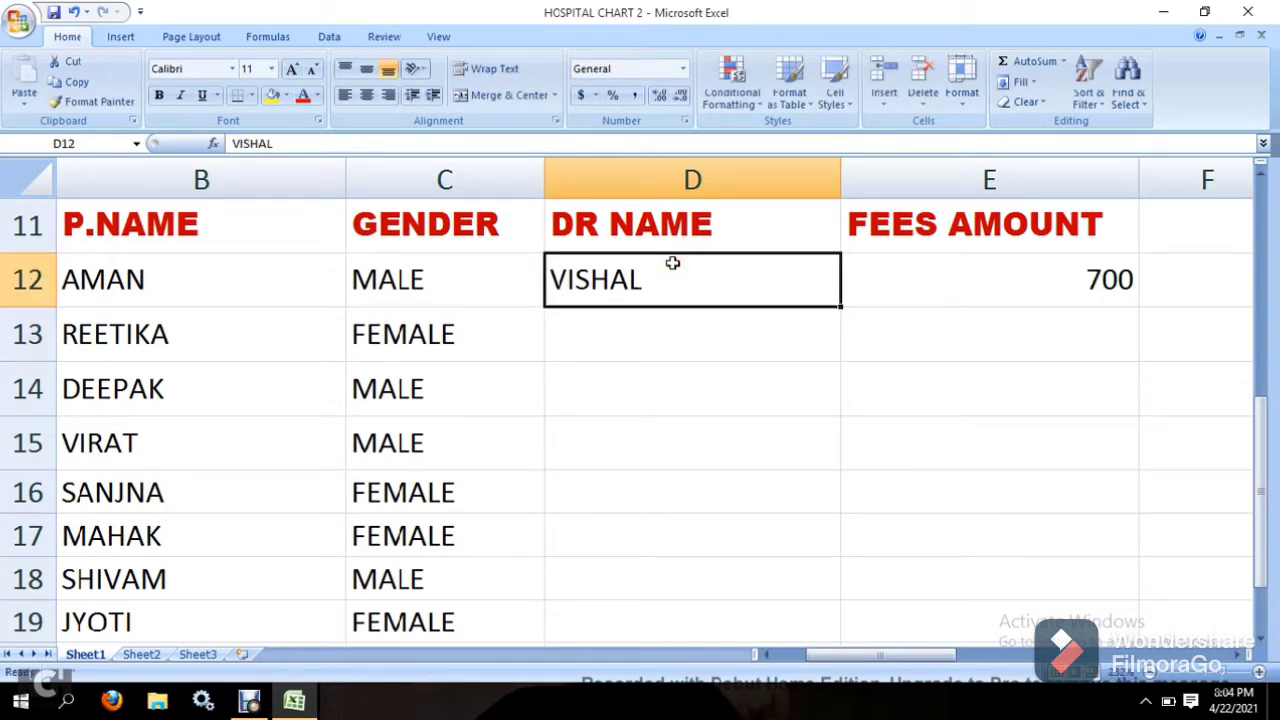
Step: Examine the consultant charge section beside the patient table, with its P.N, DR.CHARGE and TOTAL CHARGE rows
{"action": "left_click", "coordinate": [1168, 450]}
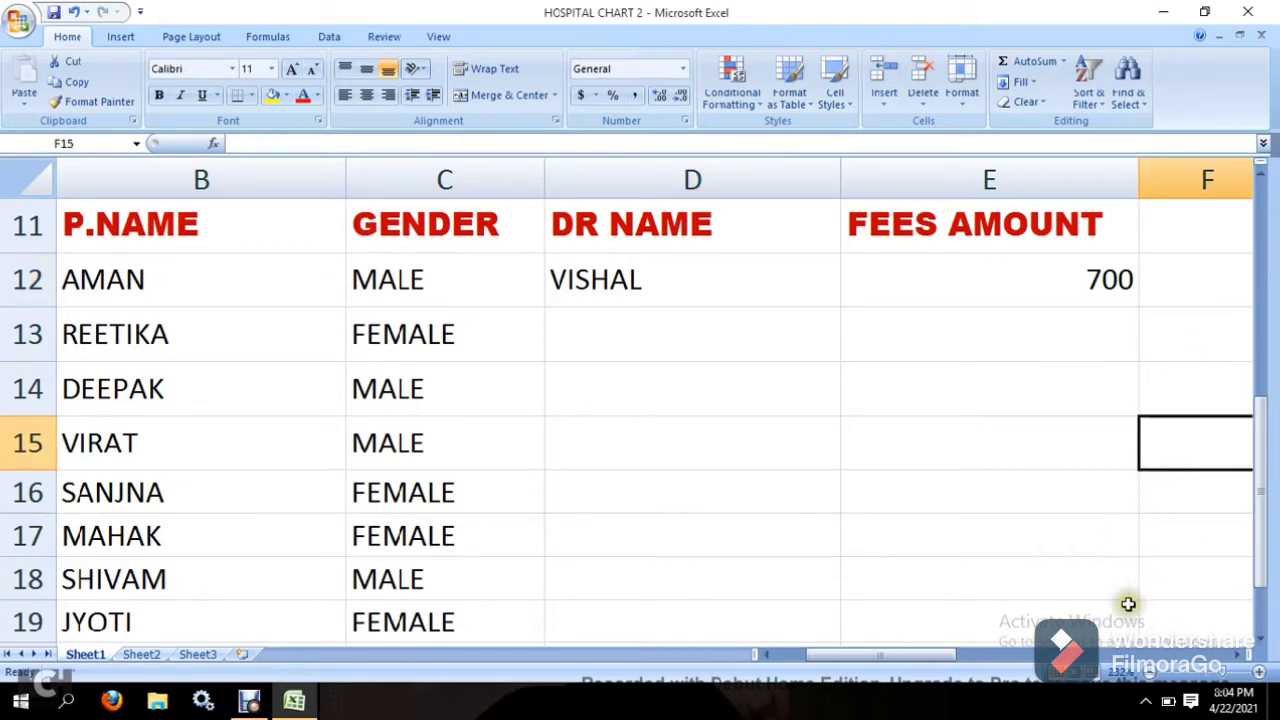
{"action": "left_click", "coordinate": [1238, 656]}
{"action": "left_click", "coordinate": [1238, 656]}
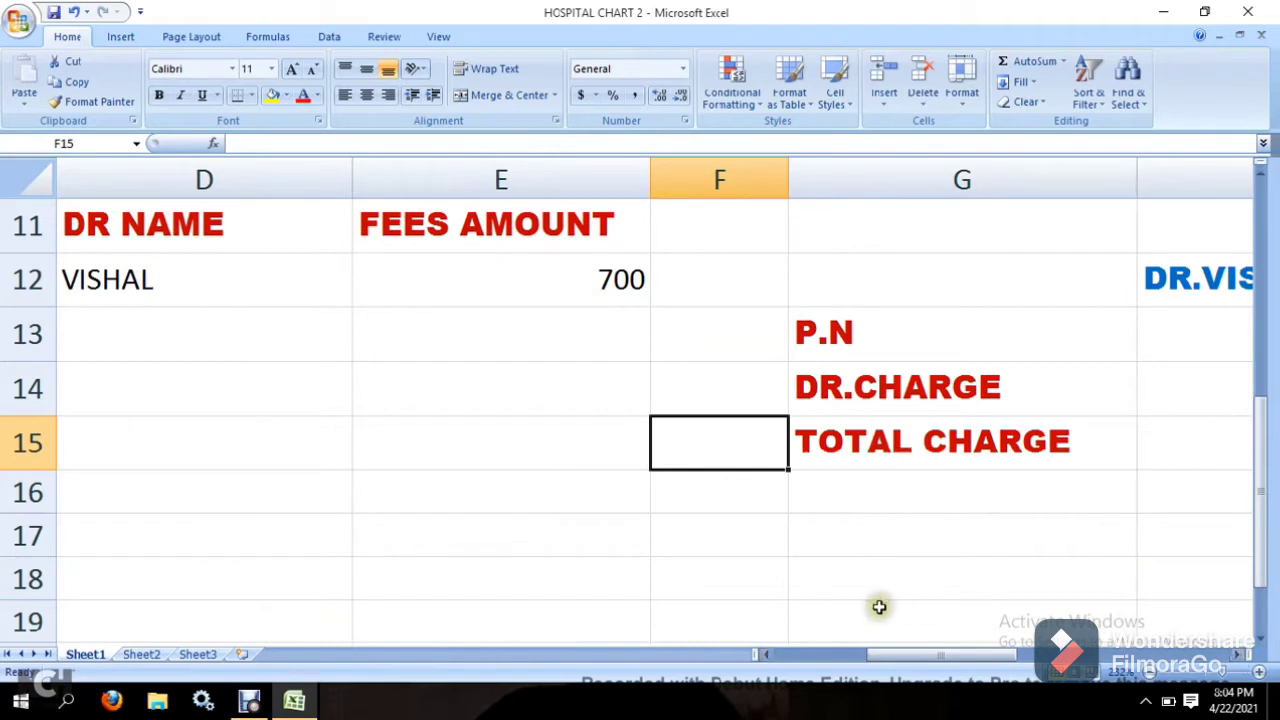
{"action": "left_click", "coordinate": [1259, 637]}
{"action": "left_click", "coordinate": [1259, 637]}
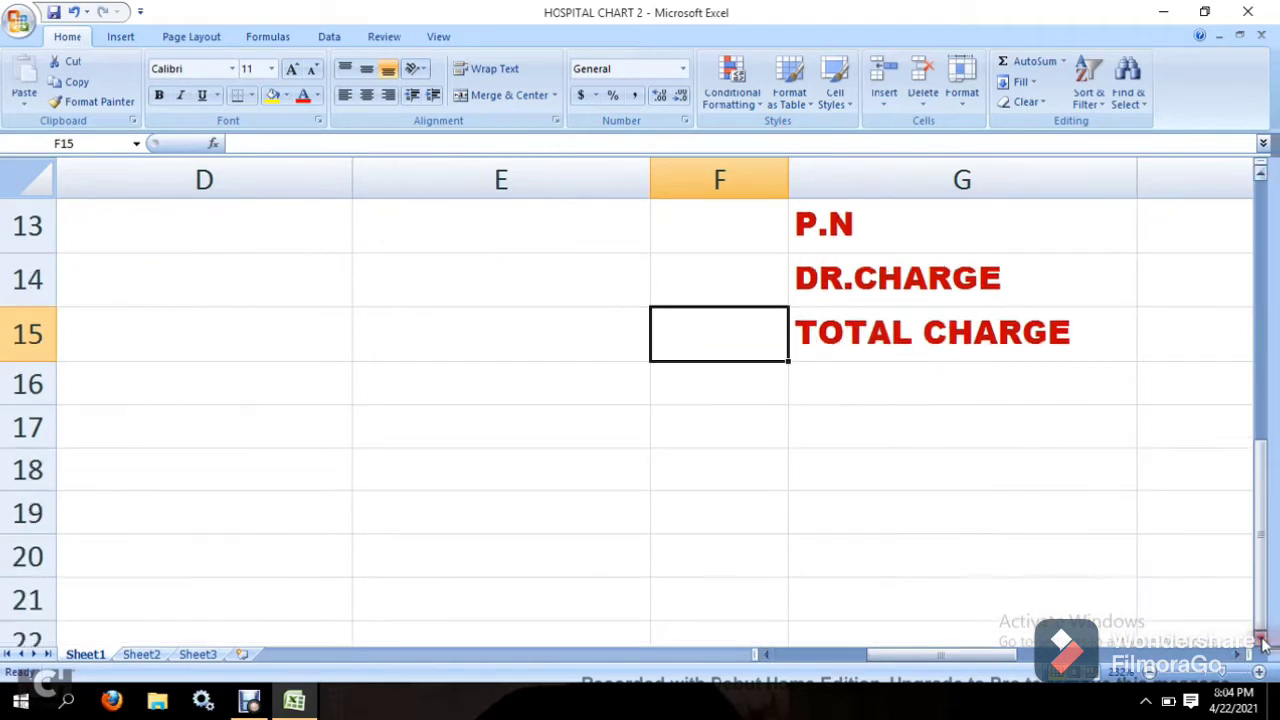
{"action": "left_click", "coordinate": [1259, 637]}
{"action": "left_click", "coordinate": [1259, 637]}
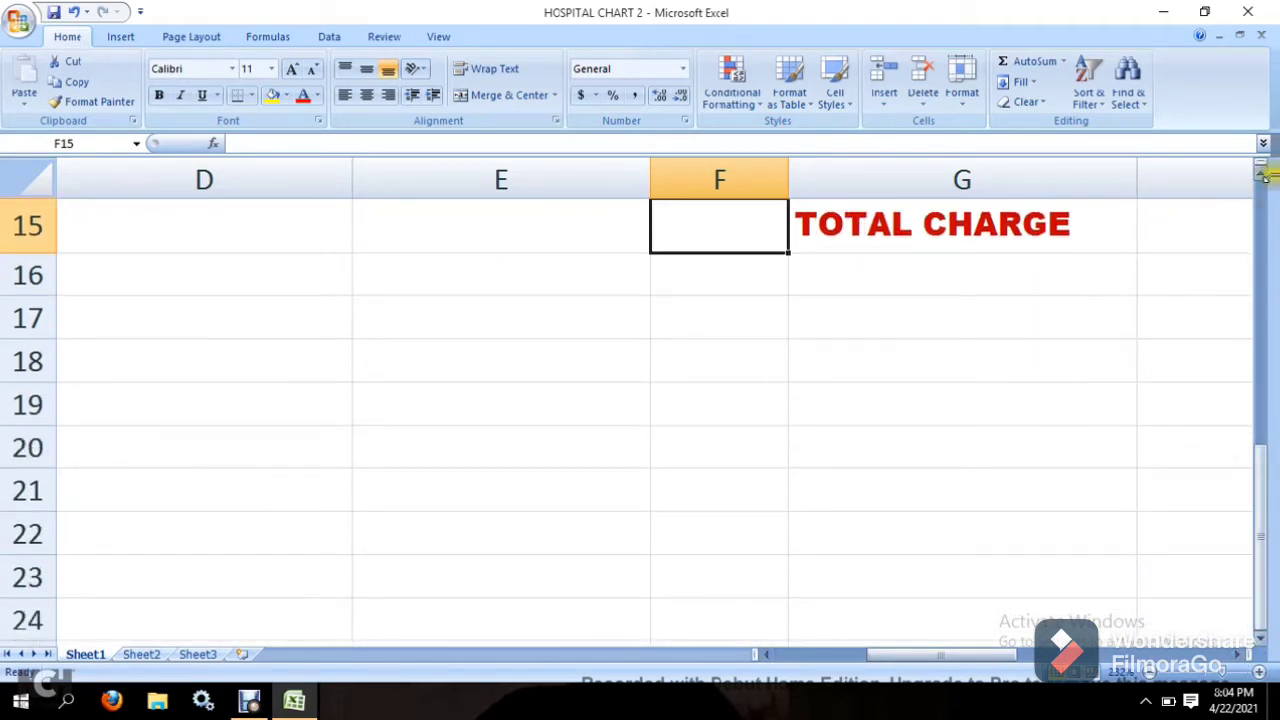
{"action": "scroll", "coordinate": [1262, 175], "scroll_direction": "up", "scroll_amount": 2}
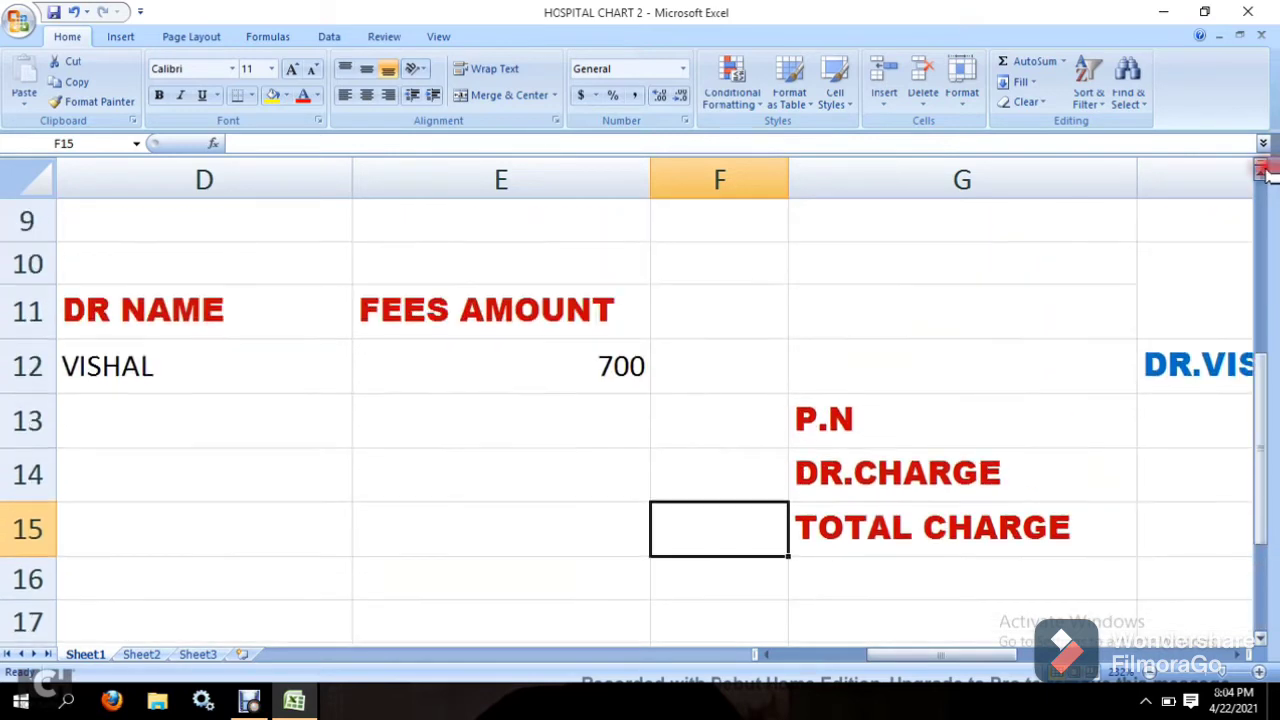
Step: Clear the test doctor name from D12 and reselect the empty cell
{"action": "left_click", "coordinate": [165, 352]}
{"action": "key", "text": "BackSpace"}
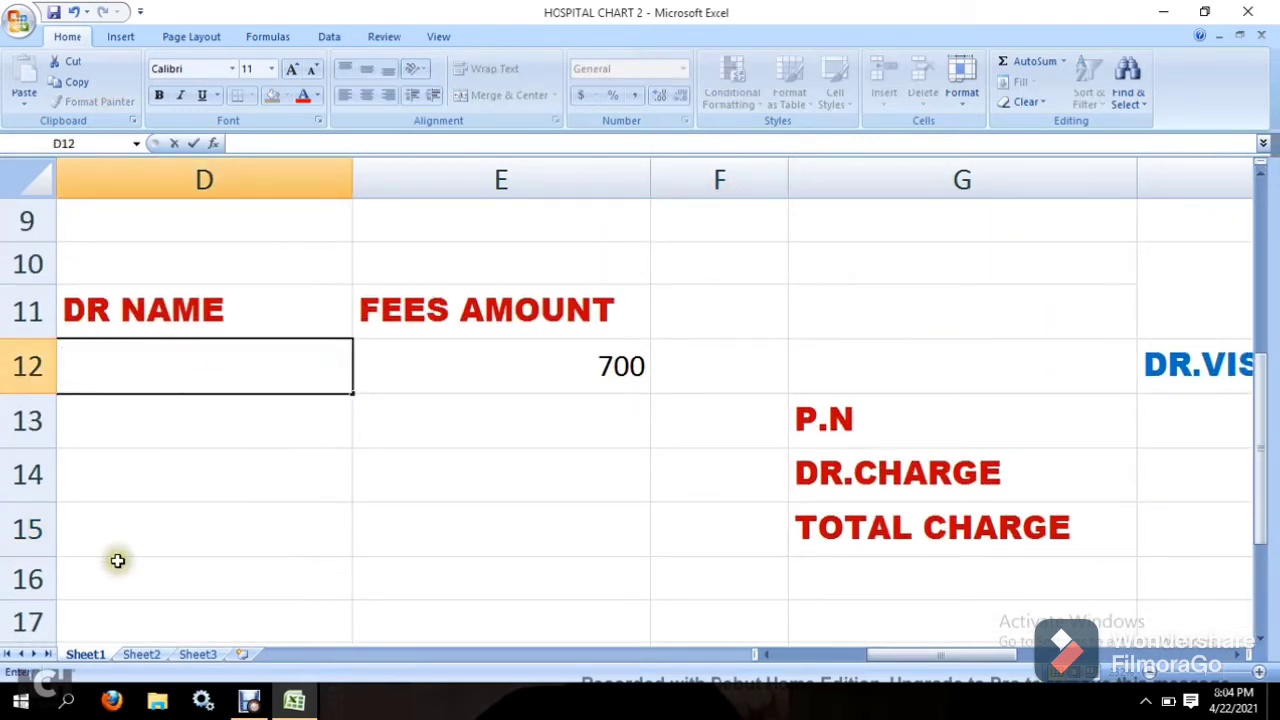
{"action": "left_click", "coordinate": [114, 560]}
{"action": "left_click", "coordinate": [190, 374]}
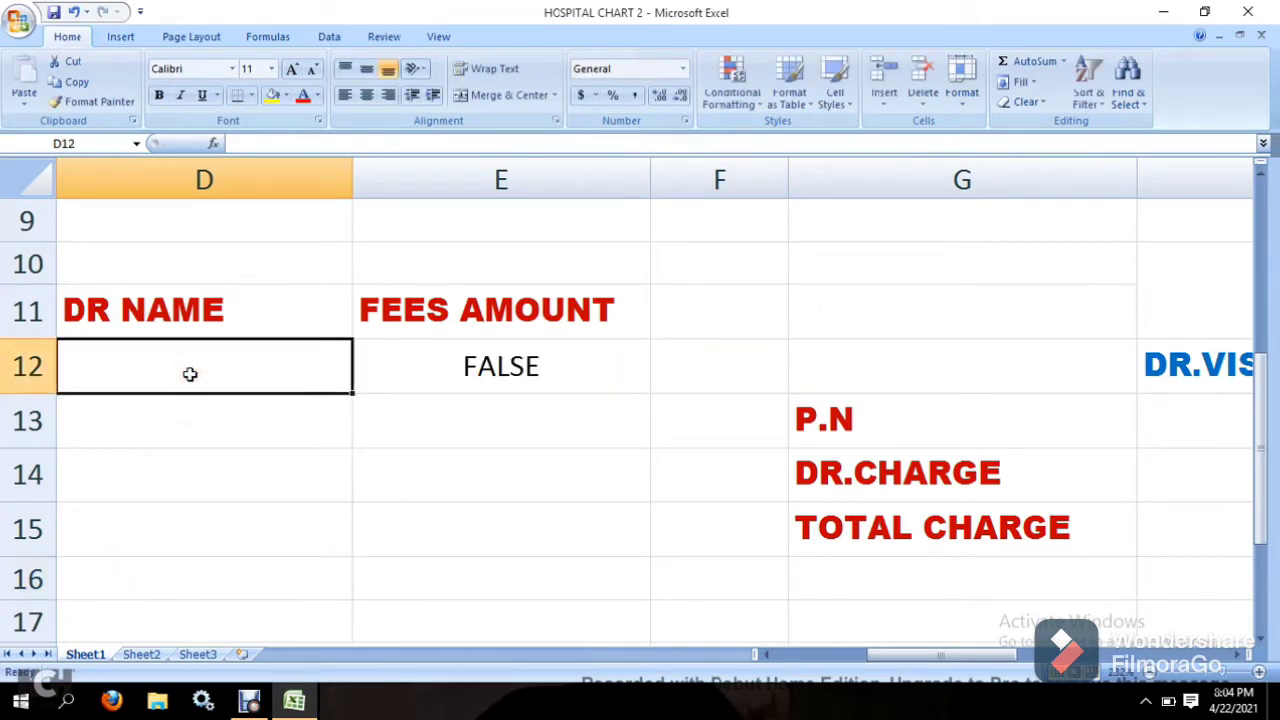
{"action": "left_click", "coordinate": [1241, 655]}
{"action": "left_click", "coordinate": [1238, 656]}
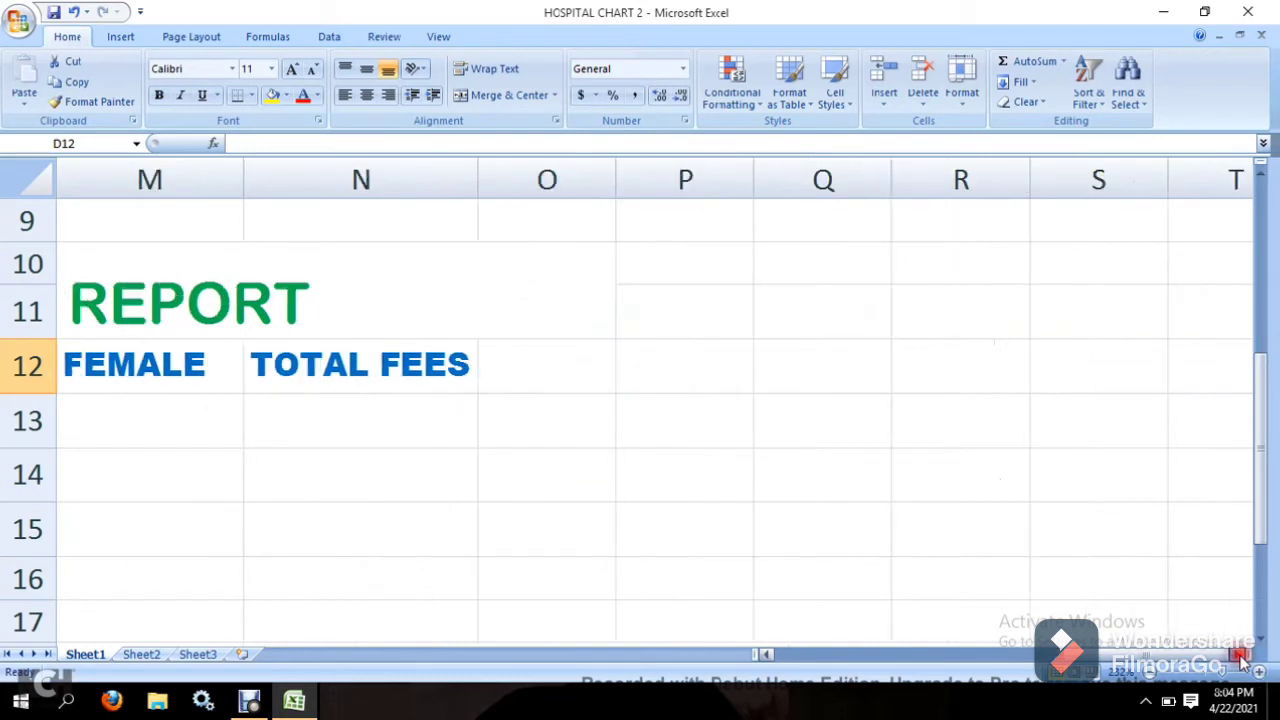
{"action": "left_click", "coordinate": [748, 385]}
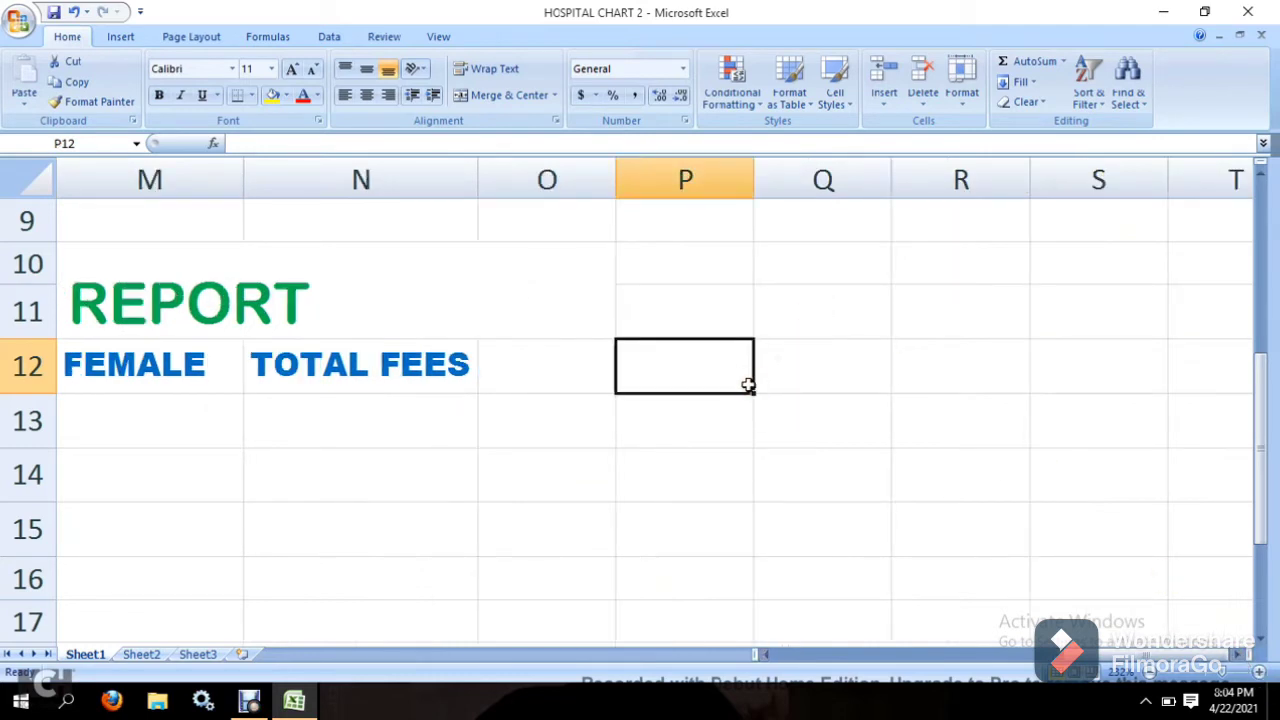
{"action": "type", "text": "V"}
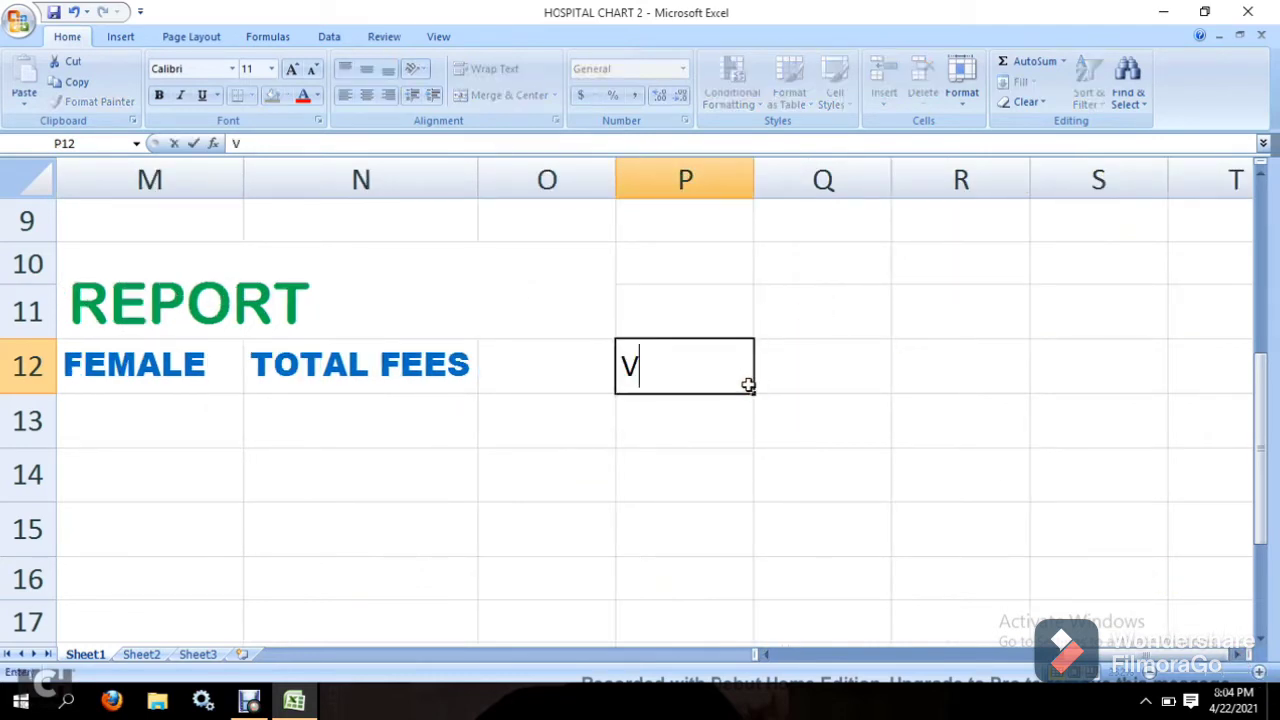
{"action": "type", "text": "ISHAL"}
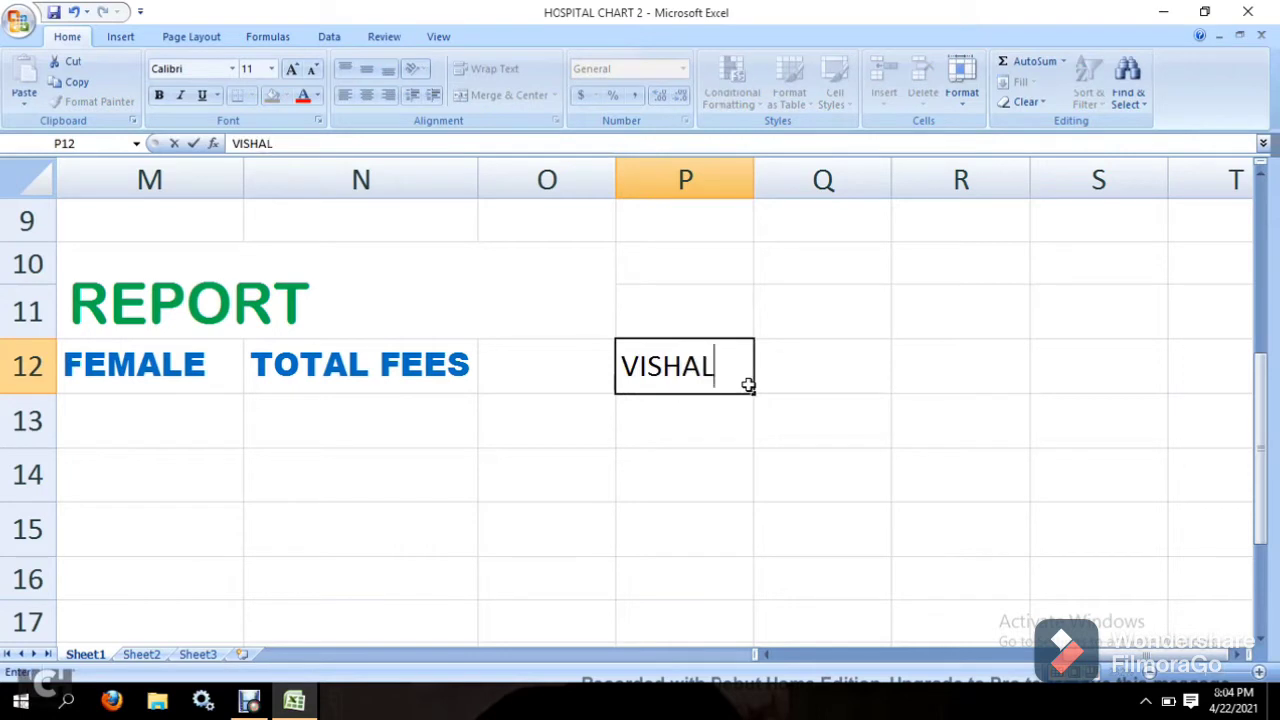
{"action": "key", "text": "Return"}
{"action": "left_click", "coordinate": [747, 385]}
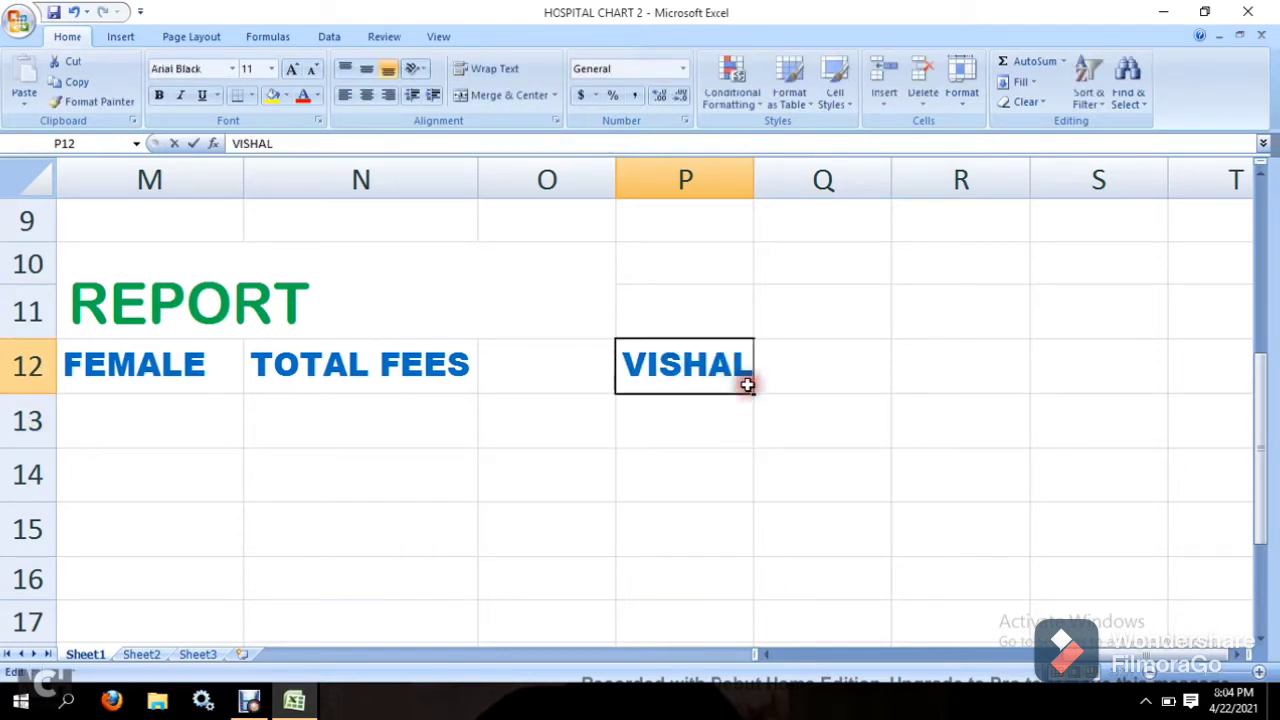
{"action": "double_click", "coordinate": [747, 385]}
{"action": "key", "text": "BackSpace"}
{"action": "key", "text": "BackSpace"}
{"action": "key", "text": "BackSpace"}
{"action": "key", "text": "BackSpace"}
{"action": "key", "text": "BackSpace"}
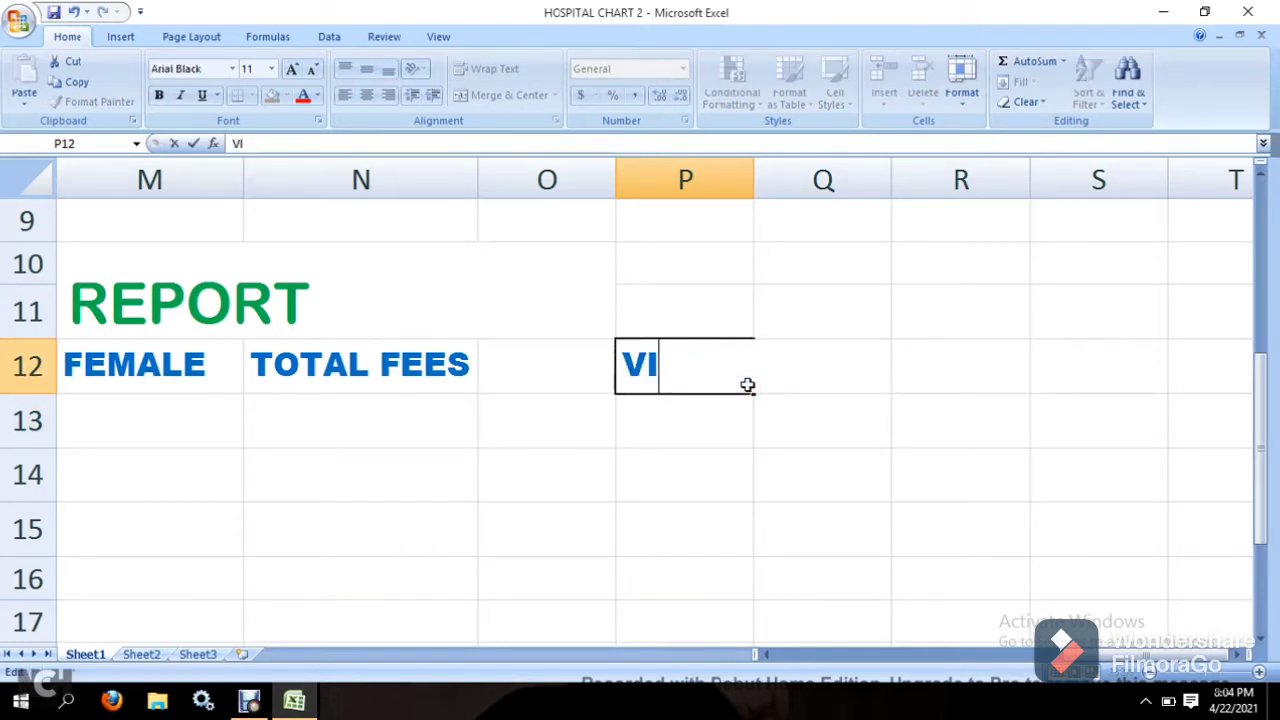
Step: List the first, third and second consultants' first names in uppercase, in that order, in cells P16 to P18
{"action": "left_click", "coordinate": [698, 578]}
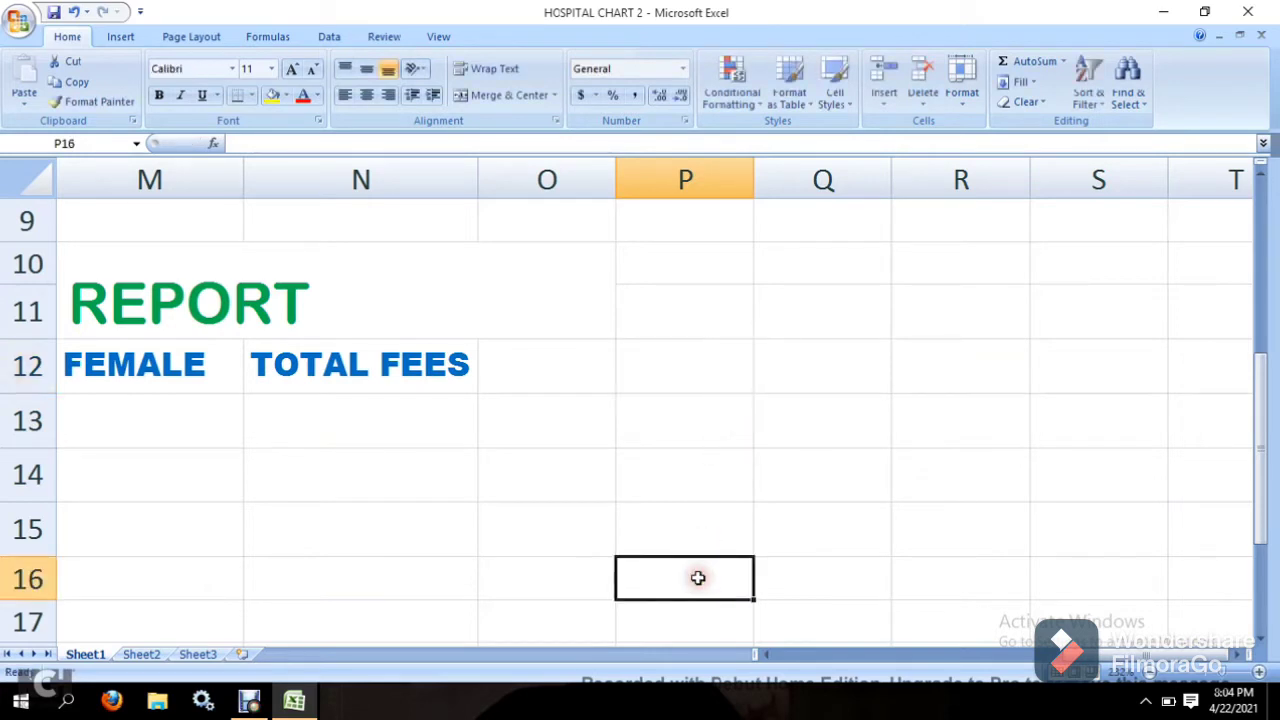
{"action": "type", "text": "VISHAL"}
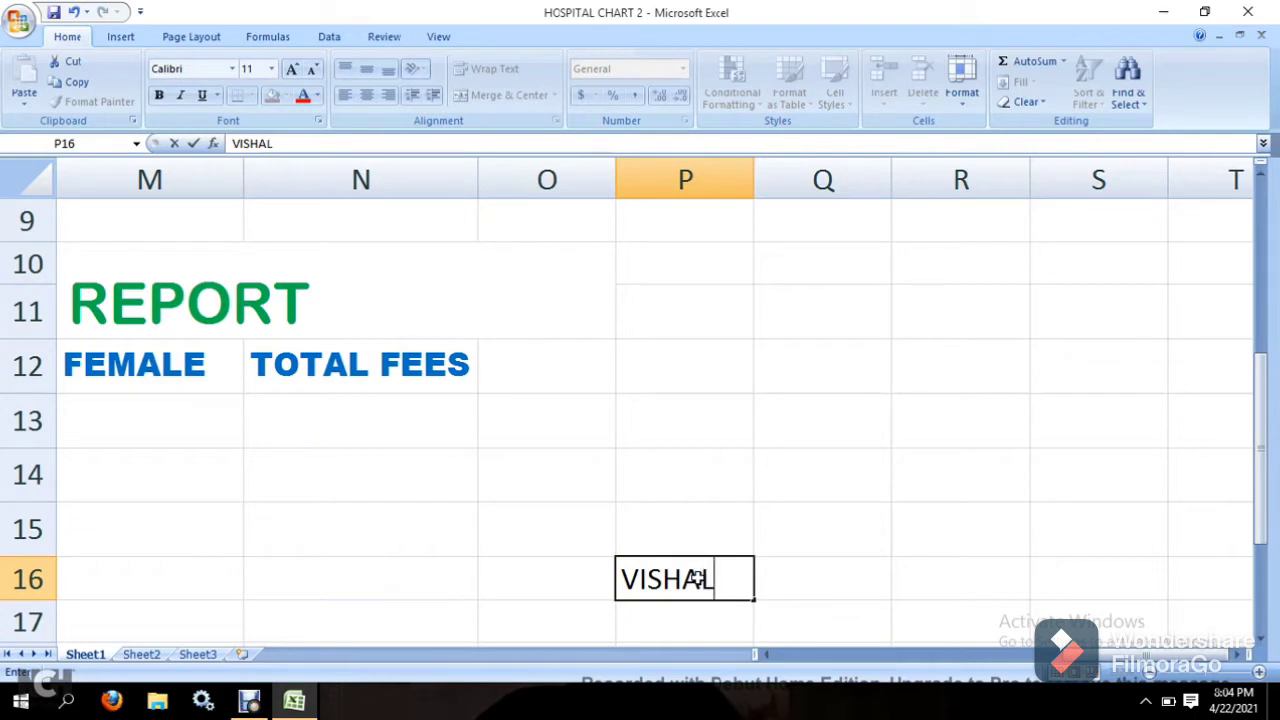
{"action": "key", "text": "Return"}
{"action": "type", "text": "AR"}
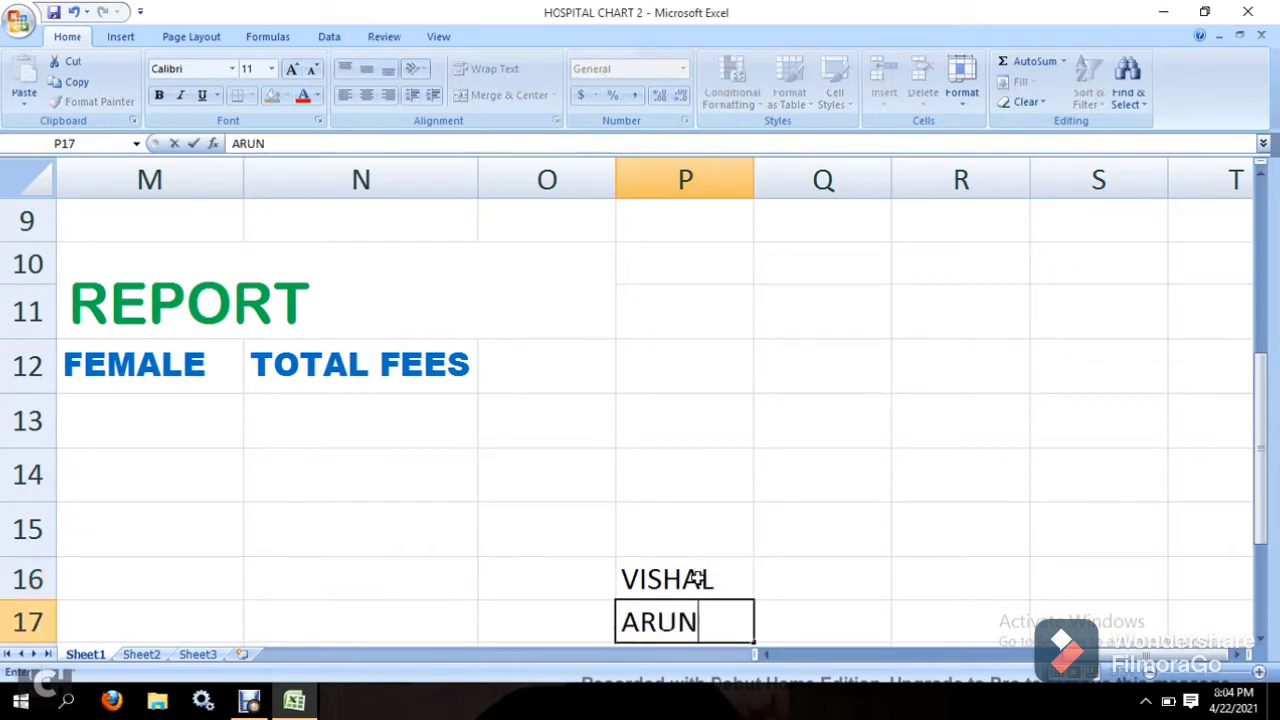
{"action": "type", "text": "UN"}
{"action": "key", "text": "Return"}
{"action": "type", "text": "ANUJ"}
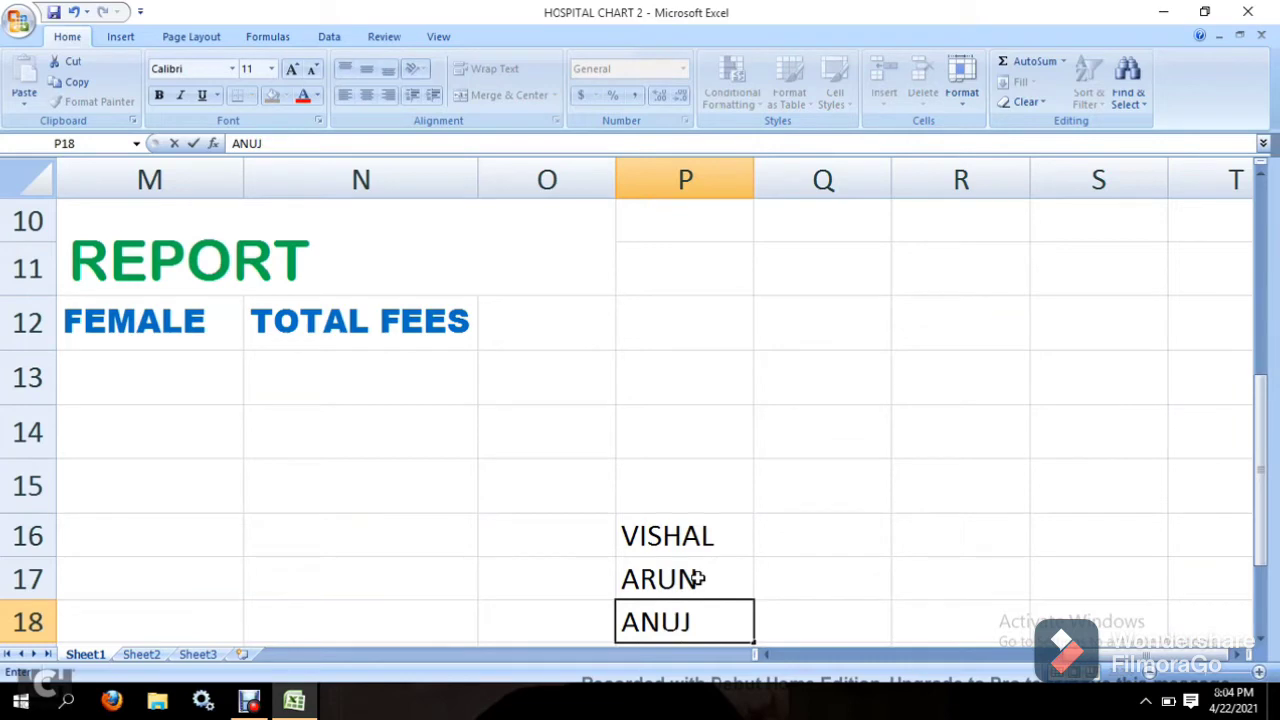
{"action": "key", "text": "Return"}
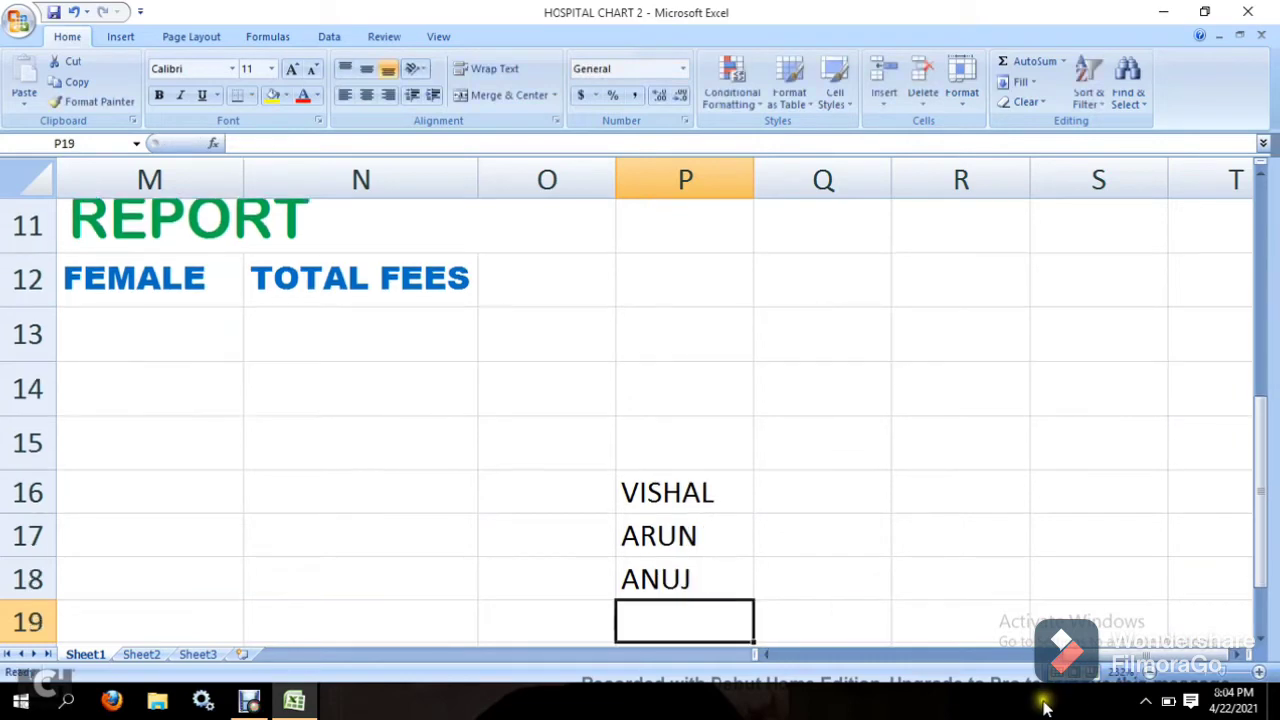
Step: Start a data validation rule for the first patient's DR NAME cell, D12, that allows a List
{"action": "left_click", "coordinate": [779, 655]}
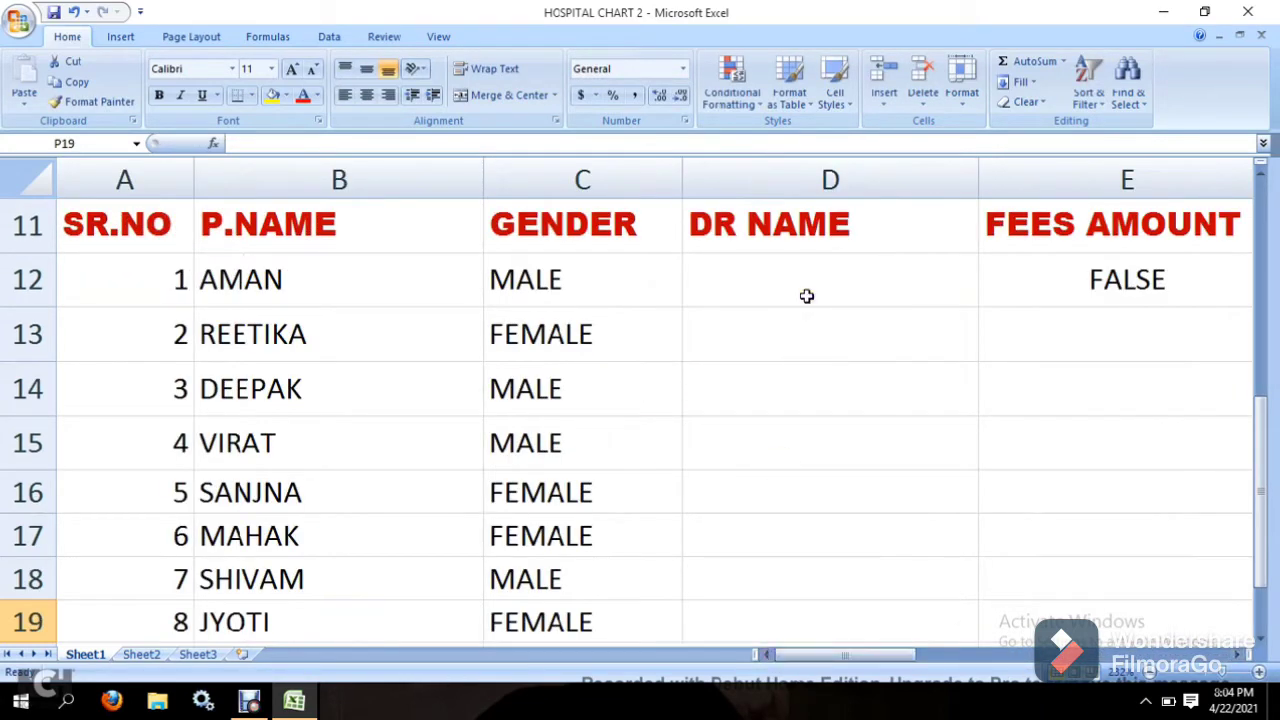
{"action": "left_click", "coordinate": [806, 296]}
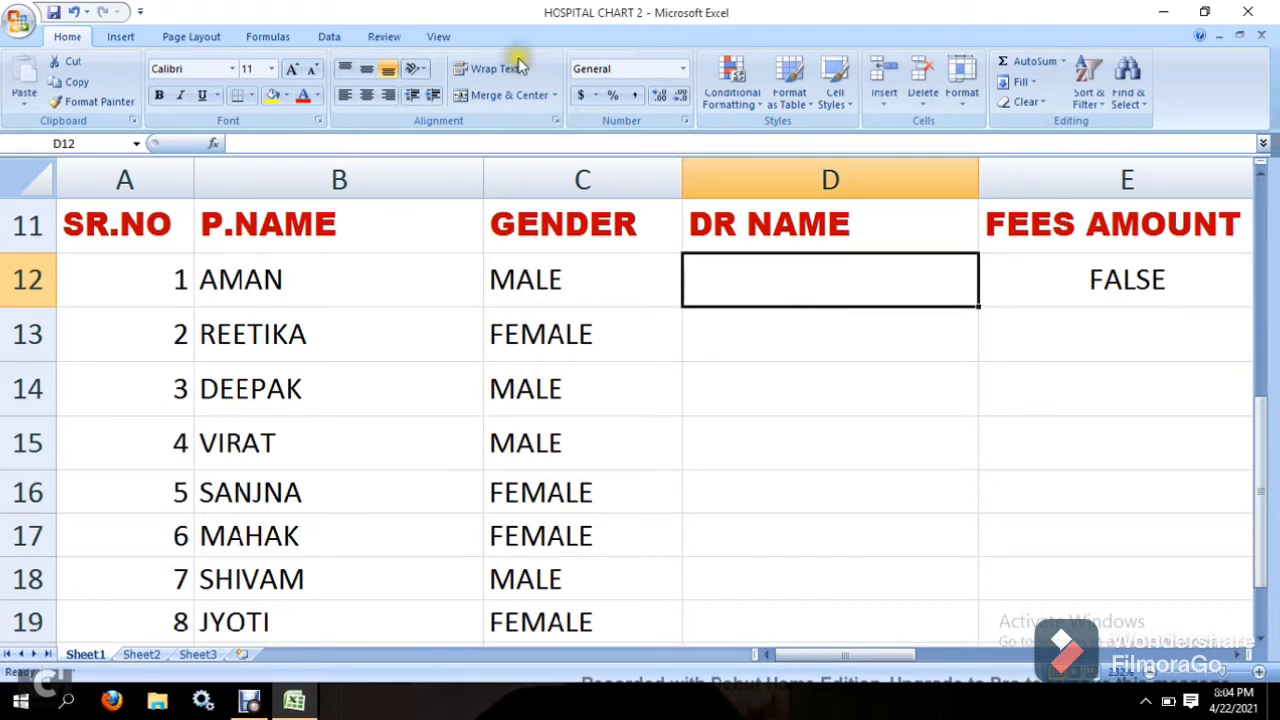
{"action": "left_click", "coordinate": [331, 38]}
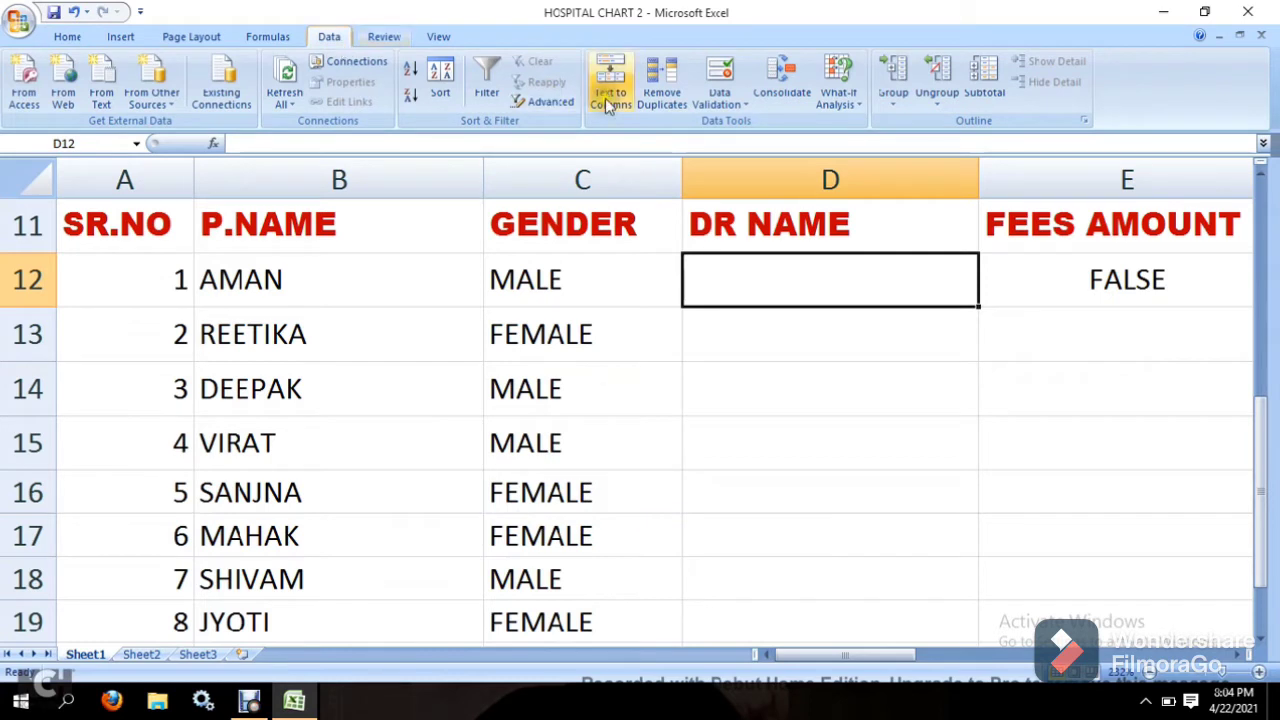
{"action": "left_click", "coordinate": [719, 100]}
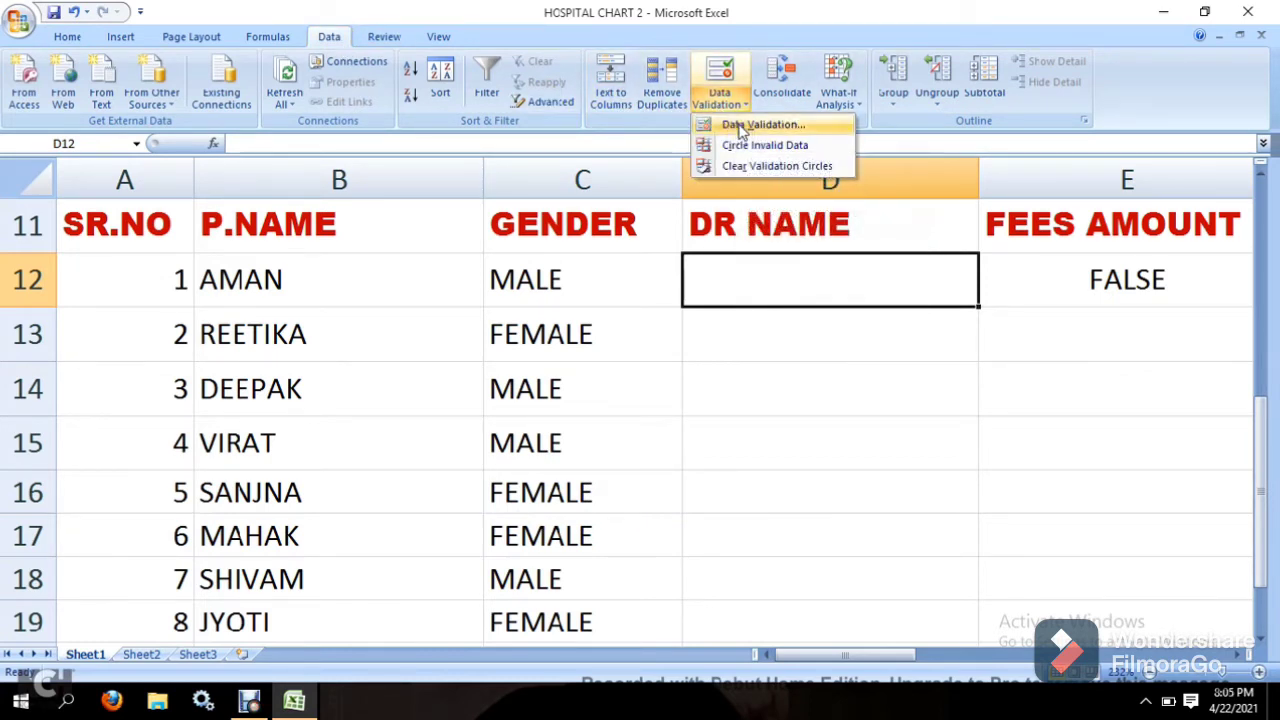
{"action": "left_click", "coordinate": [740, 126]}
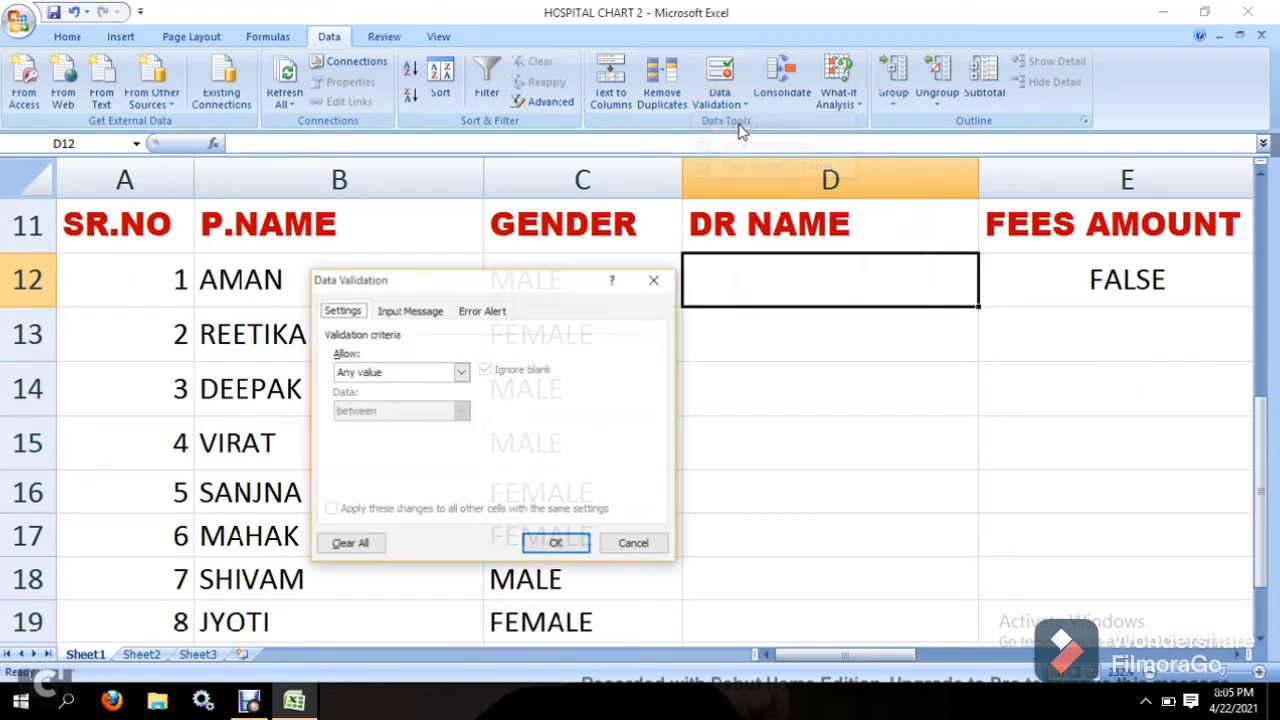
{"action": "left_click", "coordinate": [461, 373]}
{"action": "left_click", "coordinate": [396, 426]}
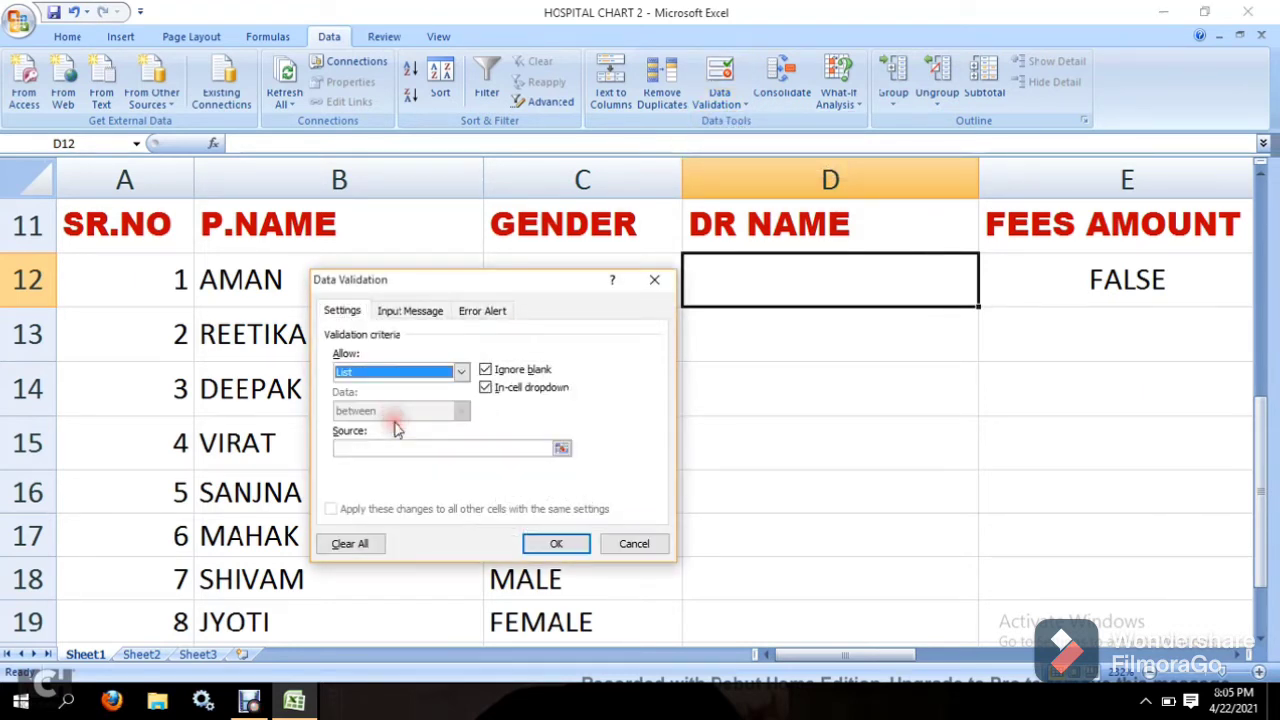
Step: Set the validation list's source to =$P$16:$P$18 and apply the rule
{"action": "left_click", "coordinate": [403, 449]}
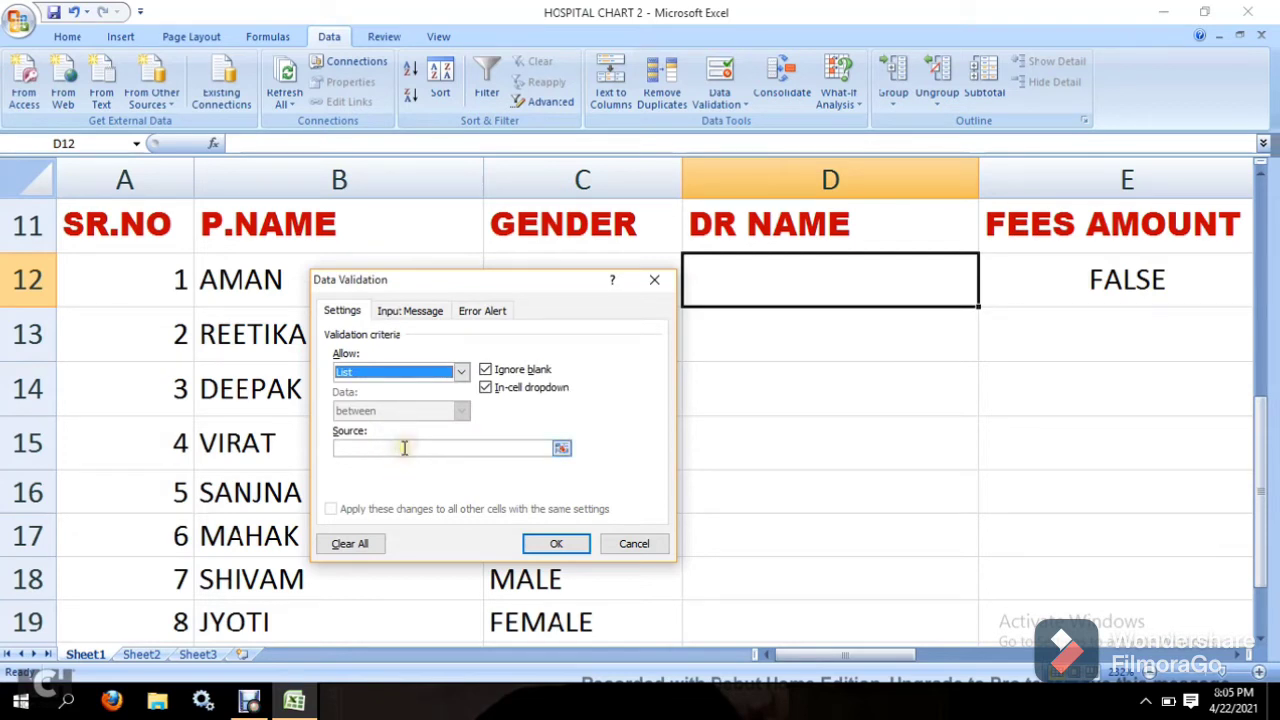
{"action": "left_click", "coordinate": [404, 448]}
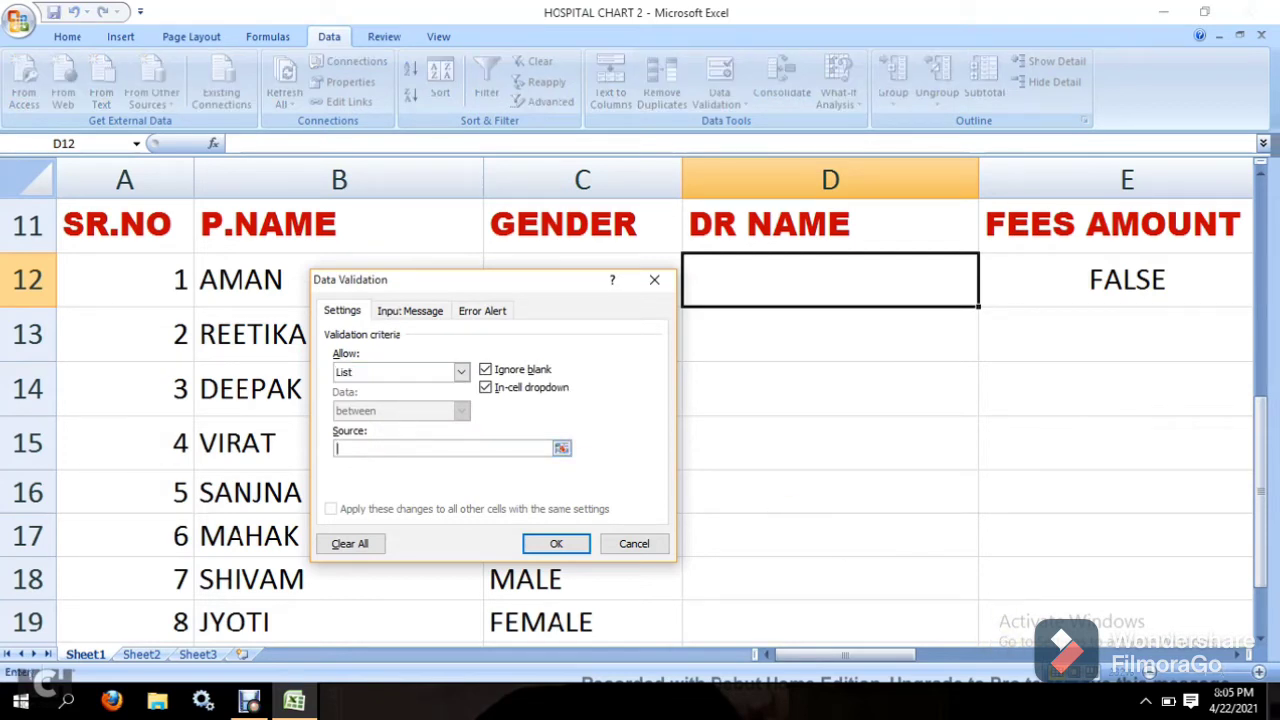
{"action": "left_click", "coordinate": [1245, 656]}
{"action": "left_click", "coordinate": [1245, 656]}
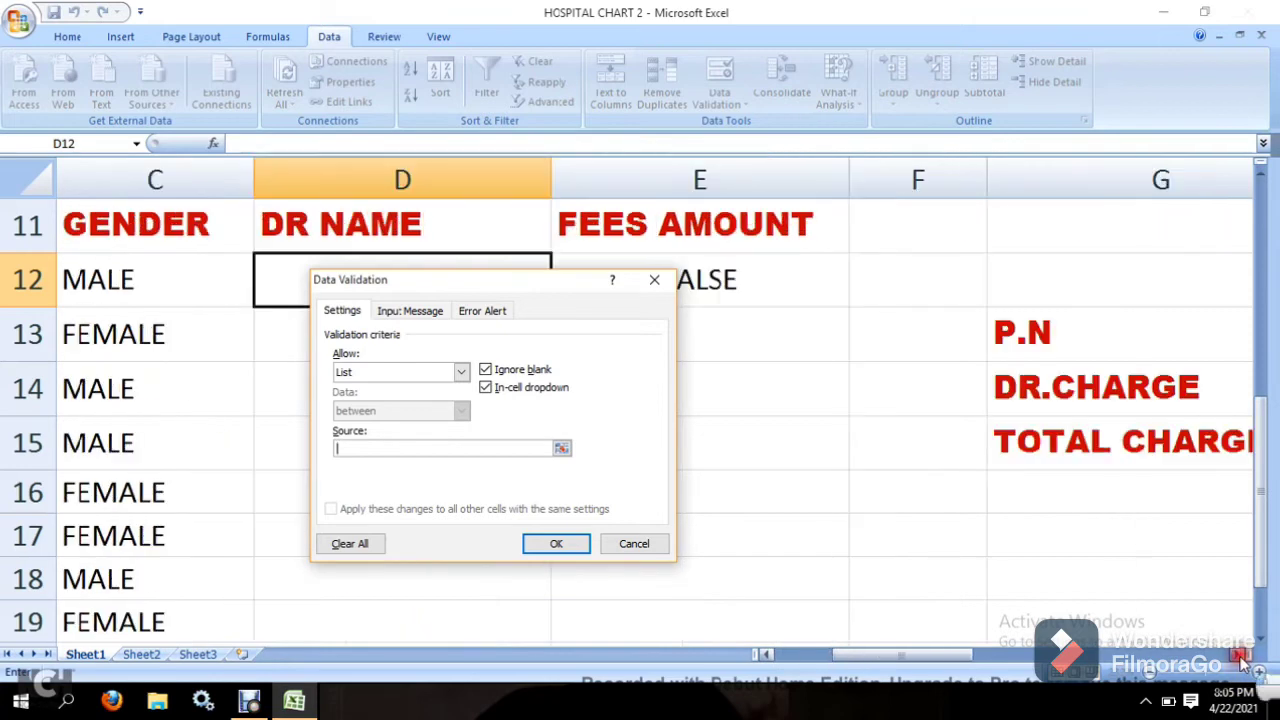
{"action": "left_click", "coordinate": [1245, 656]}
{"action": "left_click", "coordinate": [1243, 656]}
{"action": "left_click", "coordinate": [1243, 656]}
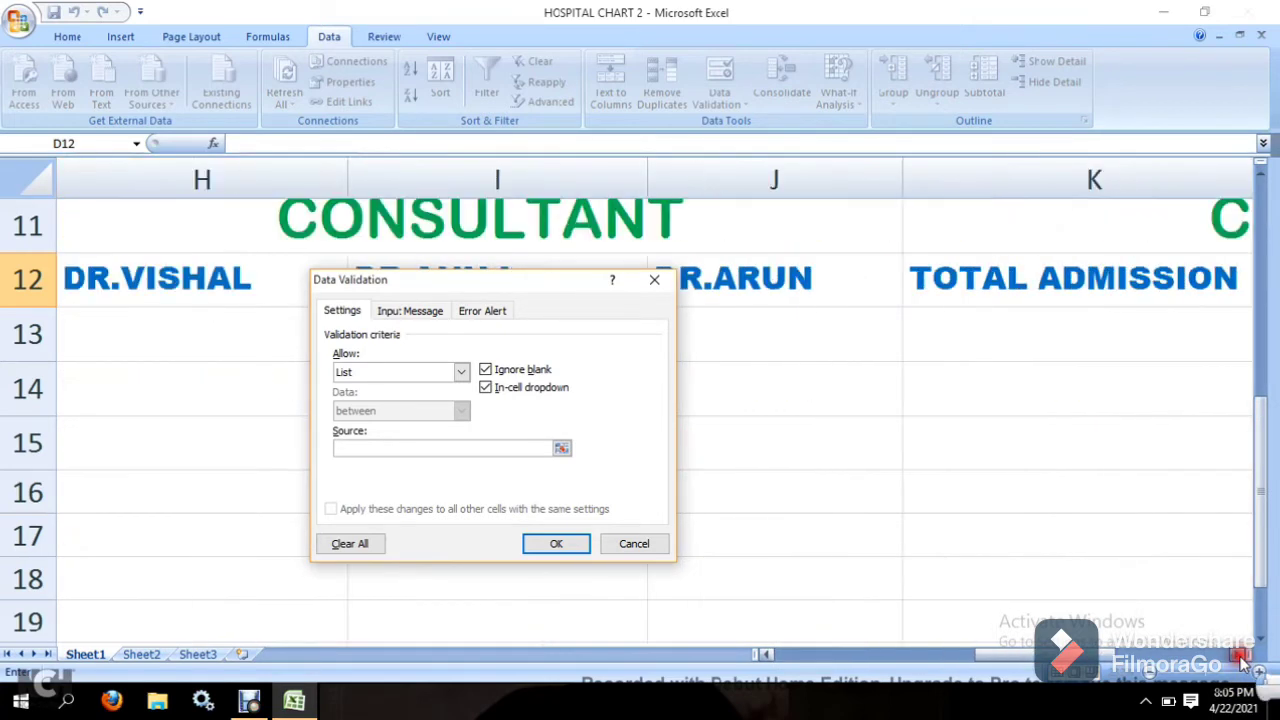
{"action": "left_click", "coordinate": [1243, 656]}
{"action": "left_click", "coordinate": [1243, 656]}
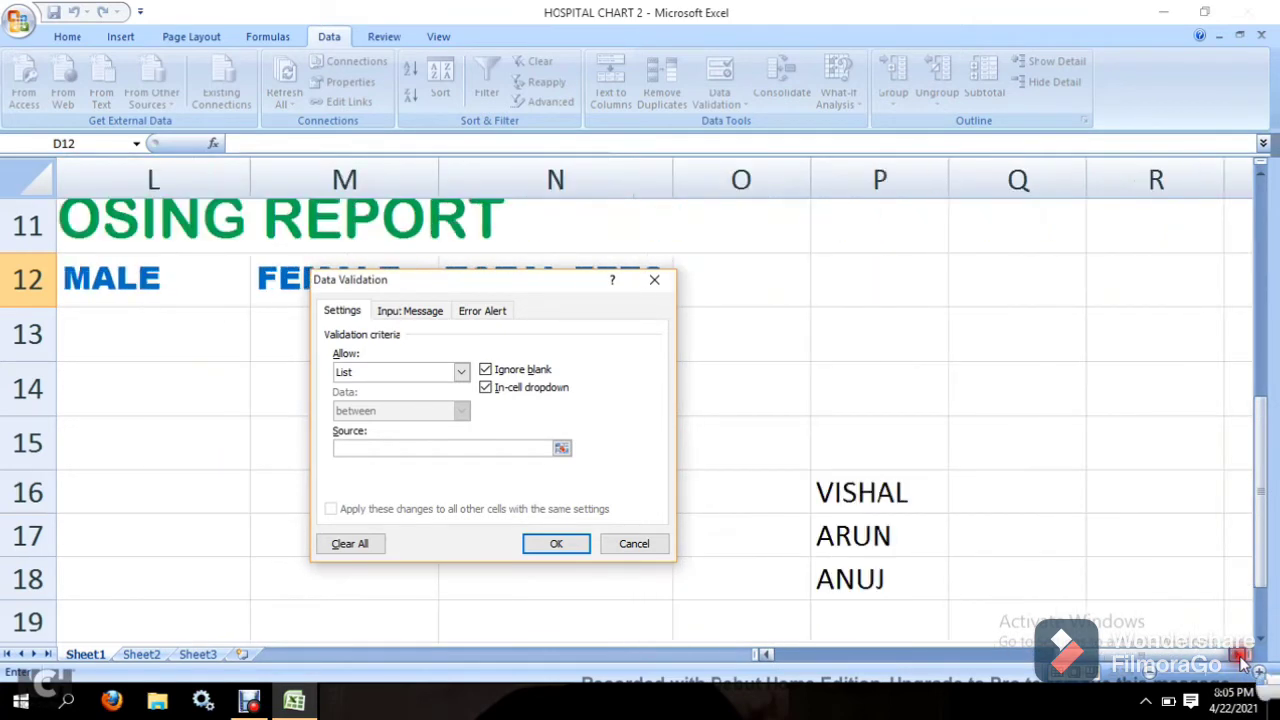
{"action": "left_click", "coordinate": [862, 484]}
{"action": "left_click_drag", "start_coordinate": [862, 484], "coordinate": [868, 580]}
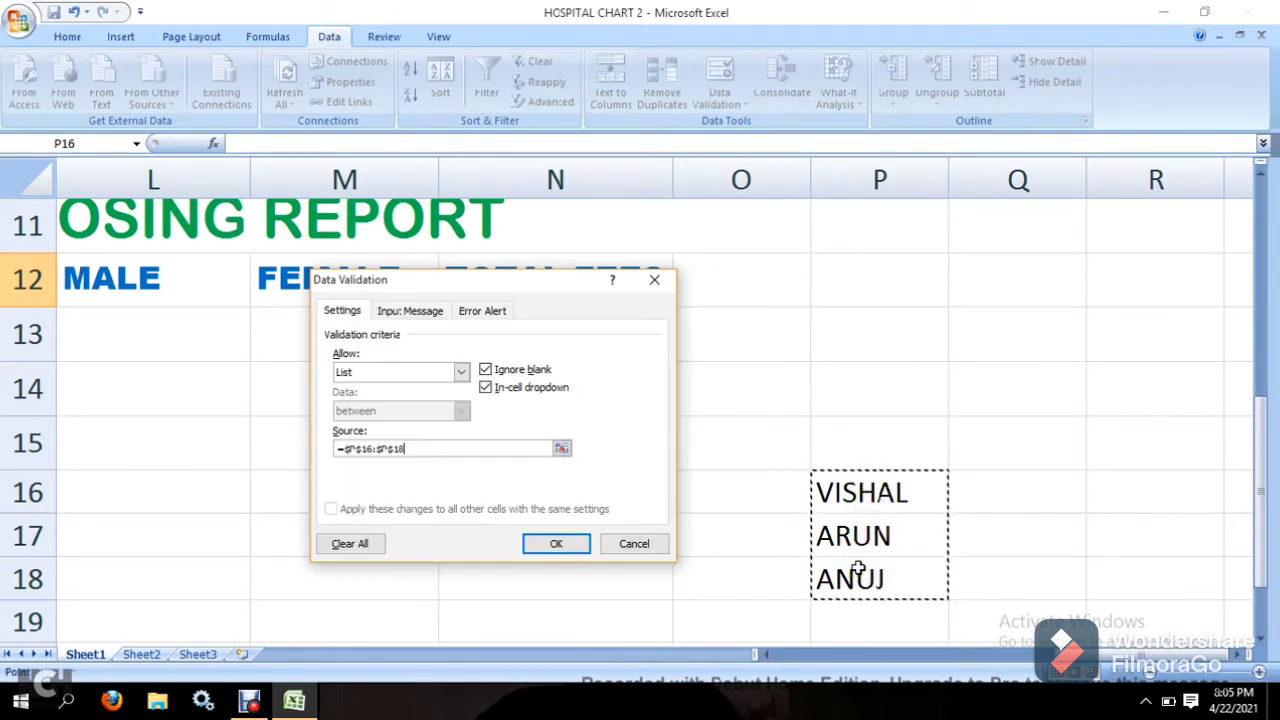
{"action": "left_click", "coordinate": [556, 543]}
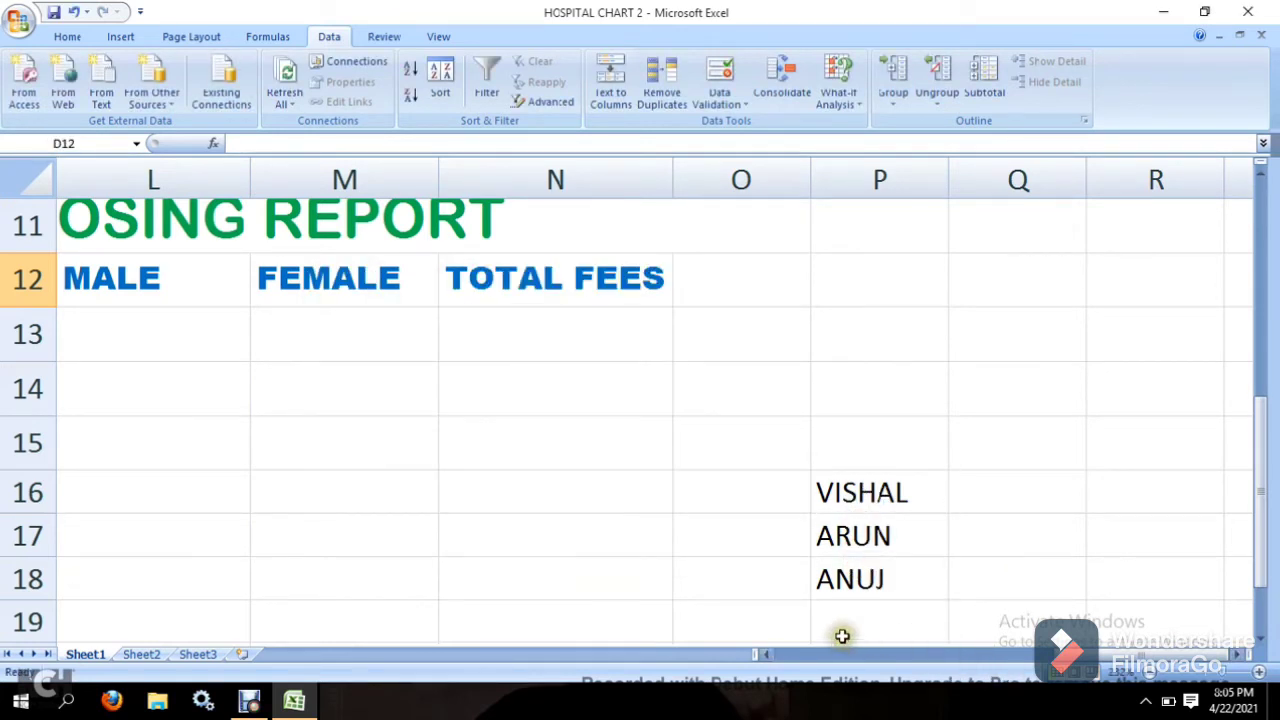
Step: Test the D12 drop-down list with the third consultant's name, and finally choose the first consultant's name
{"action": "left_click", "coordinate": [766, 655]}
{"action": "left_click_drag", "start_coordinate": [774, 655], "coordinate": [774, 655]}
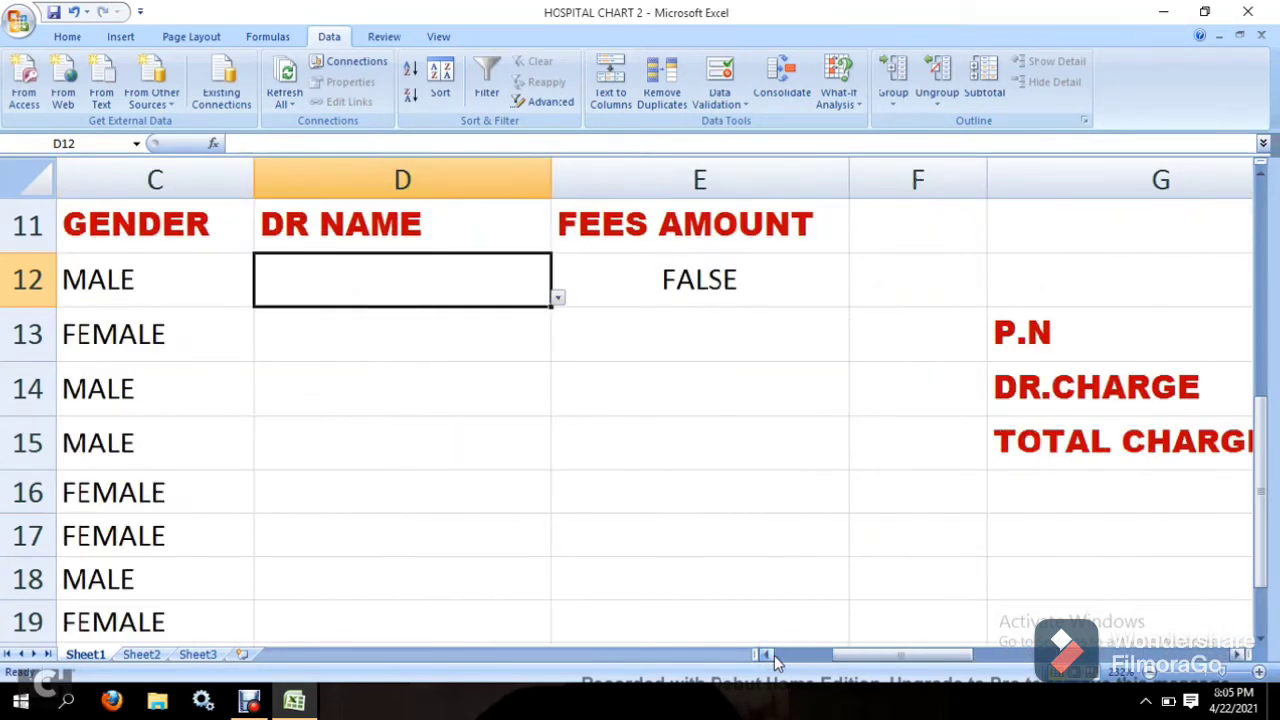
{"action": "left_click", "coordinate": [557, 297]}
{"action": "left_click", "coordinate": [325, 345]}
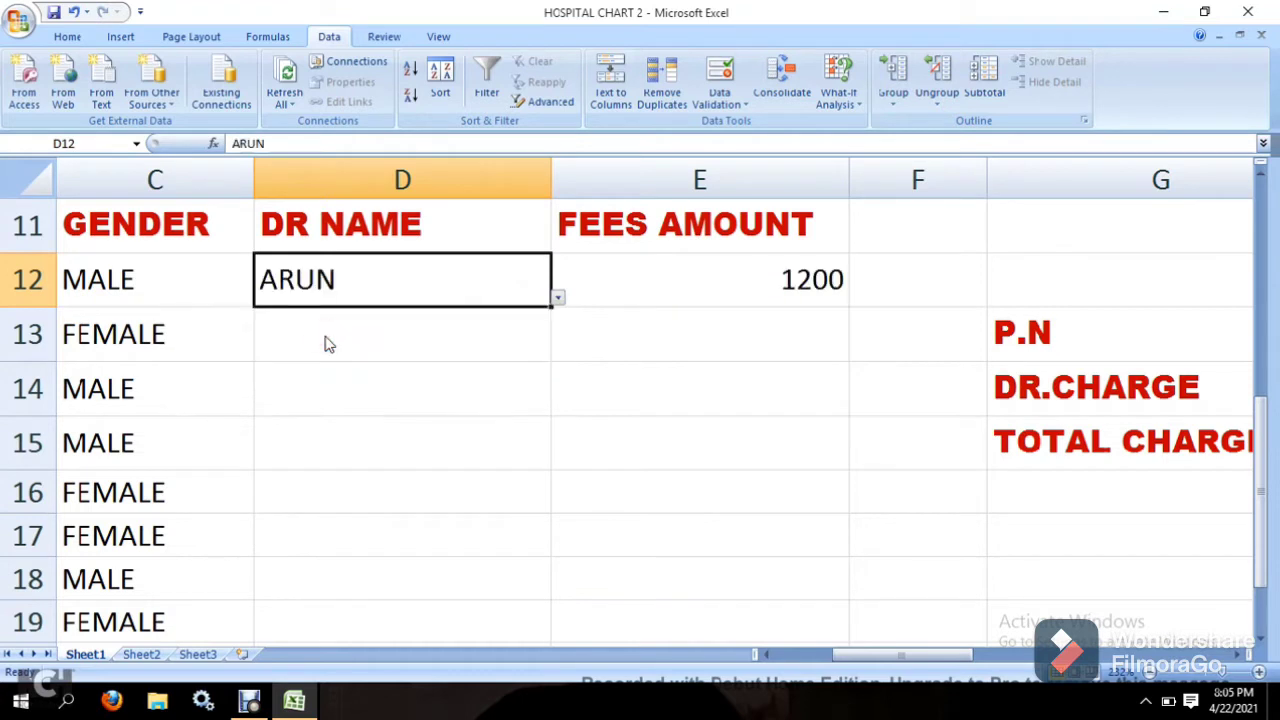
{"action": "left_click", "coordinate": [557, 297]}
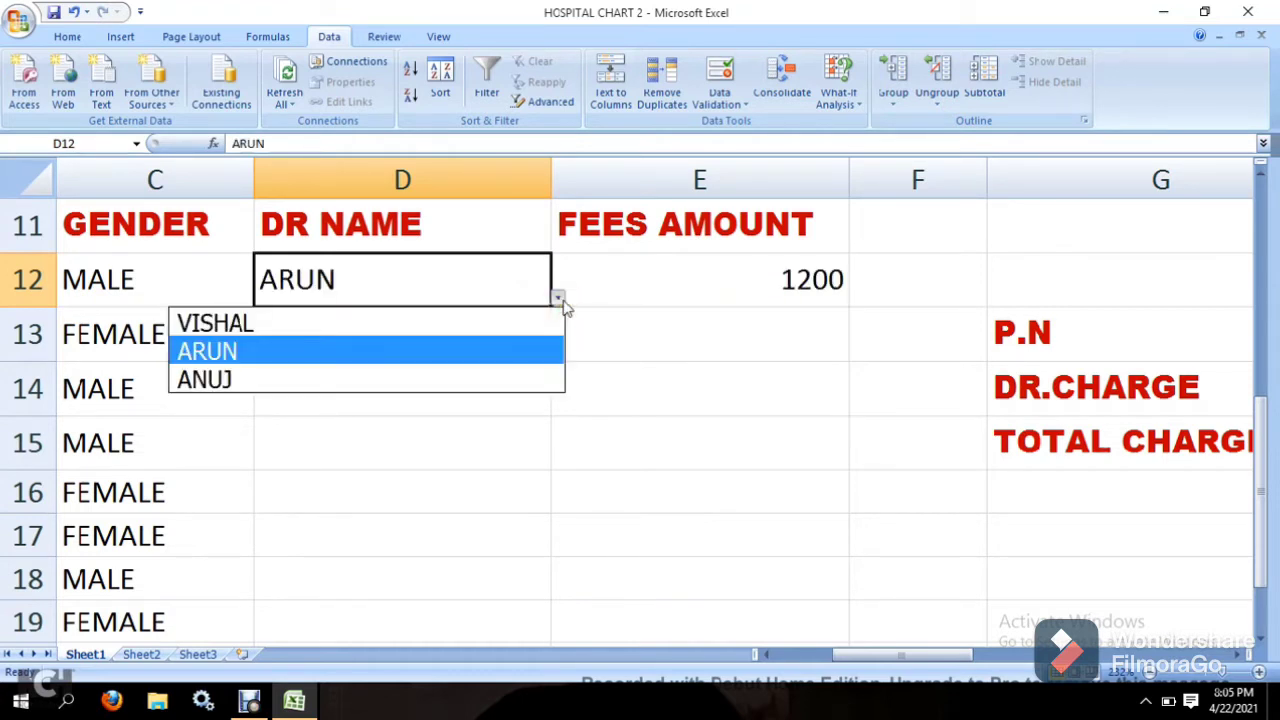
{"action": "left_click", "coordinate": [443, 325]}
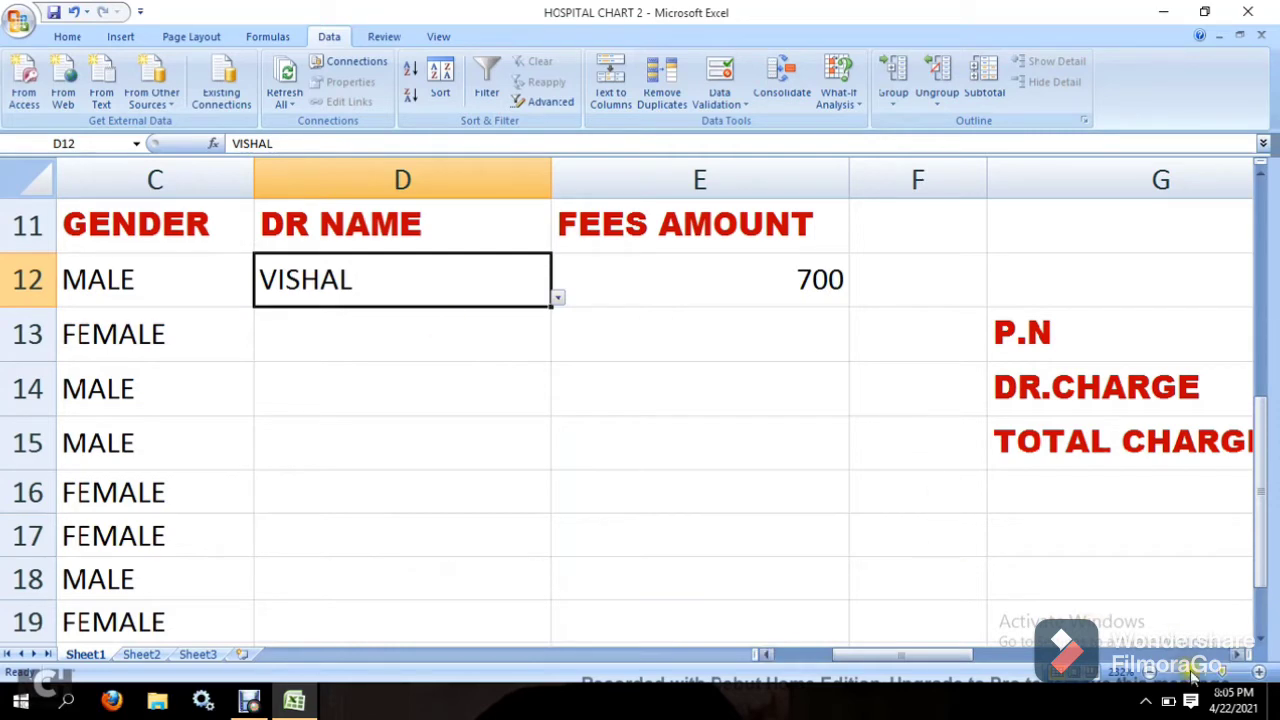
Step: Compare the doctor names in P16:P18 with the consultant headings in H12:J12, and return to the patient table
{"action": "left_click", "coordinate": [1240, 656]}
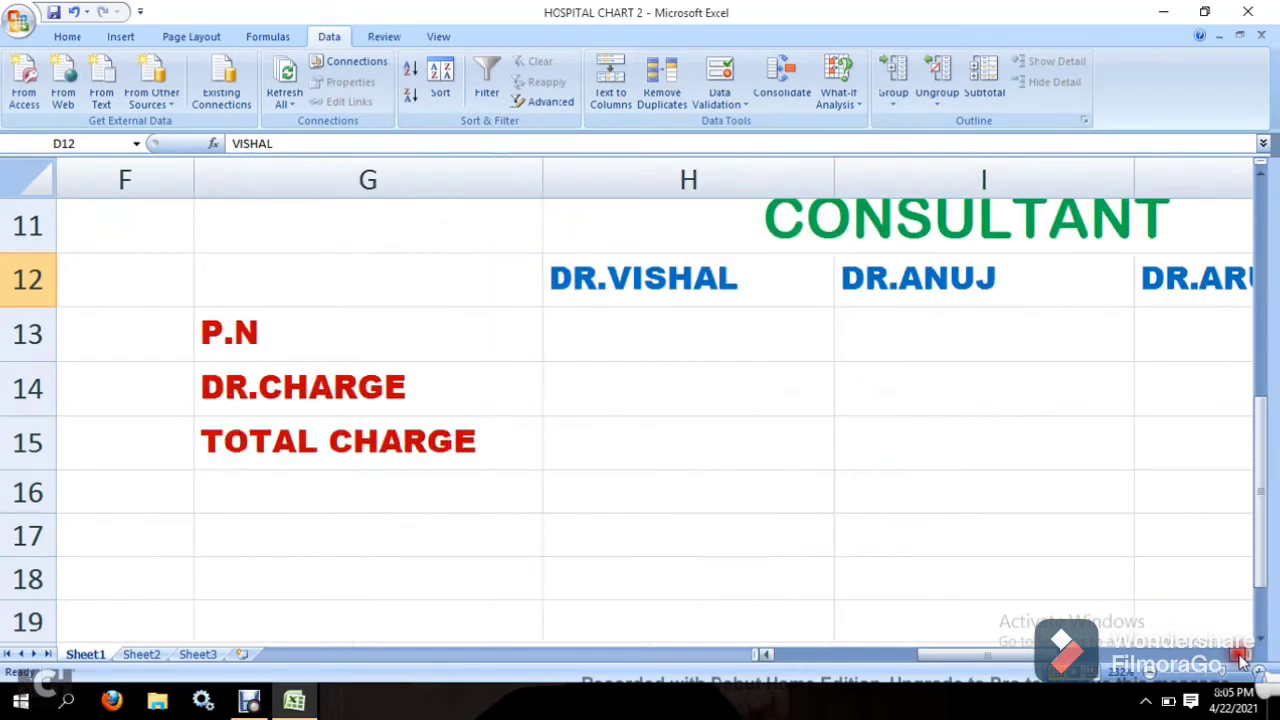
{"action": "left_click", "coordinate": [1240, 656]}
{"action": "left_click", "coordinate": [1240, 656]}
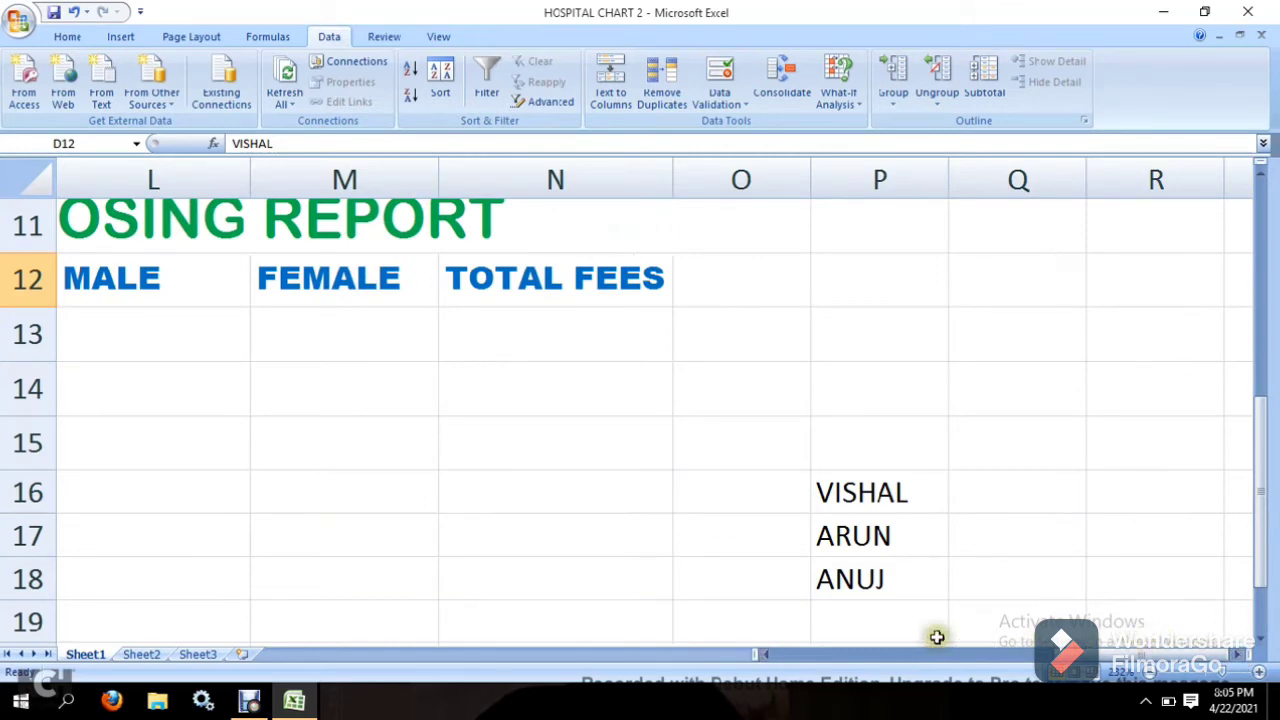
{"action": "left_click", "coordinate": [765, 656]}
{"action": "left_click", "coordinate": [765, 656]}
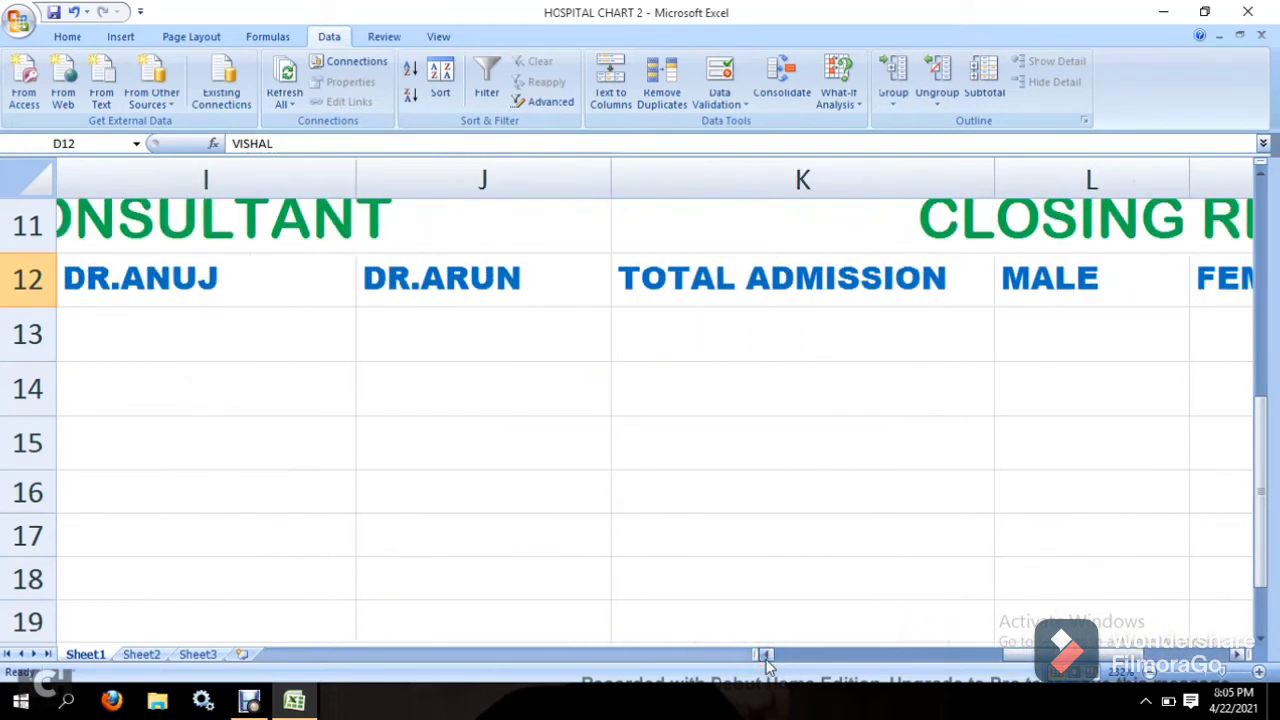
{"action": "left_click", "coordinate": [765, 656]}
{"action": "left_click", "coordinate": [765, 656]}
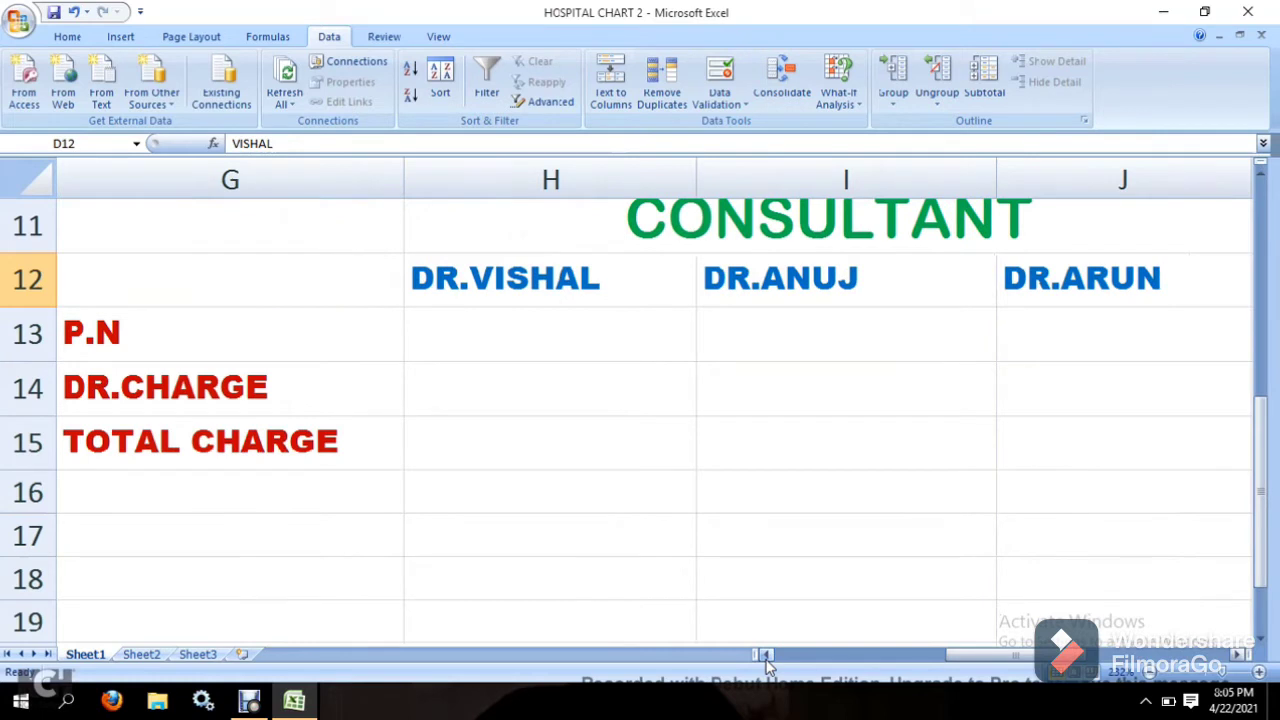
{"action": "left_click", "coordinate": [765, 656]}
{"action": "left_click", "coordinate": [693, 299]}
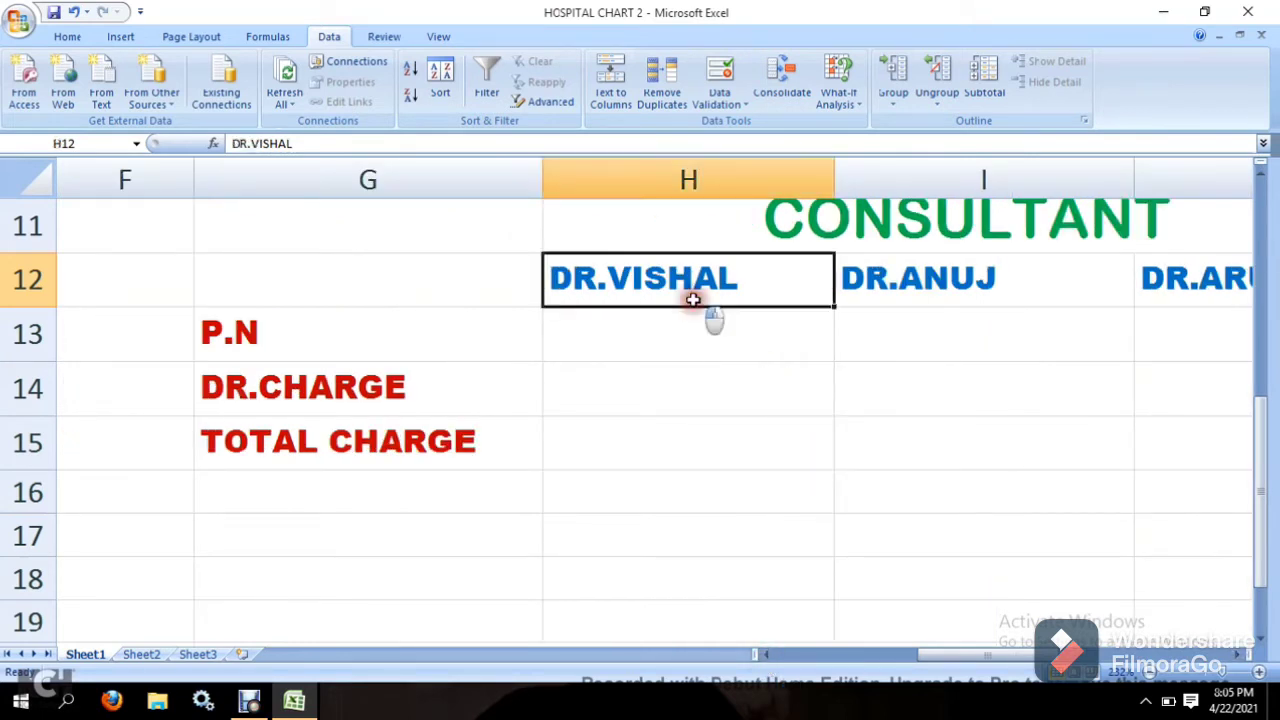
{"action": "left_click", "coordinate": [902, 298]}
{"action": "left_click", "coordinate": [1171, 303]}
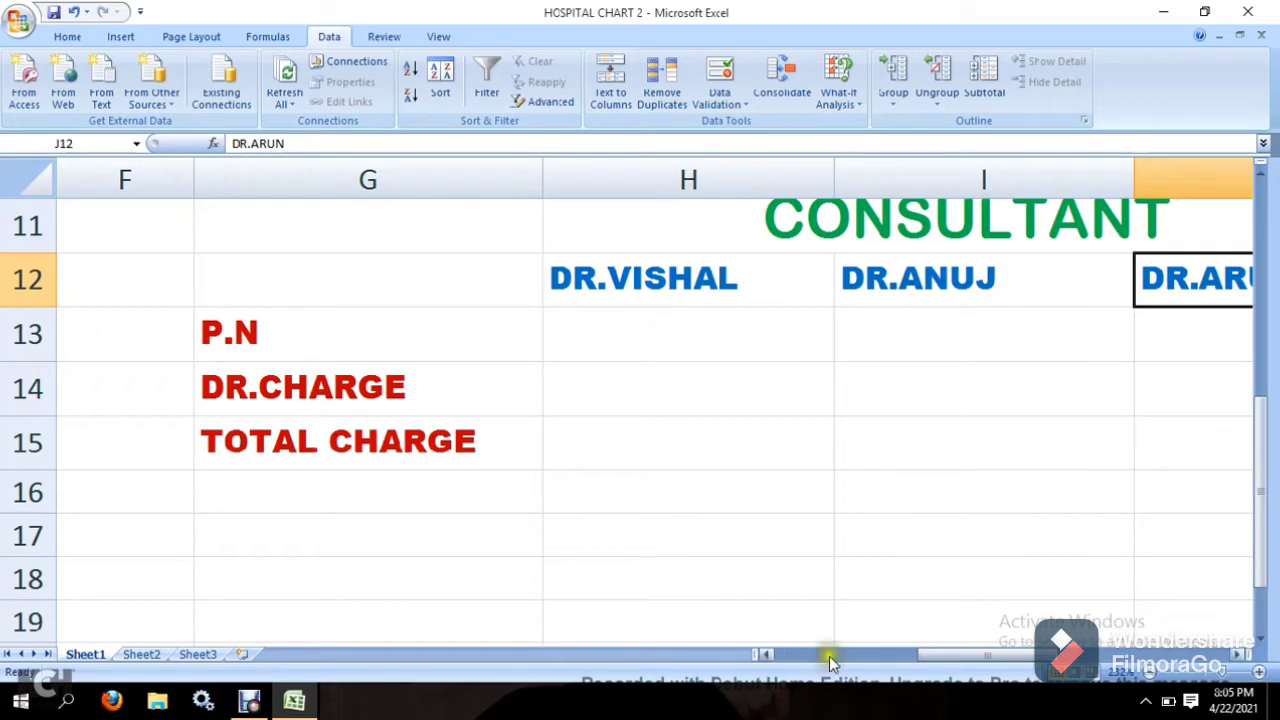
{"action": "left_click", "coordinate": [767, 655]}
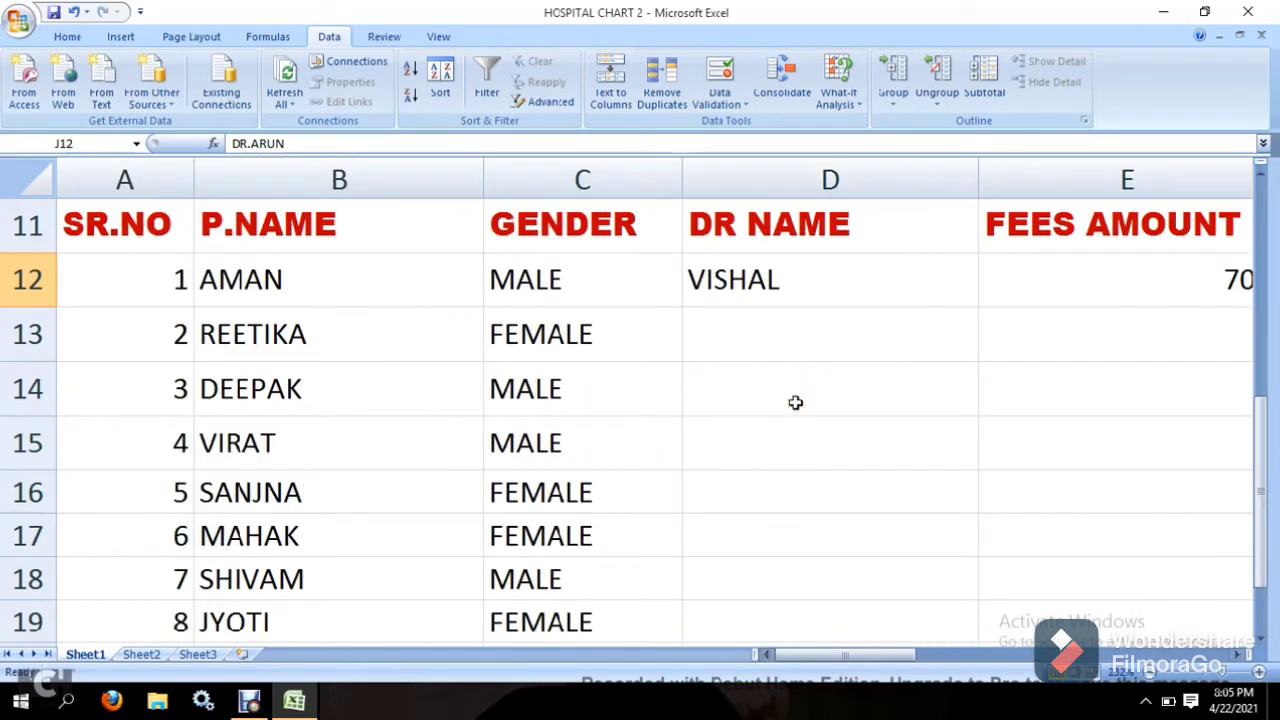
Step: Clear the doctor name in D12 and copy its drop-down validation down the DR NAME column through D21
{"action": "left_click", "coordinate": [755, 338]}
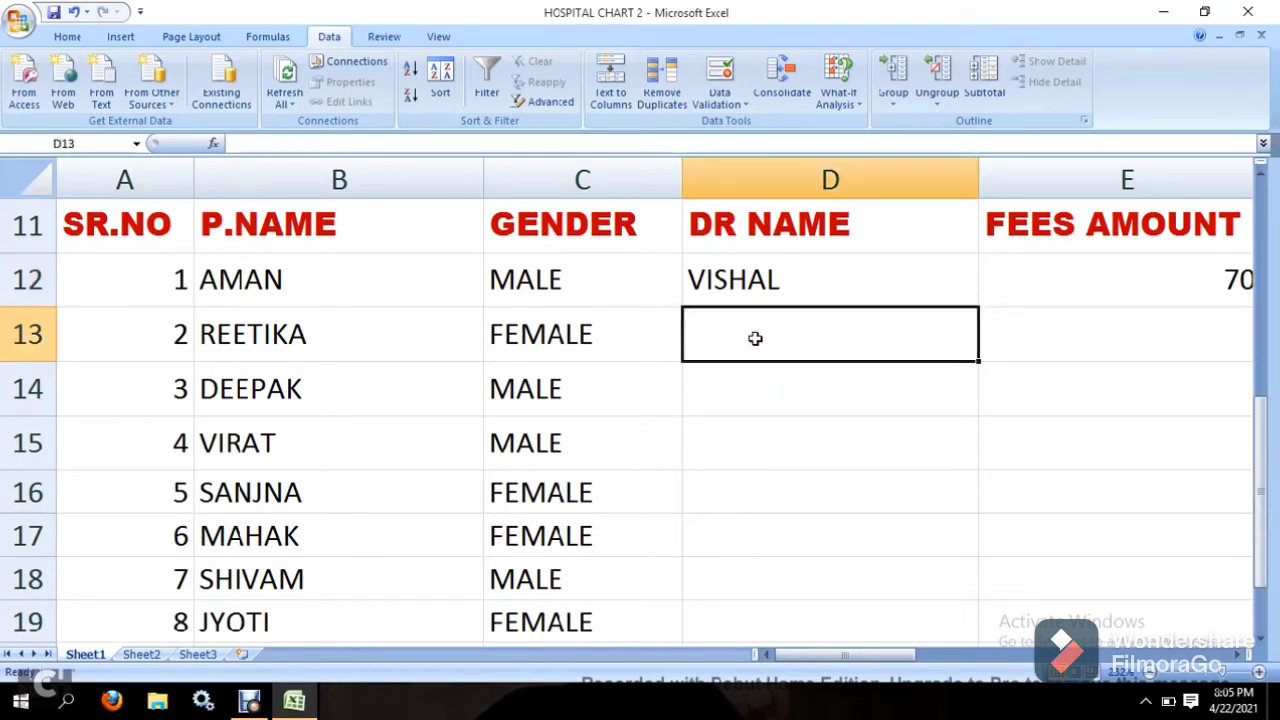
{"action": "left_click", "coordinate": [930, 271]}
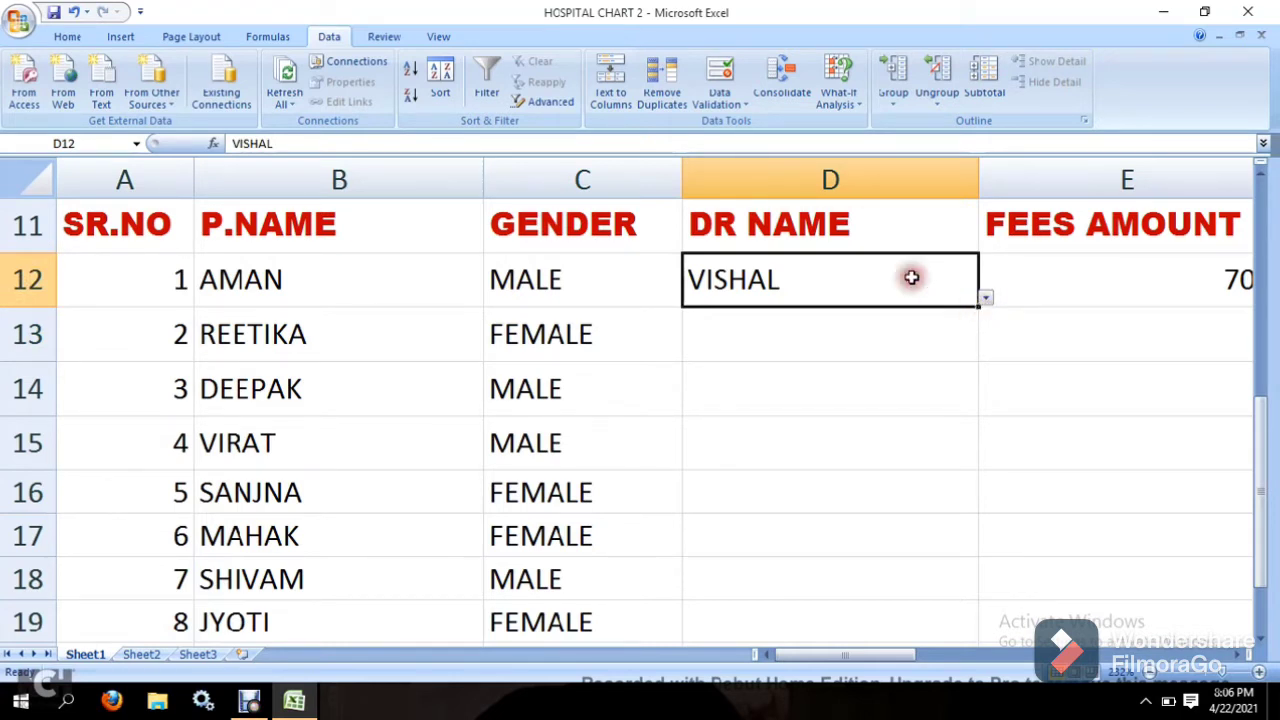
{"action": "key", "text": "BackSpace"}
{"action": "key", "text": "Return"}
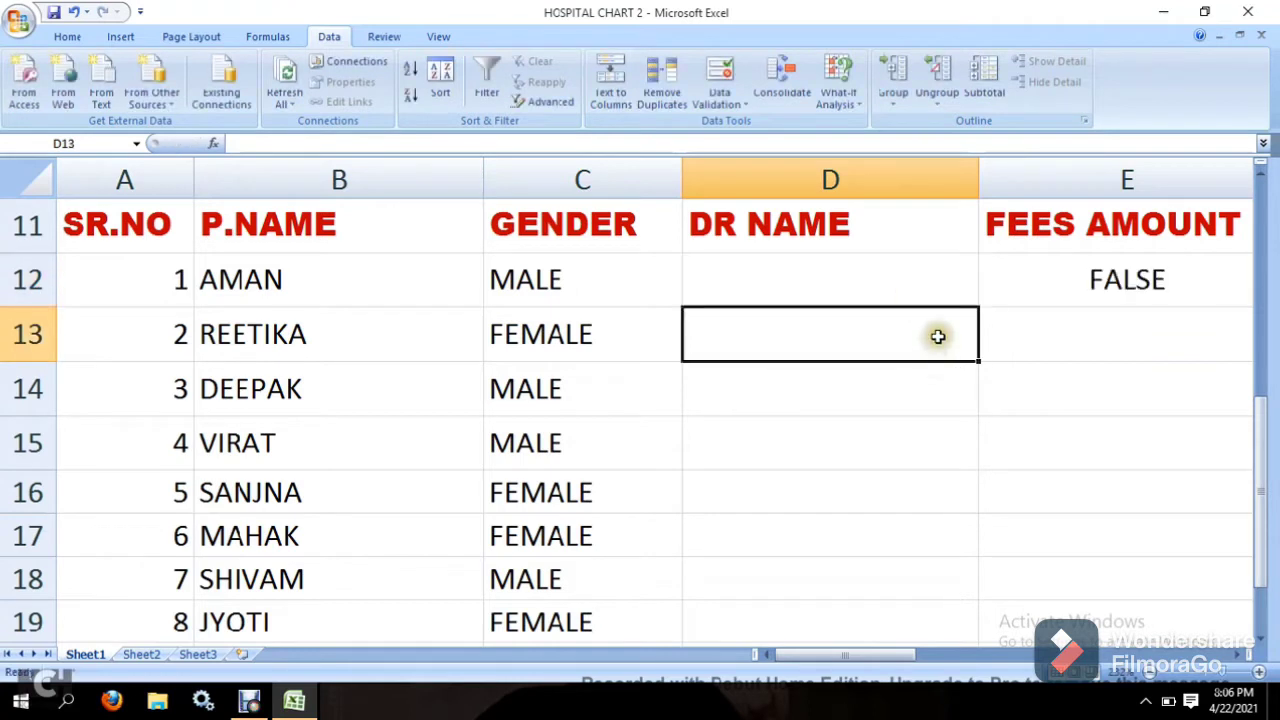
{"action": "left_click", "coordinate": [920, 286]}
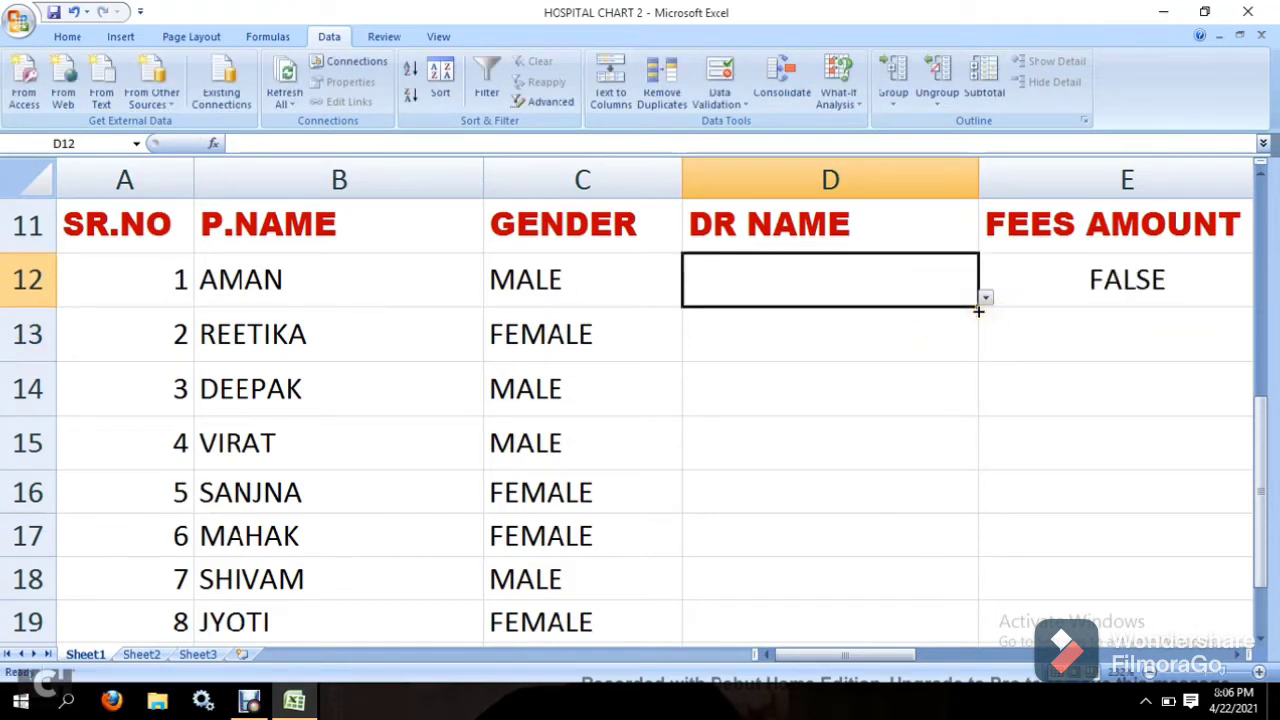
{"action": "left_click_drag", "start_coordinate": [978, 311], "coordinate": [959, 553]}
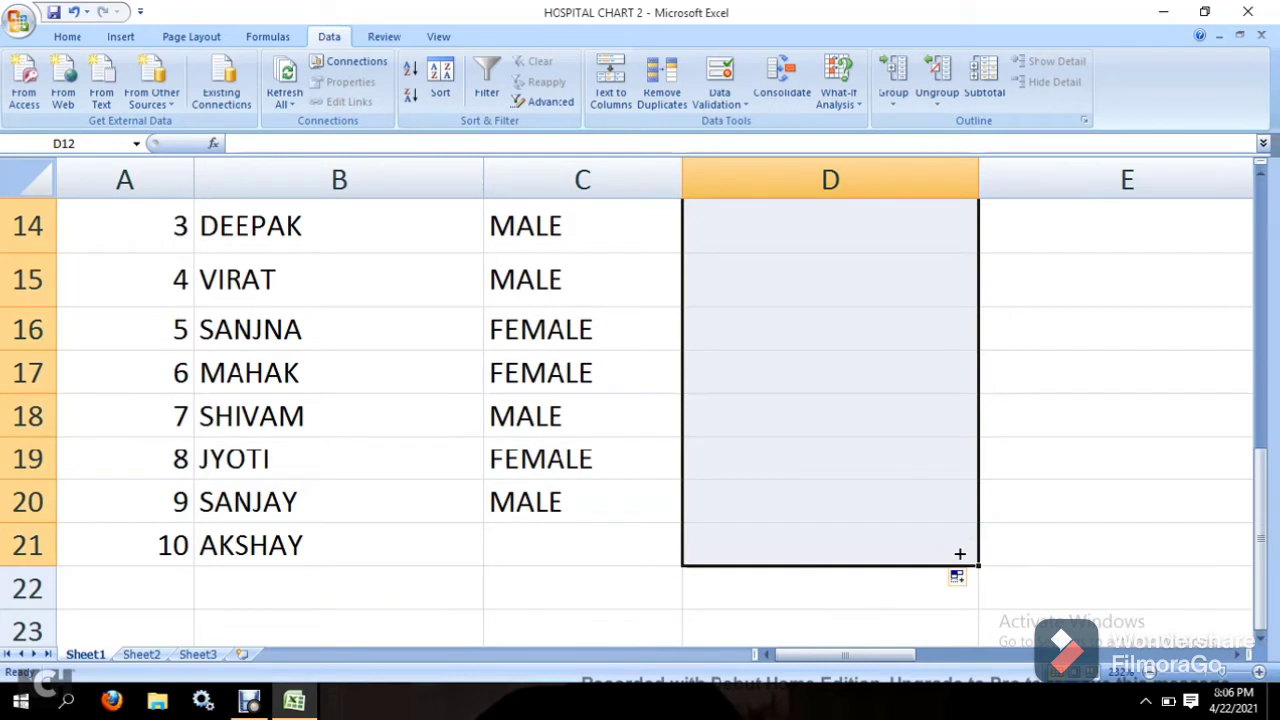
{"action": "double_click", "coordinate": [960, 554]}
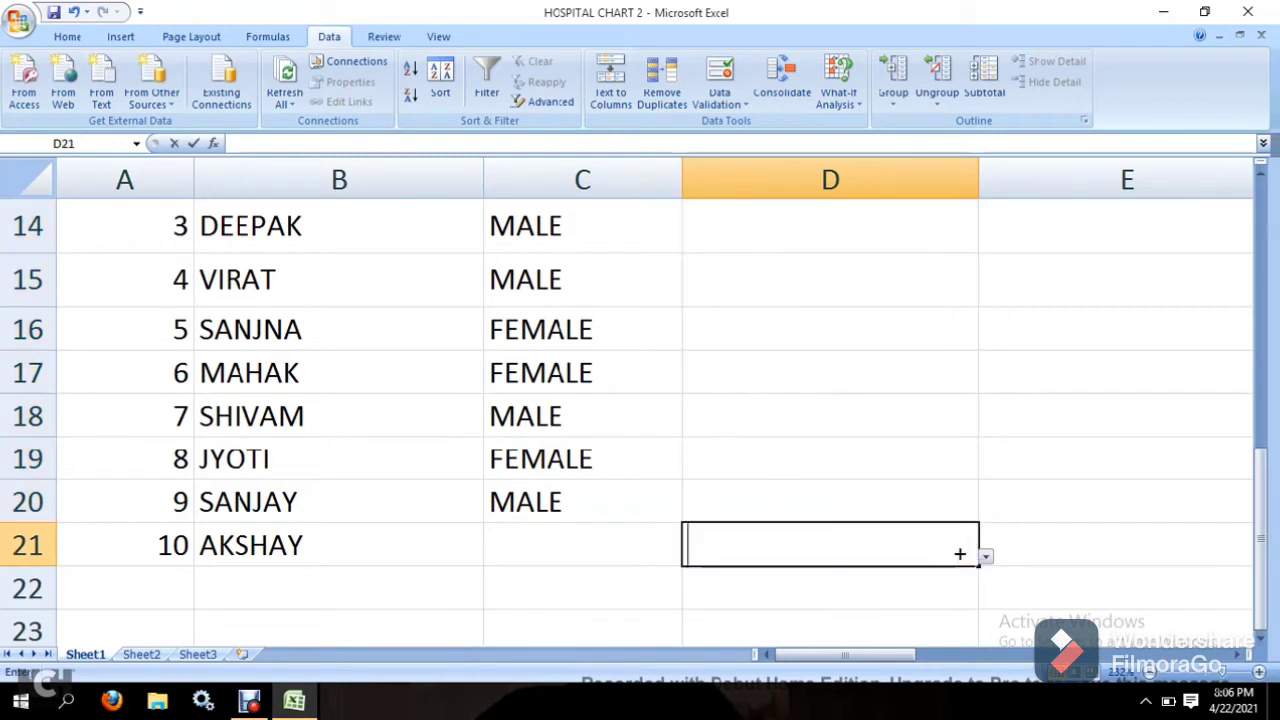
Step: Enter MALE as the tenth patient's gender in C21
{"action": "left_click", "coordinate": [584, 543]}
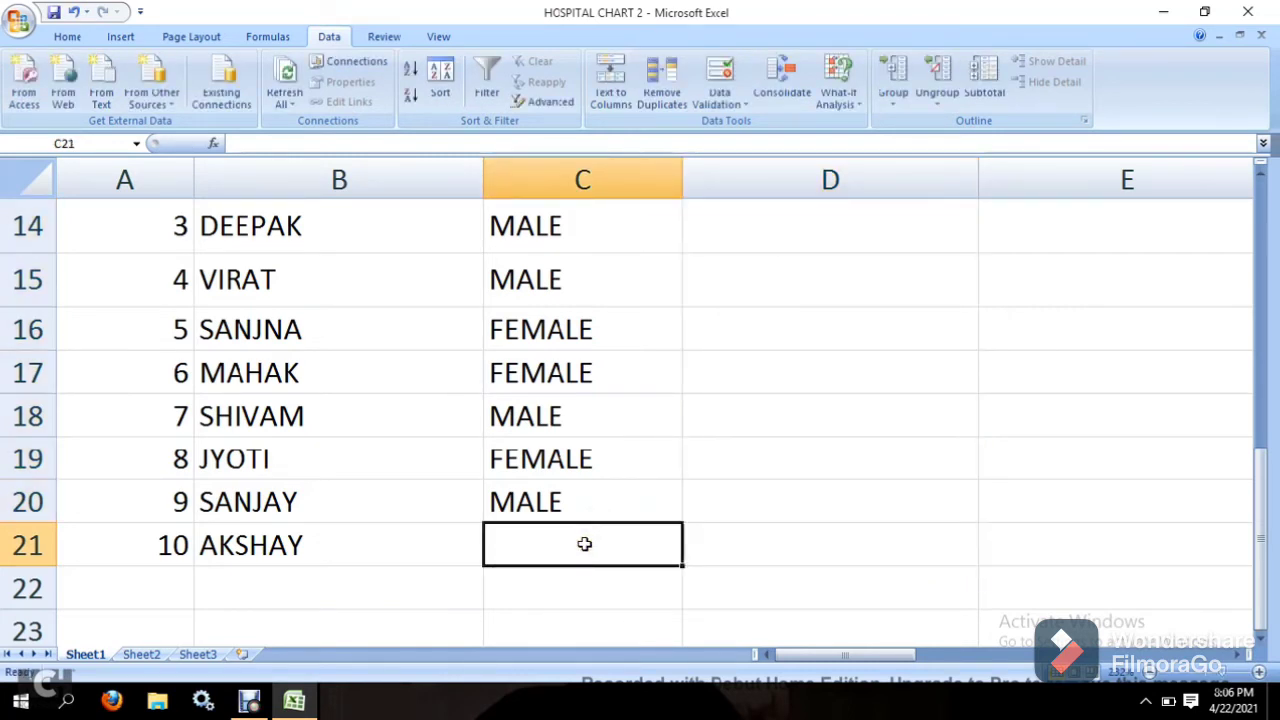
{"action": "type", "text": "MALE"}
{"action": "key", "text": "Return"}
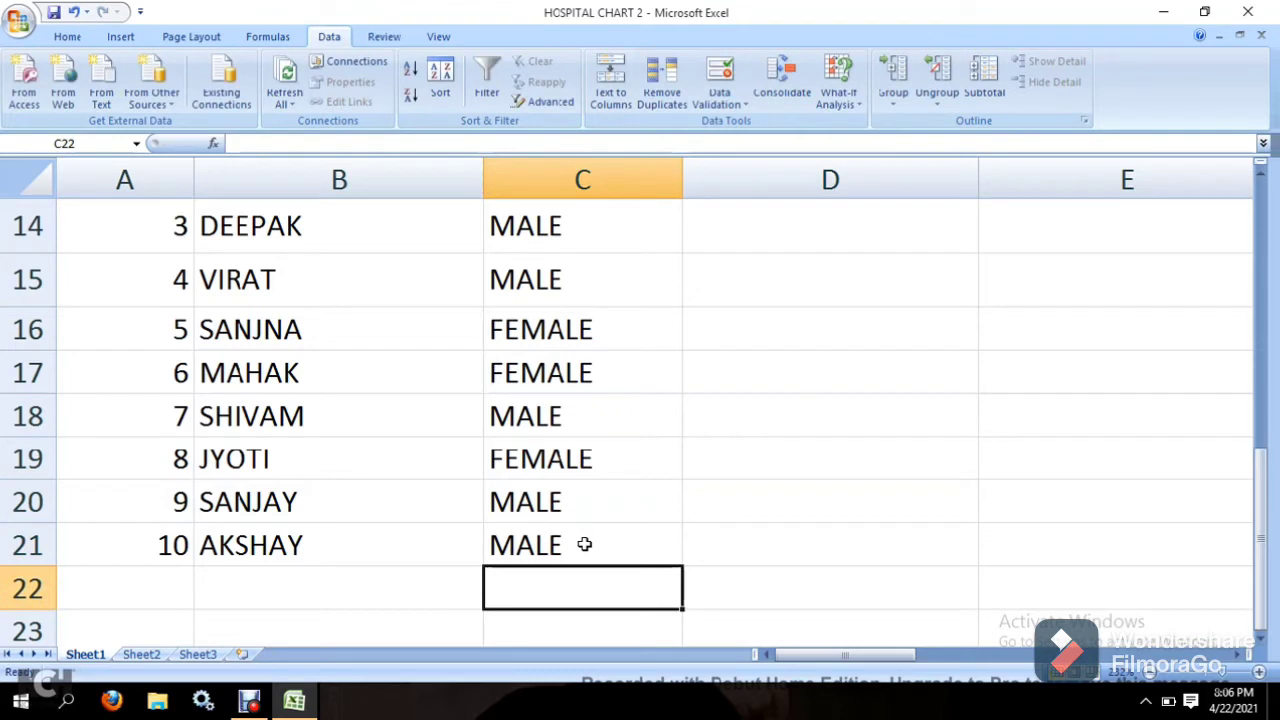
Step: Test the D12 drop-down list with the second listed doctor, and clear the cell again
{"action": "left_click", "coordinate": [711, 460]}
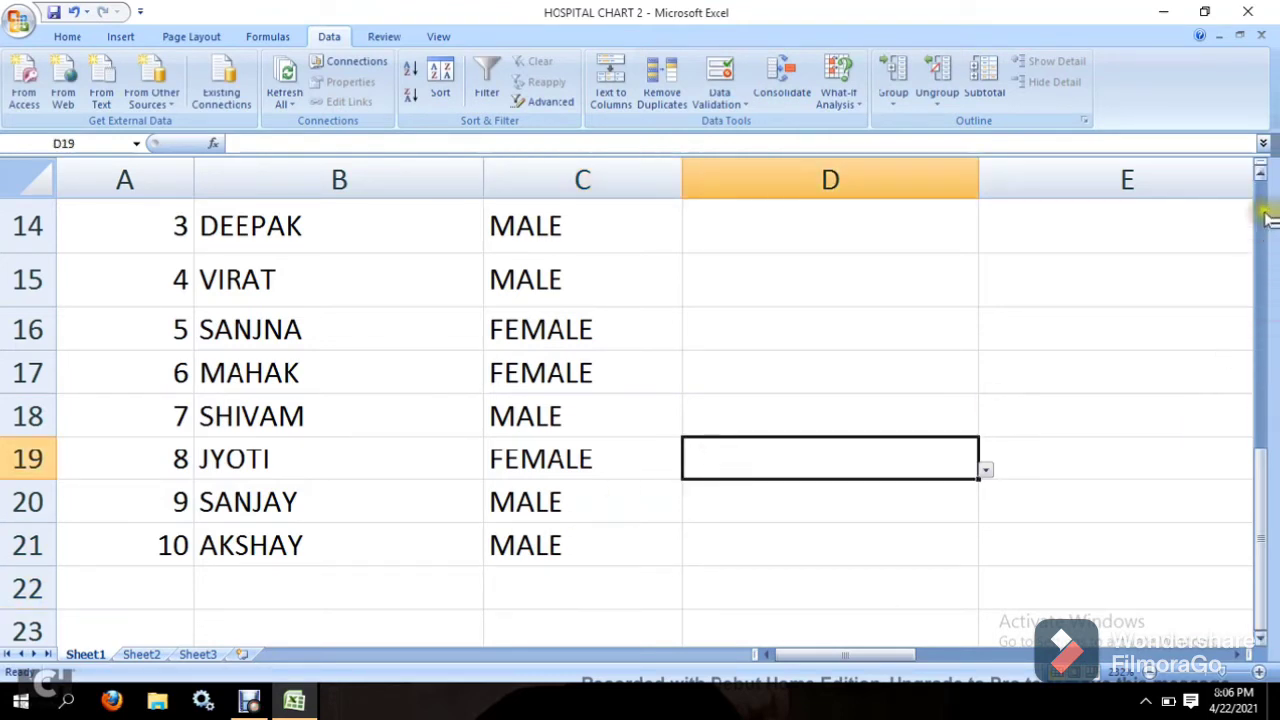
{"action": "left_click", "coordinate": [1262, 178]}
{"action": "left_click", "coordinate": [1262, 178]}
{"action": "left_click", "coordinate": [1262, 178]}
{"action": "left_click", "coordinate": [1262, 178]}
{"action": "left_click", "coordinate": [1262, 178]}
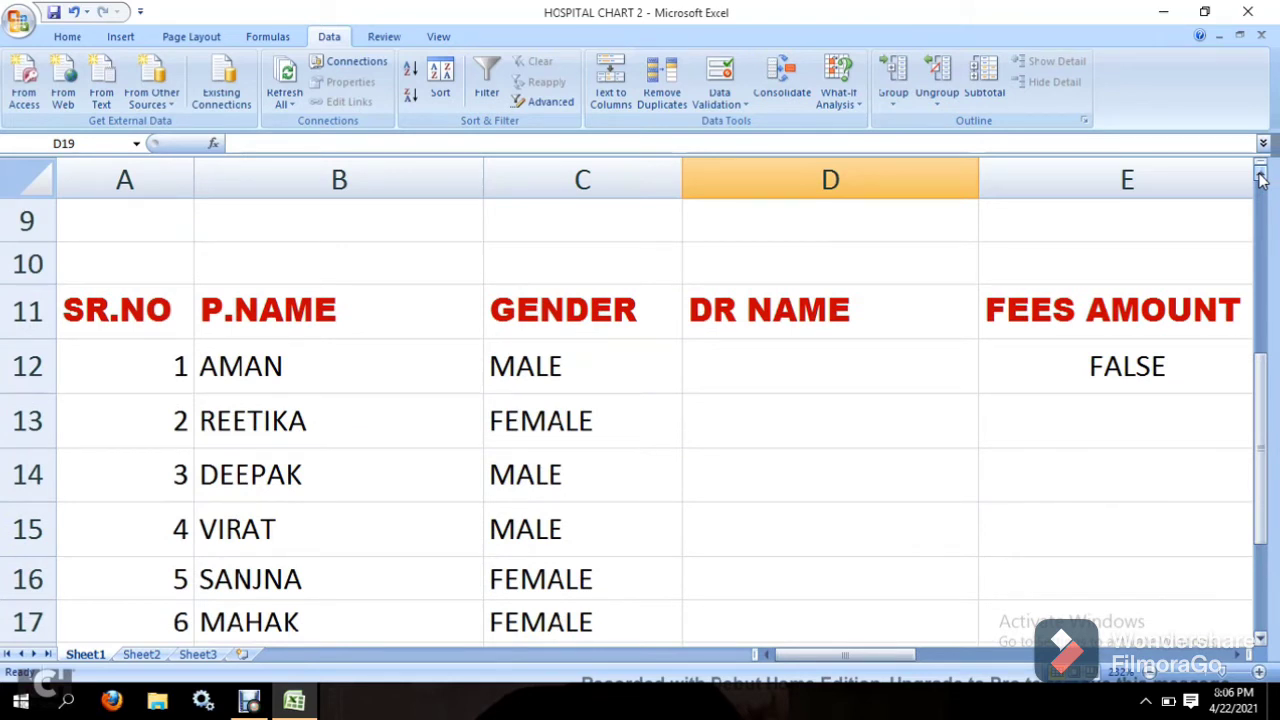
{"action": "left_click", "coordinate": [872, 379]}
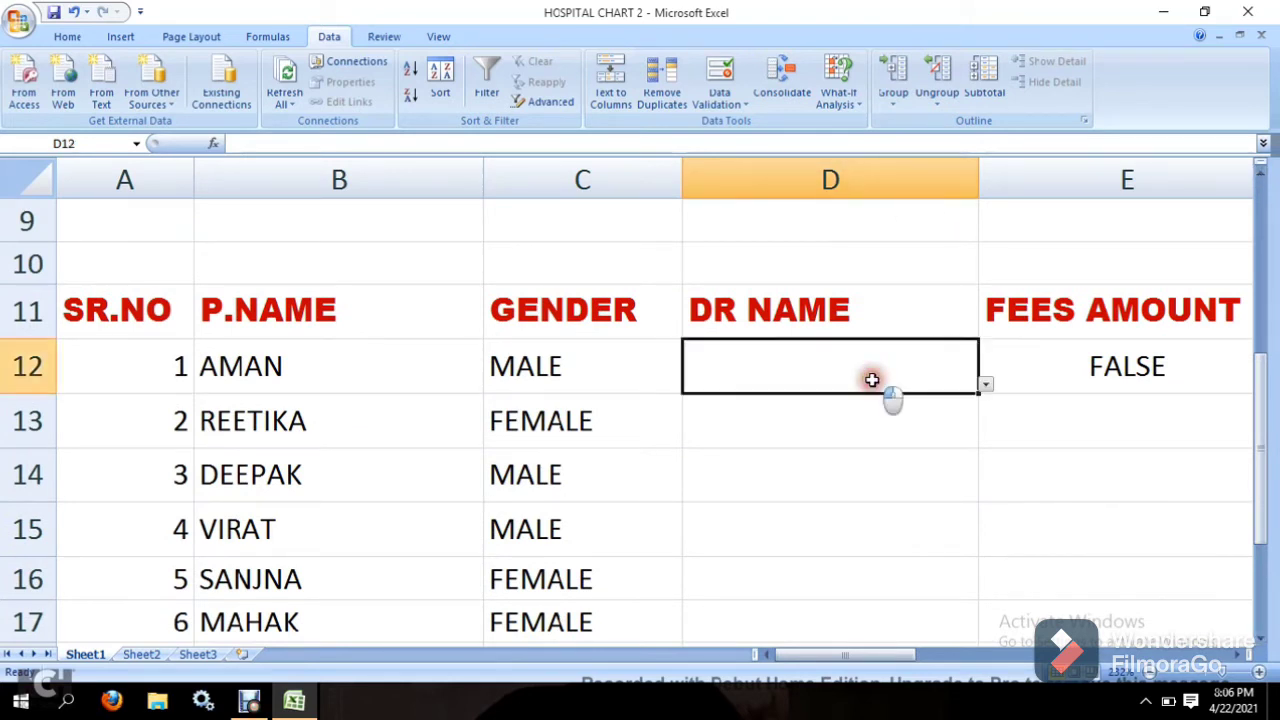
{"action": "left_click", "coordinate": [985, 386]}
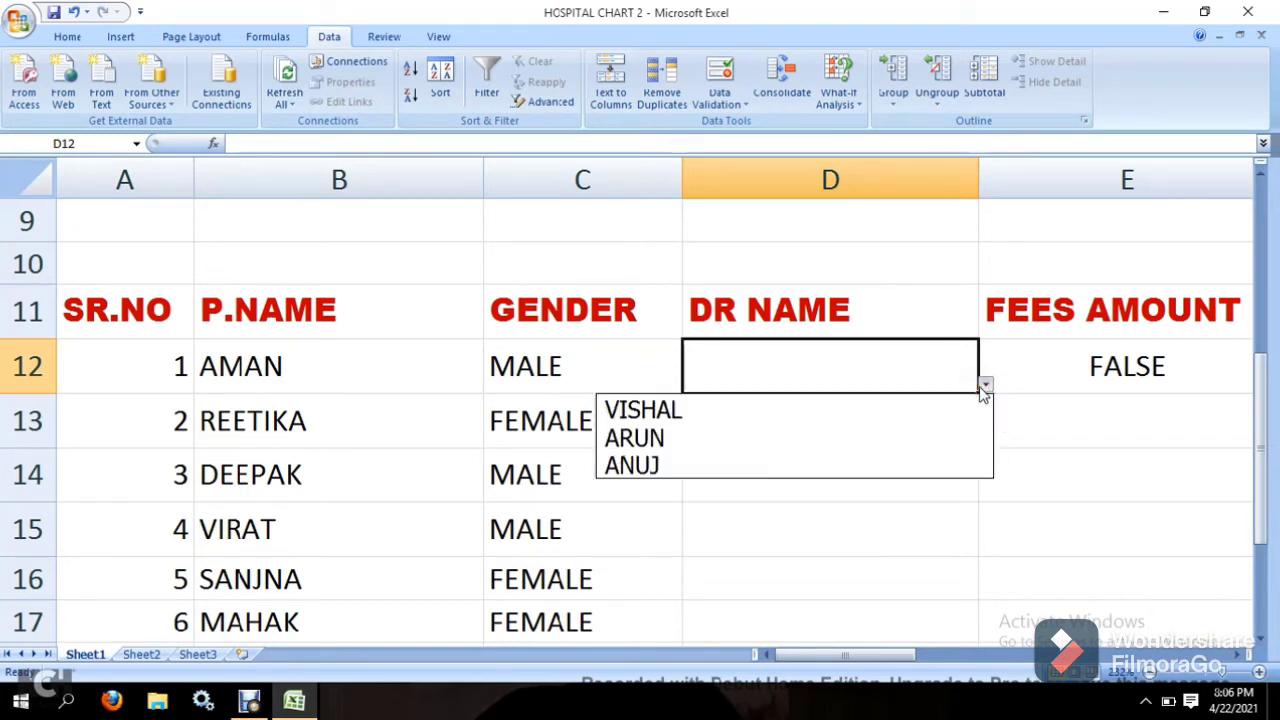
{"action": "left_click", "coordinate": [822, 436]}
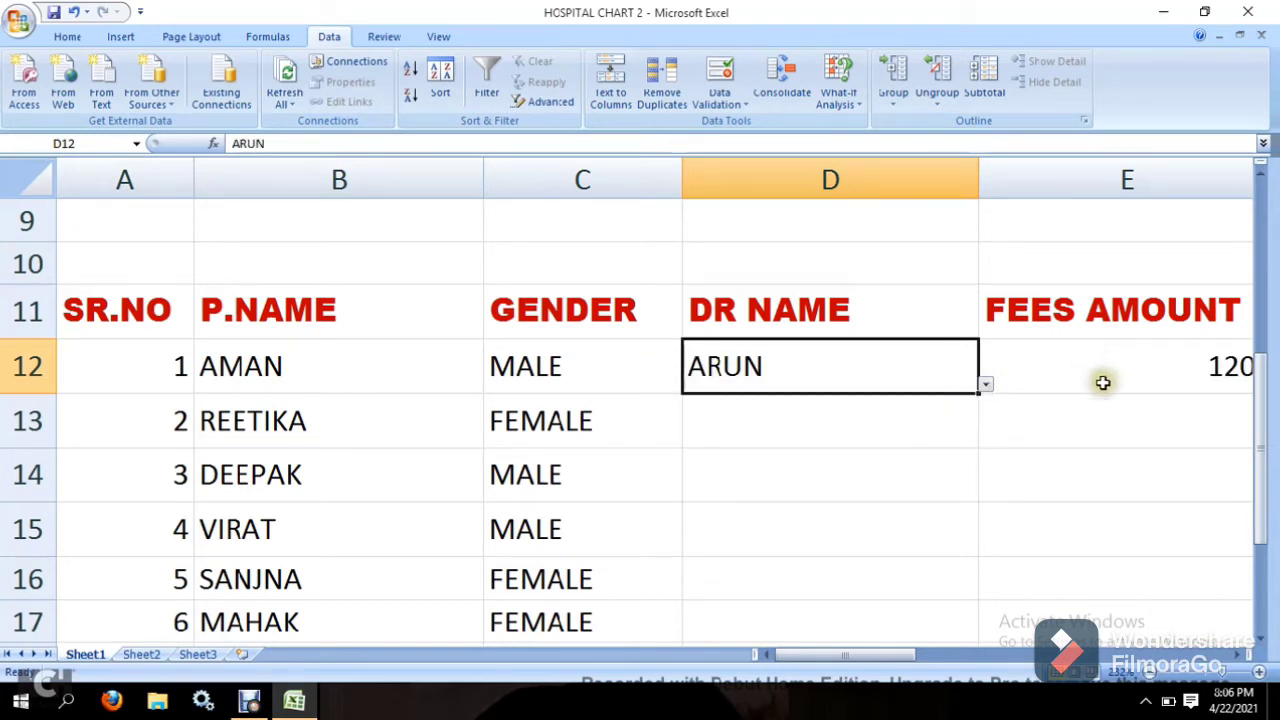
{"action": "key", "text": "BackSpace"}
Step: Fill the nested IF fee formula from E12 down the FEES AMOUNT column through E21
{"action": "left_click", "coordinate": [1031, 369]}
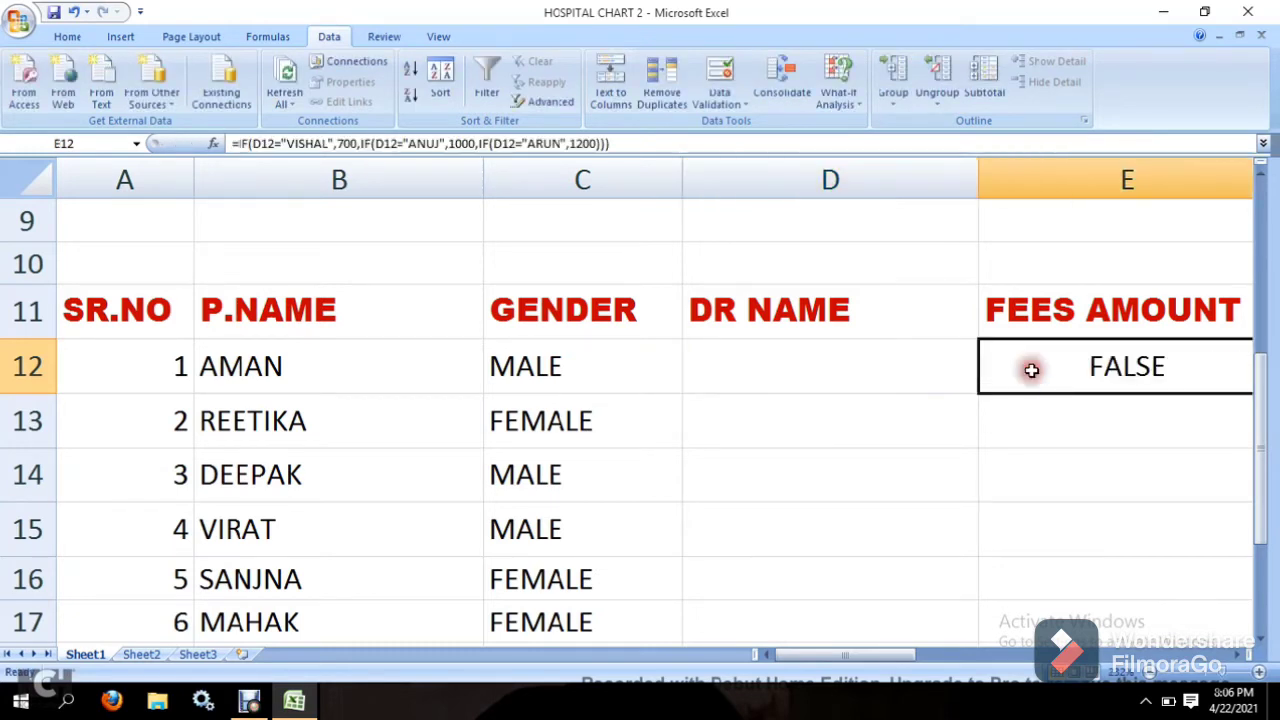
{"action": "left_click", "coordinate": [1236, 655]}
{"action": "left_click", "coordinate": [1236, 655]}
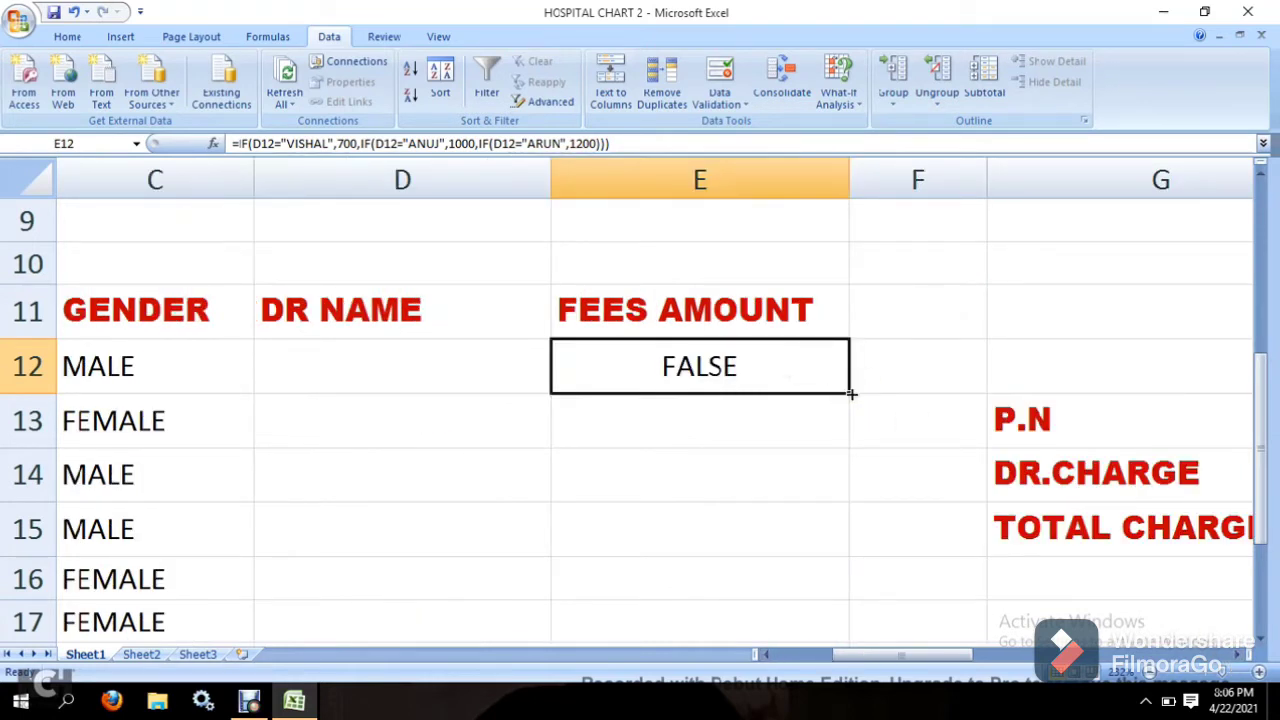
{"action": "left_click_drag", "start_coordinate": [850, 394], "coordinate": [827, 582]}
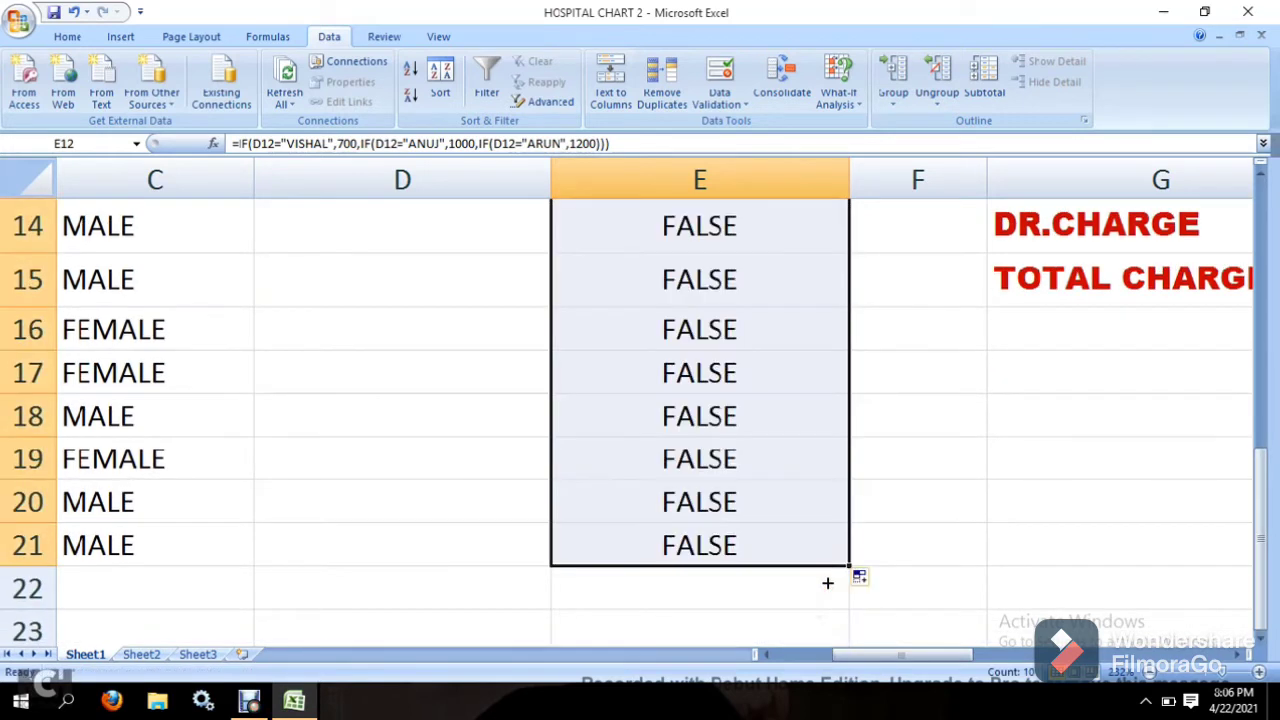
Step: Check the copied nested IF formula in the tenth patient's FEES AMOUNT cell, E21
{"action": "left_click", "coordinate": [512, 570]}
{"action": "left_click", "coordinate": [725, 537]}
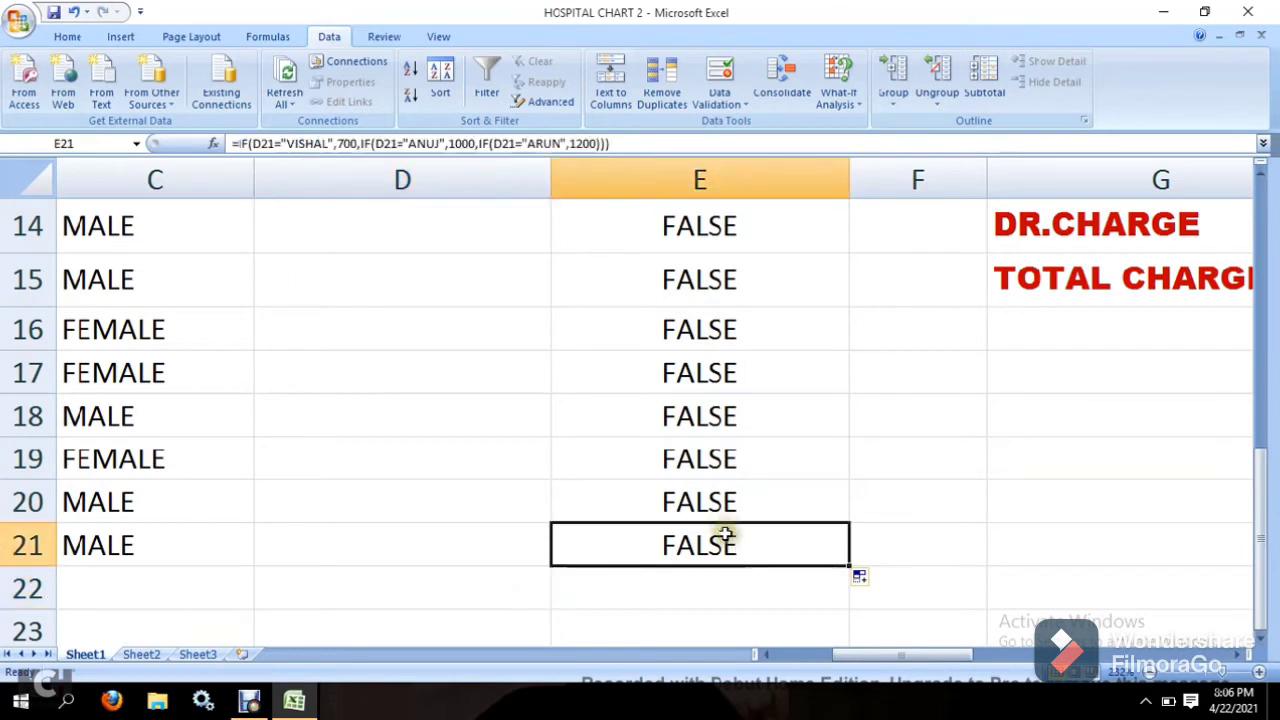
{"action": "double_click", "coordinate": [796, 540]}
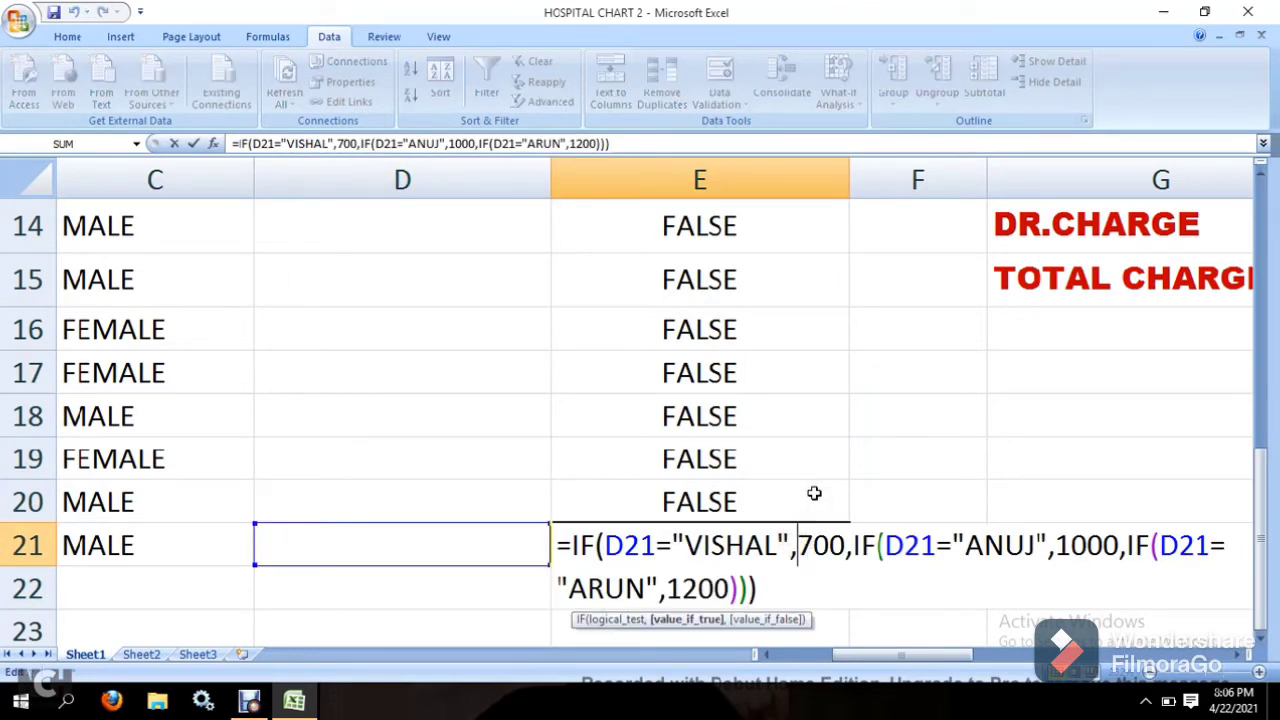
{"action": "key", "text": "Return"}
{"action": "left_click", "coordinate": [790, 552]}
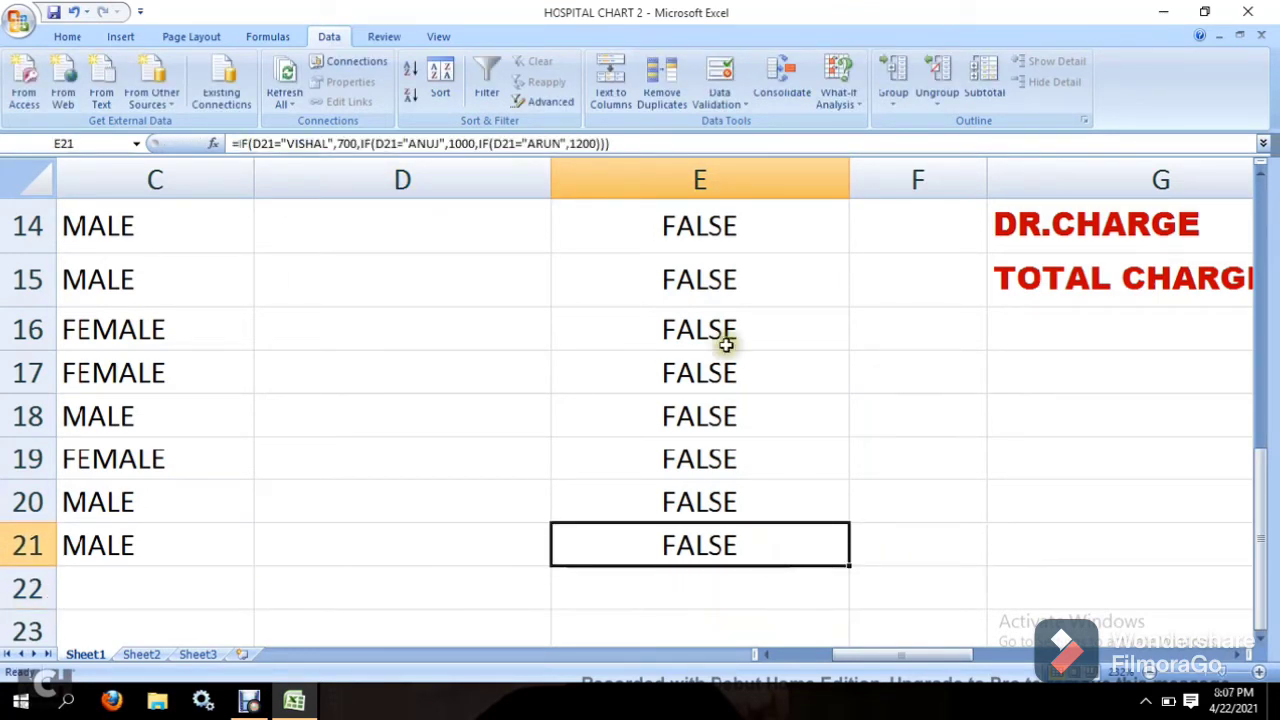
Step: Assign the second listed doctor to the first patient in D12 and the third listed doctor to the second patient in D13
{"action": "left_click", "coordinate": [1264, 292]}
{"action": "left_click", "coordinate": [434, 521]}
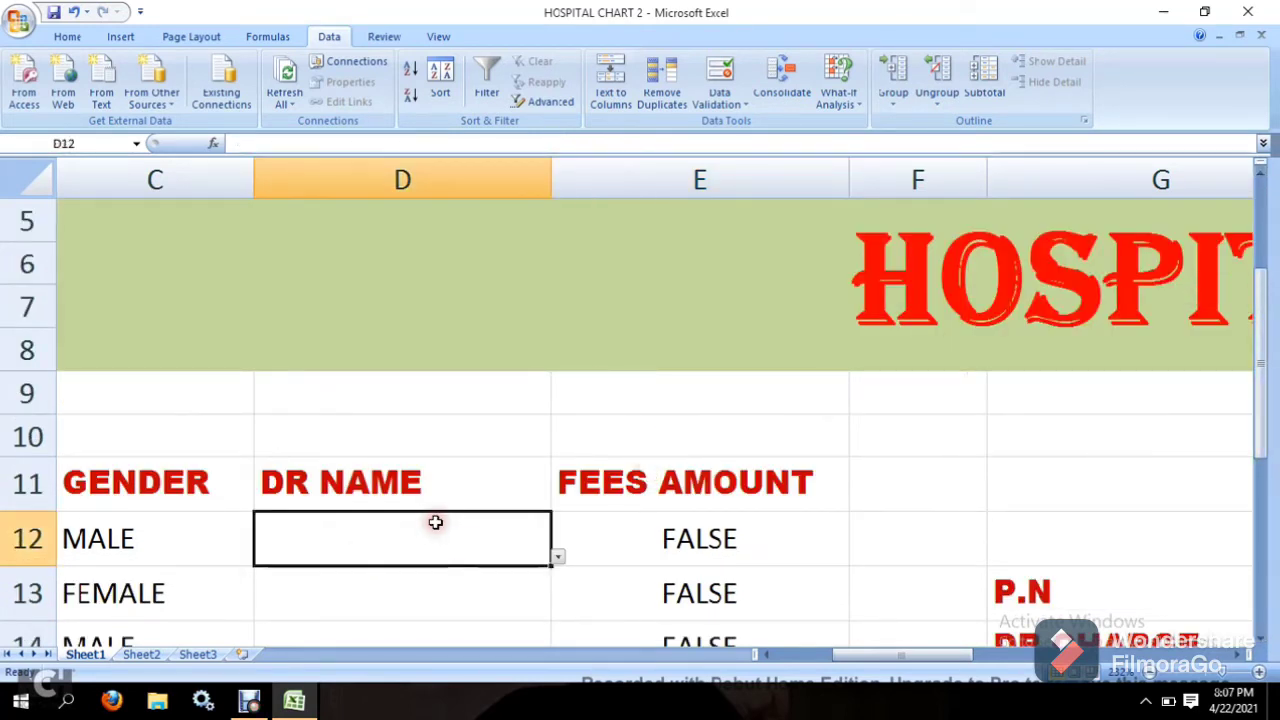
{"action": "left_click", "coordinate": [558, 558]}
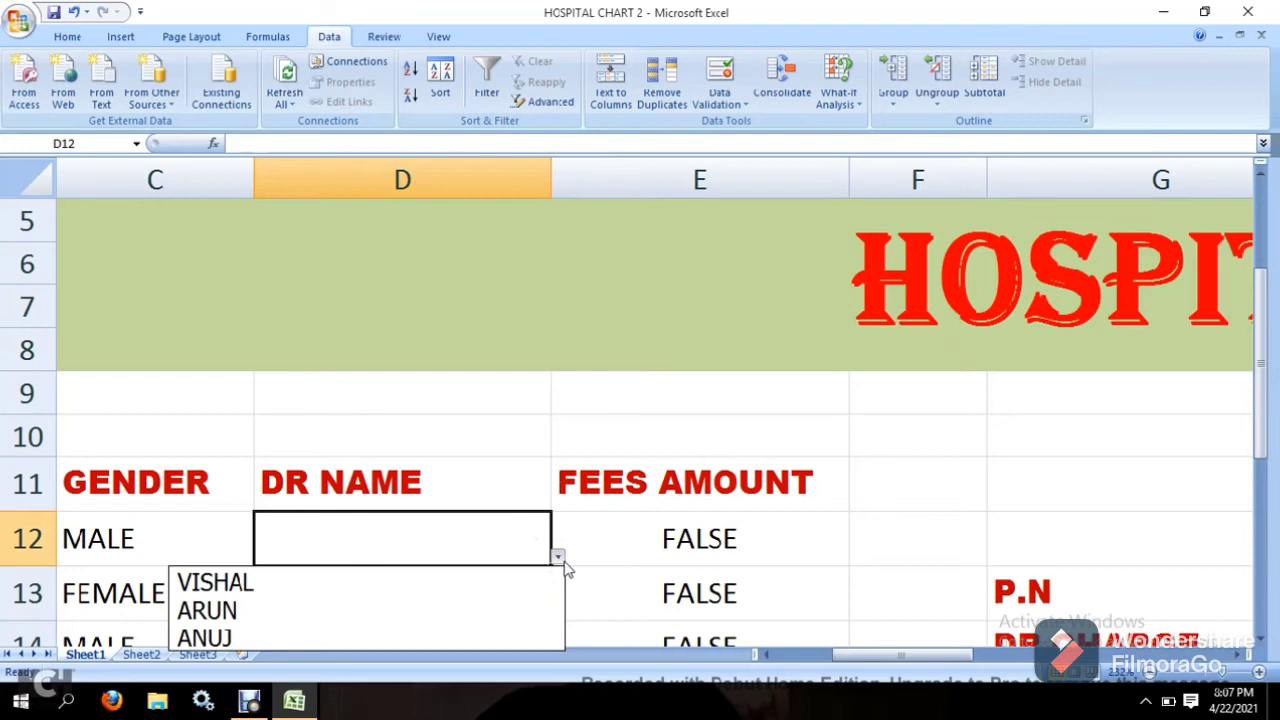
{"action": "left_click", "coordinate": [478, 594]}
{"action": "left_click", "coordinate": [490, 590]}
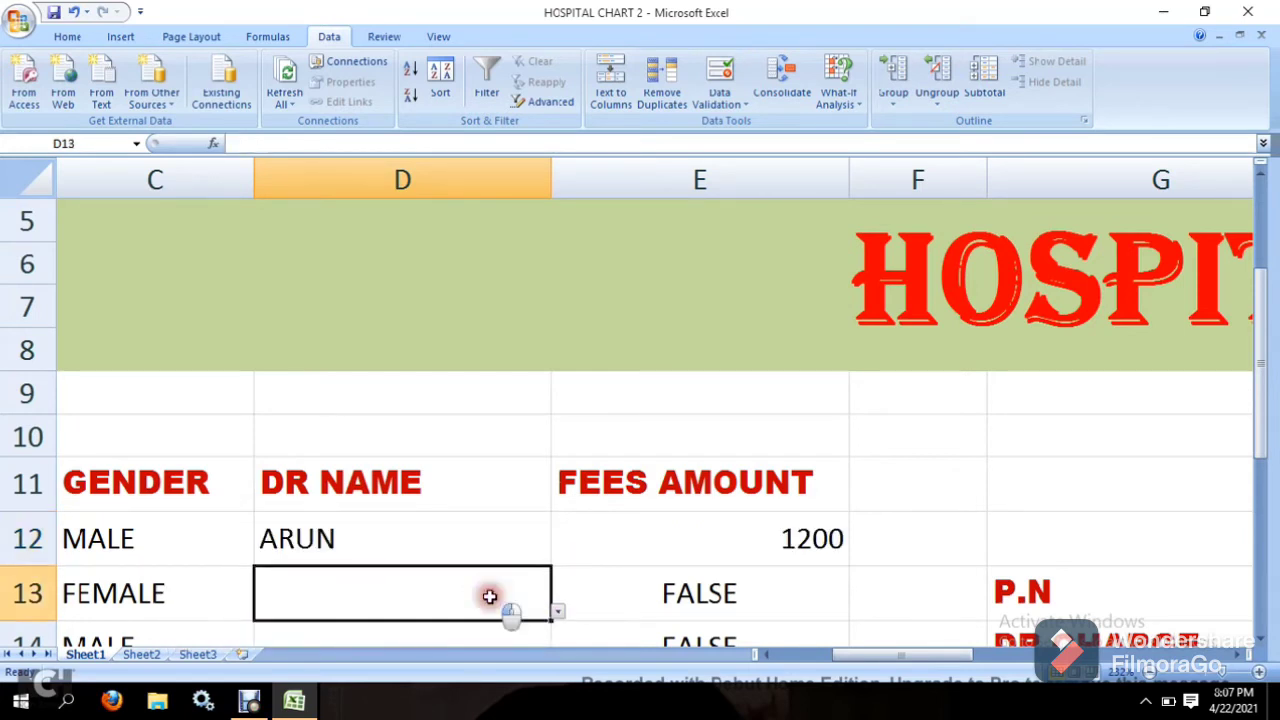
{"action": "left_click", "coordinate": [559, 614]}
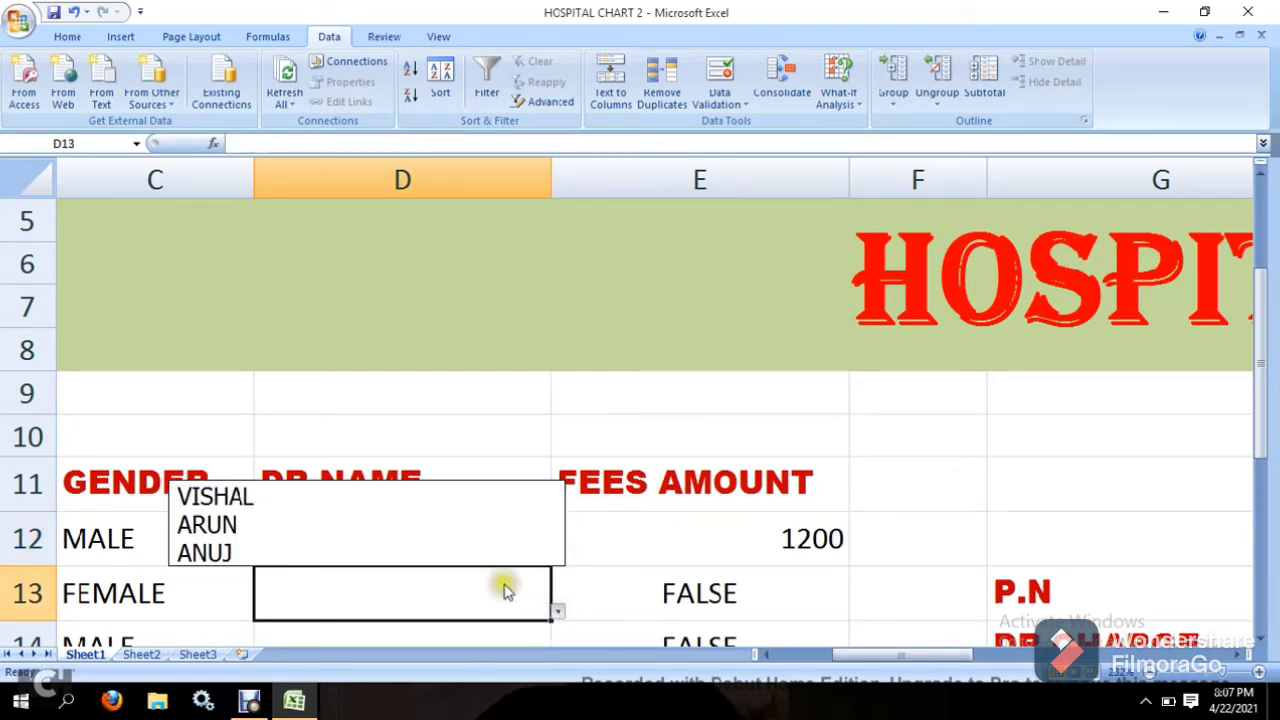
{"action": "left_click", "coordinate": [406, 555]}
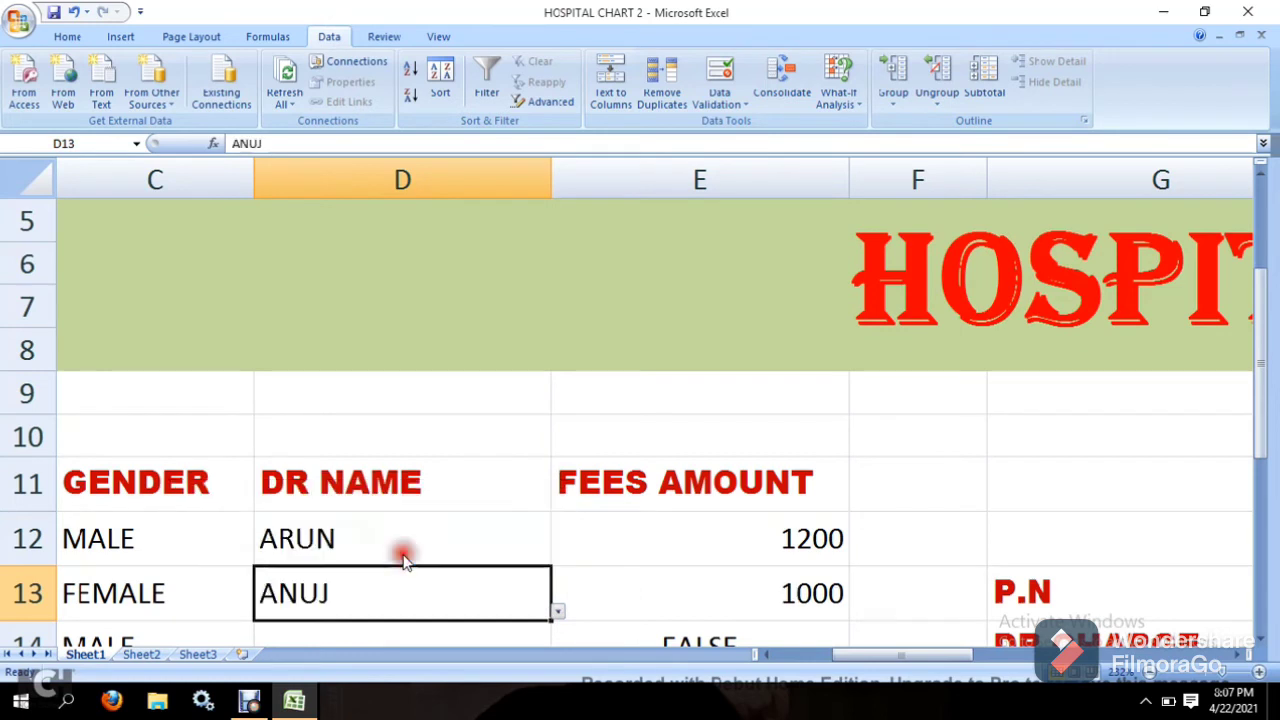
Step: Assign the first listed doctor to the third patient's DR NAME cell, D14
{"action": "left_click", "coordinate": [471, 633]}
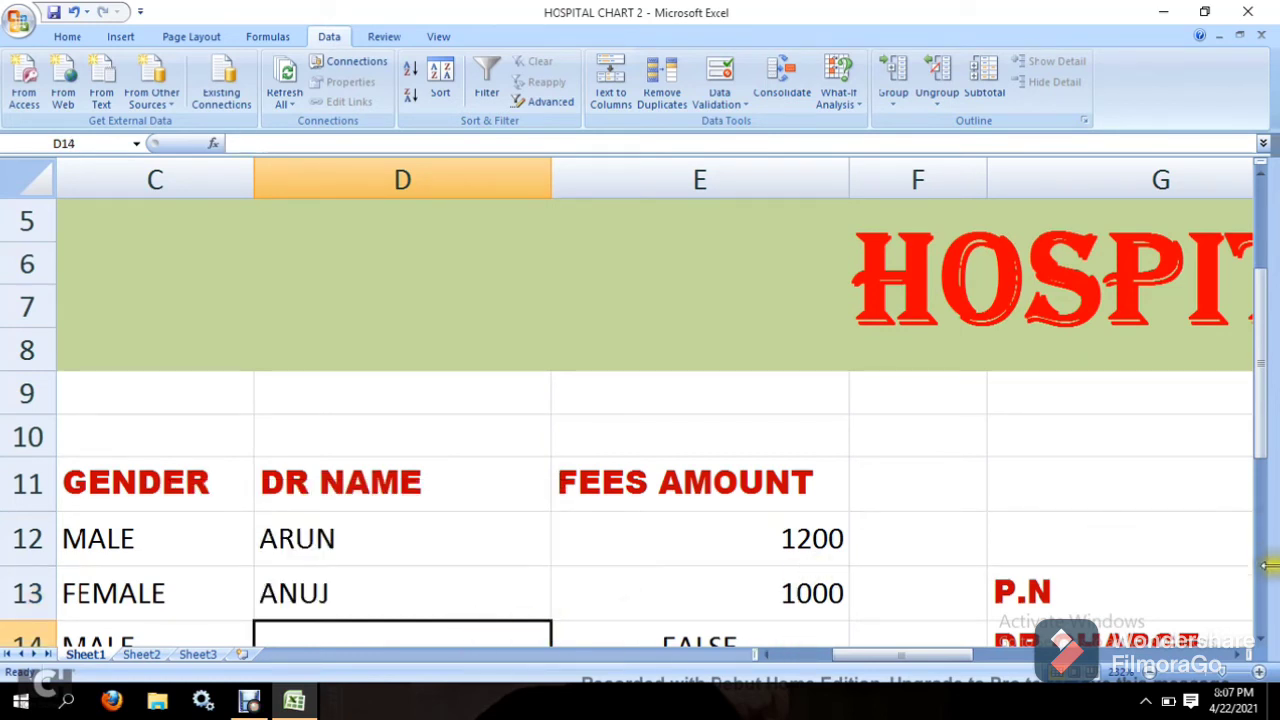
{"action": "left_click", "coordinate": [1261, 640]}
{"action": "left_click", "coordinate": [1261, 640]}
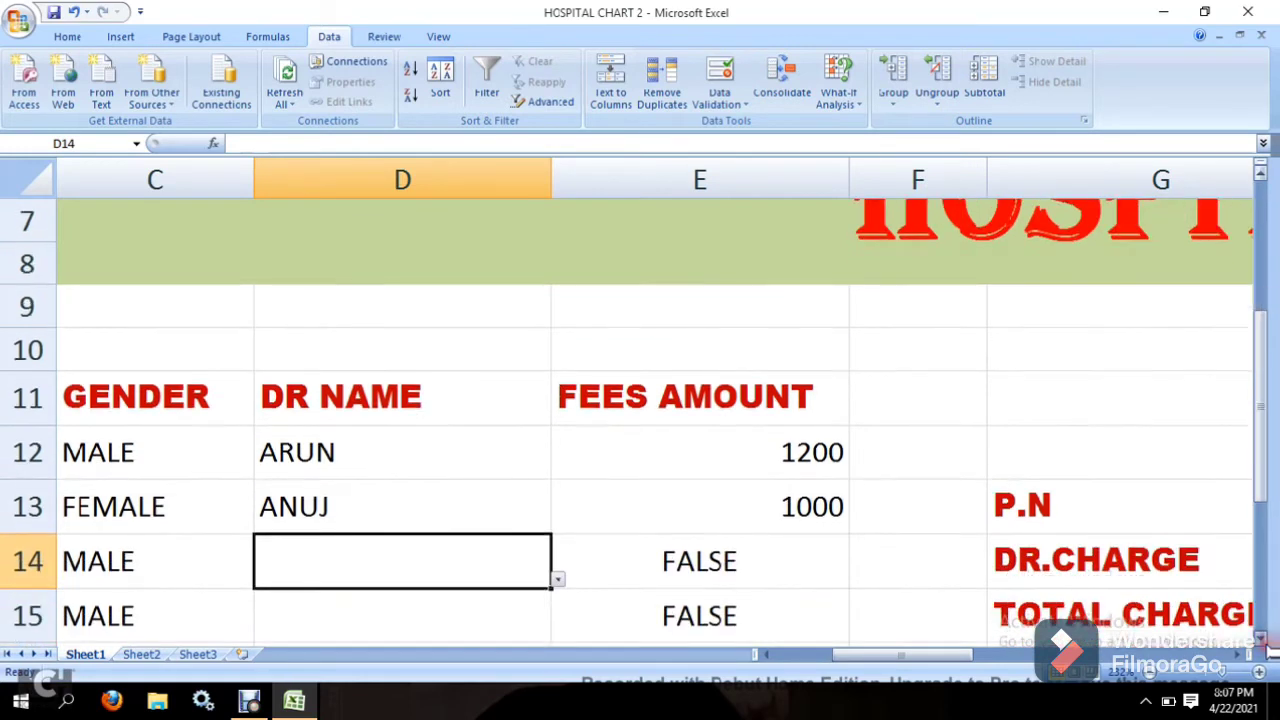
{"action": "left_click", "coordinate": [1261, 640]}
{"action": "left_click", "coordinate": [1261, 640]}
{"action": "left_click", "coordinate": [1261, 640]}
{"action": "left_click", "coordinate": [1261, 640]}
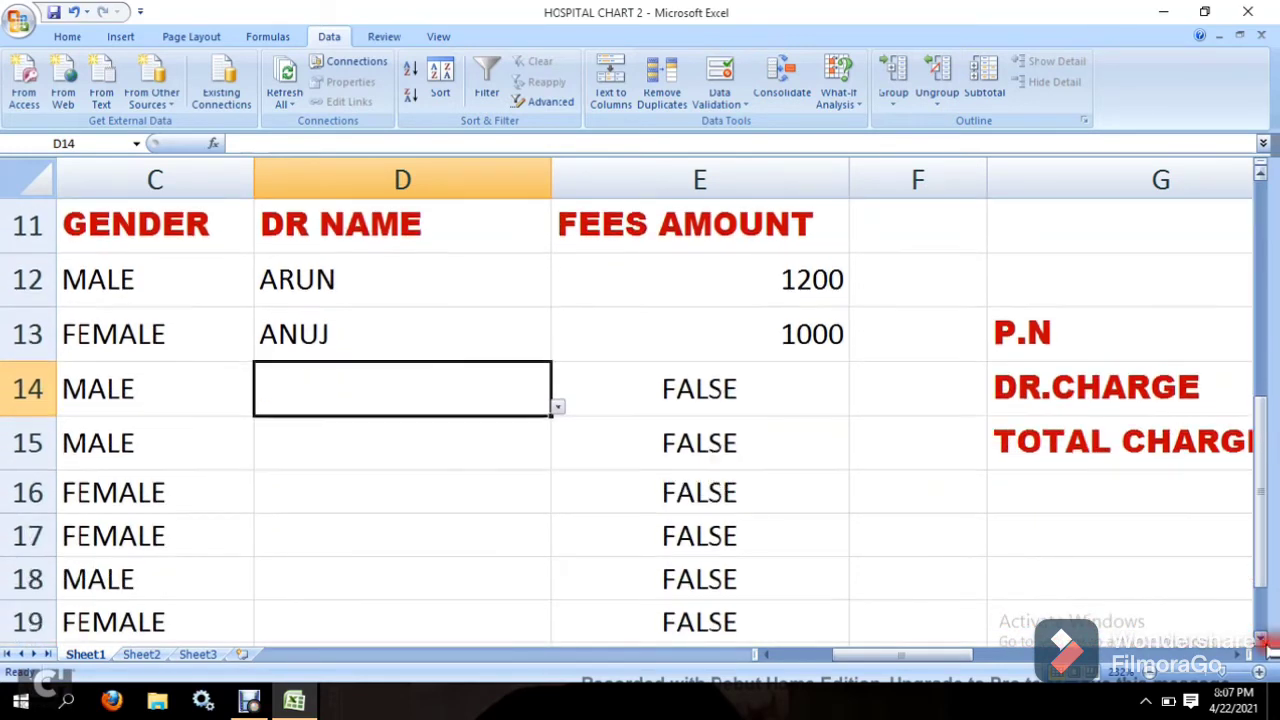
{"action": "left_click", "coordinate": [557, 407]}
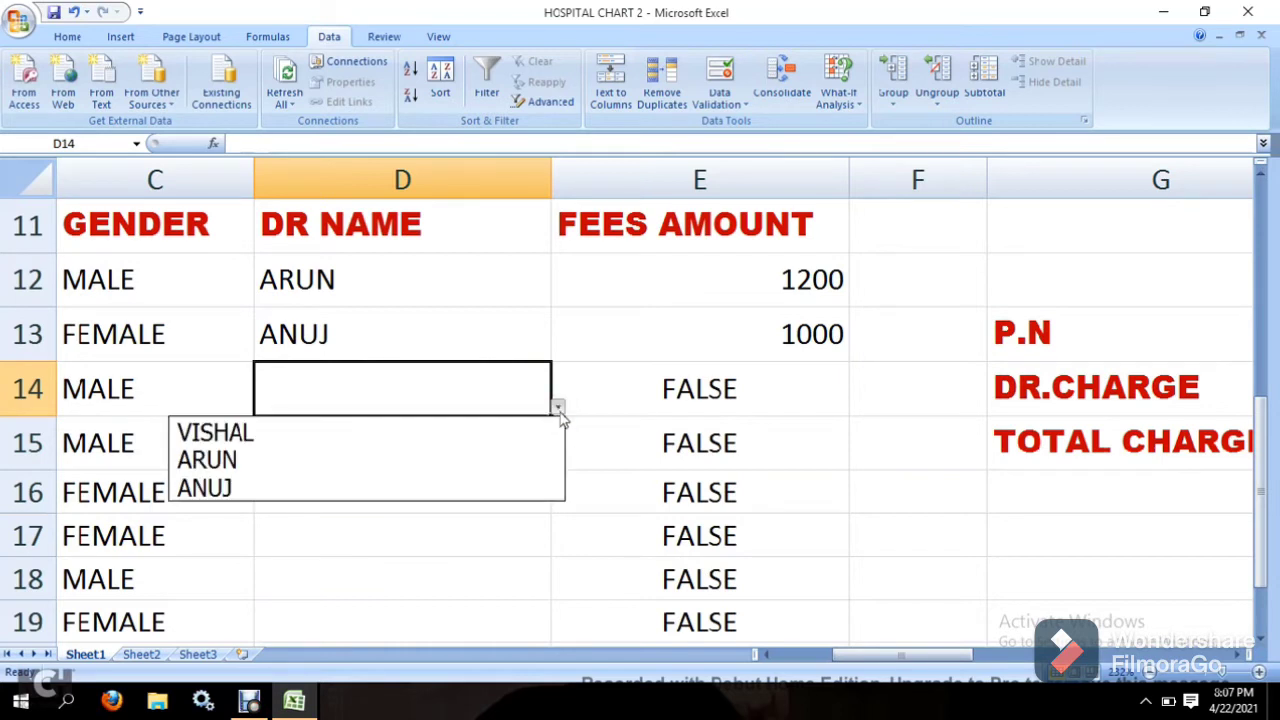
{"action": "left_click", "coordinate": [465, 447]}
Step: Choose the second listed doctor for the fourth patient in D15 and the first listed doctor for the fifth patient in D16
{"action": "left_click", "coordinate": [463, 442]}
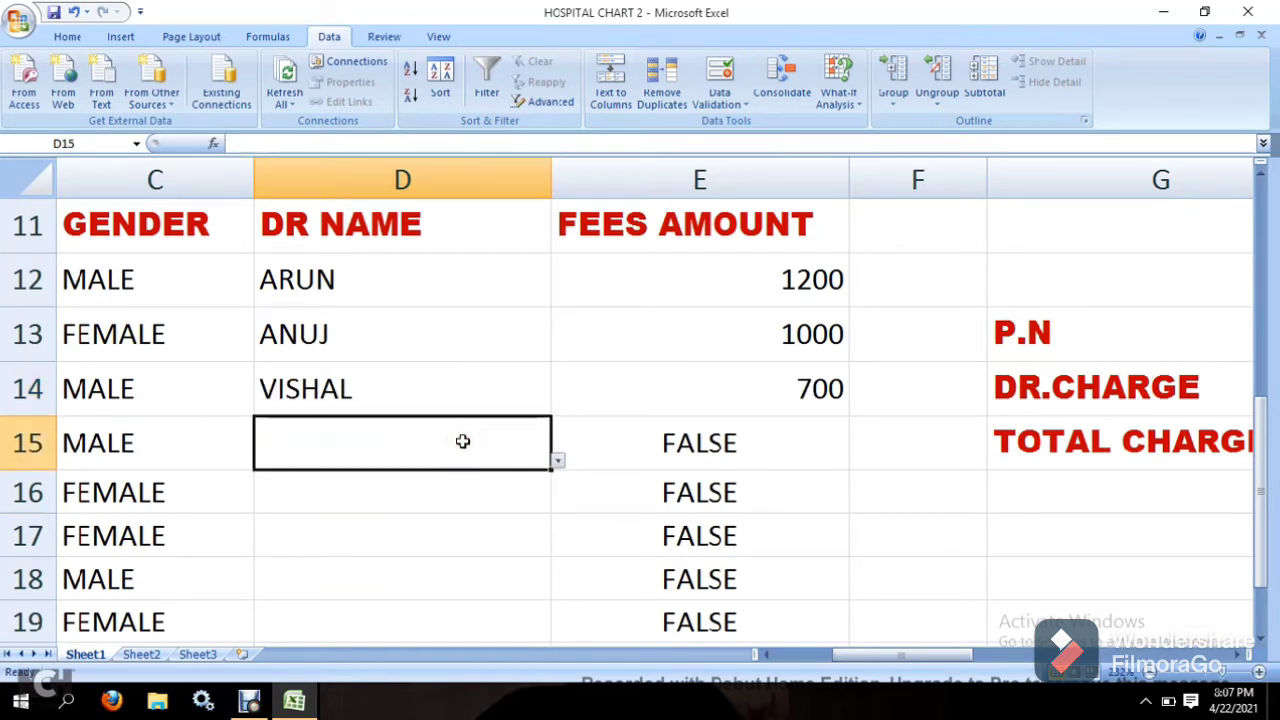
{"action": "left_click", "coordinate": [557, 462]}
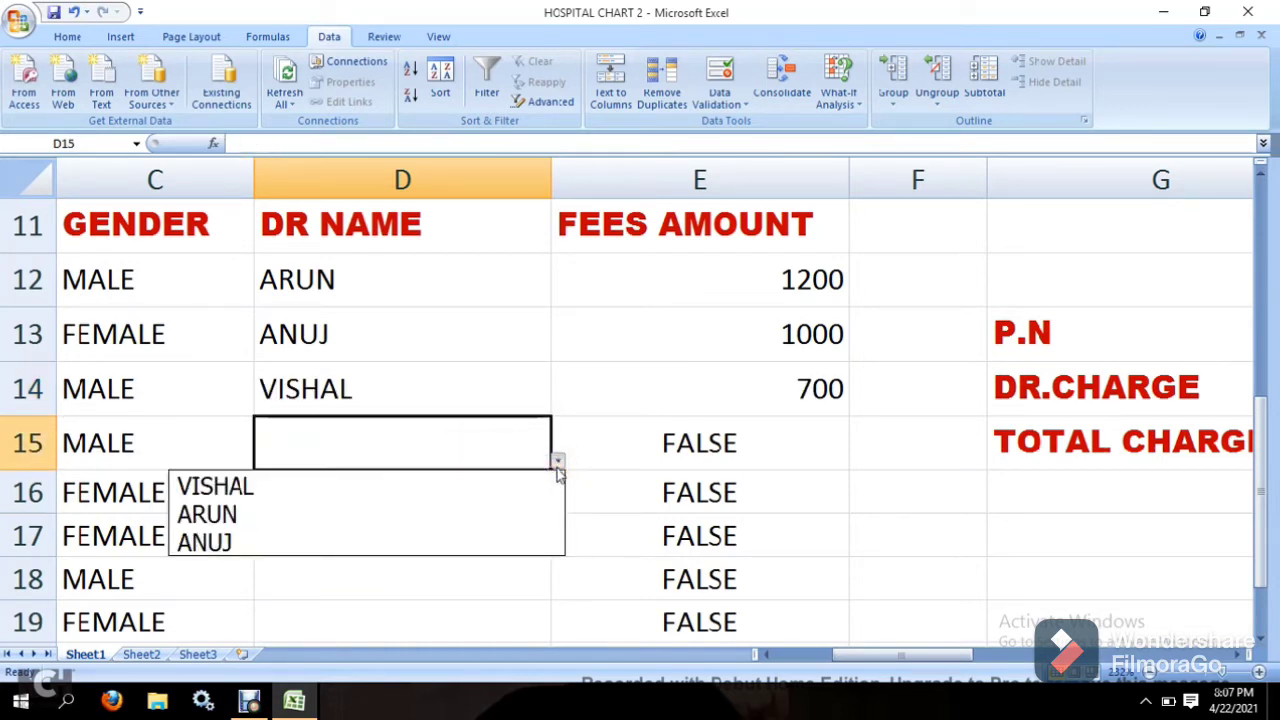
{"action": "left_click", "coordinate": [407, 512]}
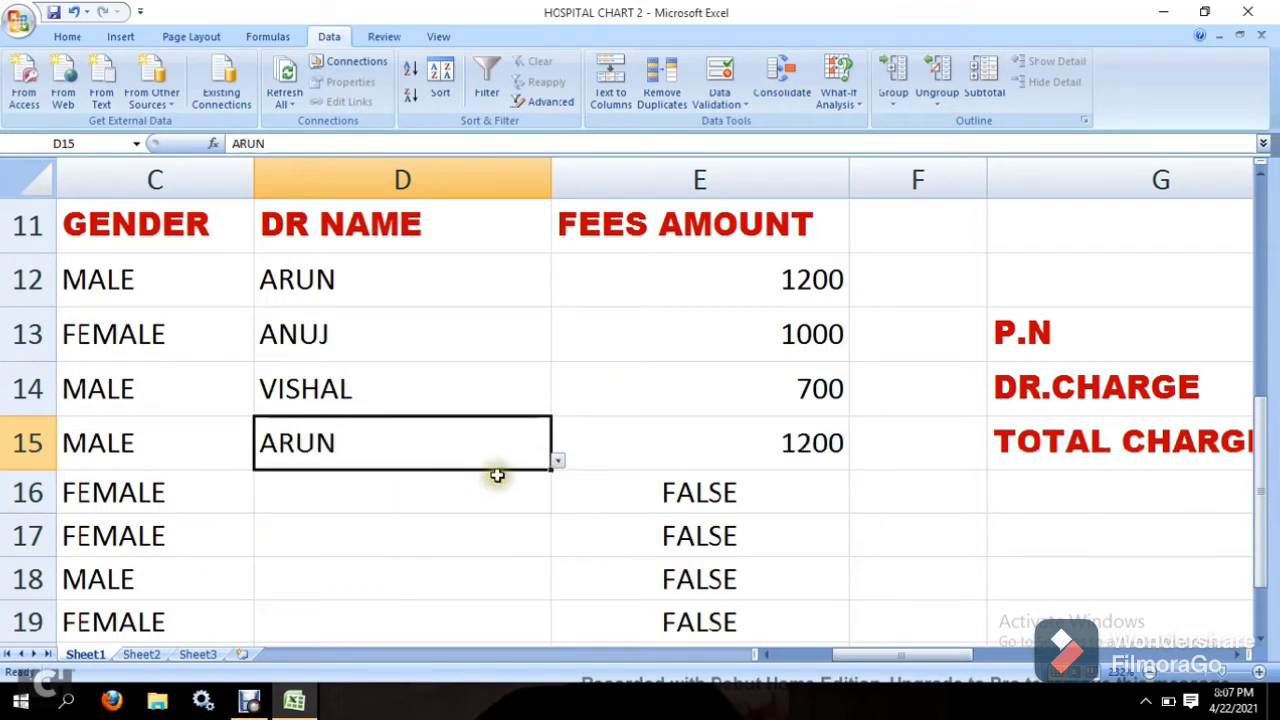
{"action": "left_click", "coordinate": [514, 492]}
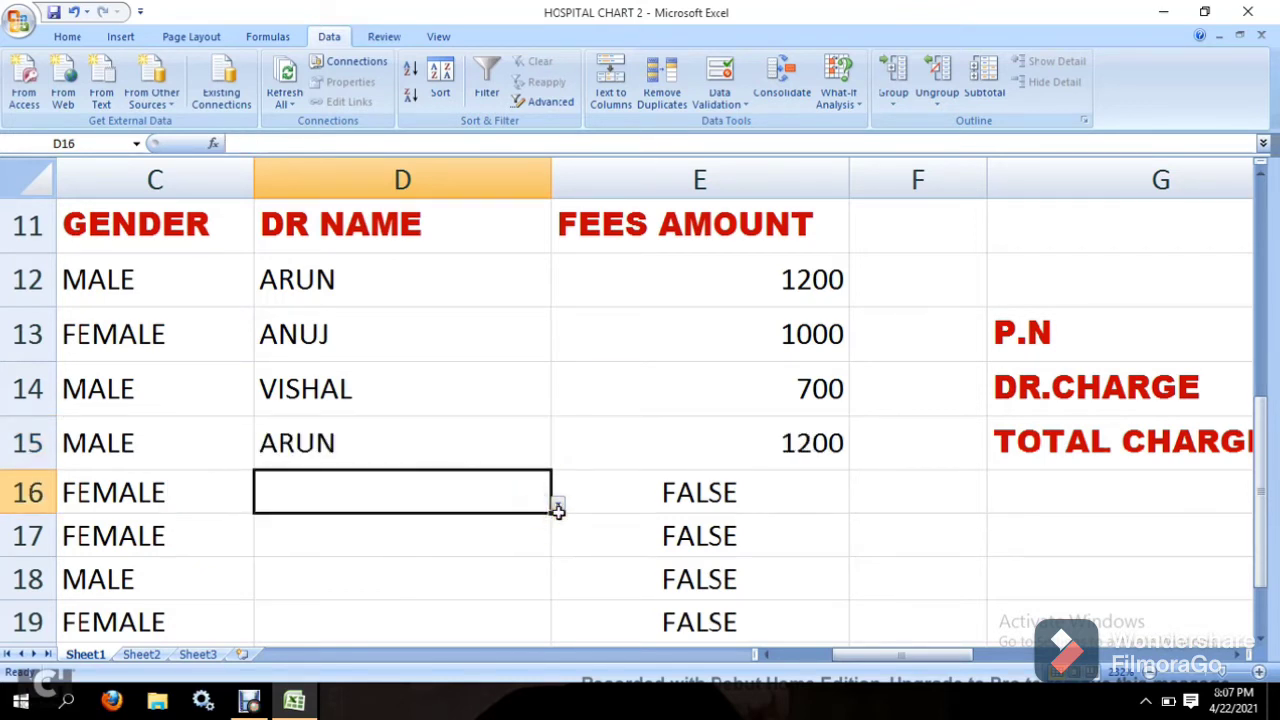
{"action": "left_click", "coordinate": [556, 505]}
{"action": "left_click", "coordinate": [450, 490]}
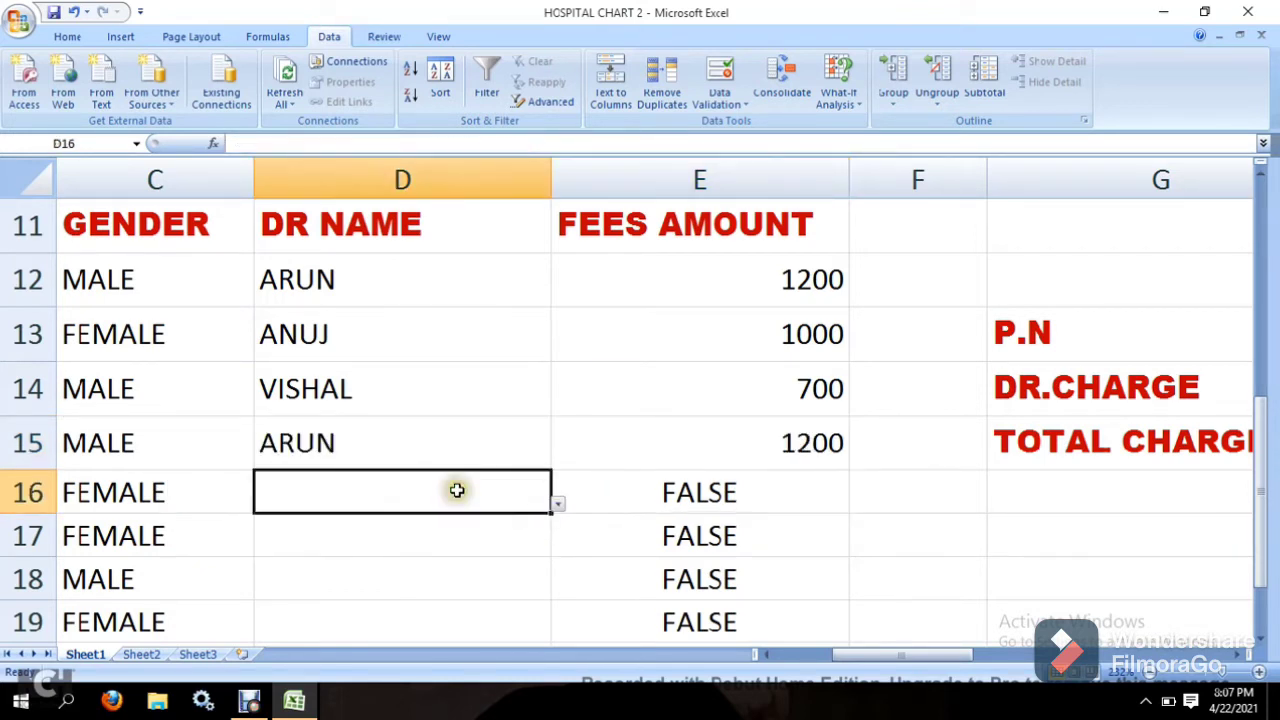
{"action": "left_click", "coordinate": [557, 506]}
{"action": "left_click", "coordinate": [415, 530]}
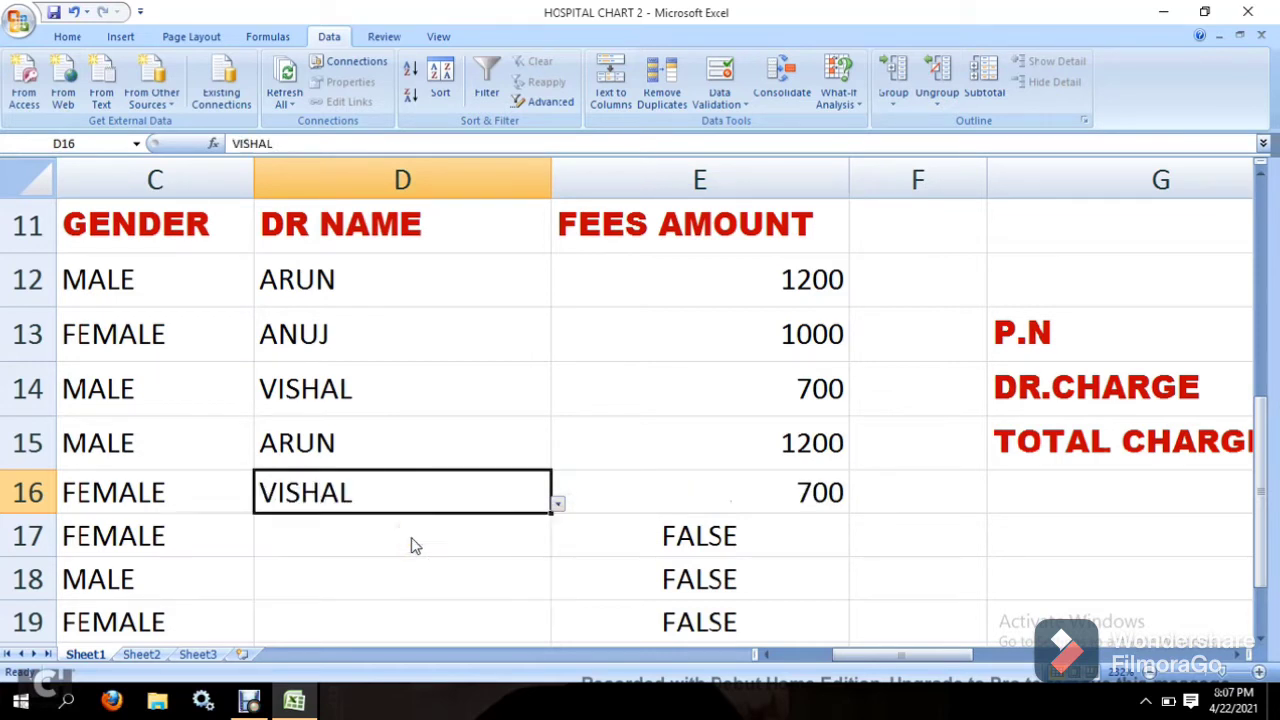
Step: Assign the first listed doctor to the sixth patient in D17 and the third listed doctor to the seventh patient in D18
{"action": "left_click", "coordinate": [414, 543]}
{"action": "left_click", "coordinate": [557, 548]}
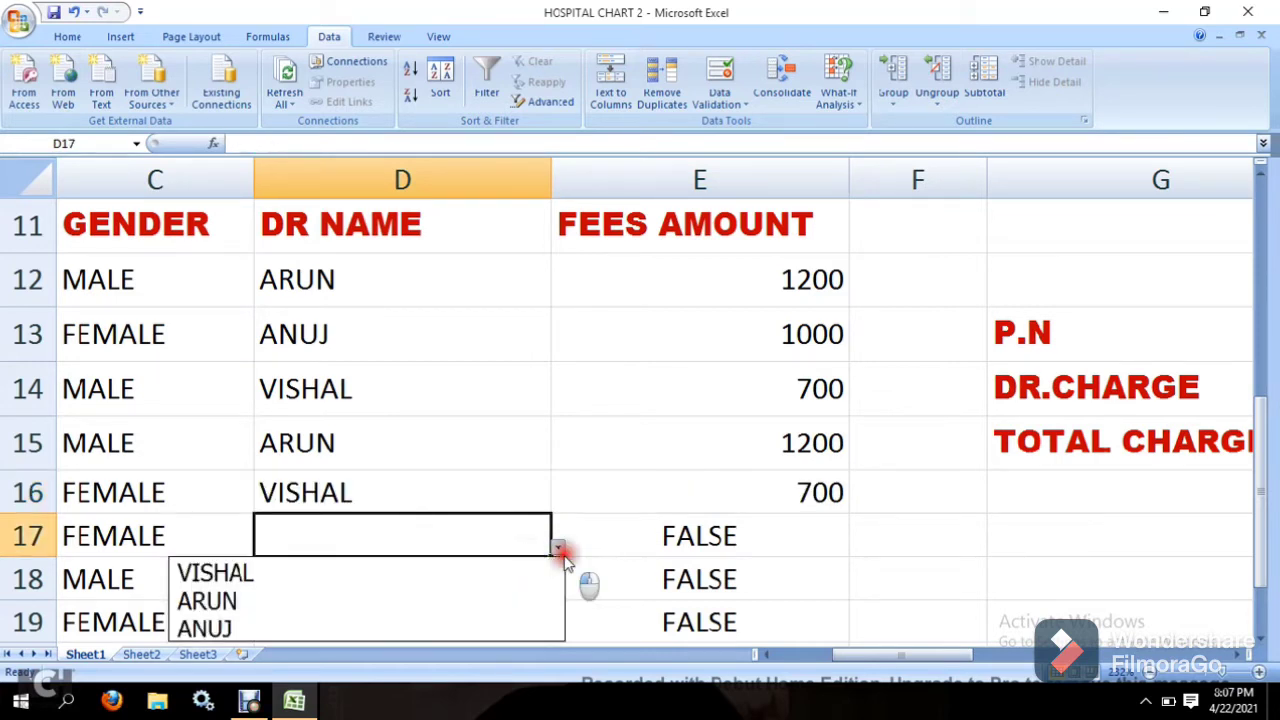
{"action": "left_click", "coordinate": [514, 575]}
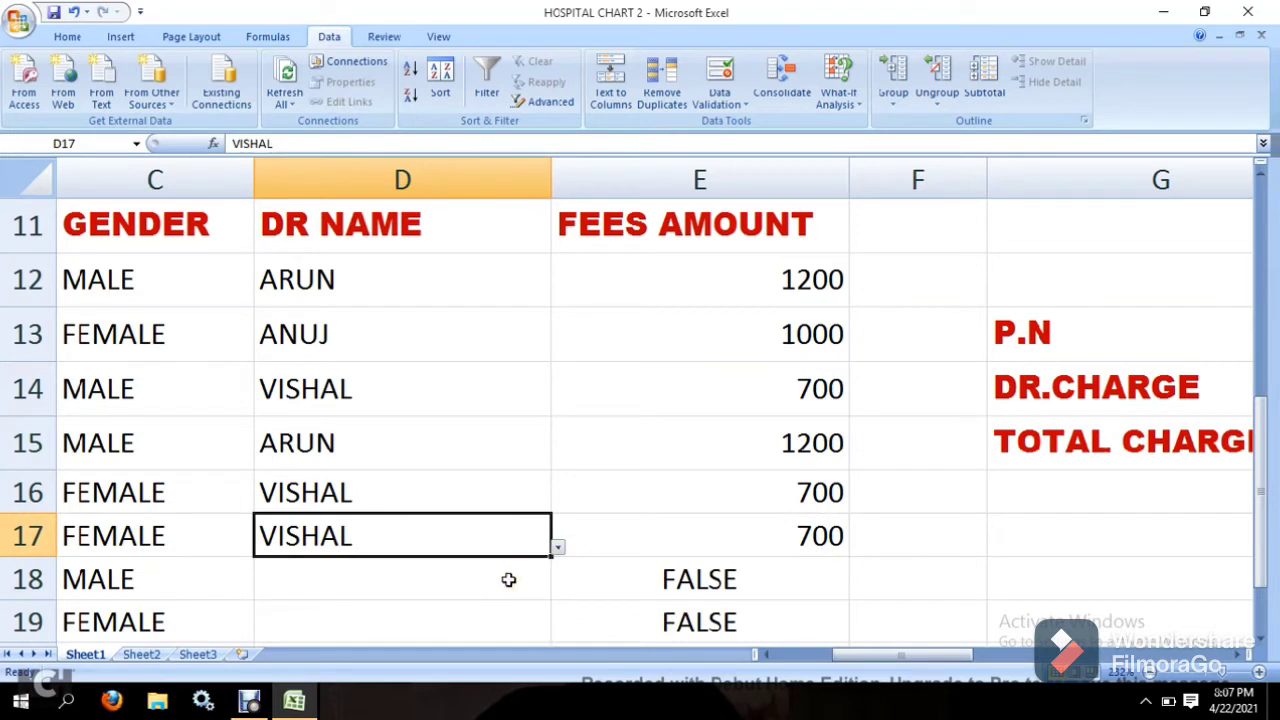
{"action": "left_click", "coordinate": [508, 580]}
{"action": "left_click", "coordinate": [557, 592]}
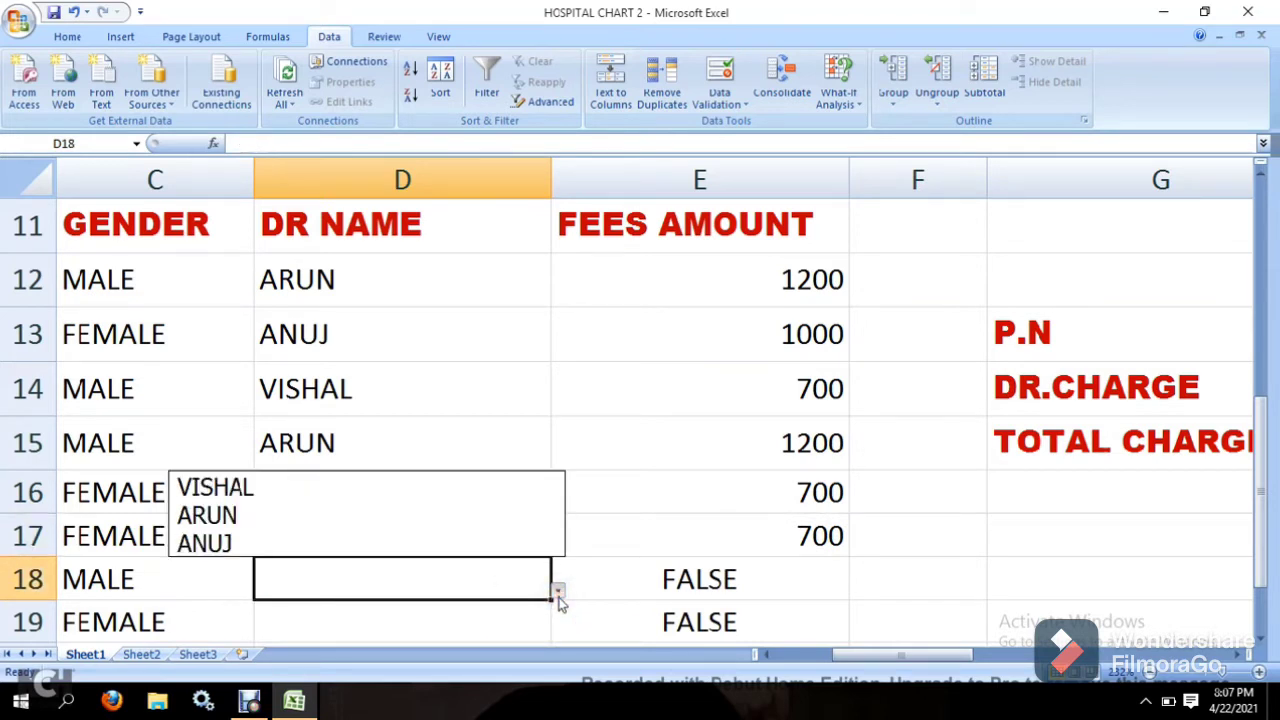
{"action": "left_click", "coordinate": [416, 540]}
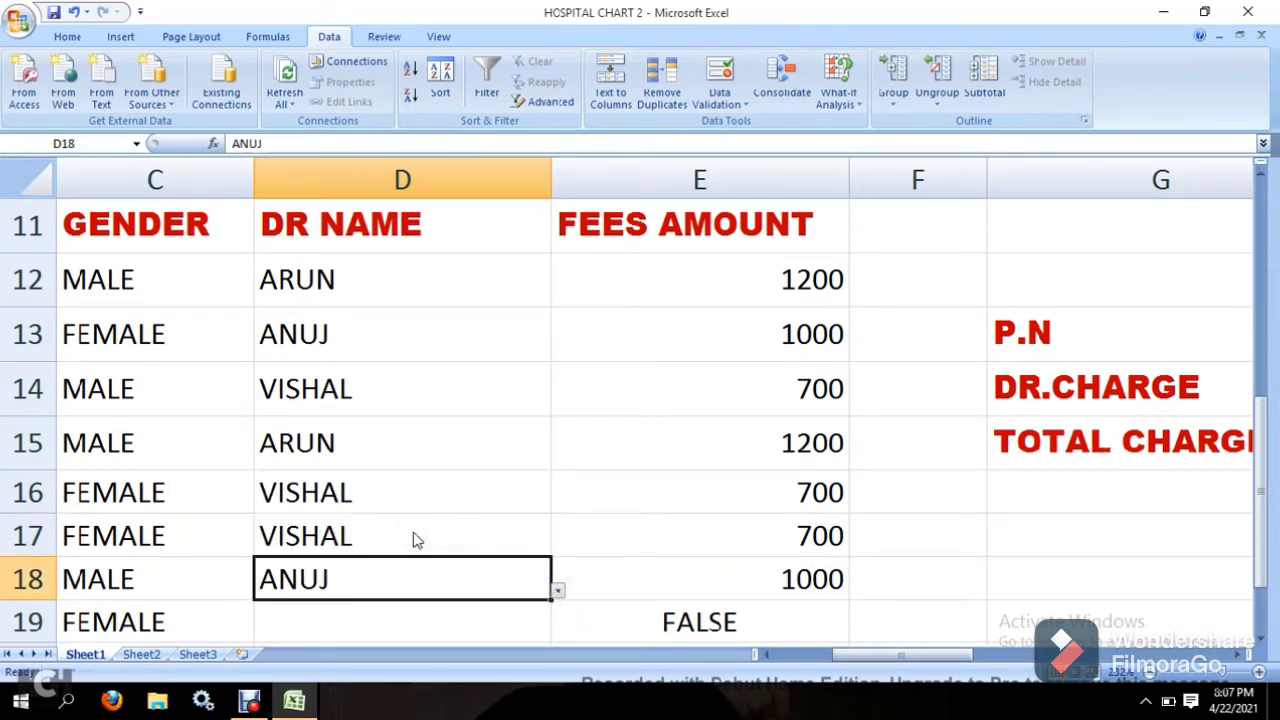
Step: Choose the second listed doctor for the eighth patient's DR NAME cell, D19
{"action": "left_click", "coordinate": [423, 616]}
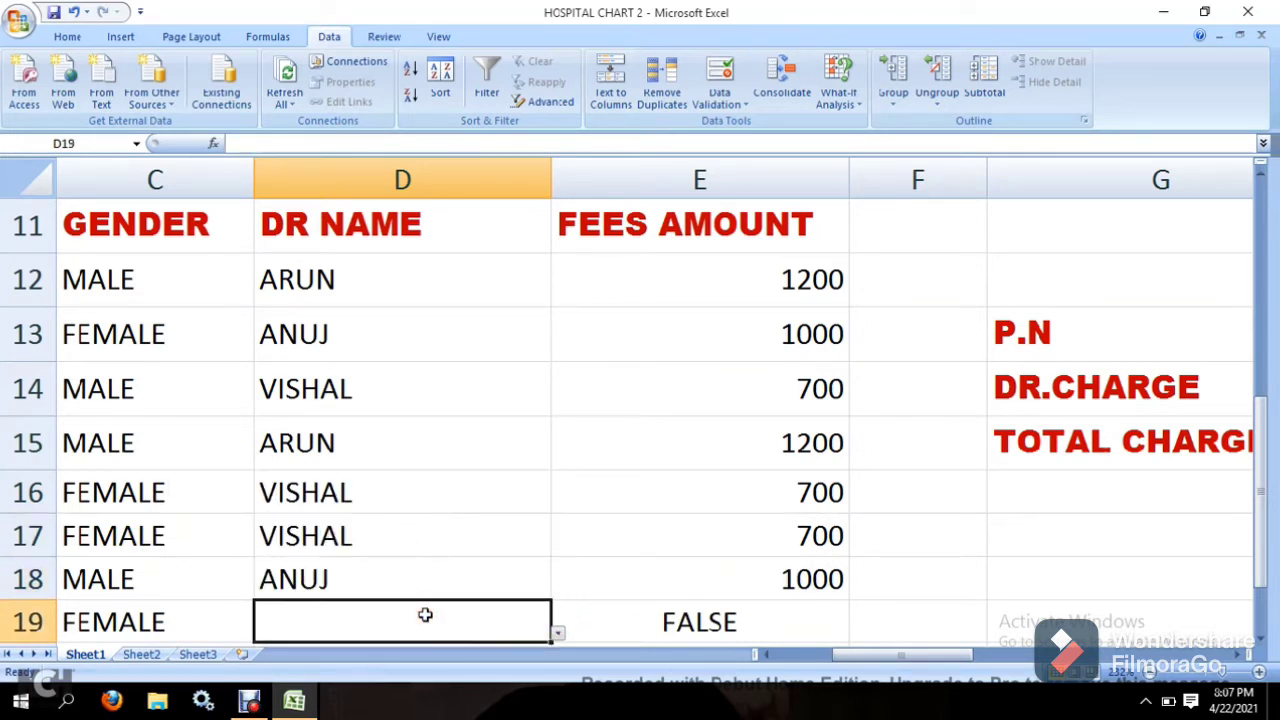
{"action": "left_click", "coordinate": [559, 635]}
{"action": "left_click", "coordinate": [492, 560]}
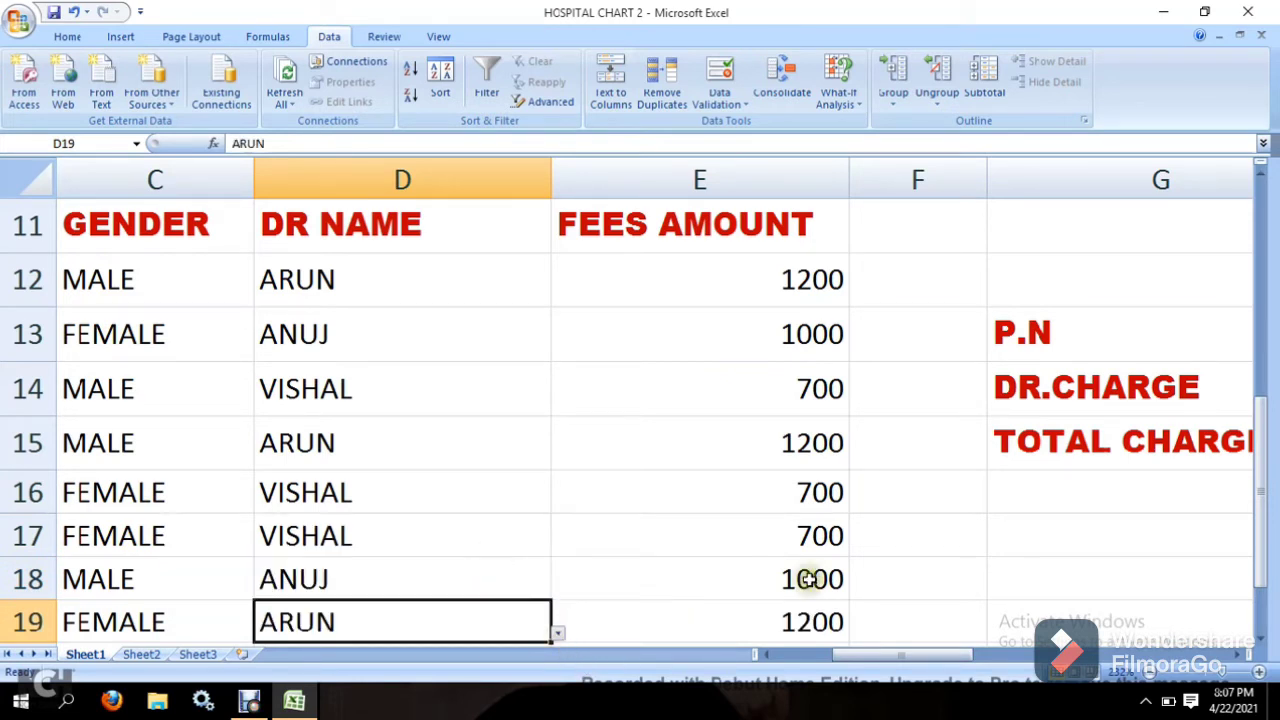
Step: Assign the first listed doctor to the ninth patient's DR NAME cell, D20
{"action": "left_click", "coordinate": [1262, 638]}
{"action": "left_click", "coordinate": [1262, 640]}
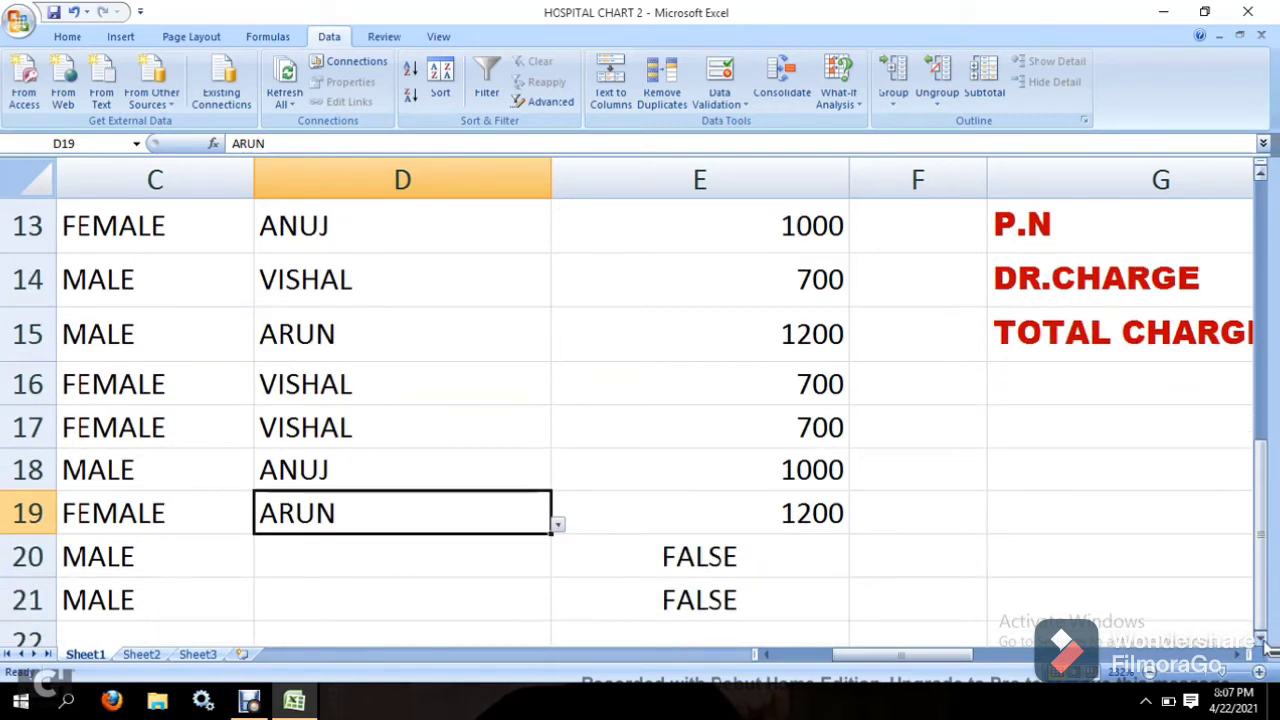
{"action": "left_click", "coordinate": [1262, 640]}
{"action": "left_click", "coordinate": [367, 517]}
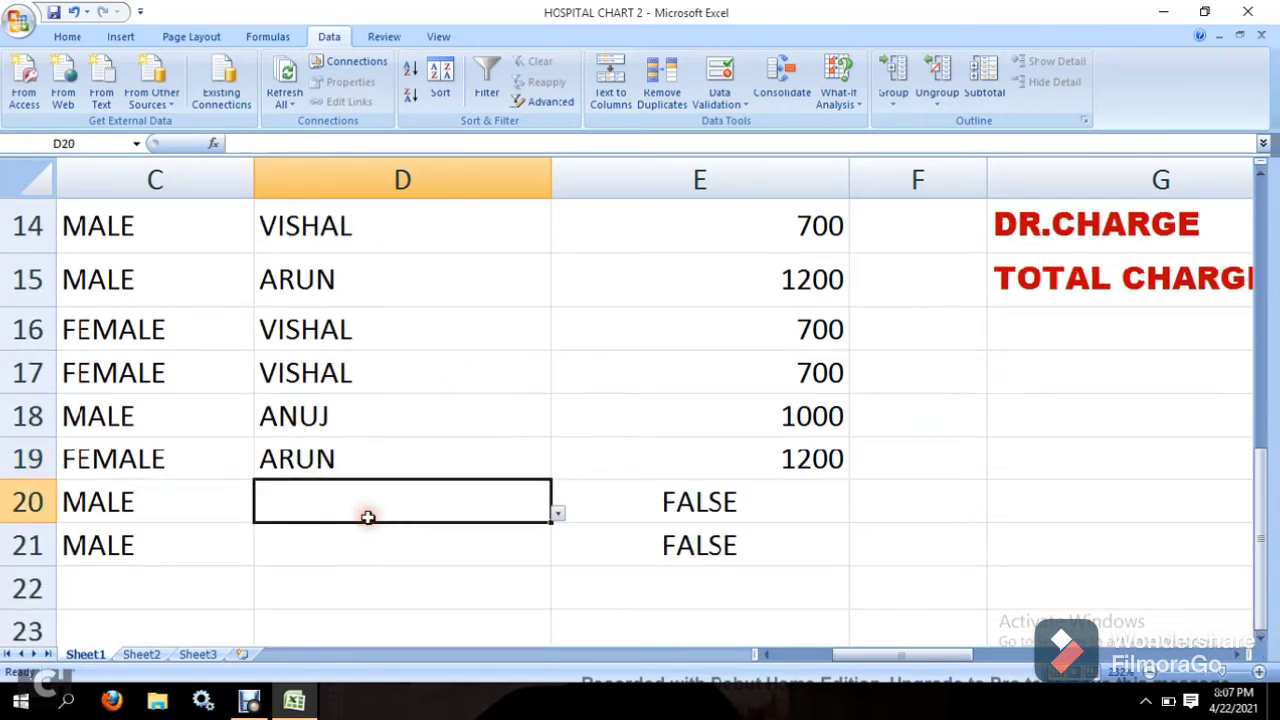
{"action": "left_click", "coordinate": [565, 513]}
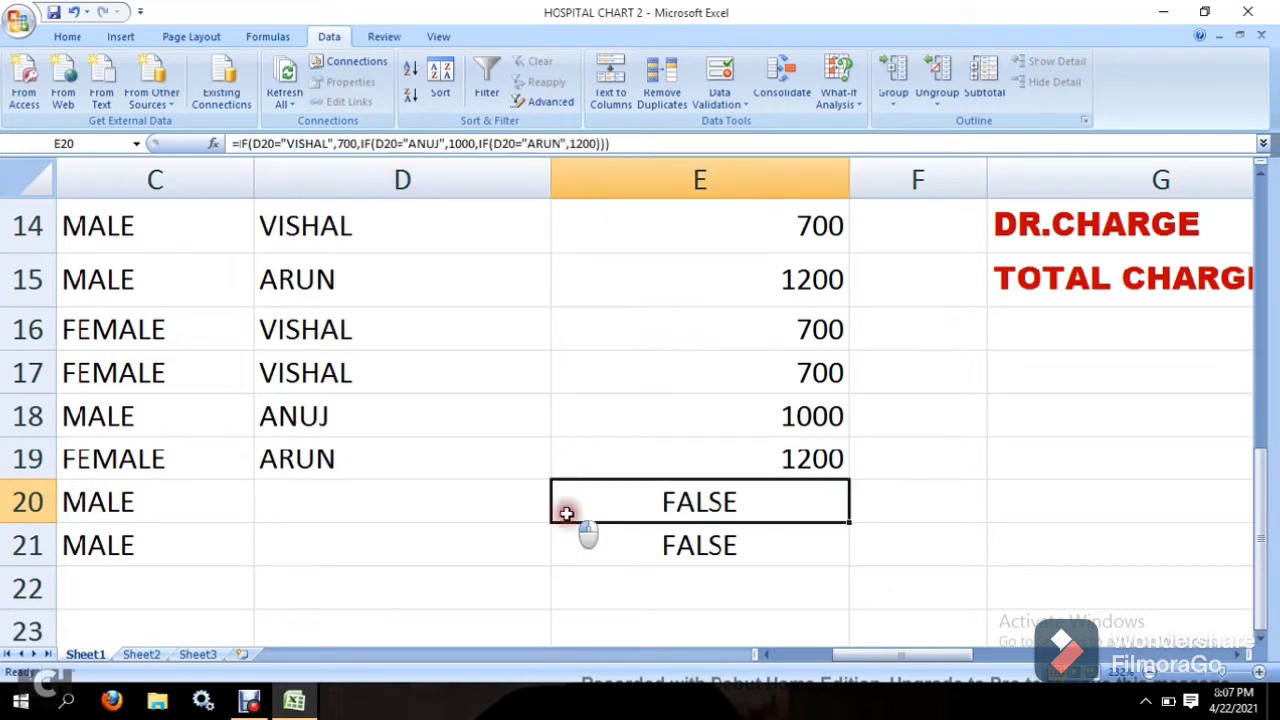
{"action": "left_click", "coordinate": [406, 501]}
{"action": "left_click", "coordinate": [557, 514]}
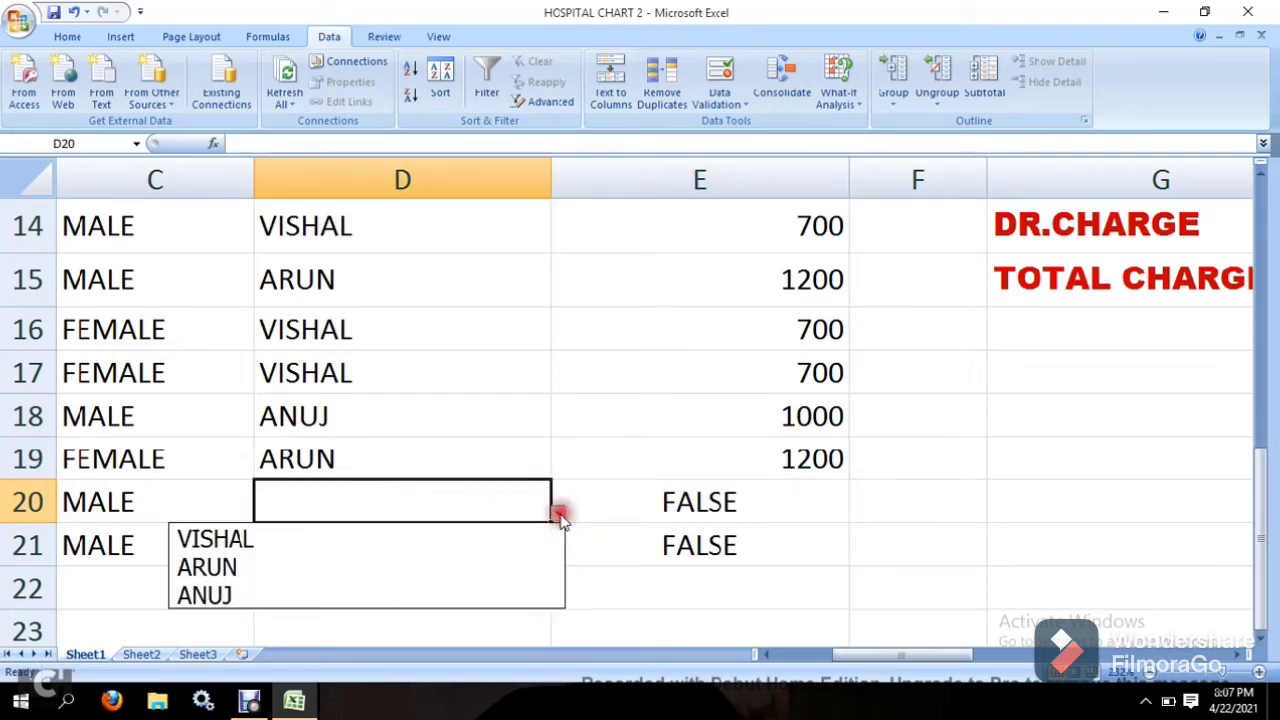
{"action": "left_click", "coordinate": [496, 527]}
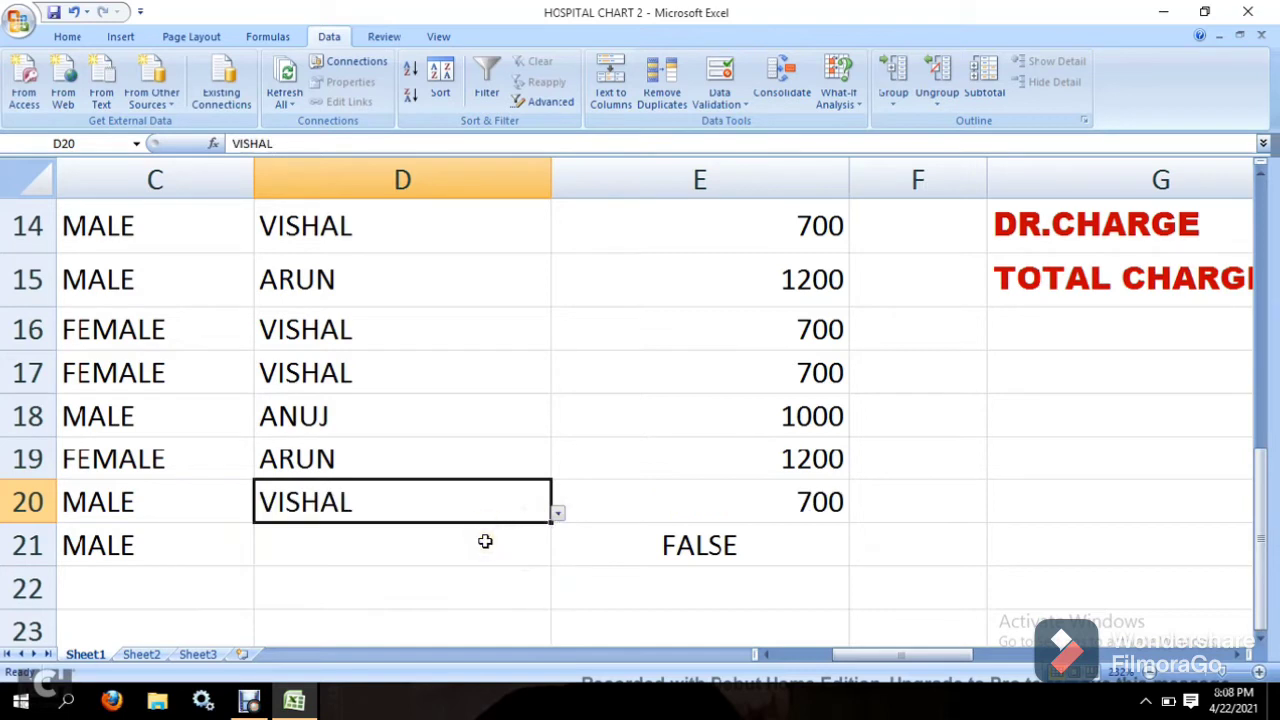
Step: Fill the tenth patient's DR NAME cell, D21, with the second listed doctor
{"action": "left_click", "coordinate": [485, 541]}
{"action": "left_click", "coordinate": [558, 557]}
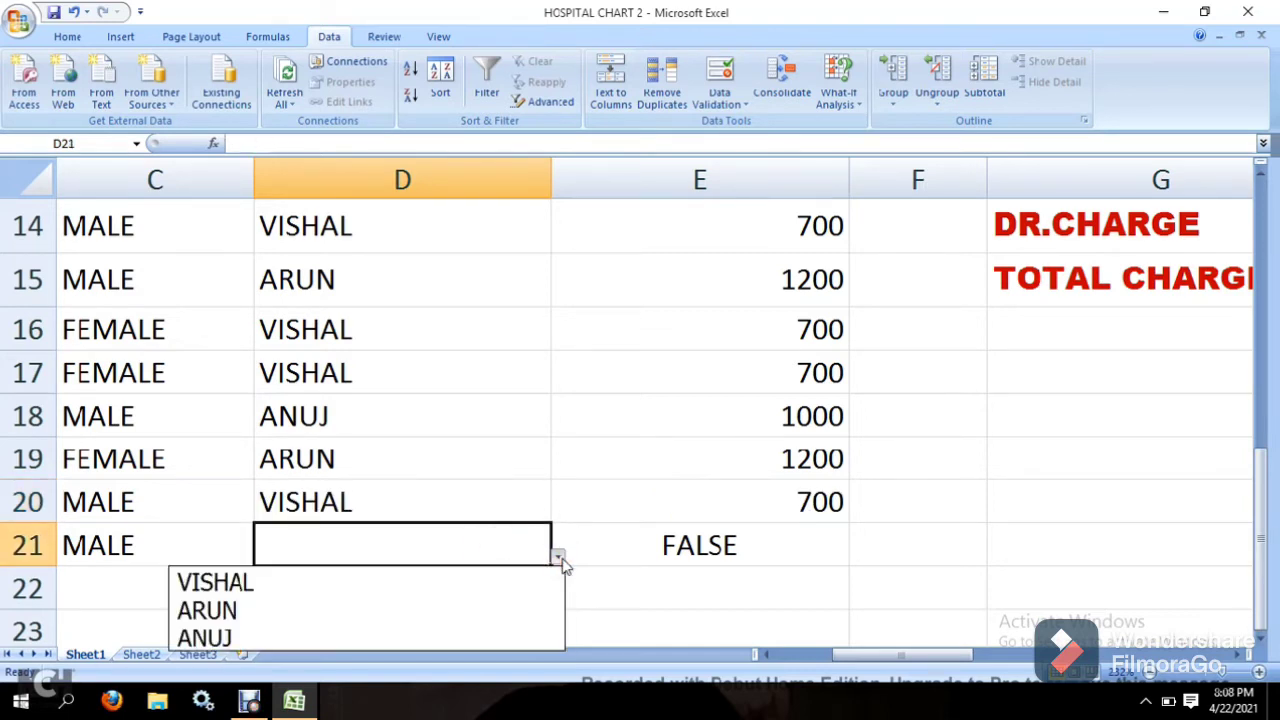
{"action": "left_click", "coordinate": [456, 603]}
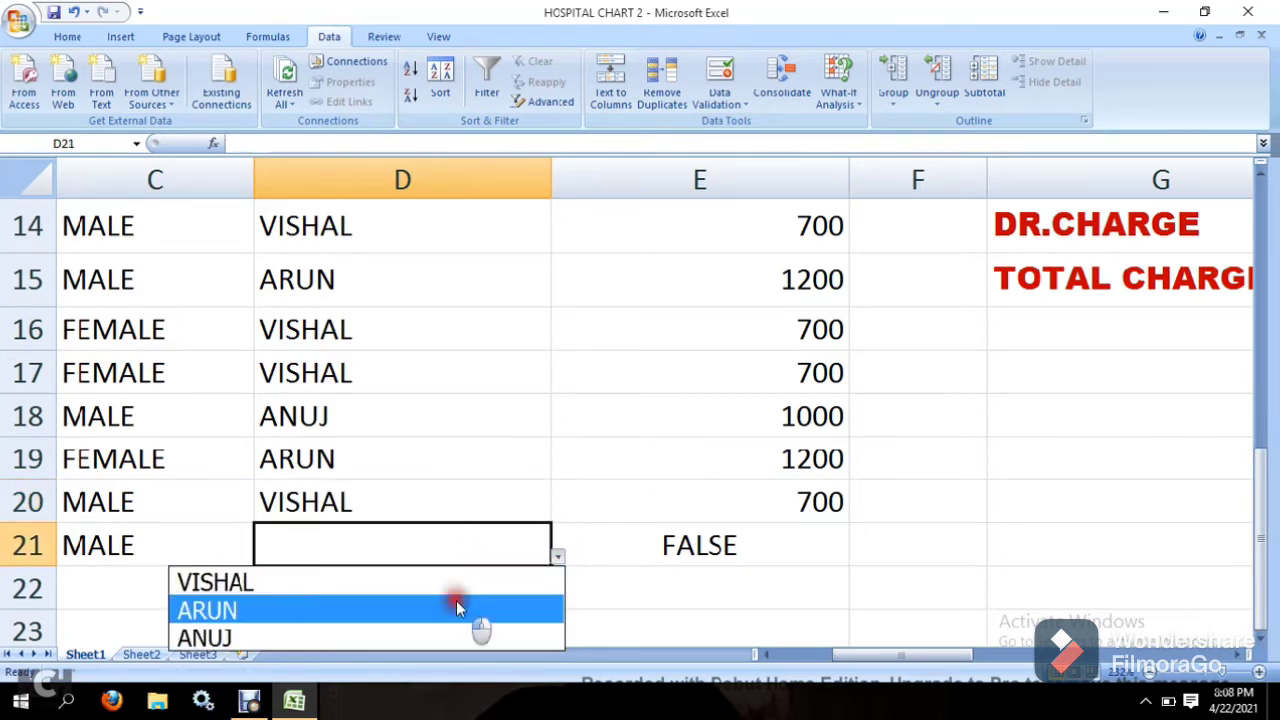
{"action": "left_click", "coordinate": [982, 558]}
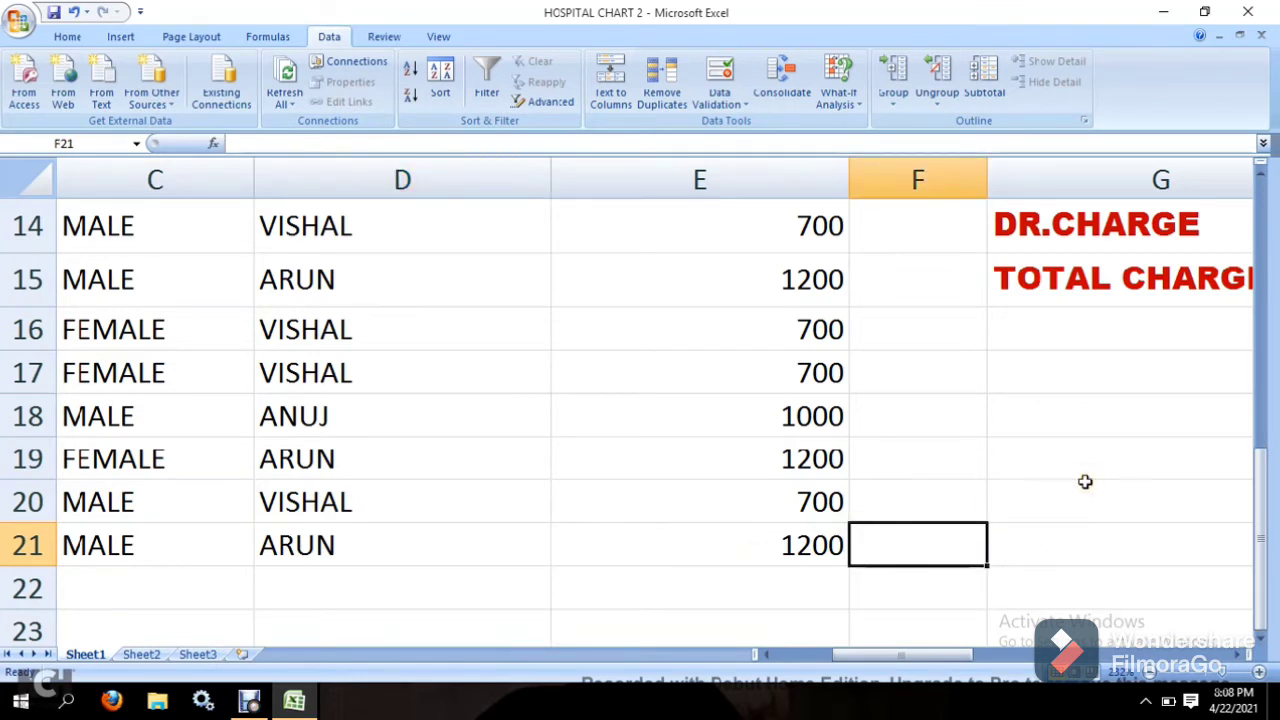
{"action": "left_click", "coordinate": [1025, 460]}
{"action": "left_click", "coordinate": [1151, 494]}
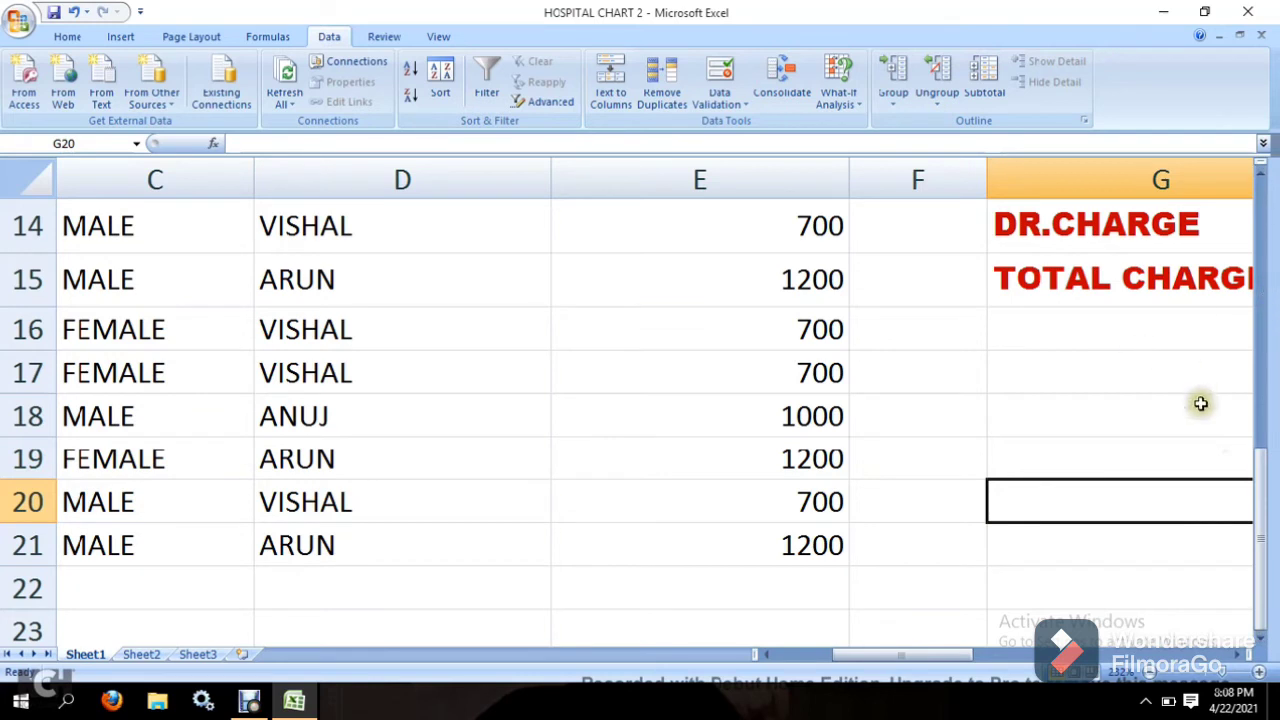
{"action": "left_click", "coordinate": [1159, 331]}
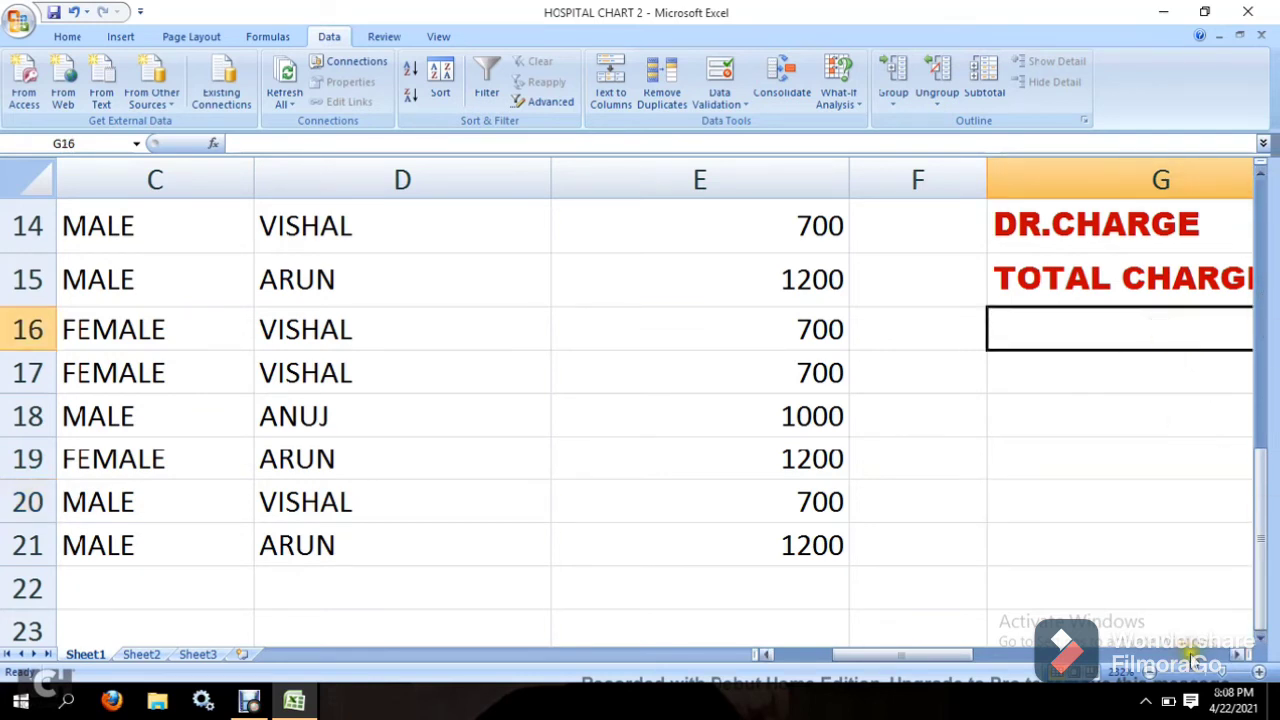
Step: Start a COUNTIF formula in cell H13, the first consultant's P.N cell, with the DR NAME entries D12:D21 as its range
{"action": "left_click", "coordinate": [1237, 656]}
{"action": "left_click", "coordinate": [1237, 656]}
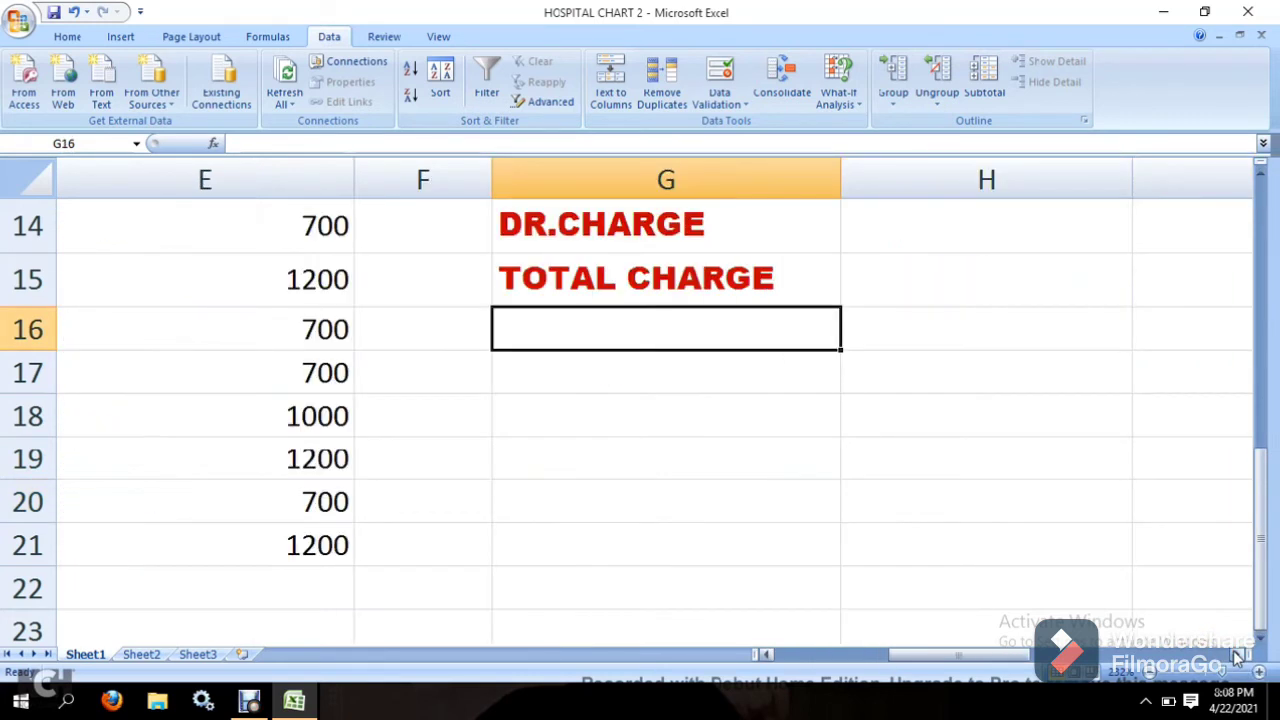
{"action": "left_click", "coordinate": [1237, 656]}
{"action": "left_click", "coordinate": [1262, 173]}
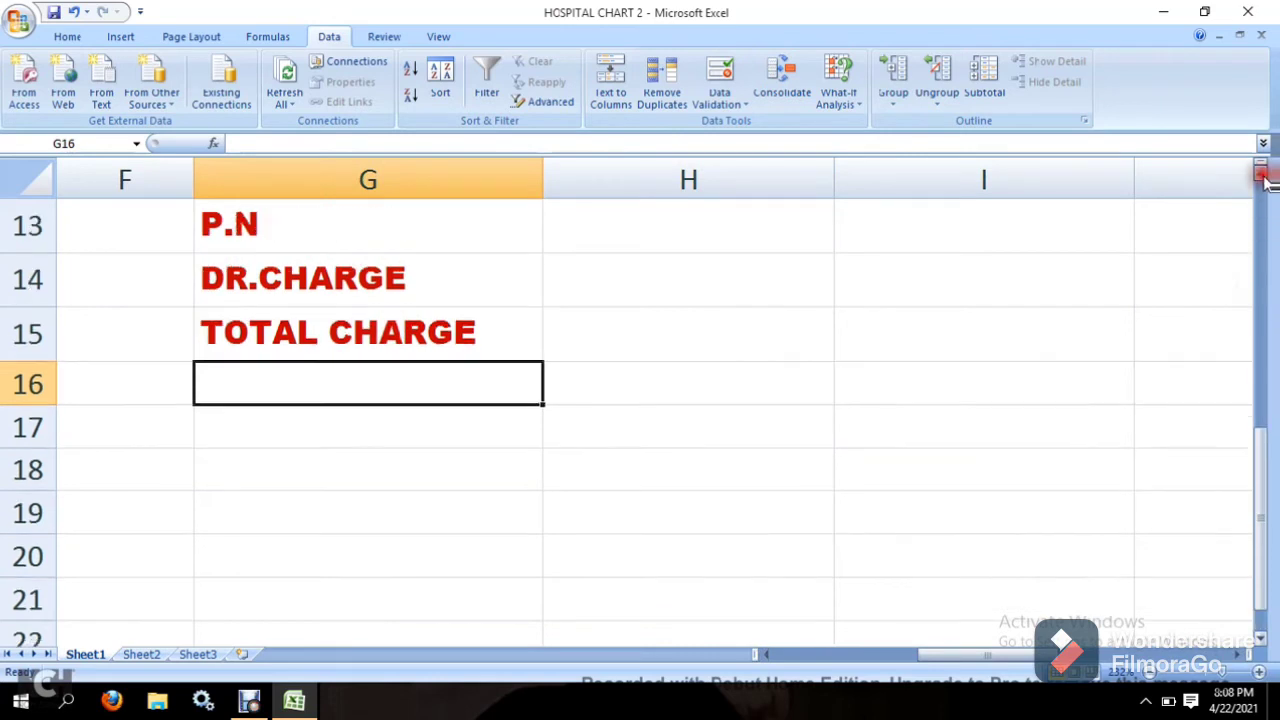
{"action": "left_click", "coordinate": [1262, 173]}
{"action": "left_click", "coordinate": [1262, 173]}
{"action": "left_click", "coordinate": [1262, 173]}
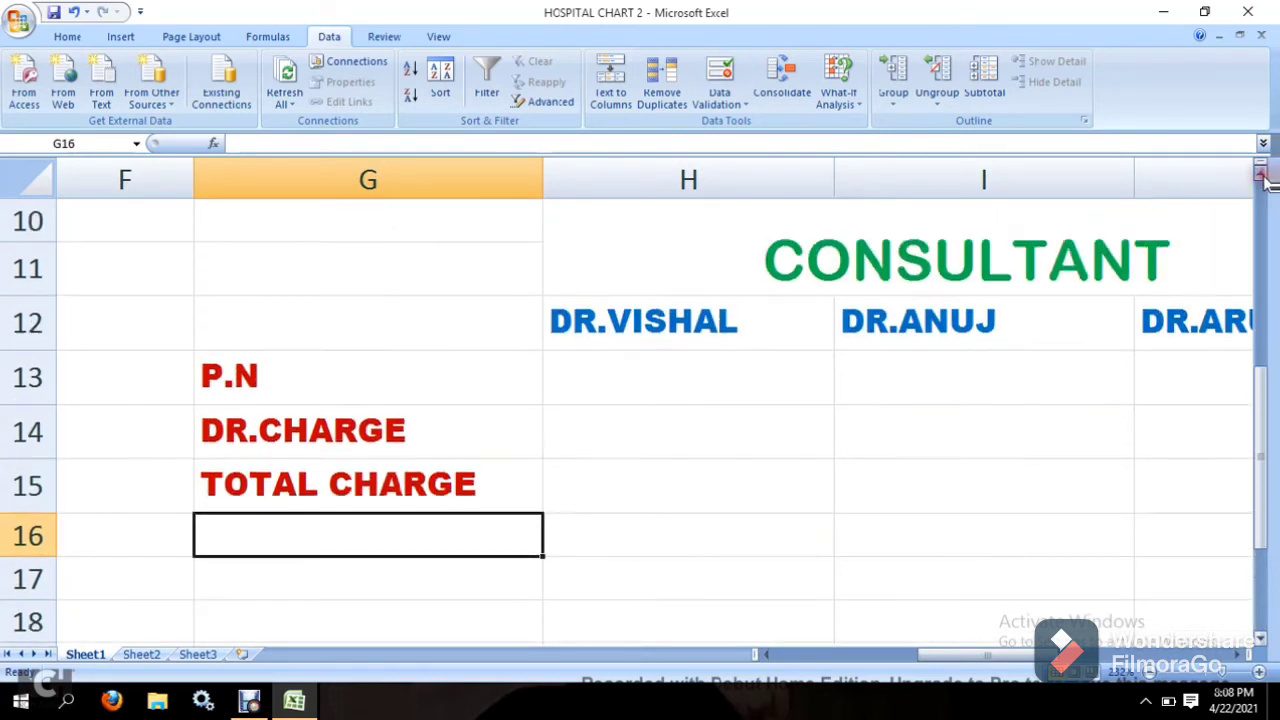
{"action": "left_click", "coordinate": [740, 325]}
{"action": "left_click", "coordinate": [703, 367]}
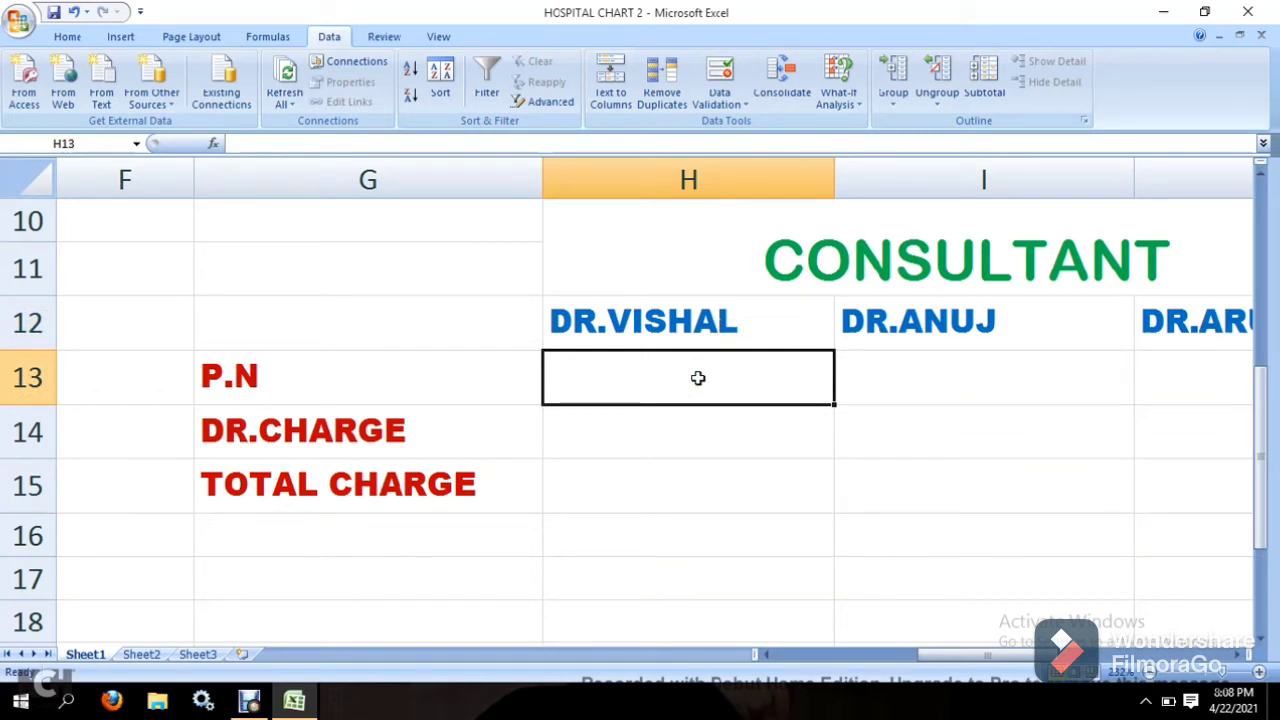
{"action": "type", "text": "="}
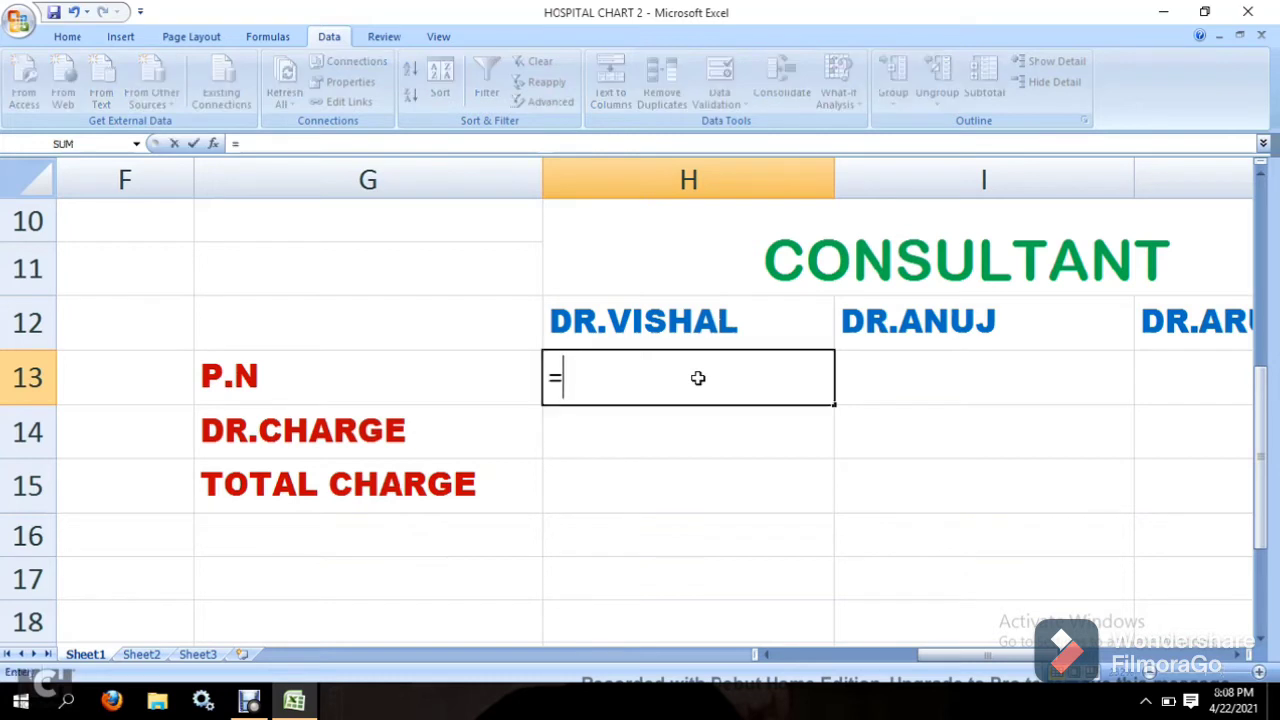
{"action": "type", "text": "CO"}
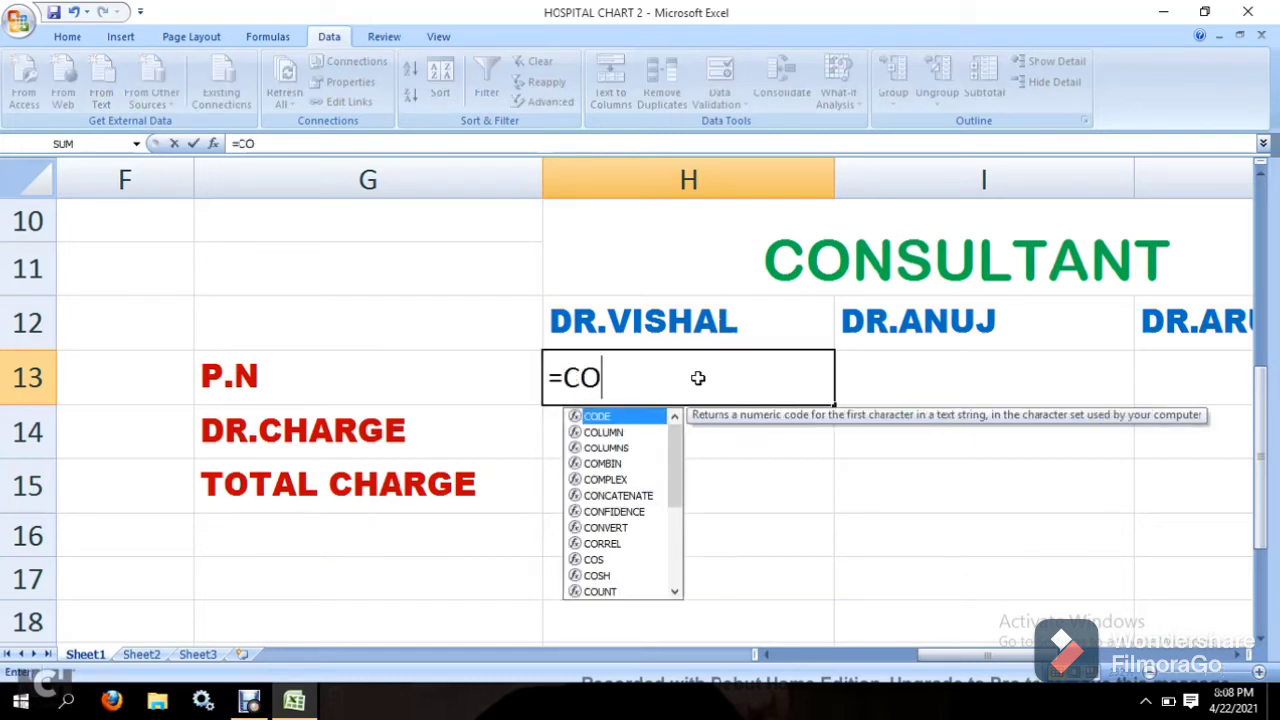
{"action": "type", "text": "UNTIF"}
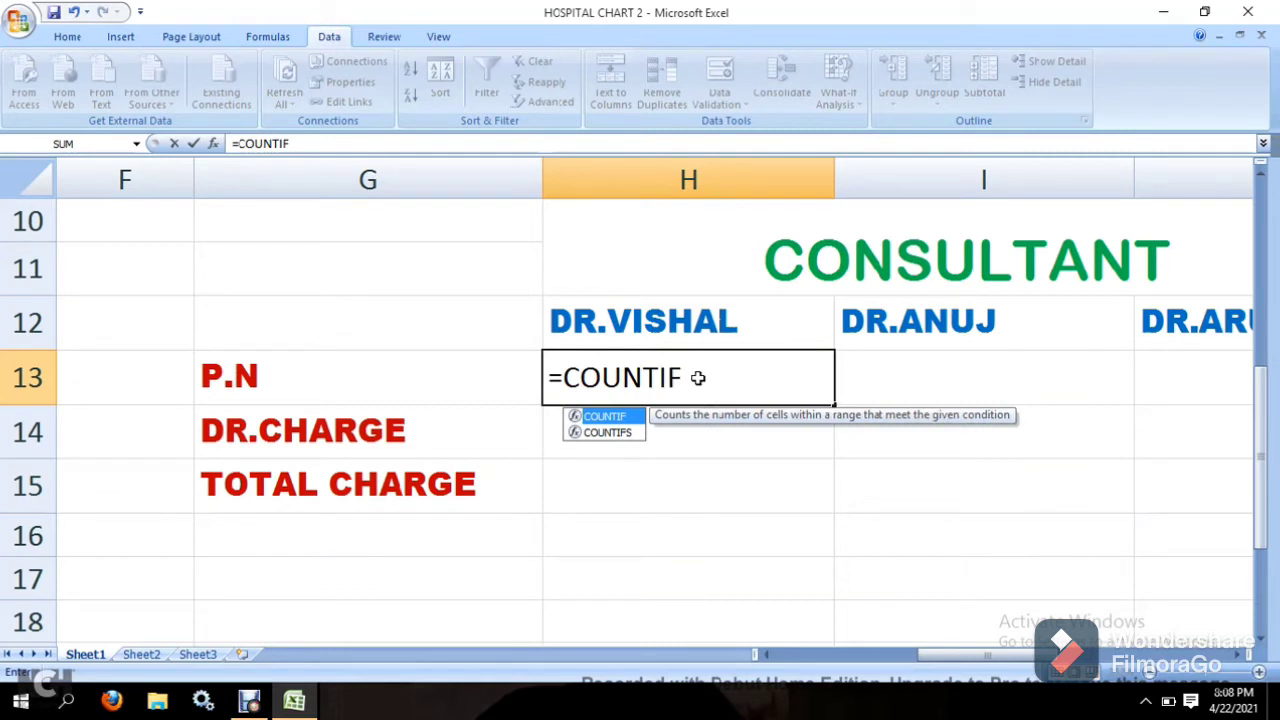
{"action": "type", "text": "("}
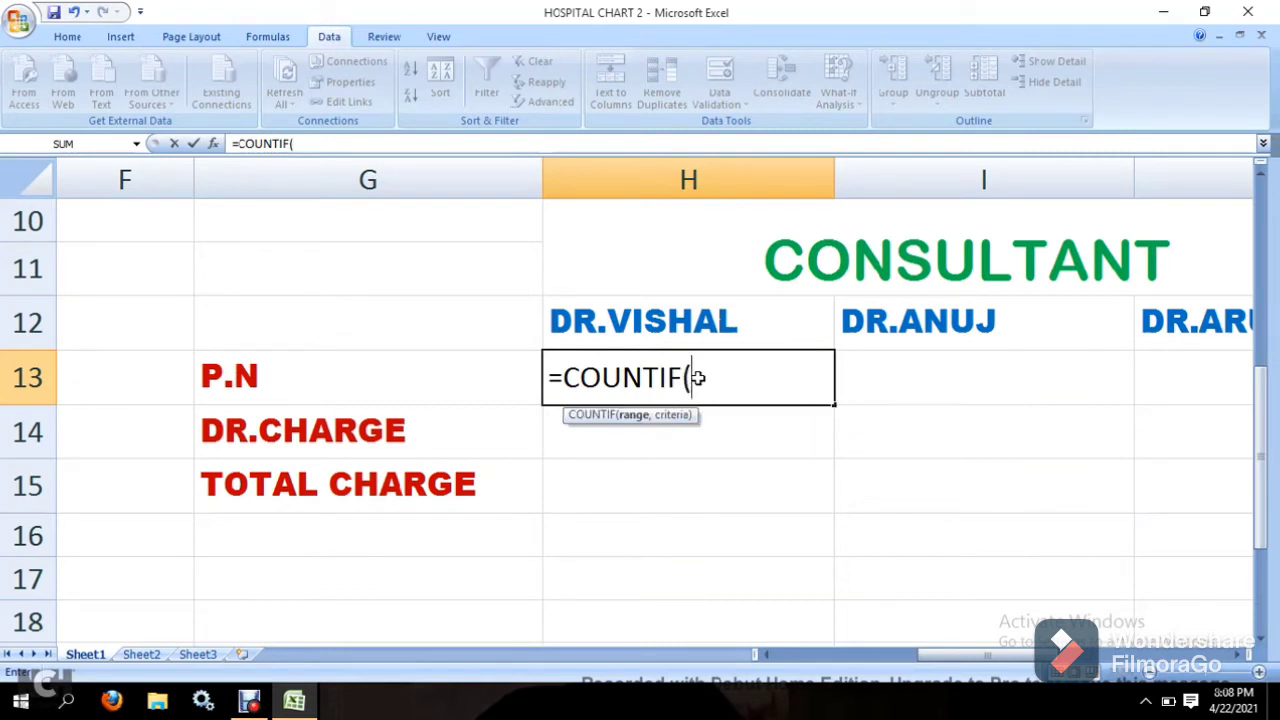
{"action": "left_click", "coordinate": [776, 653]}
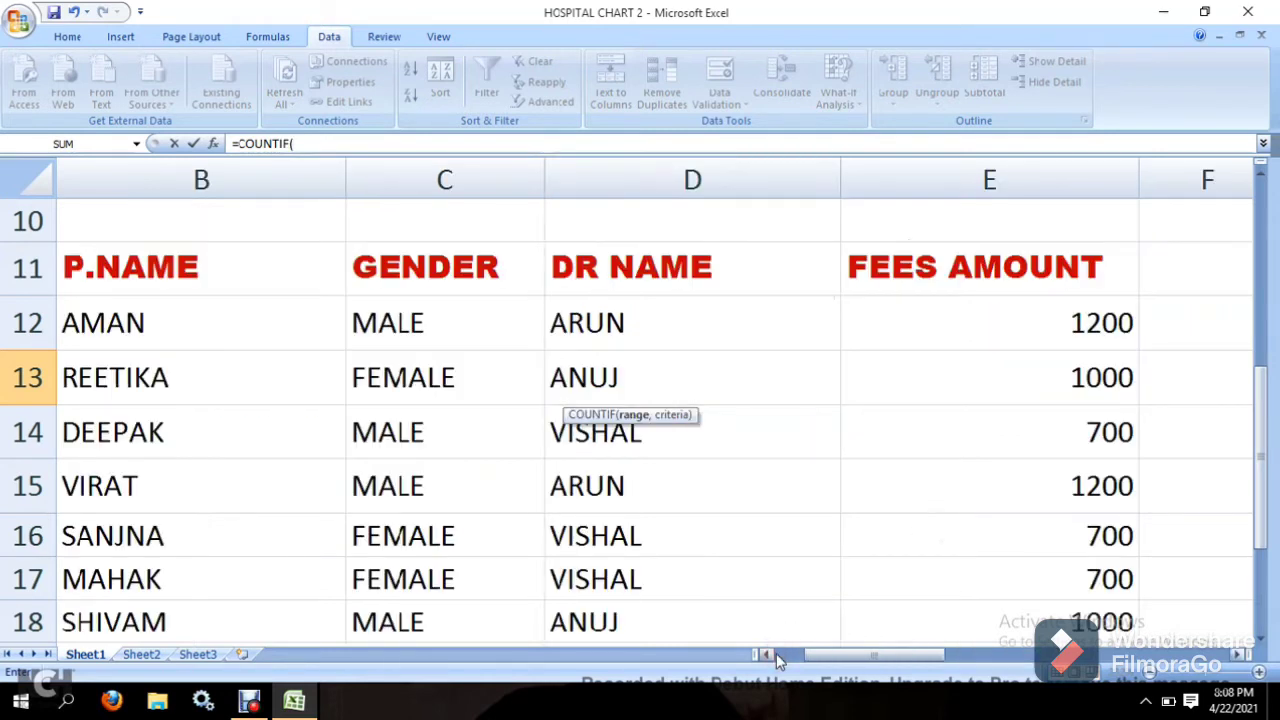
{"action": "left_click", "coordinate": [667, 319]}
{"action": "left_click_drag", "start_coordinate": [667, 319], "coordinate": [659, 563]}
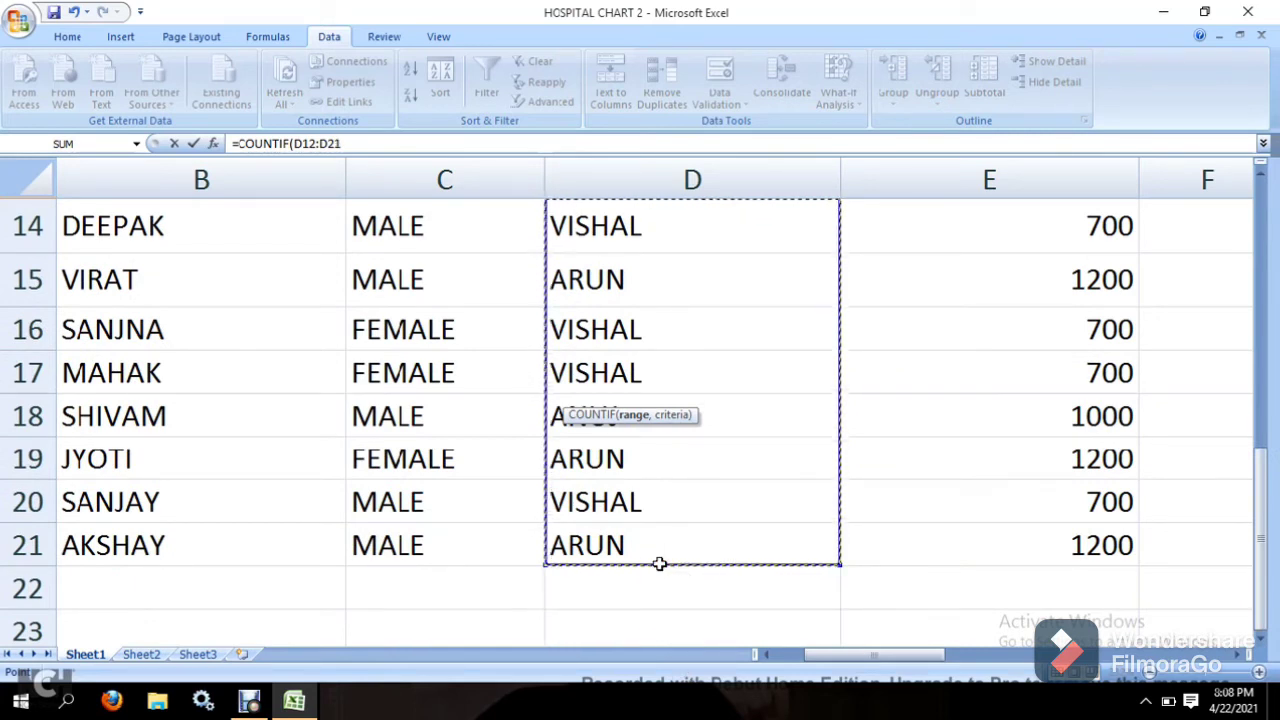
Step: Complete the COUNTIF formula in H13 with the first consultant's name, in quotation marks and without the DR. prefix, as the criterion
{"action": "left_click", "coordinate": [1240, 655]}
{"action": "left_click", "coordinate": [1240, 655]}
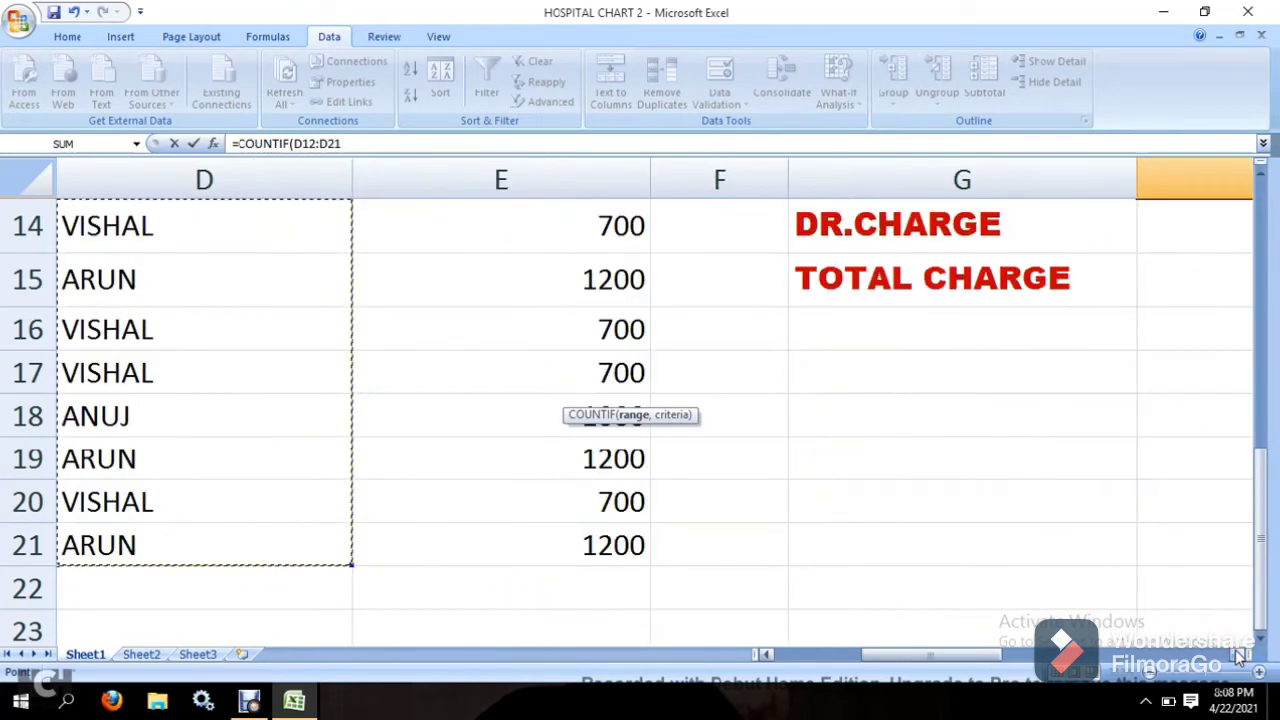
{"action": "left_click", "coordinate": [1240, 655]}
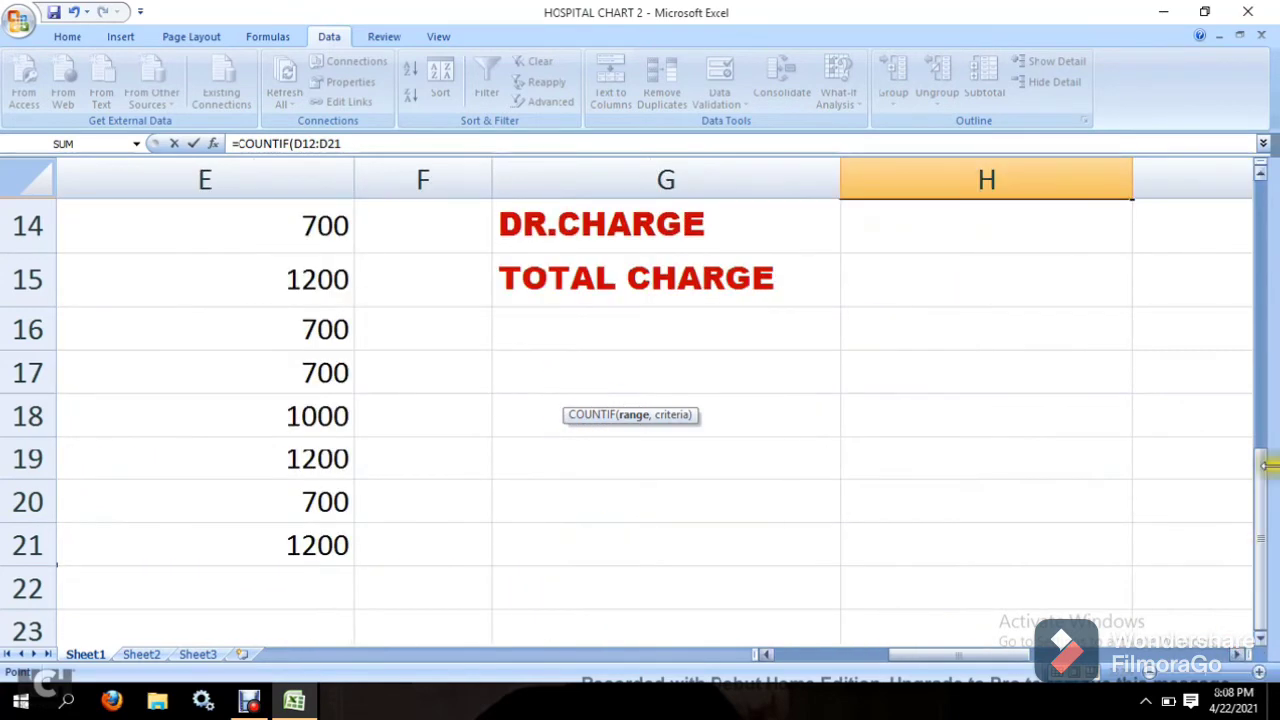
{"action": "left_click", "coordinate": [1264, 174]}
{"action": "left_click", "coordinate": [1264, 174]}
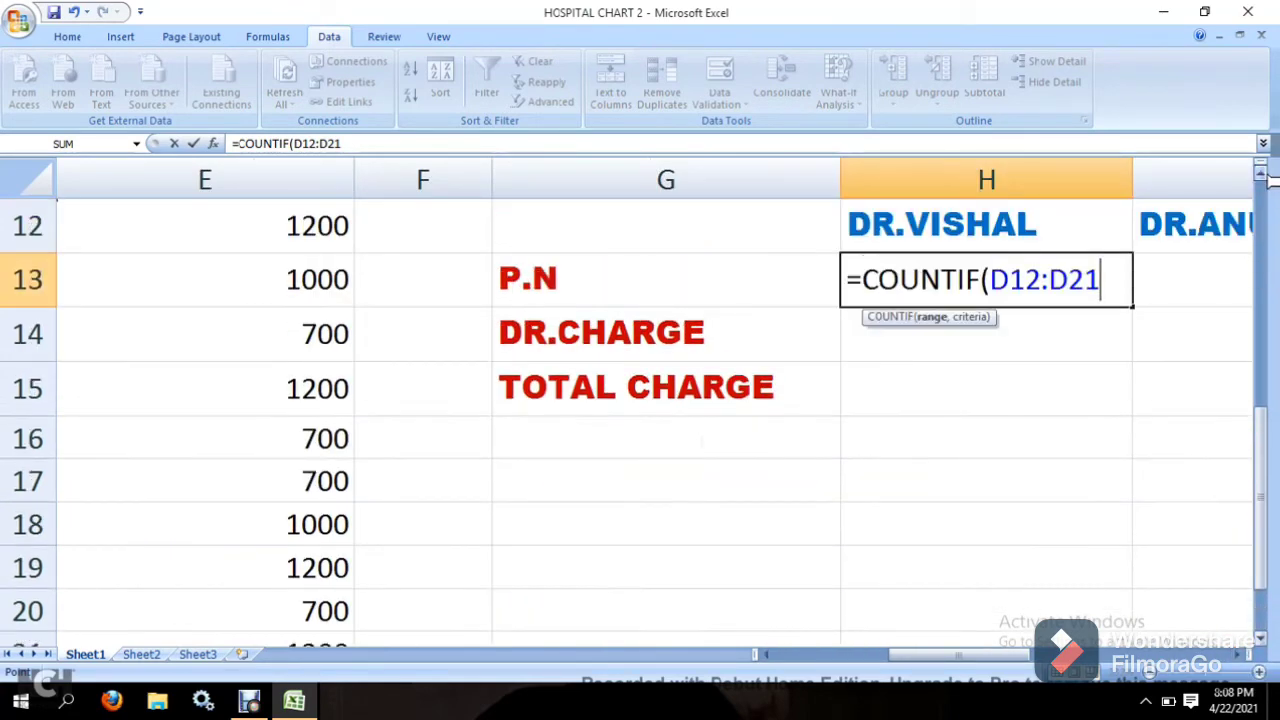
{"action": "left_click", "coordinate": [1264, 174]}
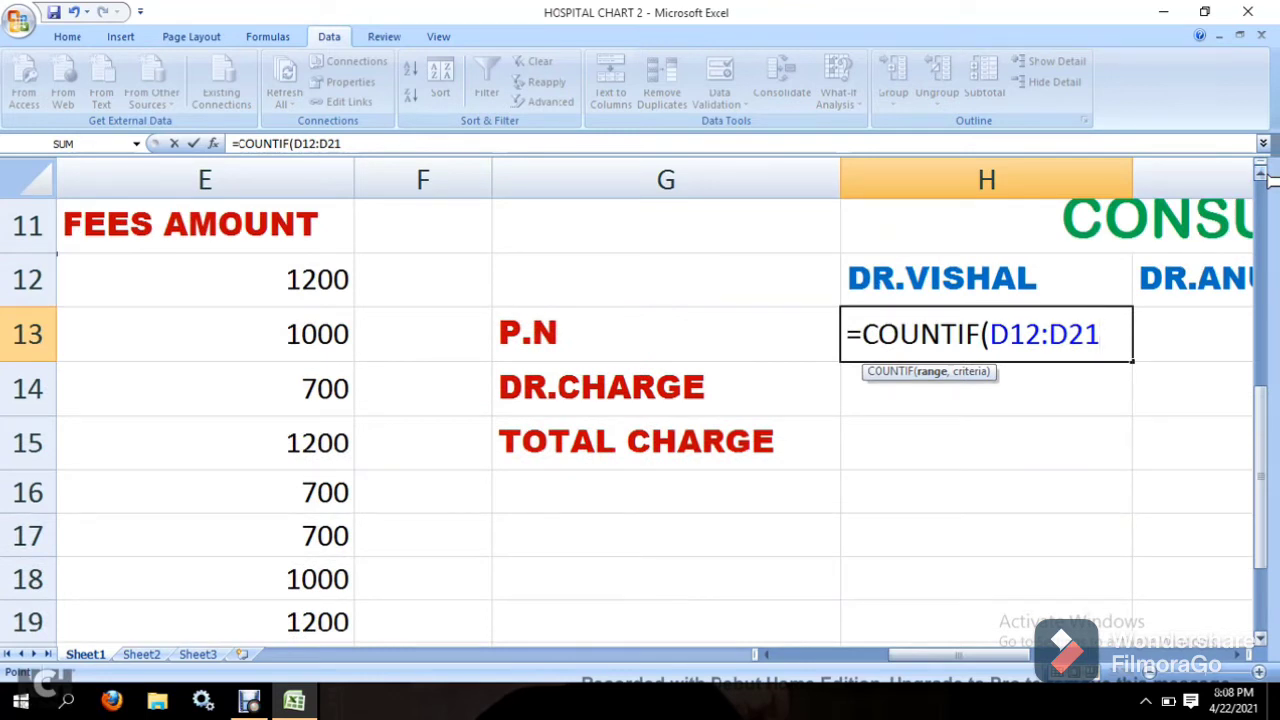
{"action": "type", "text": ","}
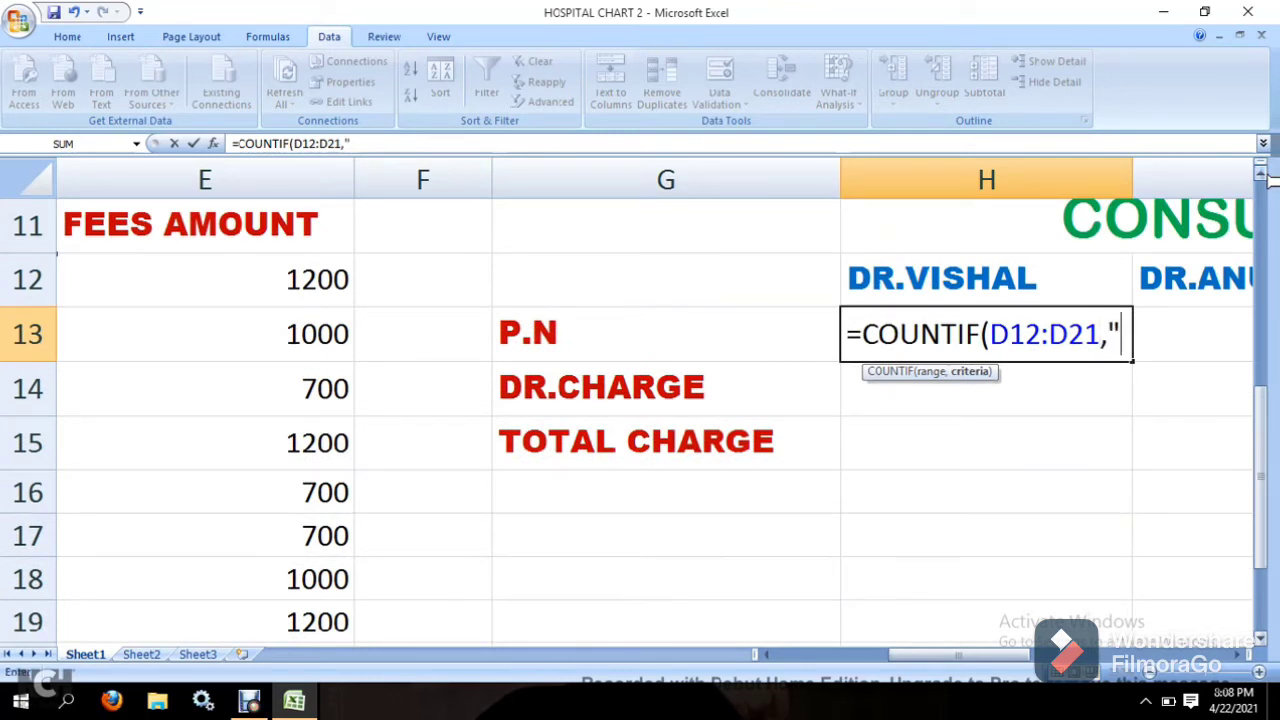
{"action": "type", "text": "\"VISHAL\""}
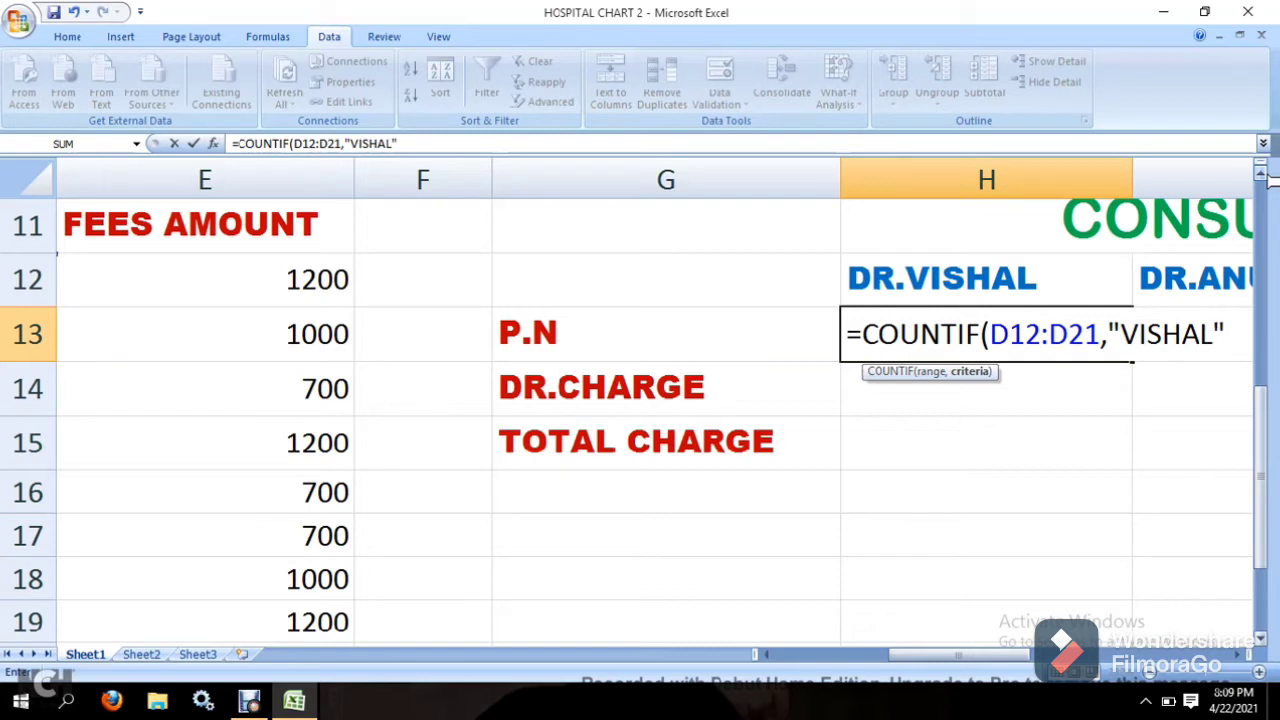
{"action": "type", "text": ")"}
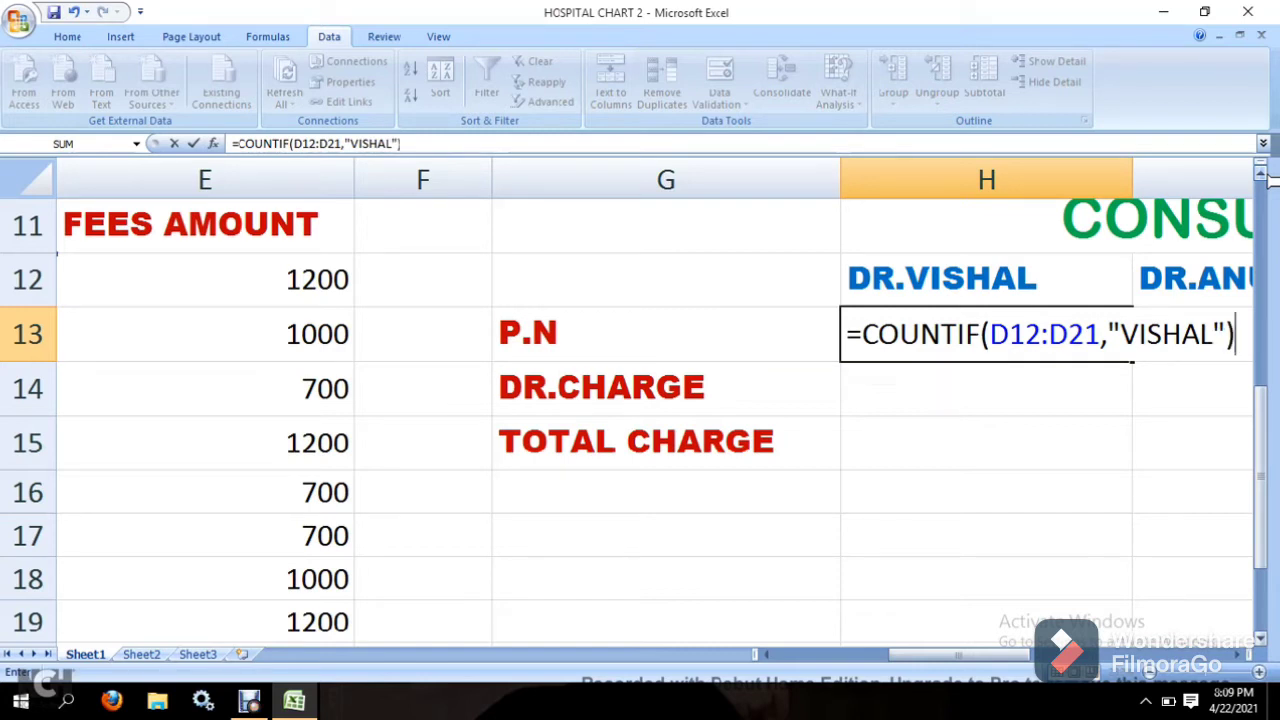
{"action": "key", "text": "Return"}
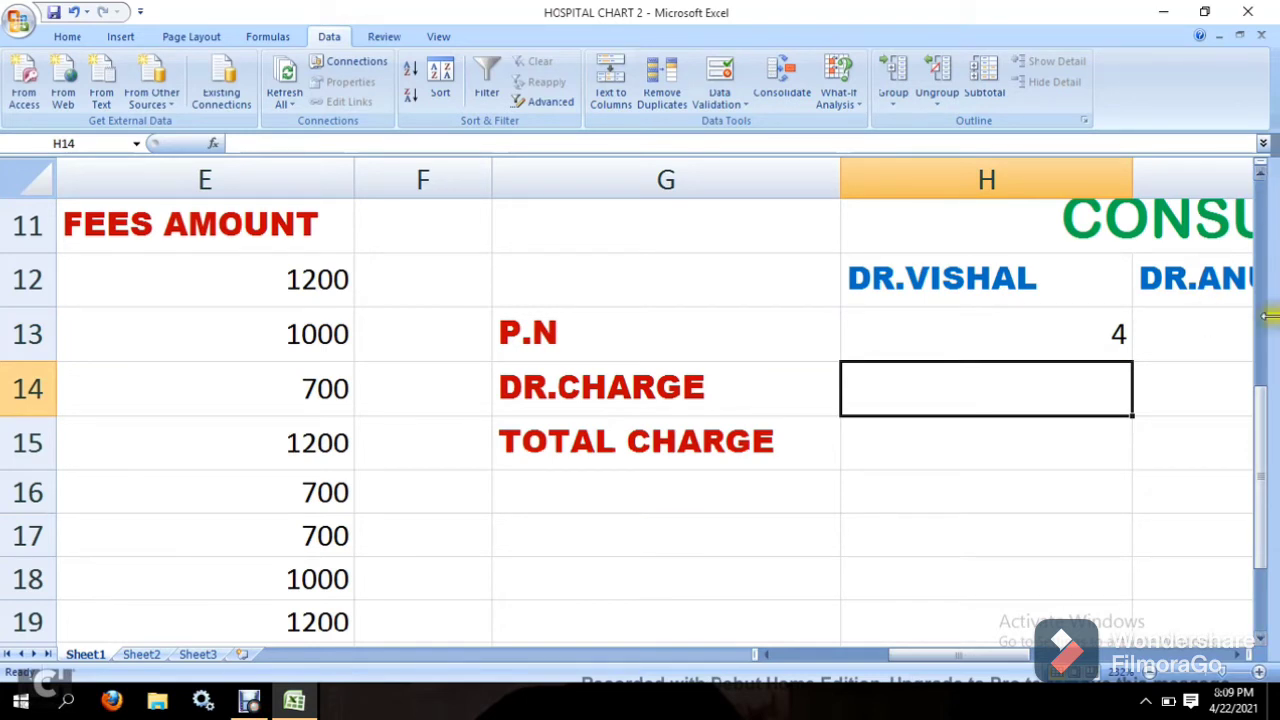
Step: Start a COUNTIF formula in cell I13, the second consultant's P.N cell, with the DR NAME entries D12:D21 as its range
{"action": "left_click", "coordinate": [1208, 323]}
{"action": "key", "text": "Right"}
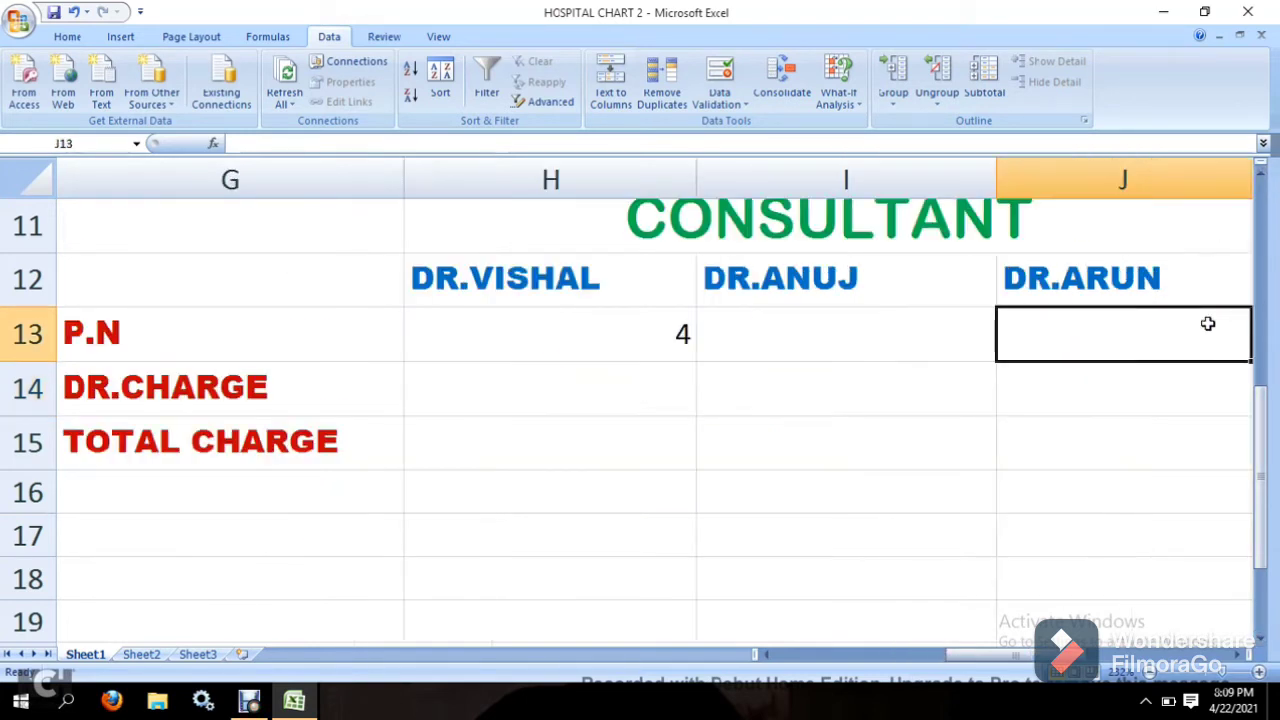
{"action": "left_click", "coordinate": [886, 324]}
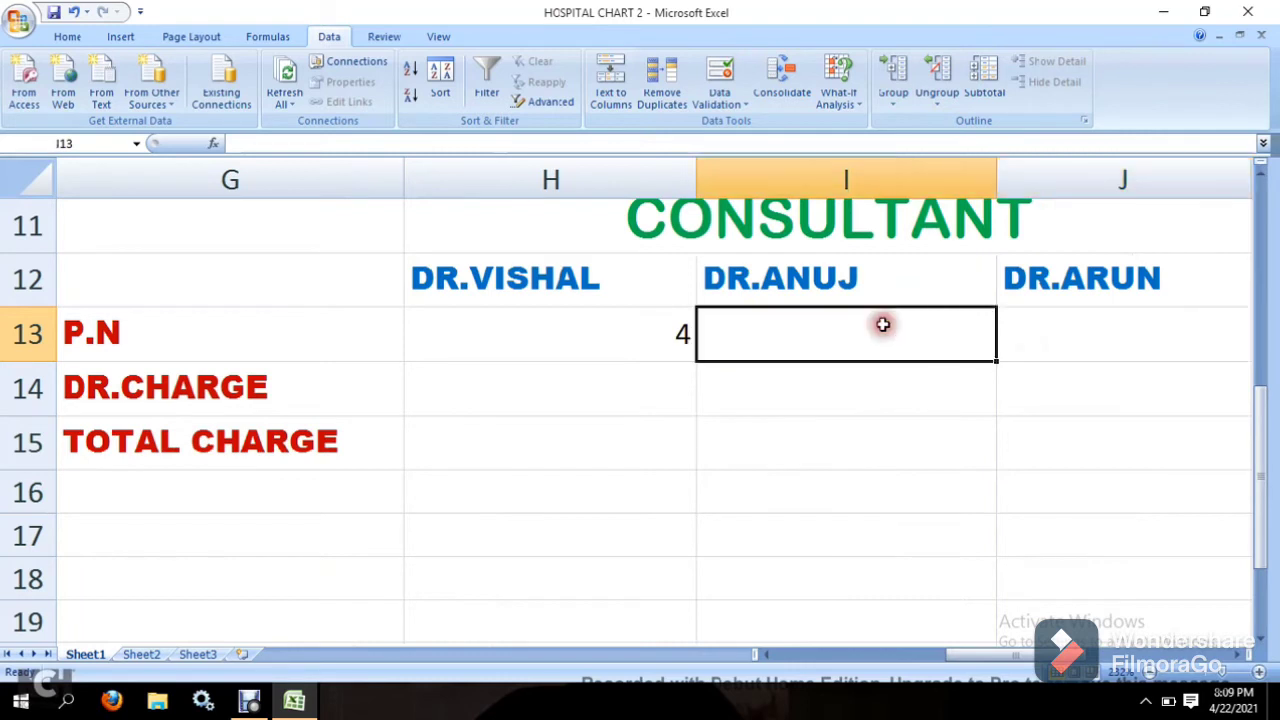
{"action": "type", "text": "-"}
{"action": "key", "text": "BackSpace"}
{"action": "type", "text": "="}
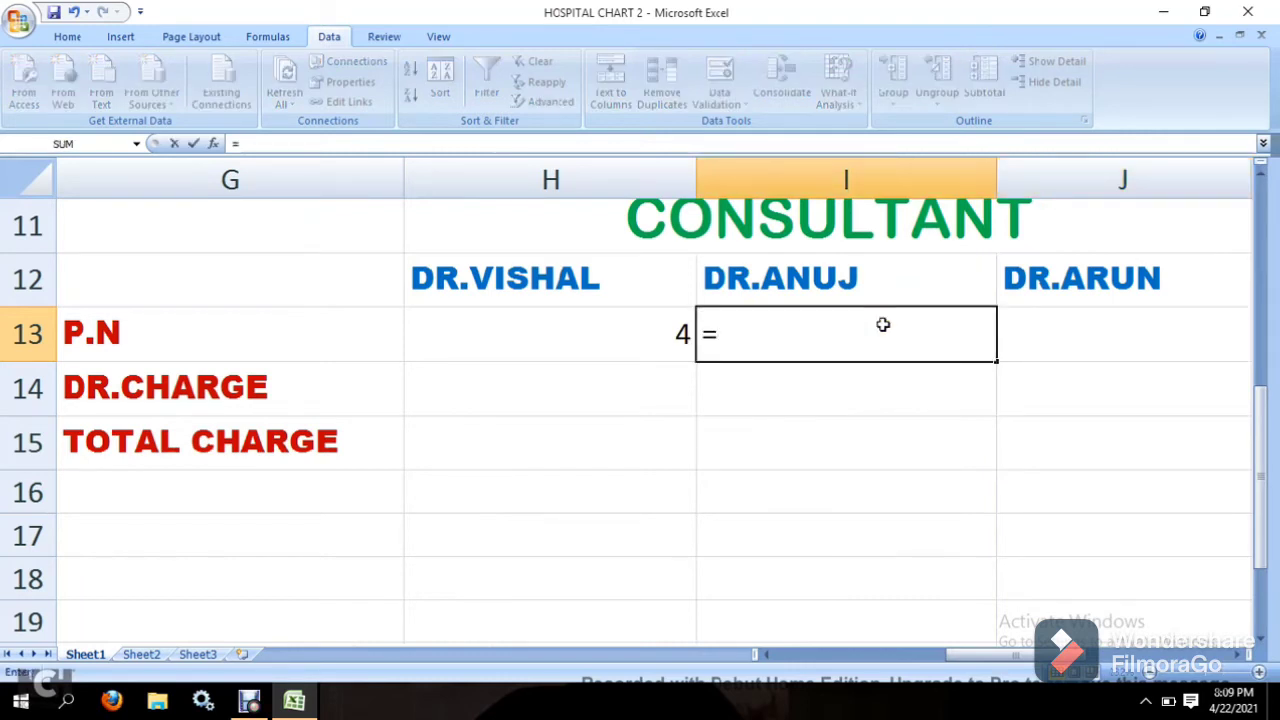
{"action": "type", "text": "COUN"}
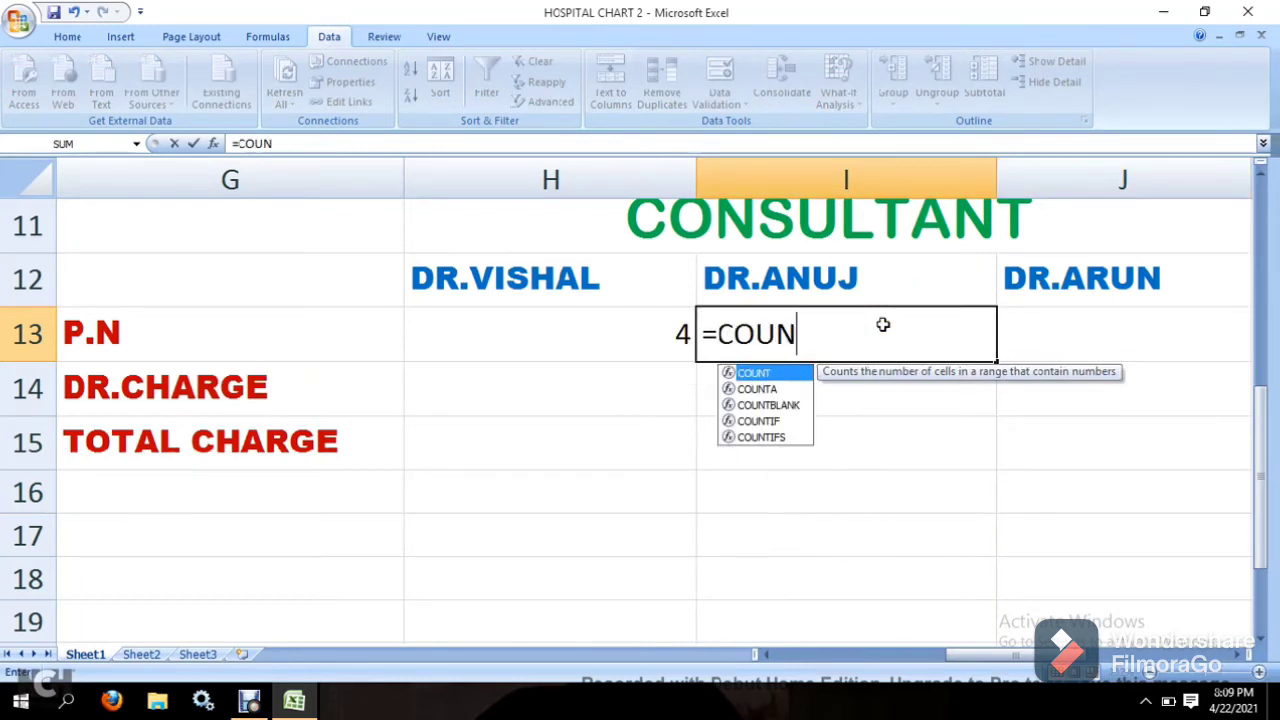
{"action": "type", "text": "TIF"}
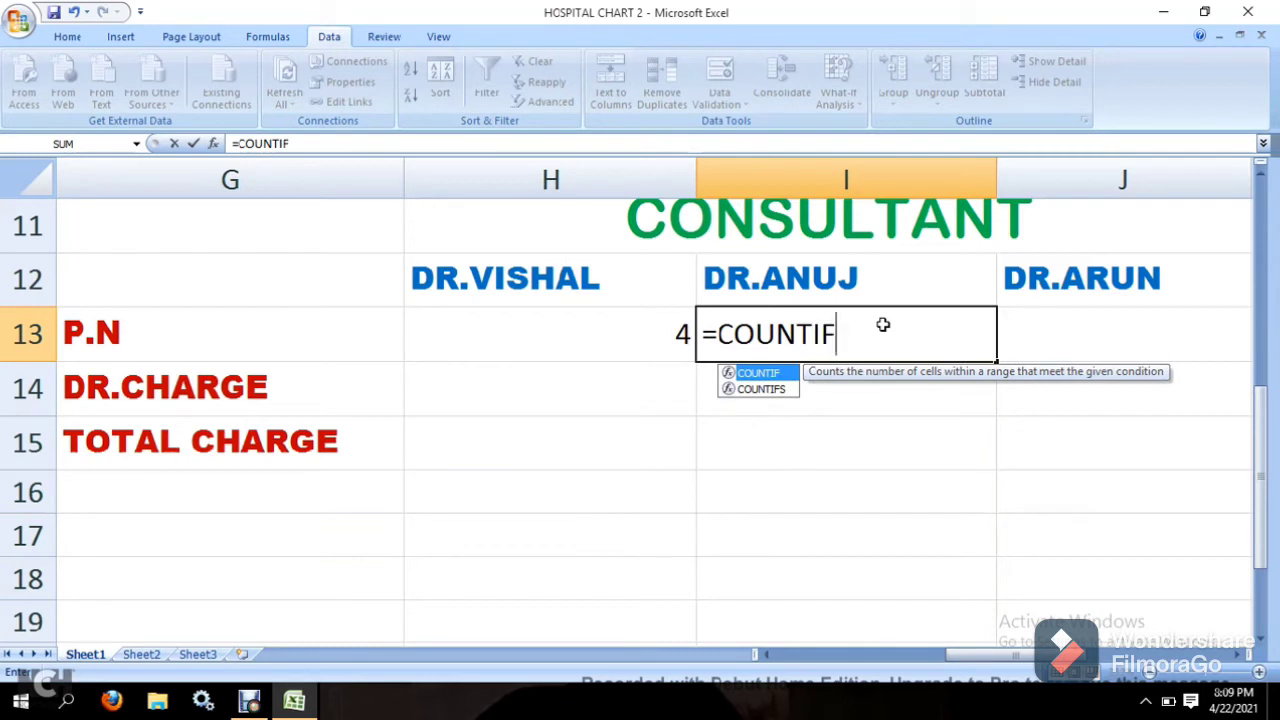
{"action": "type", "text": "("}
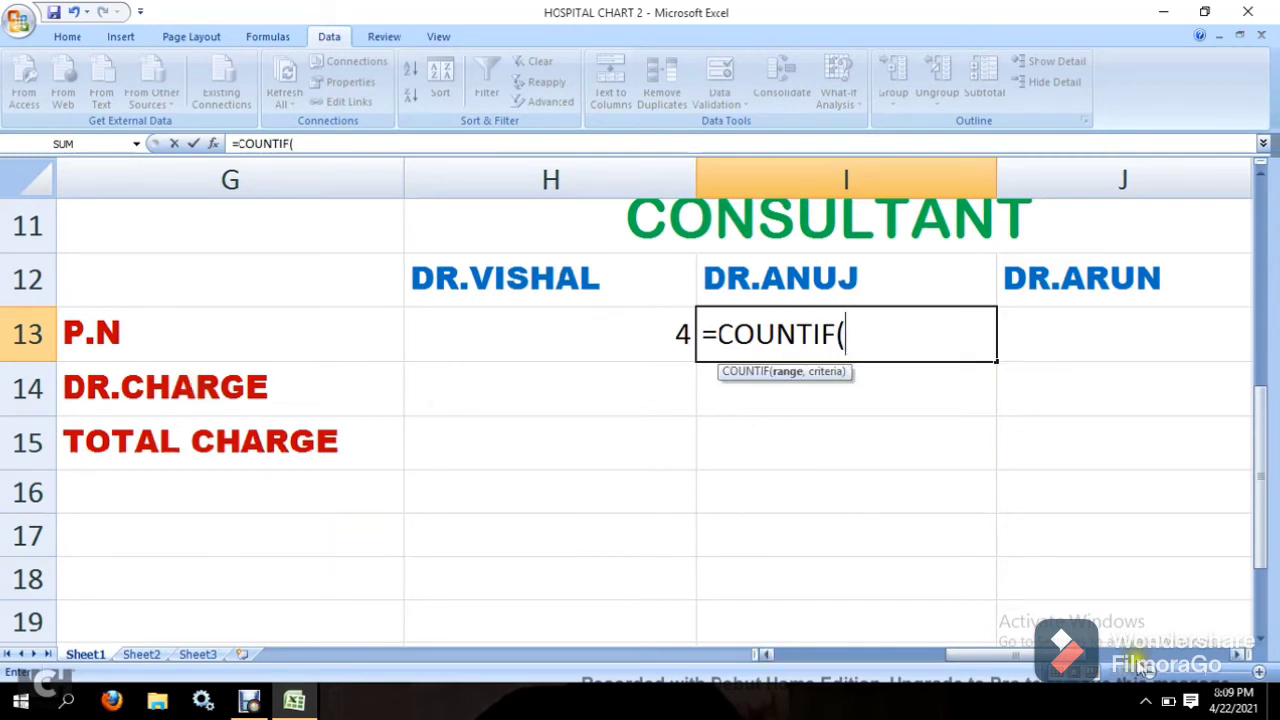
{"action": "left_click", "coordinate": [778, 653]}
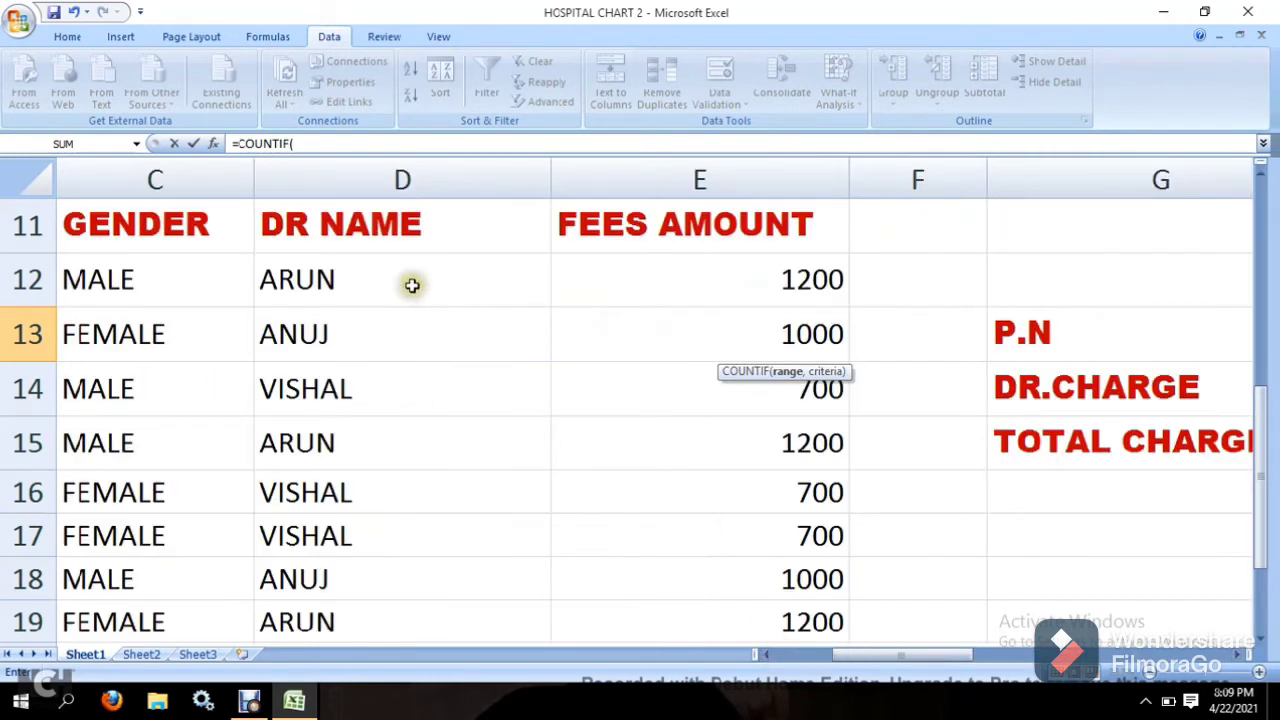
{"action": "left_click_drag", "start_coordinate": [406, 279], "coordinate": [420, 618]}
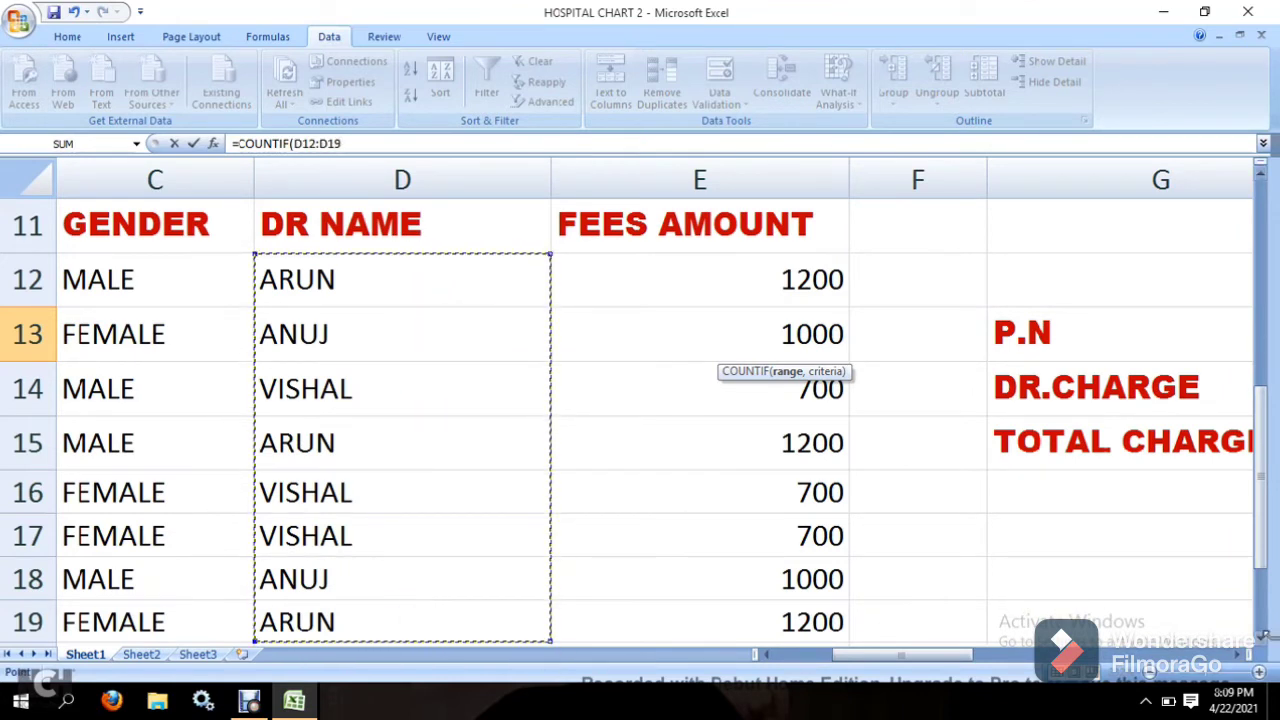
{"action": "left_click", "coordinate": [1259, 645]}
{"action": "left_click", "coordinate": [1259, 645]}
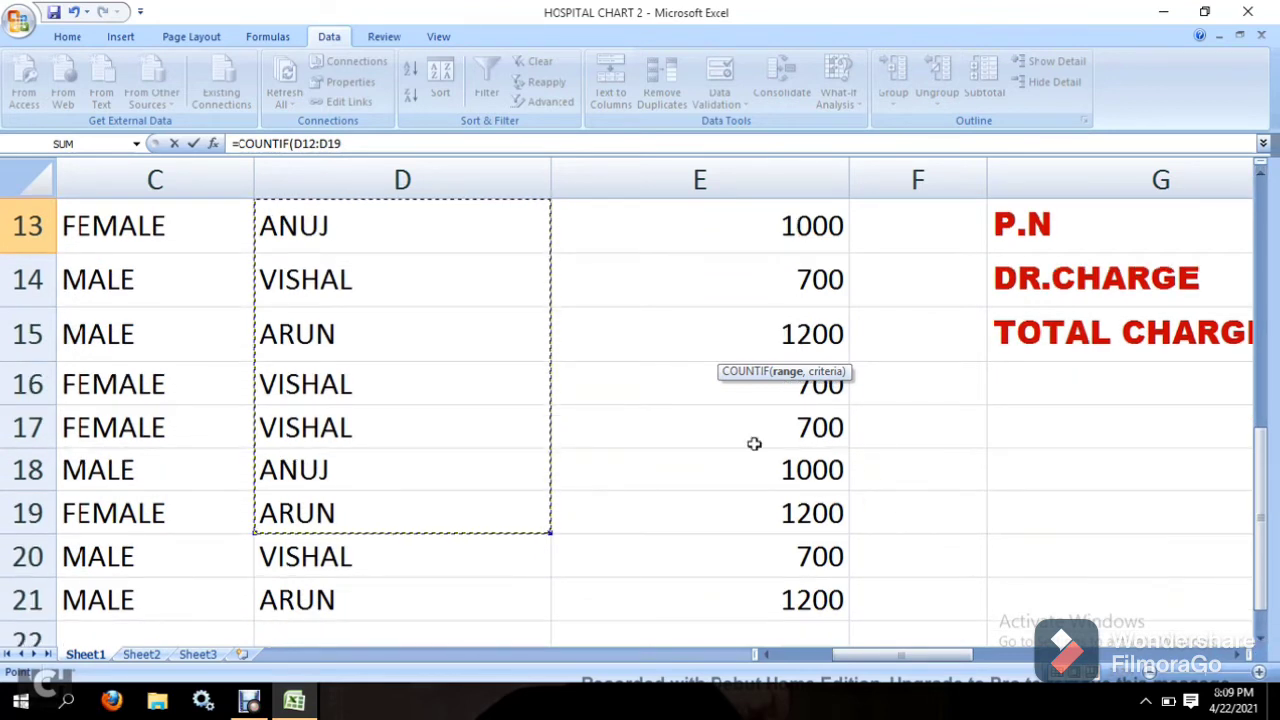
{"action": "key", "text": "shift+Down"}
{"action": "key", "text": "shift+Down"}
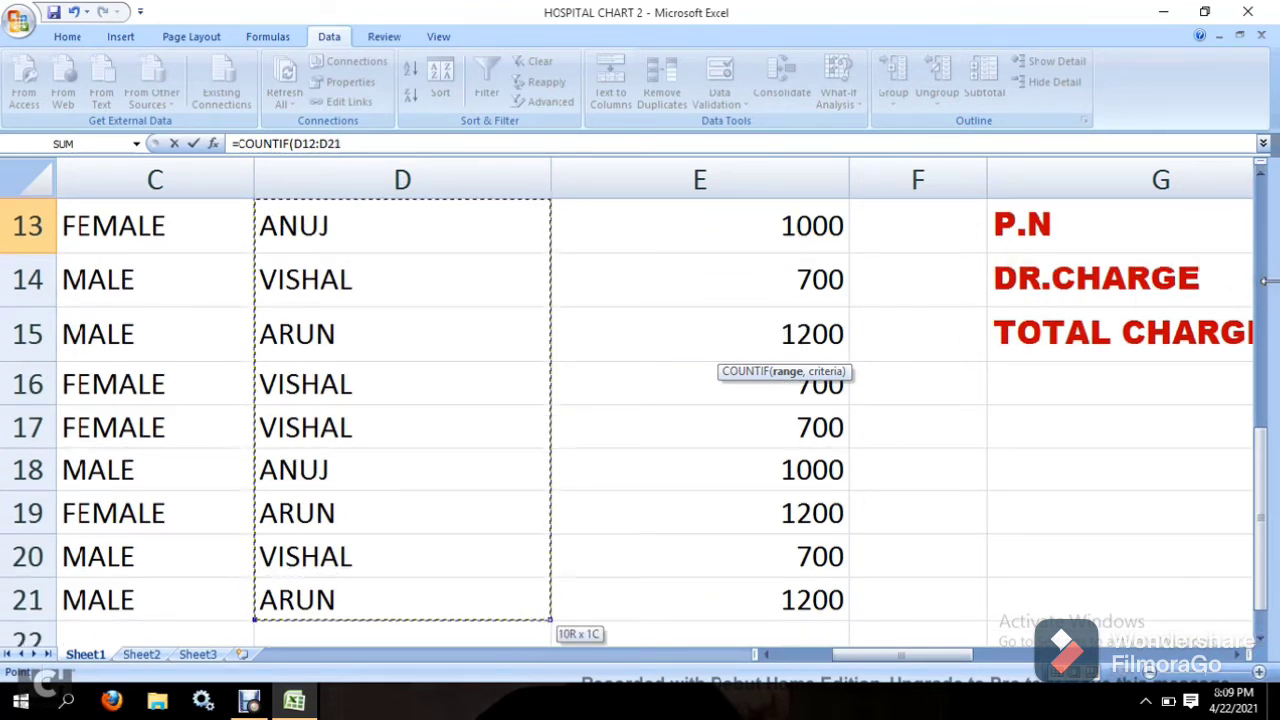
Step: Complete the COUNTIF formula in I13 with the second consultant's name, in quotation marks and without the DR. prefix, as the criterion
{"action": "left_click", "coordinate": [1240, 654]}
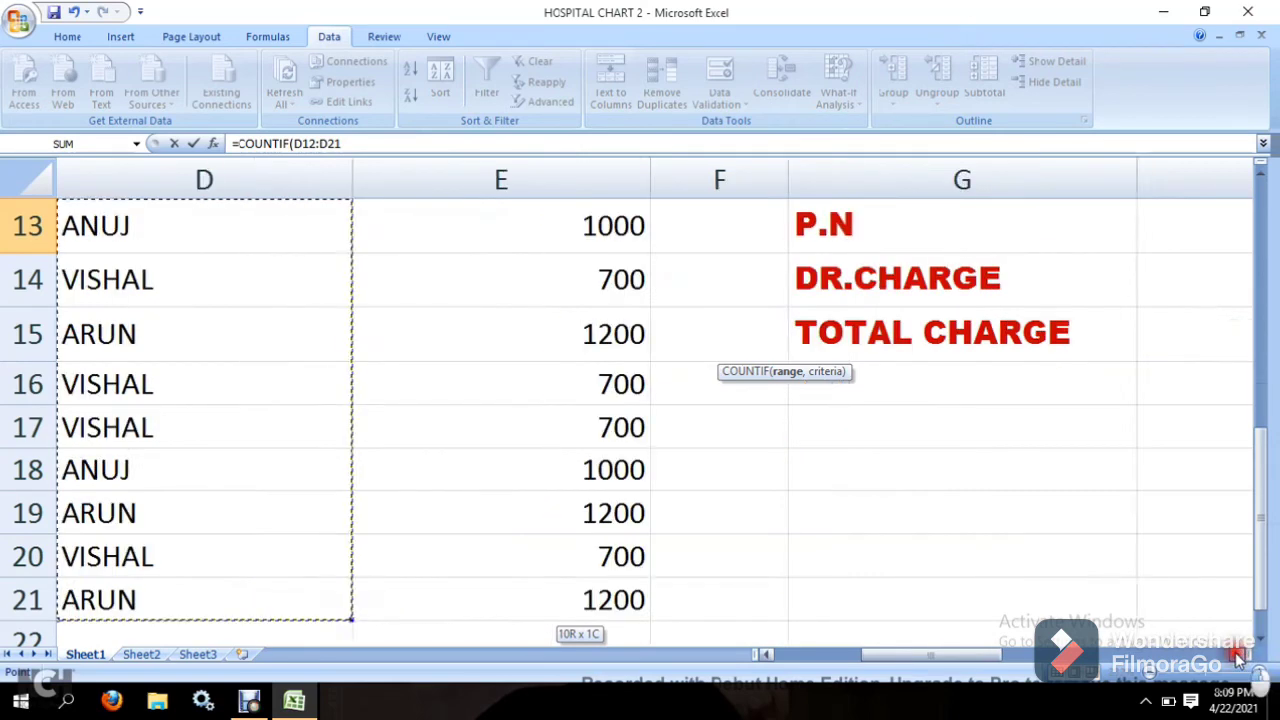
{"action": "left_click", "coordinate": [1240, 654]}
{"action": "left_click", "coordinate": [1240, 654]}
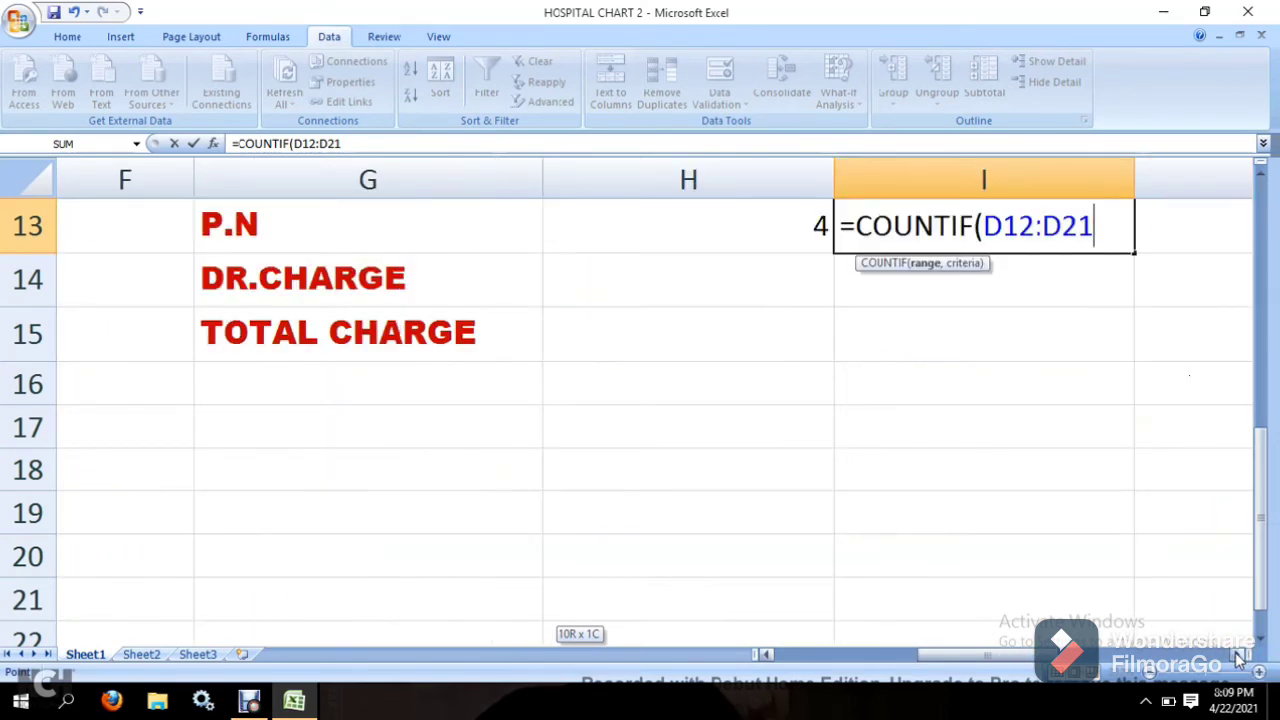
{"action": "type", "text": ","}
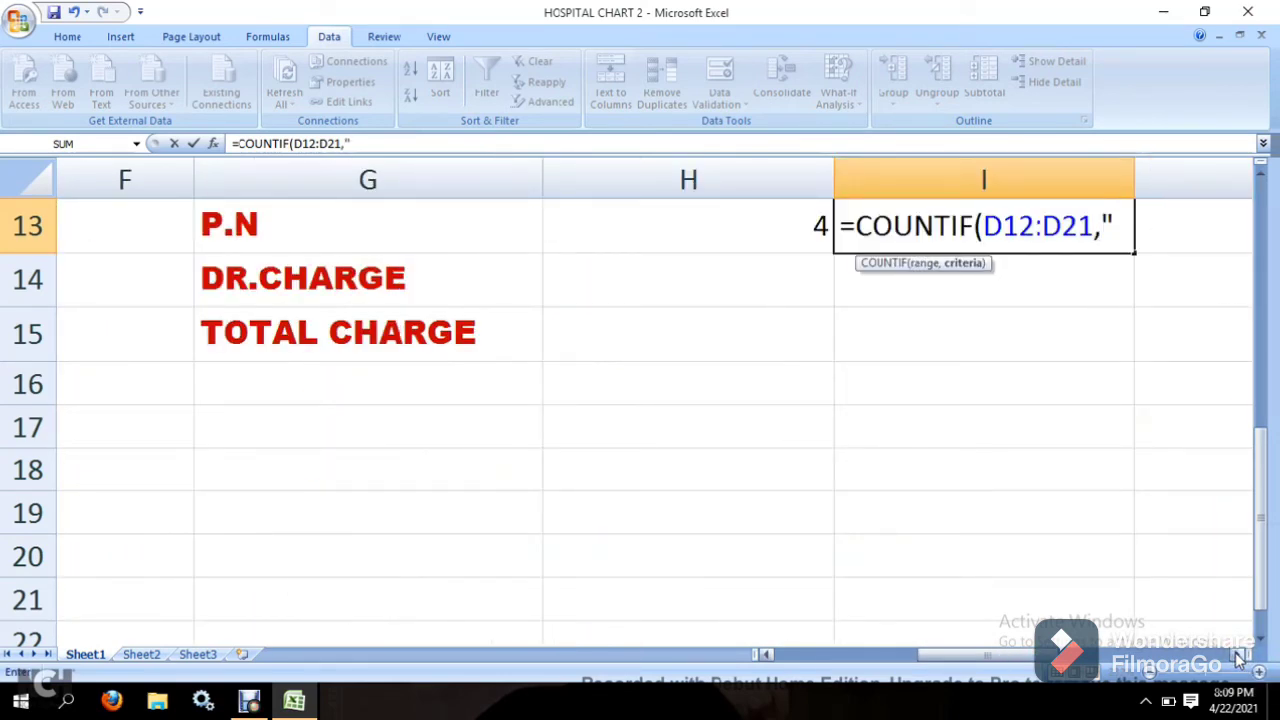
{"action": "left_click", "coordinate": [1262, 176]}
{"action": "left_click", "coordinate": [1262, 176]}
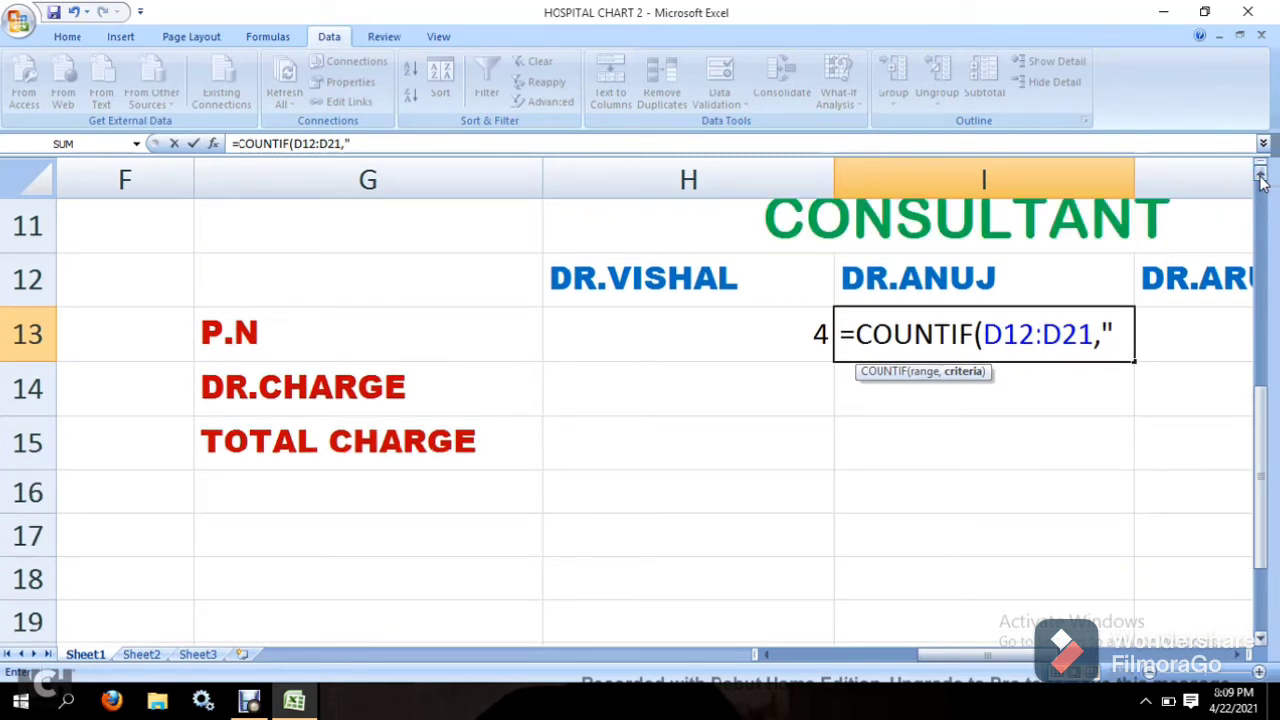
{"action": "type", "text": "ANUJ"}
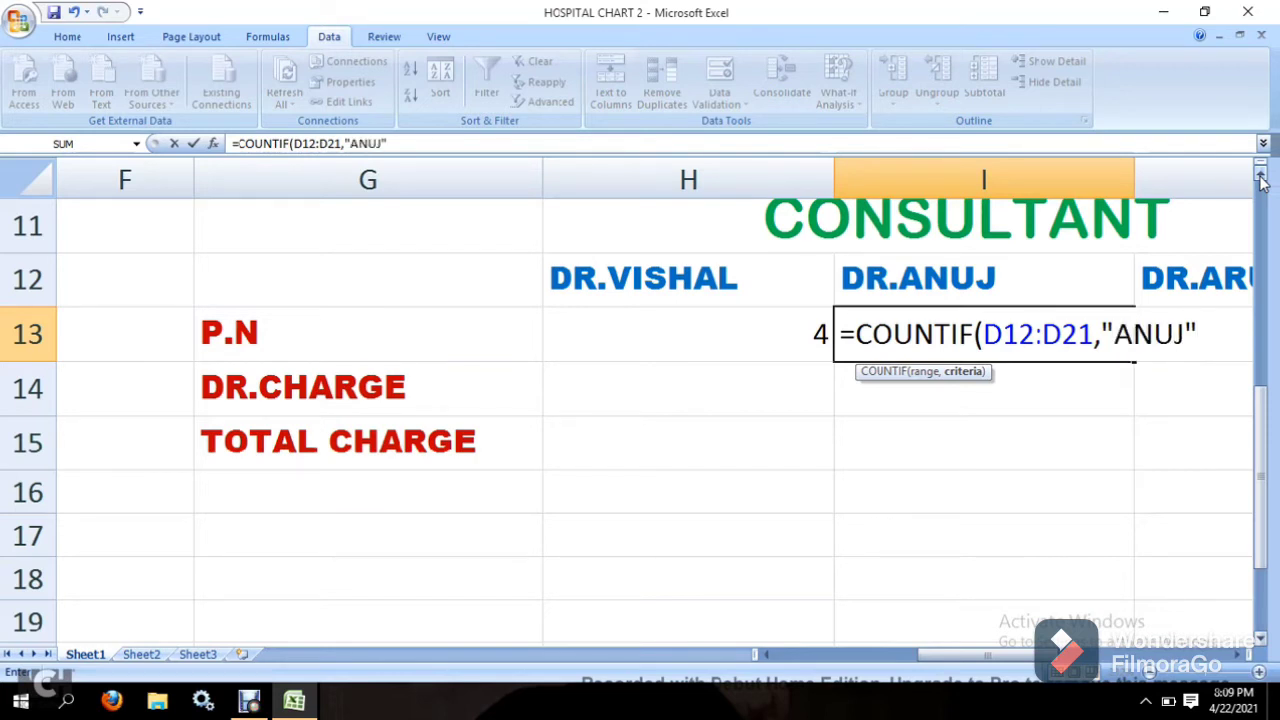
{"action": "key", "text": "Return"}
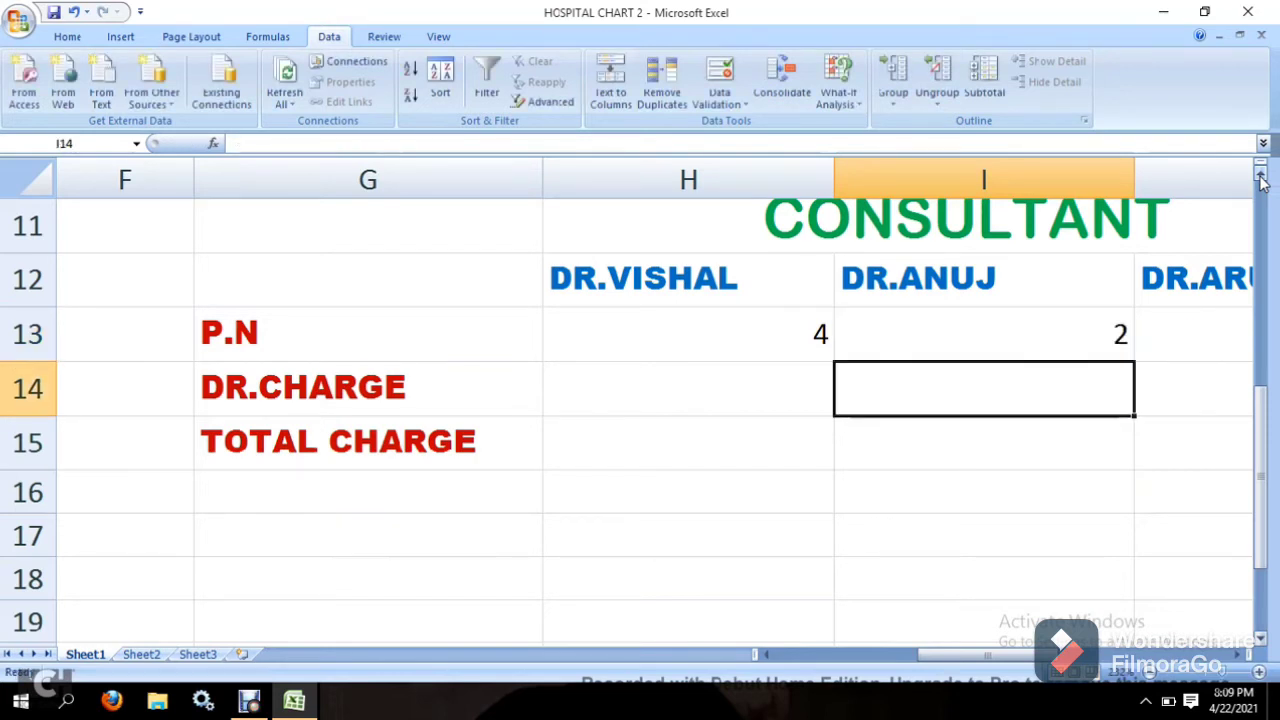
Step: Start a COUNTIF formula in cell J13, the third consultant's P.N cell, with the DR NAME entries D12:D21 as its range
{"action": "left_click", "coordinate": [1228, 340]}
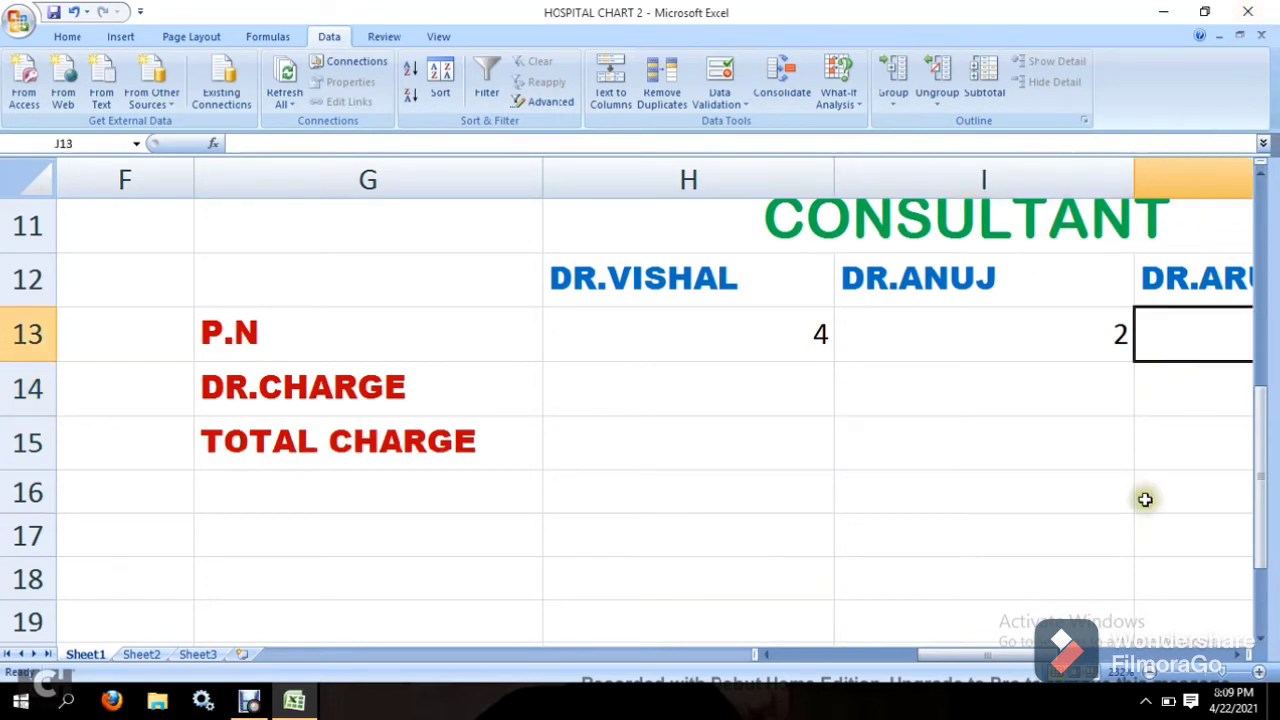
{"action": "left_click", "coordinate": [1238, 656]}
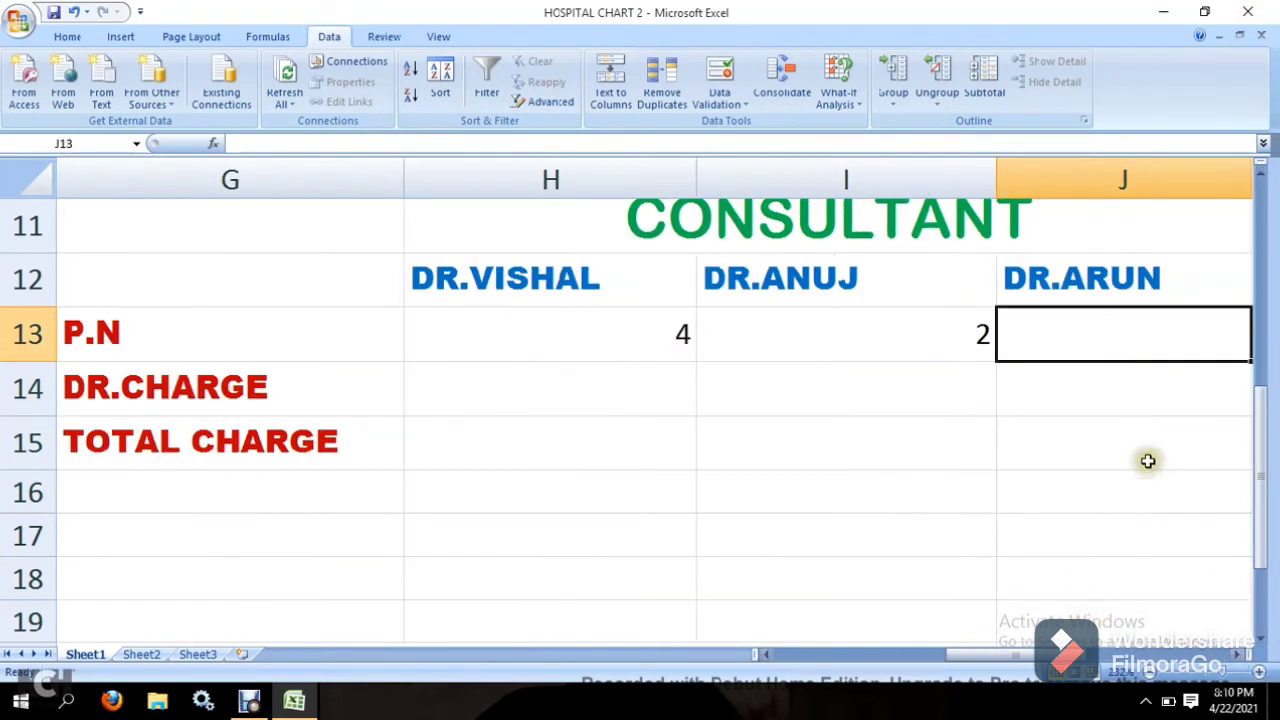
{"action": "type", "text": "-"}
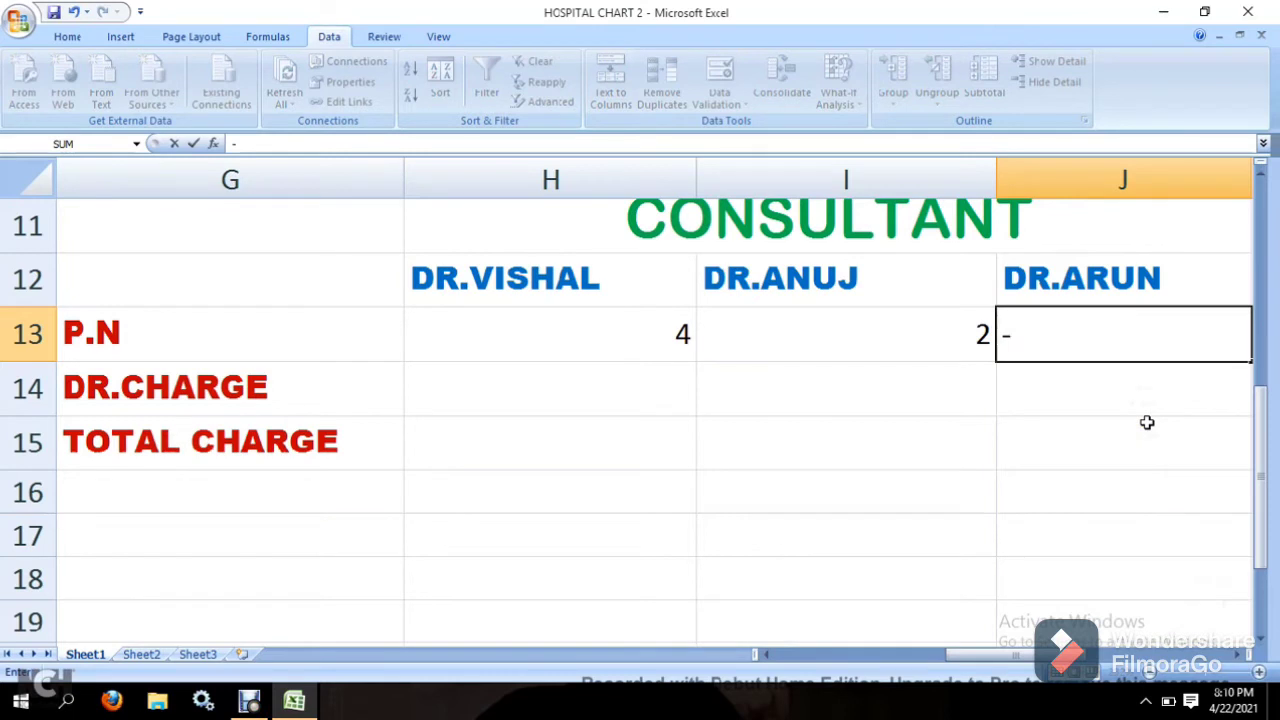
{"action": "key", "text": "BackSpace"}
{"action": "type", "text": "=COU"}
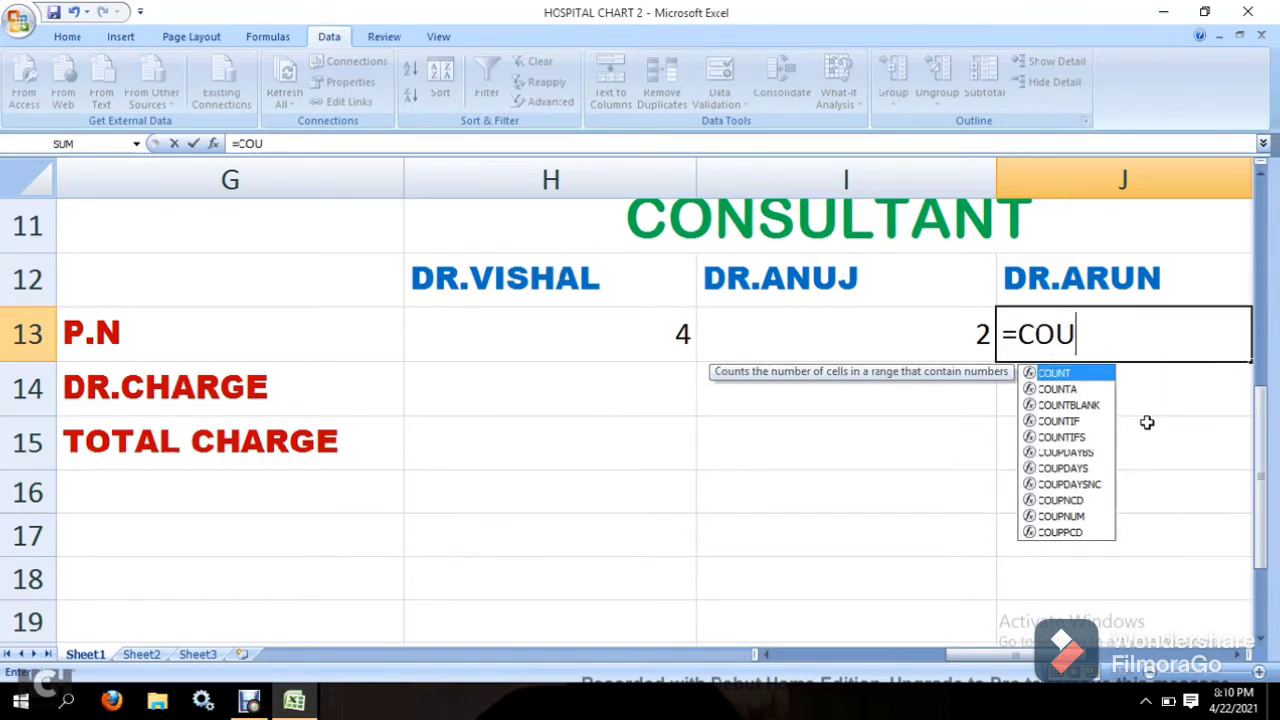
{"action": "type", "text": "NTIF"}
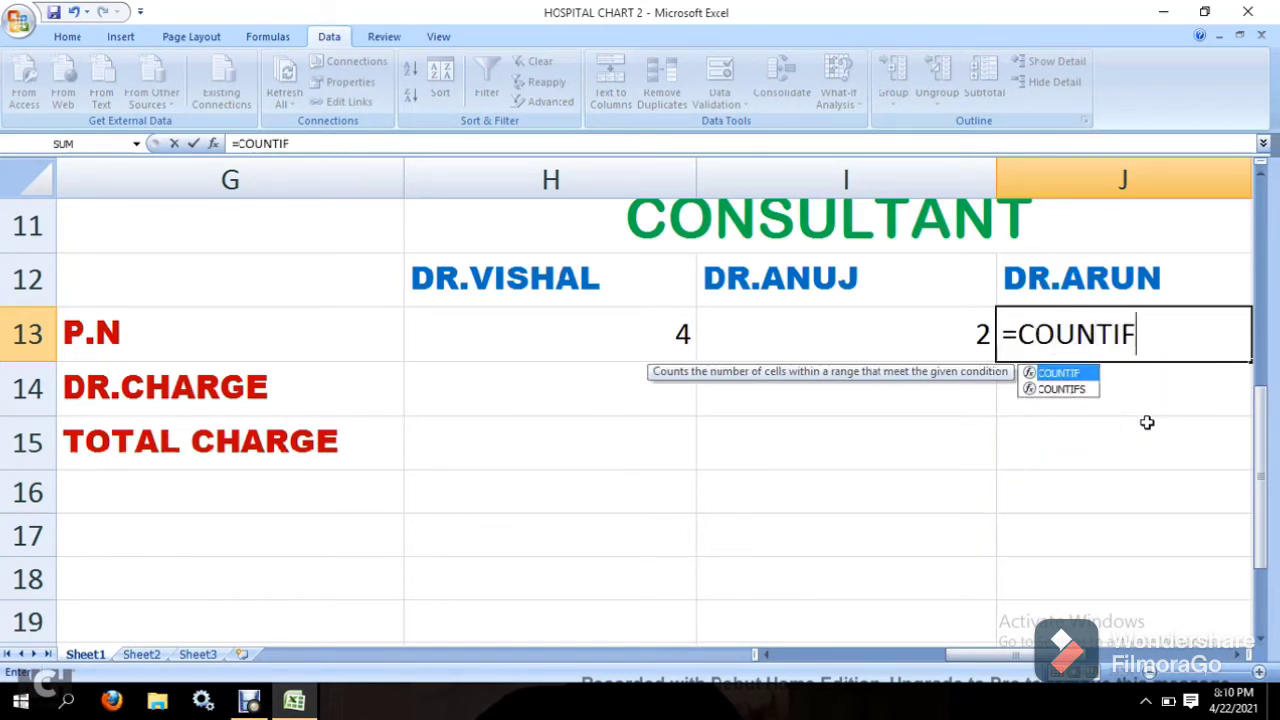
{"action": "type", "text": "("}
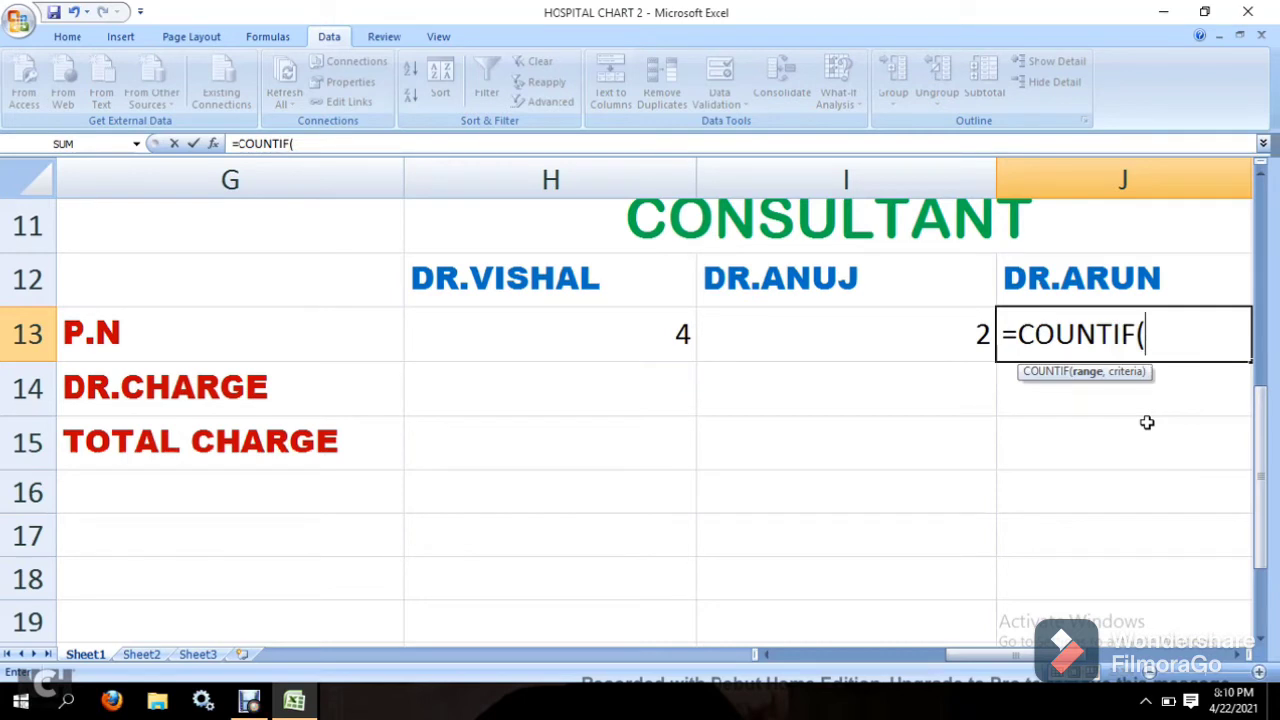
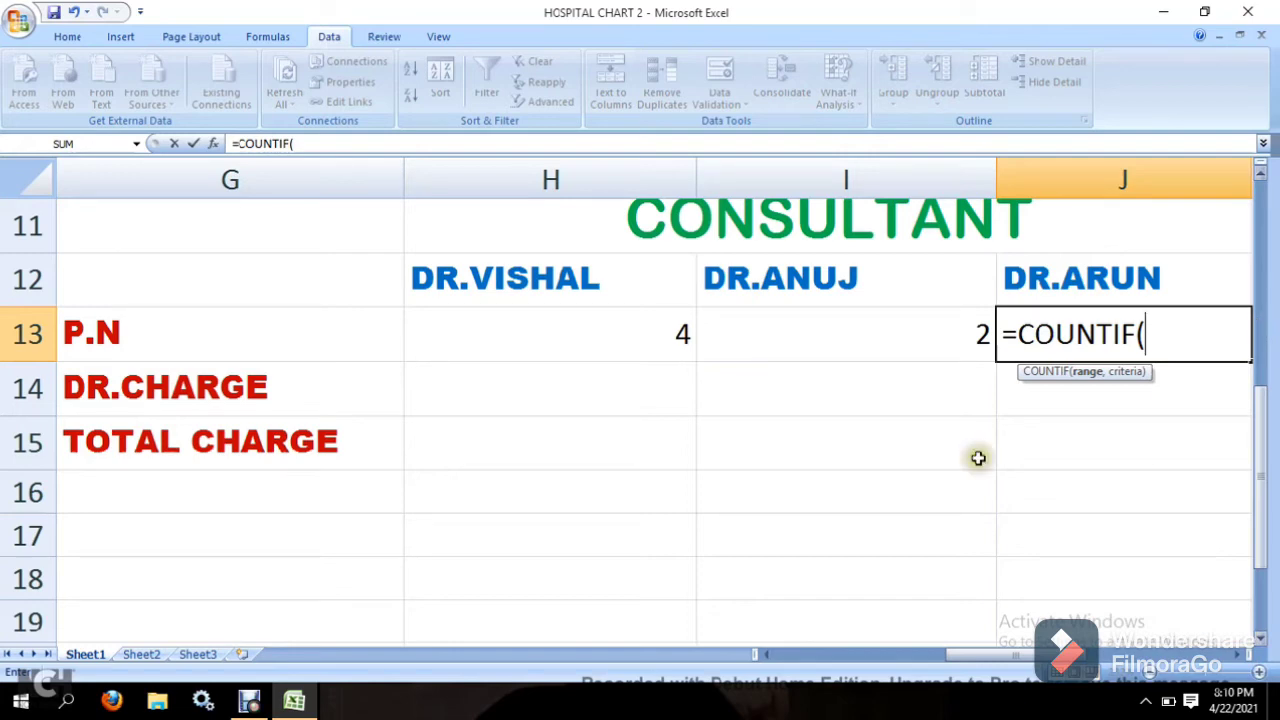
{"action": "left_click", "coordinate": [768, 655]}
{"action": "left_click", "coordinate": [768, 655]}
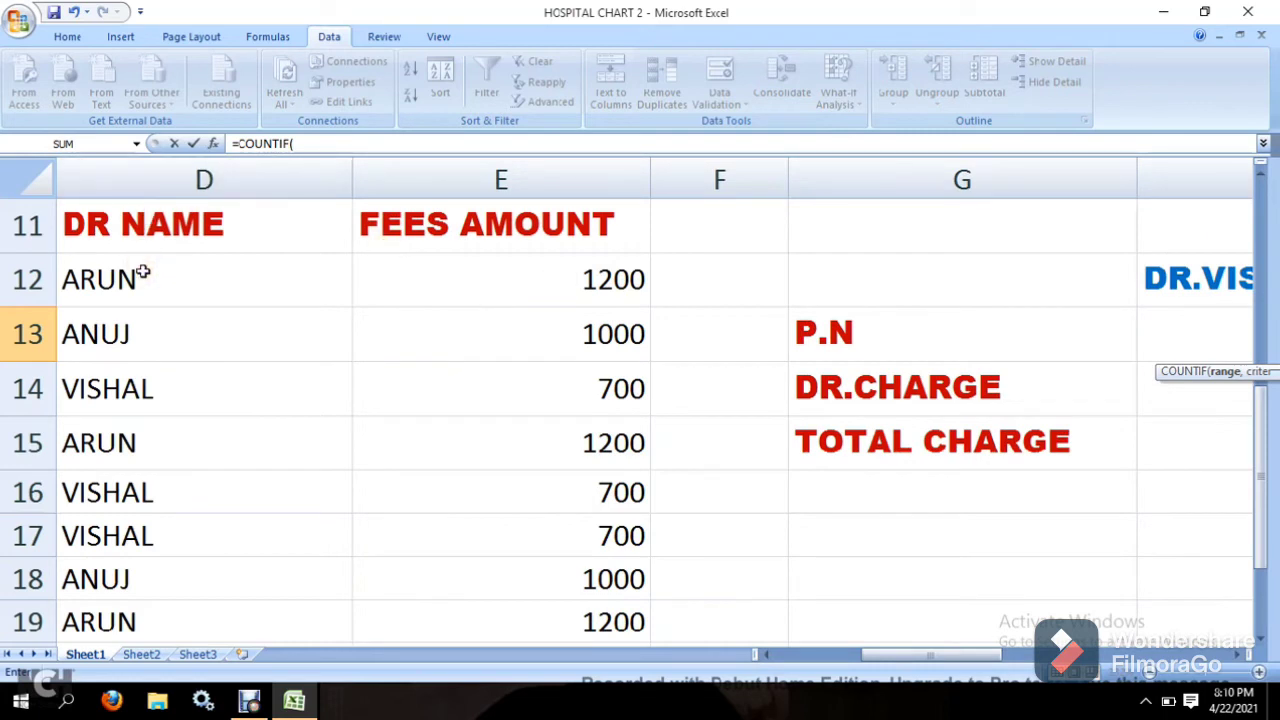
{"action": "left_click_drag", "start_coordinate": [143, 272], "coordinate": [141, 683]}
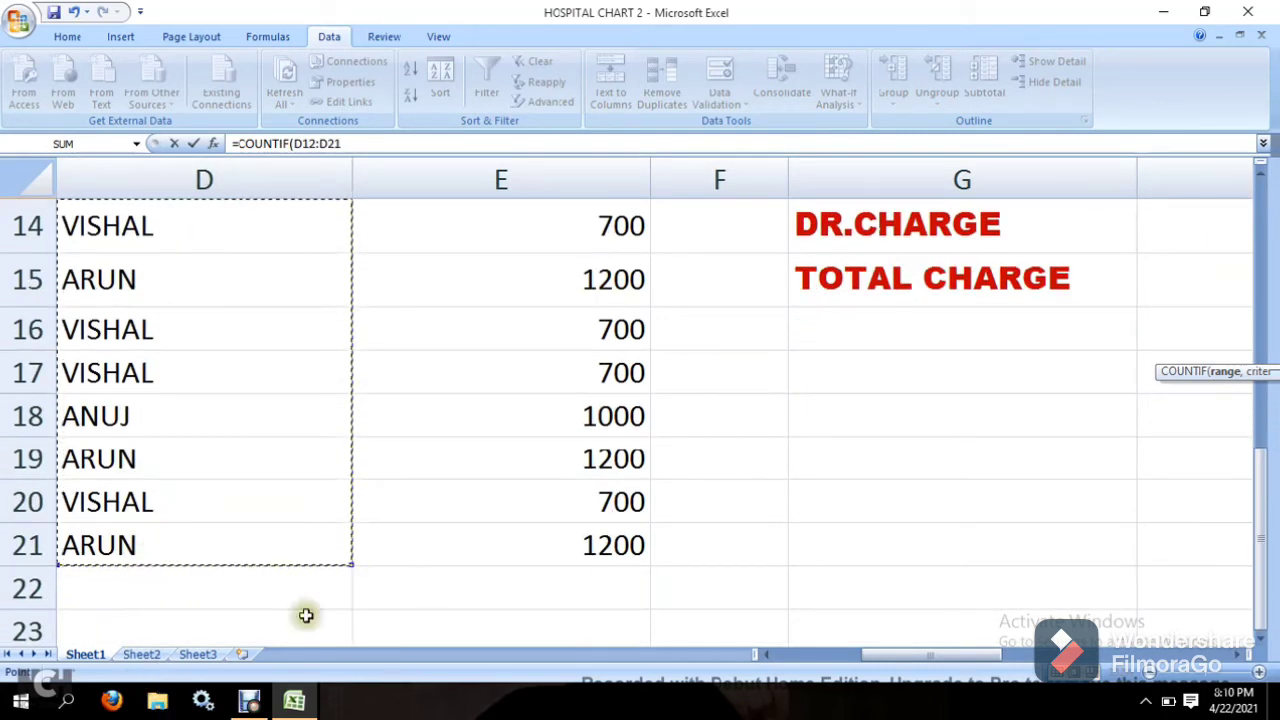
Step: Complete the COUNTIF formula in J13 with the third consultant's name, in quotation marks and without the DR. prefix, as the criterion
{"action": "left_click", "coordinate": [1237, 655]}
{"action": "left_click", "coordinate": [1237, 655]}
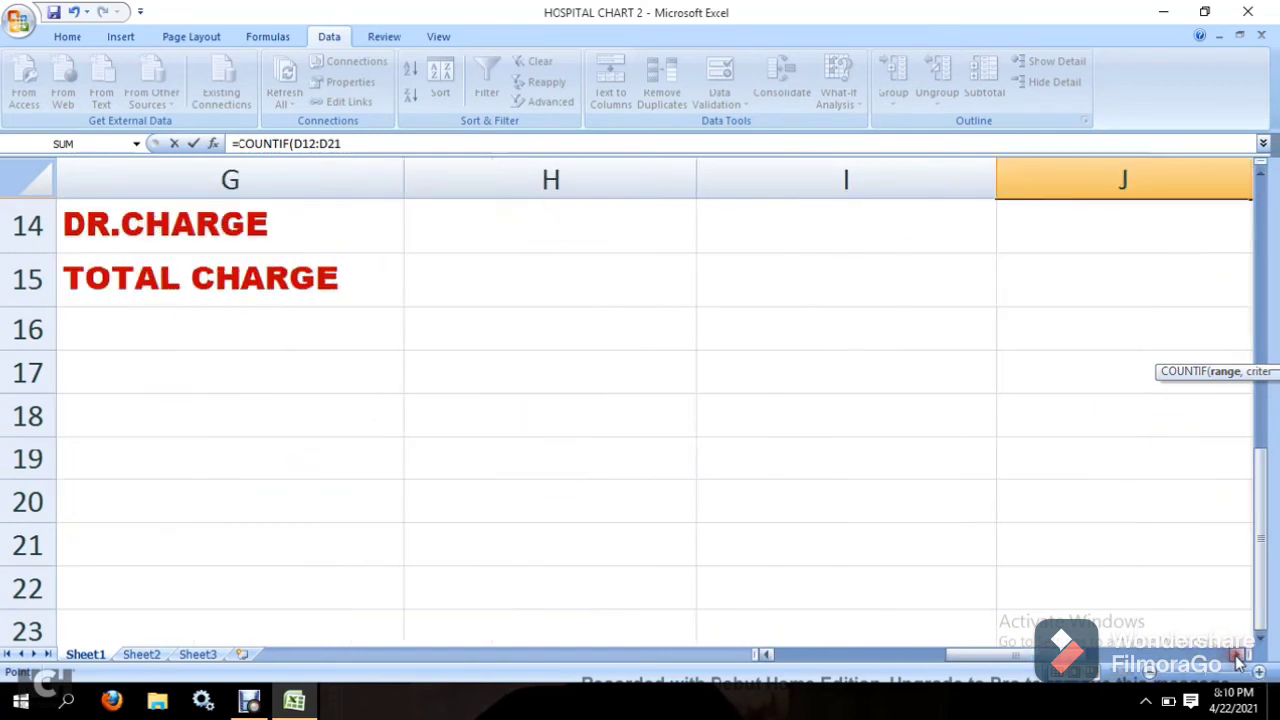
{"action": "left_click", "coordinate": [1260, 178]}
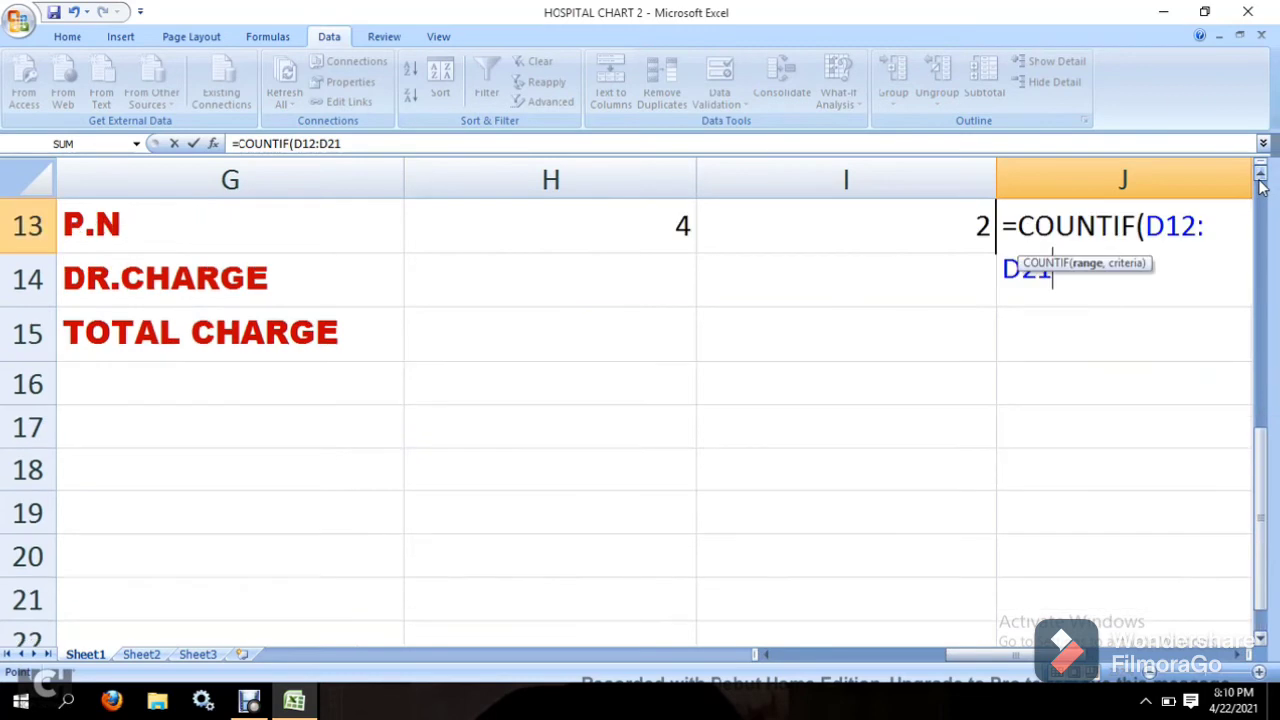
{"action": "left_click", "coordinate": [1260, 178]}
{"action": "left_click", "coordinate": [1260, 178]}
{"action": "left_click", "coordinate": [1260, 178]}
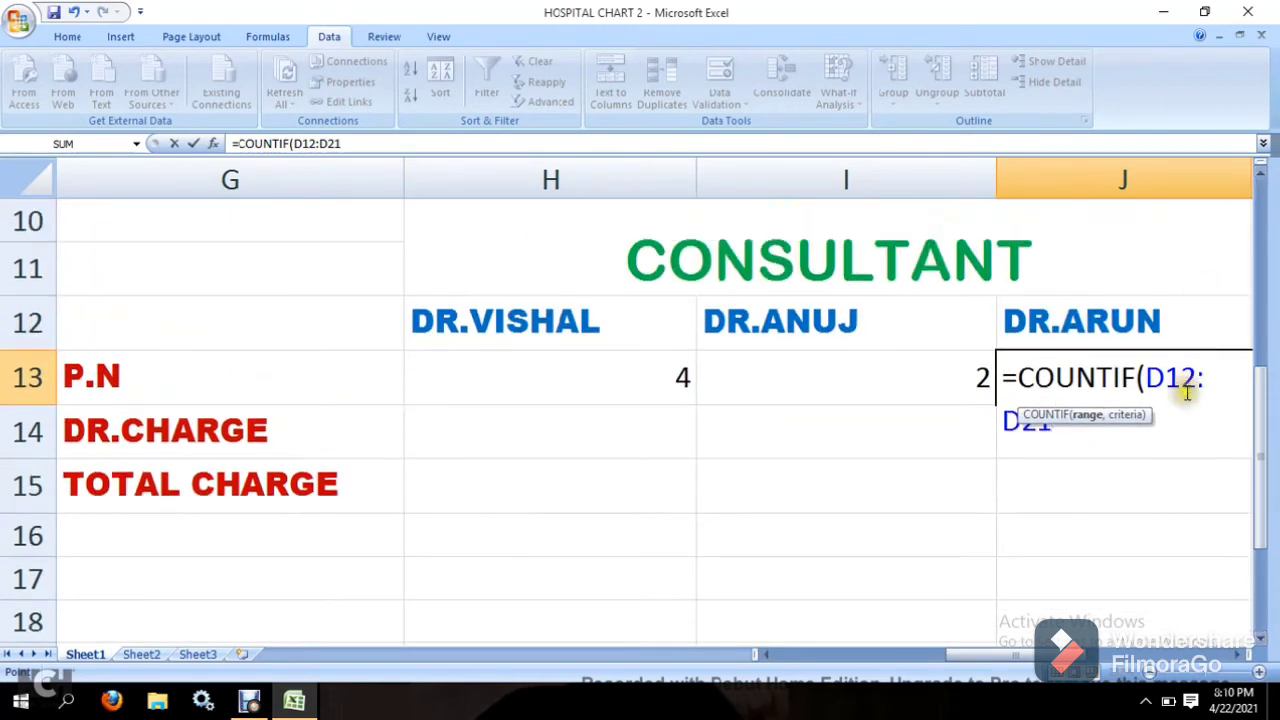
{"action": "type", "text": ","}
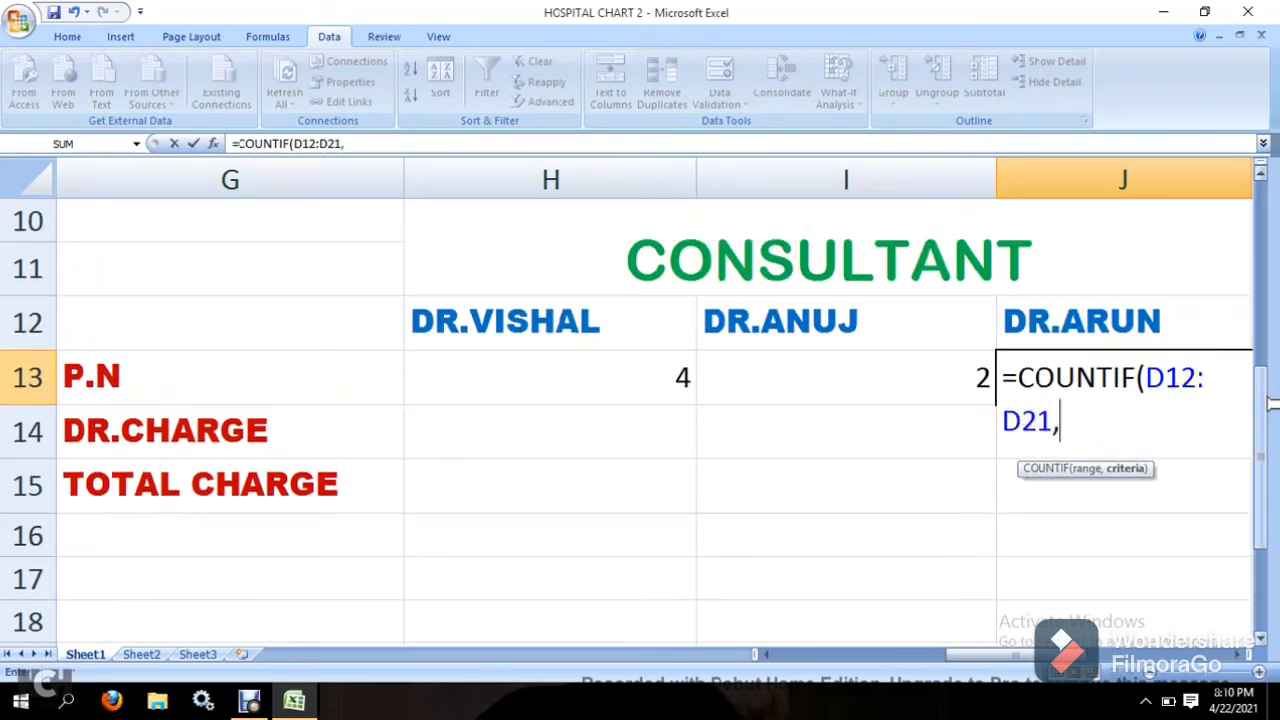
{"action": "type", "text": "\"ARUN"}
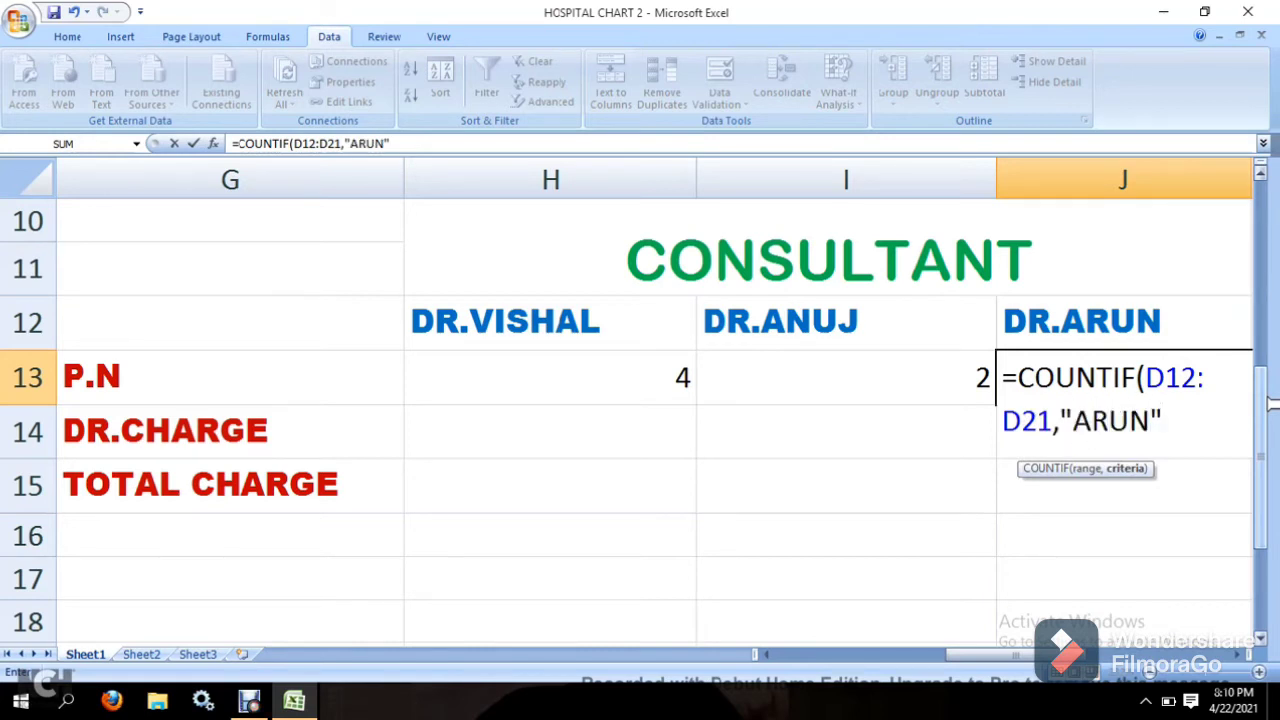
{"action": "key", "text": "Return"}
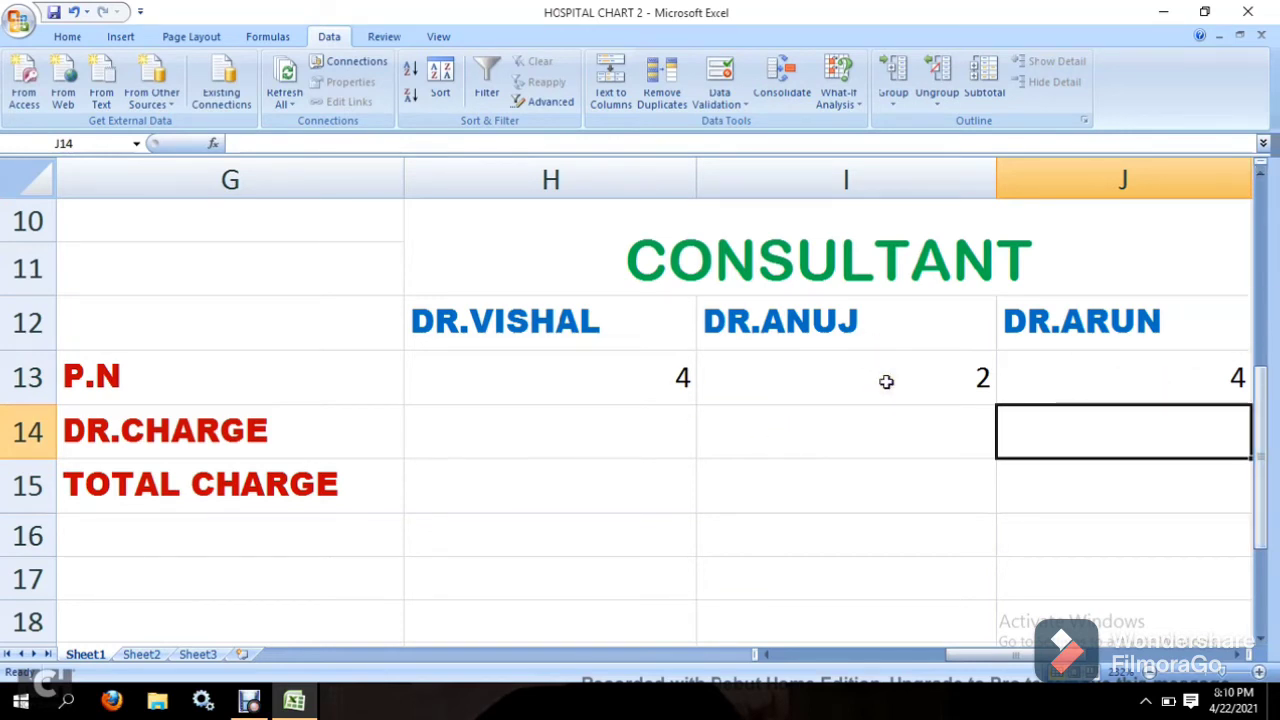
Step: Look up the first consultant's fee in the FEES AMOUNT column and enter 700 as the DR.CHARGE in cell H14
{"action": "left_click", "coordinate": [545, 444]}
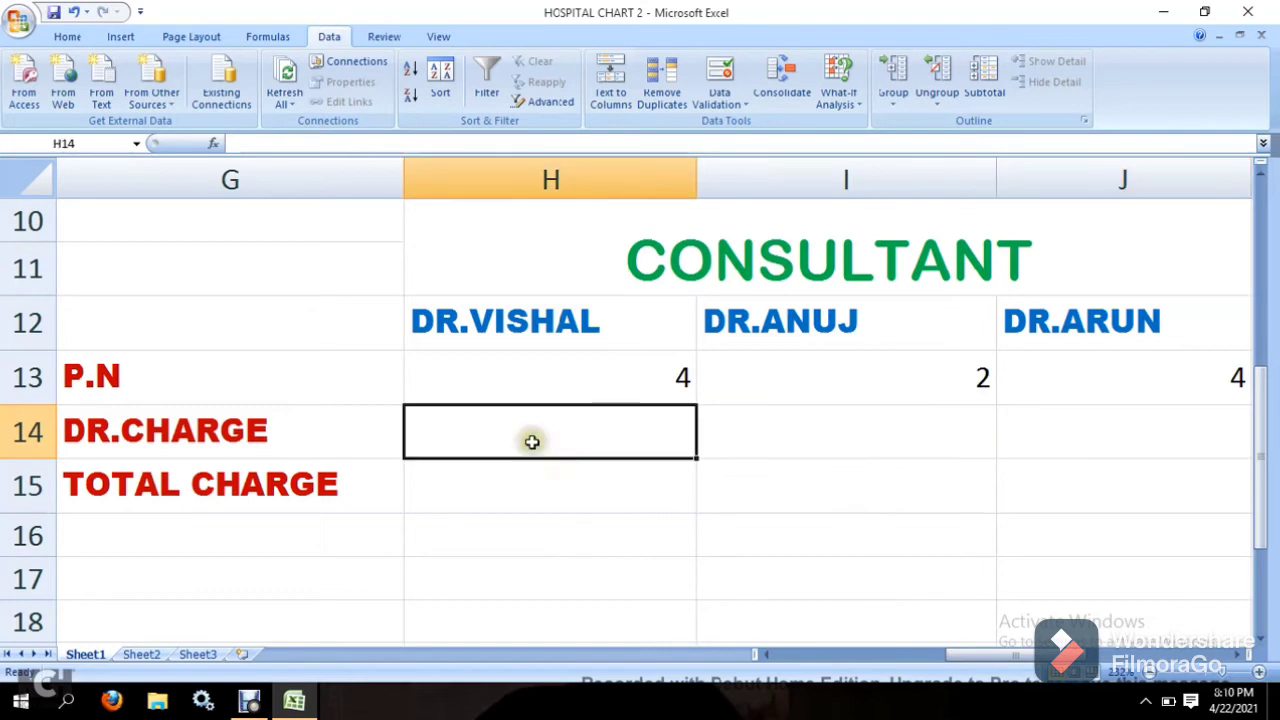
{"action": "left_click", "coordinate": [285, 444]}
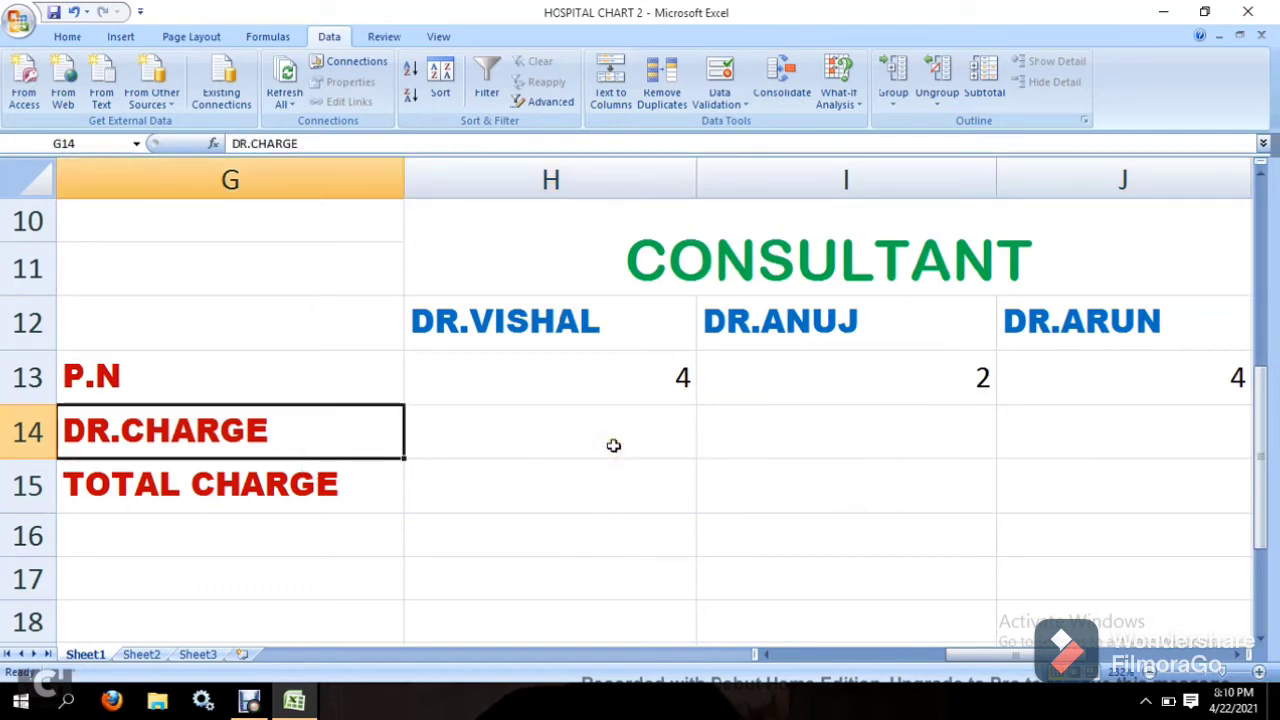
{"action": "left_click", "coordinate": [765, 655]}
{"action": "left_click", "coordinate": [765, 655]}
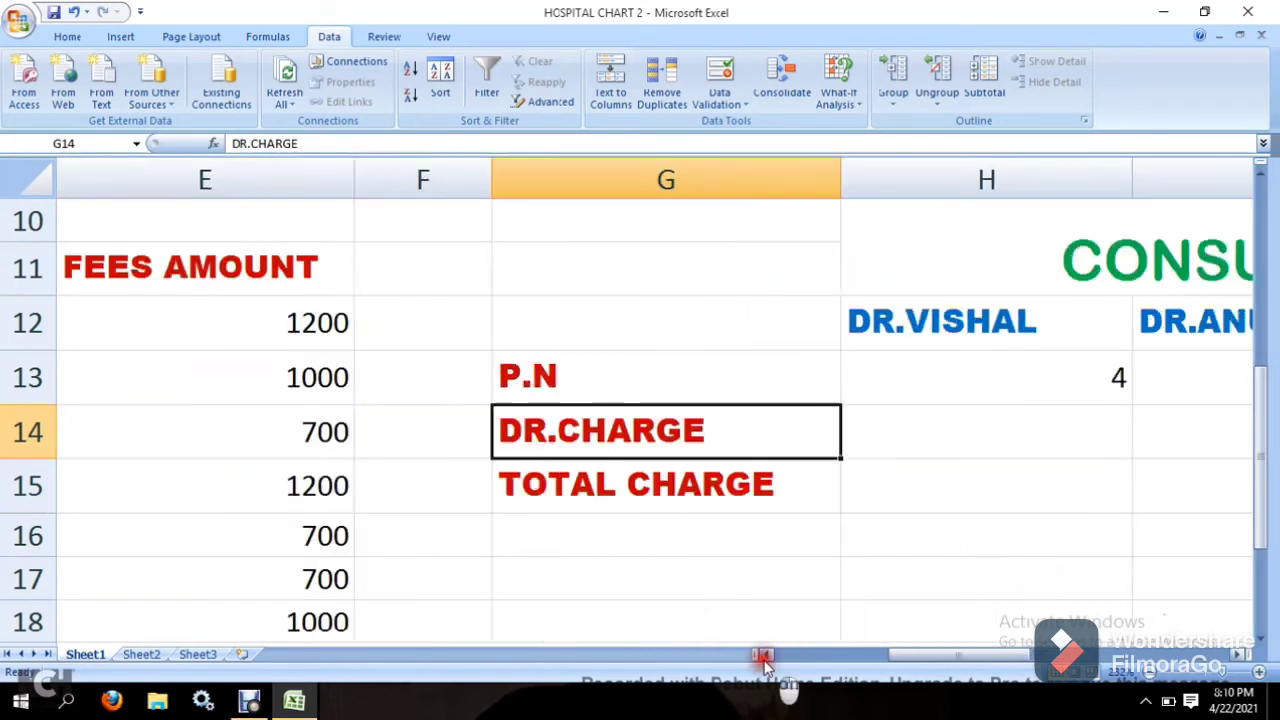
{"action": "left_click", "coordinate": [765, 655]}
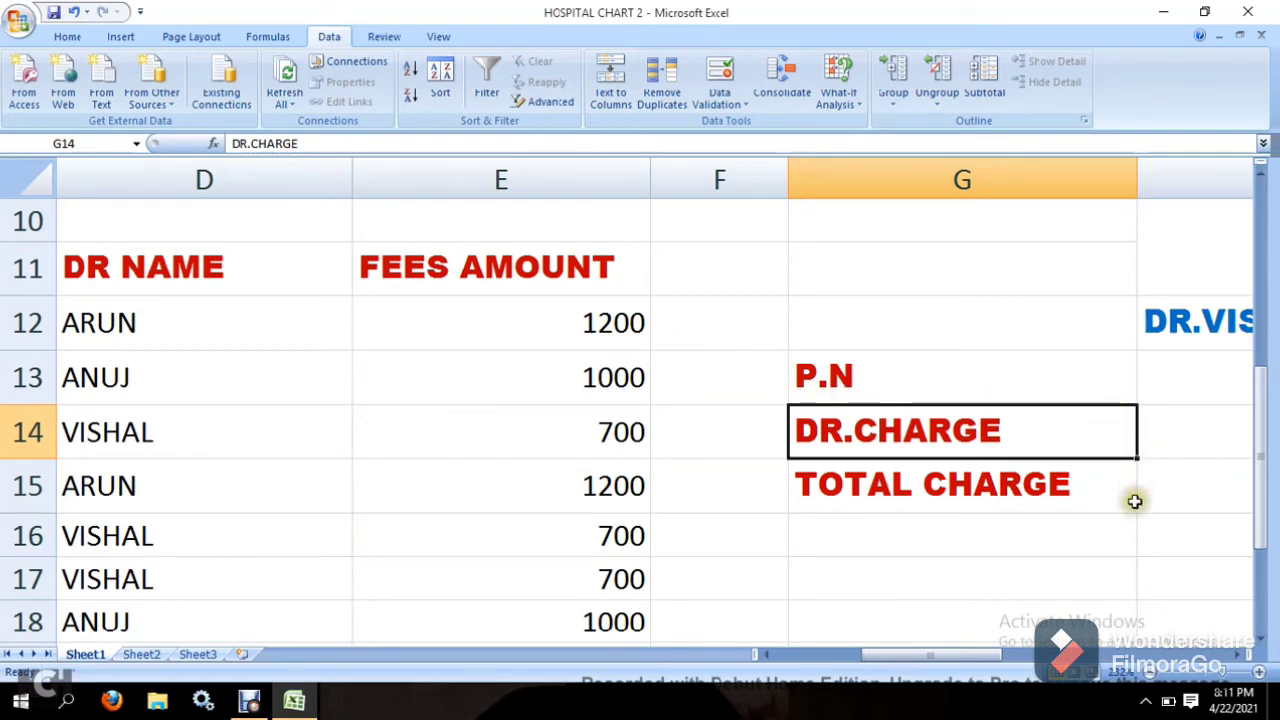
{"action": "left_click", "coordinate": [1107, 555]}
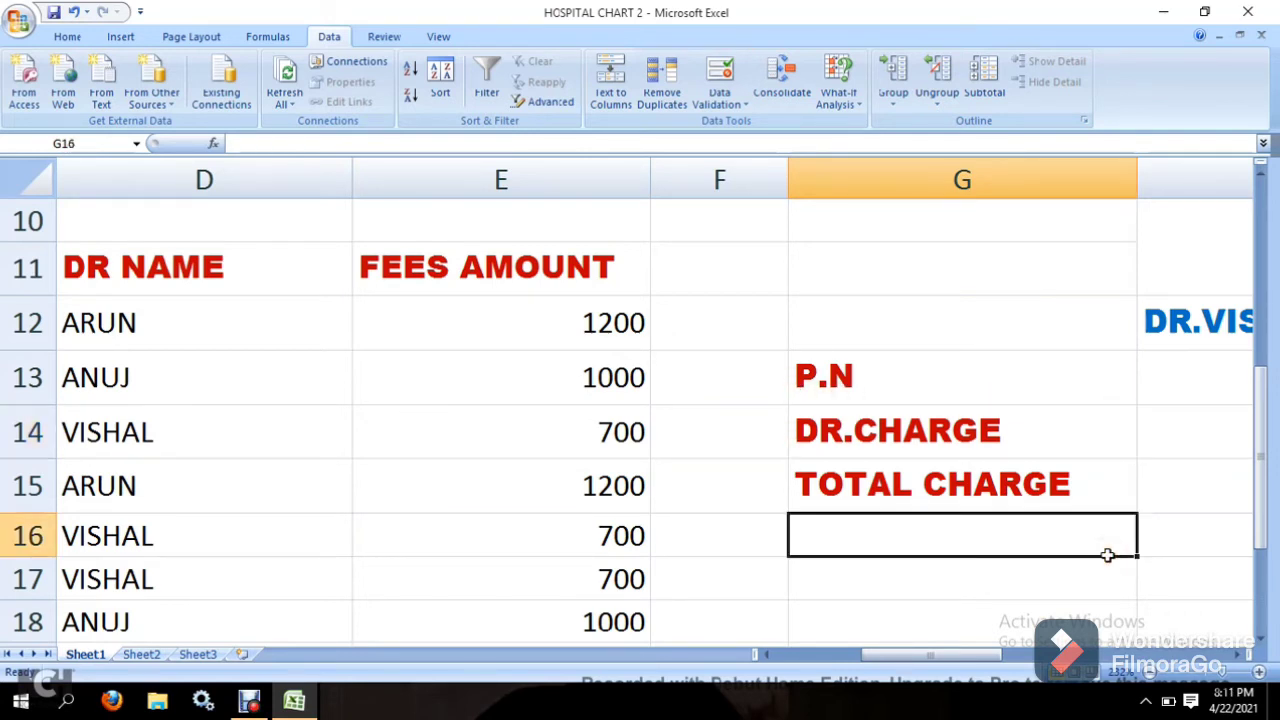
{"action": "left_click", "coordinate": [1194, 411]}
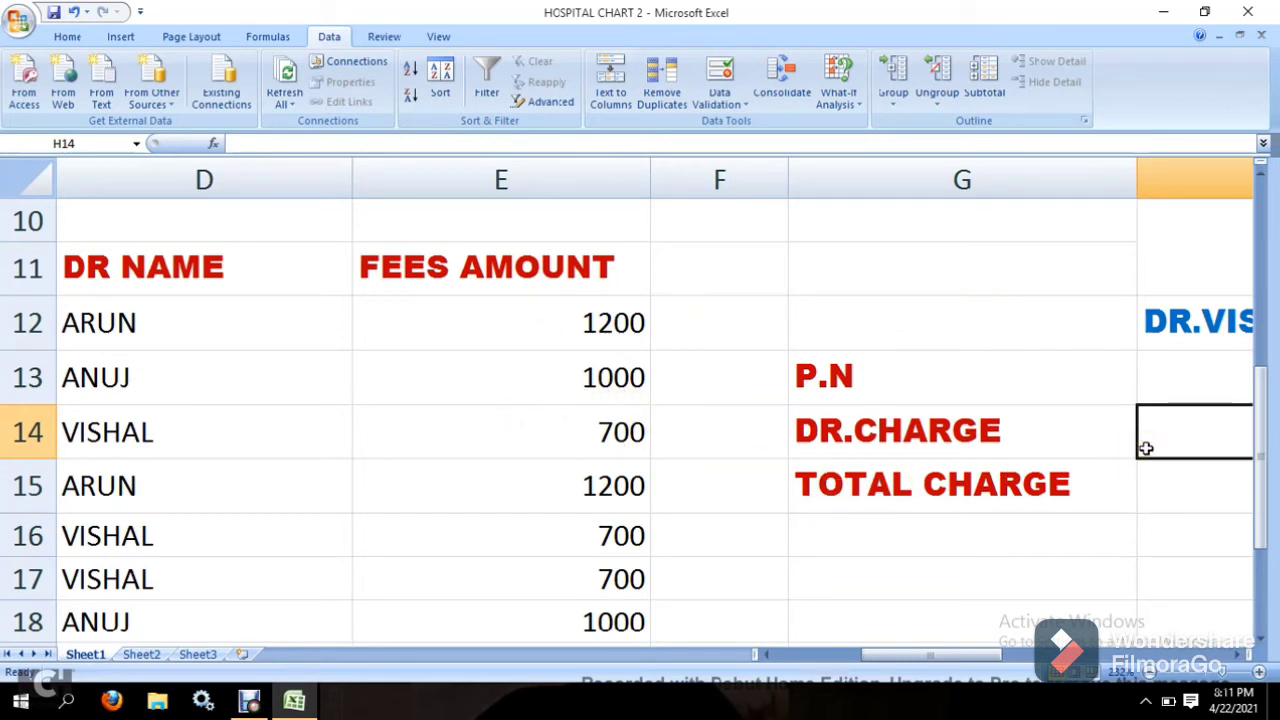
{"action": "type", "text": "700"}
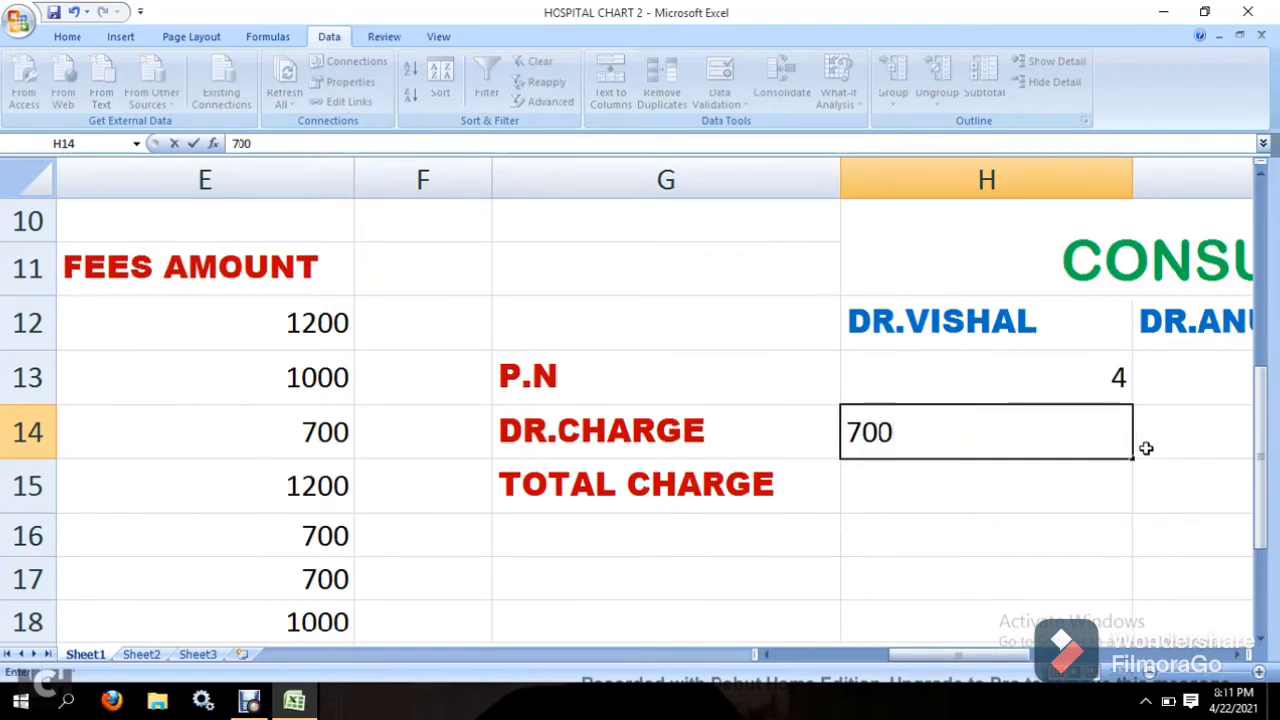
Step: Enter the DR.CHARGE of the other two consultants from the FEES AMOUNT column: 1000 in I14 and 1200 in J14
{"action": "left_click", "coordinate": [776, 654]}
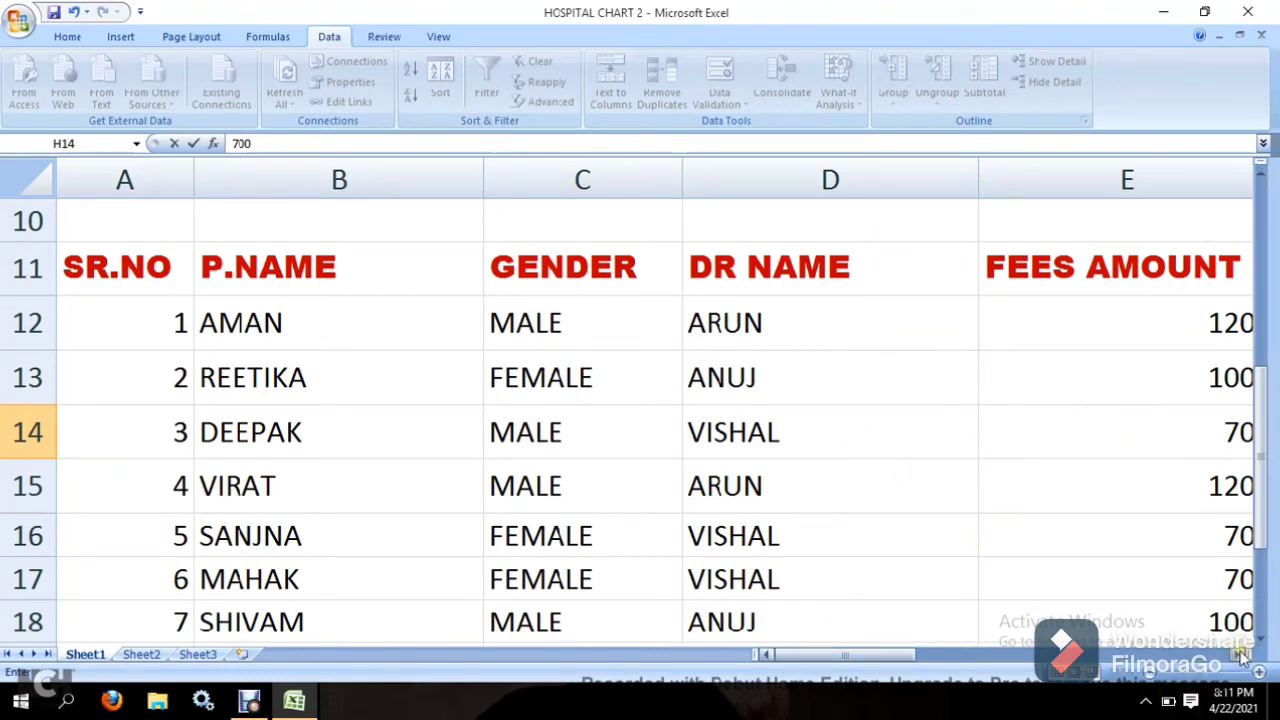
{"action": "left_click", "coordinate": [1240, 655]}
{"action": "left_click", "coordinate": [1240, 655]}
{"action": "left_click", "coordinate": [1240, 655]}
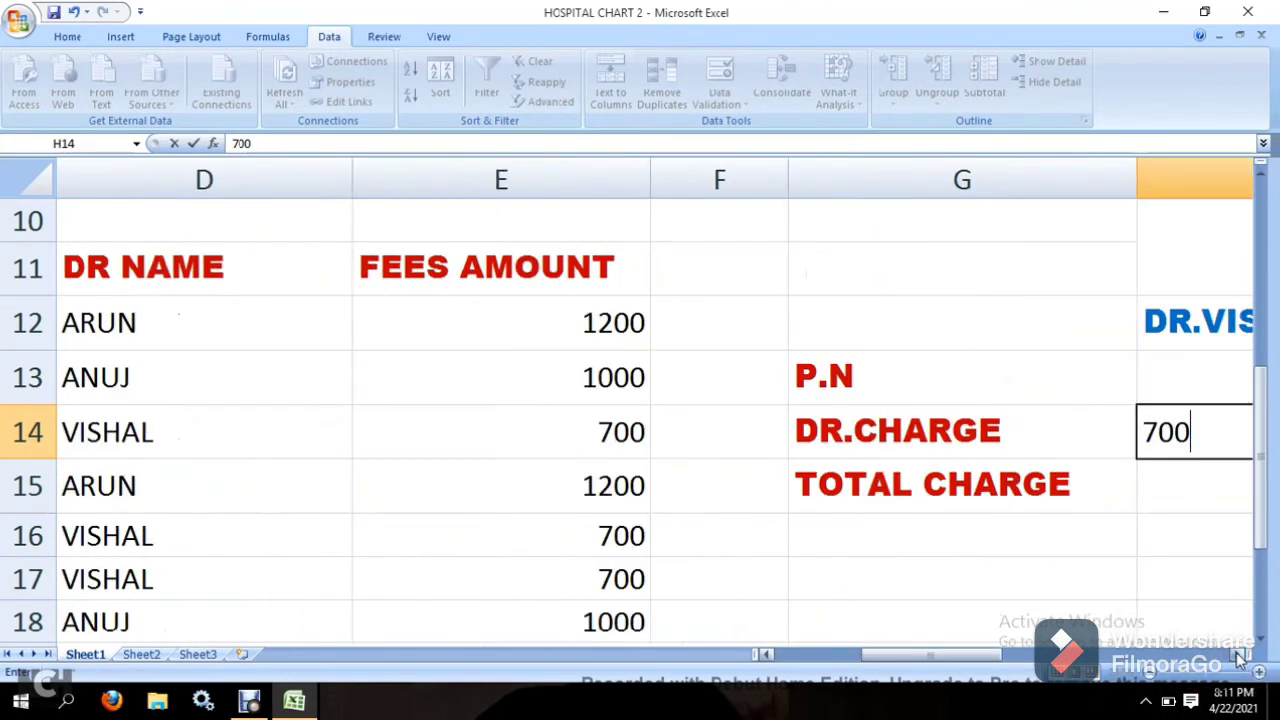
{"action": "left_click", "coordinate": [1240, 655]}
{"action": "left_click", "coordinate": [1240, 655]}
{"action": "left_click", "coordinate": [1240, 655]}
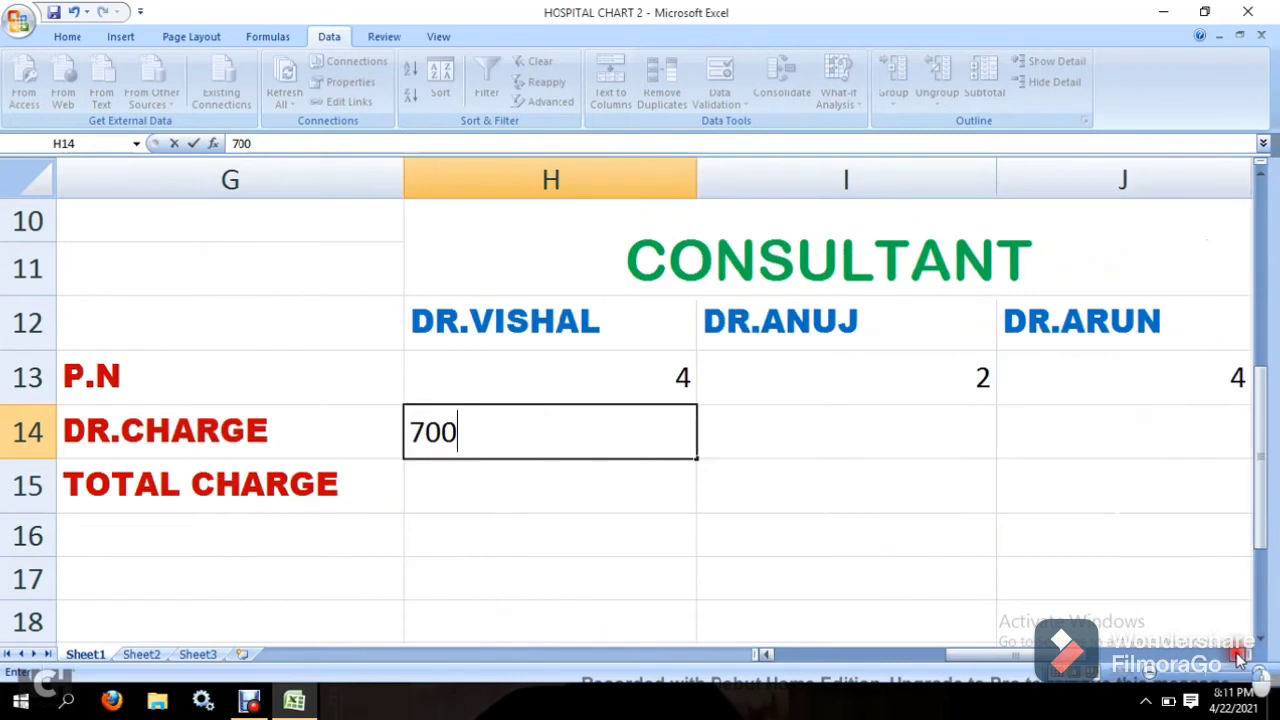
{"action": "left_click", "coordinate": [870, 429]}
{"action": "type", "text": "1000"}
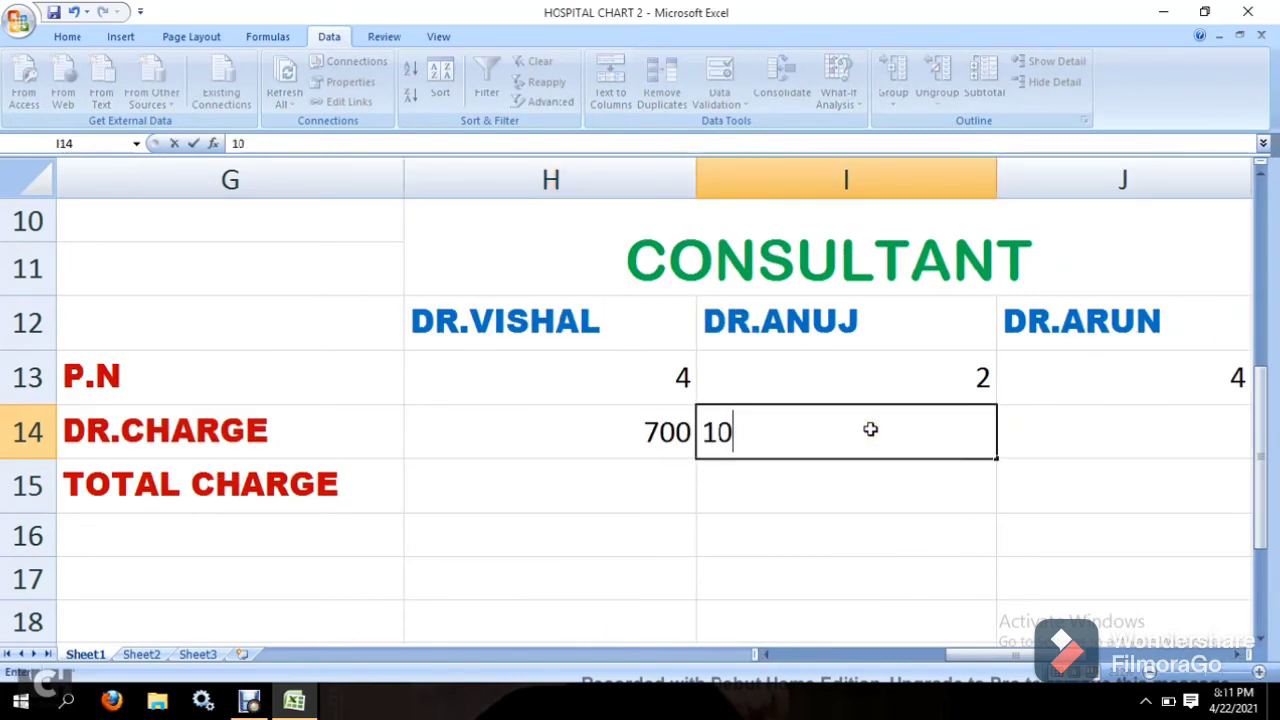
{"action": "left_click", "coordinate": [1107, 435]}
{"action": "type", "text": "1200"}
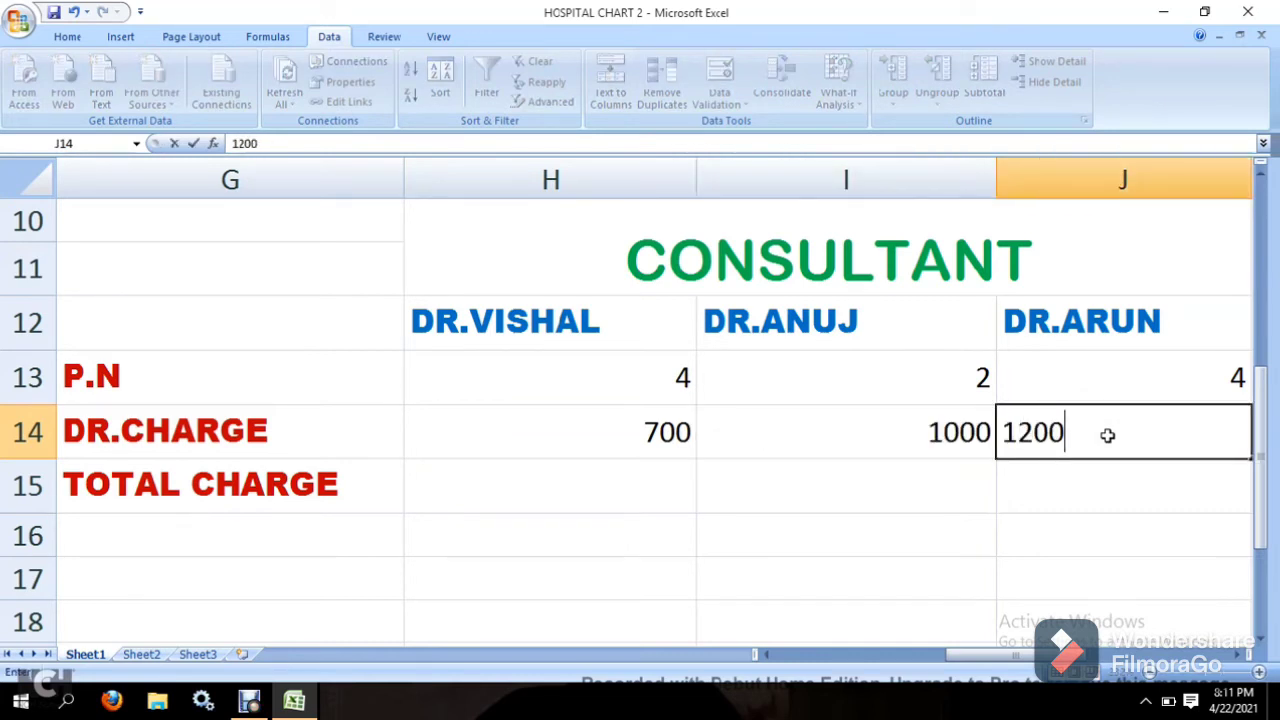
{"action": "left_click", "coordinate": [834, 503]}
Step: Calculate the first consultant's TOTAL CHARGE in cell H15 by multiplying P.N by DR.CHARGE with the formula =H13*H14
{"action": "left_click", "coordinate": [620, 492]}
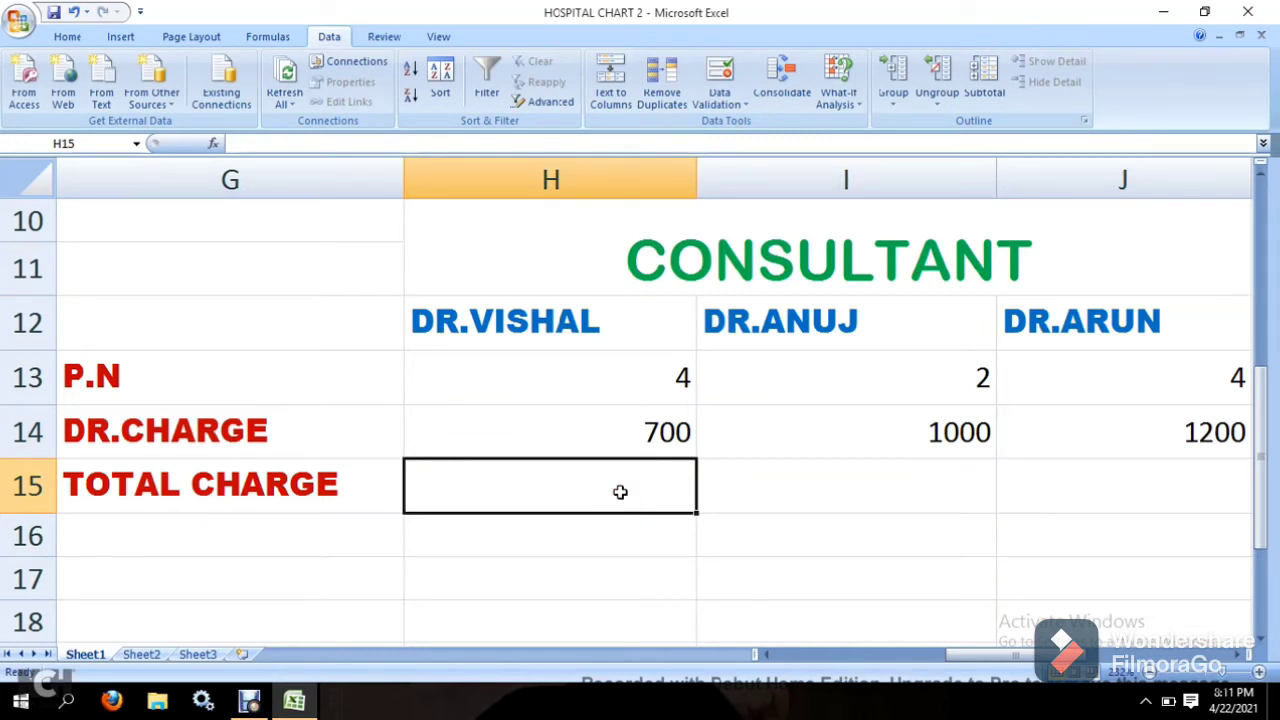
{"action": "type", "text": "="}
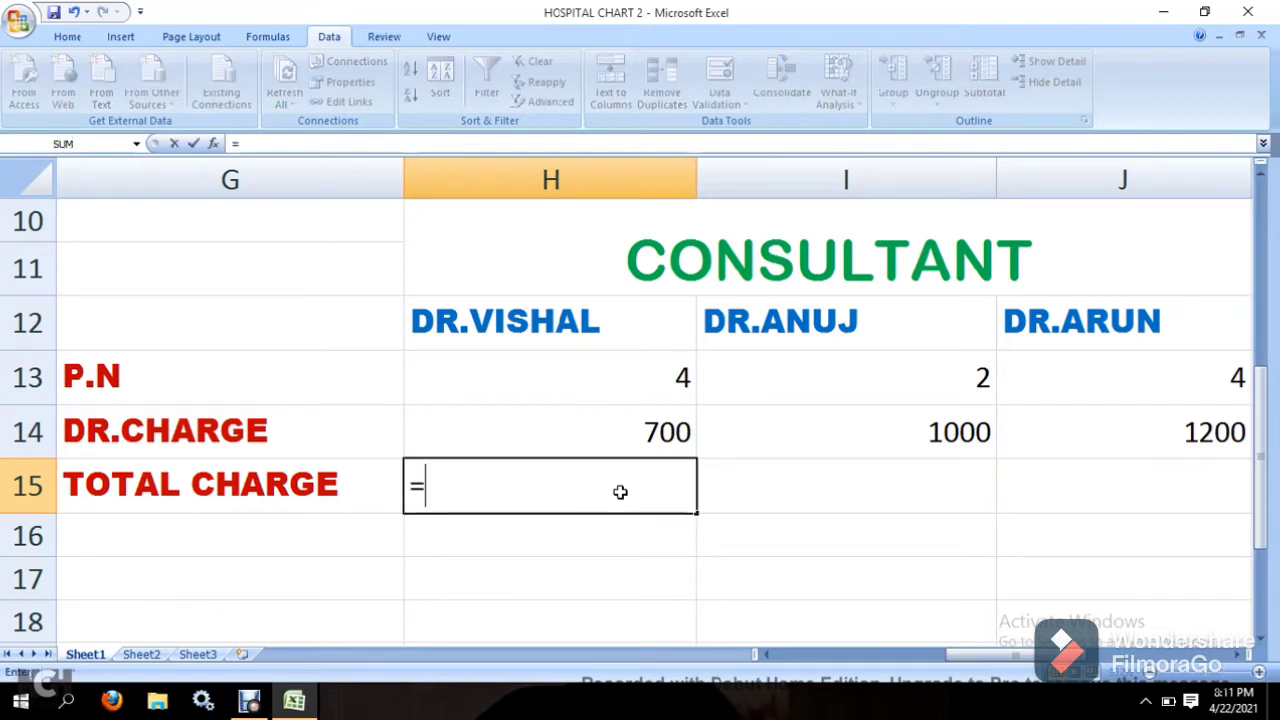
{"action": "left_click", "coordinate": [674, 376]}
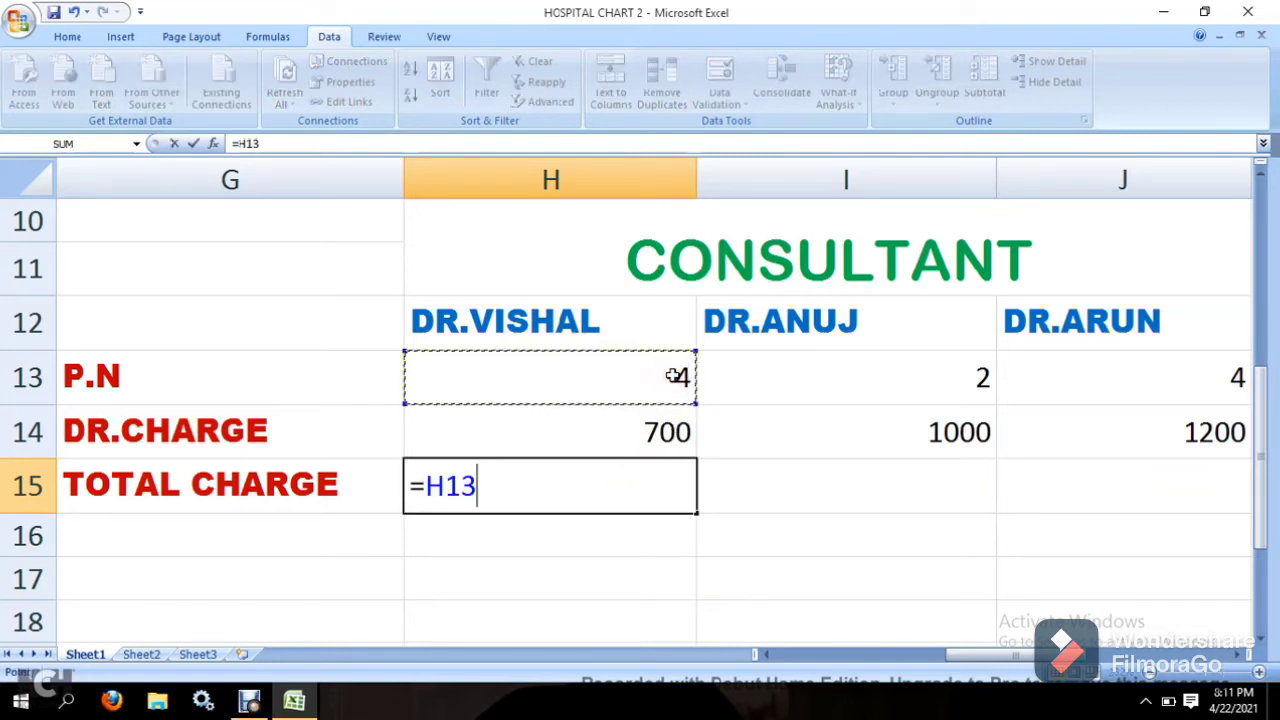
{"action": "type", "text": "*"}
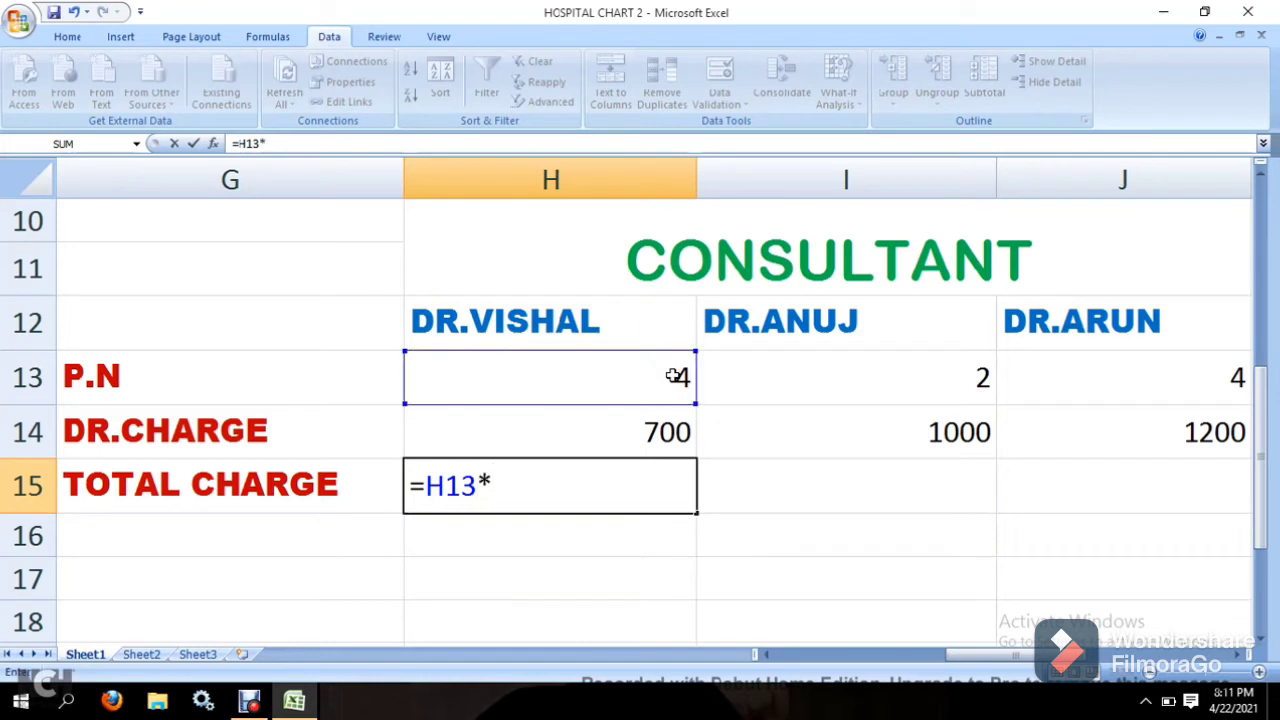
{"action": "left_click", "coordinate": [626, 425]}
{"action": "key", "text": "Return"}
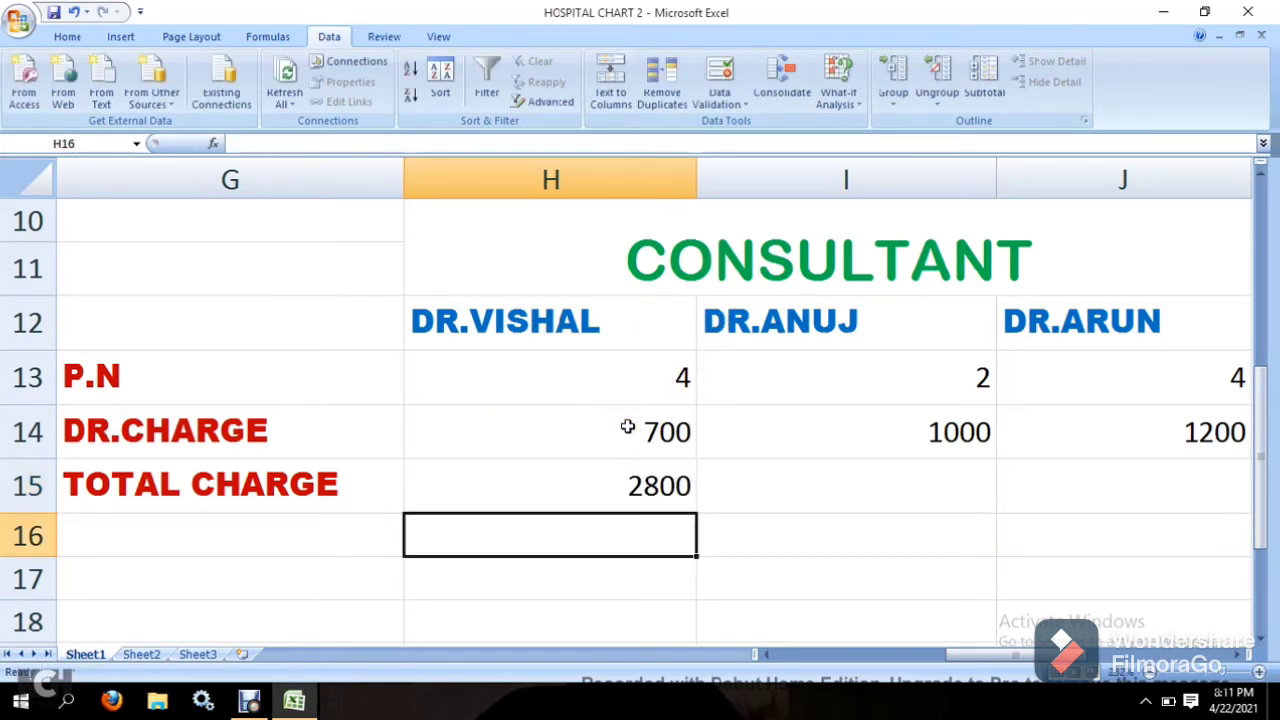
Step: Calculate the second consultant's TOTAL CHARGE in cell I15 by multiplying P.N by DR.CHARGE with the formula =I13*I14
{"action": "left_click", "coordinate": [760, 487]}
{"action": "type", "text": "="}
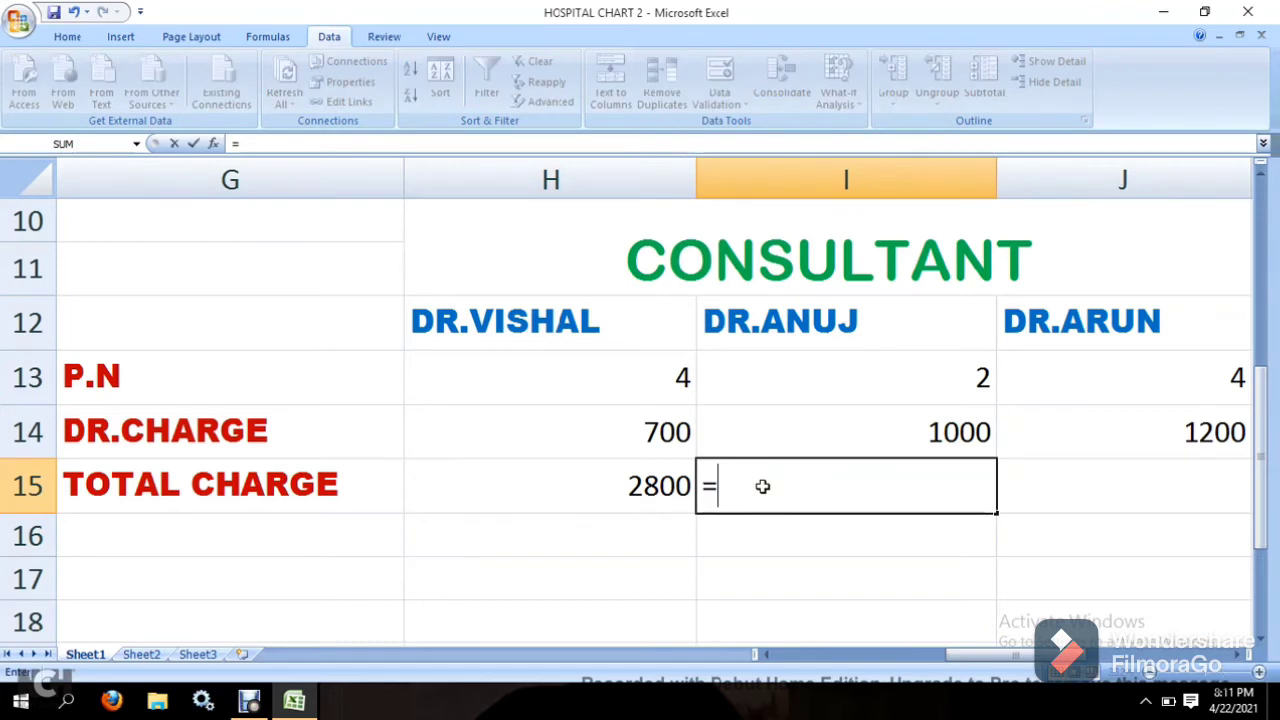
{"action": "left_click", "coordinate": [895, 396]}
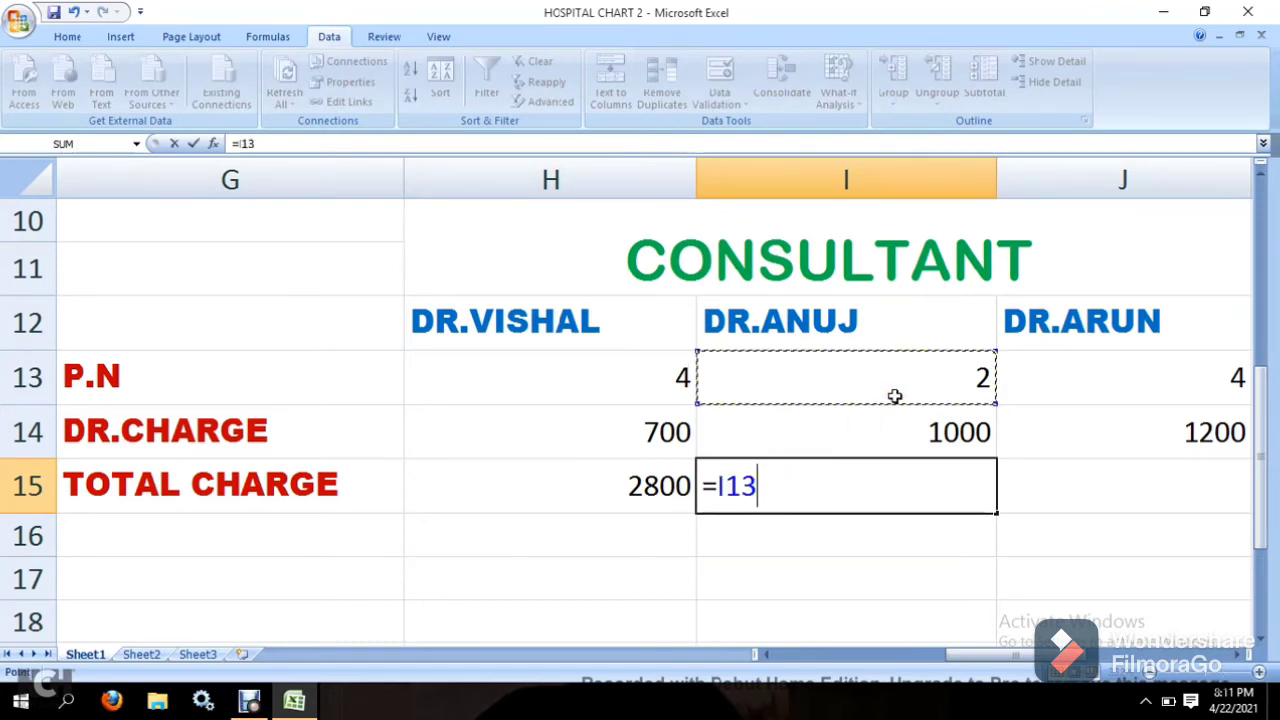
{"action": "type", "text": "="}
{"action": "key", "text": "BackSpace"}
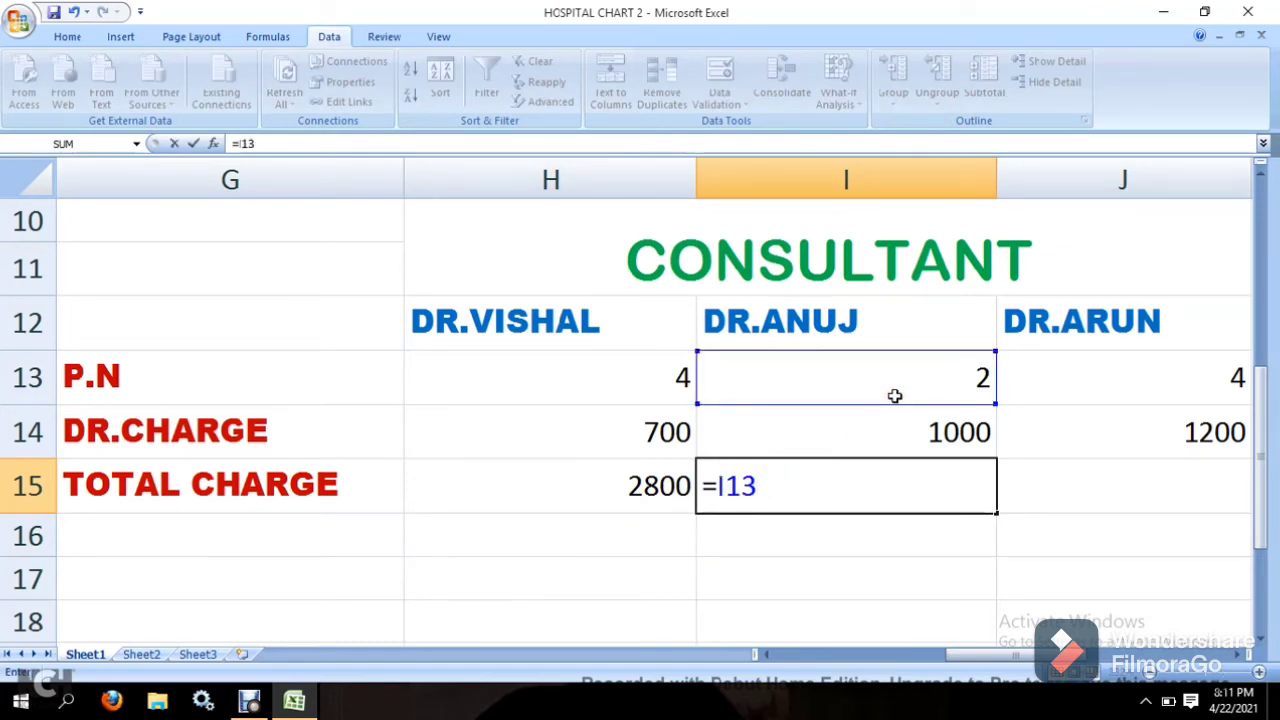
{"action": "type", "text": "*"}
{"action": "left_click", "coordinate": [895, 428]}
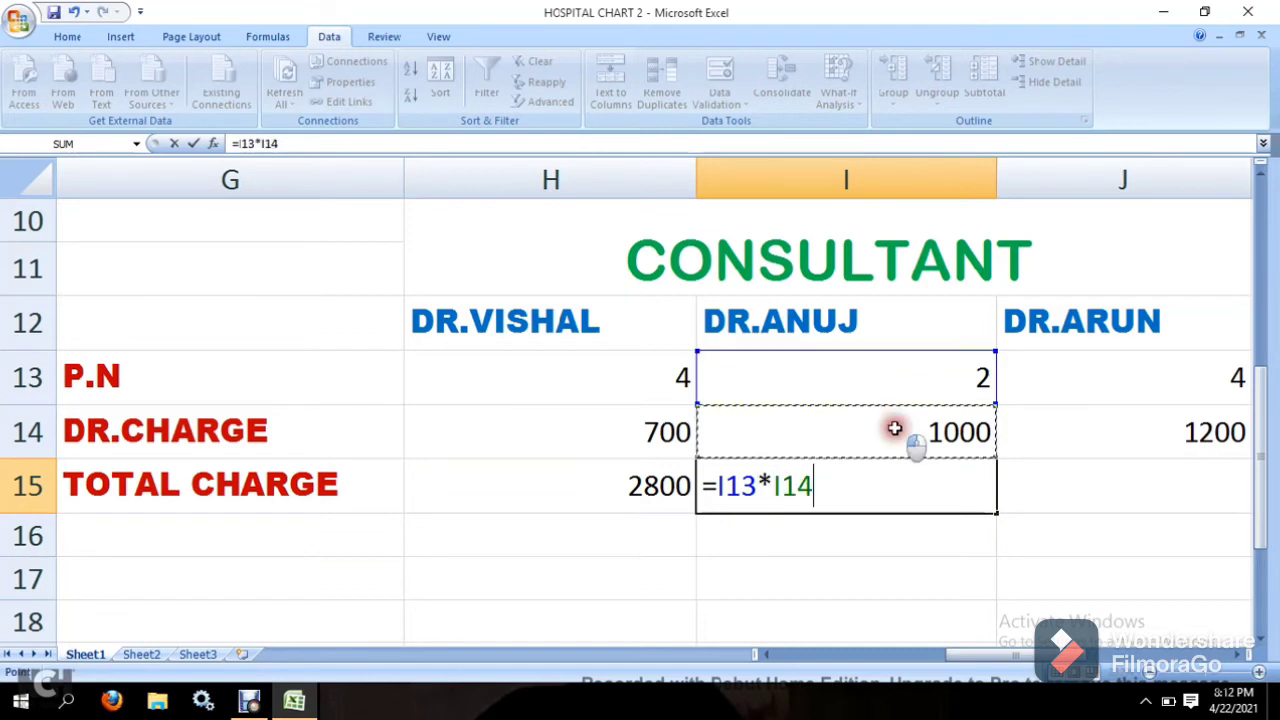
{"action": "key", "text": "Return"}
Step: Calculate the third consultant's TOTAL CHARGE in cell J15 by multiplying P.N by DR.CHARGE with the formula =J13*J14
{"action": "left_click", "coordinate": [1192, 481]}
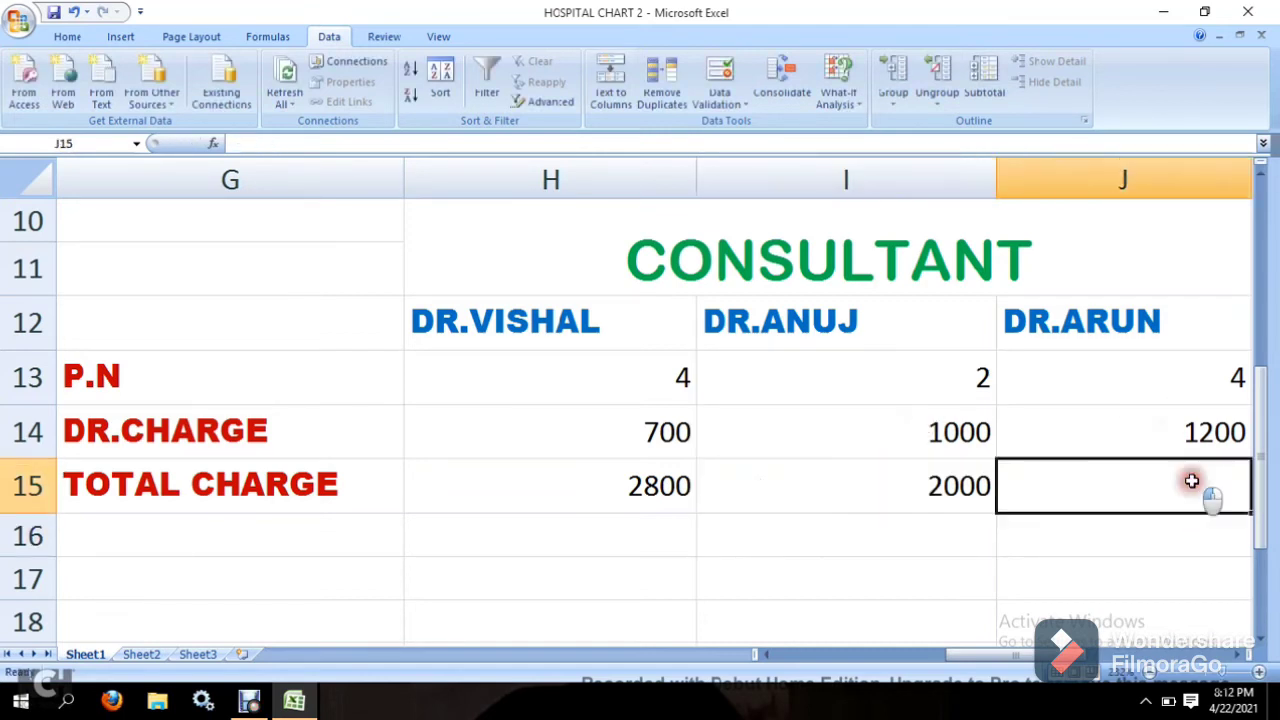
{"action": "type", "text": "="}
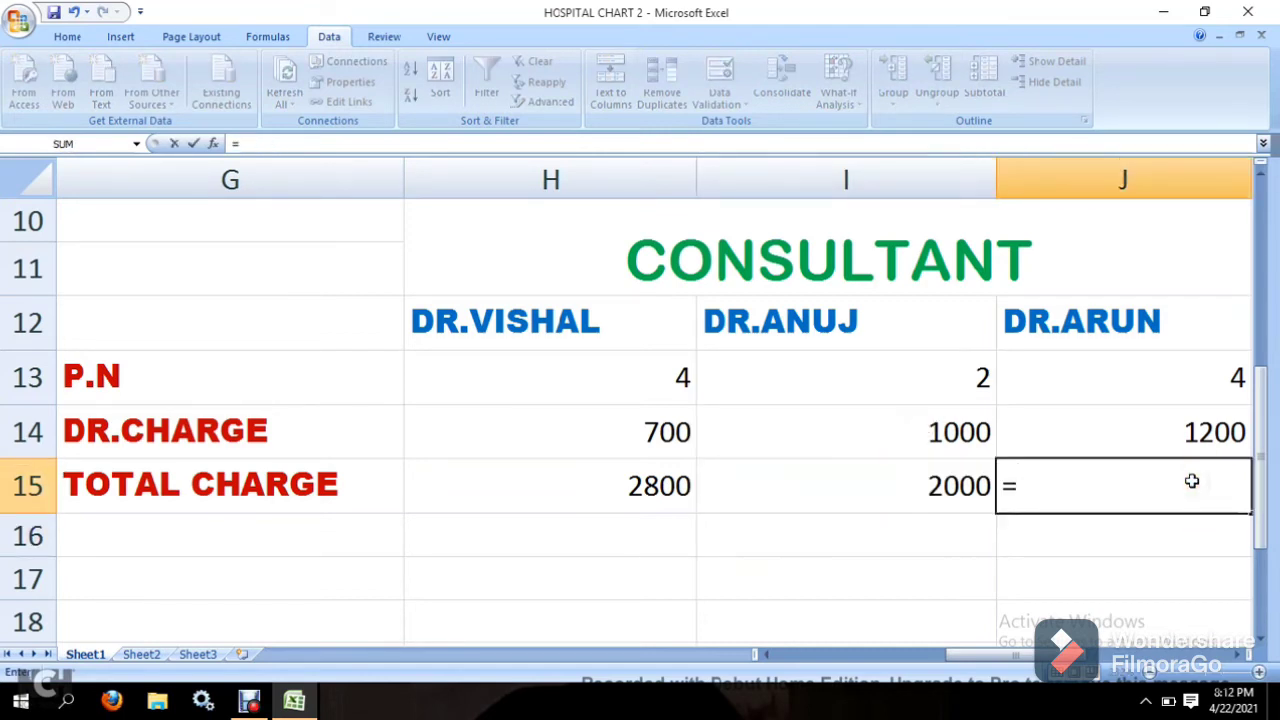
{"action": "left_click", "coordinate": [1189, 369]}
{"action": "type", "text": "*"}
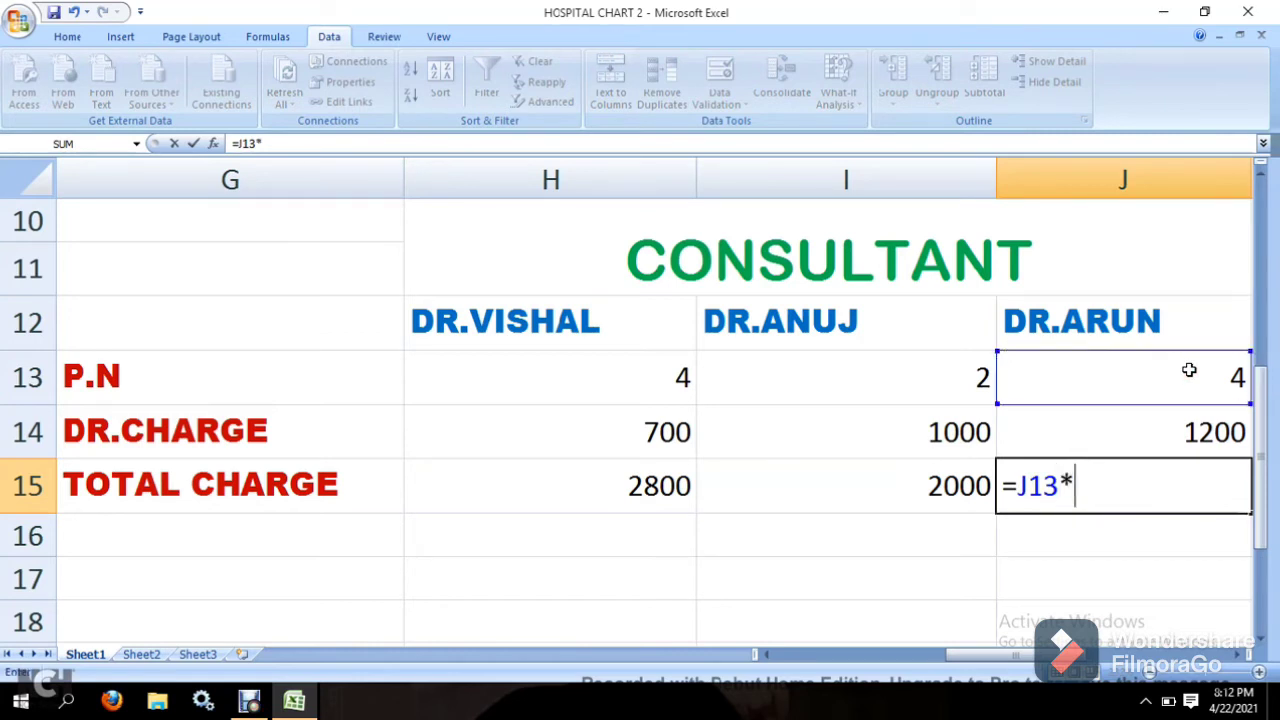
{"action": "left_click", "coordinate": [1192, 430]}
{"action": "key", "text": "Return"}
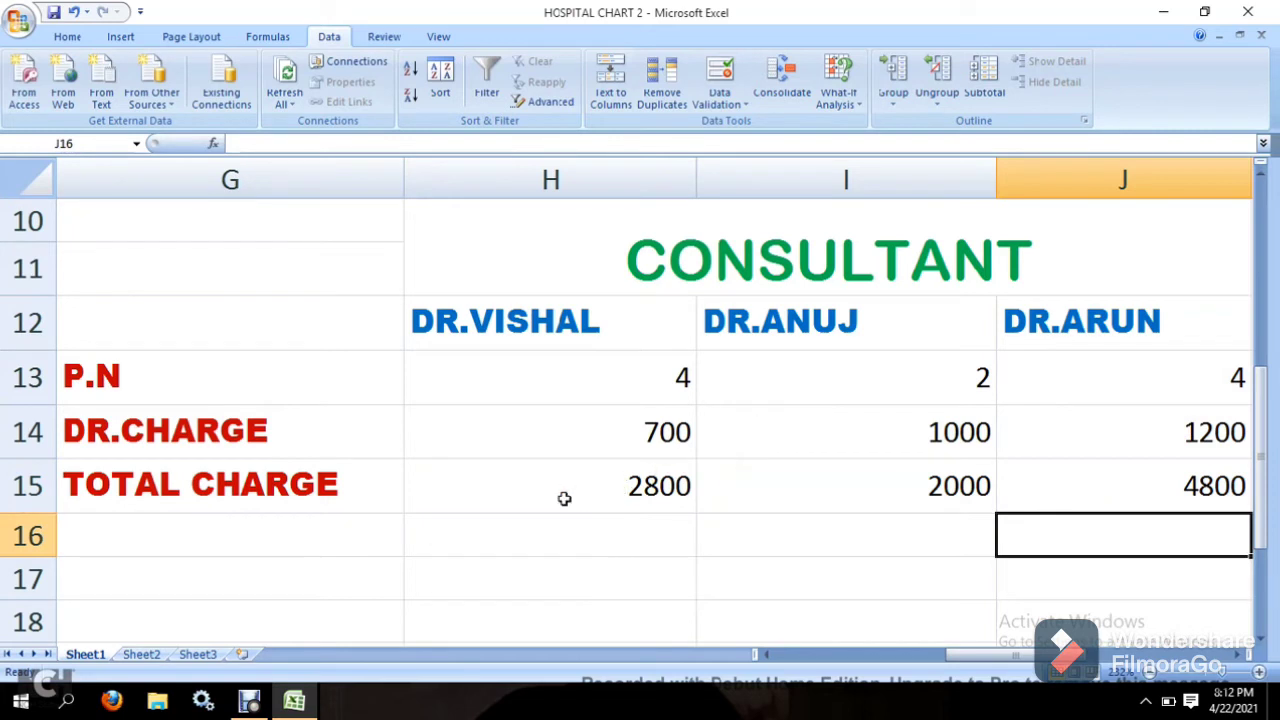
Step: Start a SUMIF formula in cell H16, using the DR NAME cells D12:D21 as its range
{"action": "left_click", "coordinate": [530, 536]}
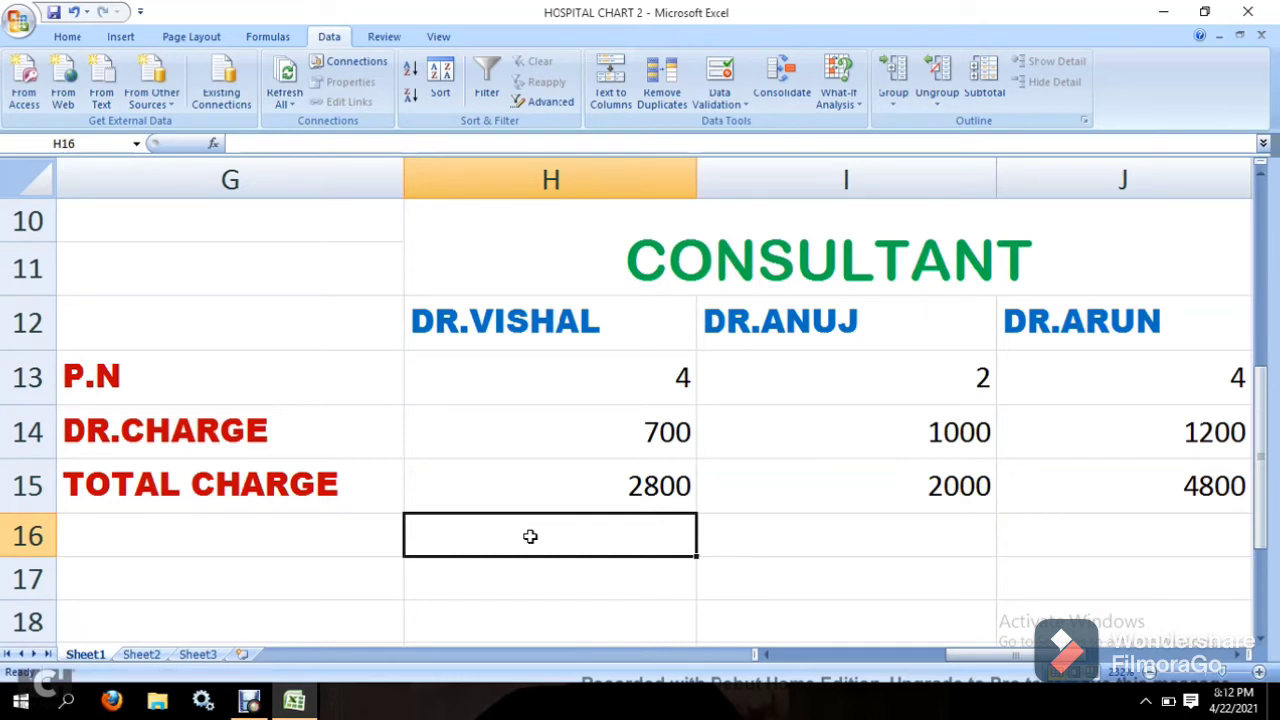
{"action": "type", "text": "="}
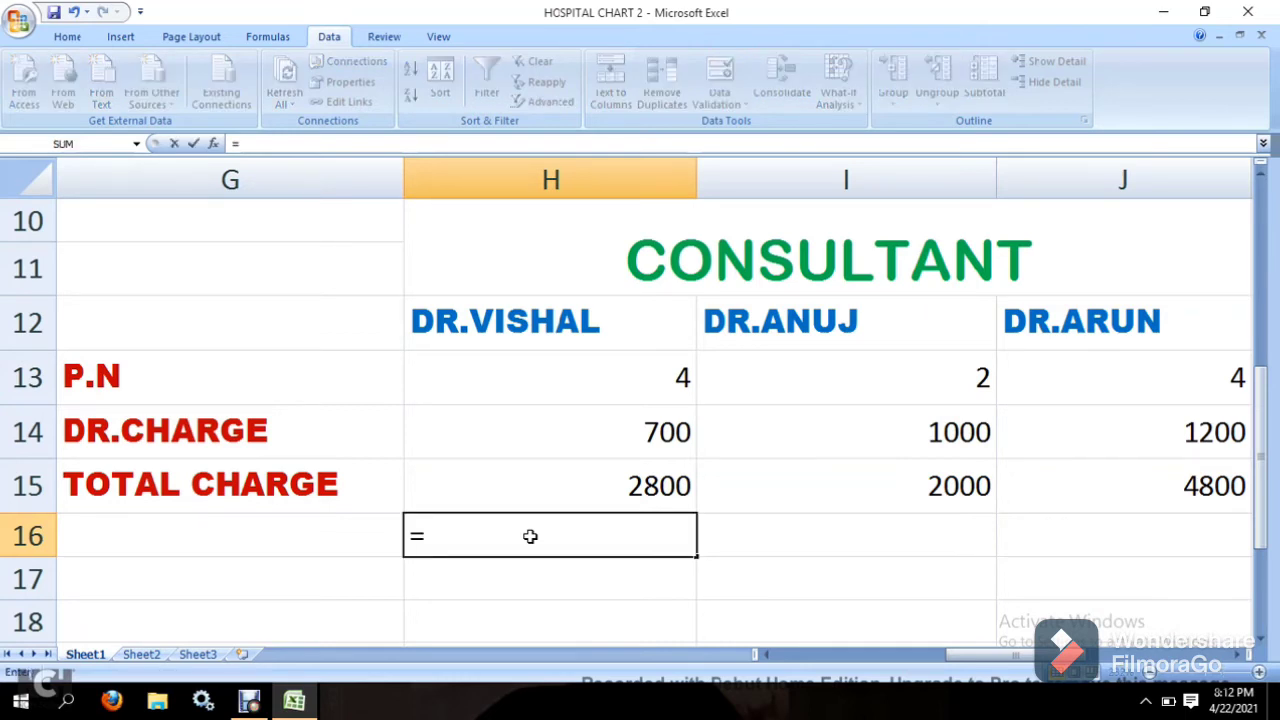
{"action": "type", "text": "SUM("}
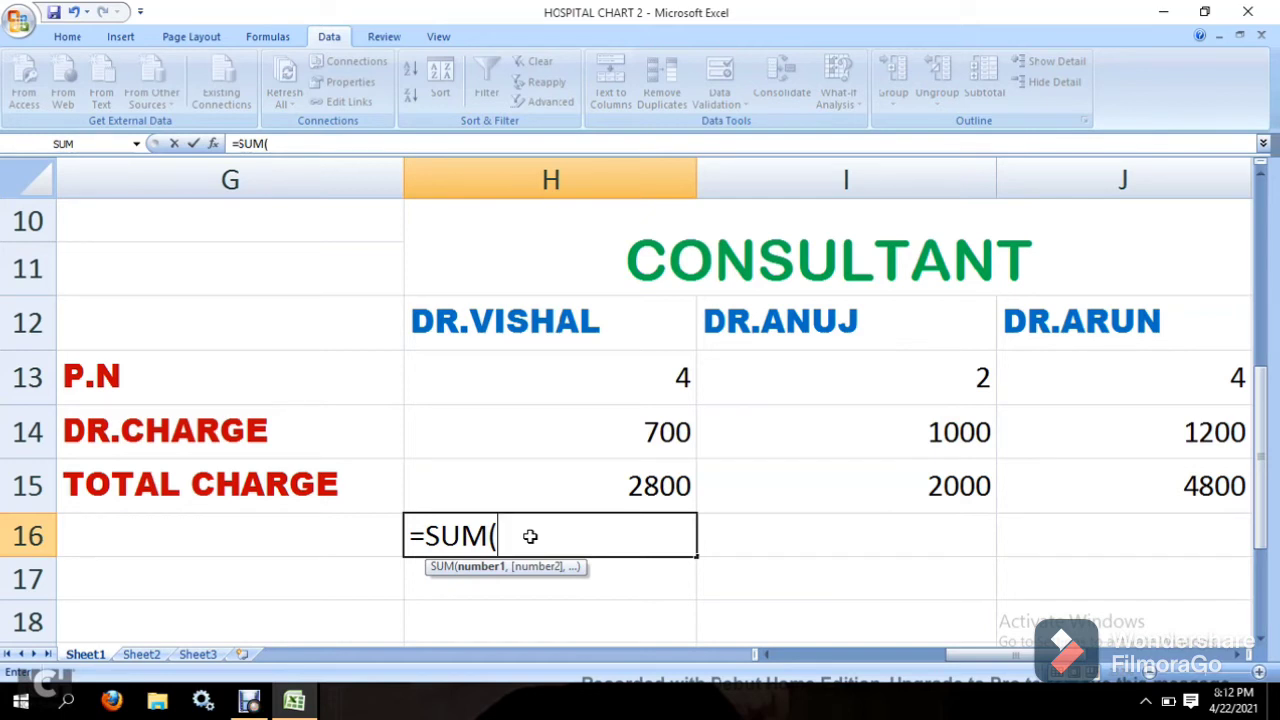
{"action": "key", "text": "BackSpace"}
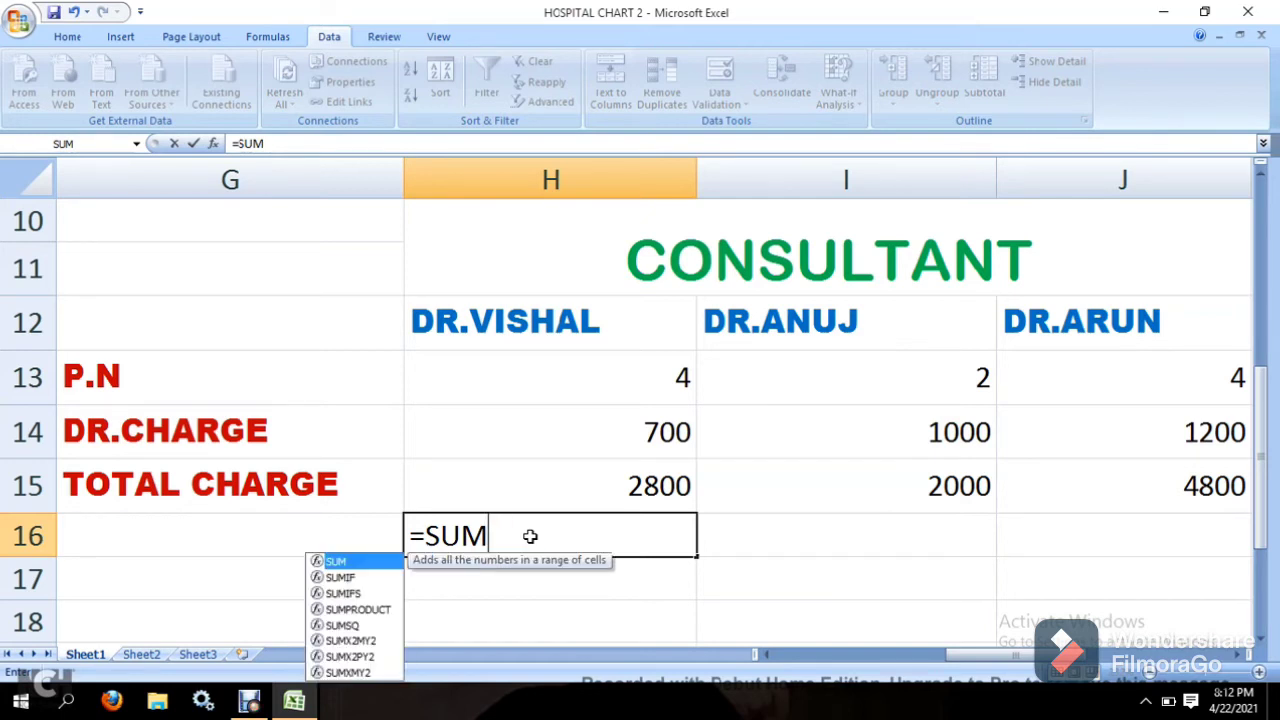
{"action": "type", "text": "IF"}
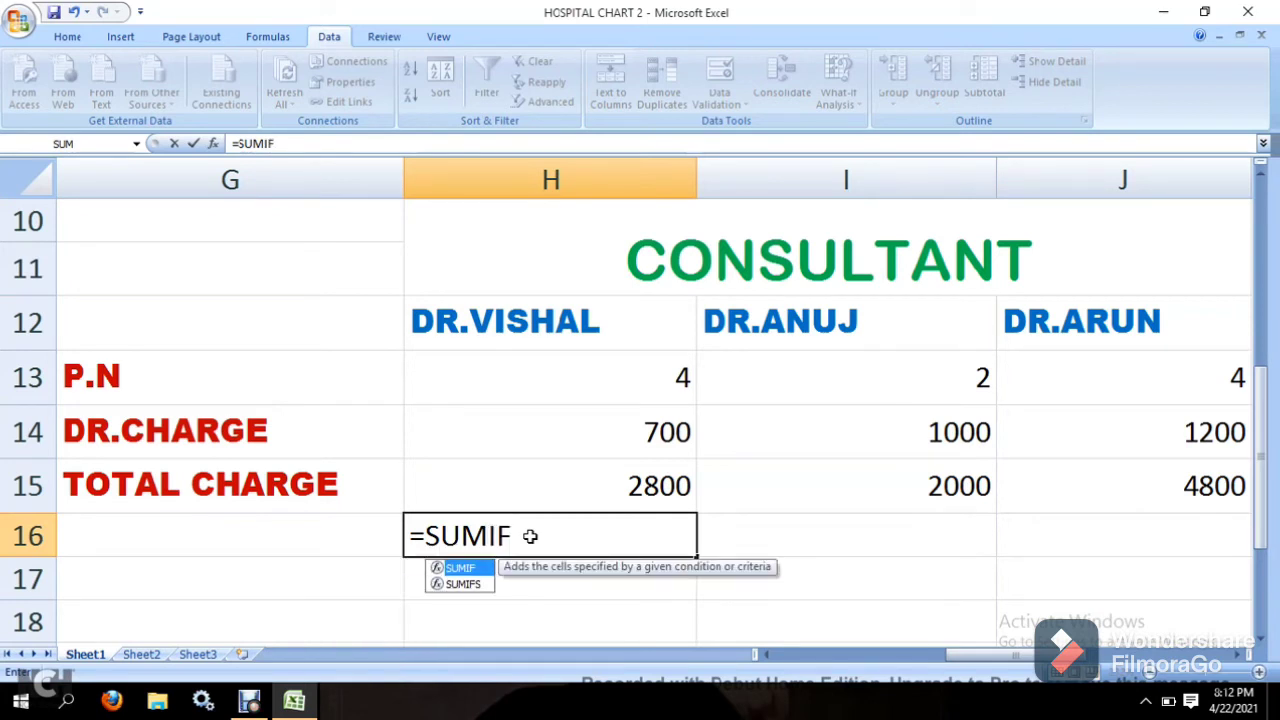
{"action": "type", "text": "("}
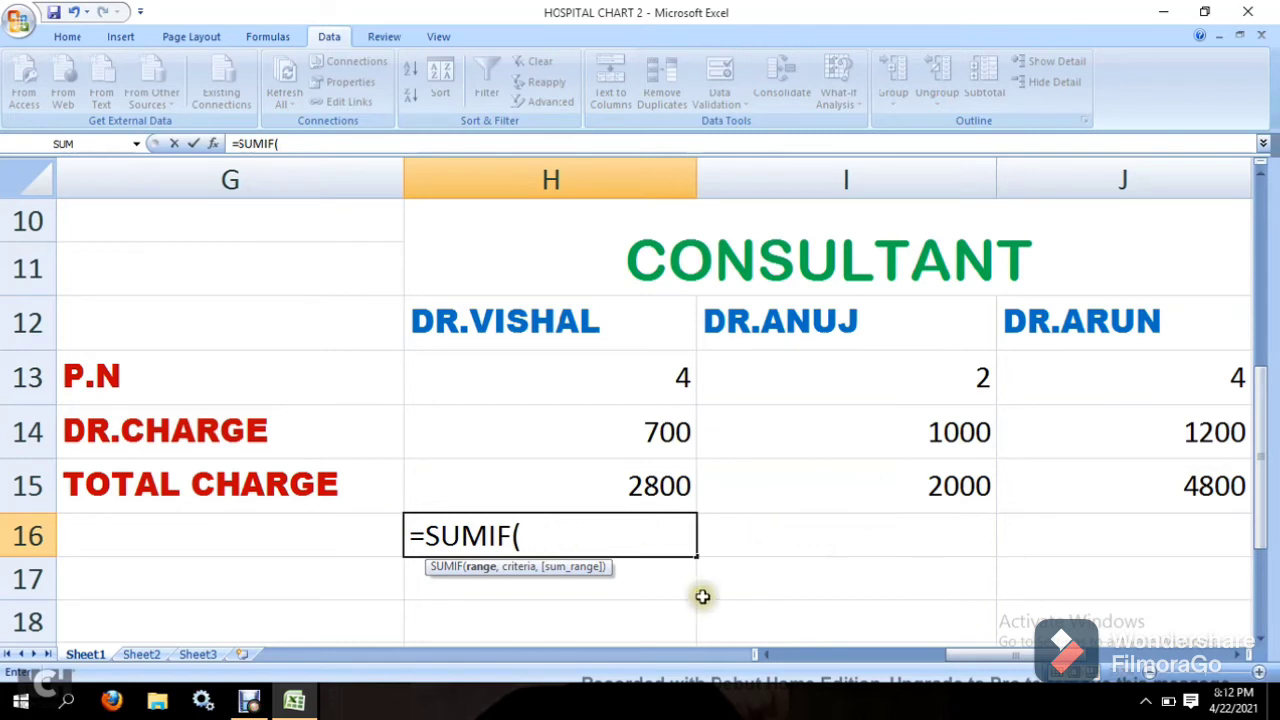
{"action": "left_click", "coordinate": [777, 653]}
{"action": "left_click", "coordinate": [776, 653]}
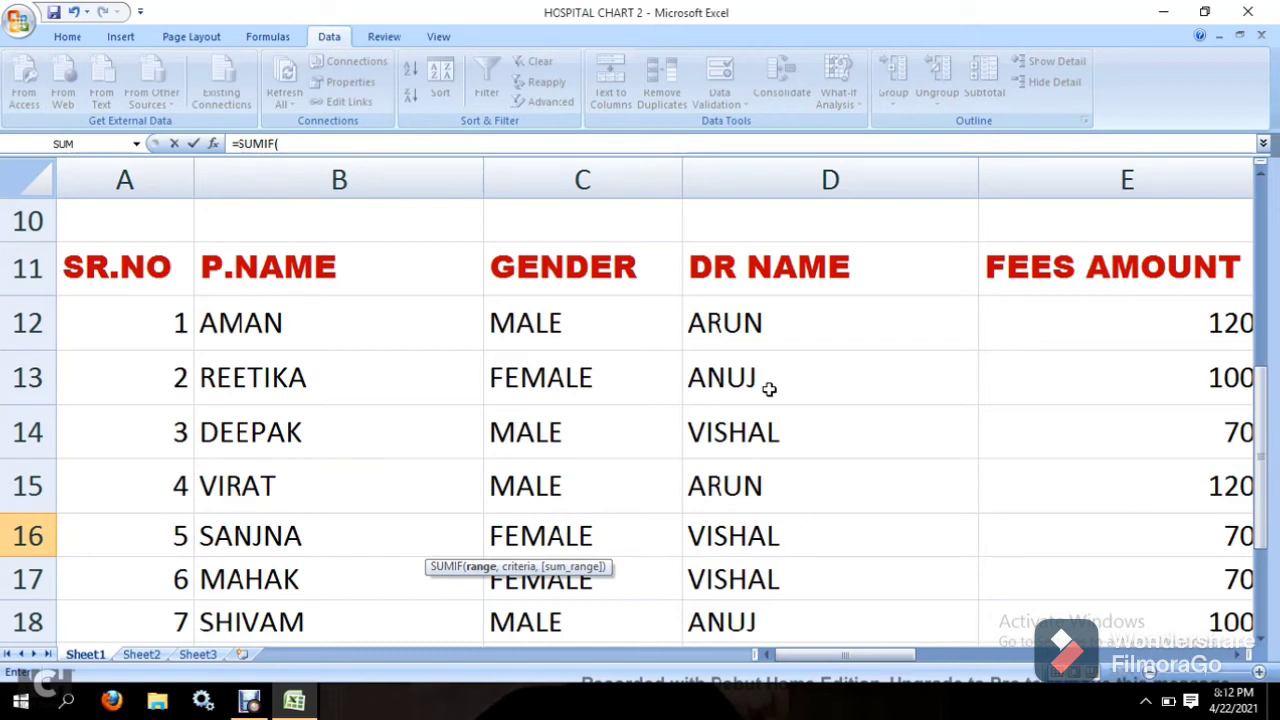
{"action": "left_click", "coordinate": [726, 323]}
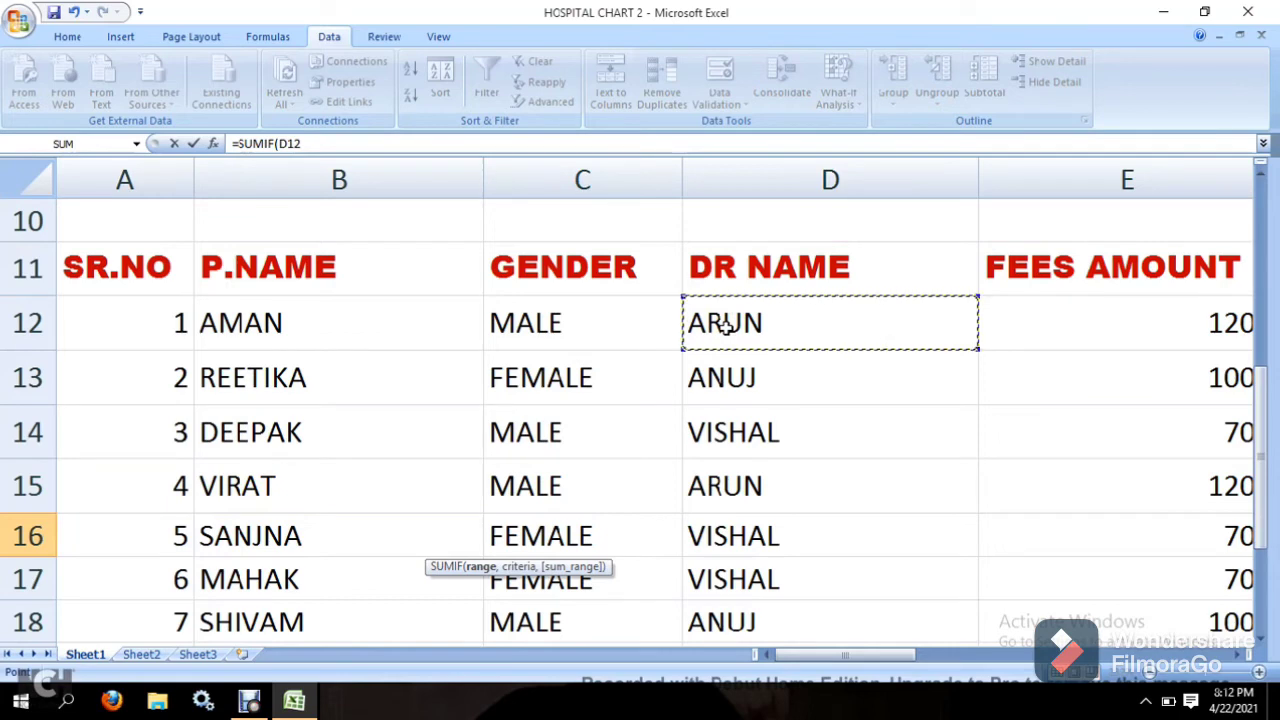
{"action": "key", "text": "shift+Down"}
{"action": "key", "text": "shift+Down"}
{"action": "key", "text": "shift+Down"}
{"action": "key", "text": "shift+Down"}
{"action": "key", "text": "shift+Down"}
{"action": "key", "text": "shift+Down"}
{"action": "key", "text": "shift+Down"}
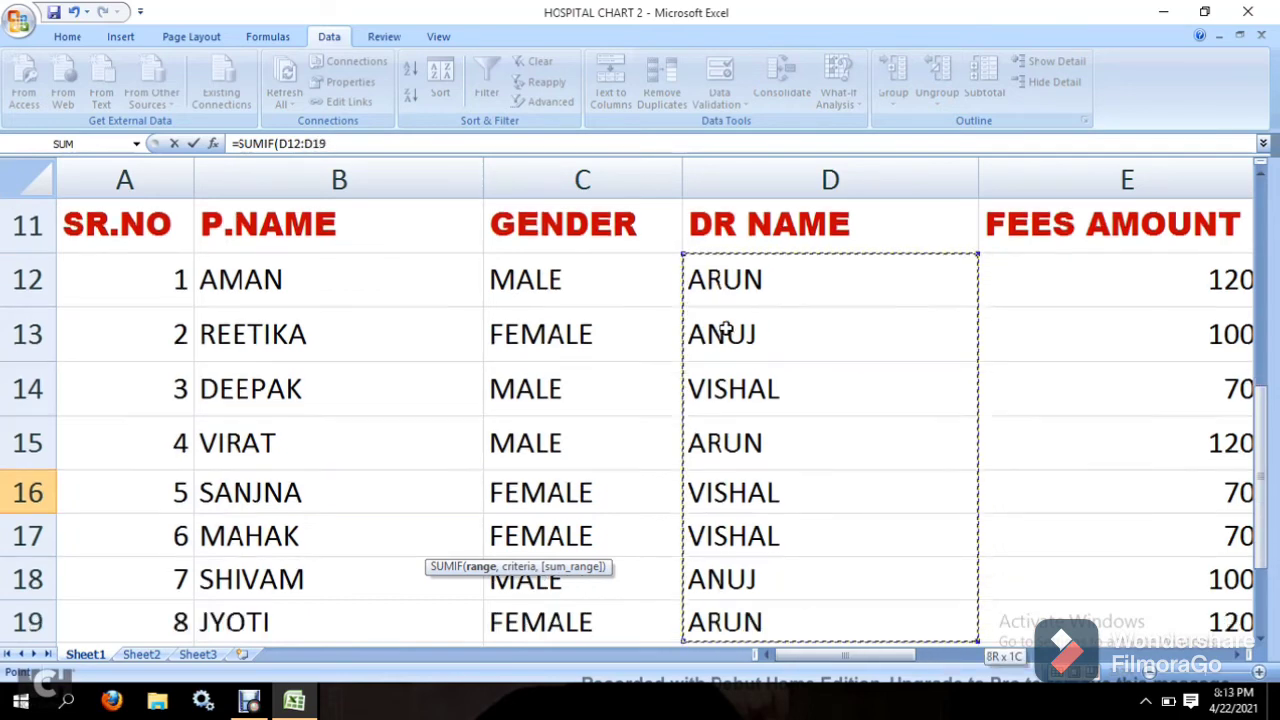
{"action": "key", "text": "shift+Down"}
{"action": "key", "text": "shift+Down"}
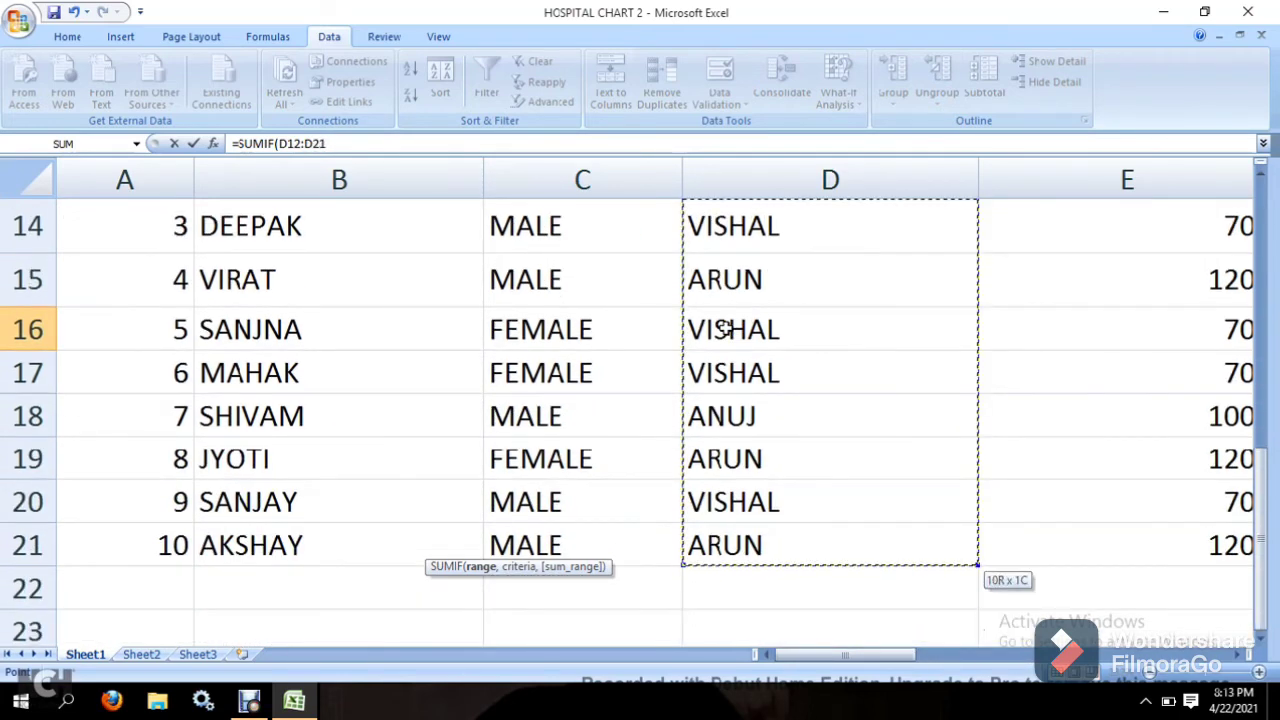
Step: Add the first consultant's name, in quotation marks and without the DR. prefix, as the criterion of the SUMIF formula in H16
{"action": "left_click", "coordinate": [1246, 655]}
{"action": "left_click", "coordinate": [1246, 655]}
{"action": "left_click", "coordinate": [1246, 655]}
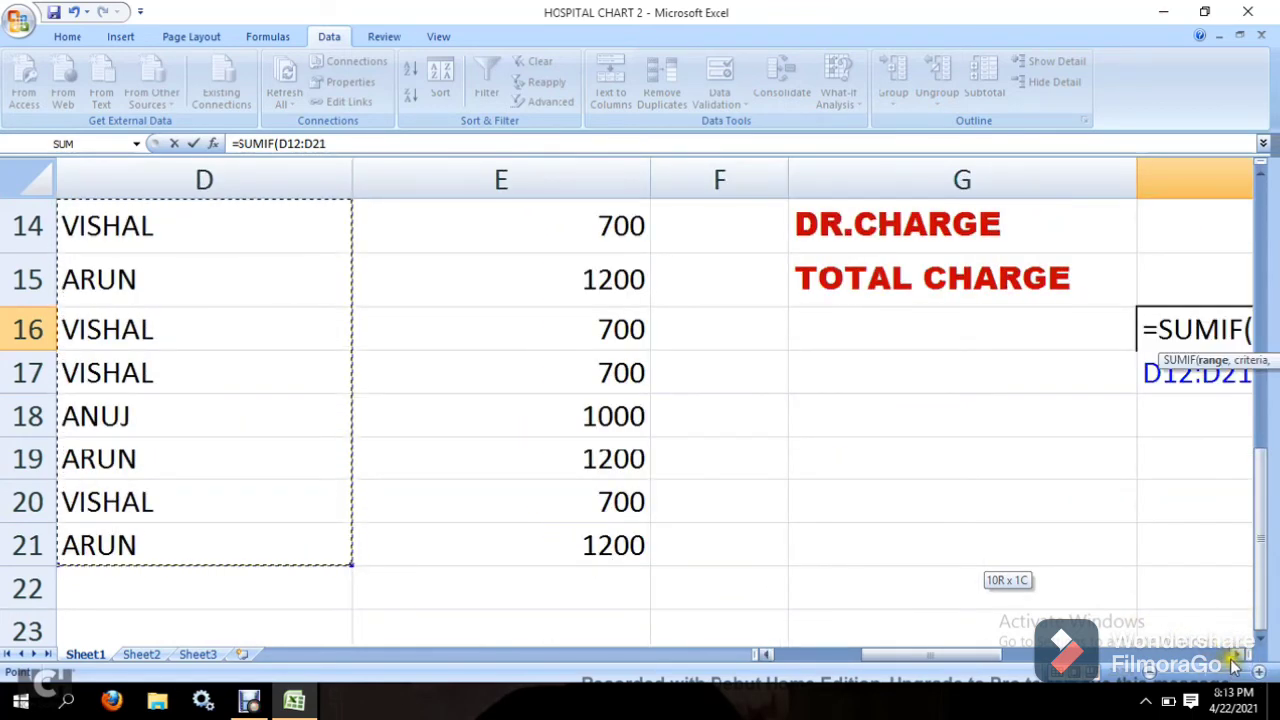
{"action": "left_click", "coordinate": [1244, 656]}
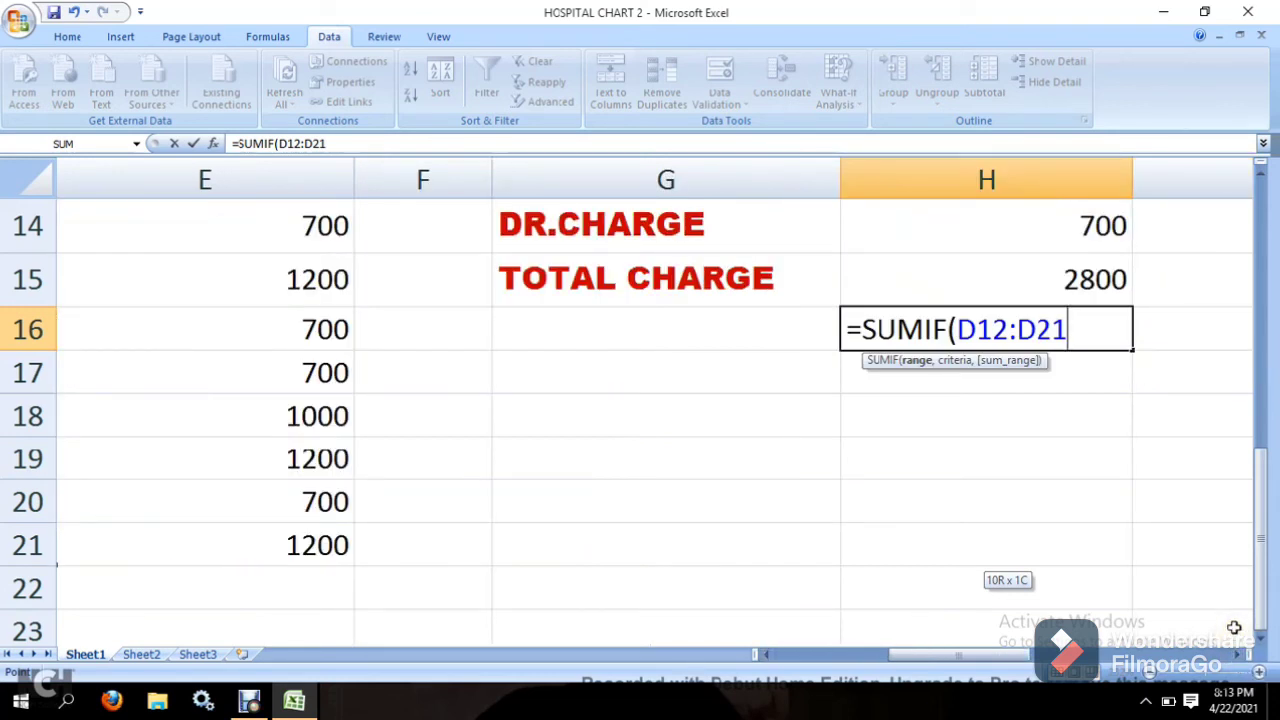
{"action": "type", "text": ","}
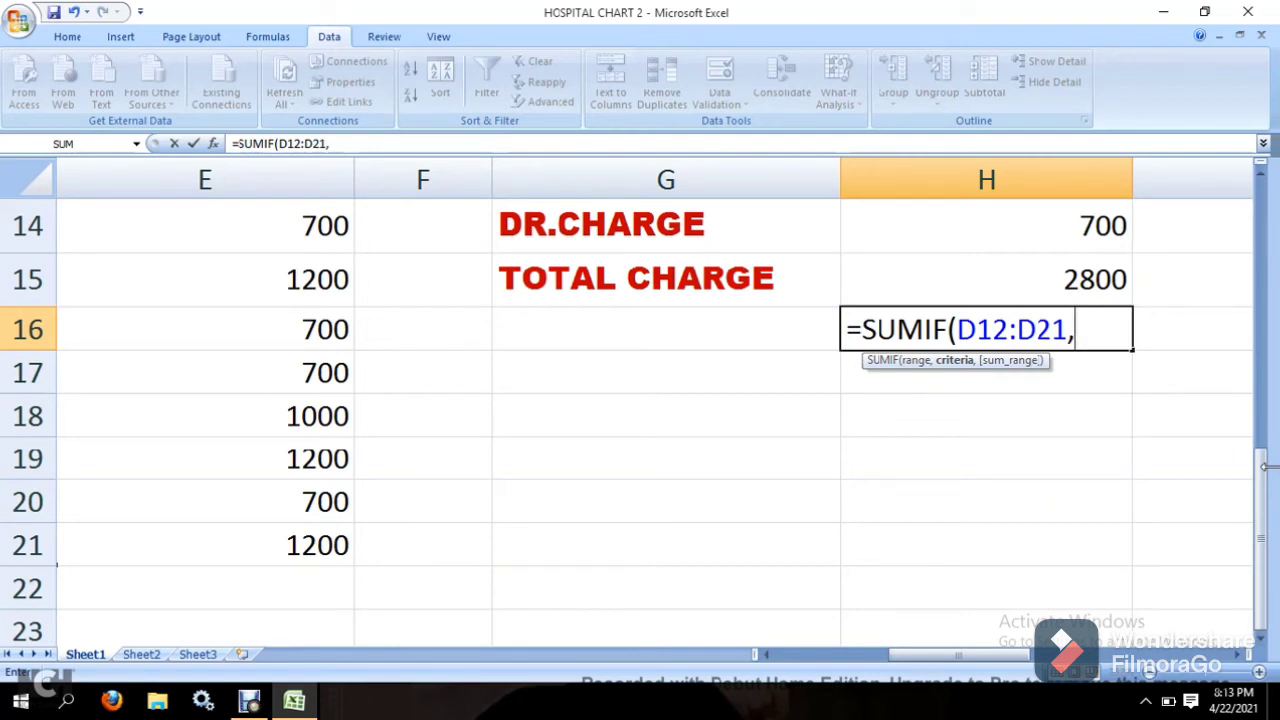
{"action": "type", "text": "\"VIS"}
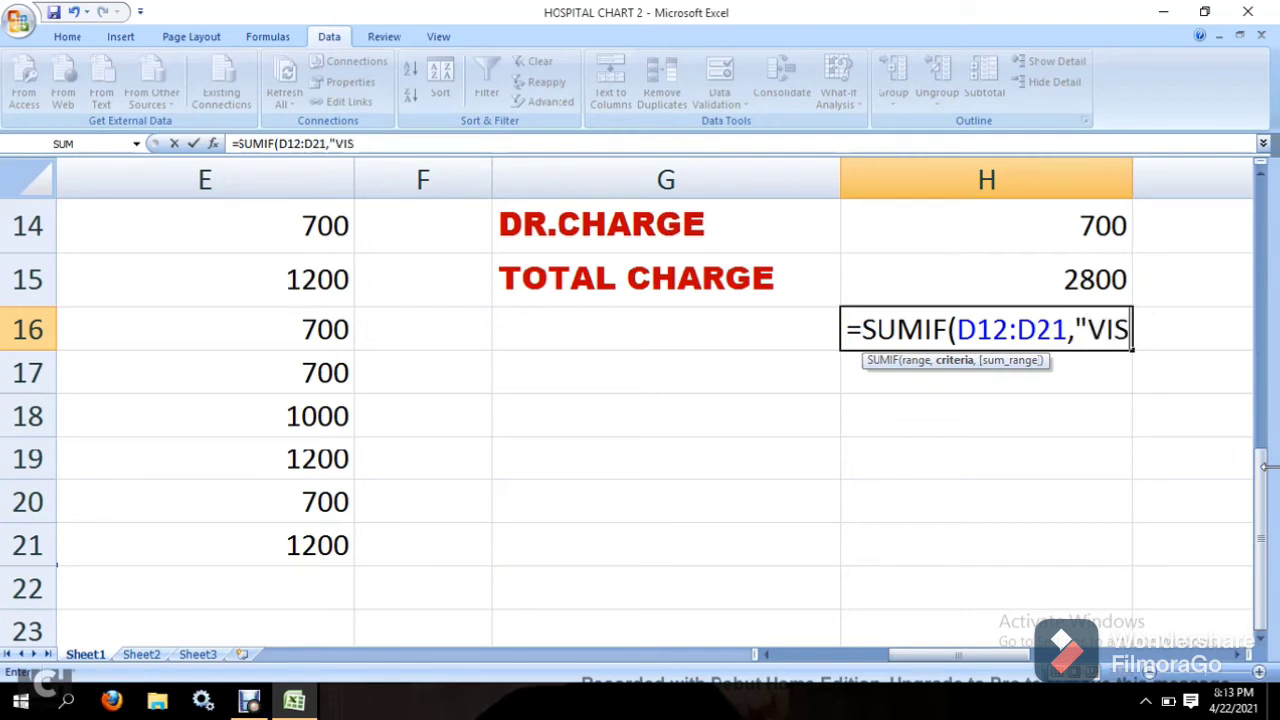
{"action": "type", "text": "HAL\""}
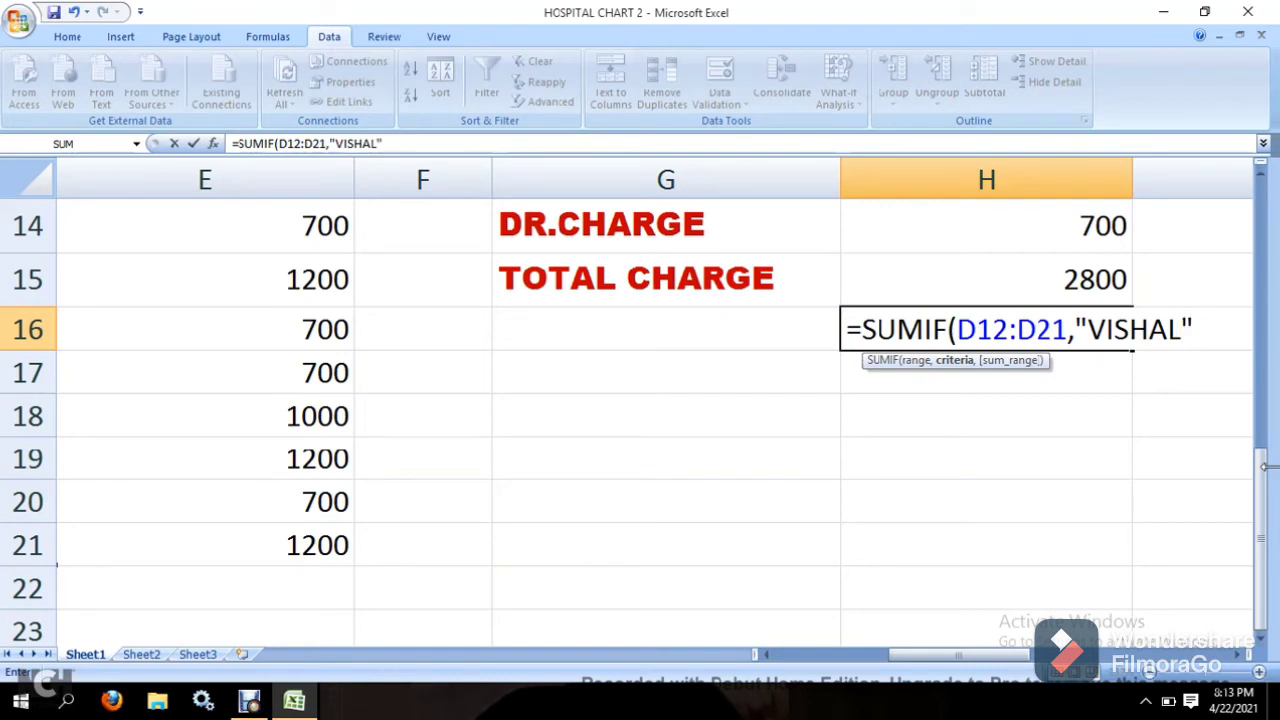
{"action": "type", "text": ","}
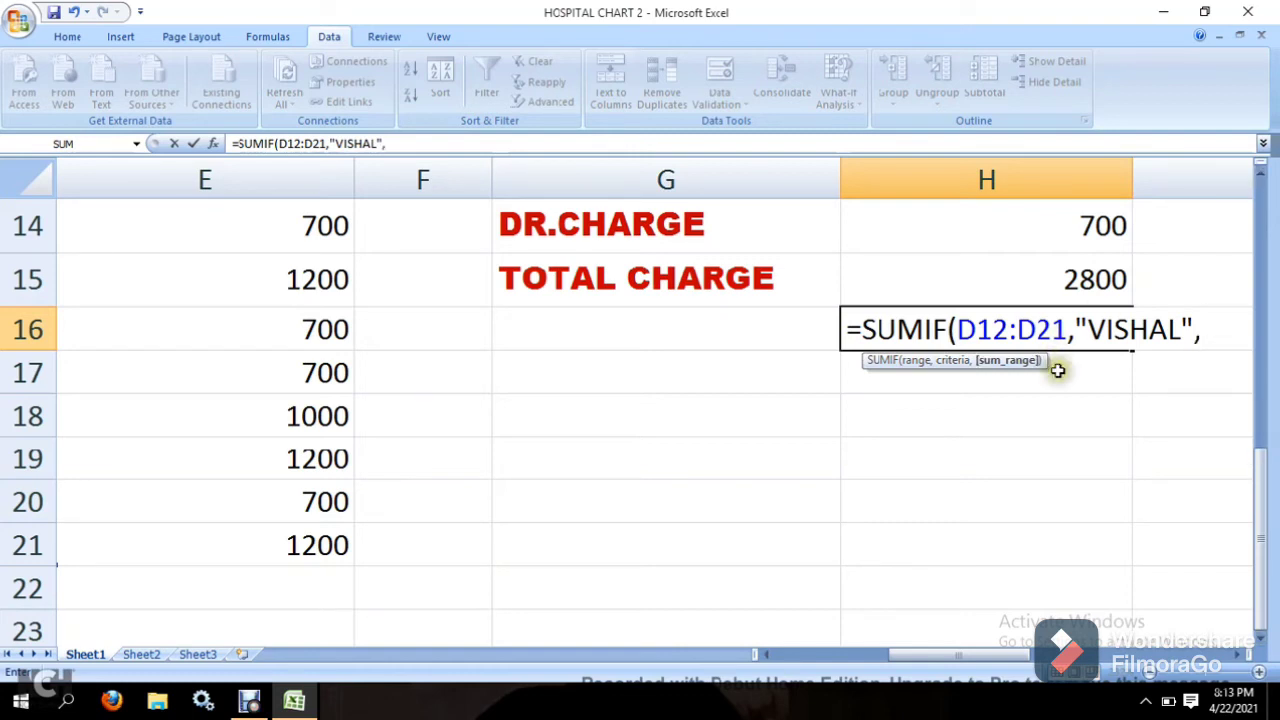
Step: Complete the SUMIF formula in H16 with the FEES AMOUNT cells E12:E21 as the sum range
{"action": "left_click", "coordinate": [1261, 174]}
{"action": "left_click", "coordinate": [1261, 174]}
{"action": "left_click", "coordinate": [1261, 174]}
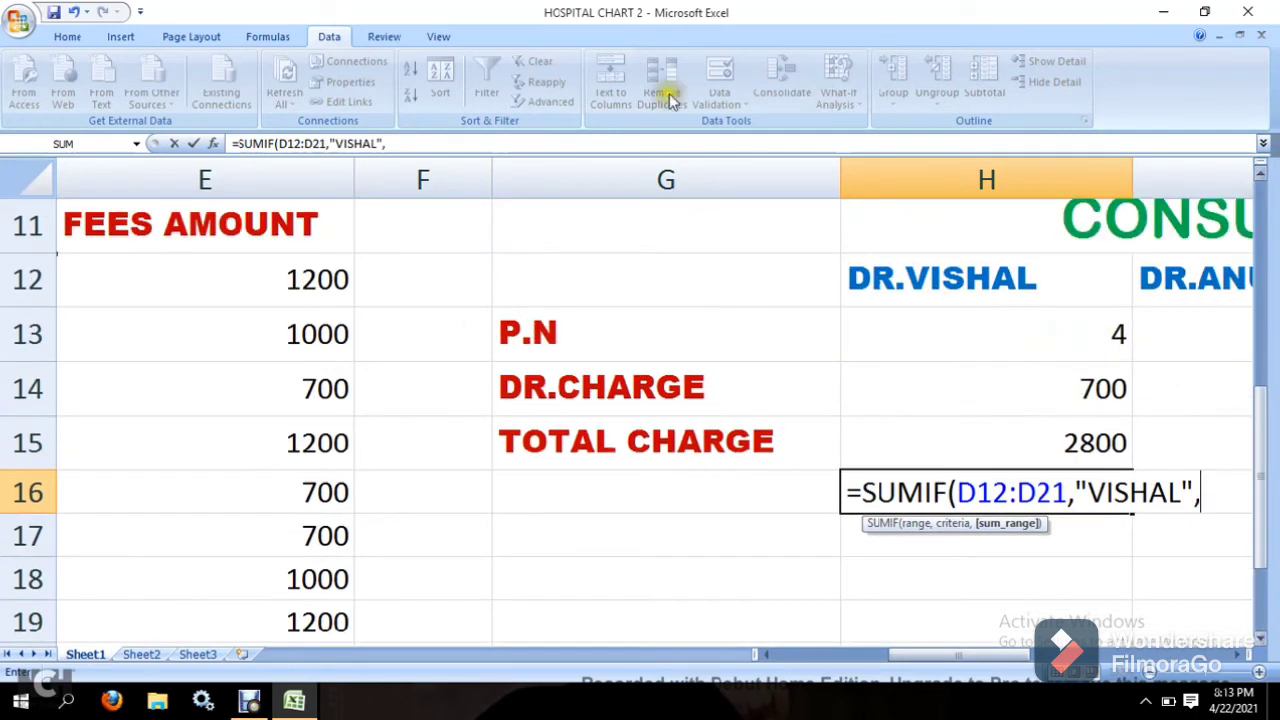
{"action": "left_click_drag", "start_coordinate": [298, 279], "coordinate": [300, 640]}
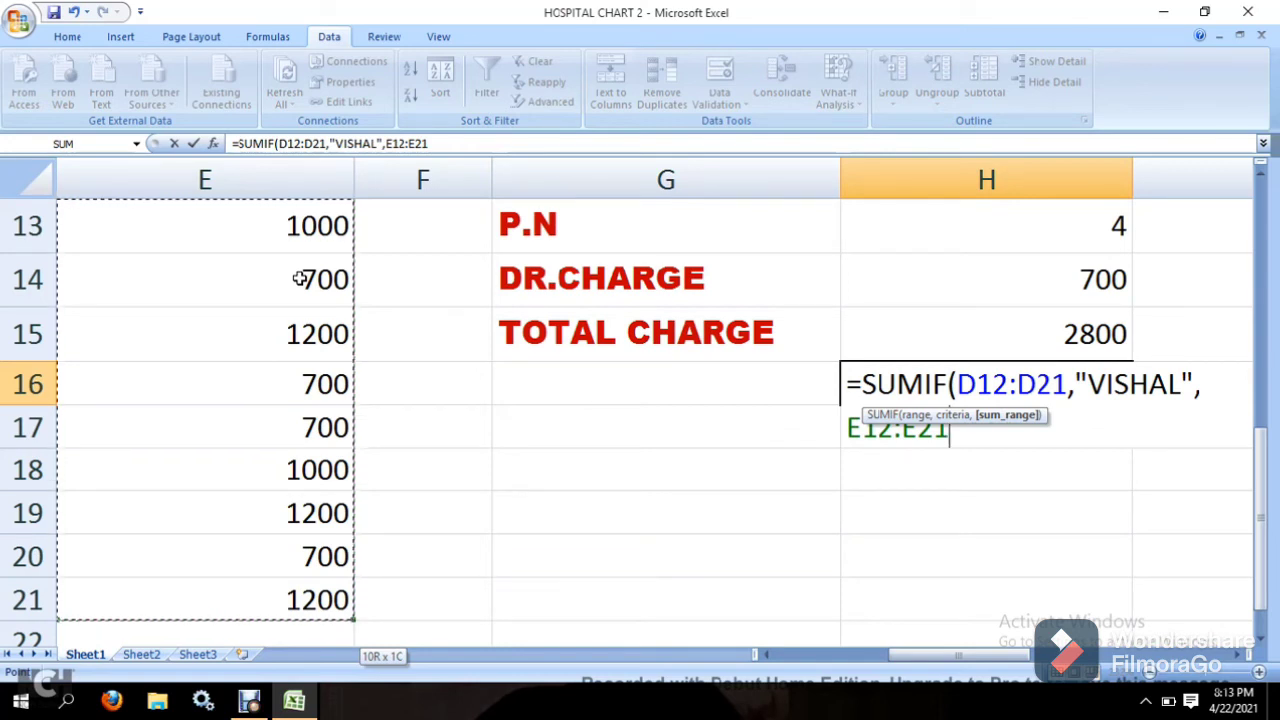
{"action": "type", "text": ")"}
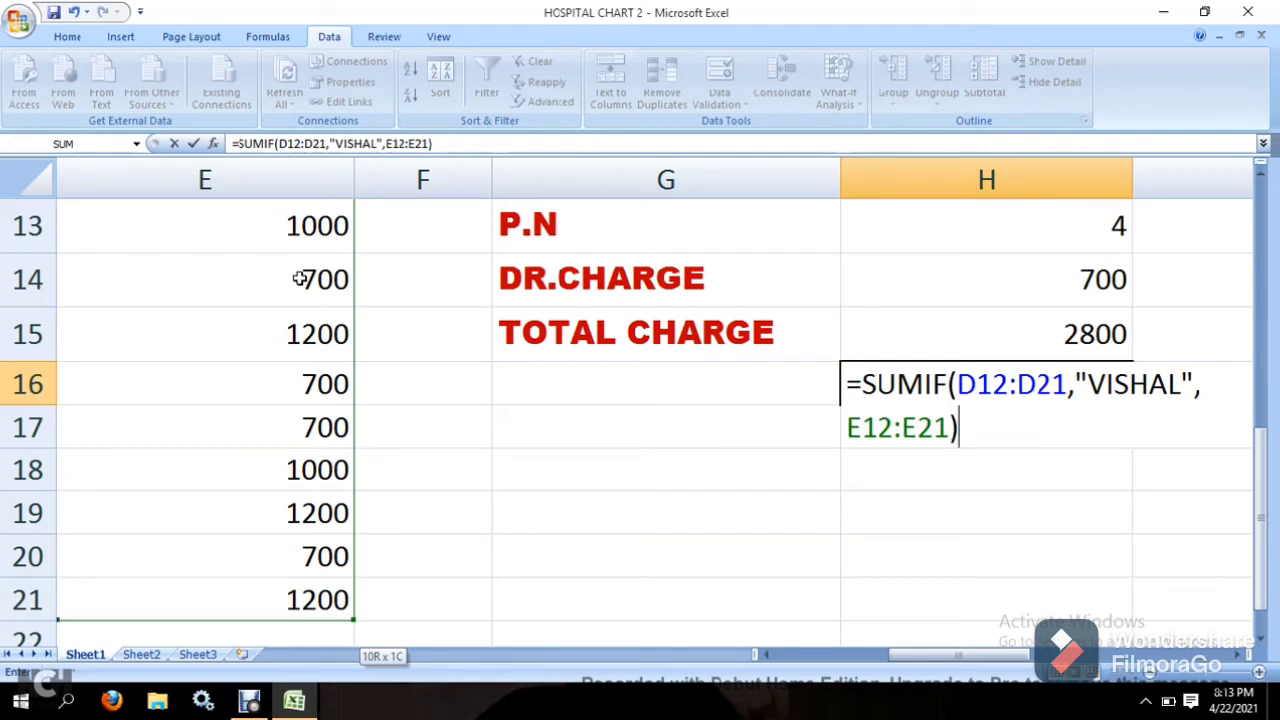
{"action": "key", "text": "Return"}
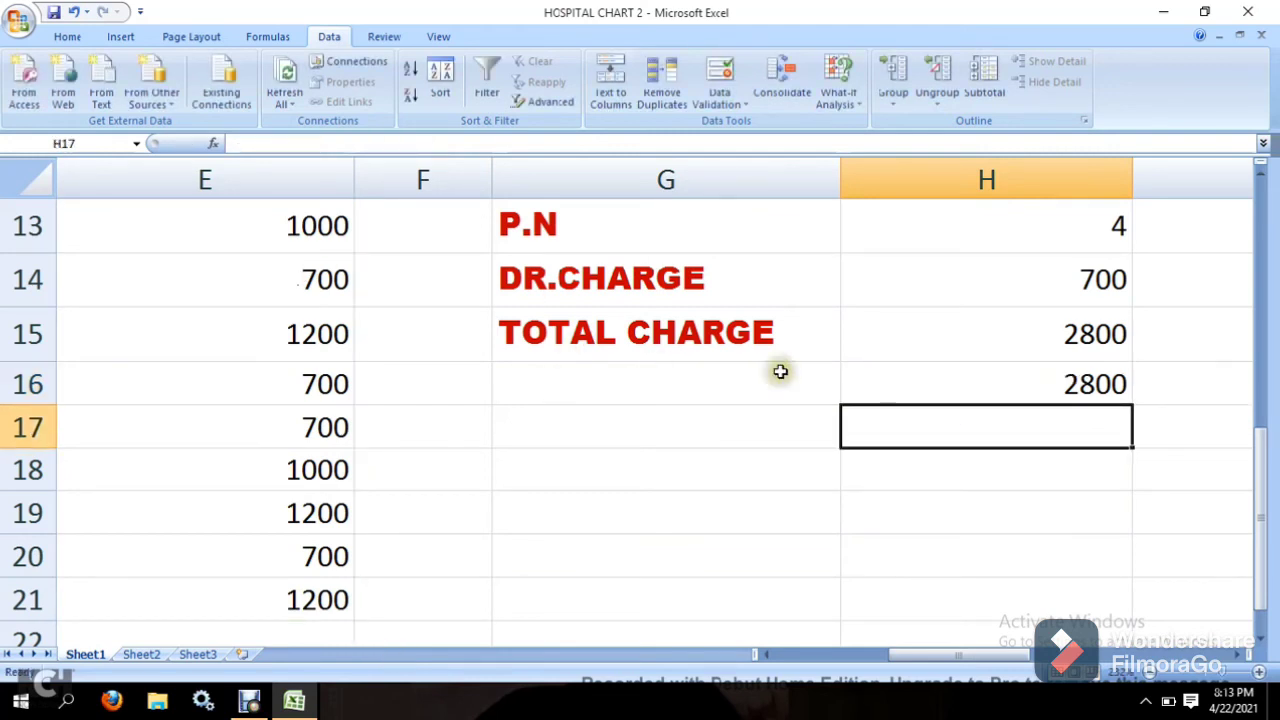
{"action": "left_click", "coordinate": [914, 381]}
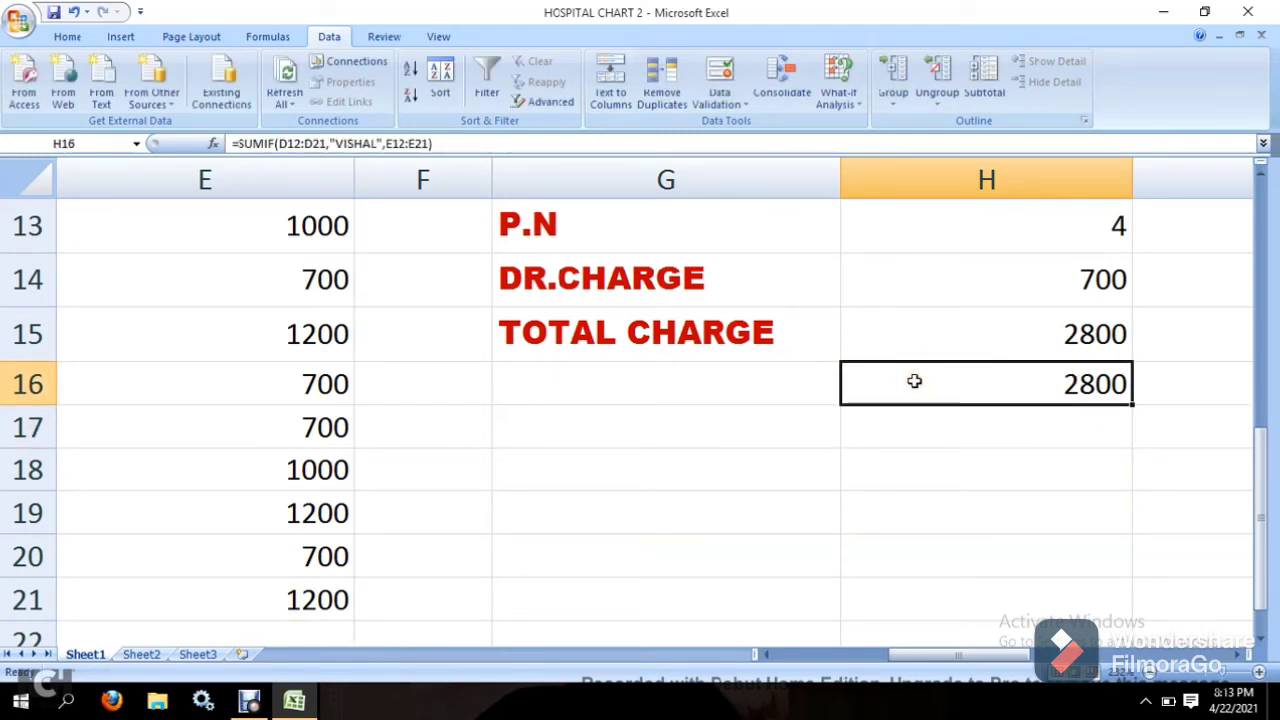
Step: Start a SUMIF formula in cell I16, using the DR NAME cells D12:D21 as its range
{"action": "left_click", "coordinate": [1201, 390]}
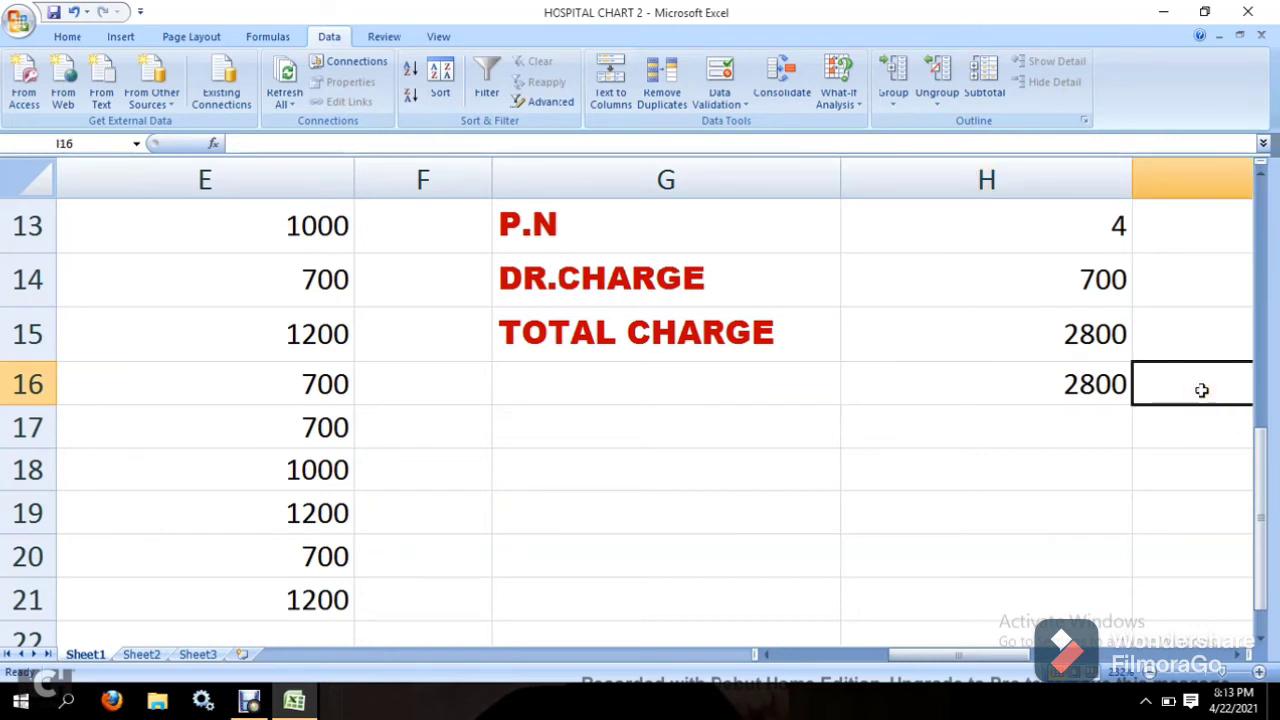
{"action": "type", "text": "="}
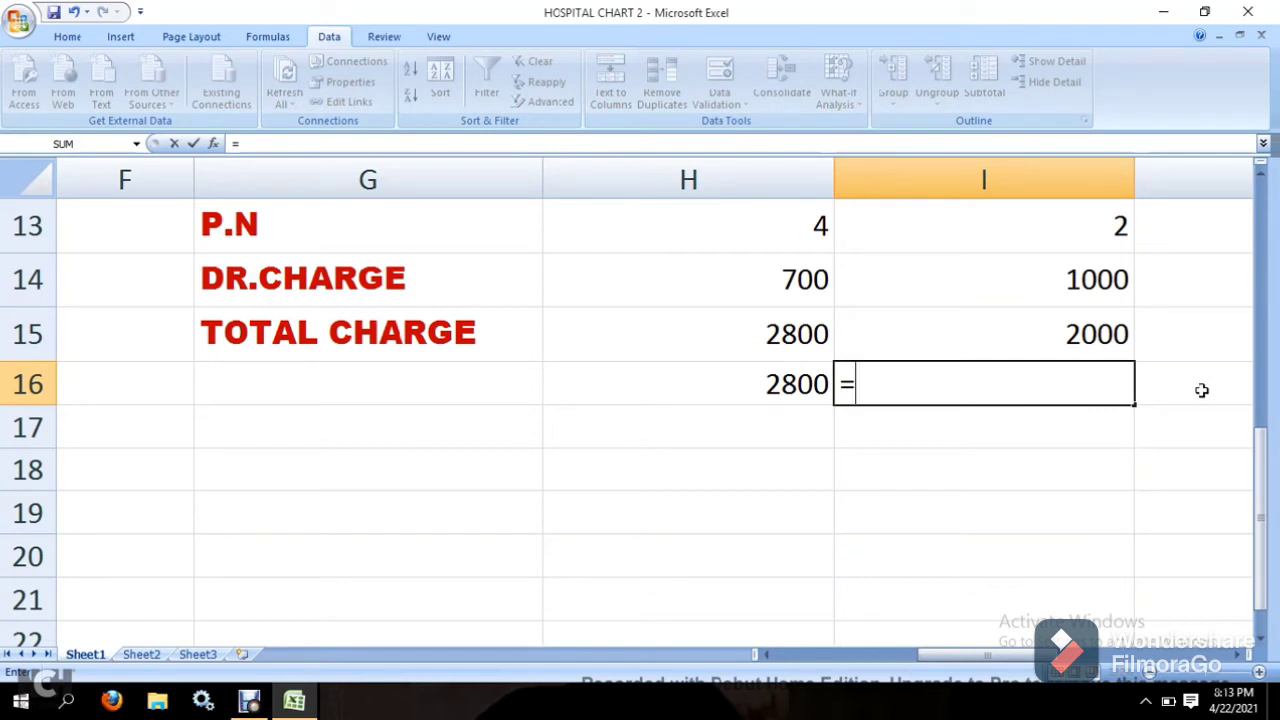
{"action": "type", "text": "="}
{"action": "key", "text": "BackSpace"}
{"action": "key", "text": "BackSpace"}
{"action": "type", "text": "=SUMIF("}
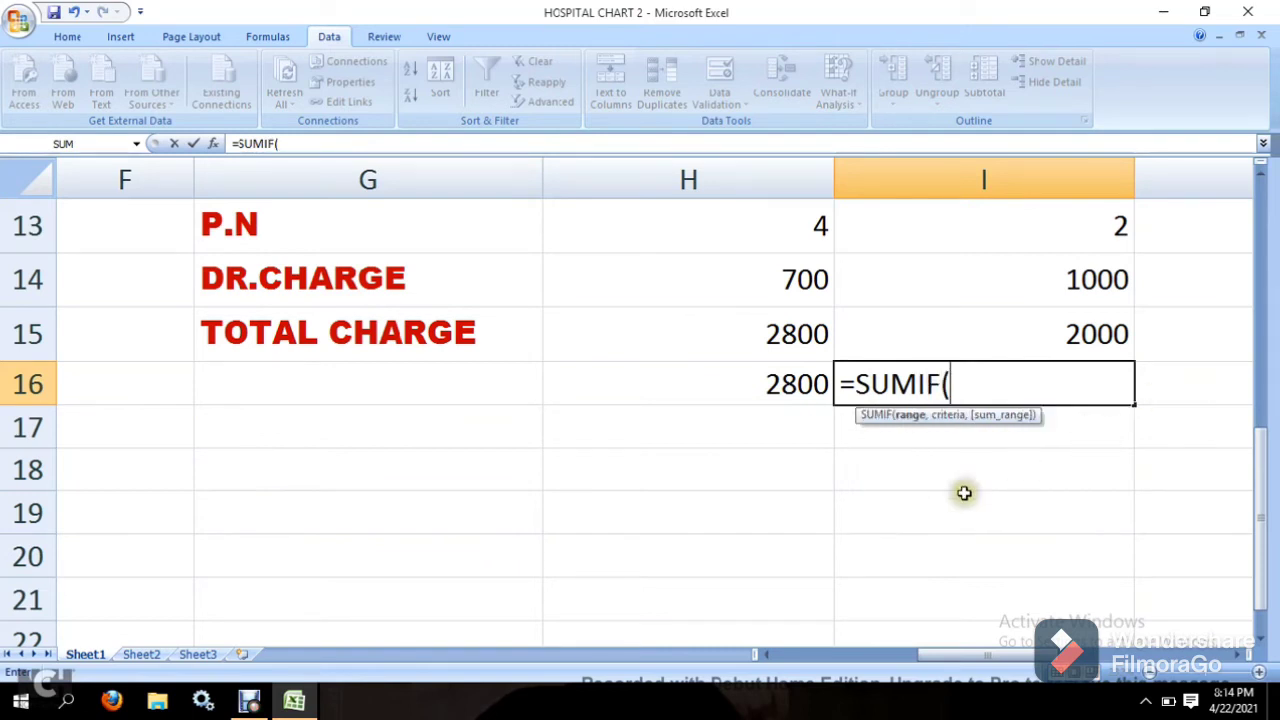
{"action": "left_click", "coordinate": [770, 656]}
{"action": "left_click", "coordinate": [770, 656]}
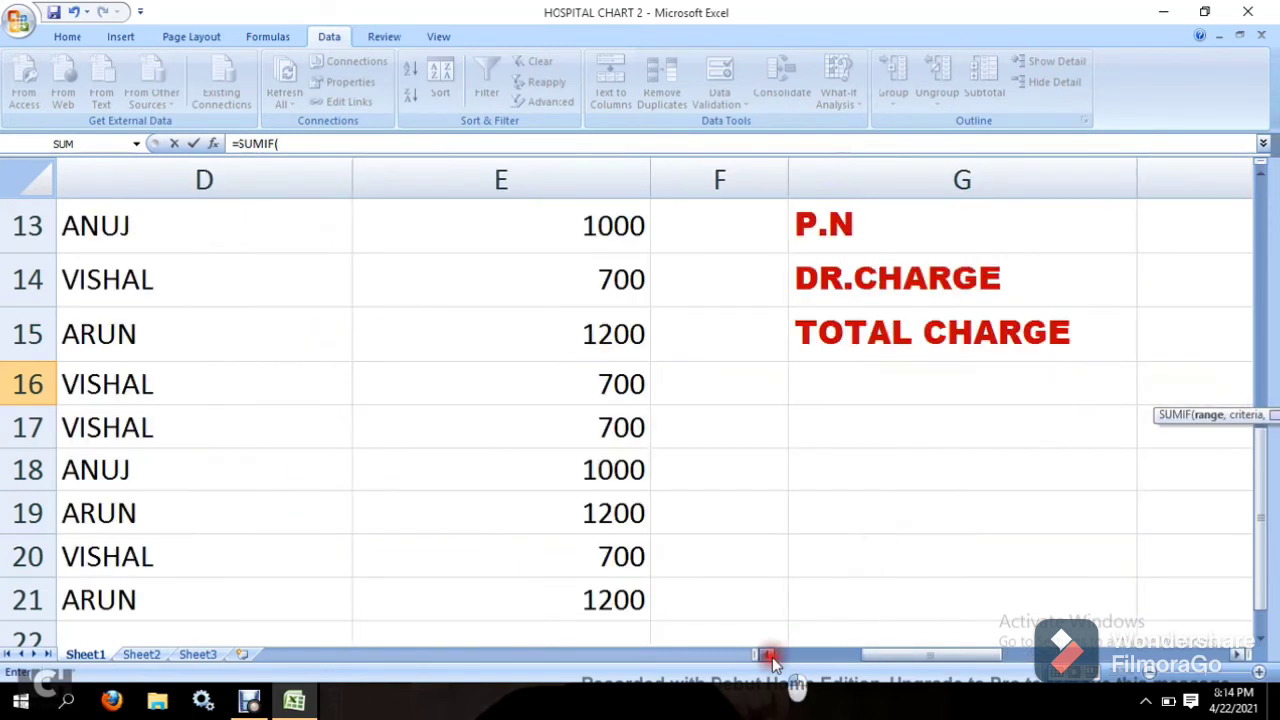
{"action": "left_click", "coordinate": [1260, 173]}
{"action": "left_click", "coordinate": [1261, 175]}
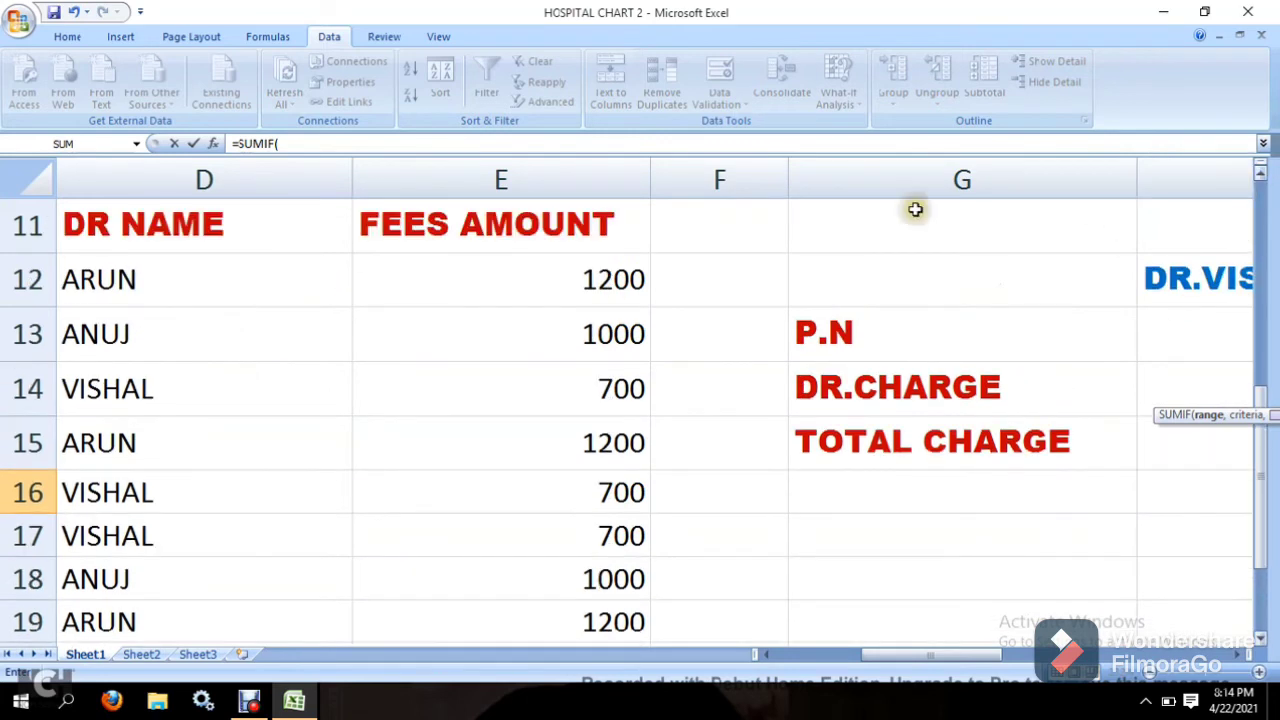
{"action": "left_click", "coordinate": [211, 295]}
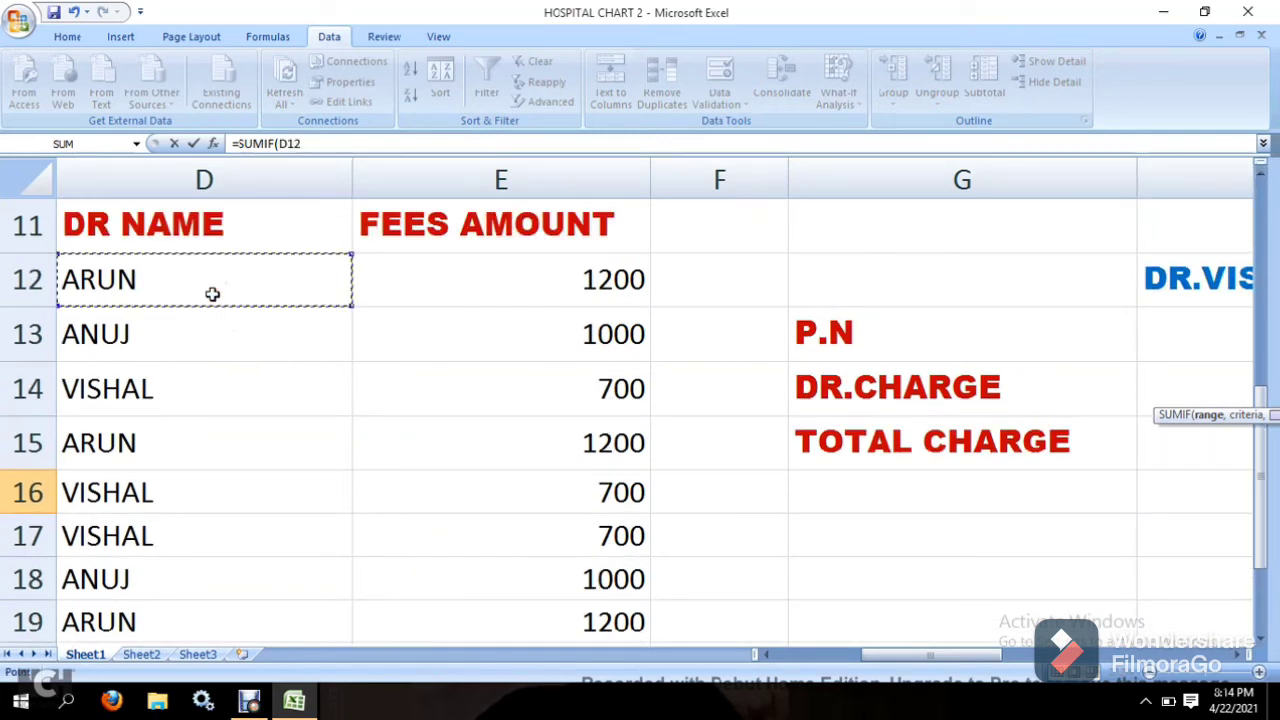
{"action": "key", "text": "shift+Down"}
{"action": "key", "text": "shift+Down"}
{"action": "key", "text": "shift+Down"}
{"action": "key", "text": "shift+Down"}
{"action": "key", "text": "shift+Down"}
{"action": "key", "text": "shift+Down"}
{"action": "key", "text": "shift+Down"}
{"action": "key", "text": "shift+Down"}
{"action": "key", "text": "shift+Down"}
{"action": "key", "text": "shift+Down"}
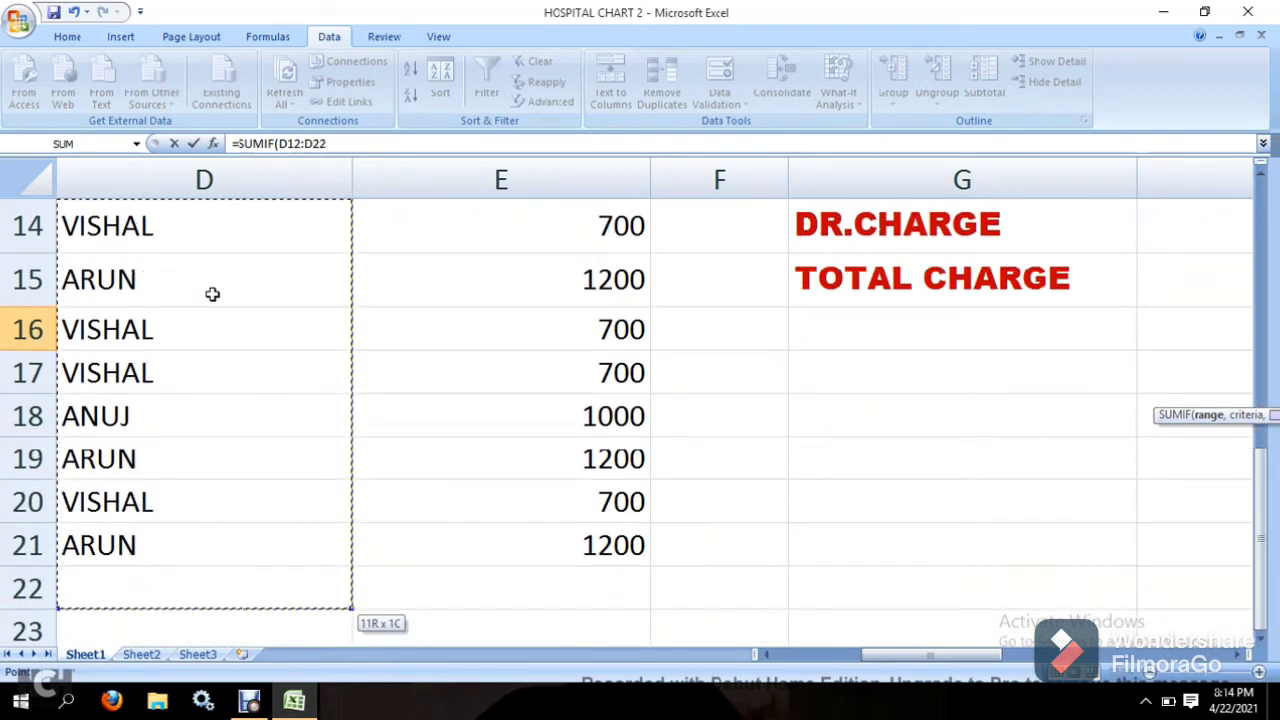
{"action": "key", "text": "shift+Up"}
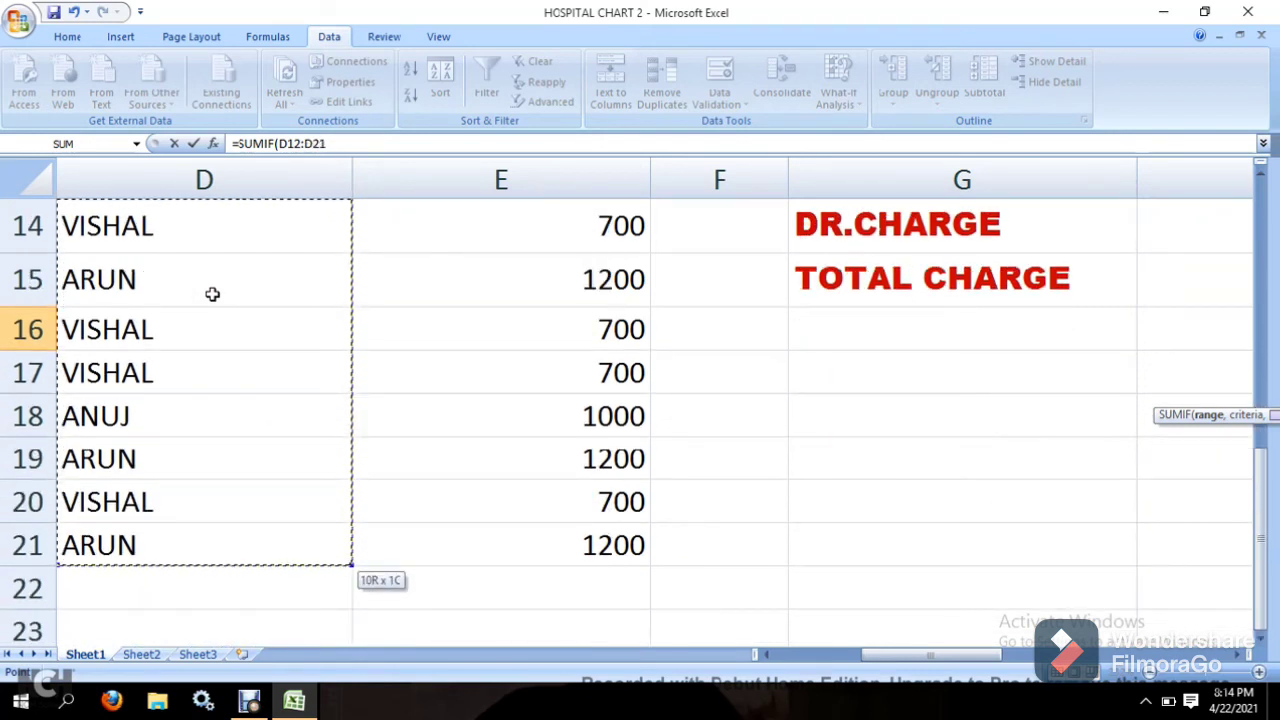
Step: Add the second consultant's name, in quotation marks and without the DR. prefix, as the criterion of the SUMIF formula in I16
{"action": "left_click", "coordinate": [1240, 655]}
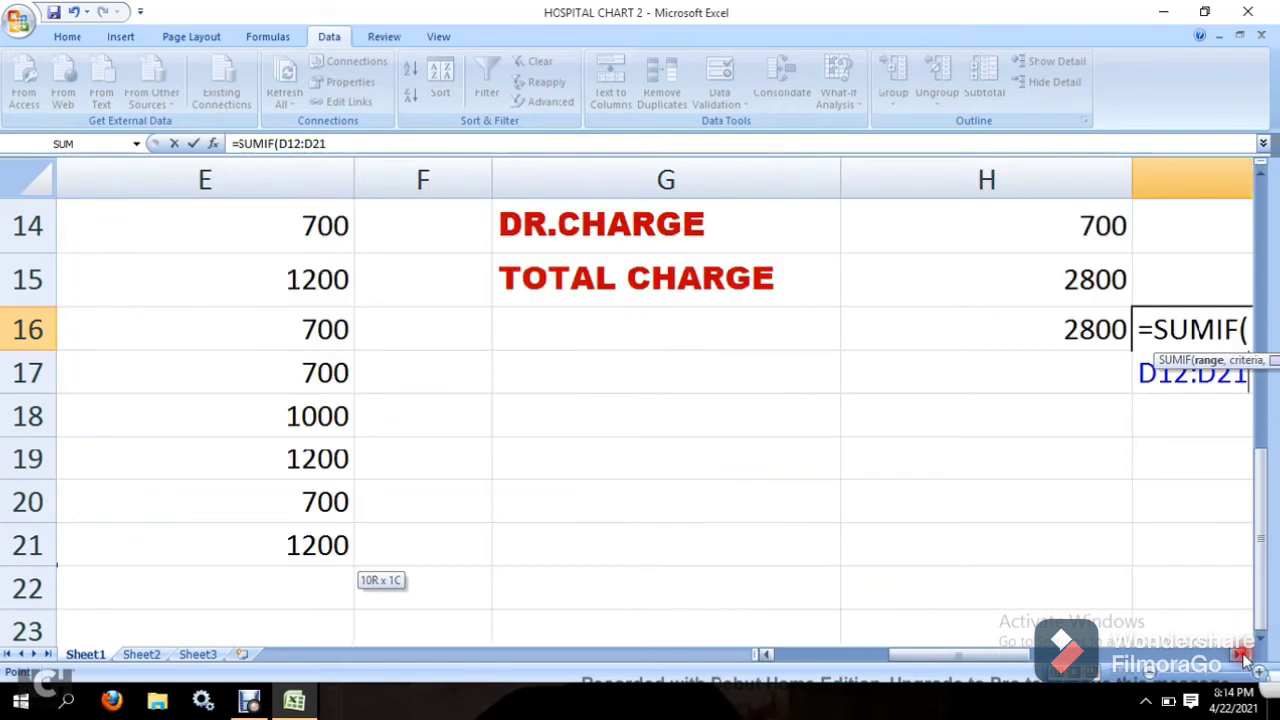
{"action": "left_click", "coordinate": [1240, 655]}
{"action": "type", "text": ","}
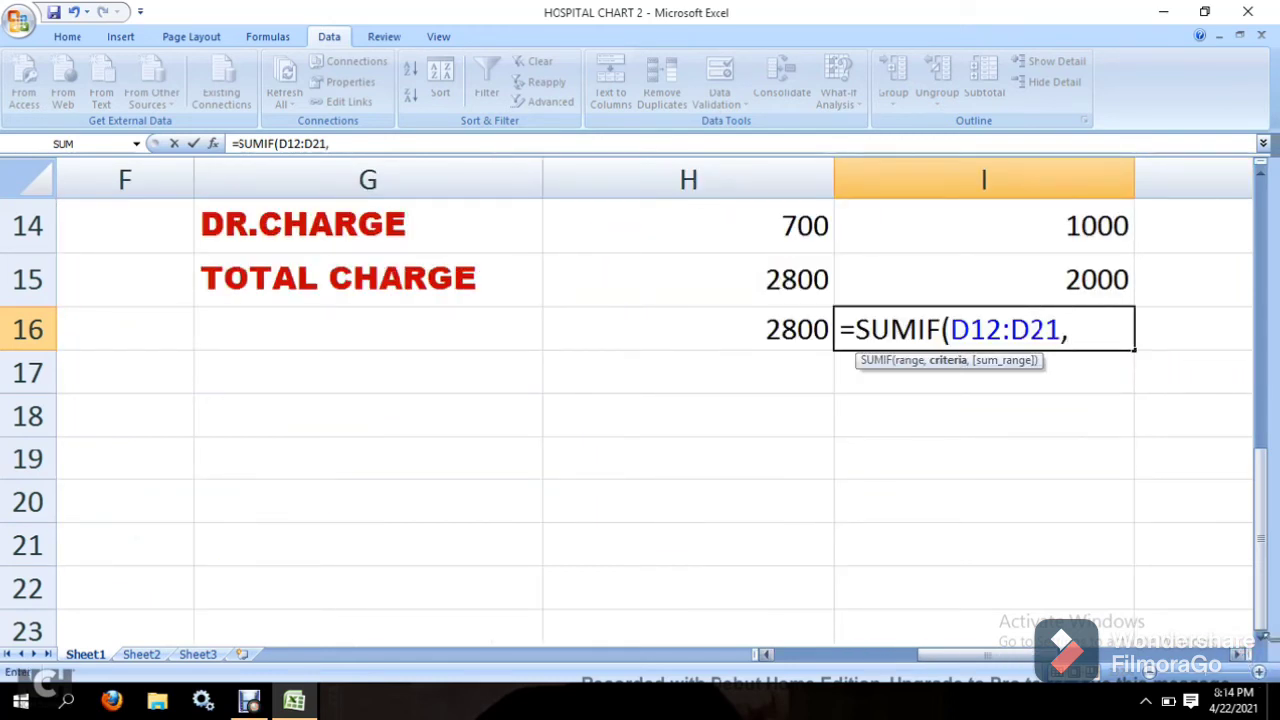
{"action": "type", "text": "\""}
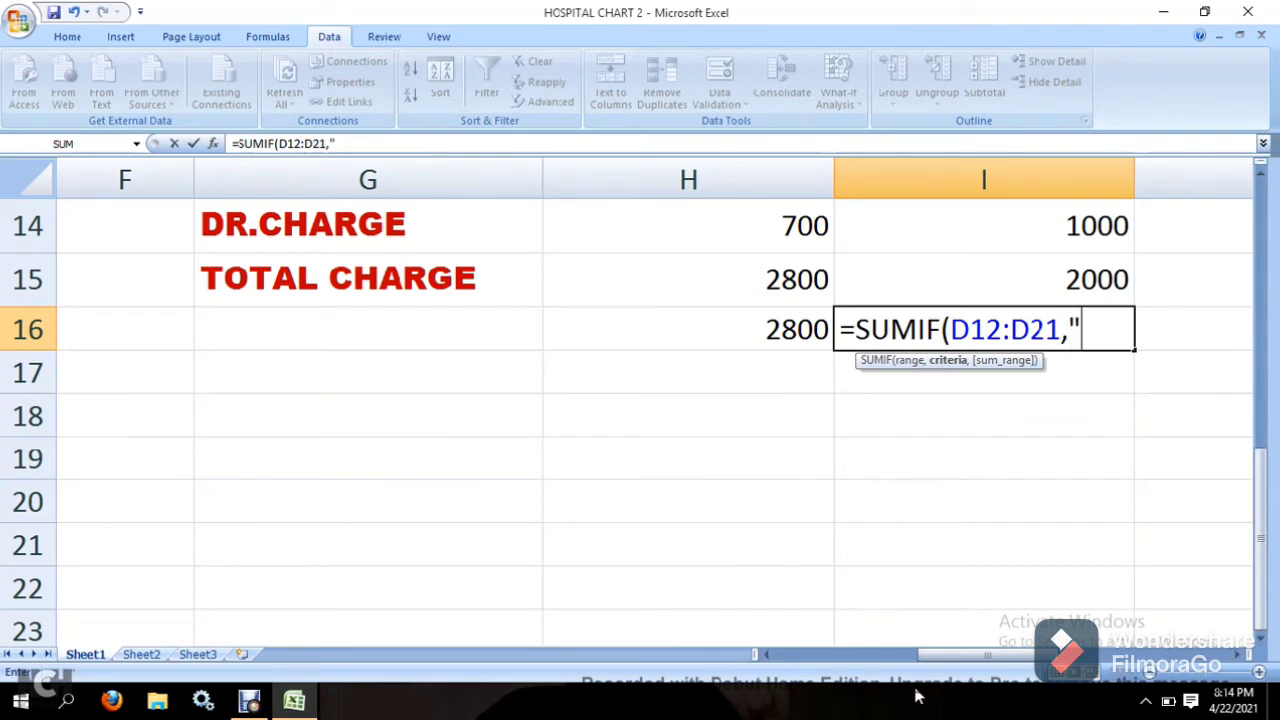
{"action": "type", "text": "ANUJ\""}
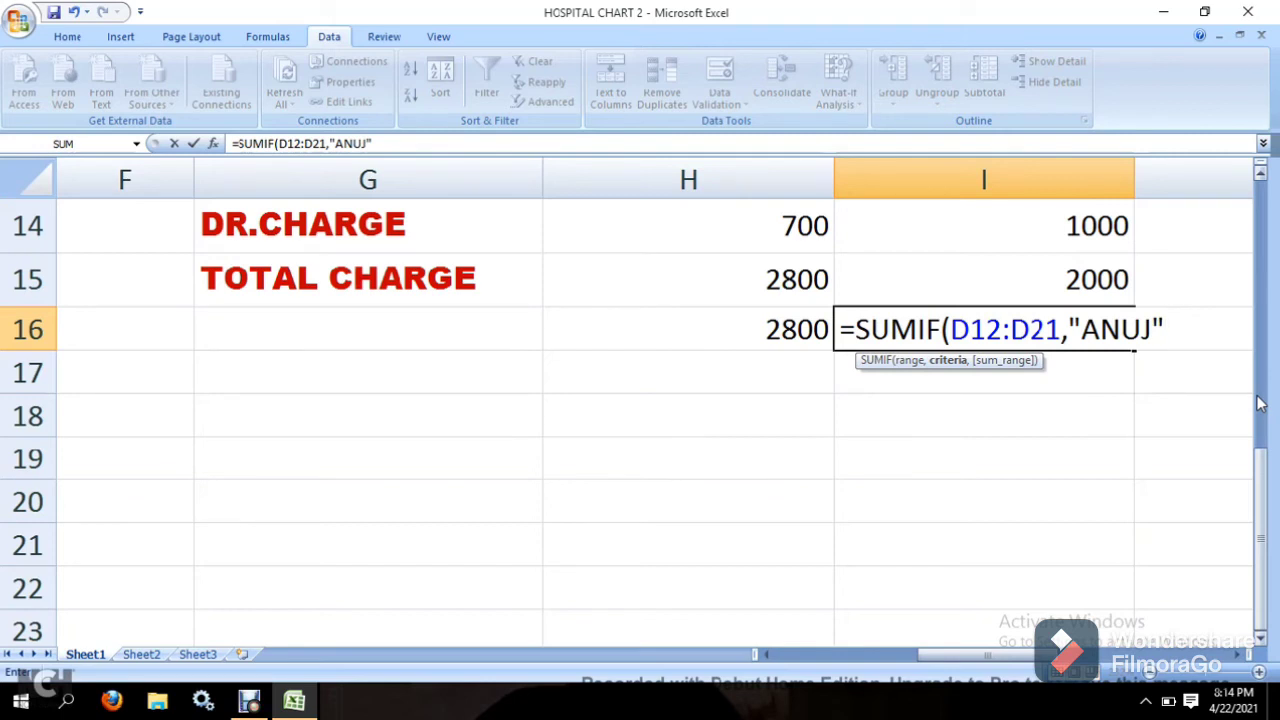
{"action": "type", "text": ","}
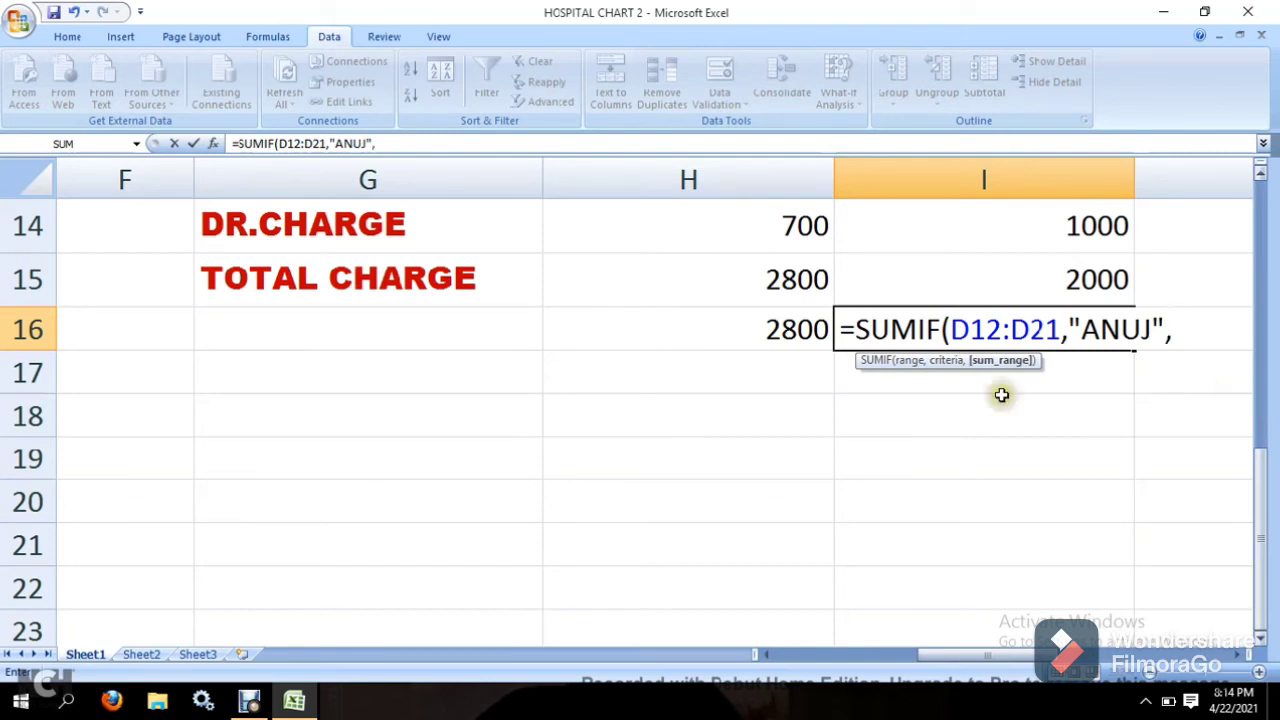
Step: Complete the SUMIF formula in I16 with the FEES AMOUNT cells E12:E21 as the sum range
{"action": "left_click", "coordinate": [777, 658]}
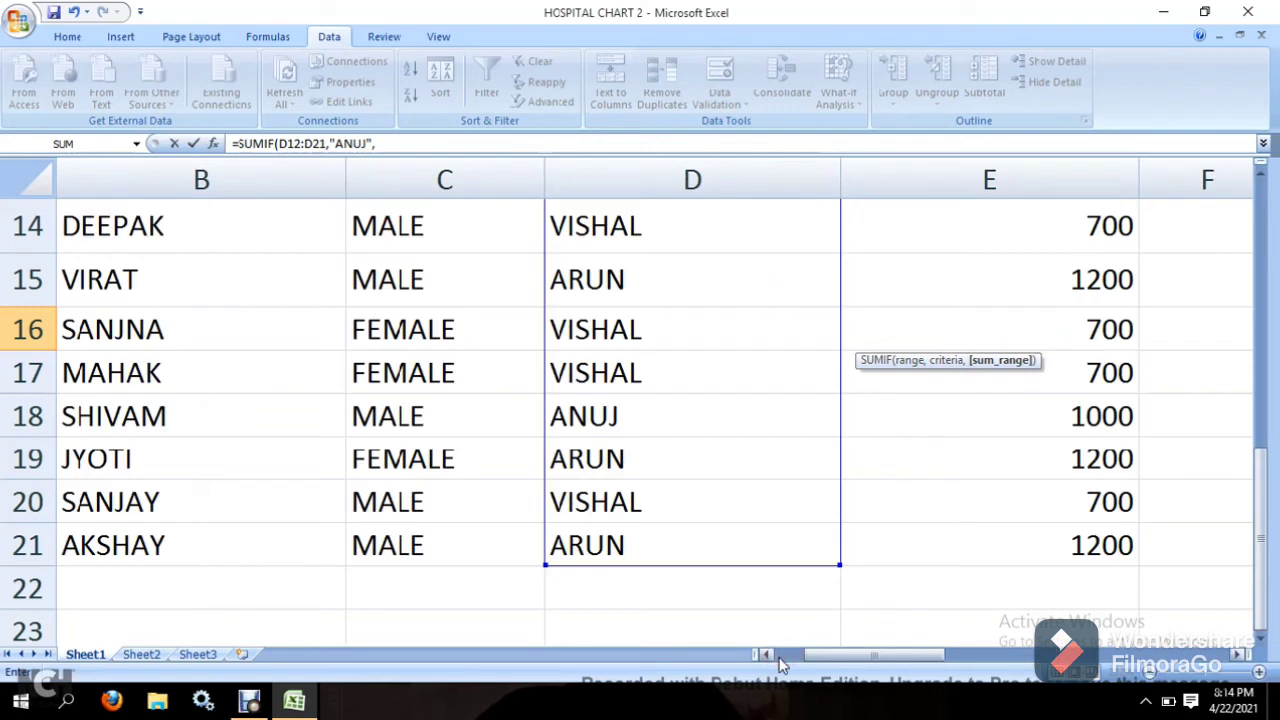
{"action": "left_click", "coordinate": [1264, 172]}
{"action": "left_click", "coordinate": [1264, 172]}
{"action": "left_click", "coordinate": [1264, 172]}
{"action": "left_click", "coordinate": [1264, 172]}
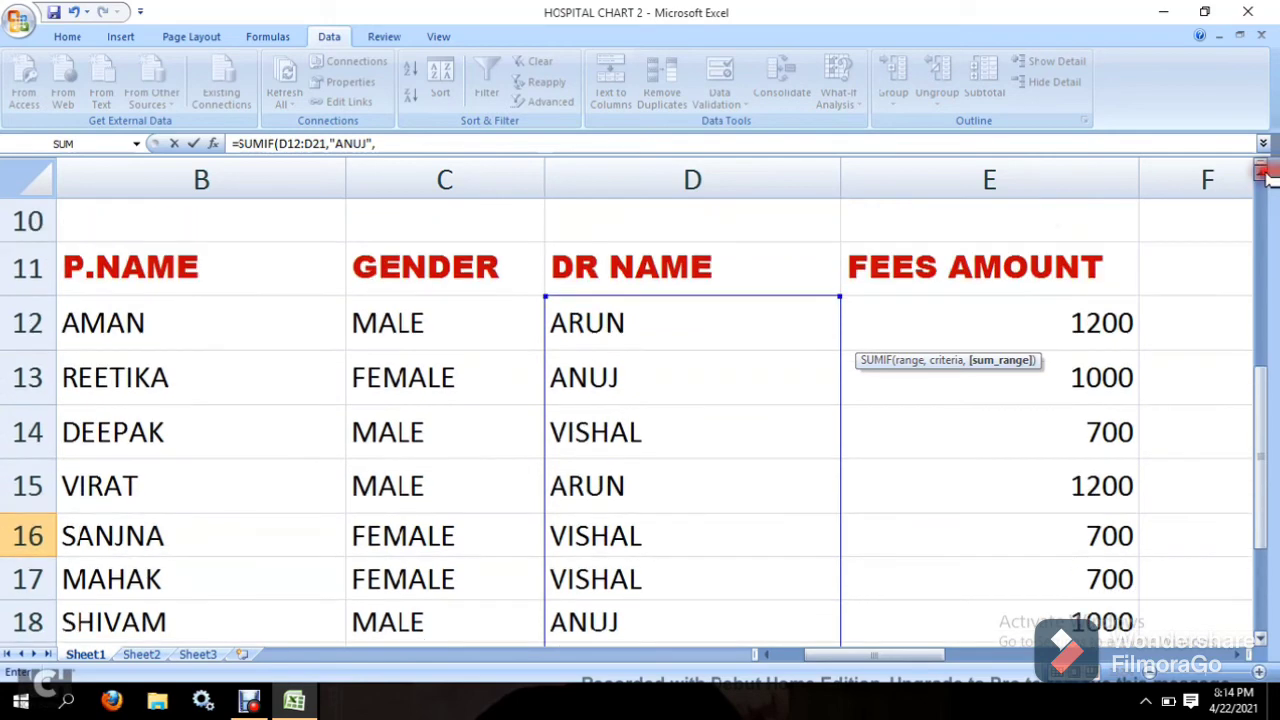
{"action": "left_click", "coordinate": [1037, 335]}
{"action": "key", "text": "shift+Down"}
{"action": "key", "text": "shift+Down"}
{"action": "key", "text": "shift+Down"}
{"action": "key", "text": "shift+Down"}
{"action": "key", "text": "shift+Down"}
{"action": "key", "text": "shift+Down"}
{"action": "key", "text": "shift+Down"}
{"action": "key", "text": "shift+Down"}
{"action": "key", "text": "shift+Down"}
{"action": "key", "text": "shift+Down"}
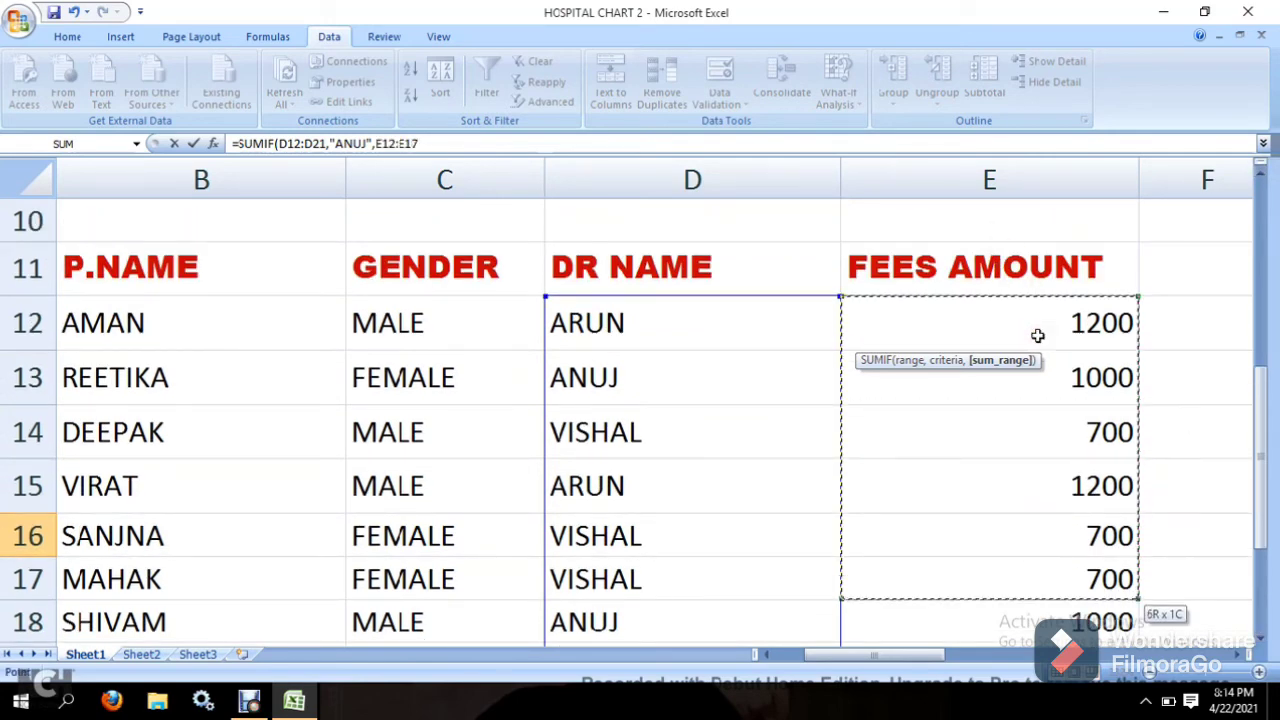
{"action": "key", "text": "shift+Up"}
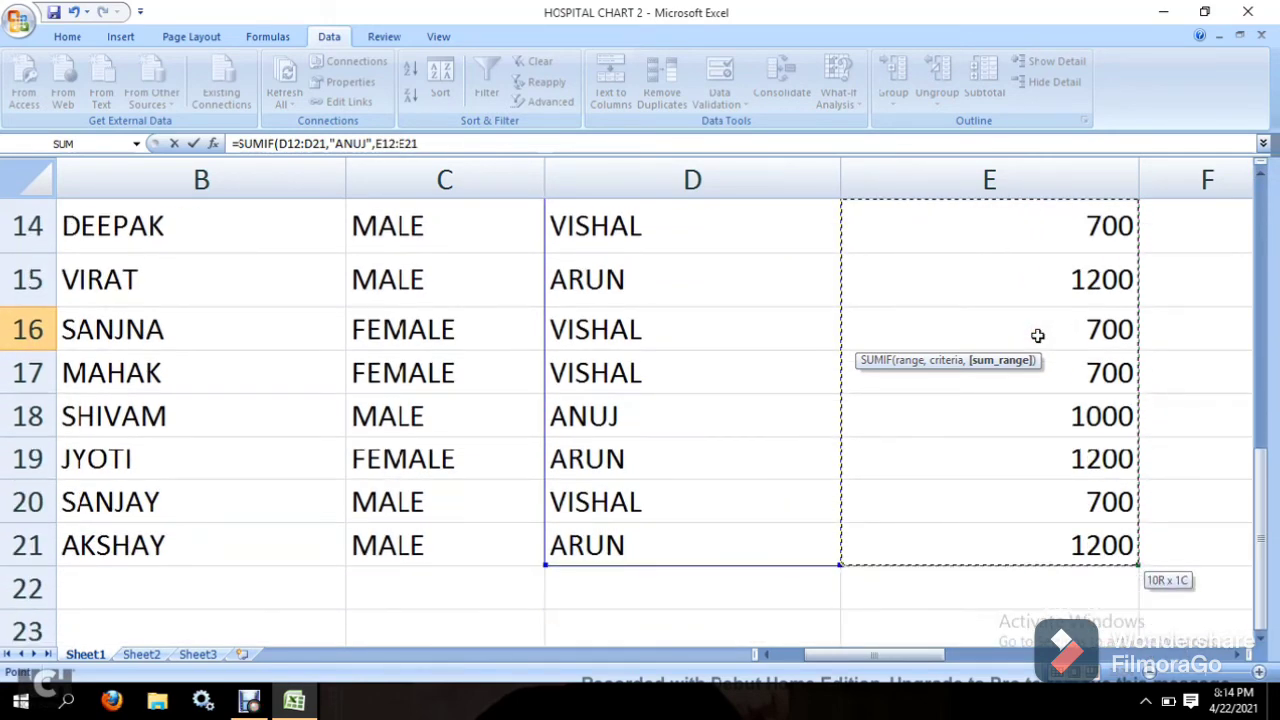
{"action": "left_click", "coordinate": [1242, 655]}
{"action": "left_click", "coordinate": [1242, 655]}
{"action": "left_click", "coordinate": [1242, 655]}
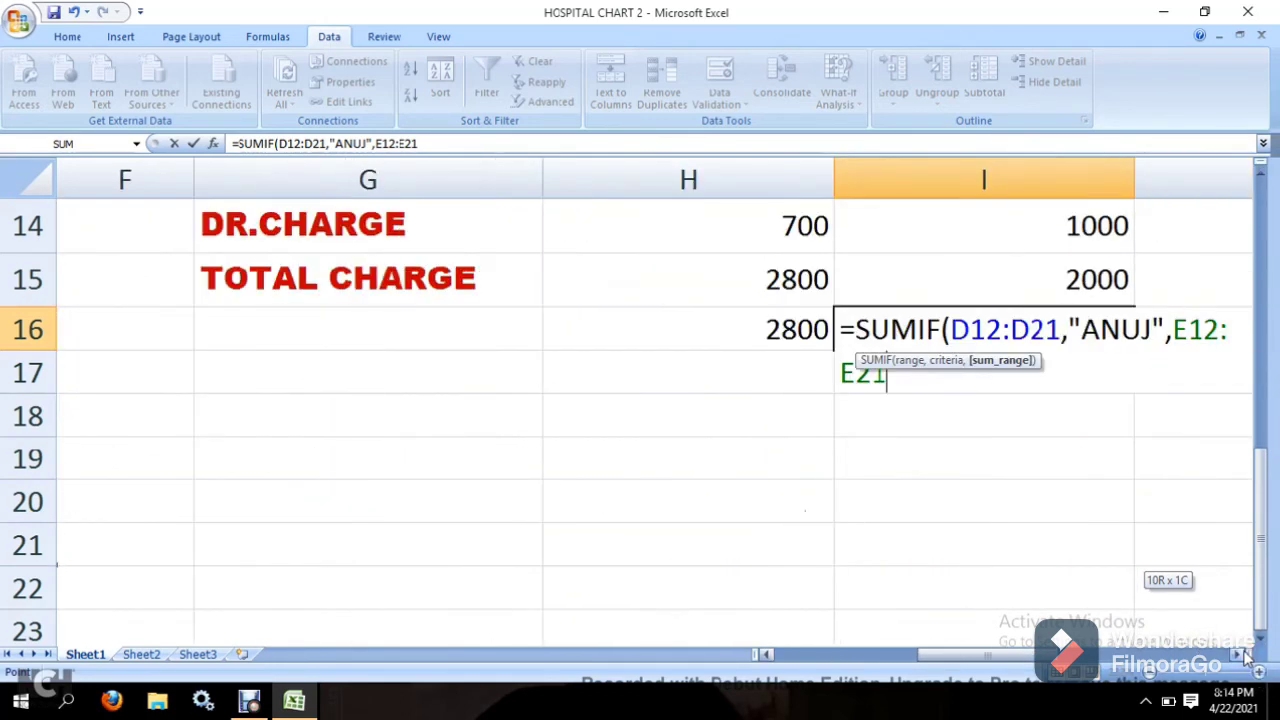
{"action": "type", "text": ")"}
{"action": "key", "text": "Return"}
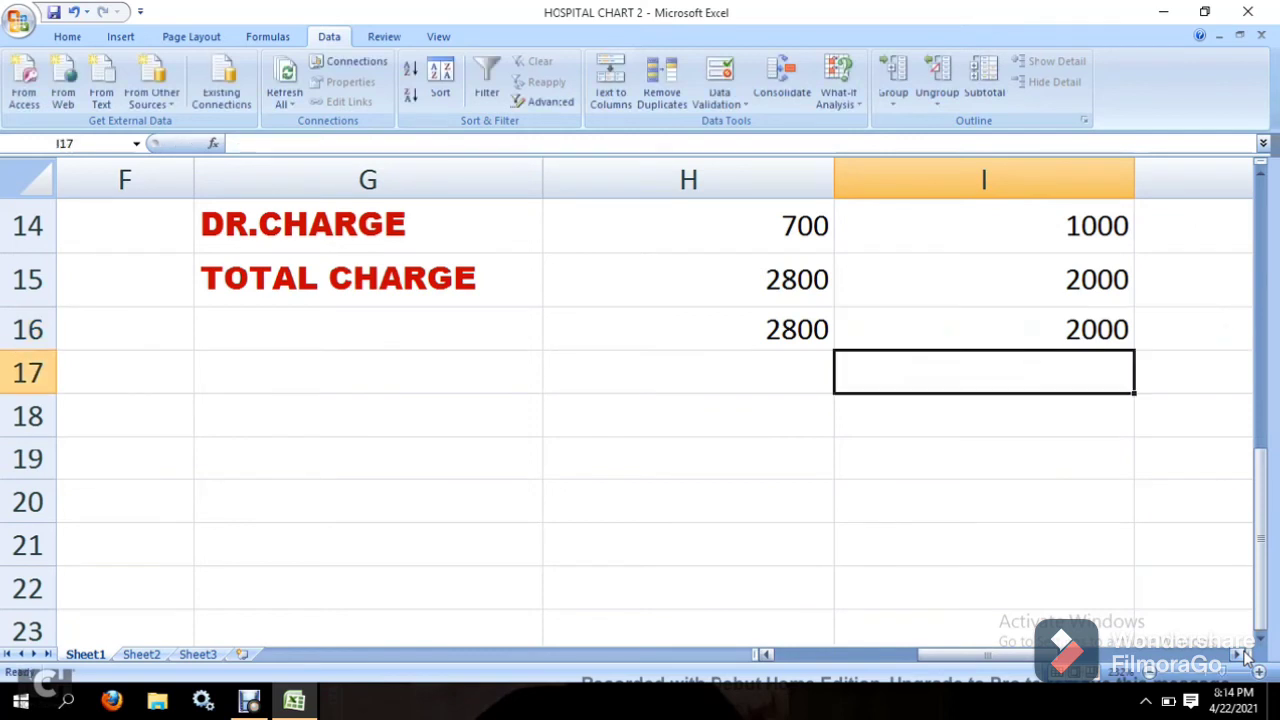
Step: Start a SUMIF formula in cell J16 with D12:D21 as its range and the third consultant's name, in quotation marks, as its criterion
{"action": "left_click", "coordinate": [1172, 334]}
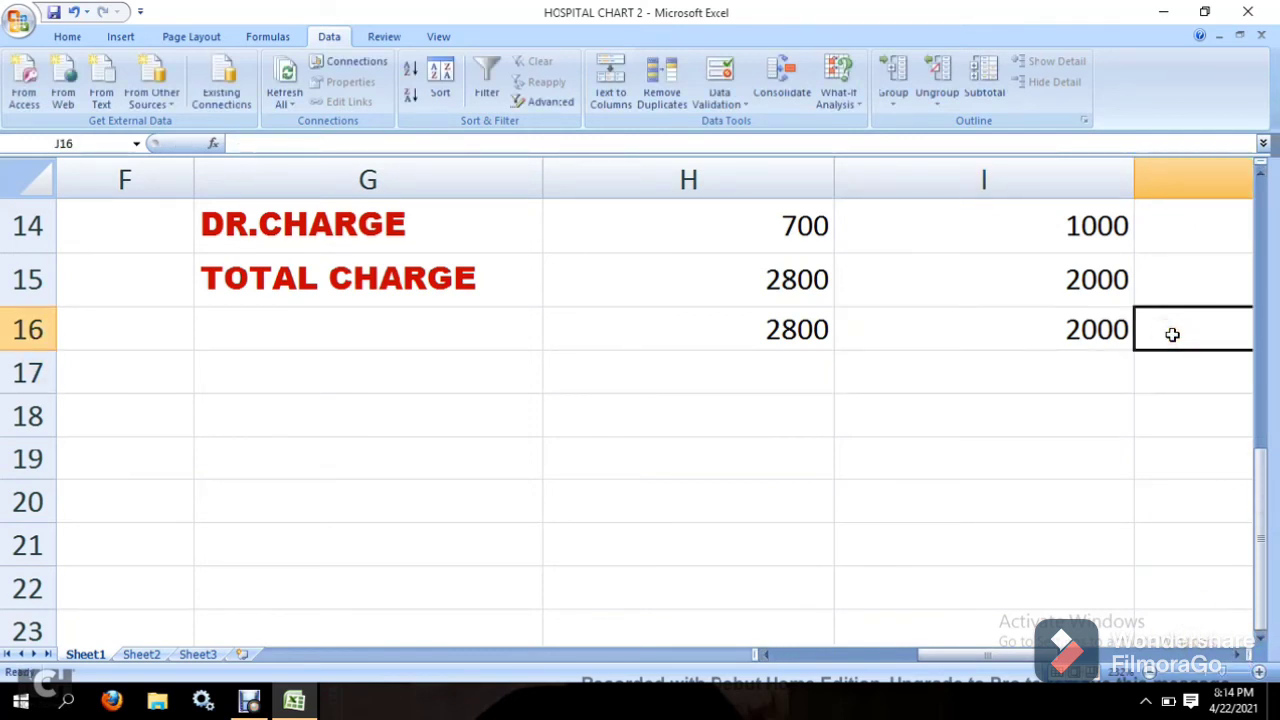
{"action": "type", "text": "=SUMIF"}
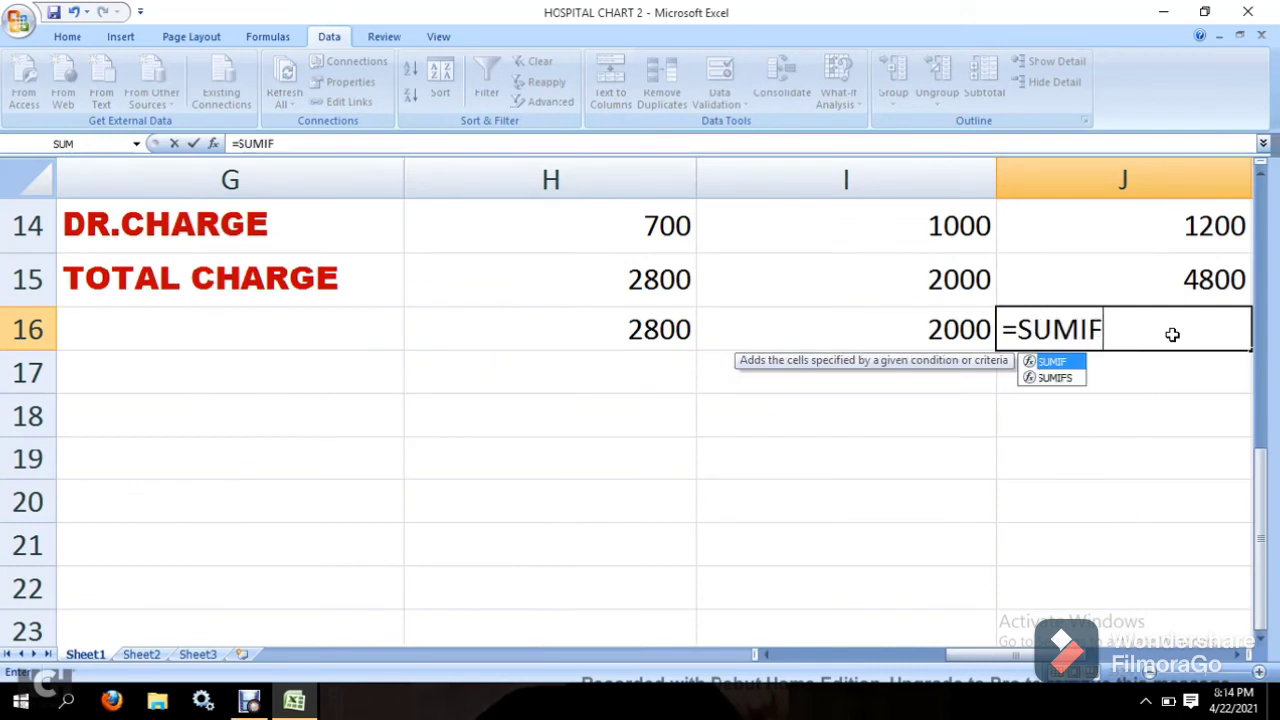
{"action": "type", "text": "("}
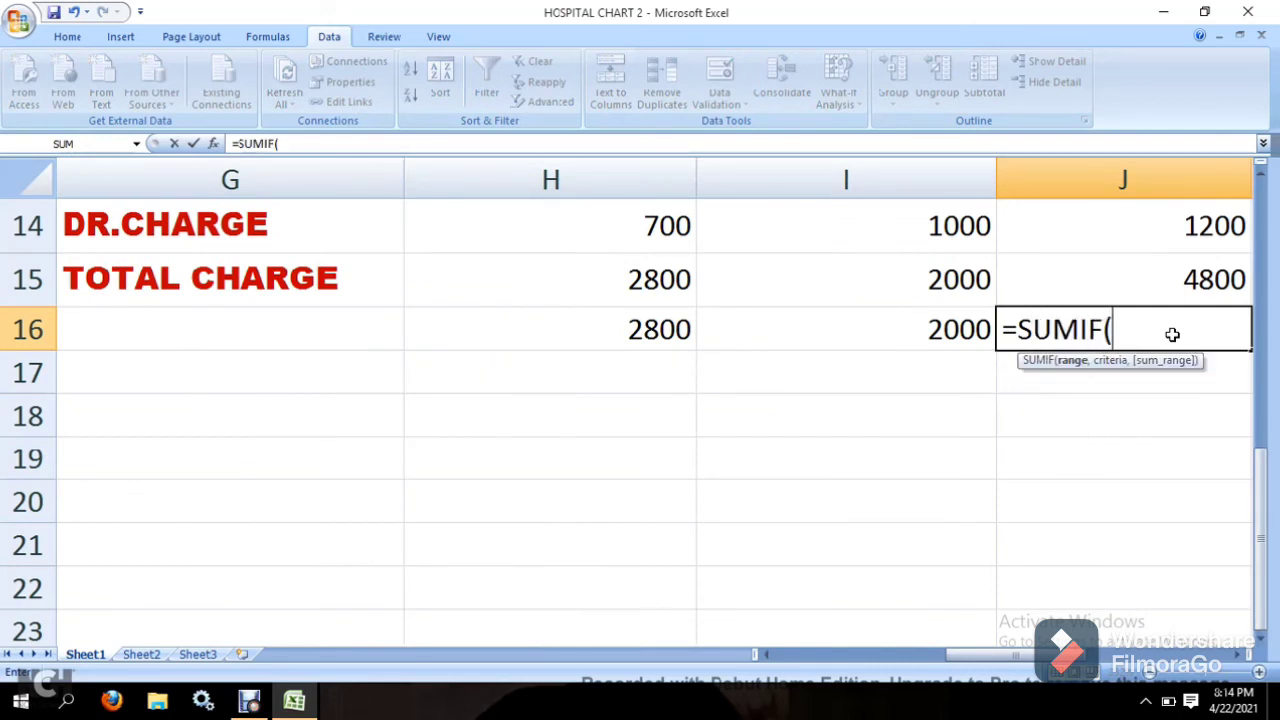
{"action": "left_click", "coordinate": [771, 652]}
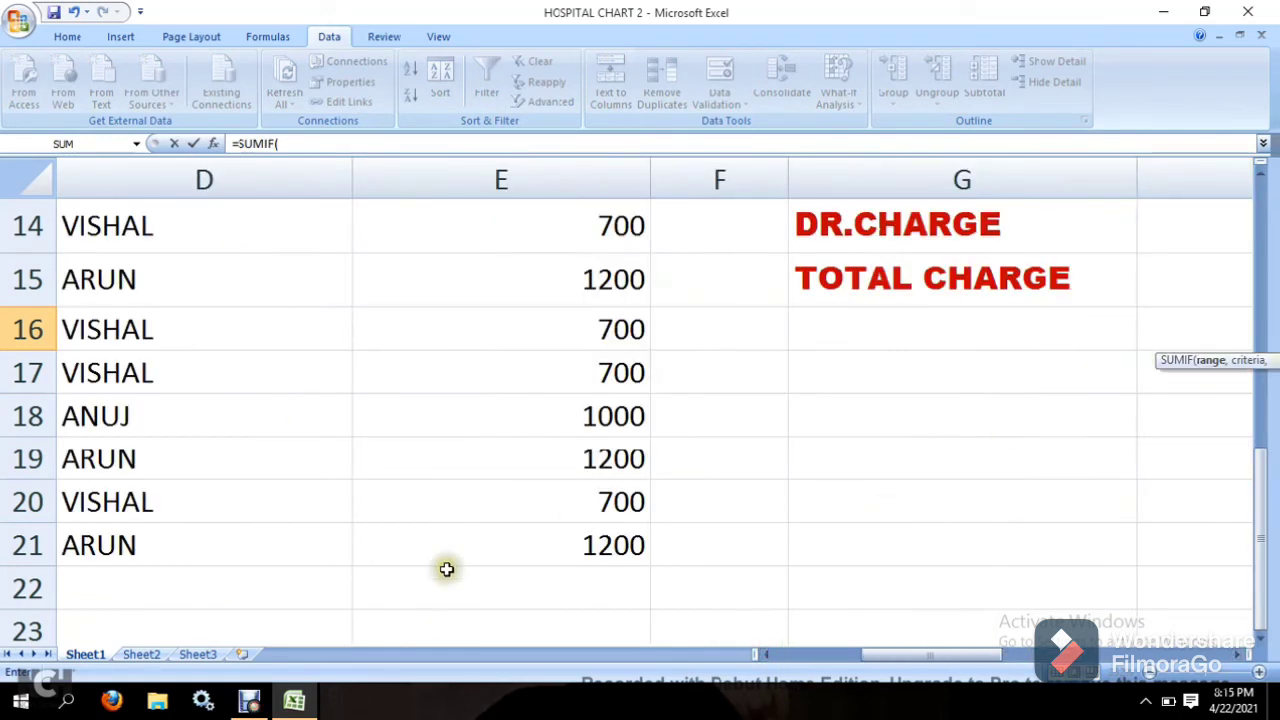
{"action": "left_click", "coordinate": [771, 652]}
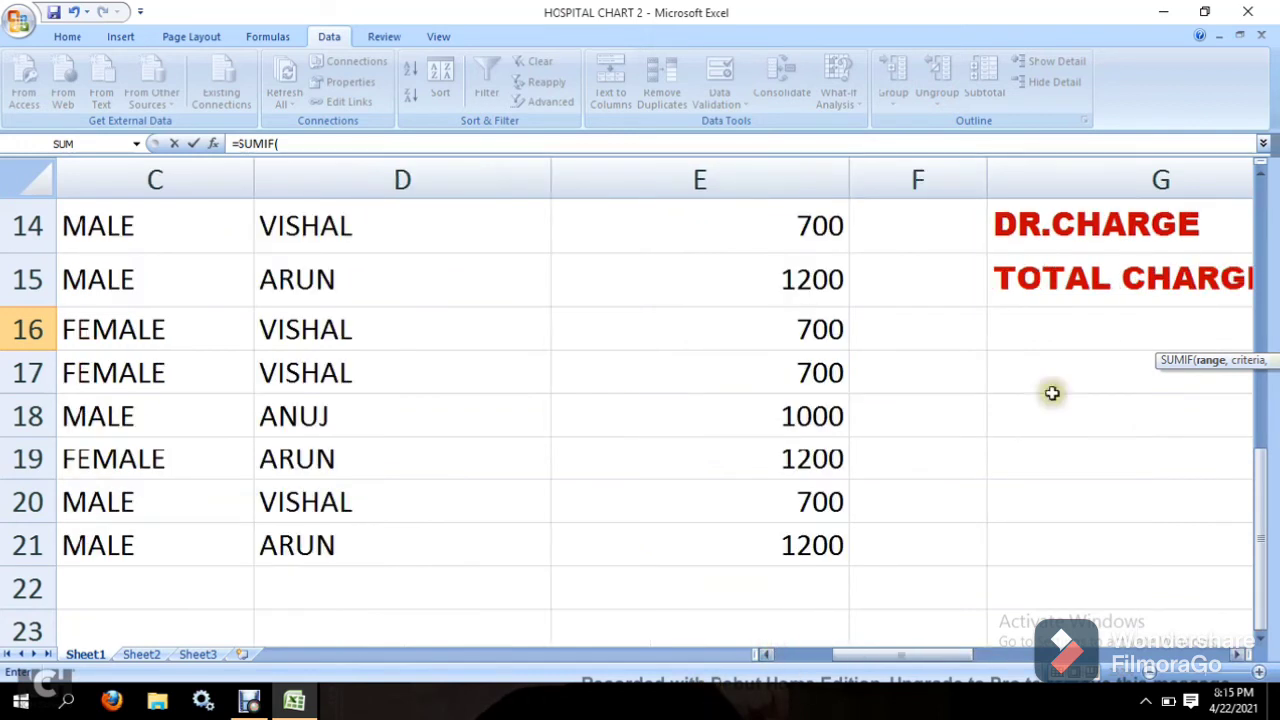
{"action": "left_click", "coordinate": [1262, 185]}
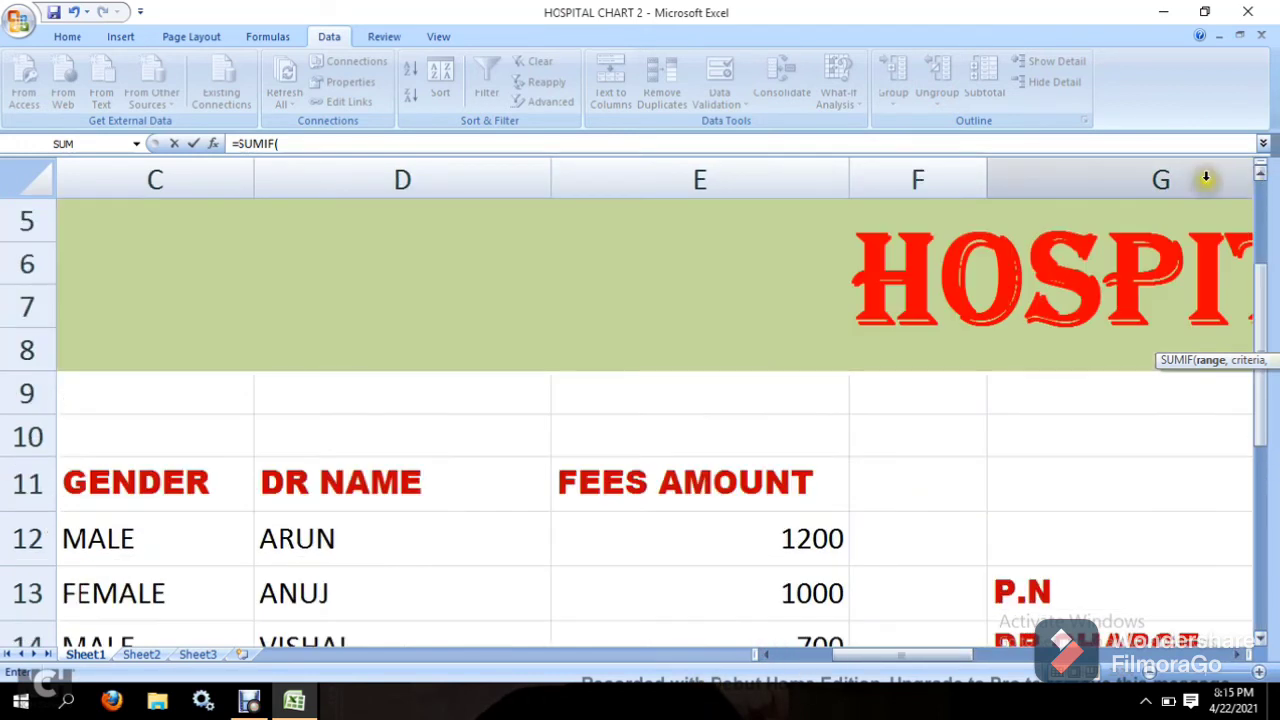
{"action": "left_click_drag", "start_coordinate": [340, 520], "coordinate": [340, 535]}
{"action": "type", "text": ",\"ARUN"}
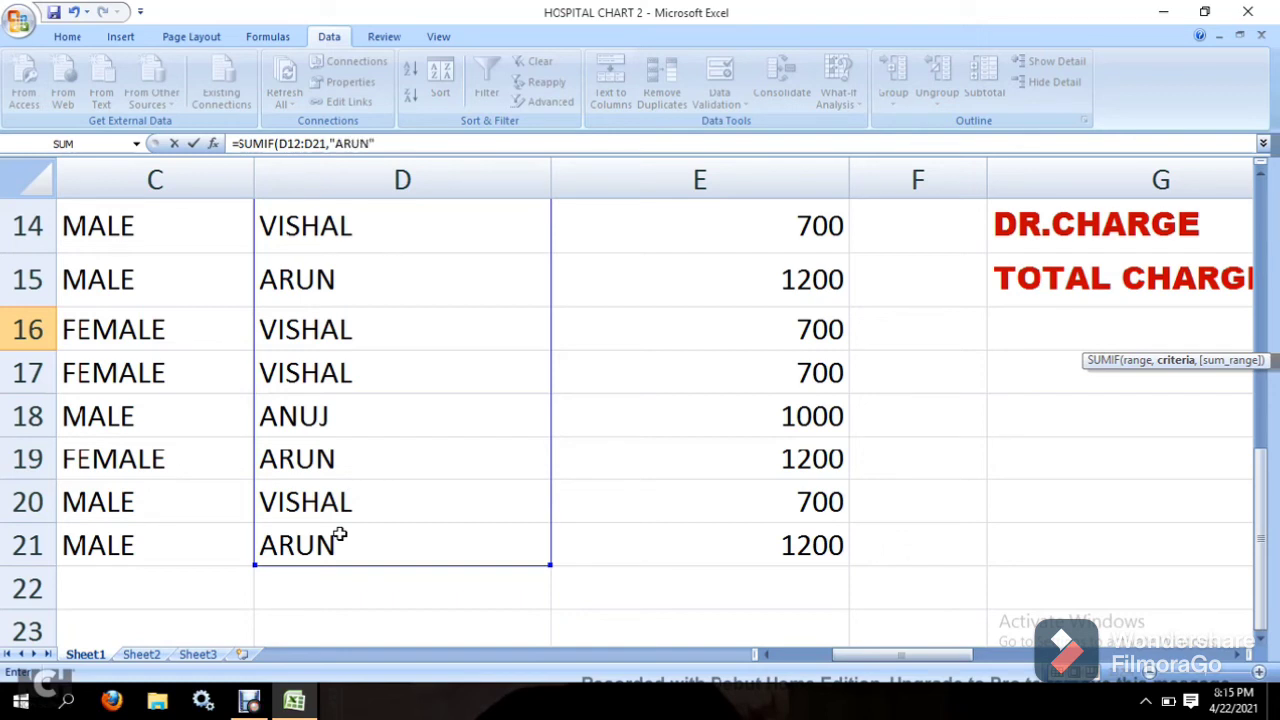
{"action": "type", "text": "\","}
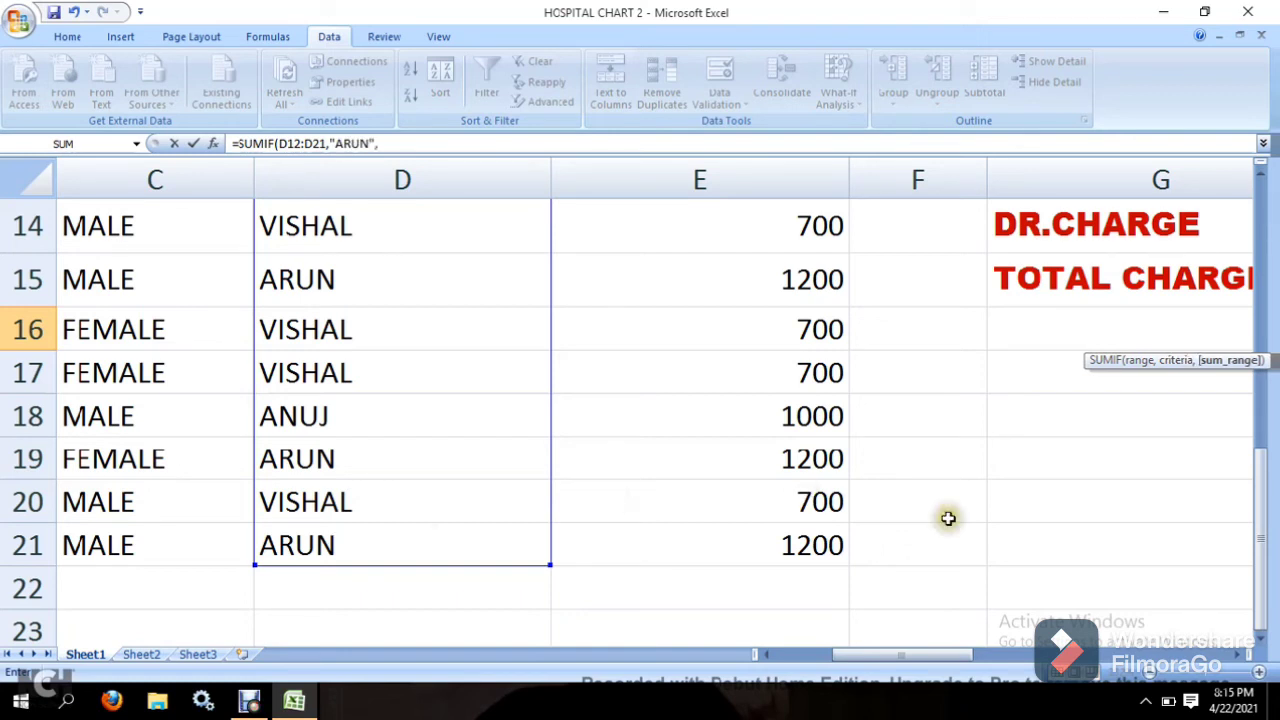
Step: Complete the SUMIF formula in J16 with the FEES AMOUNT cells E12:E21 as the sum range
{"action": "left_click", "coordinate": [1262, 176]}
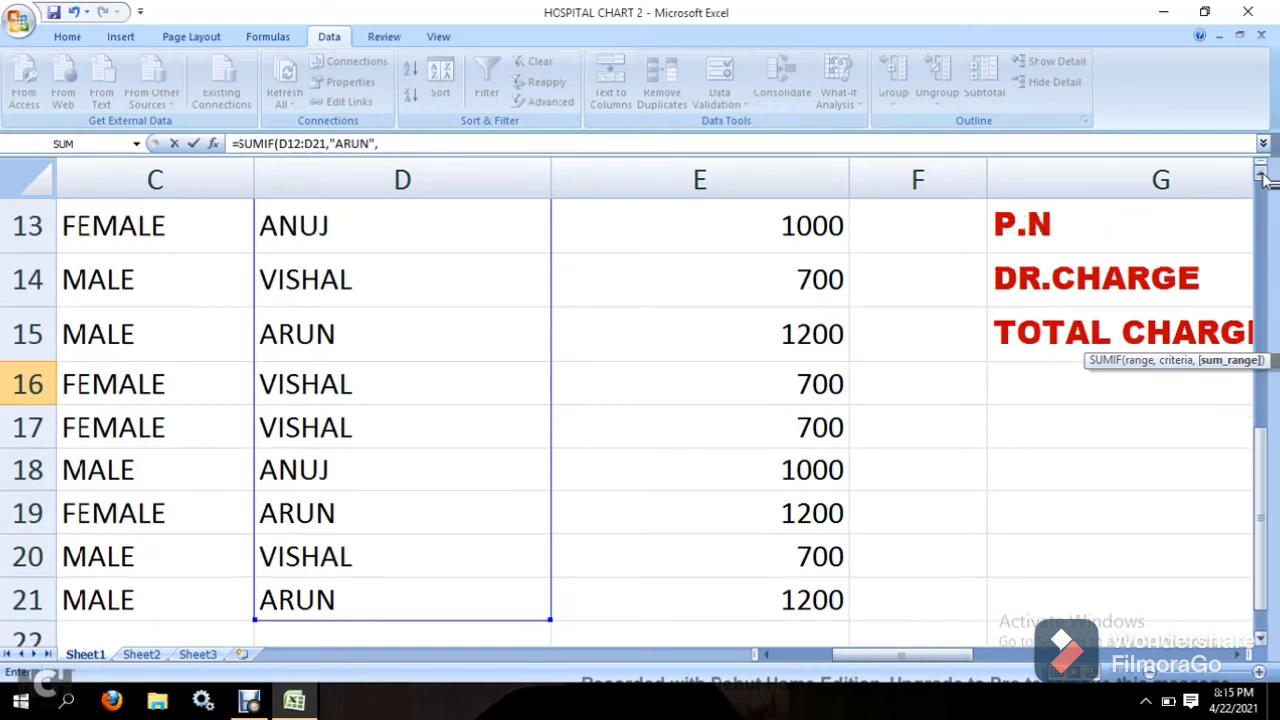
{"action": "left_click", "coordinate": [1262, 176]}
{"action": "left_click", "coordinate": [1262, 176]}
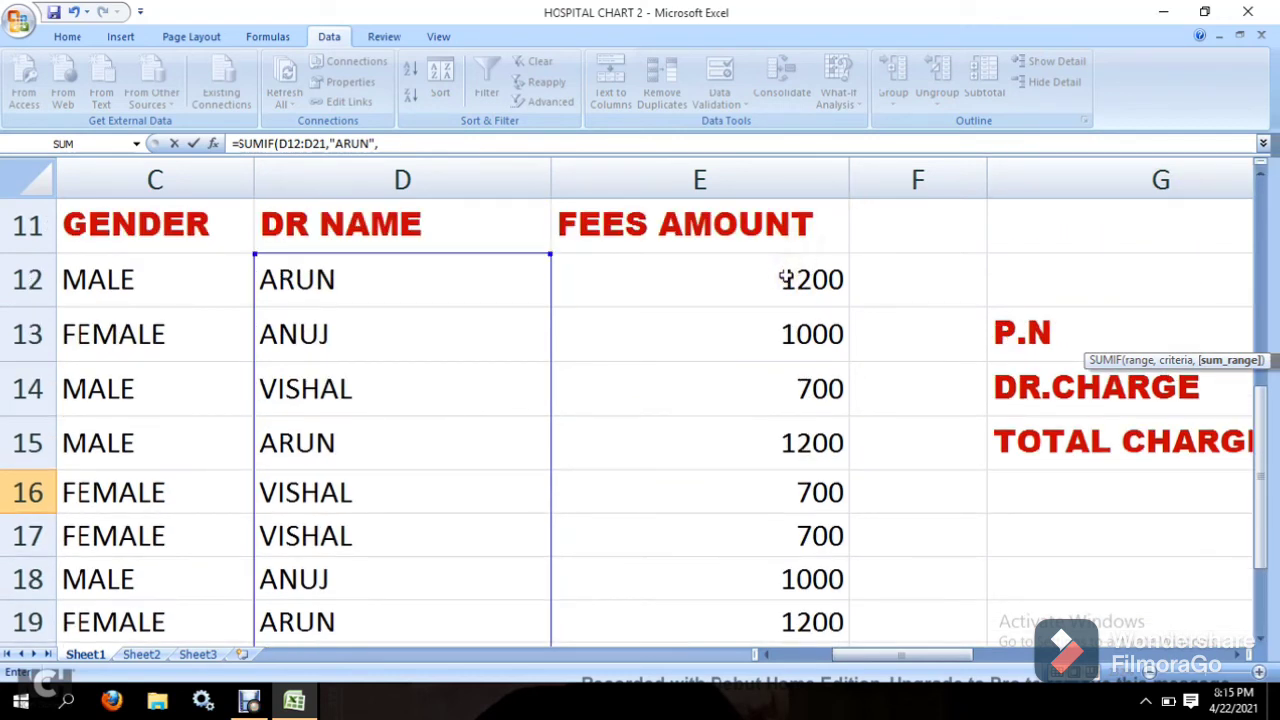
{"action": "left_click_drag", "start_coordinate": [787, 278], "coordinate": [800, 585]}
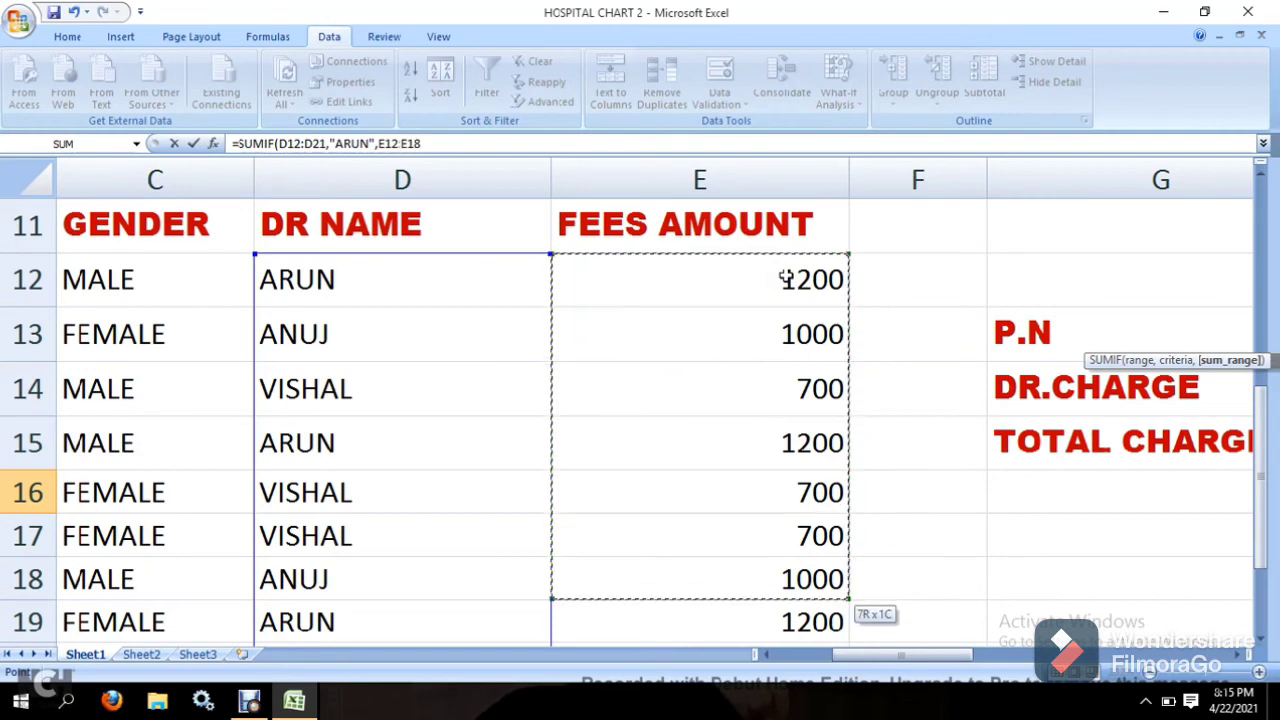
{"action": "key", "text": "shift+Down"}
{"action": "key", "text": "shift+Down"}
{"action": "key", "text": "shift+Down"}
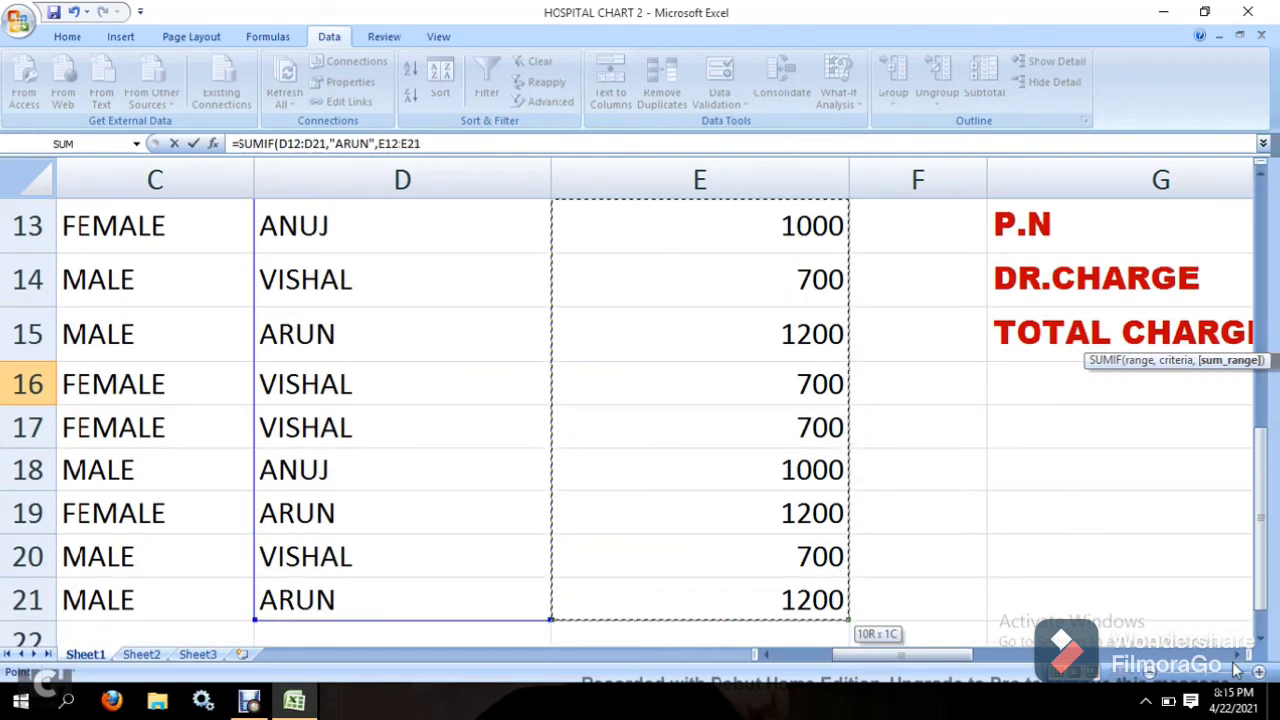
{"action": "left_click_drag", "start_coordinate": [1240, 660], "coordinate": [1240, 660]}
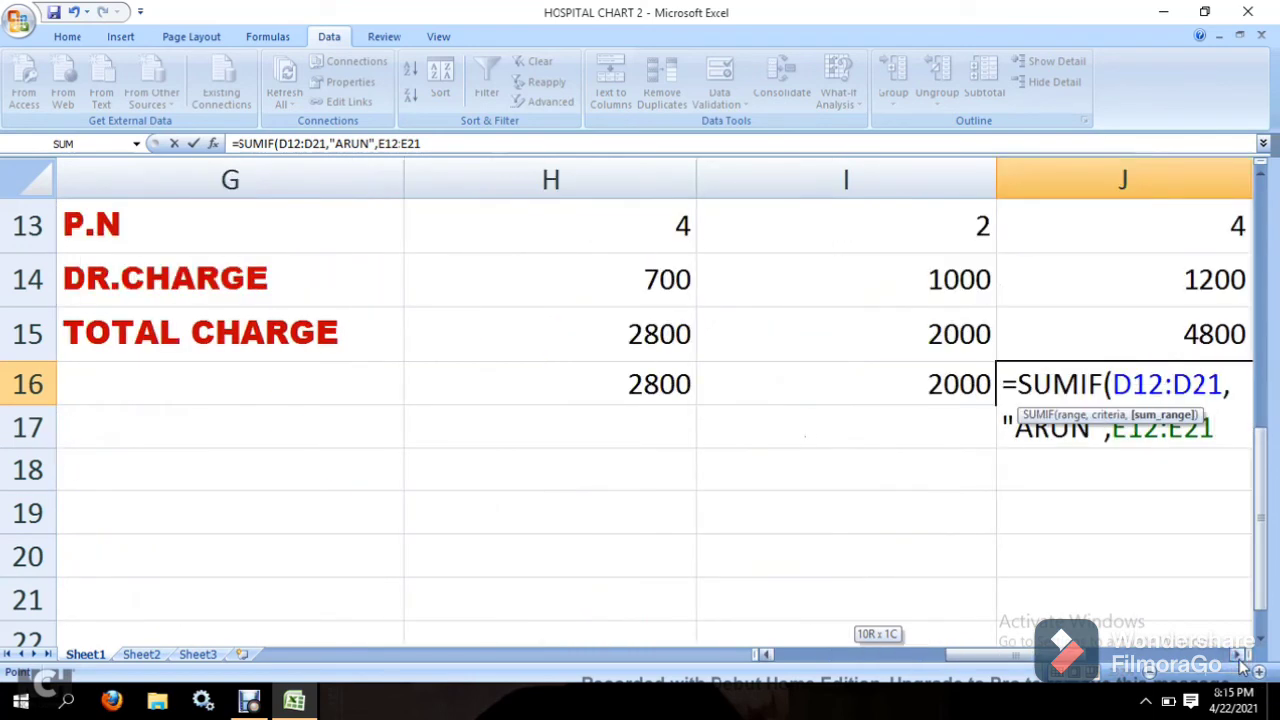
{"action": "type", "text": ")"}
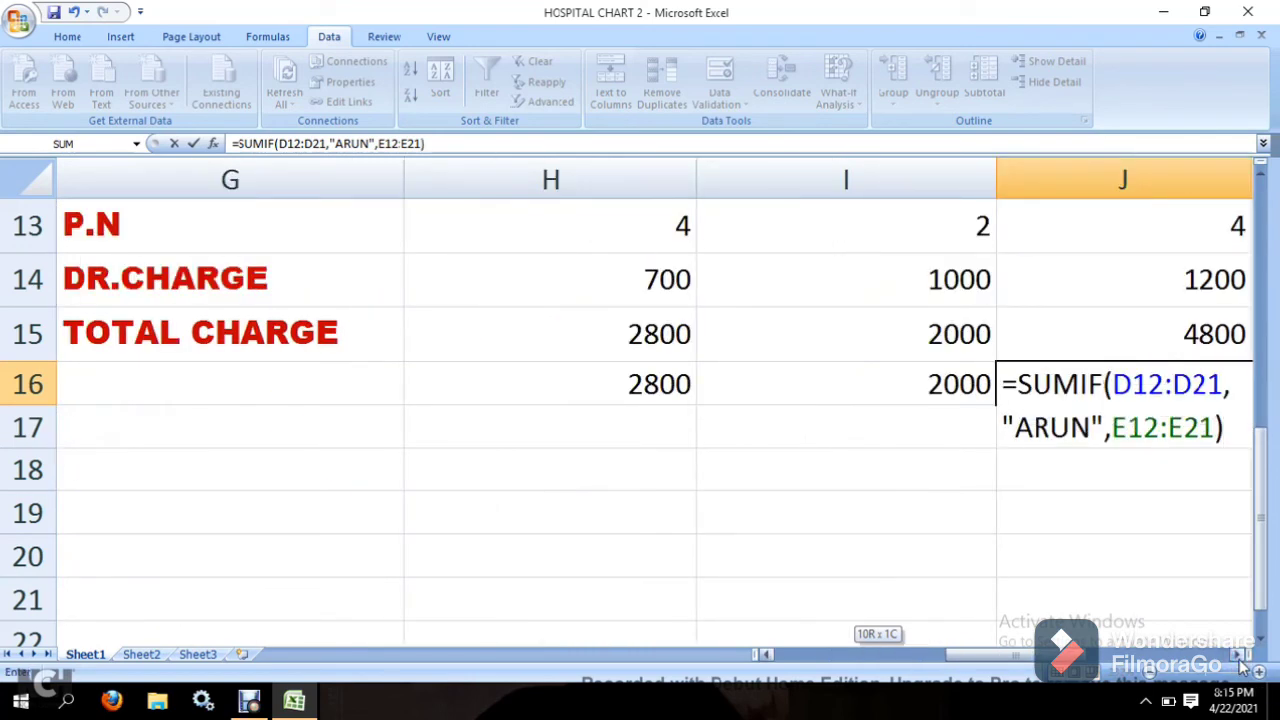
{"action": "key", "text": "Return"}
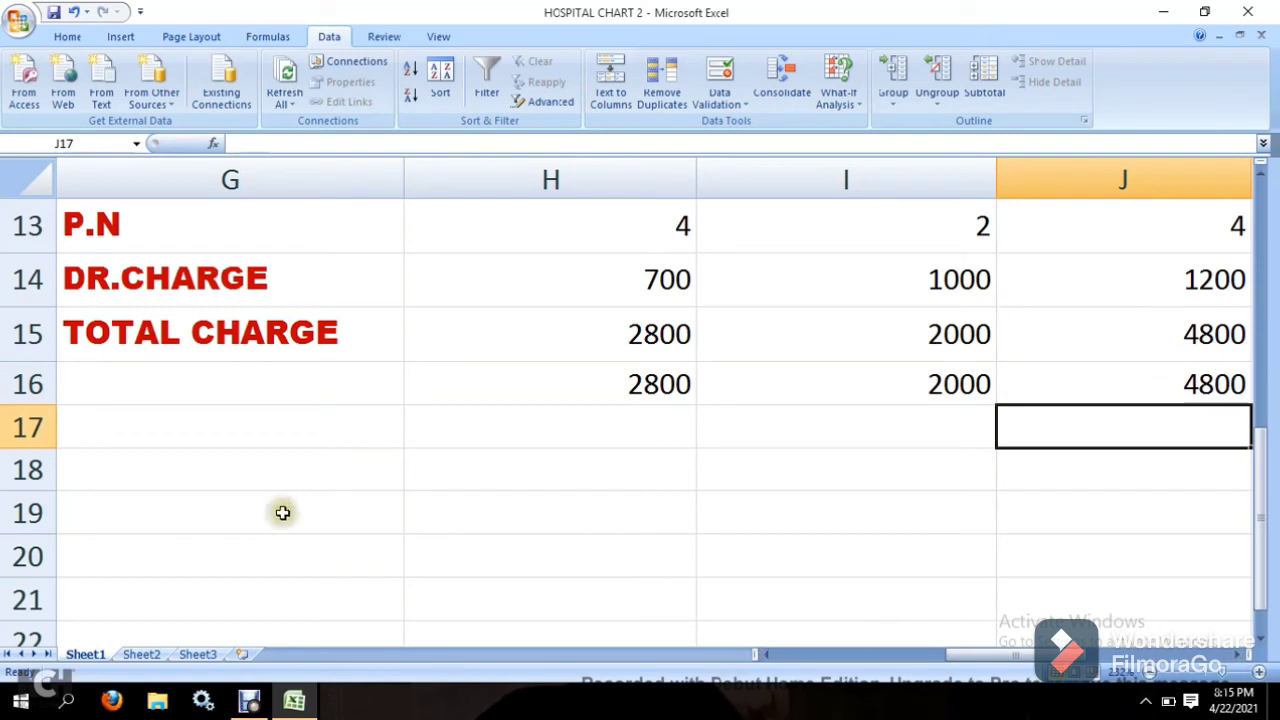
Step: Label the SUMIF row of the CONSULTANT summary as TOTAL CHARGE in cell G16
{"action": "left_click", "coordinate": [330, 395]}
{"action": "type", "text": "TO"}
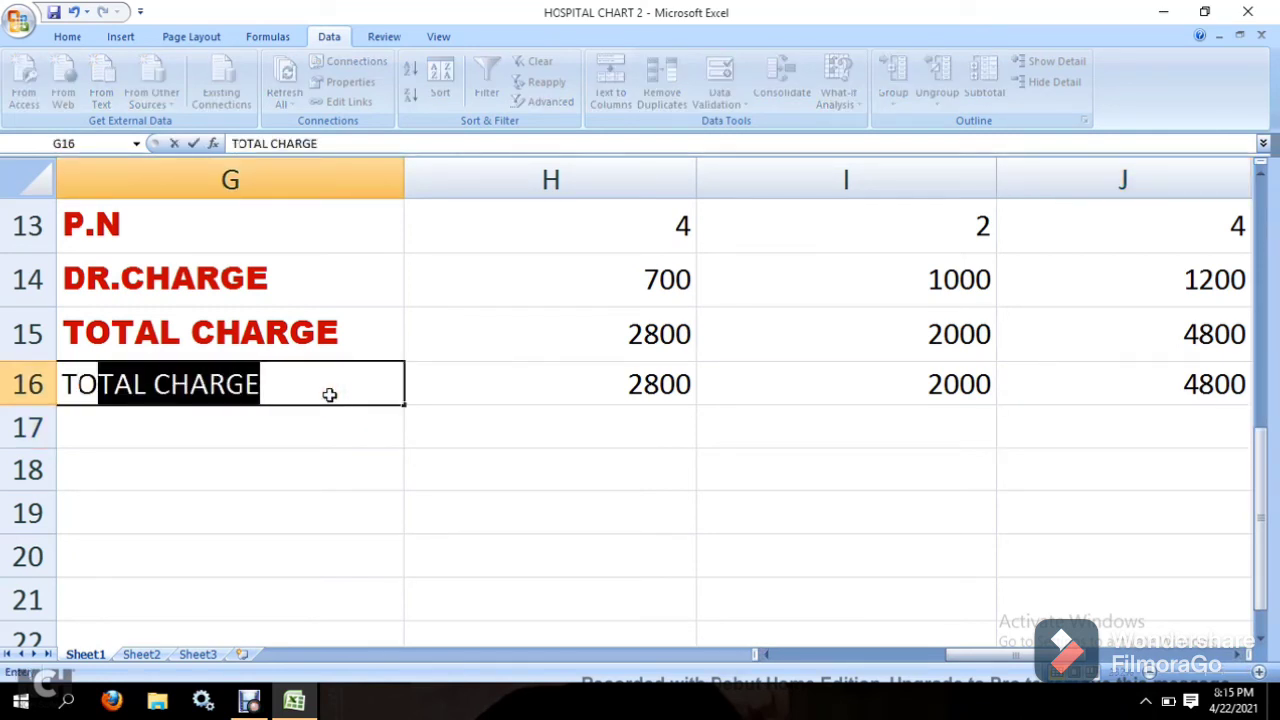
{"action": "key", "text": "Return"}
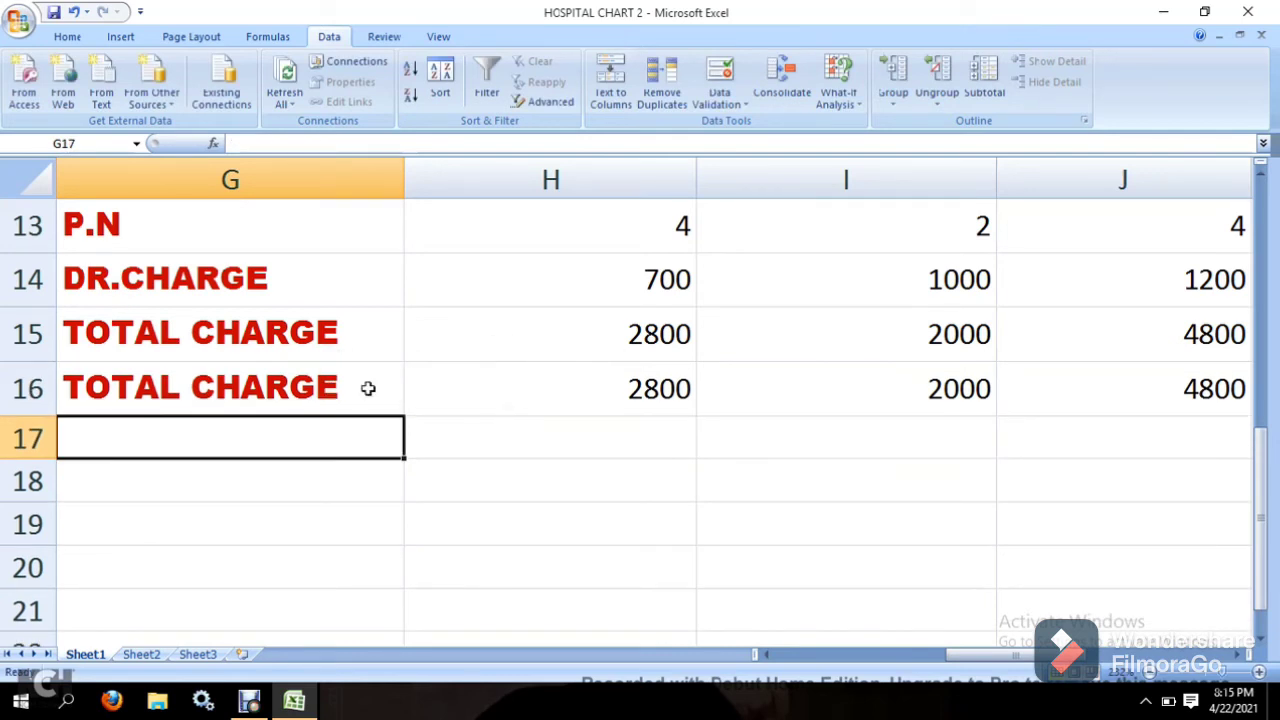
{"action": "left_click", "coordinate": [370, 388]}
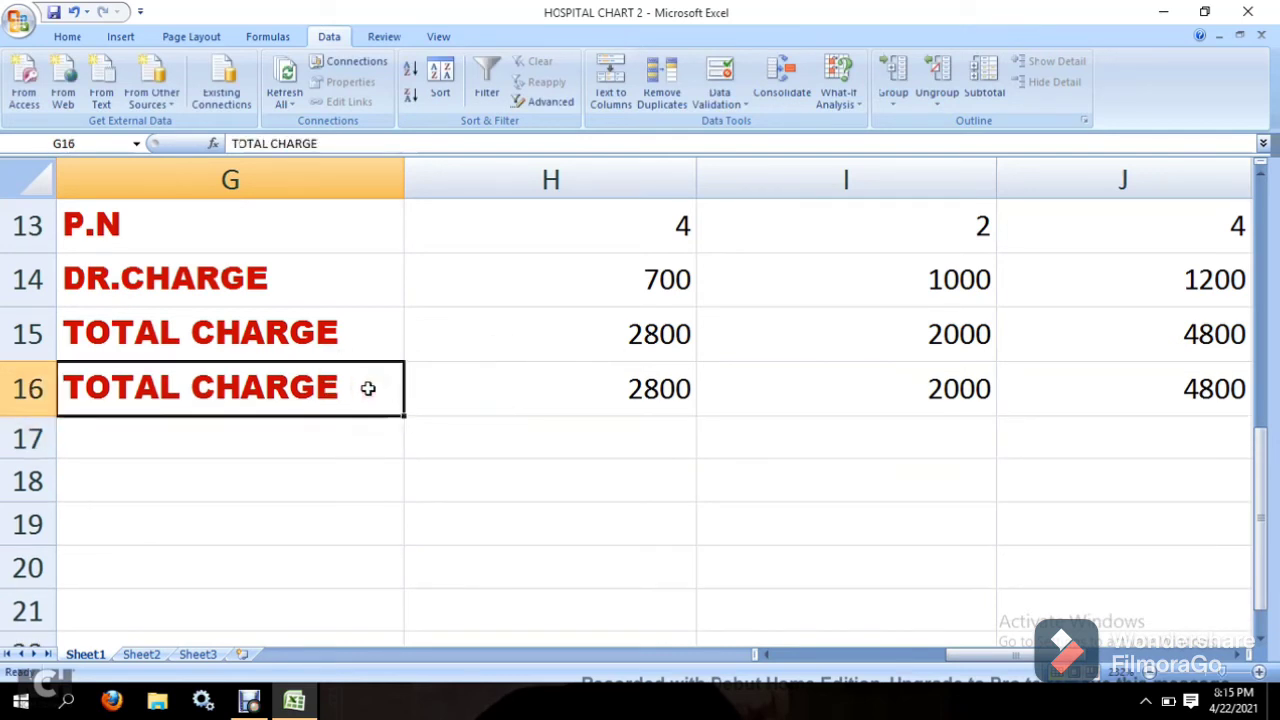
Step: Look over the patient table, the CONSULTANT summary and the CLOSING REPORT headings
{"action": "left_click", "coordinate": [1248, 654]}
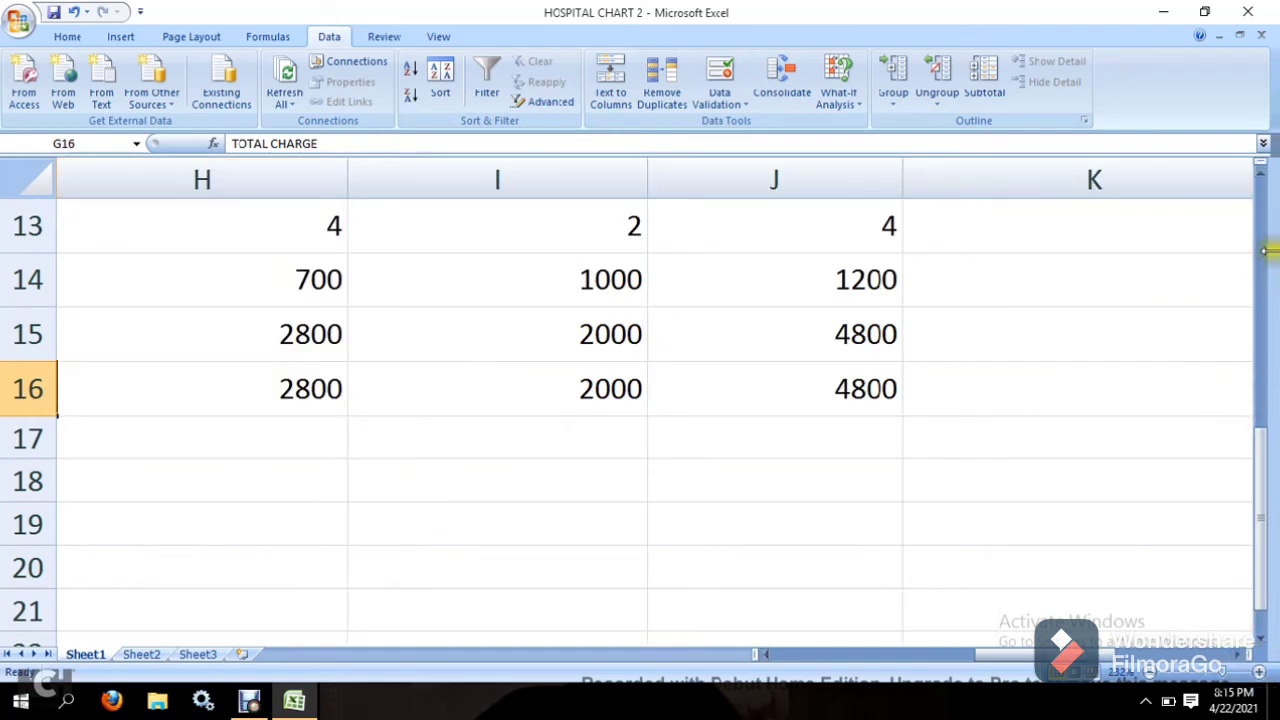
{"action": "left_click", "coordinate": [1212, 684]}
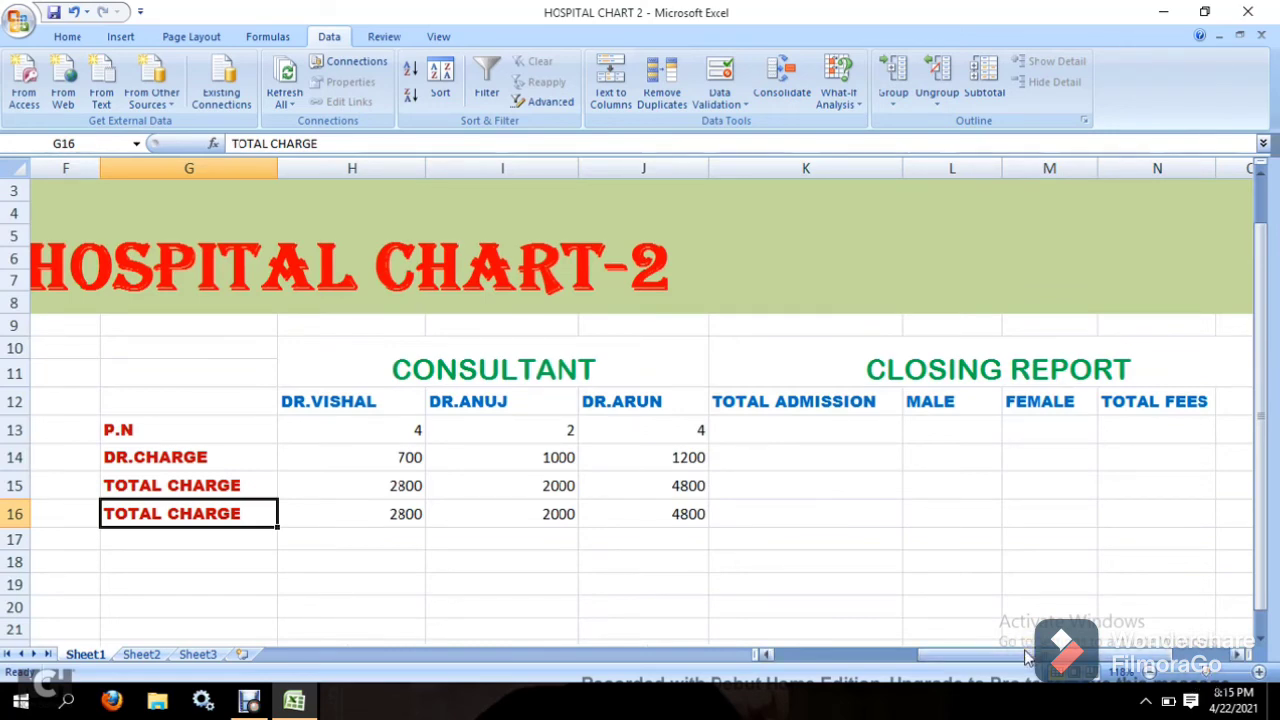
{"action": "left_click_drag", "start_coordinate": [1024, 656], "coordinate": [883, 656]}
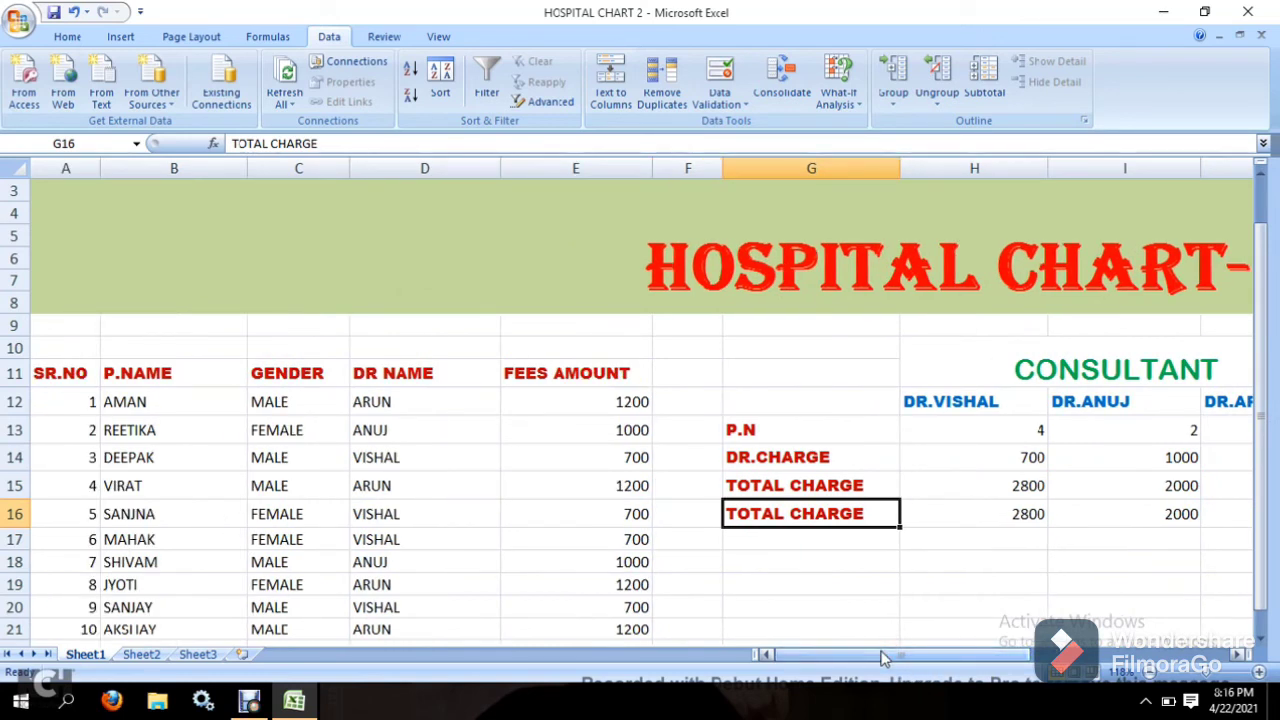
{"action": "left_click", "coordinate": [1237, 656]}
{"action": "left_click", "coordinate": [1237, 656]}
{"action": "left_click", "coordinate": [1237, 656]}
{"action": "left_click", "coordinate": [1237, 656]}
{"action": "left_click", "coordinate": [1237, 656]}
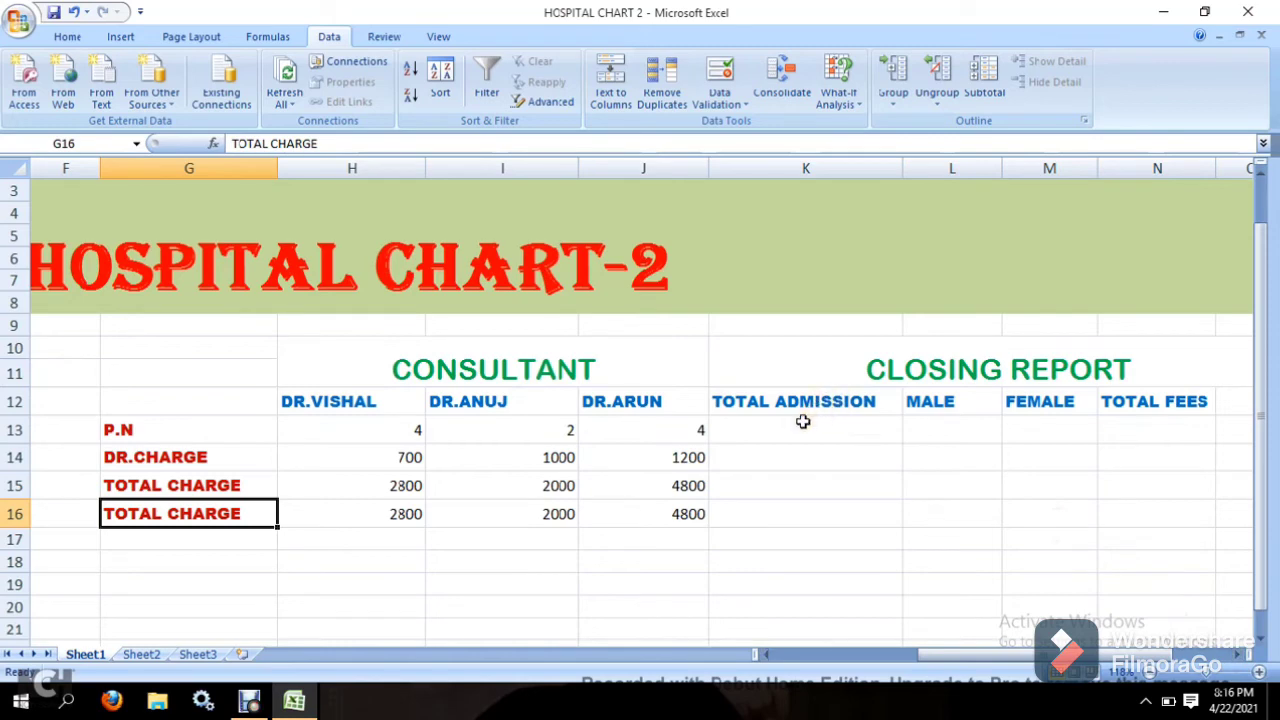
Step: Start a SUM formula in cell E22, directly below the FEES AMOUNT values
{"action": "left_click", "coordinate": [770, 655]}
{"action": "left_click", "coordinate": [770, 655]}
{"action": "left_click", "coordinate": [770, 655]}
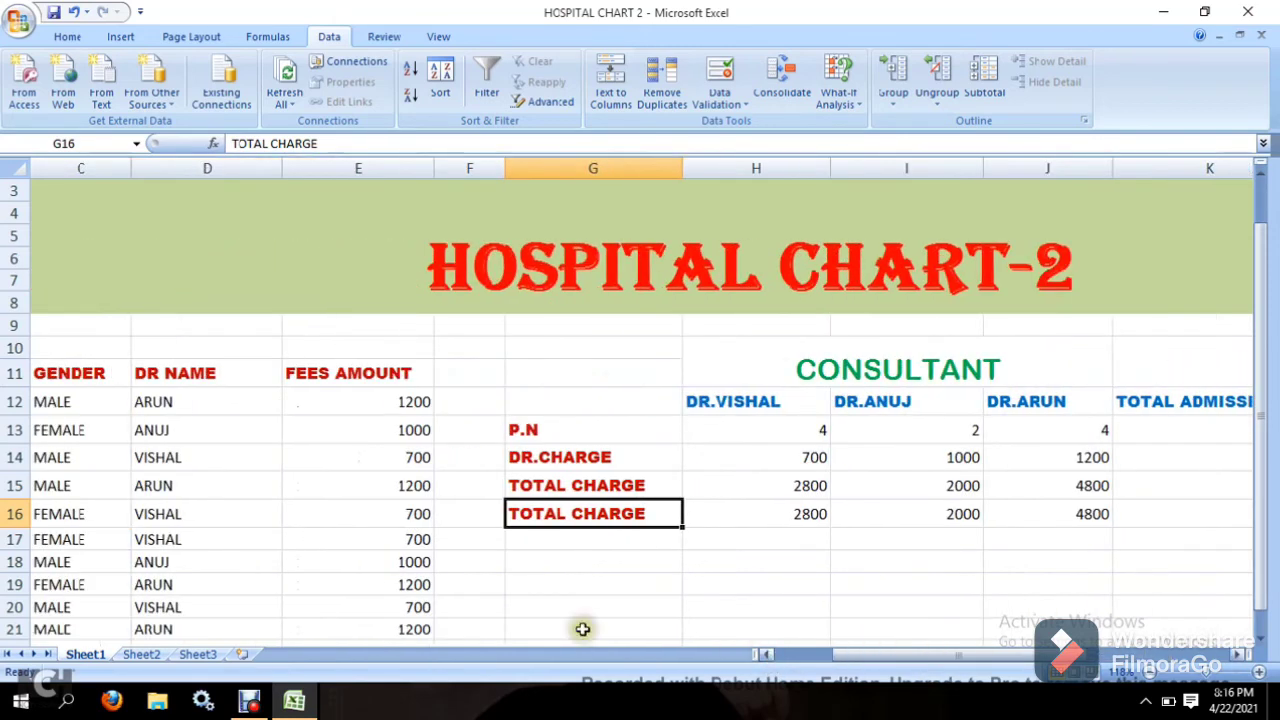
{"action": "left_click", "coordinate": [400, 626]}
{"action": "key", "text": "Down"}
{"action": "key", "text": "Down"}
{"action": "key", "text": "Down"}
{"action": "key", "text": "Up"}
{"action": "key", "text": "Up"}
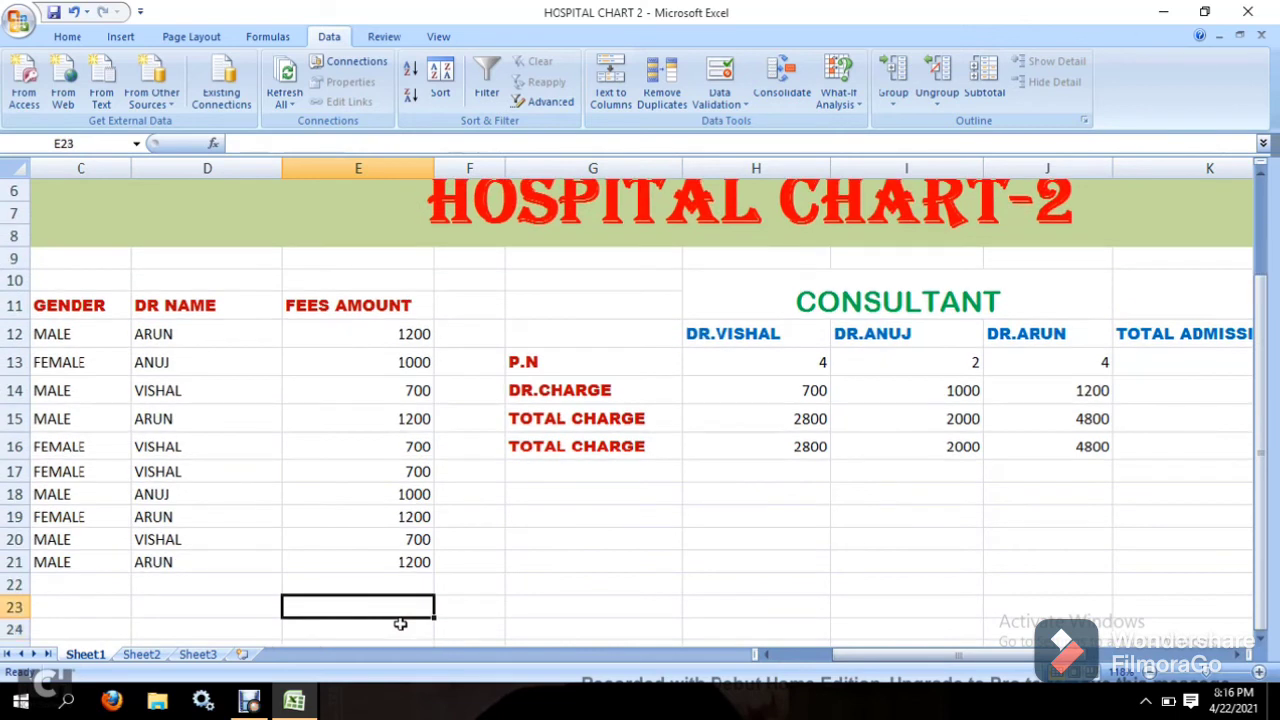
{"action": "type", "text": "=SUM("}
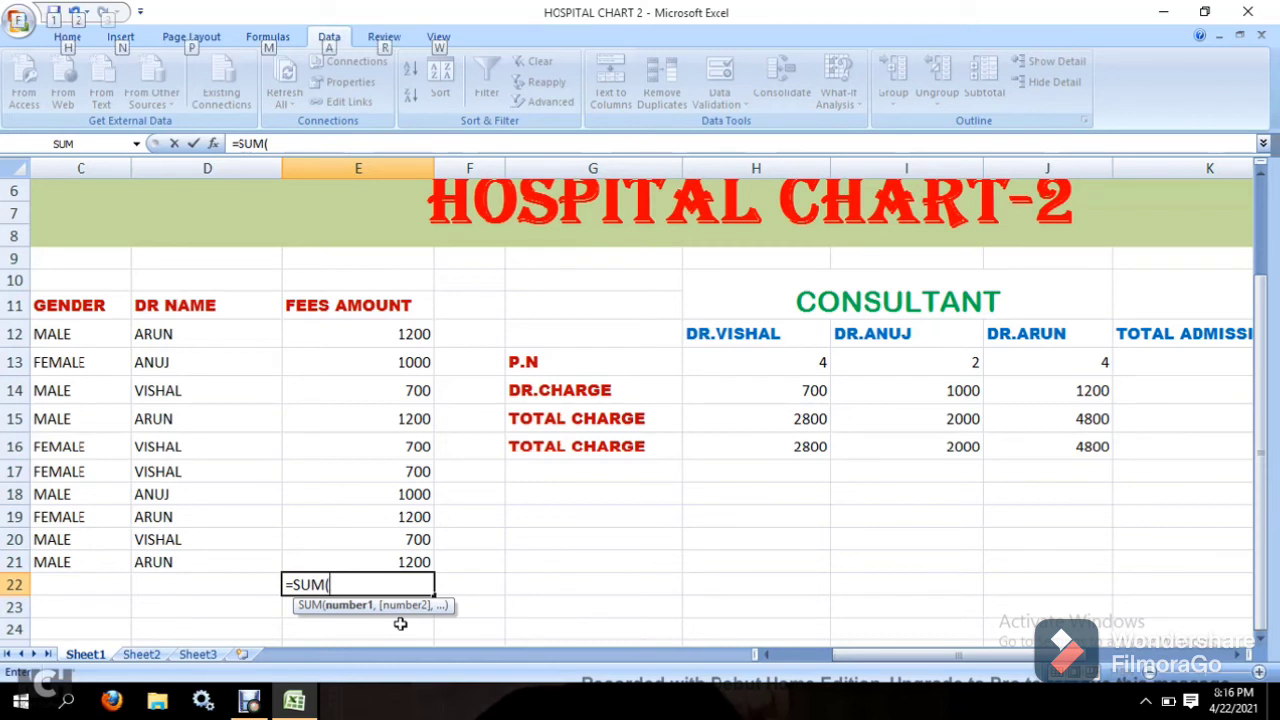
Step: Complete the SUM formula in E22 with the FEES AMOUNT cells E12:E21 as its range
{"action": "key", "text": "alt"}
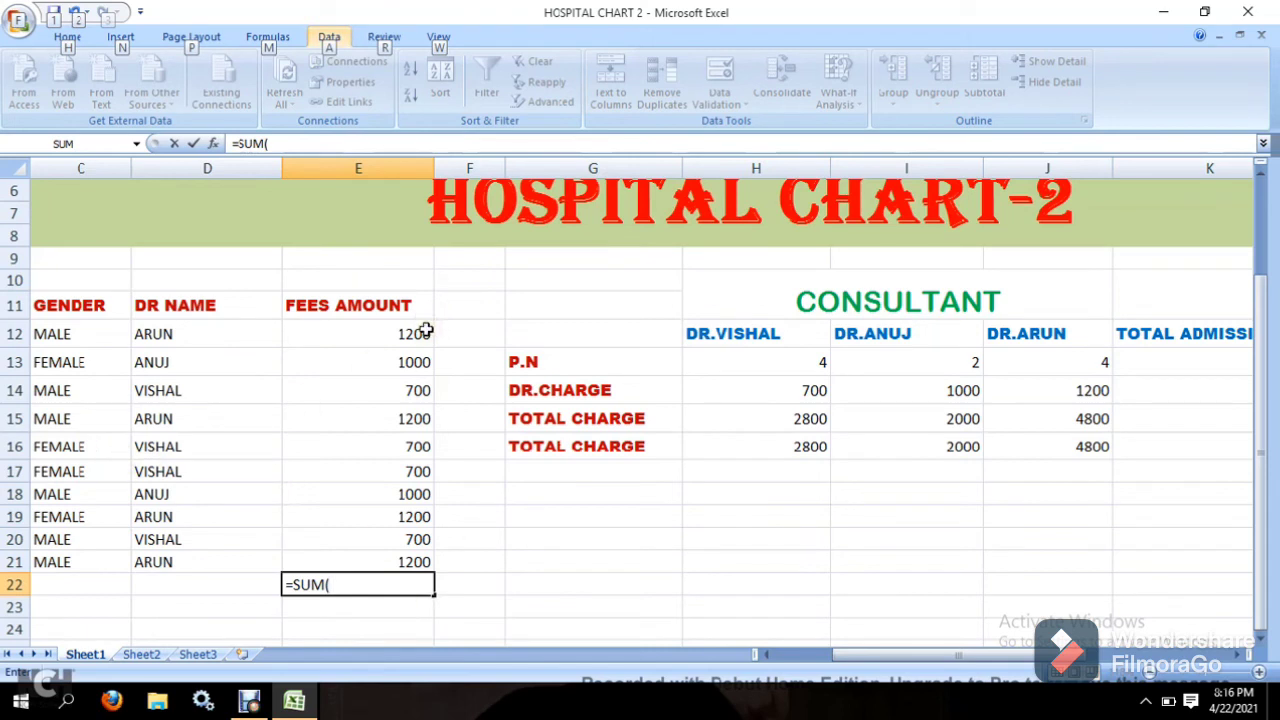
{"action": "left_click_drag", "start_coordinate": [430, 333], "coordinate": [405, 557]}
{"action": "type", "text": ")"}
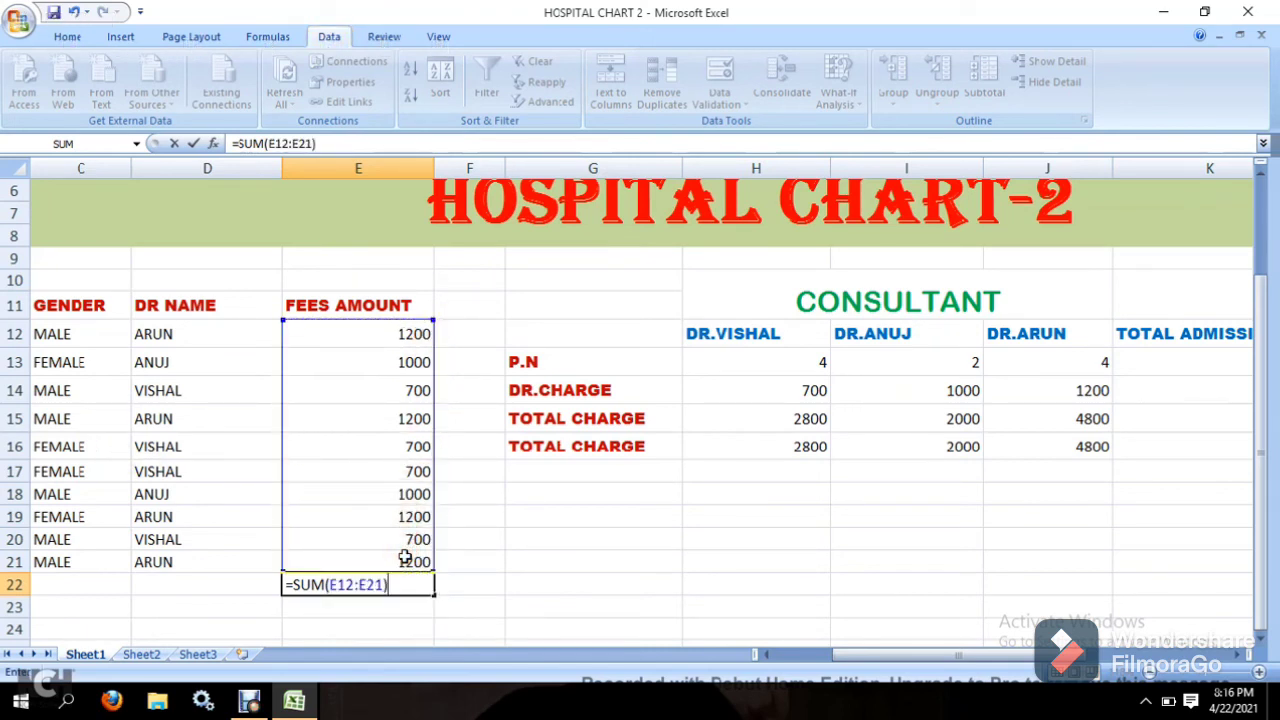
{"action": "key", "text": "Return"}
{"action": "left_click", "coordinate": [604, 563]}
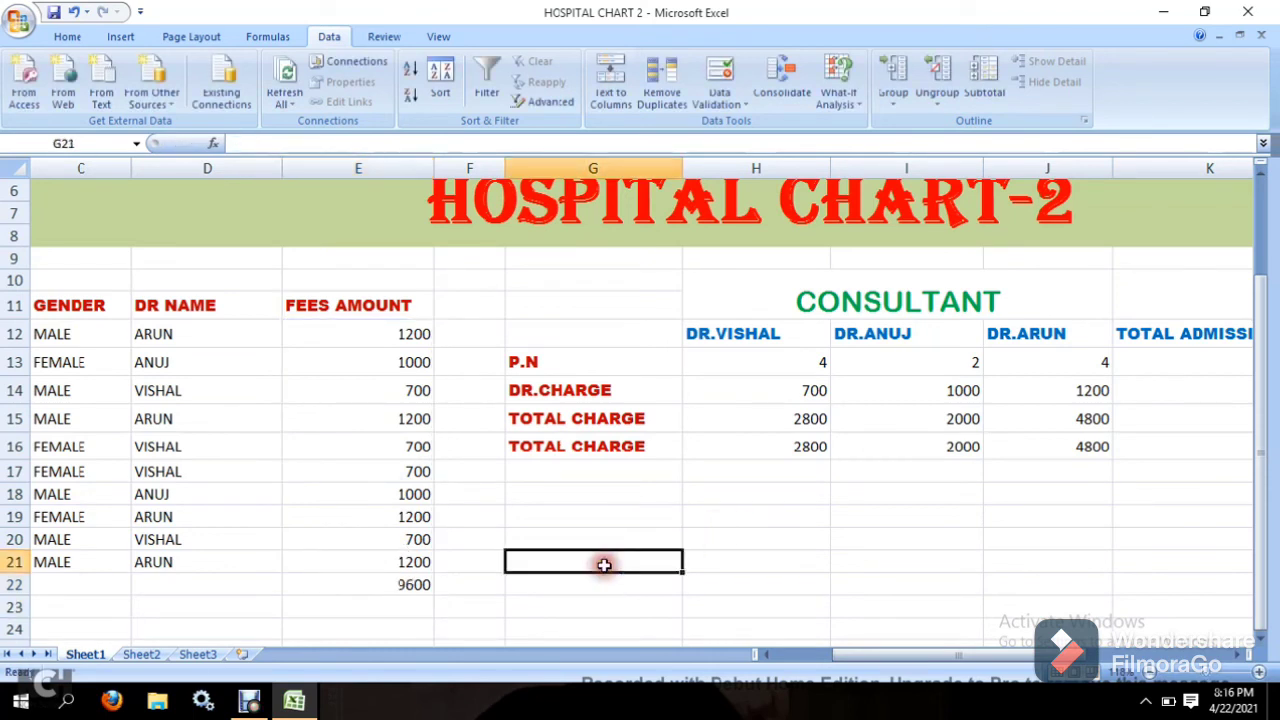
{"action": "left_click", "coordinate": [378, 603]}
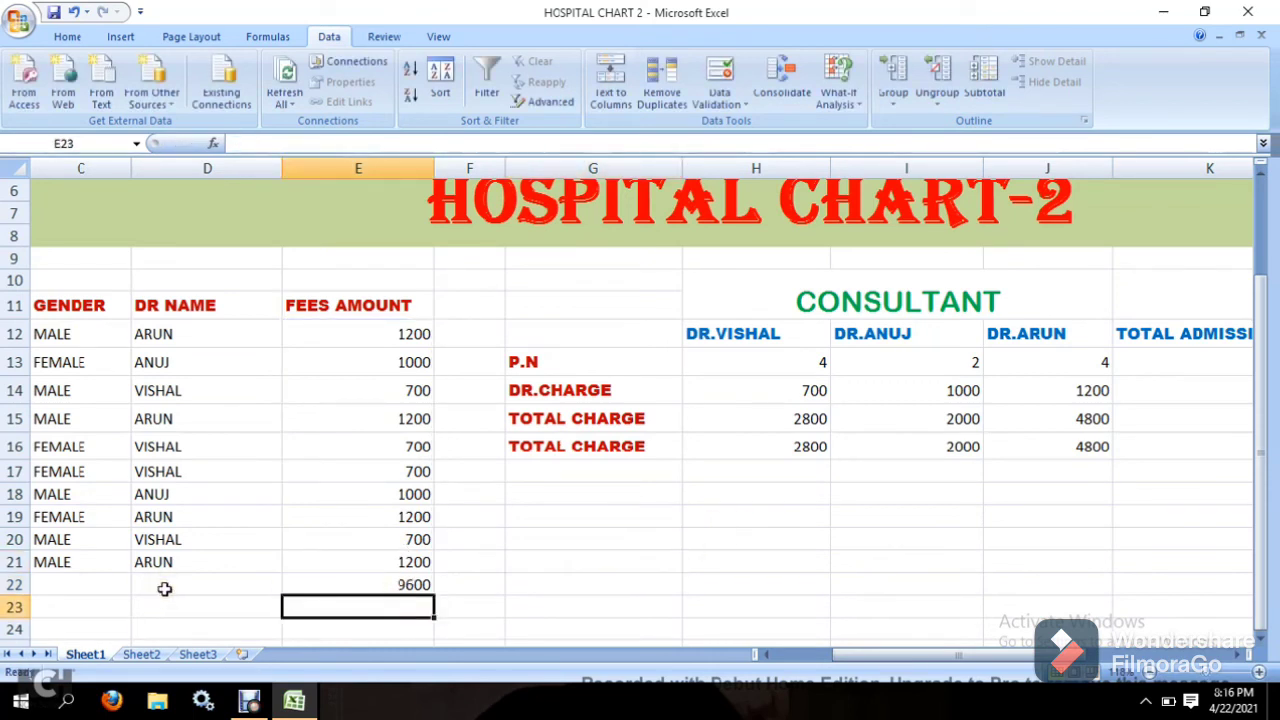
Step: Enter the label TOTAL CHARGE in cell D22, beside the fees sum
{"action": "left_click", "coordinate": [163, 586]}
{"action": "type", "text": "TO"}
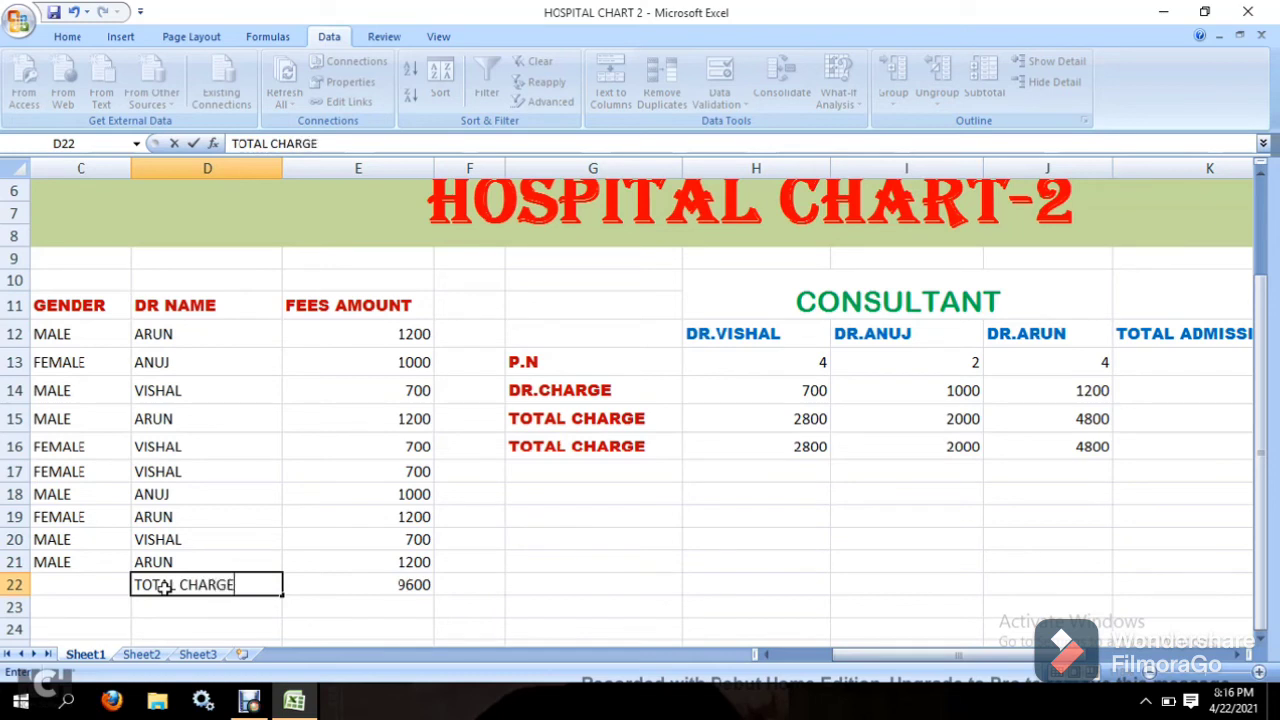
{"action": "type", "text": "TAL CHARGE"}
{"action": "key", "text": "Return"}
Step: Apply the comma number style to the fees sum in cell E22
{"action": "left_click", "coordinate": [403, 592]}
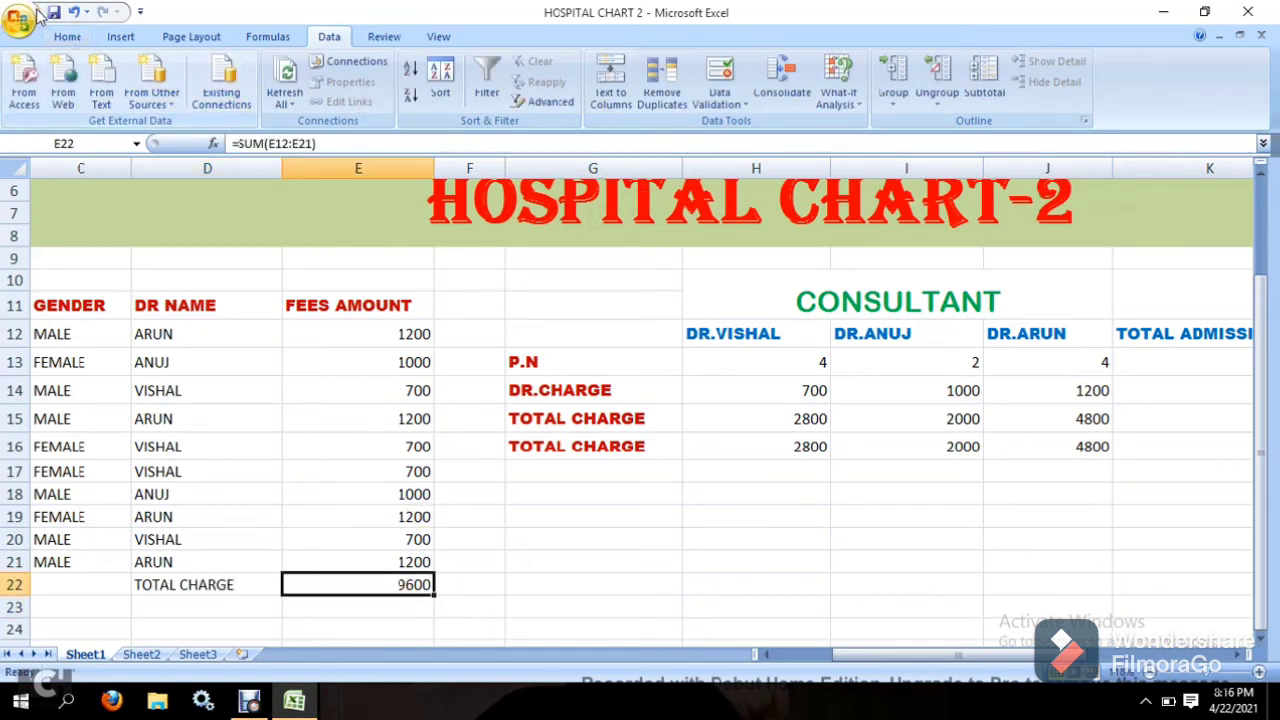
{"action": "left_click", "coordinate": [68, 37]}
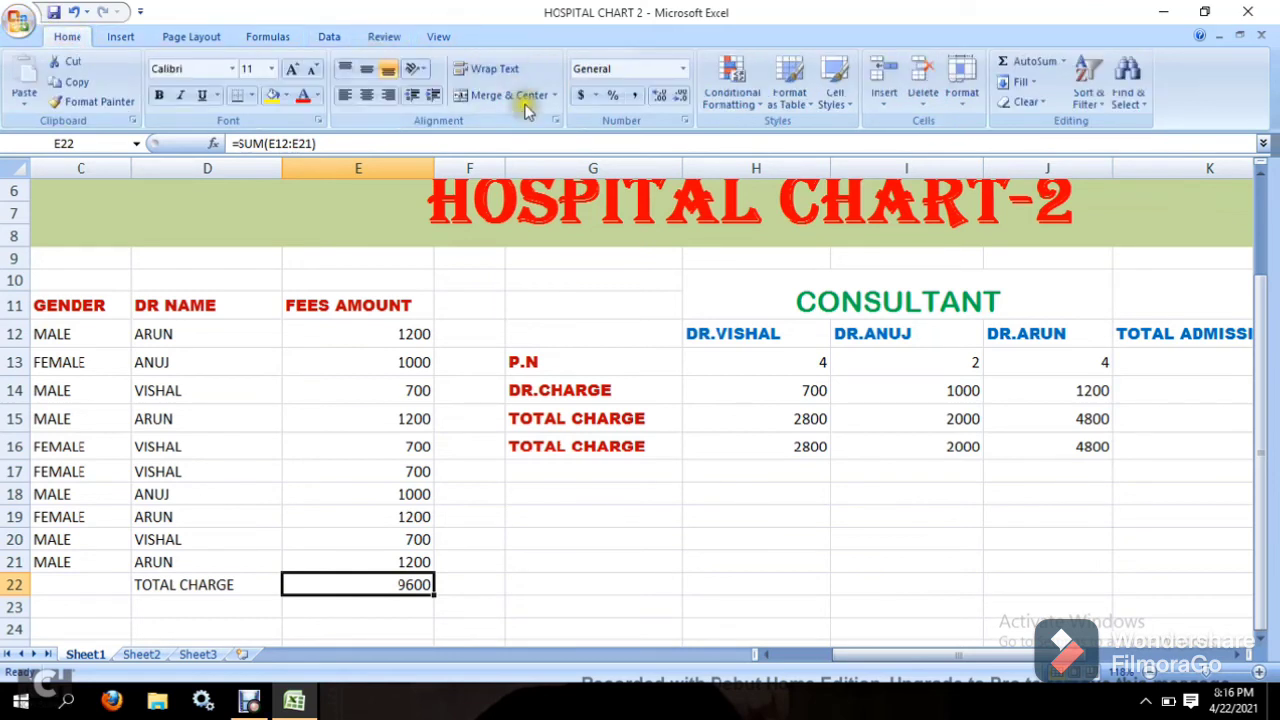
{"action": "left_click", "coordinate": [636, 95]}
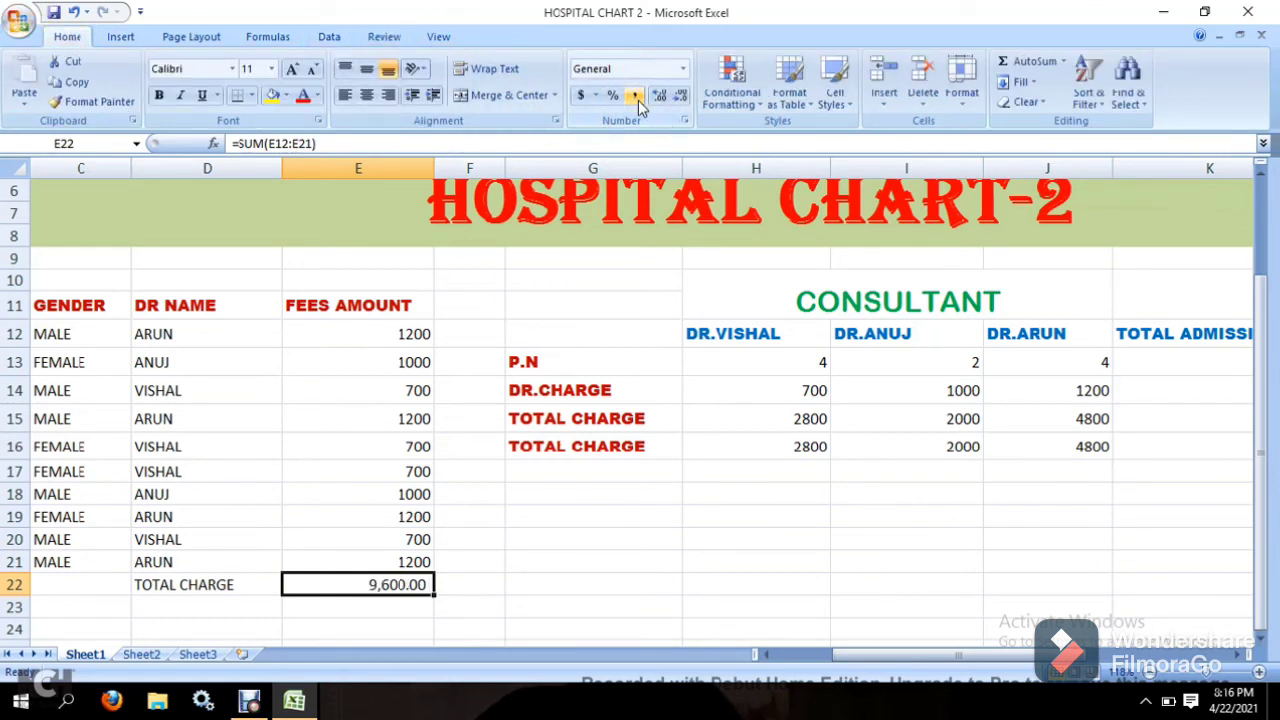
{"action": "left_click", "coordinate": [744, 483]}
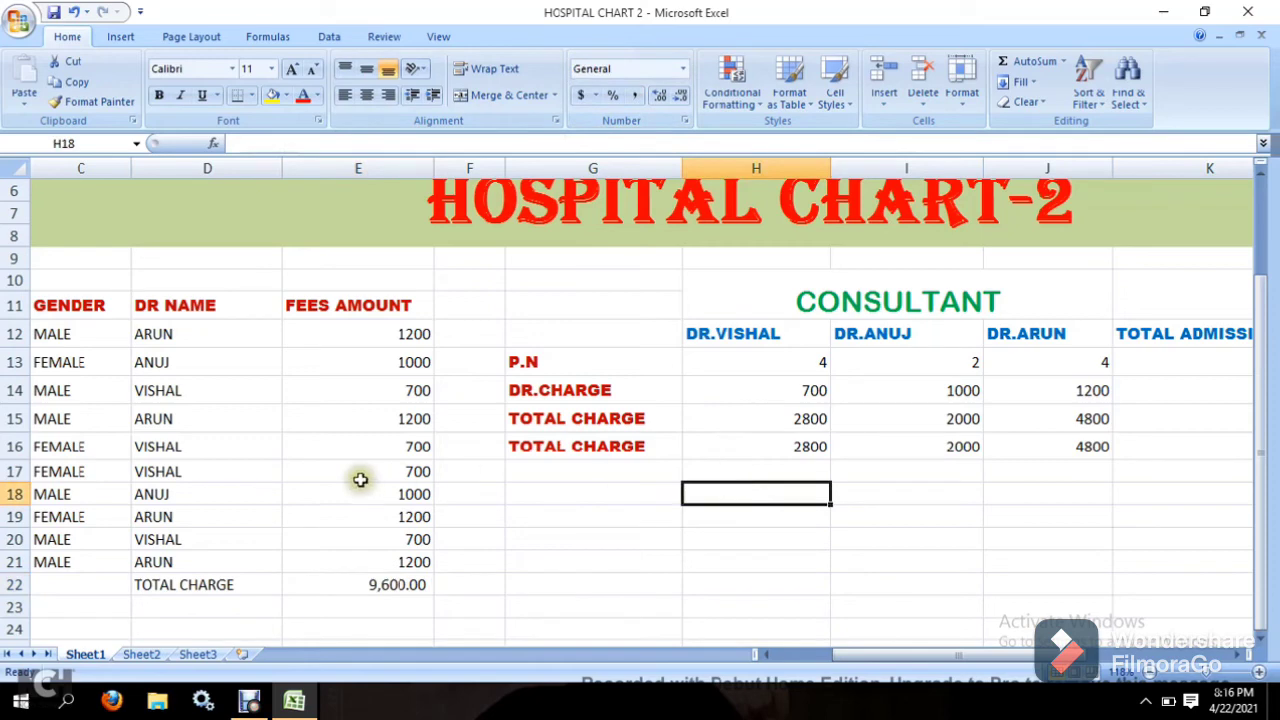
Step: Start a COUNTA formula in cell K13, under TOTAL ADMISSION in the CLOSING REPORT
{"action": "left_click", "coordinate": [407, 338]}
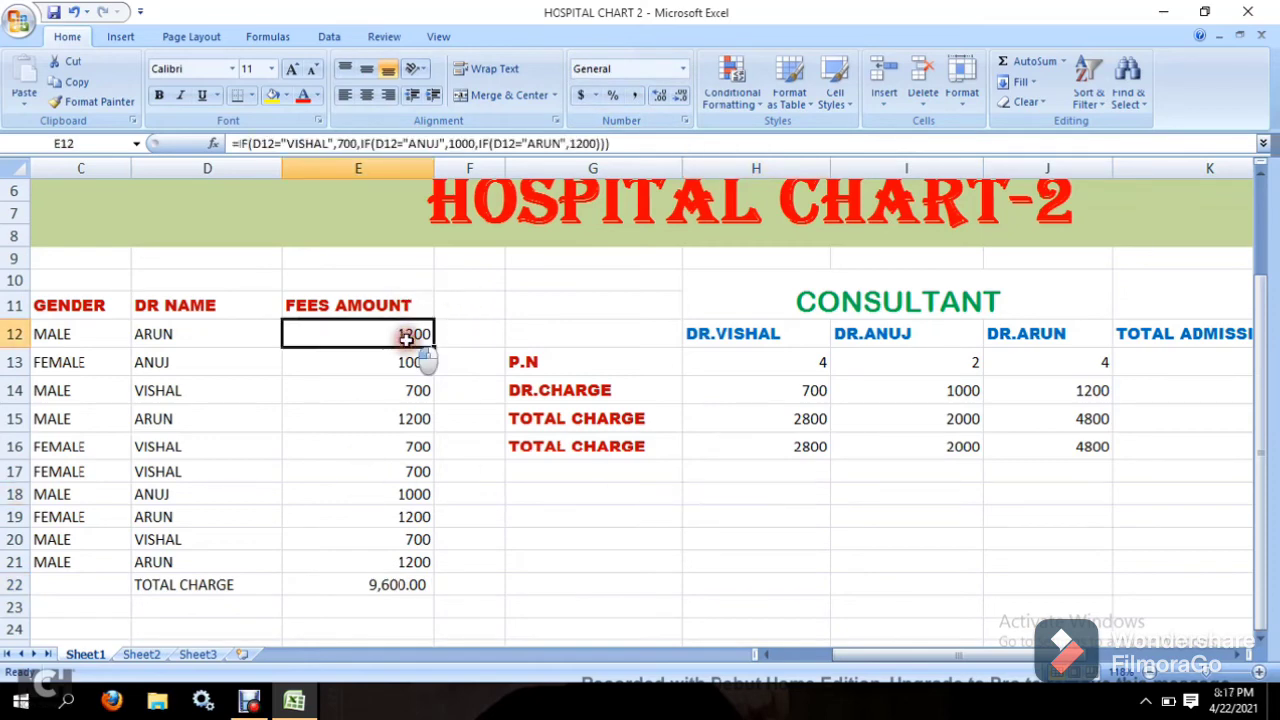
{"action": "left_click", "coordinate": [1242, 655]}
{"action": "left_click", "coordinate": [1242, 655]}
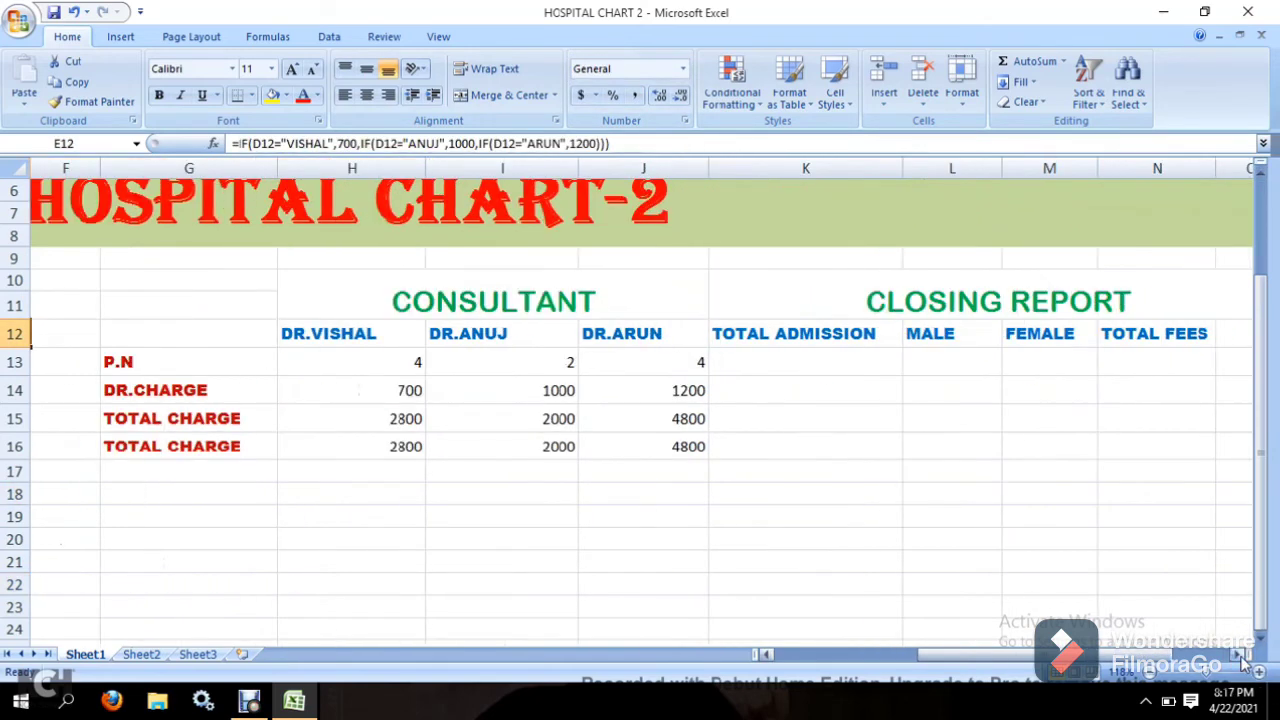
{"action": "left_click", "coordinate": [813, 363]}
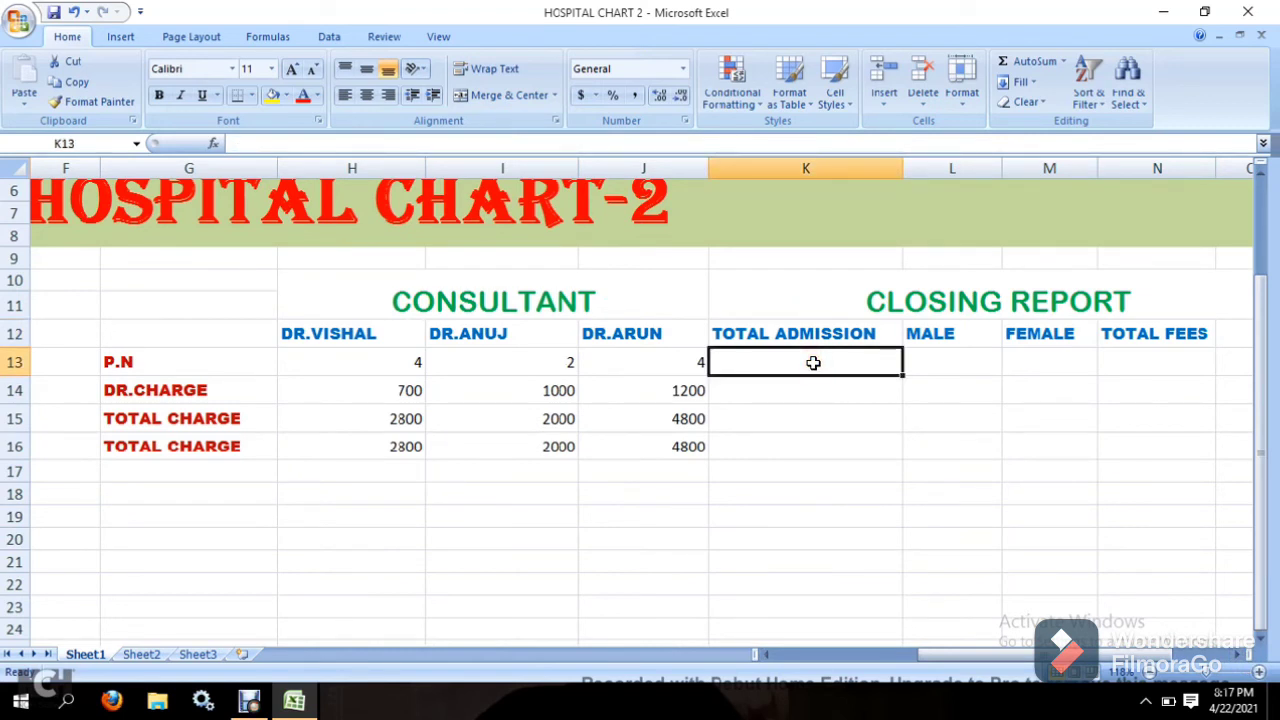
{"action": "type", "text": "="}
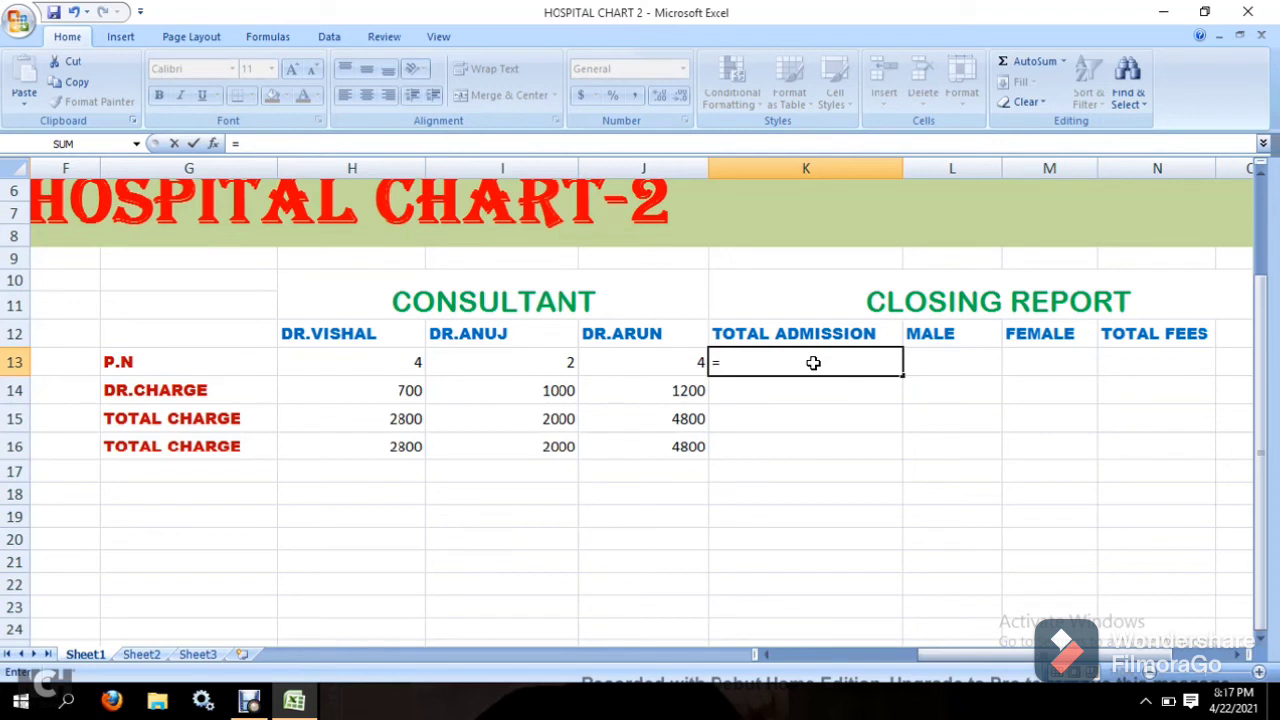
{"action": "type", "text": "COUNT"}
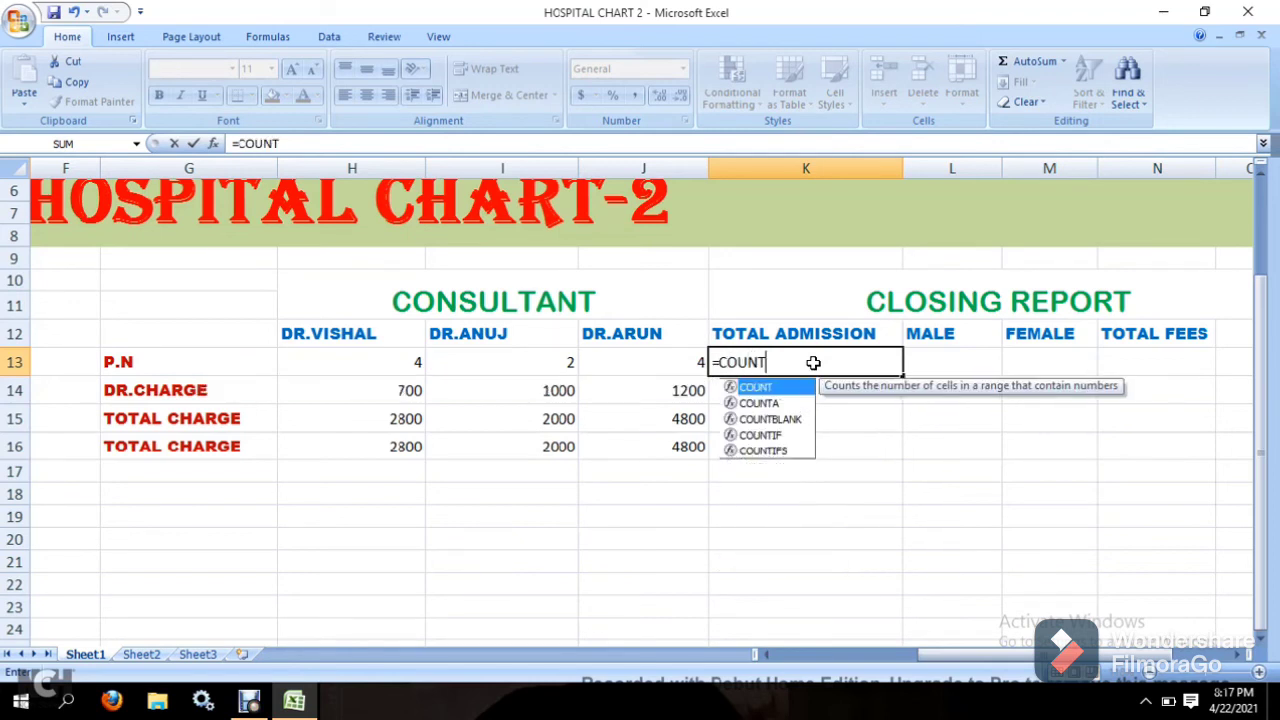
{"action": "type", "text": "A"}
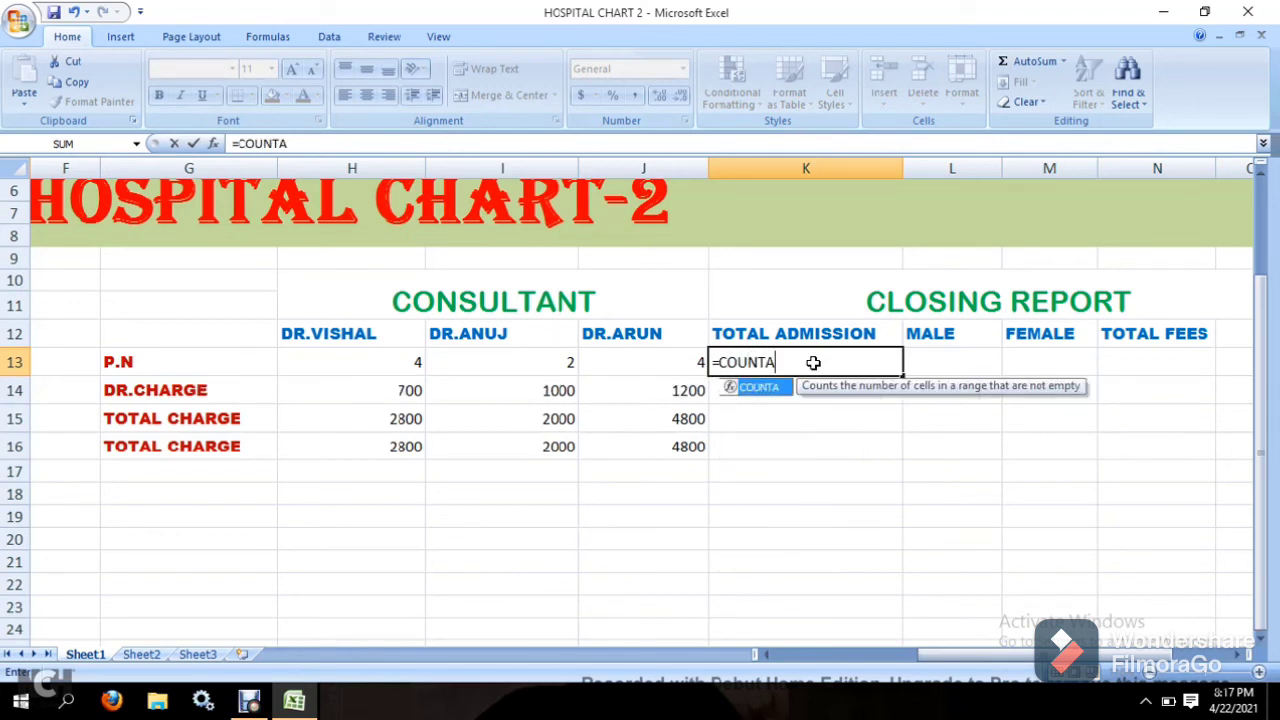
{"action": "type", "text": "("}
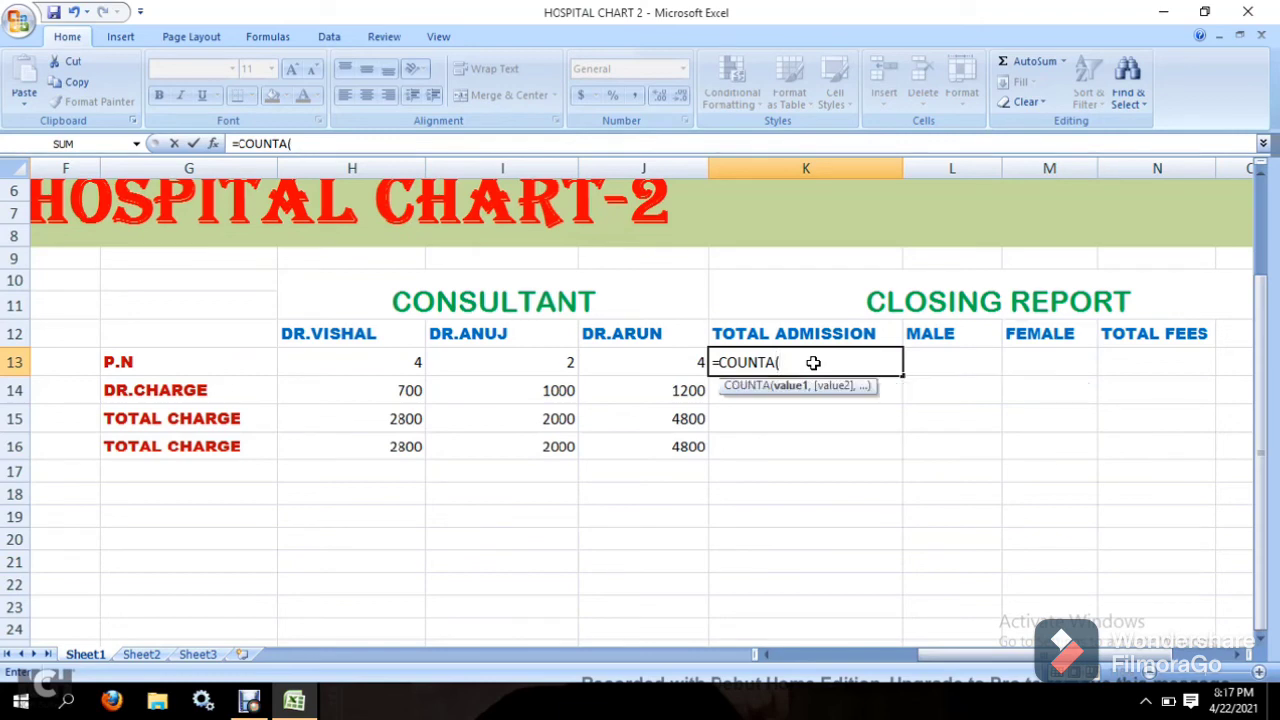
Step: Complete the COUNTA formula in K13 with the P.NAME cells B12:B21 as its range
{"action": "left_click", "coordinate": [772, 653]}
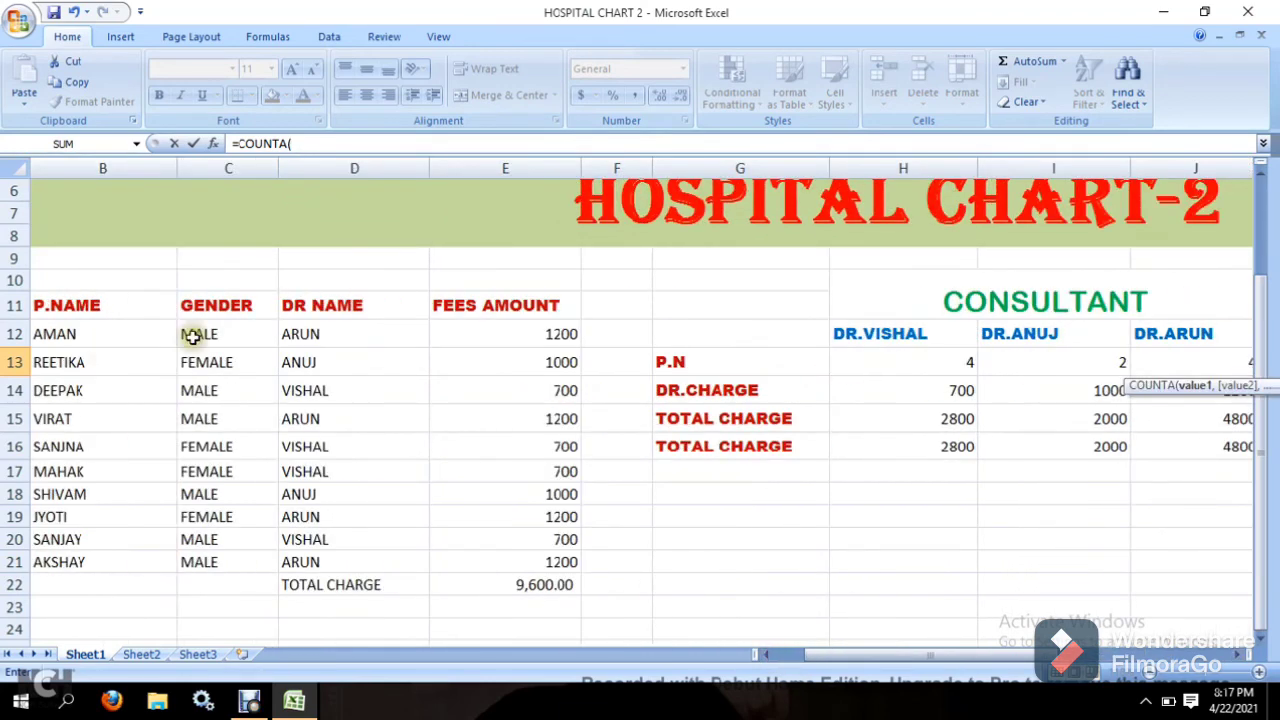
{"action": "left_click", "coordinate": [776, 655]}
{"action": "left_click", "coordinate": [174, 330]}
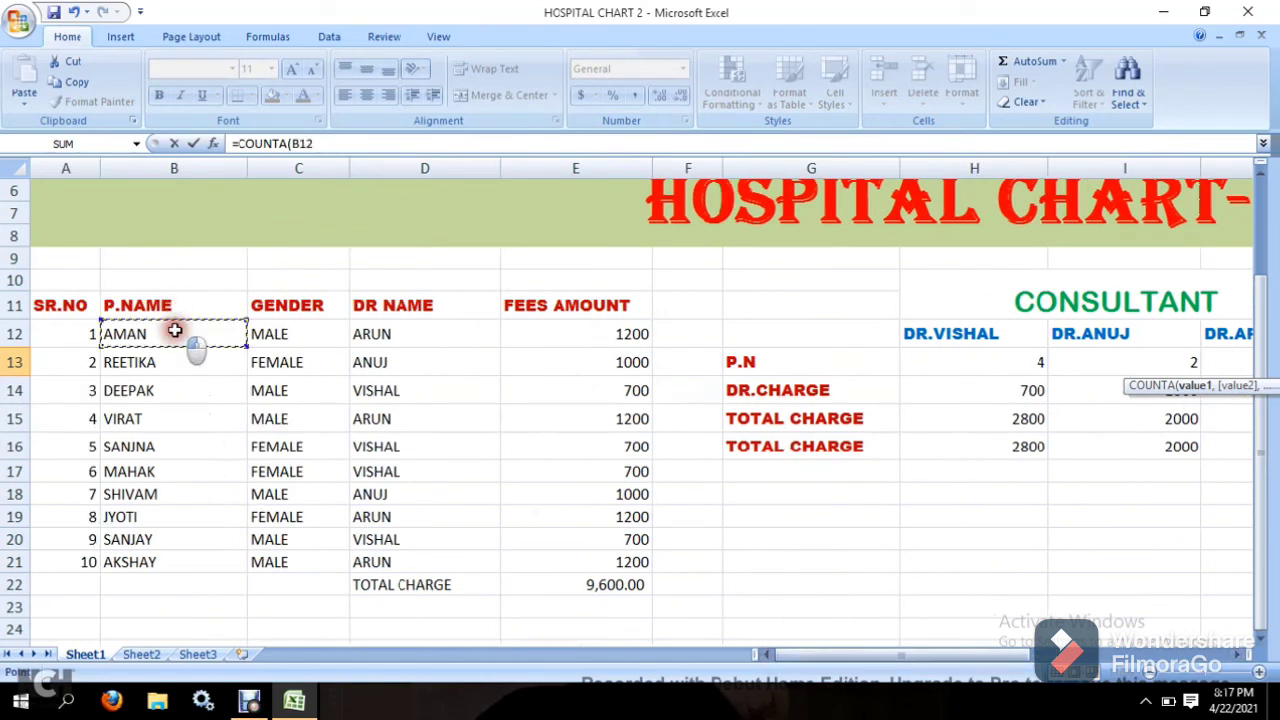
{"action": "left_click_drag", "start_coordinate": [174, 330], "coordinate": [186, 567]}
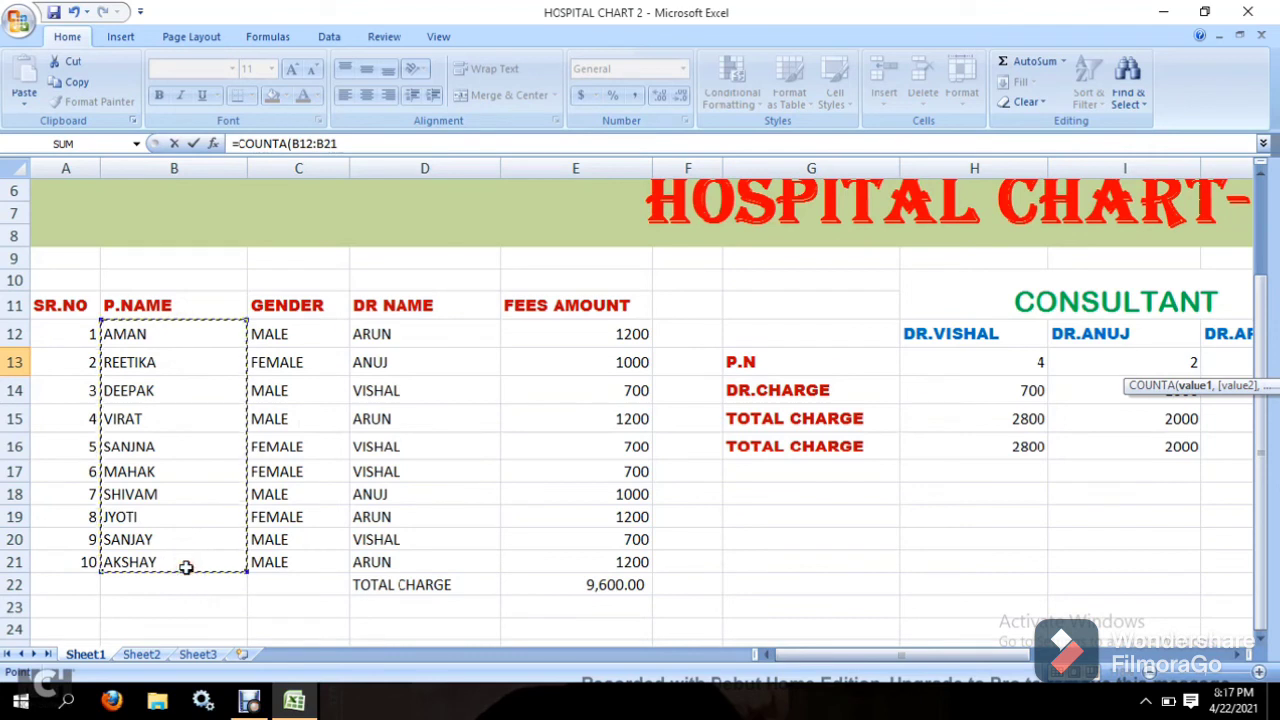
{"action": "type", "text": ")"}
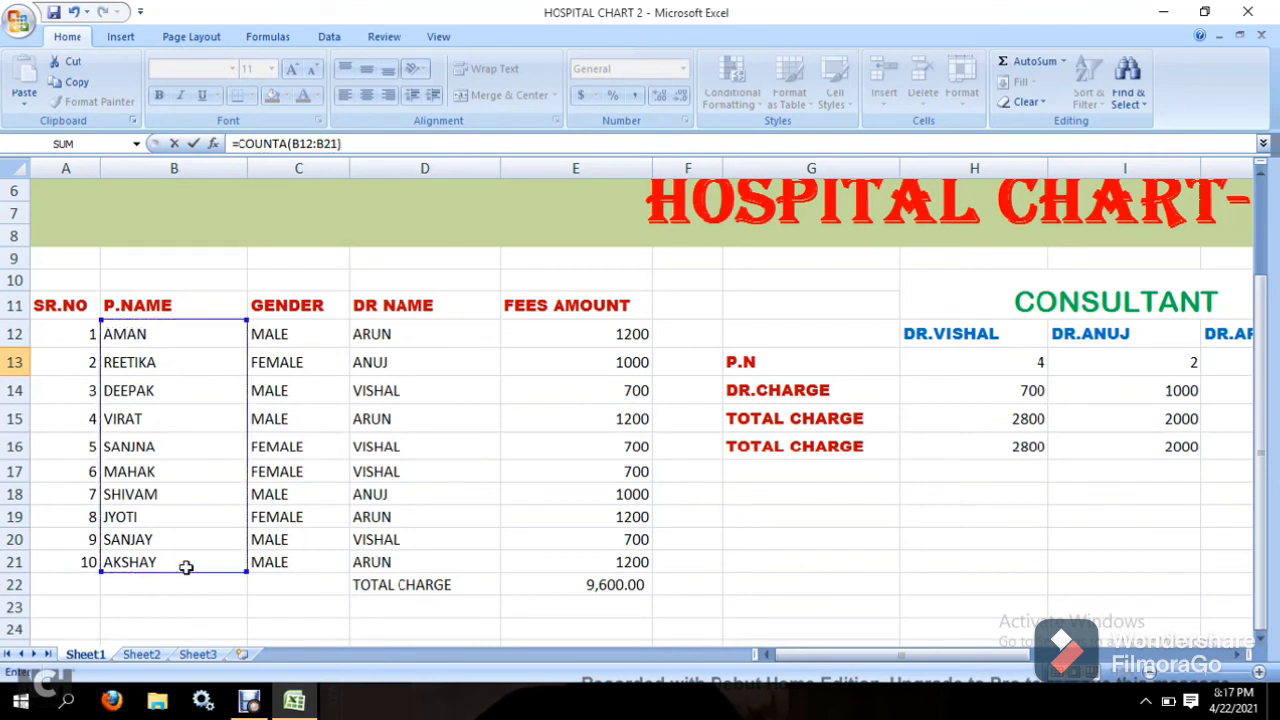
{"action": "left_click", "coordinate": [1237, 654]}
{"action": "left_click", "coordinate": [1237, 654]}
{"action": "left_click", "coordinate": [1238, 658]}
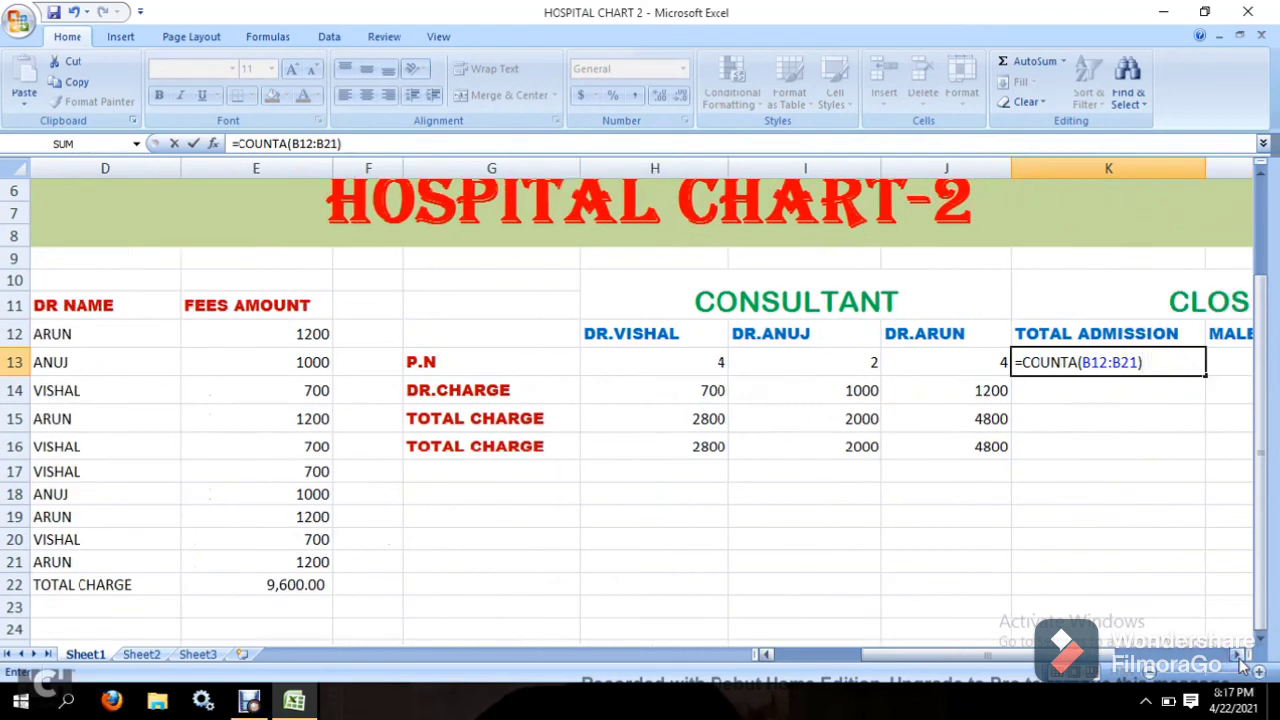
{"action": "key", "text": "Return"}
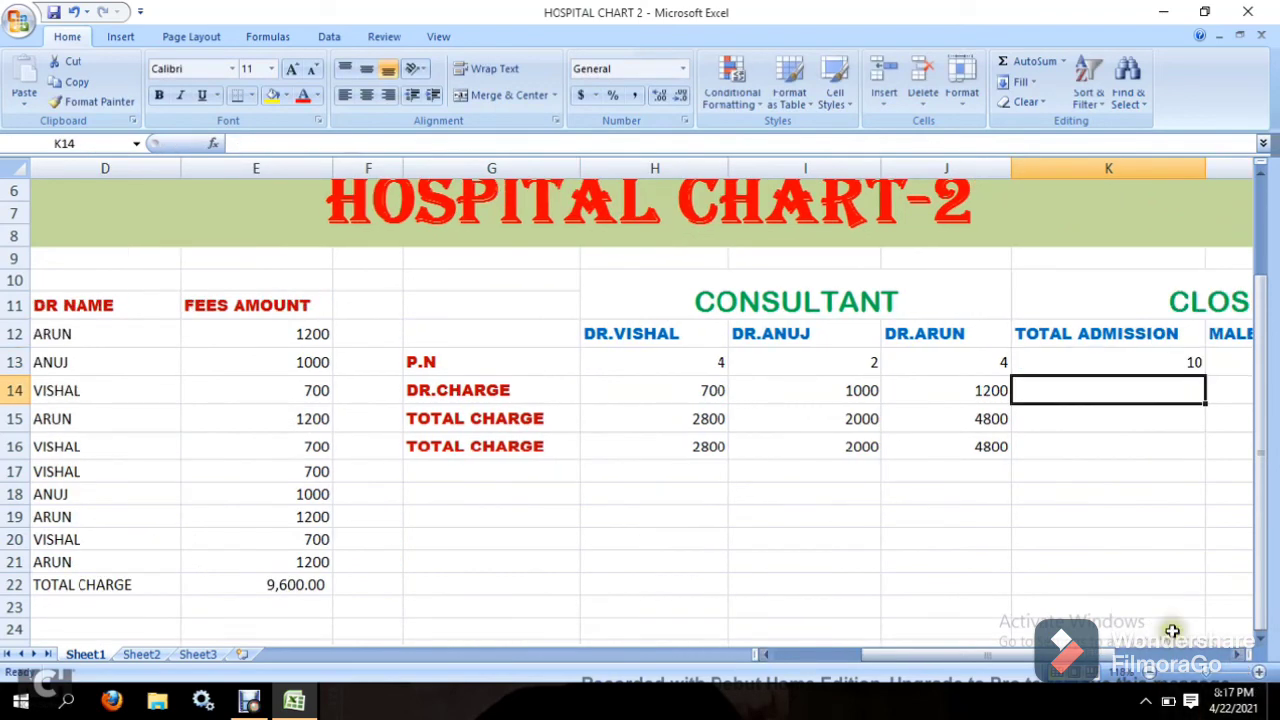
{"action": "left_click", "coordinate": [1222, 678]}
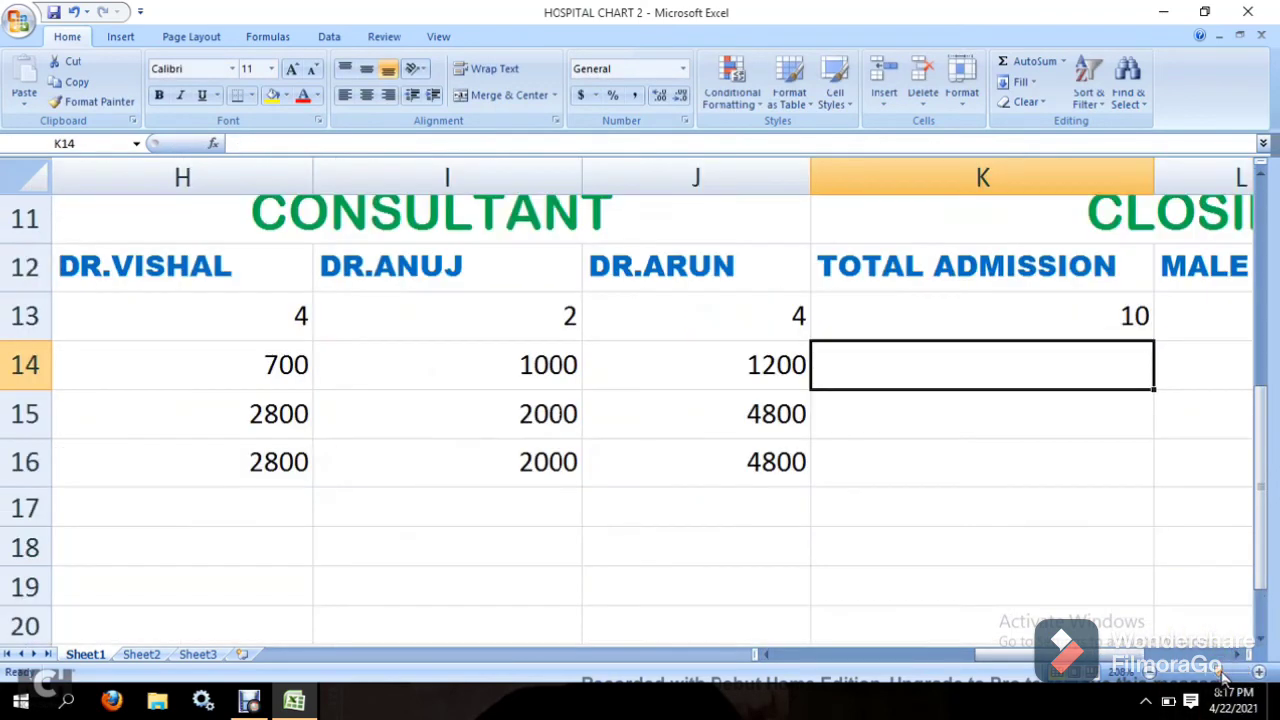
{"action": "left_click", "coordinate": [1208, 335]}
{"action": "key", "text": "Right"}
{"action": "key", "text": "Right"}
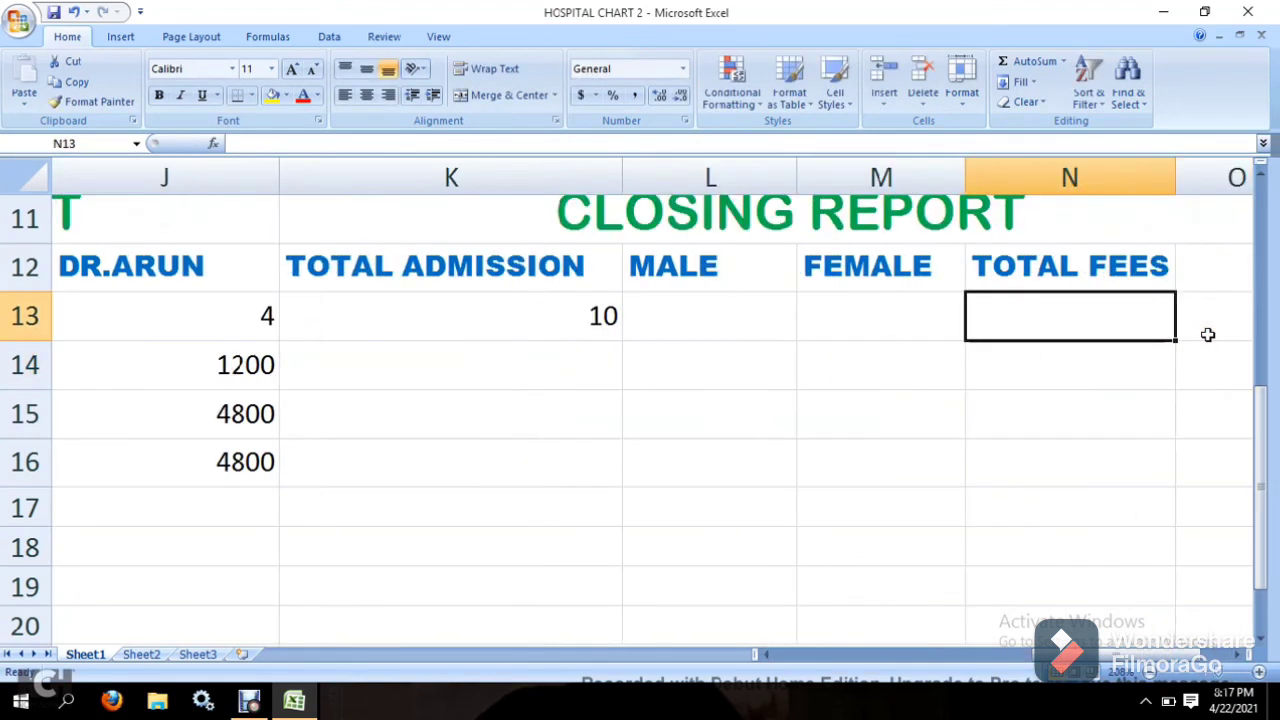
{"action": "key", "text": "Left"}
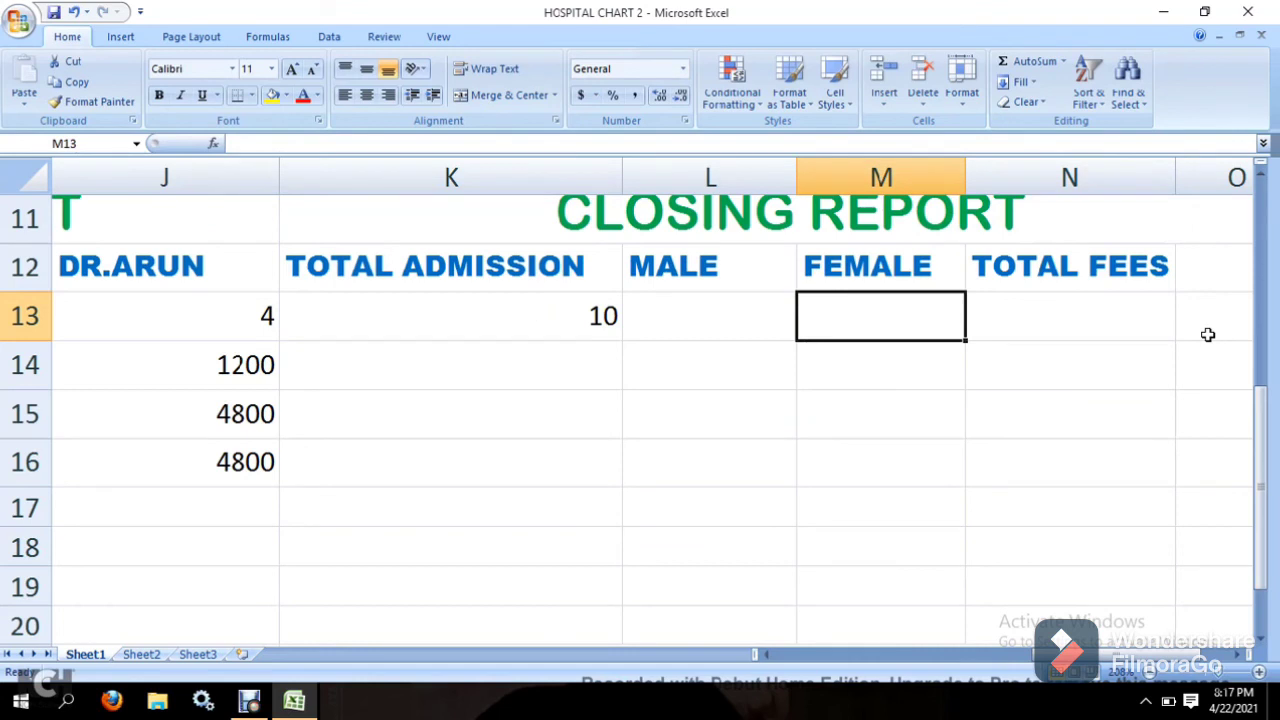
{"action": "type", "text": "="}
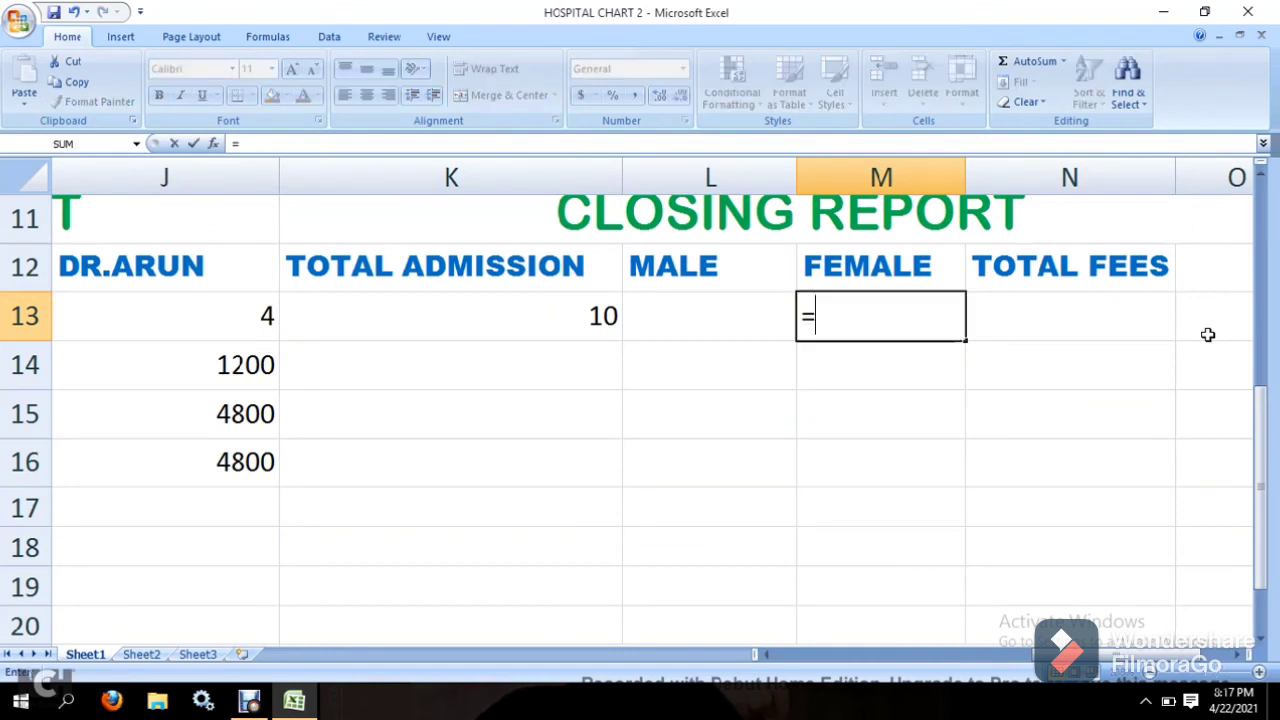
{"action": "type", "text": "COUNT"}
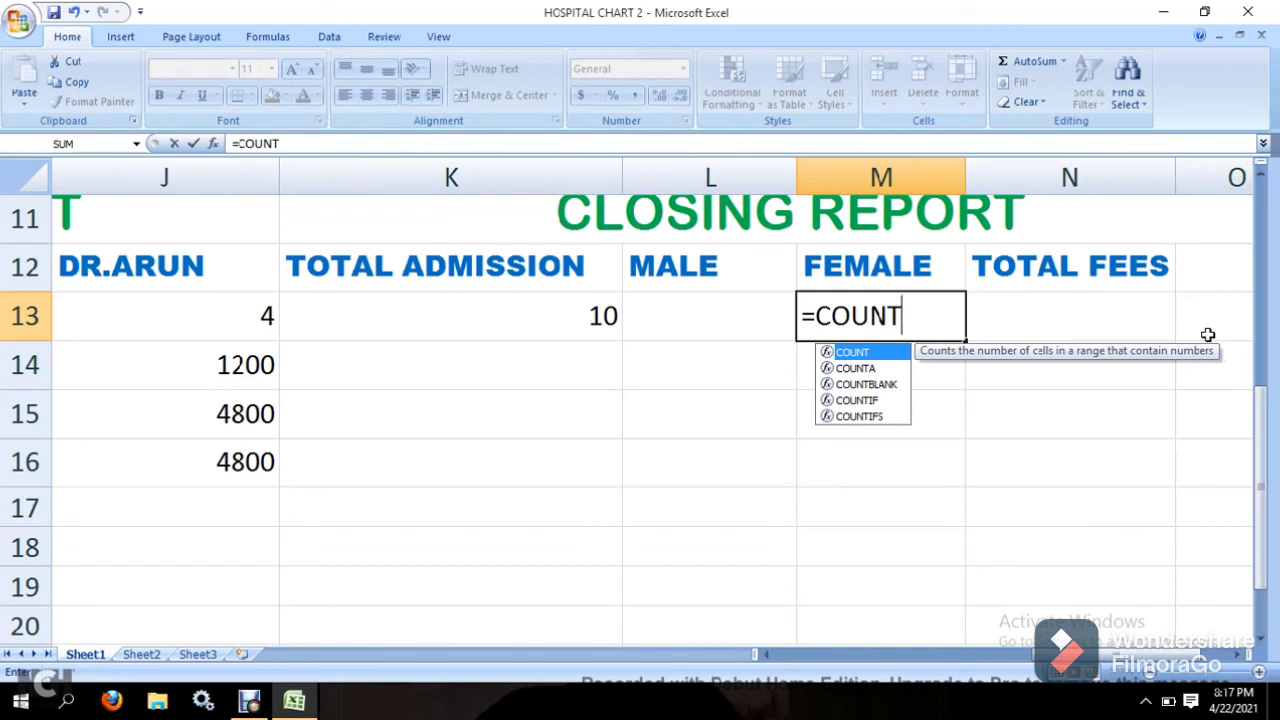
{"action": "key", "text": "BackSpace"}
{"action": "key", "text": "BackSpace"}
{"action": "key", "text": "BackSpace"}
{"action": "key", "text": "BackSpace"}
{"action": "key", "text": "BackSpace"}
{"action": "key", "text": "BackSpace"}
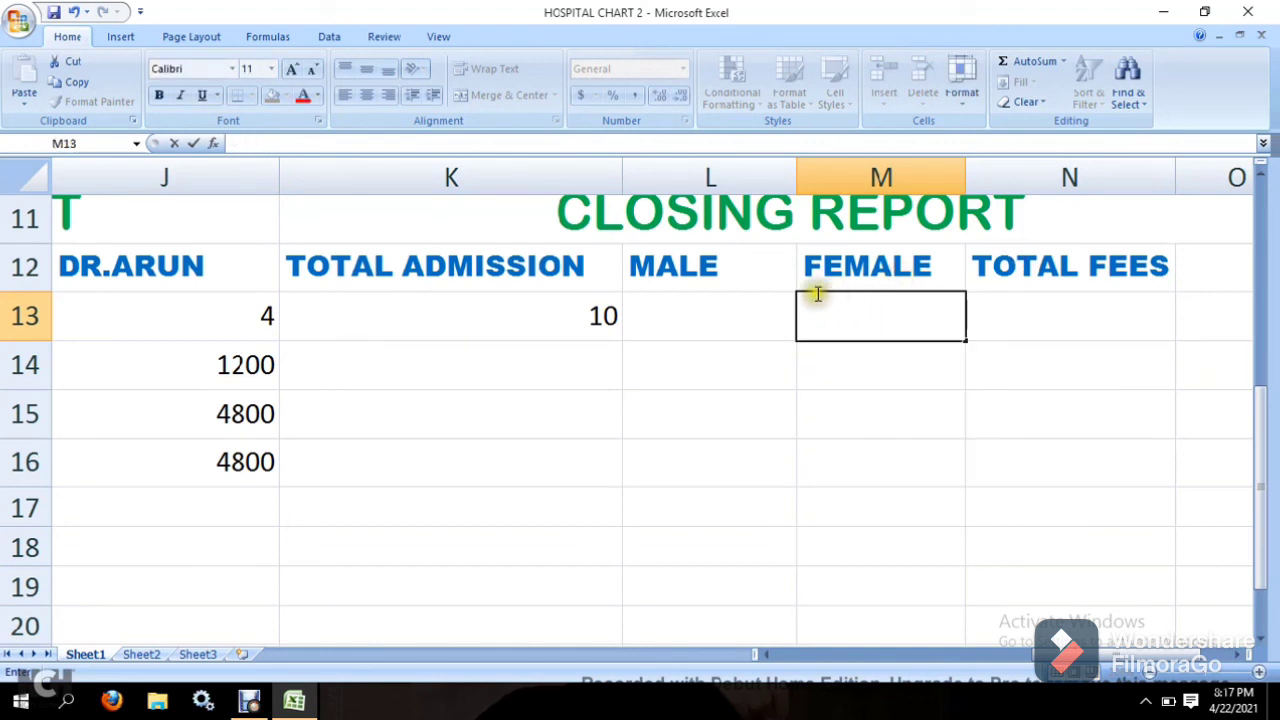
Step: Start a COUNTIF formula in L13, under MALE in the CLOSING REPORT, with the GENDER cells C12:C21 as its range
{"action": "left_click", "coordinate": [704, 329]}
{"action": "type", "text": "="}
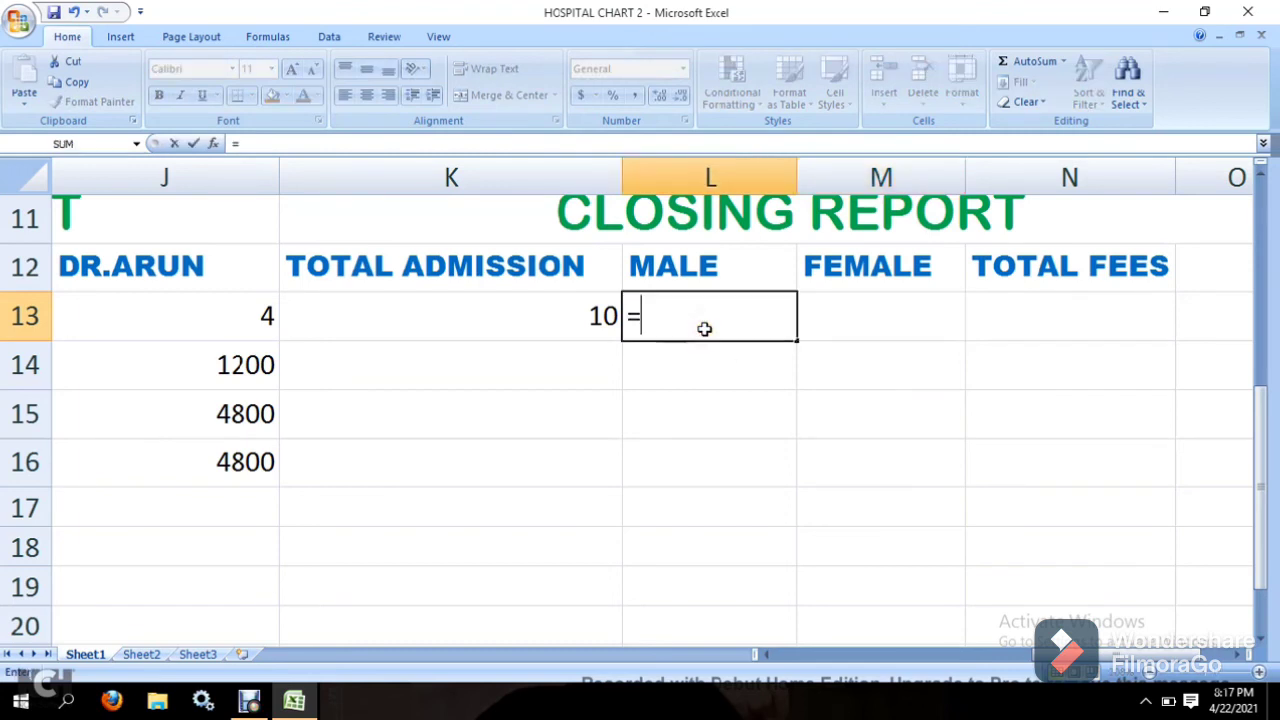
{"action": "type", "text": "COU"}
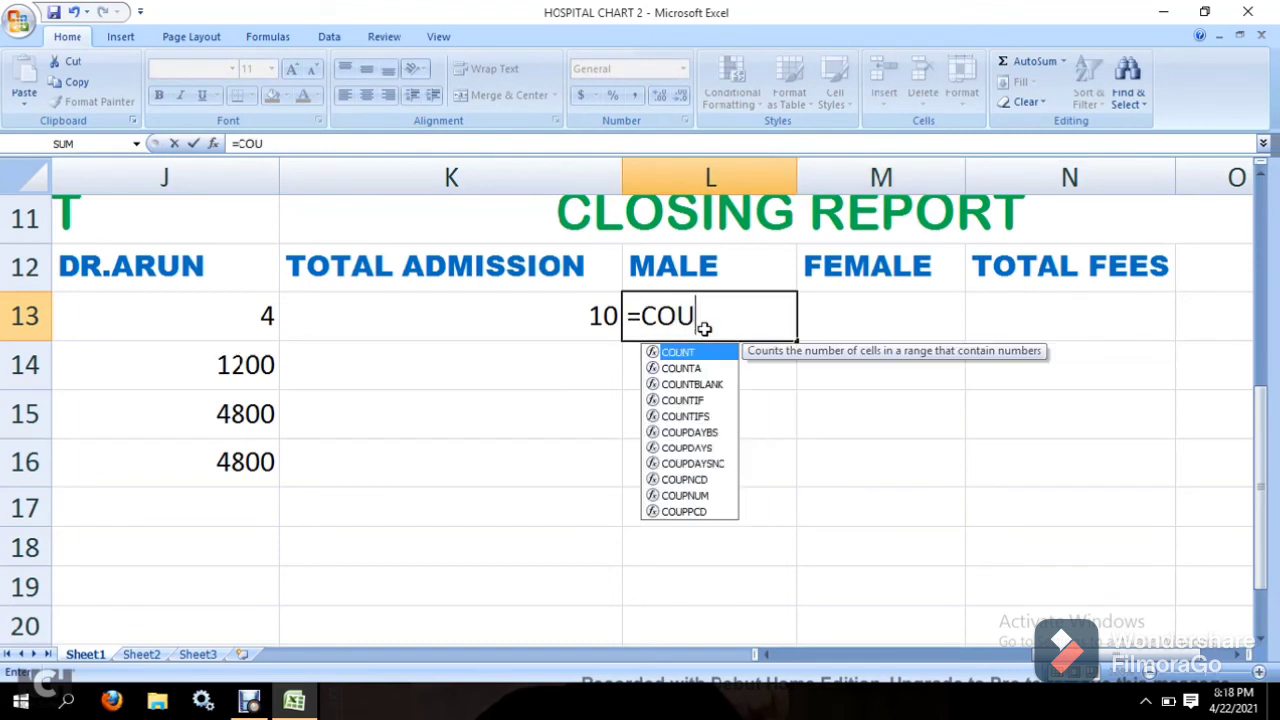
{"action": "type", "text": "NTIF"}
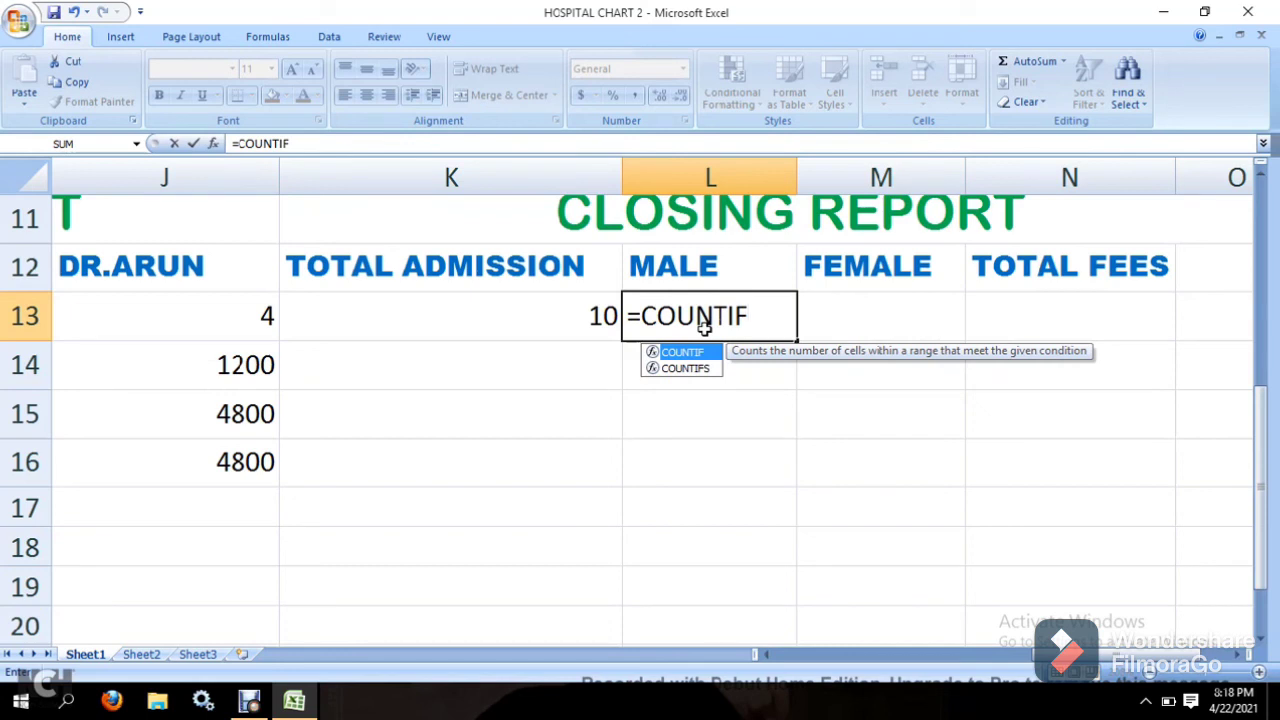
{"action": "type", "text": "("}
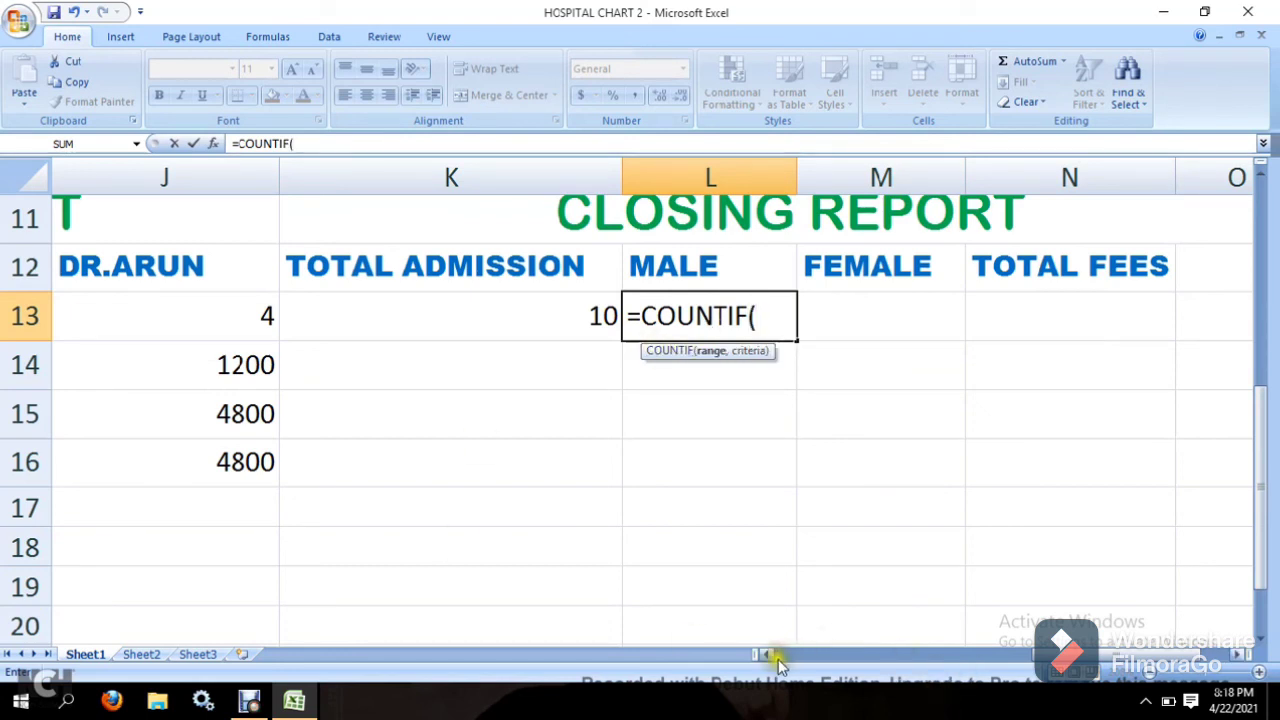
{"action": "scroll", "coordinate": [774, 658], "scroll_direction": "left", "scroll_amount": 7}
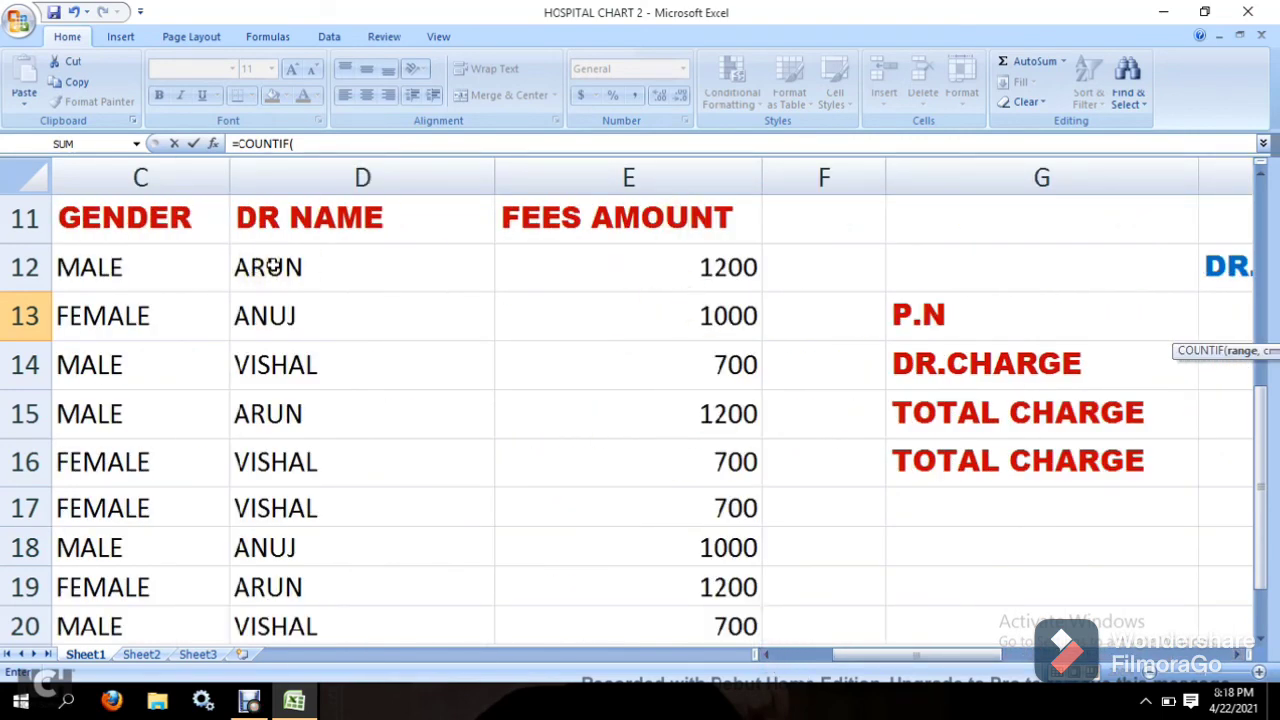
{"action": "left_click", "coordinate": [766, 655]}
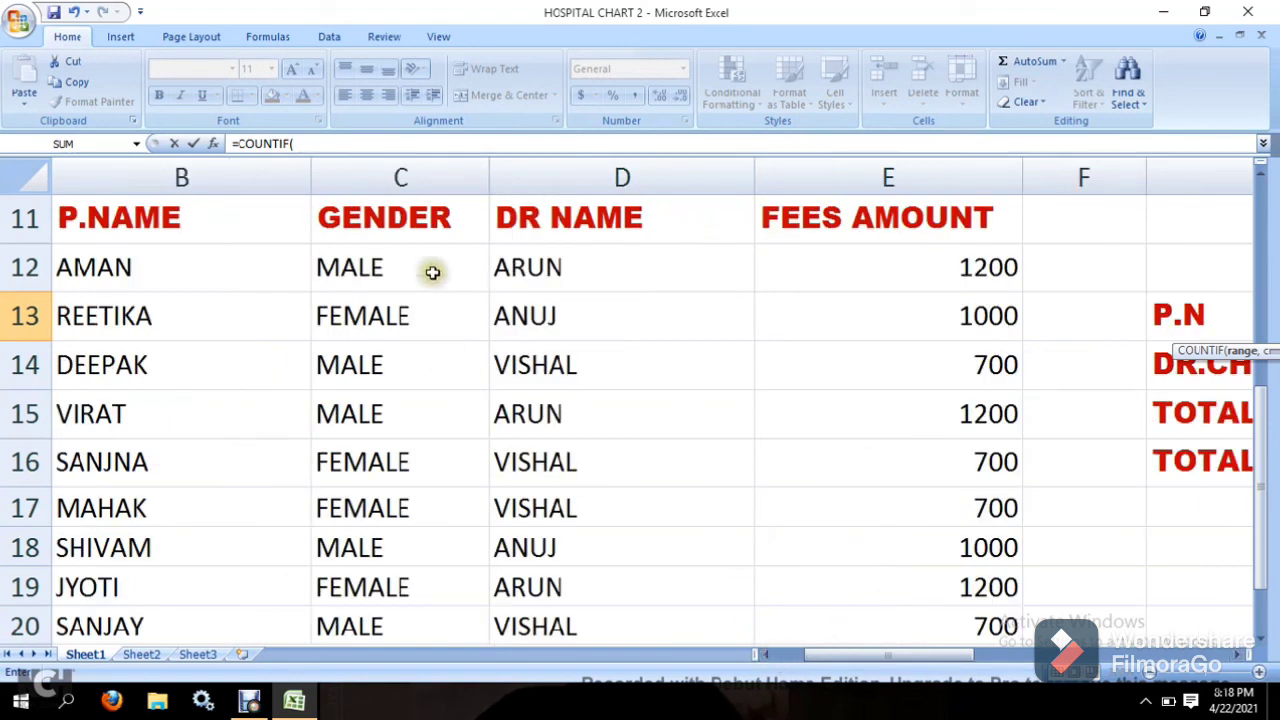
{"action": "left_click_drag", "start_coordinate": [425, 267], "coordinate": [410, 522]}
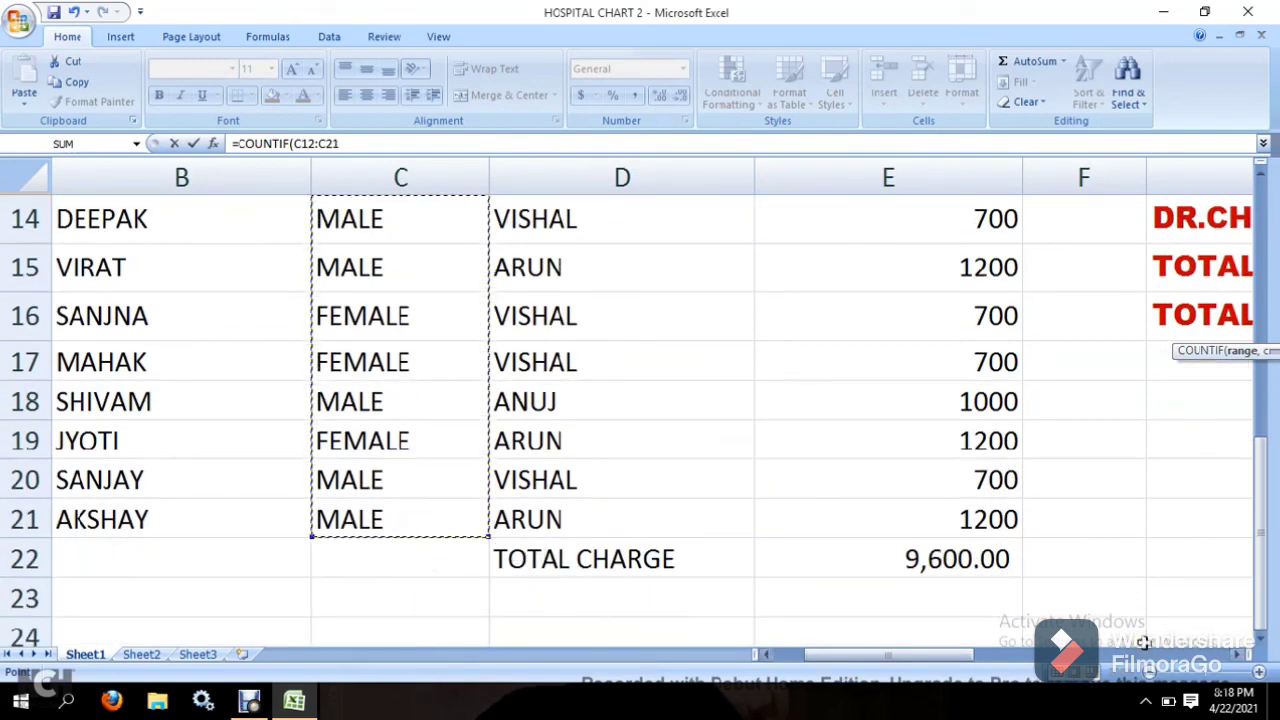
Step: Complete the COUNTIF formula in L13 with "MALE" as its criterion
{"action": "left_click", "coordinate": [1237, 657]}
{"action": "left_click", "coordinate": [1237, 657]}
{"action": "left_click", "coordinate": [1237, 657]}
{"action": "left_click", "coordinate": [1237, 657]}
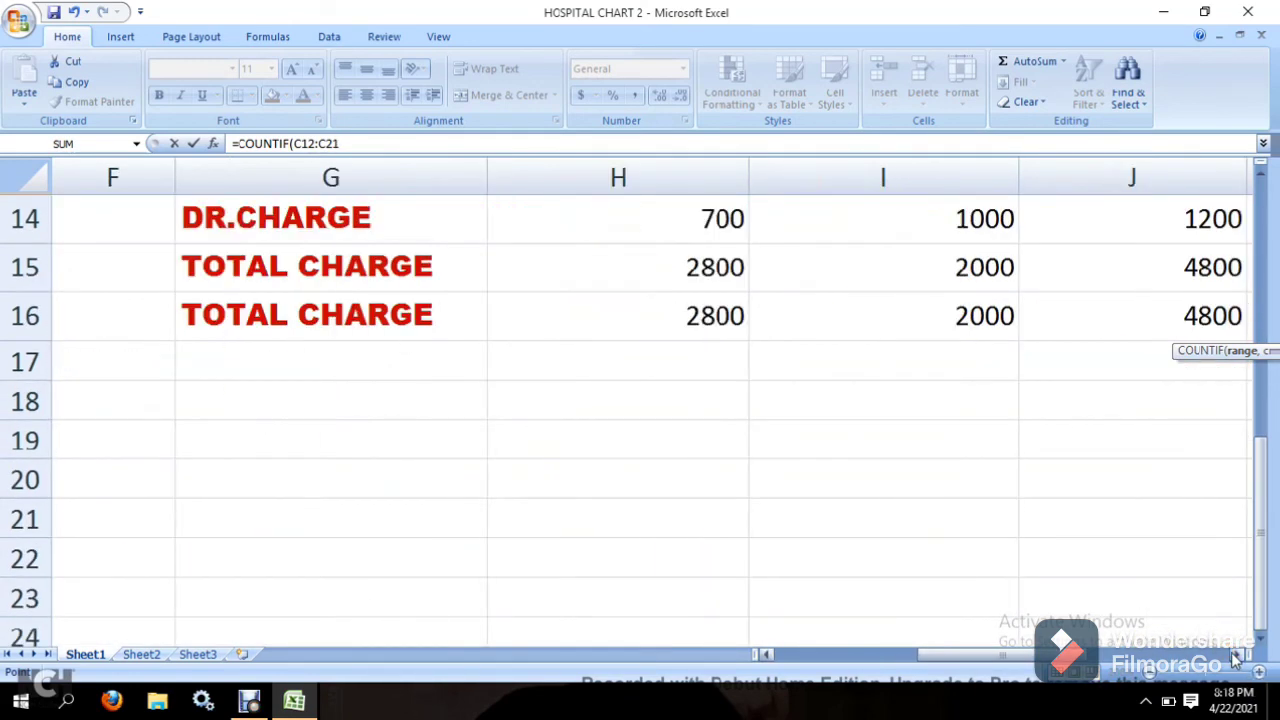
{"action": "left_click", "coordinate": [1237, 657]}
{"action": "left_click", "coordinate": [1237, 657]}
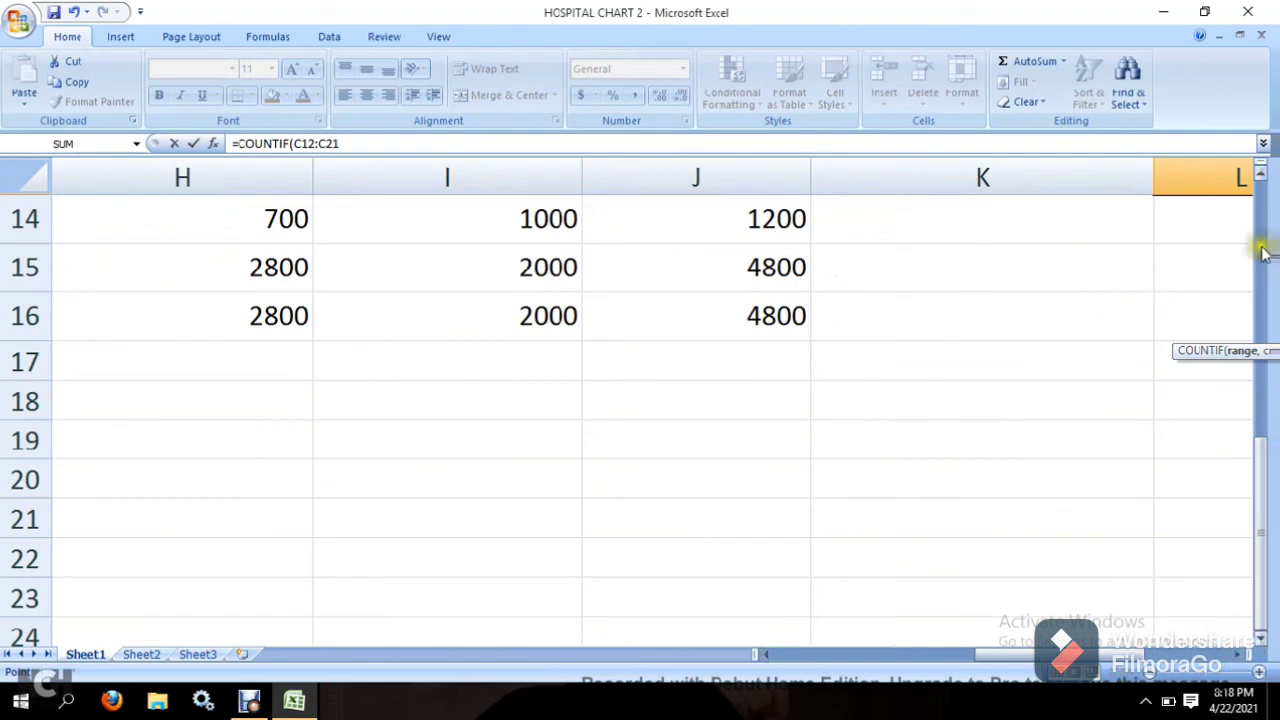
{"action": "left_click", "coordinate": [1262, 170]}
{"action": "left_click", "coordinate": [1262, 170]}
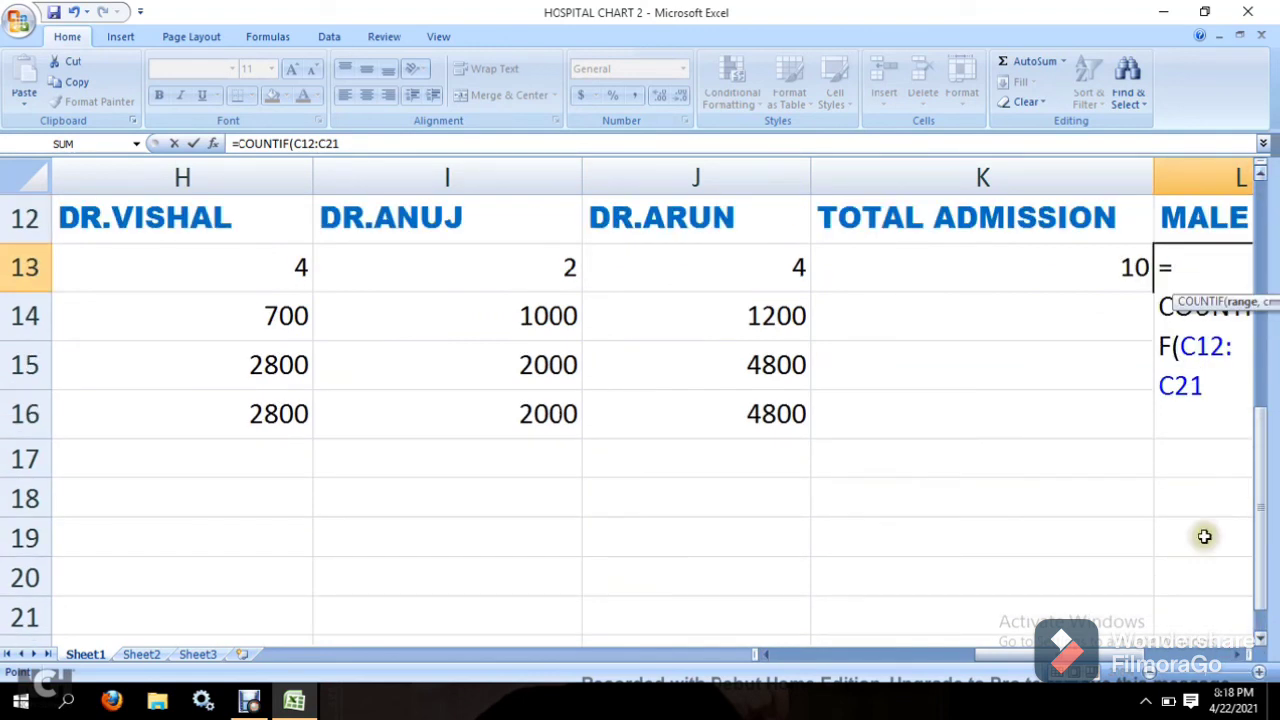
{"action": "left_click", "coordinate": [1243, 656]}
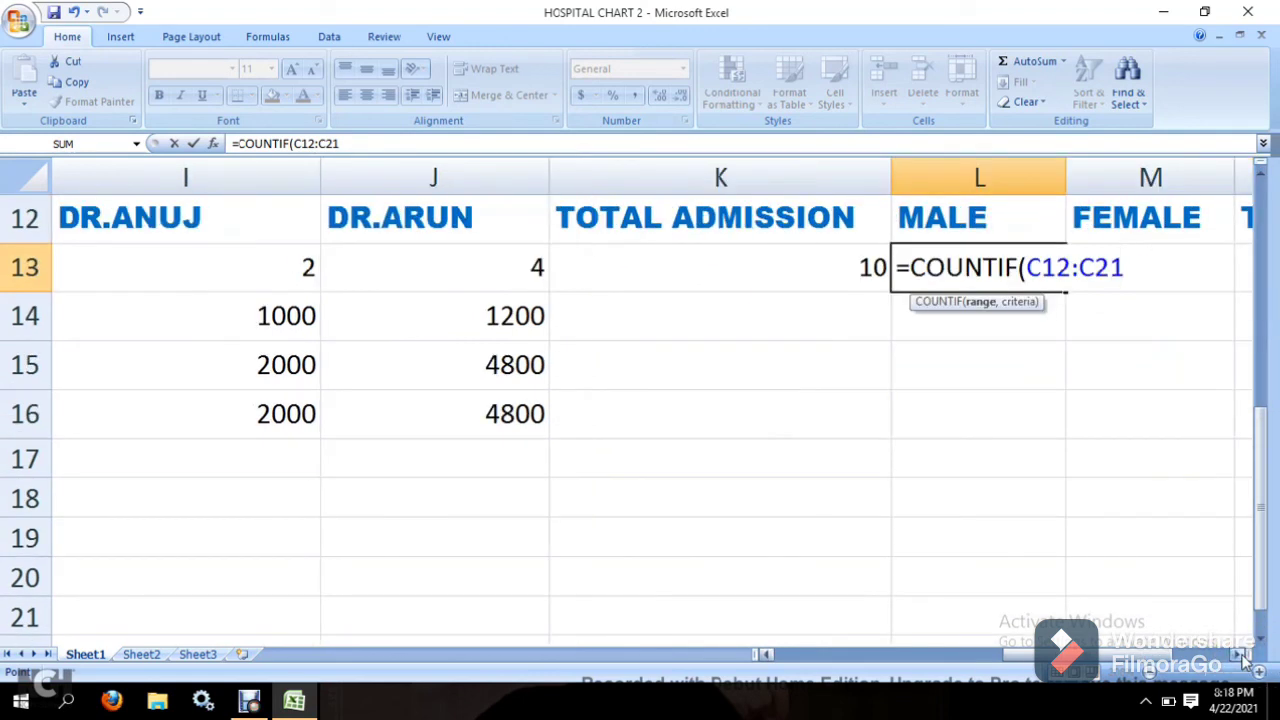
{"action": "left_click", "coordinate": [1243, 656]}
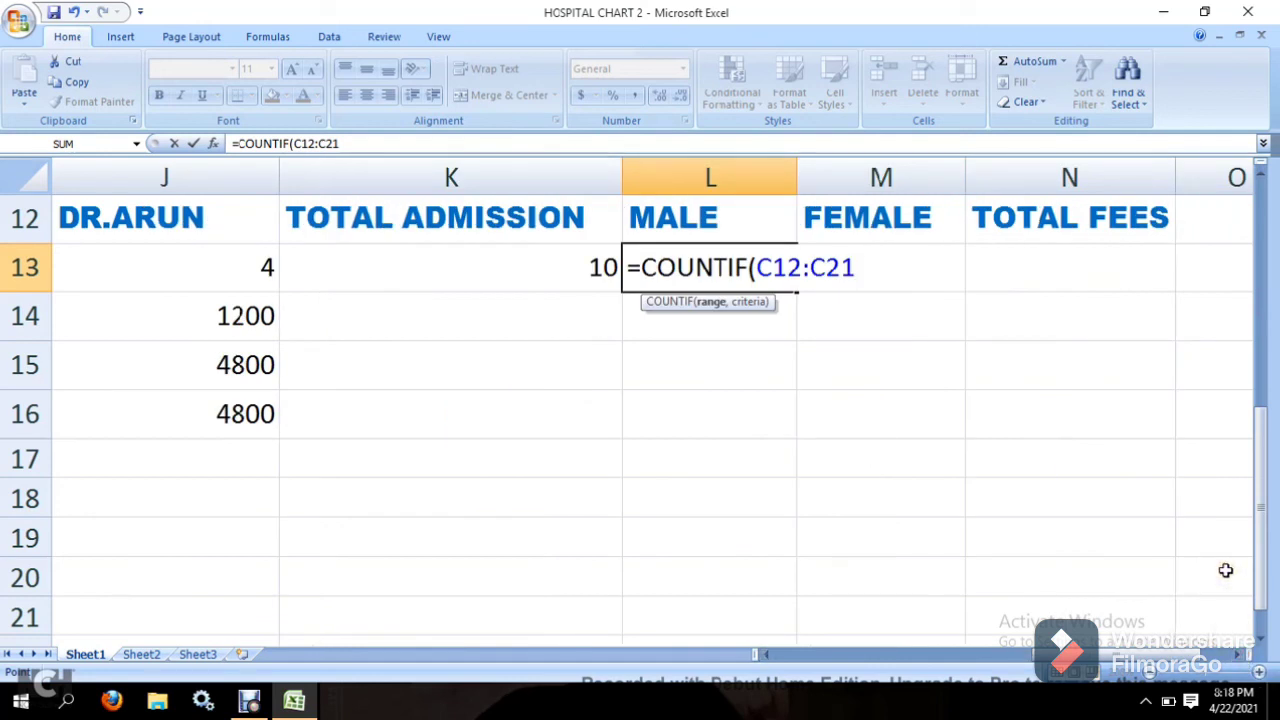
{"action": "type", "text": ",\"MALE"}
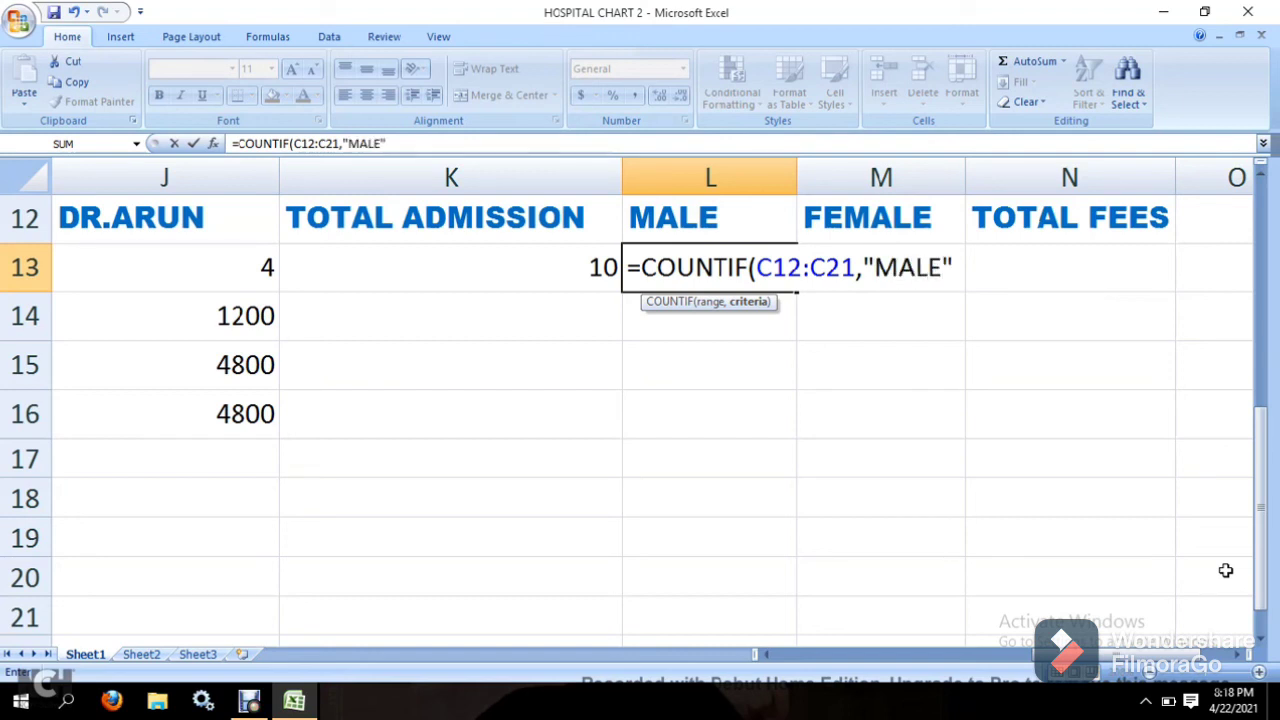
{"action": "key", "text": "Return"}
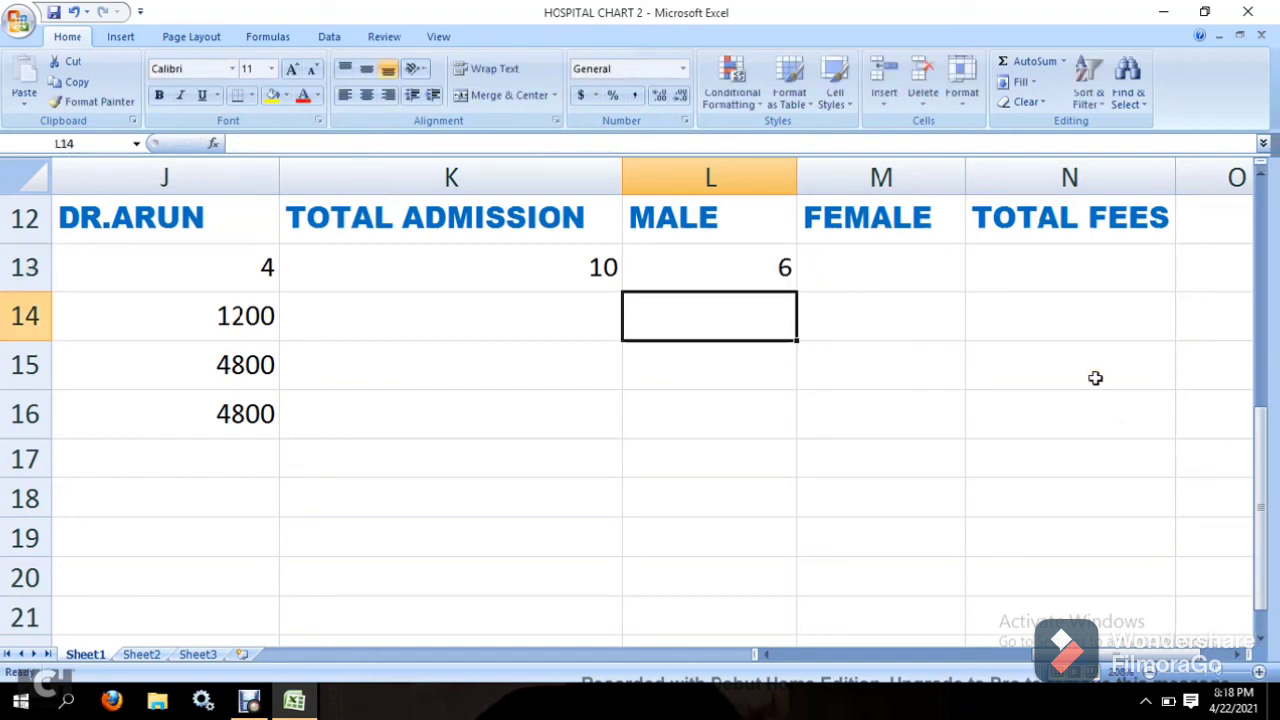
Step: Start a COUNTIF formula in M13, under FEMALE in the CLOSING REPORT, with the GENDER cells C12:C21 as its range
{"action": "left_click", "coordinate": [865, 254]}
{"action": "type", "text": "="}
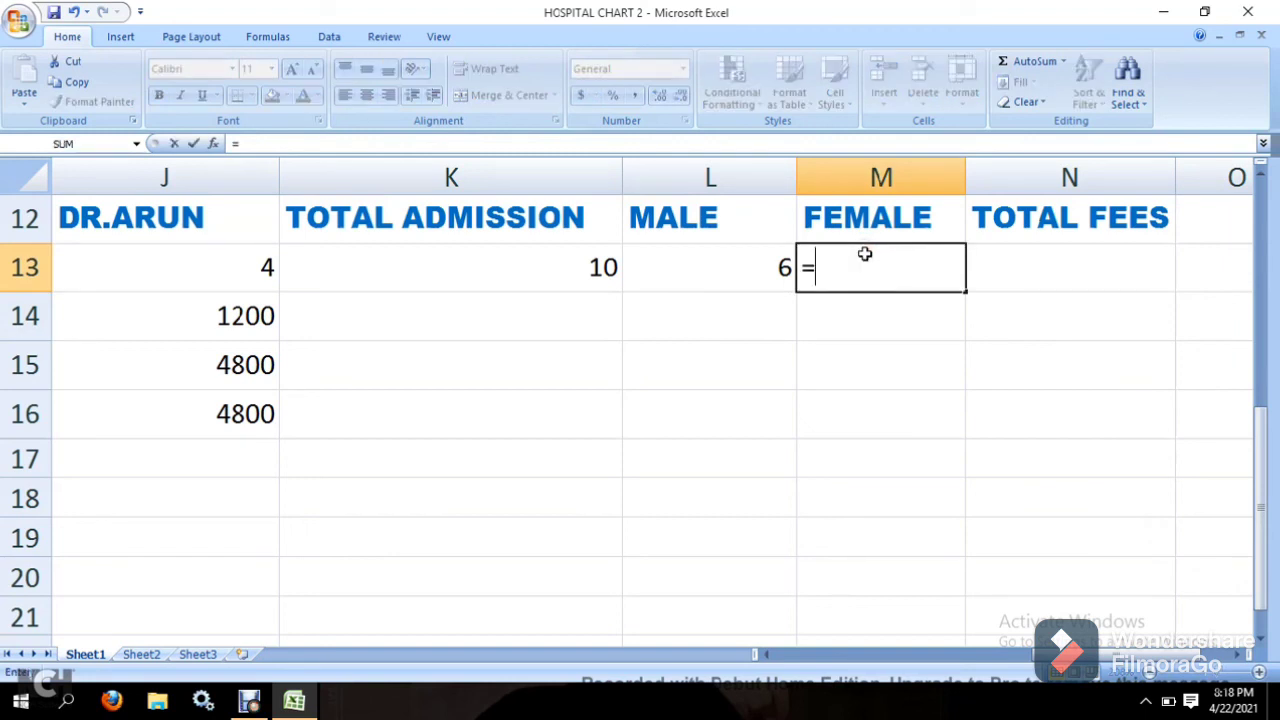
{"action": "type", "text": "IF"}
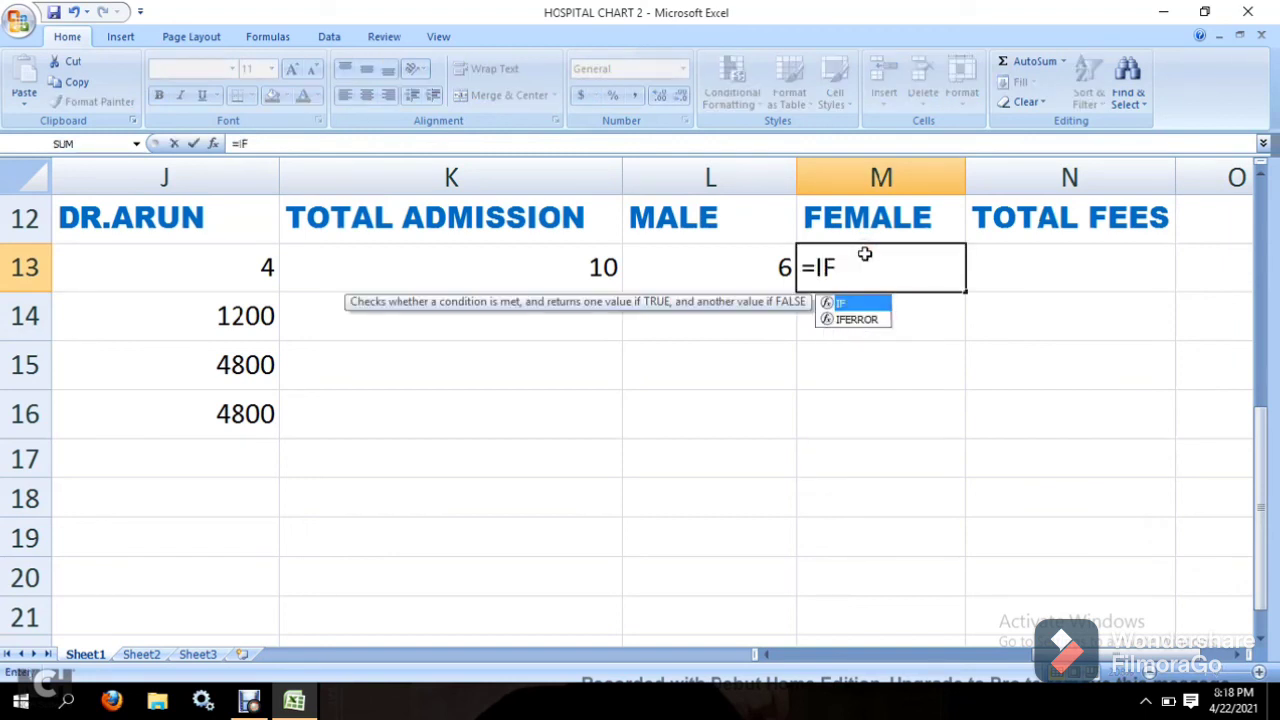
{"action": "key", "text": "BackSpace"}
{"action": "key", "text": "BackSpace"}
{"action": "type", "text": "CO"}
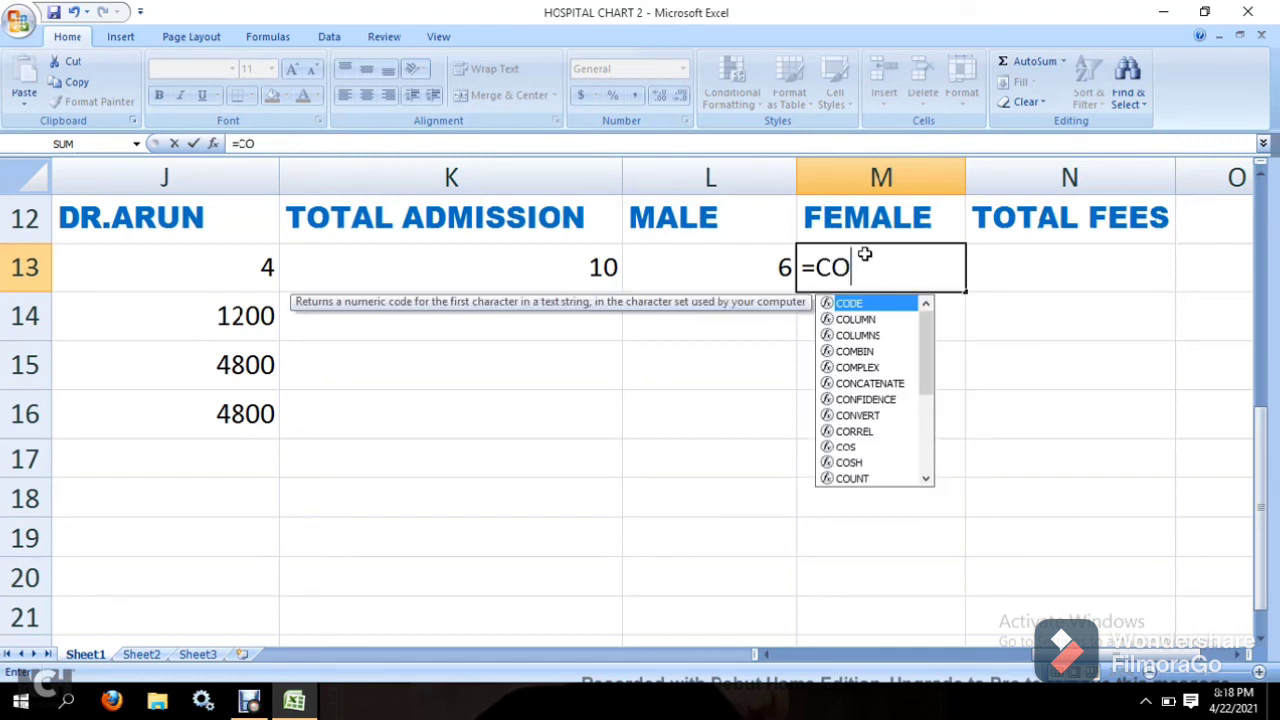
{"action": "type", "text": "UNTIF"}
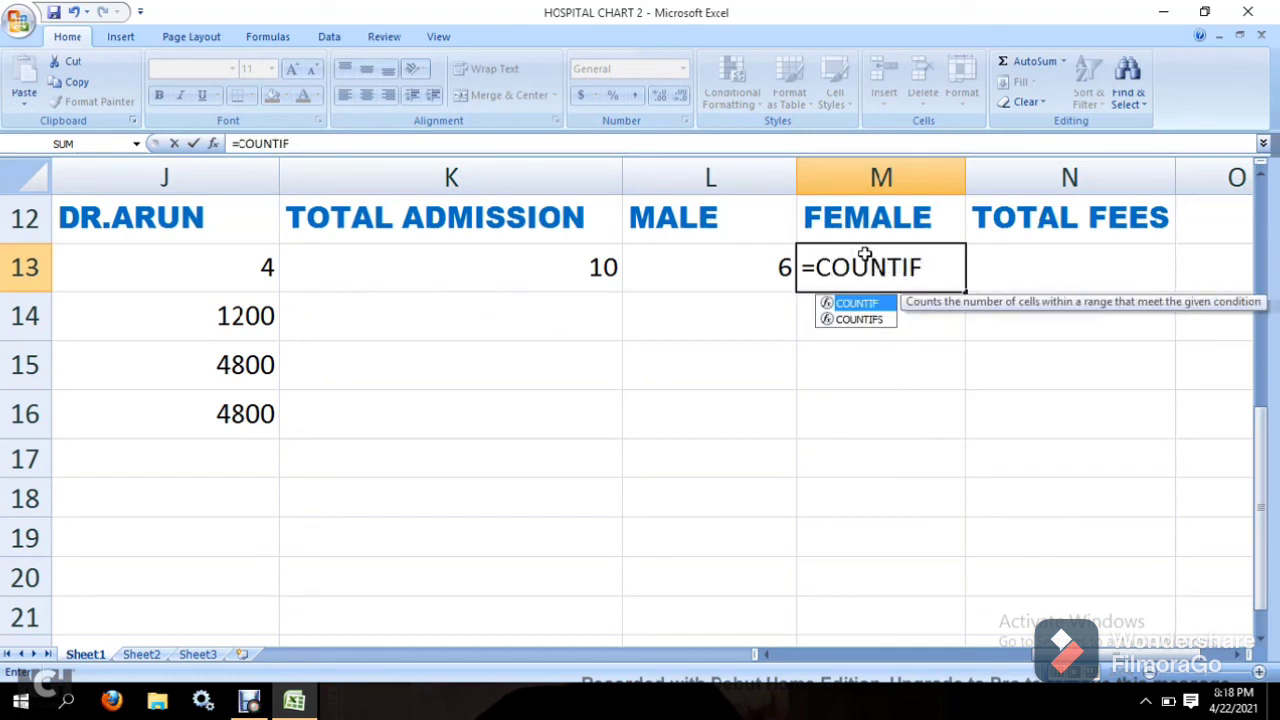
{"action": "type", "text": "("}
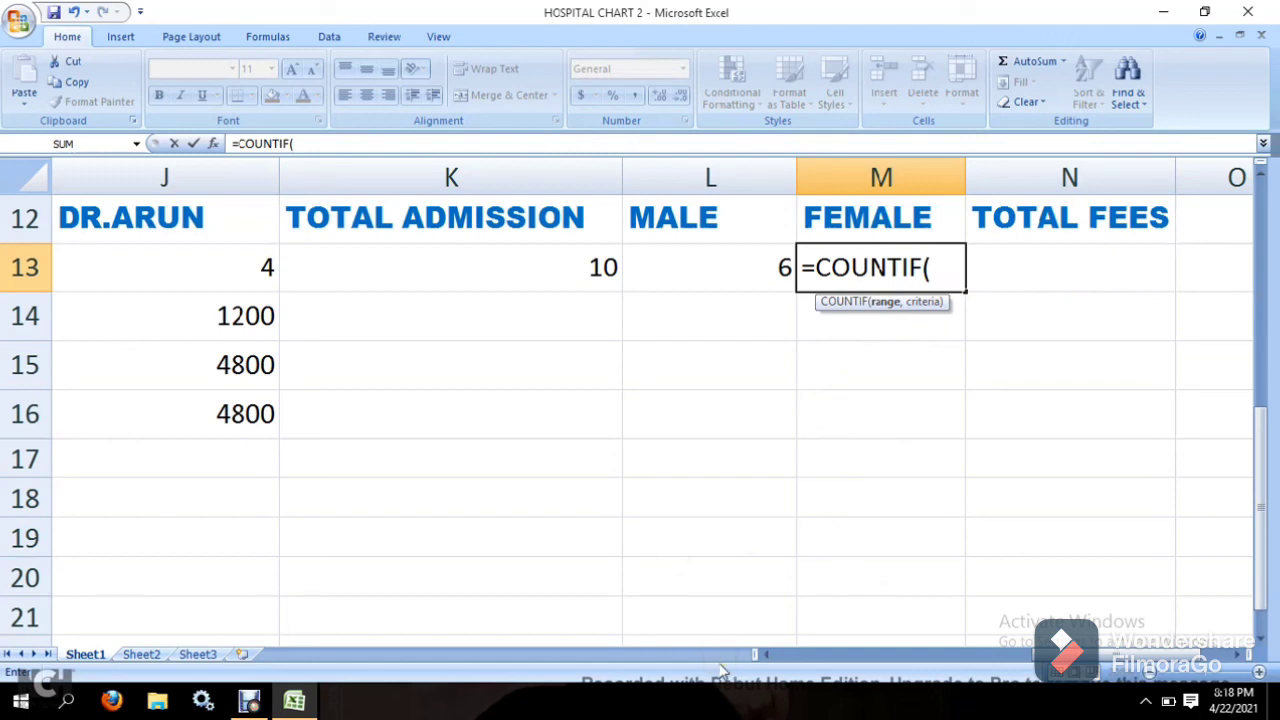
{"action": "left_click", "coordinate": [776, 657]}
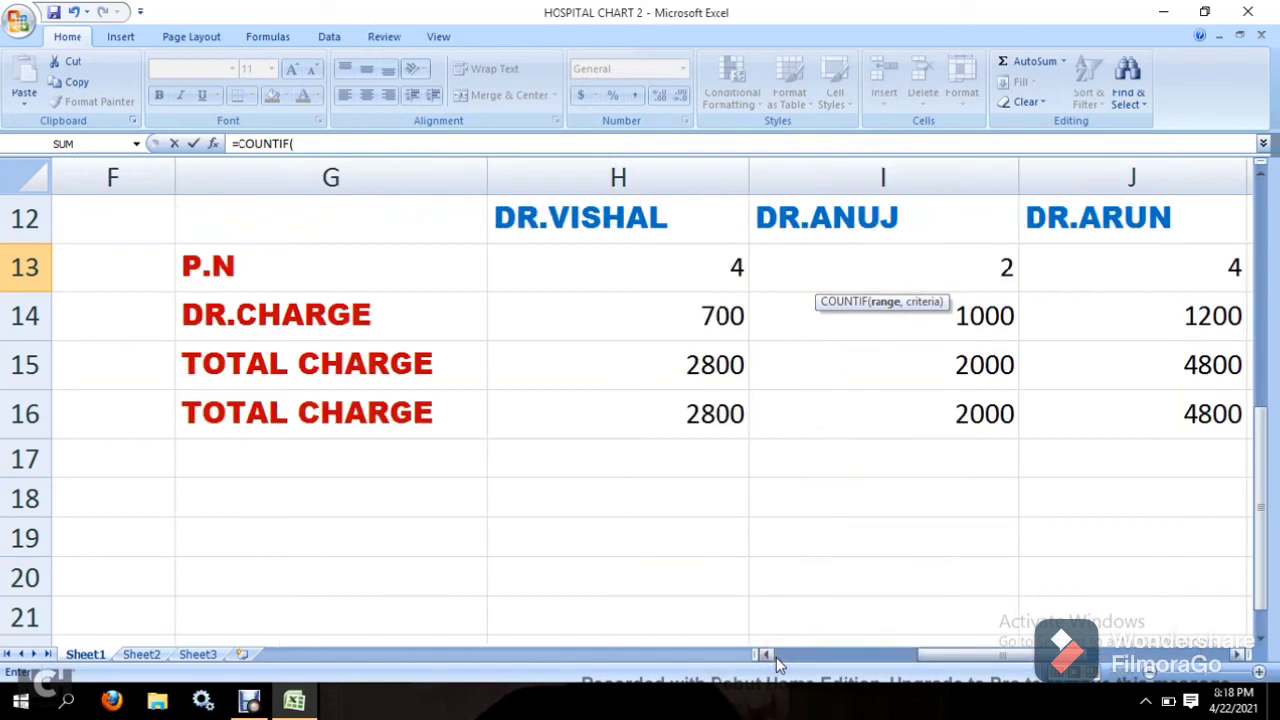
{"action": "left_click", "coordinate": [776, 657]}
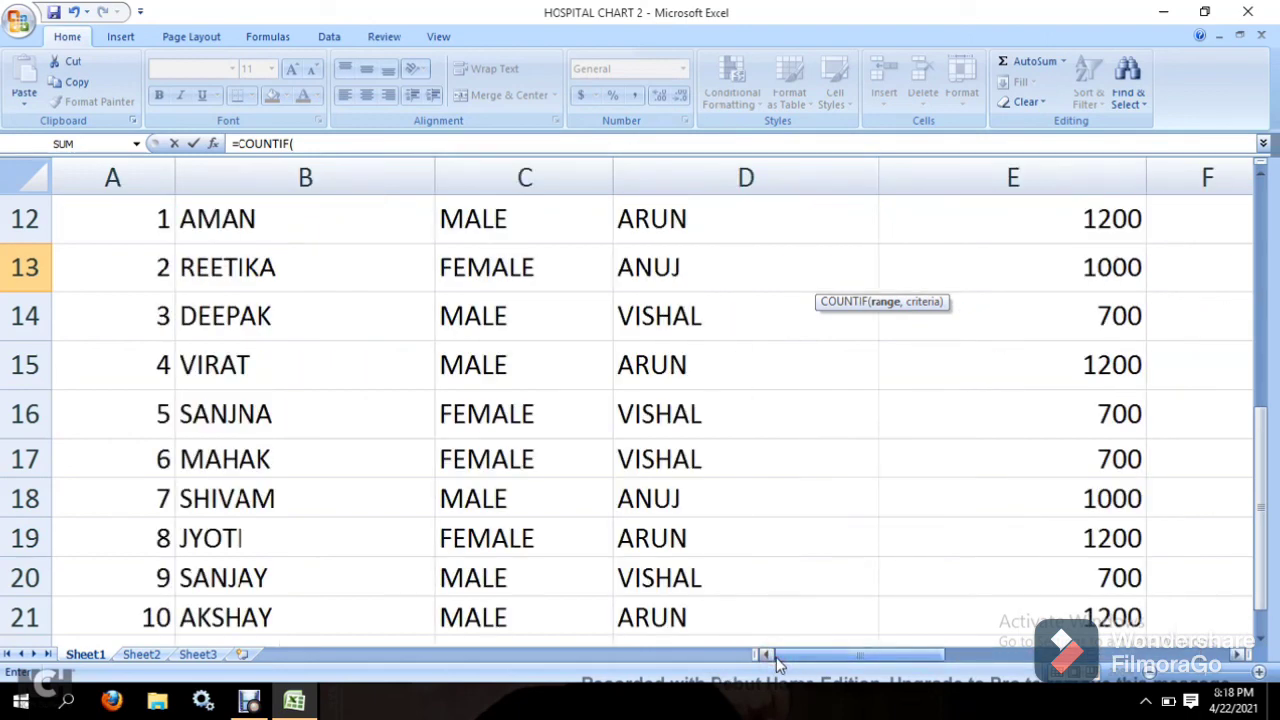
{"action": "left_click", "coordinate": [536, 226]}
{"action": "left_click_drag", "start_coordinate": [536, 226], "coordinate": [526, 606]}
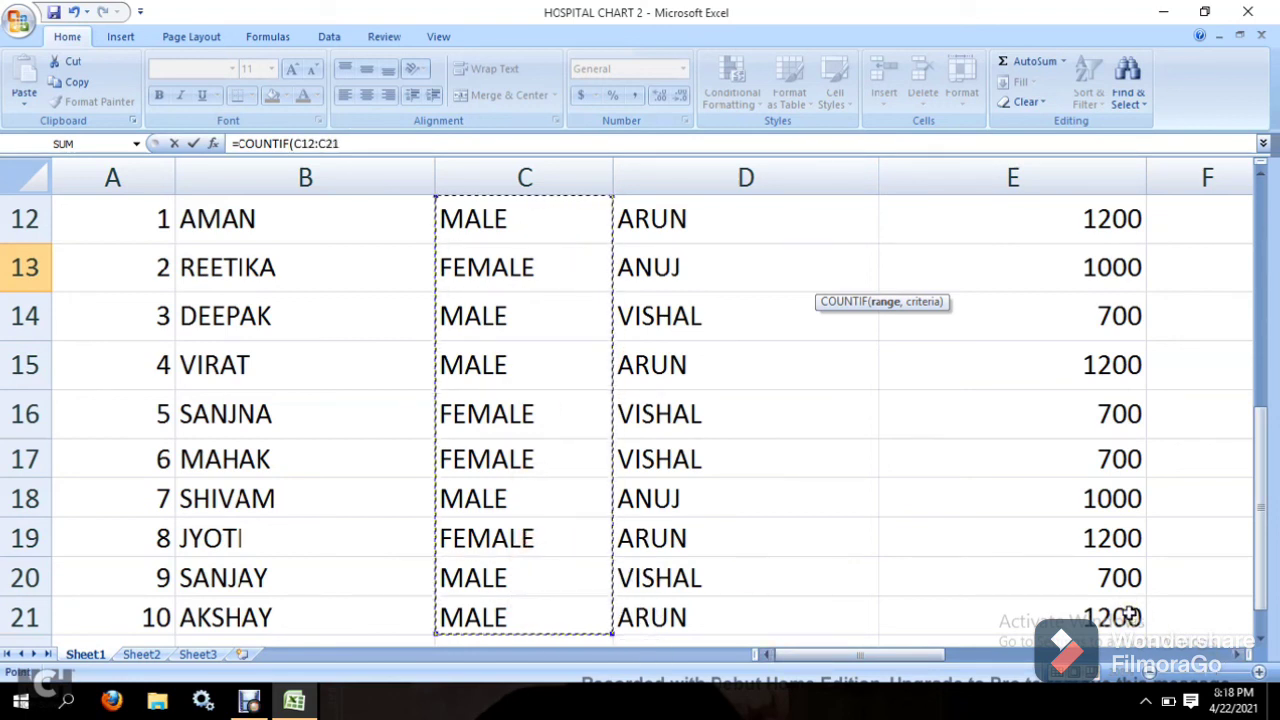
Step: Complete the COUNTIF formula in M13 with "FEMALE" as its criterion
{"action": "left_click", "coordinate": [1236, 656]}
{"action": "left_click", "coordinate": [1236, 656]}
{"action": "left_click", "coordinate": [1236, 656]}
{"action": "left_click", "coordinate": [1236, 656]}
{"action": "left_click", "coordinate": [1236, 656]}
{"action": "left_click", "coordinate": [1236, 656]}
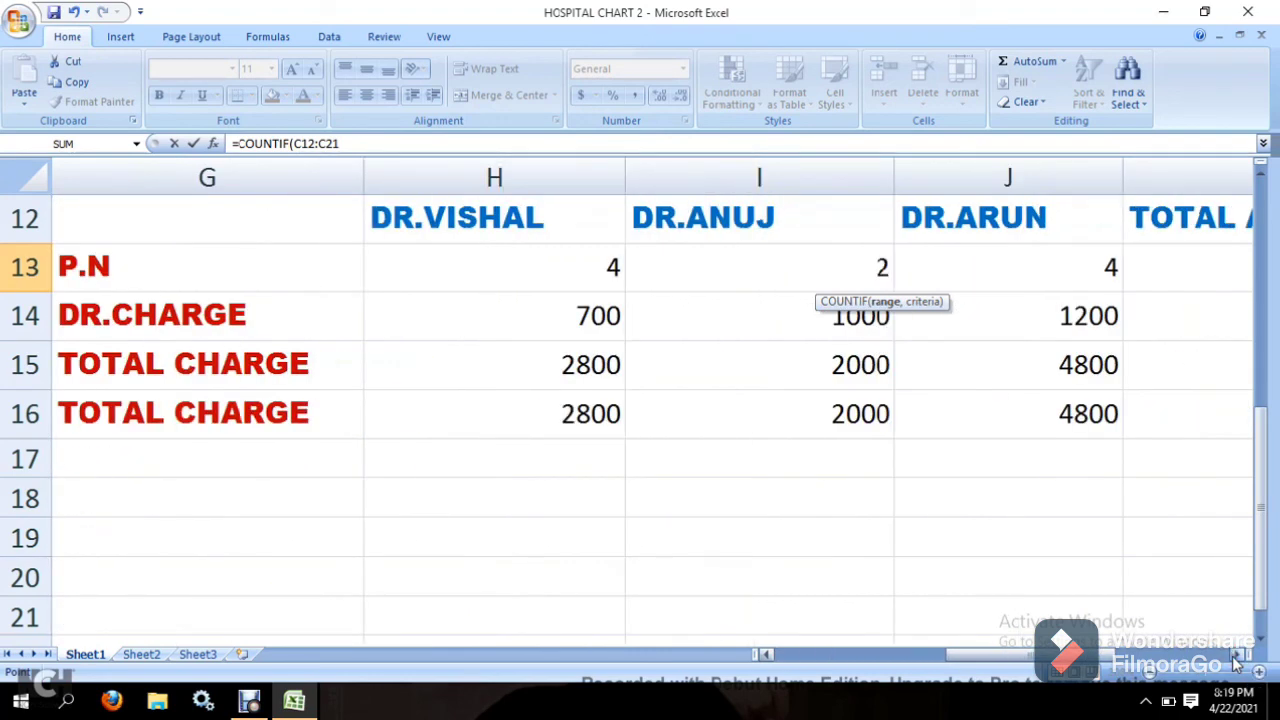
{"action": "left_click", "coordinate": [1236, 656]}
{"action": "left_click", "coordinate": [1236, 656]}
{"action": "left_click", "coordinate": [1236, 656]}
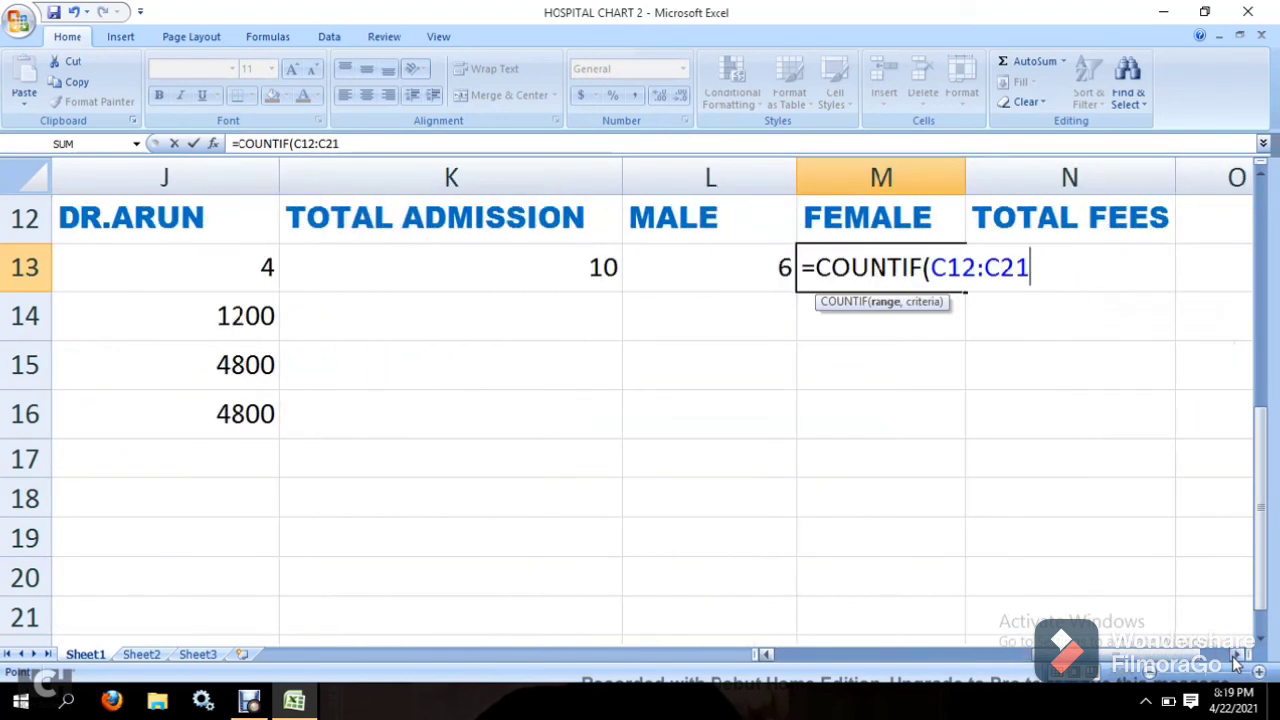
{"action": "left_click", "coordinate": [1236, 656]}
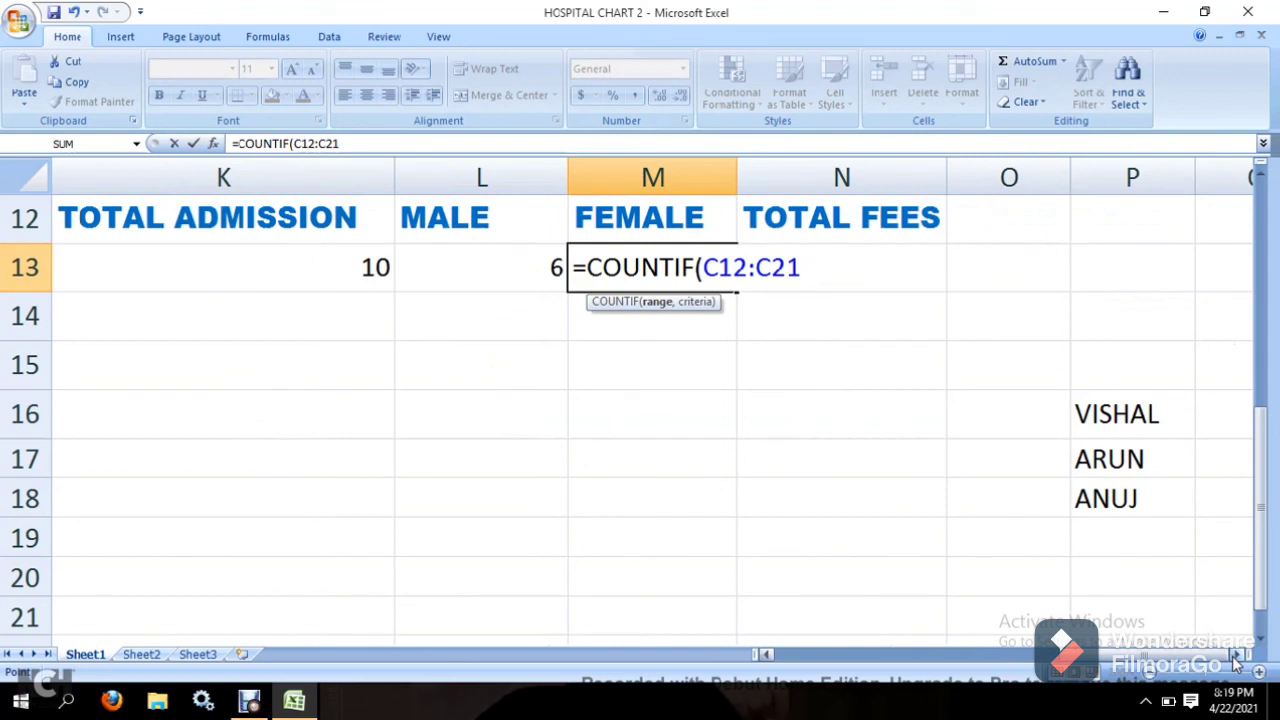
{"action": "type", "text": ","}
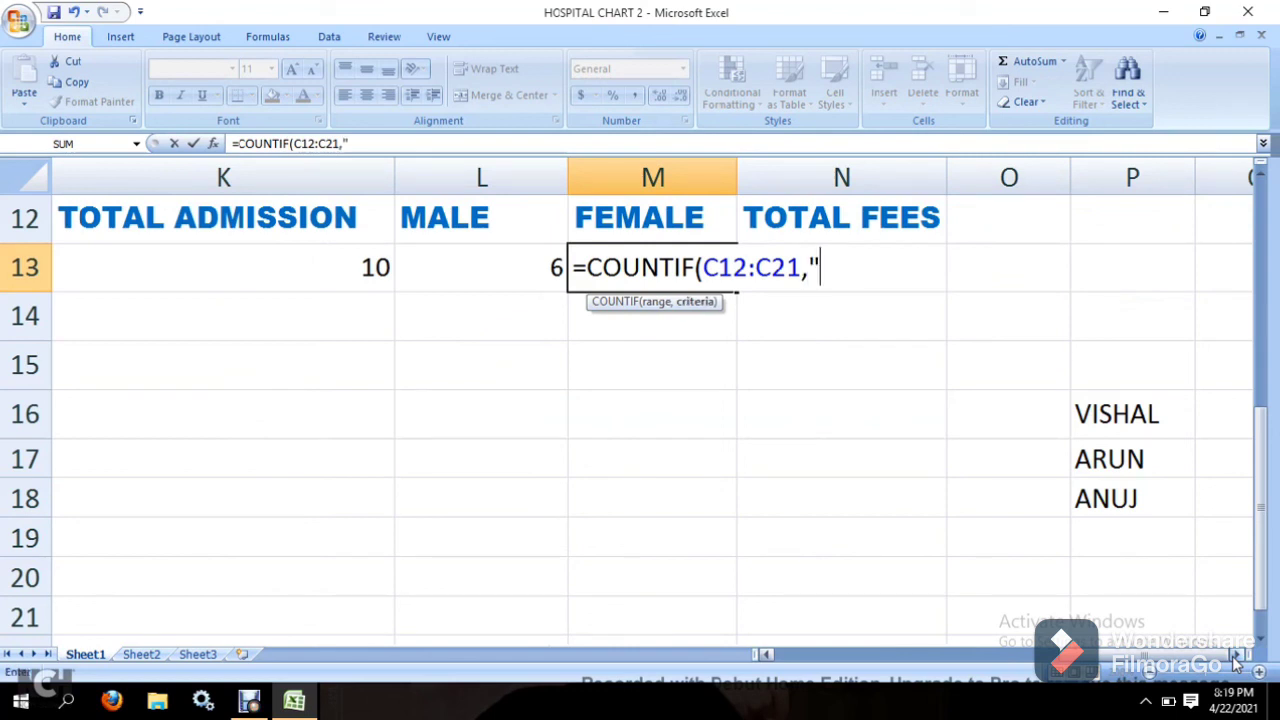
{"action": "type", "text": "\"FEMA"}
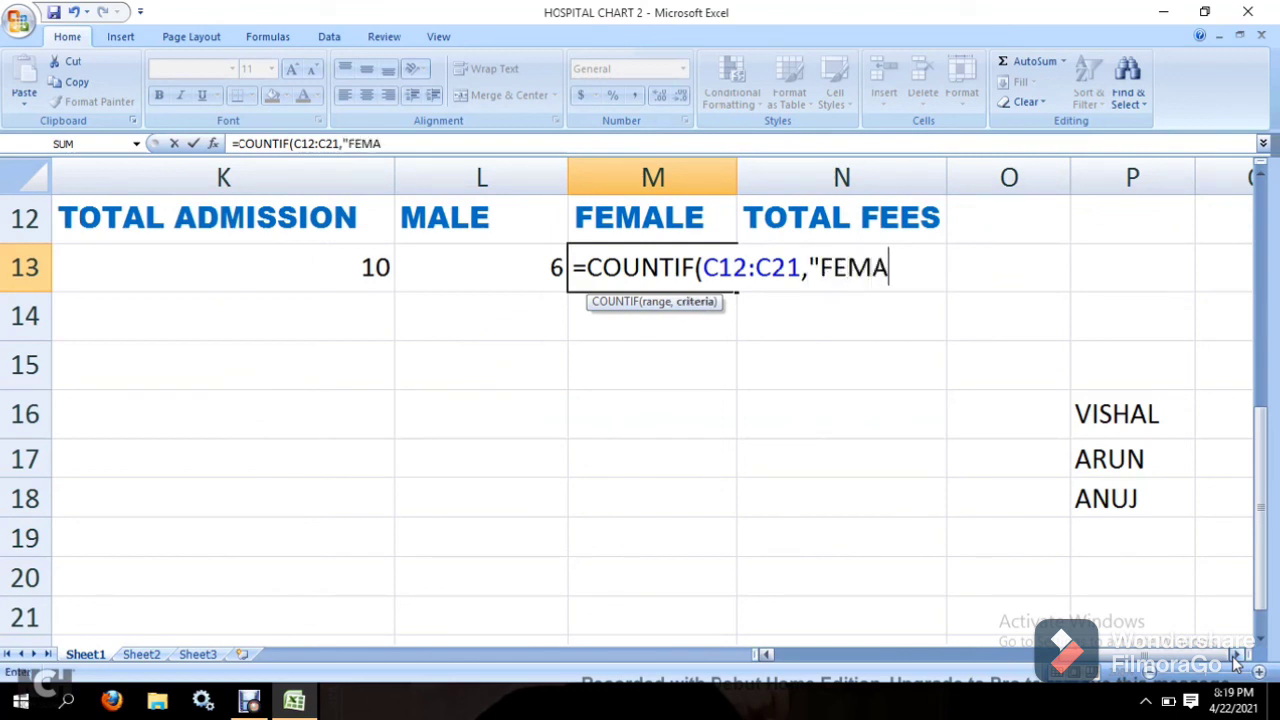
{"action": "type", "text": "LE\")"}
{"action": "key", "text": "Return"}
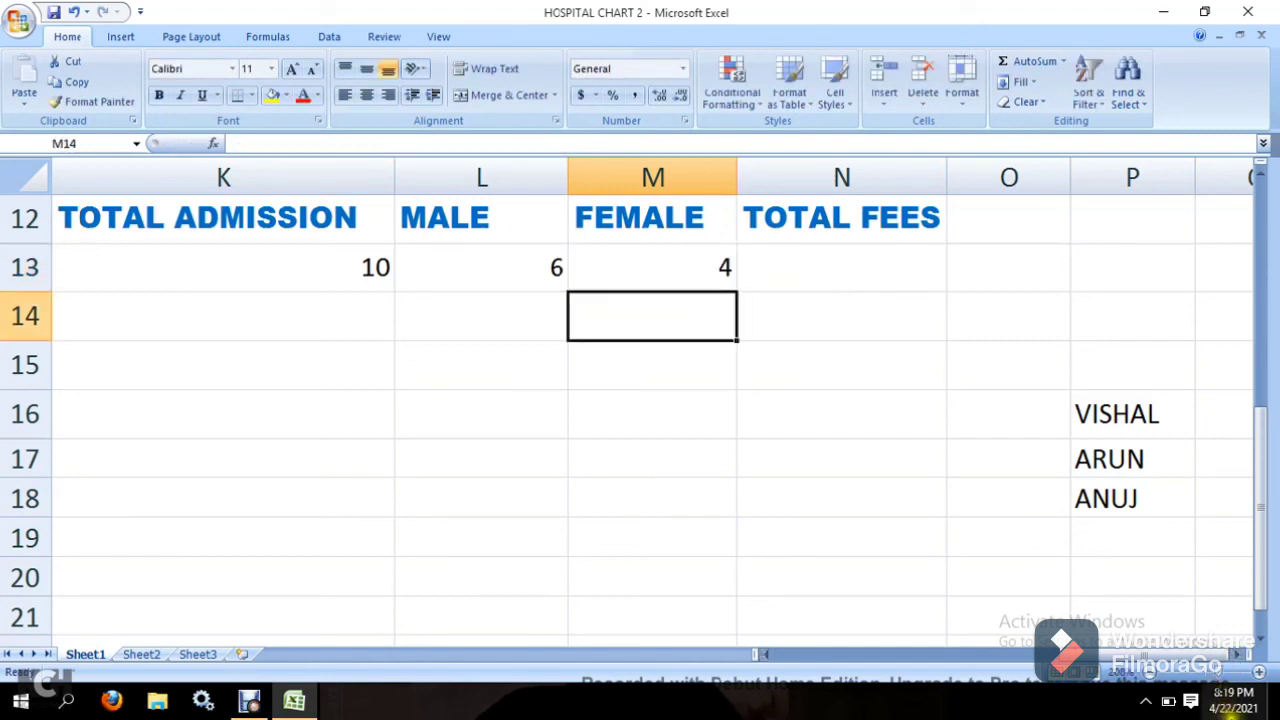
Step: Start a SUM formula in N13, under TOTAL FEES in the CLOSING REPORT, with FEES AMOUNT cell E12 as the range's first cell
{"action": "left_click", "coordinate": [853, 260]}
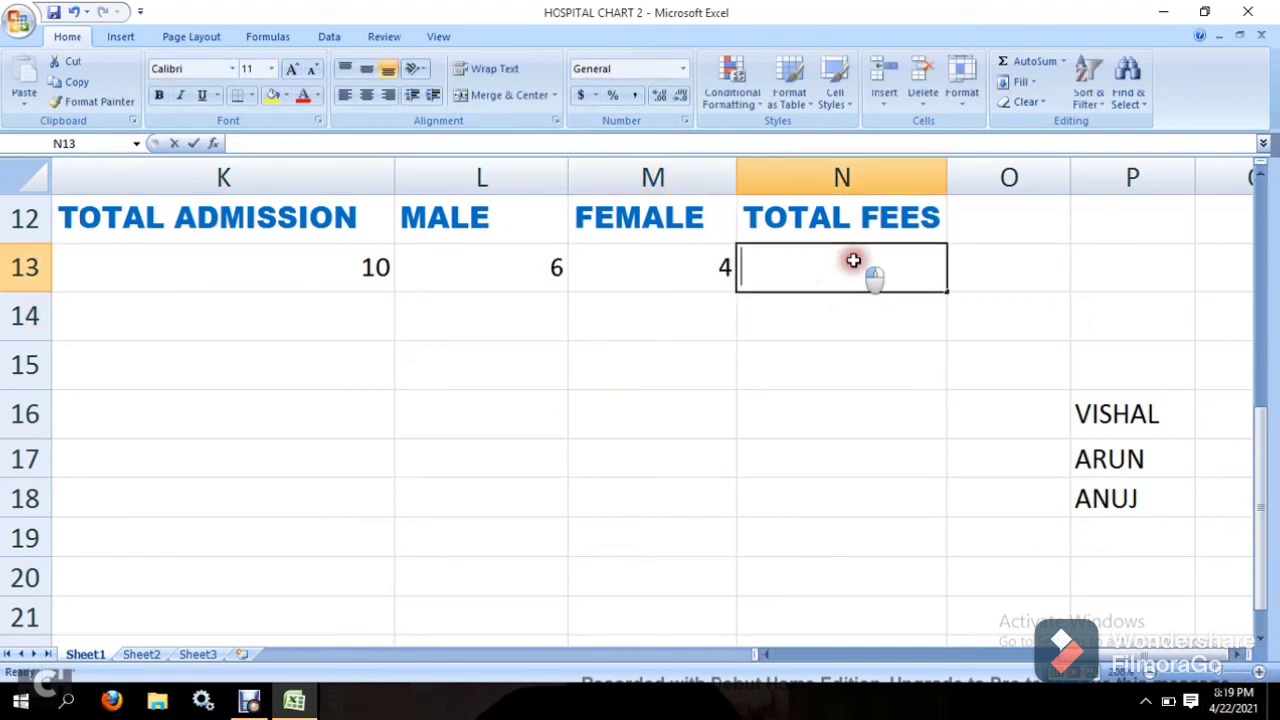
{"action": "type", "text": "=S"}
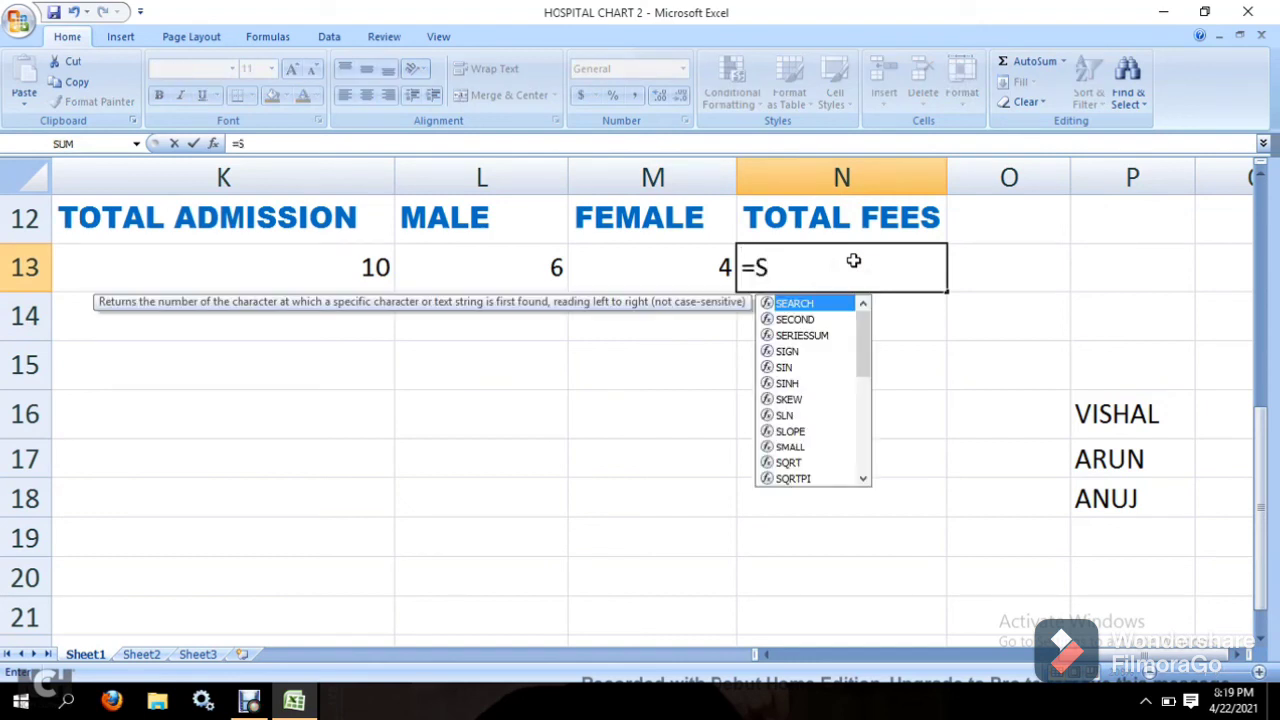
{"action": "type", "text": "UM("}
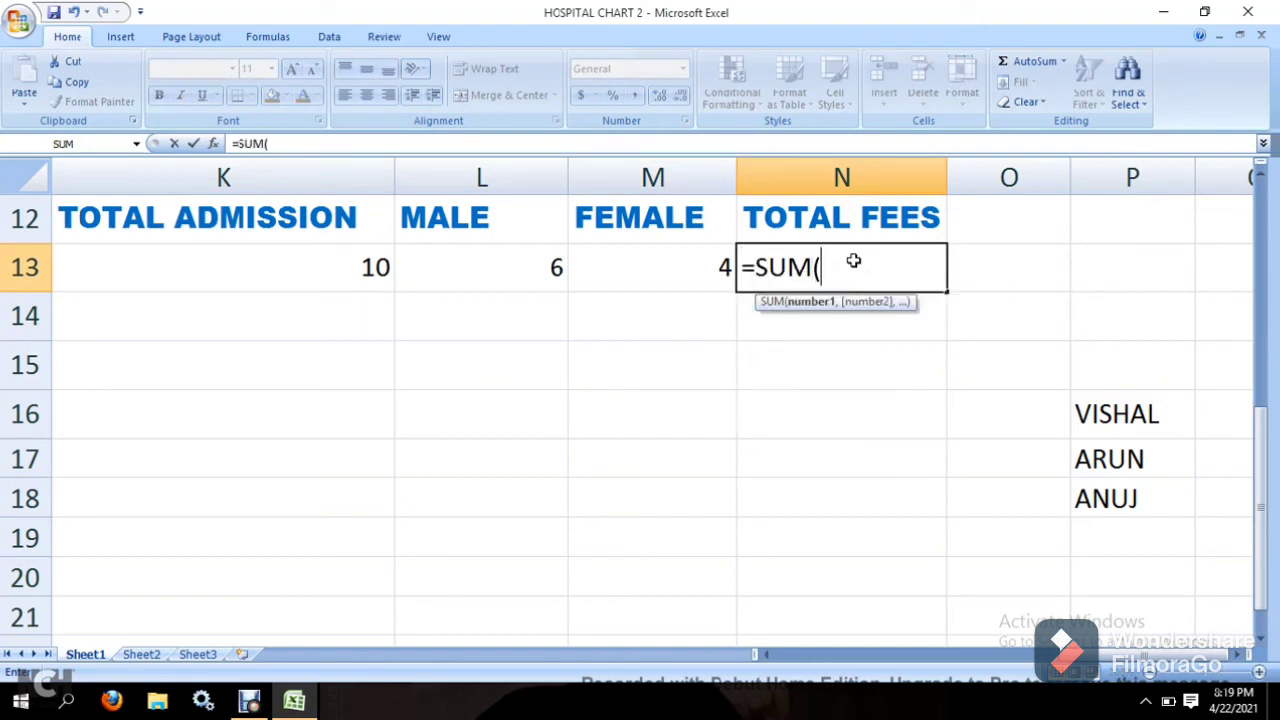
{"action": "left_click", "coordinate": [769, 658]}
{"action": "left_click", "coordinate": [769, 658]}
{"action": "left_click", "coordinate": [770, 654]}
{"action": "left_click", "coordinate": [770, 654]}
{"action": "left_click", "coordinate": [770, 654]}
{"action": "left_click", "coordinate": [770, 654]}
{"action": "left_click", "coordinate": [770, 654]}
{"action": "left_click", "coordinate": [770, 654]}
{"action": "left_click", "coordinate": [770, 654]}
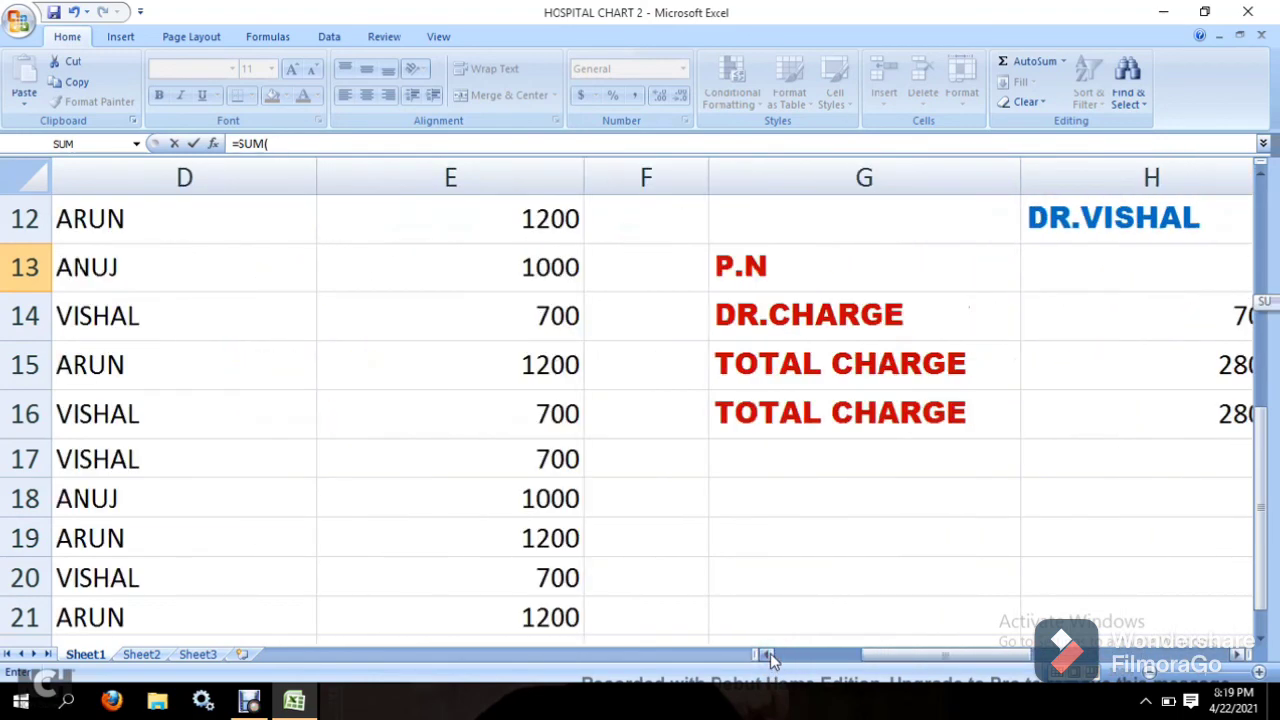
{"action": "left_click", "coordinate": [473, 230]}
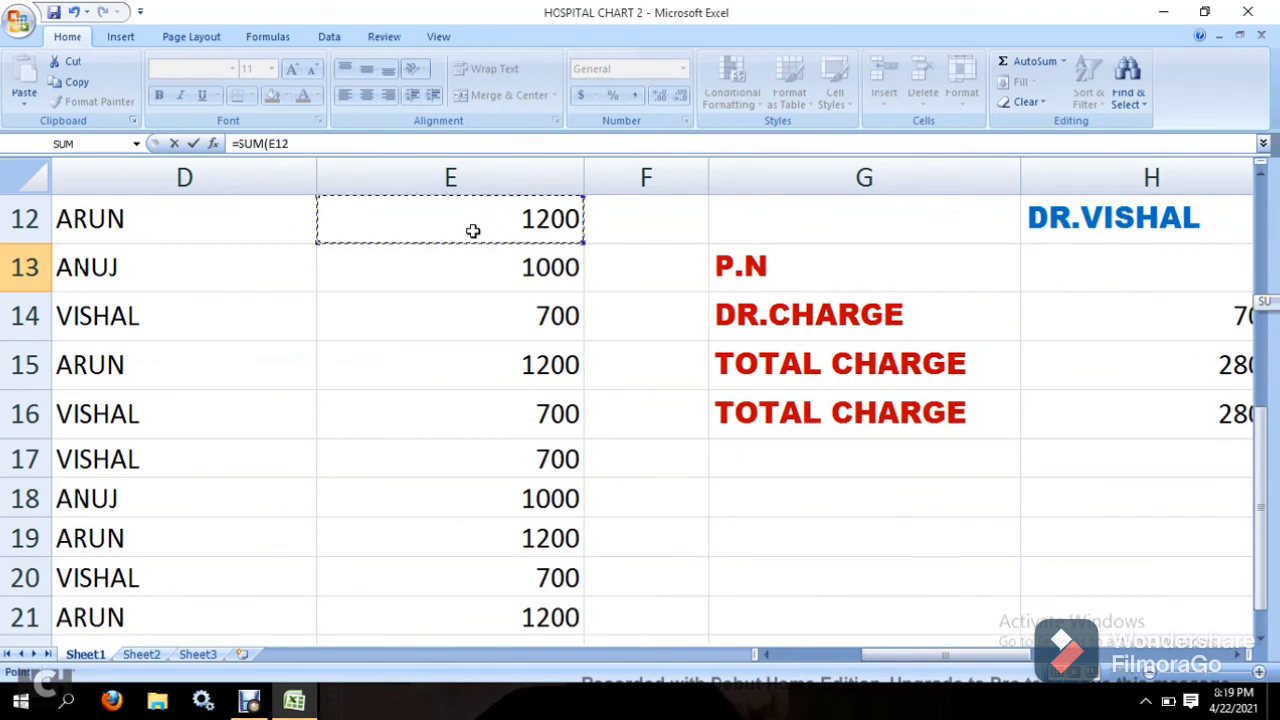
{"action": "key", "text": "Up"}
{"action": "key", "text": "Down"}
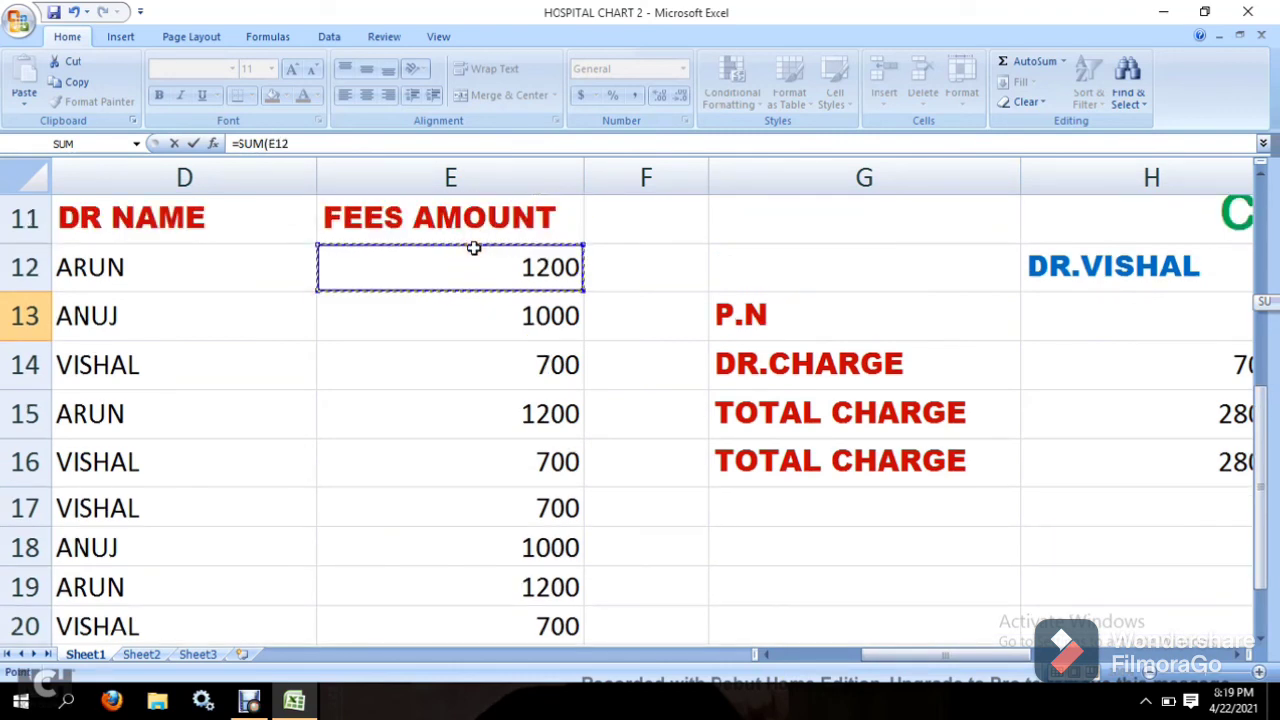
Step: Extend the SUM range in N13 down to E21, leaving out the TOTAL CHARGE row, and enter the formula
{"action": "key", "text": "shift+Down"}
{"action": "key", "text": "shift+Down"}
{"action": "key", "text": "shift+Down"}
{"action": "key", "text": "shift+Down"}
{"action": "key", "text": "shift+Down"}
{"action": "key", "text": "shift+Down"}
{"action": "key", "text": "shift+Down"}
{"action": "key", "text": "shift+Down"}
{"action": "key", "text": "shift+Down"}
{"action": "key", "text": "shift+Down"}
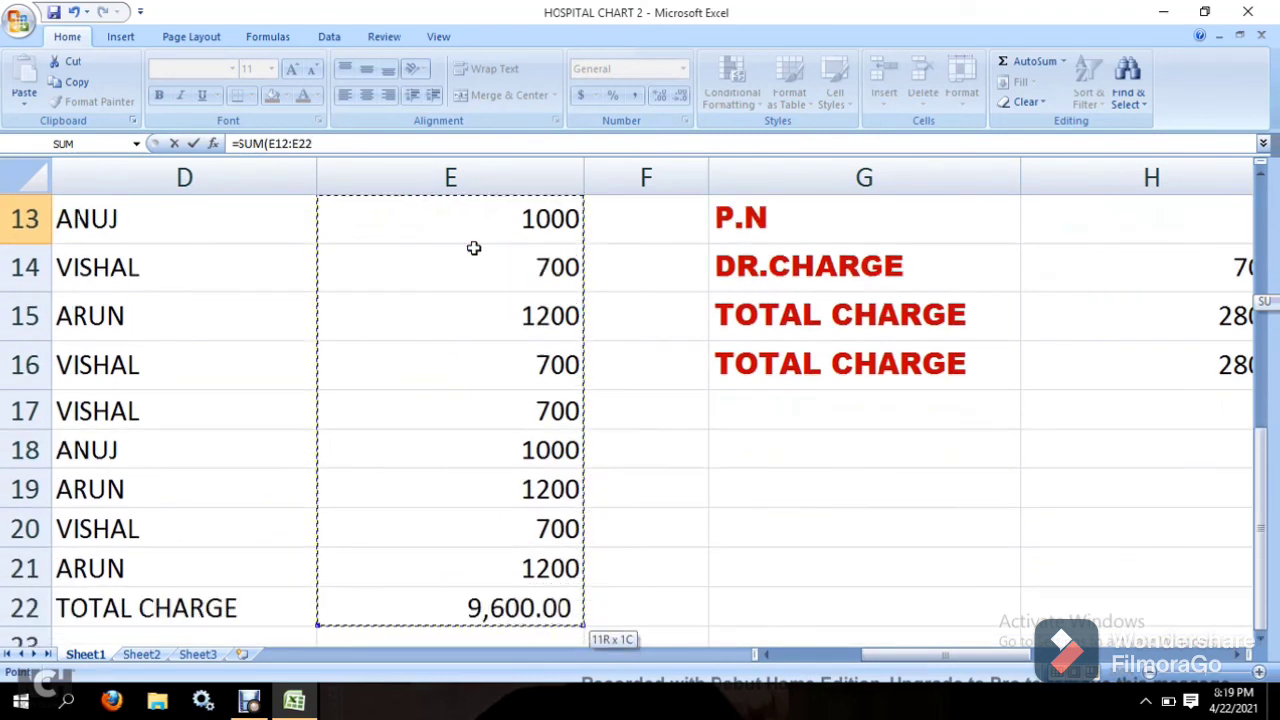
{"action": "key", "text": "shift+Up"}
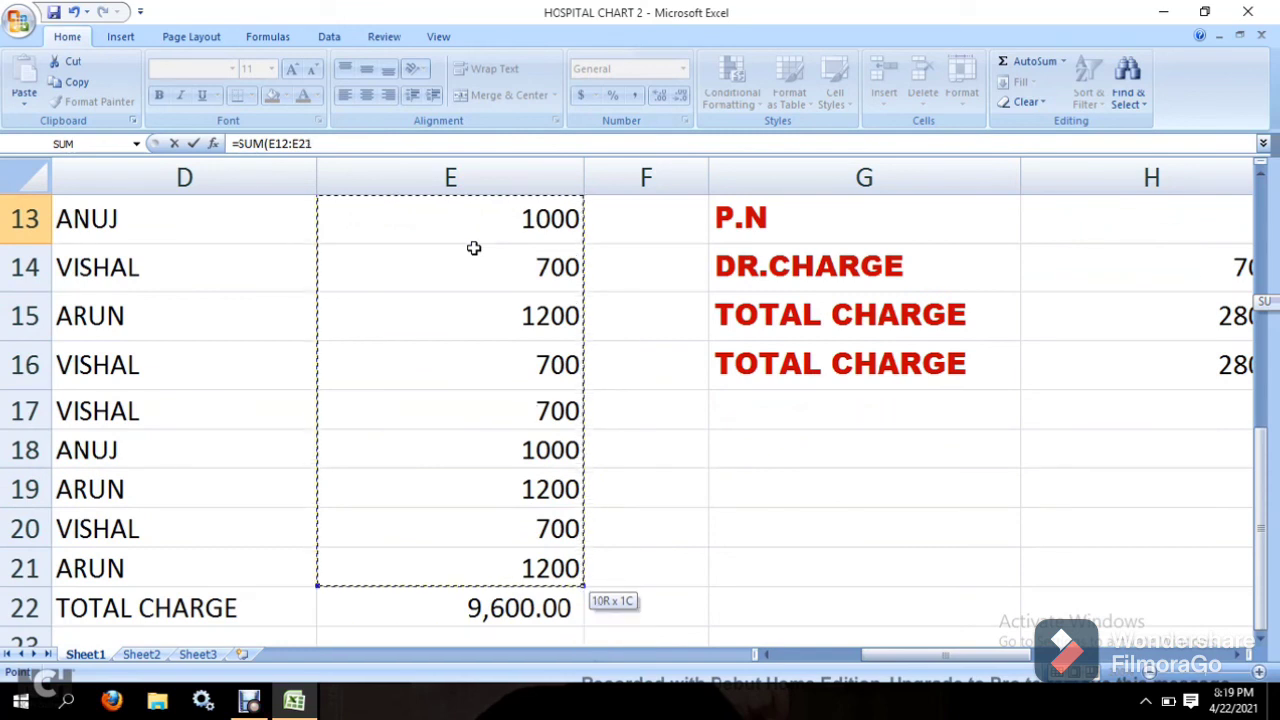
{"action": "key", "text": "Return"}
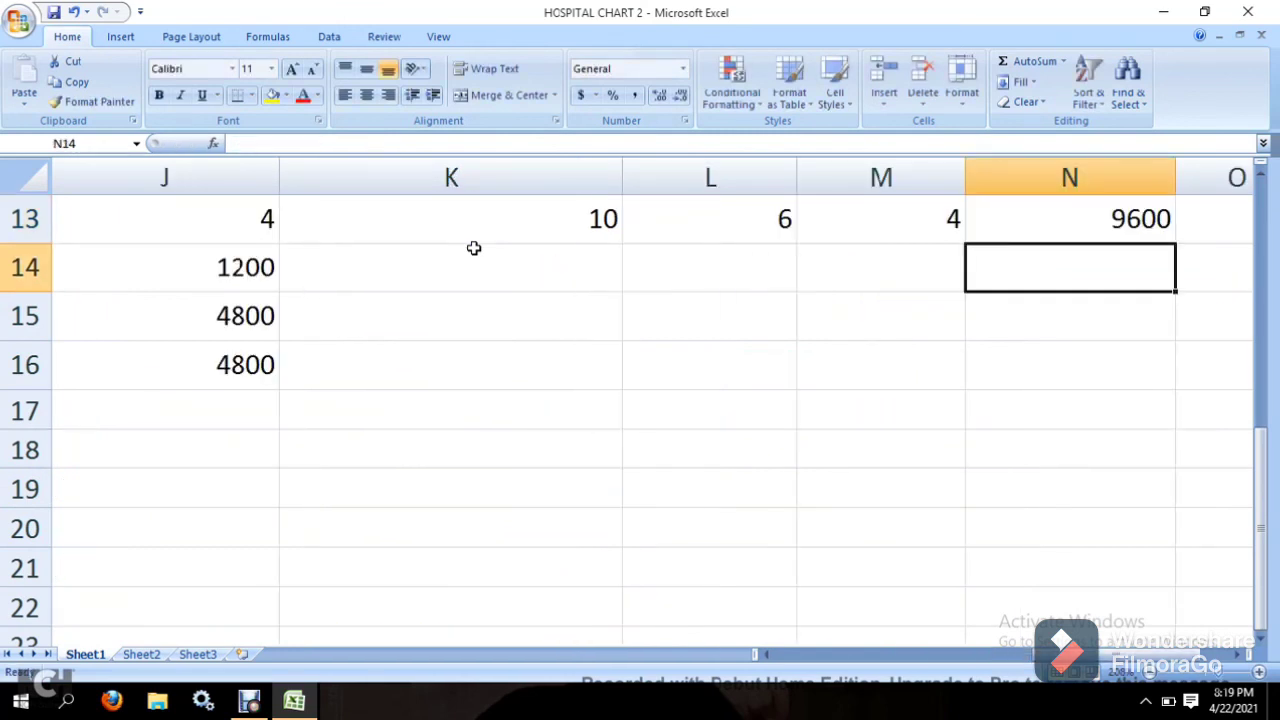
Step: Review the TOTAL FEES formula in N13, the CLOSING REPORT, the patient list and the CONSULTANT summary at a smaller zoom
{"action": "left_click", "coordinate": [995, 232]}
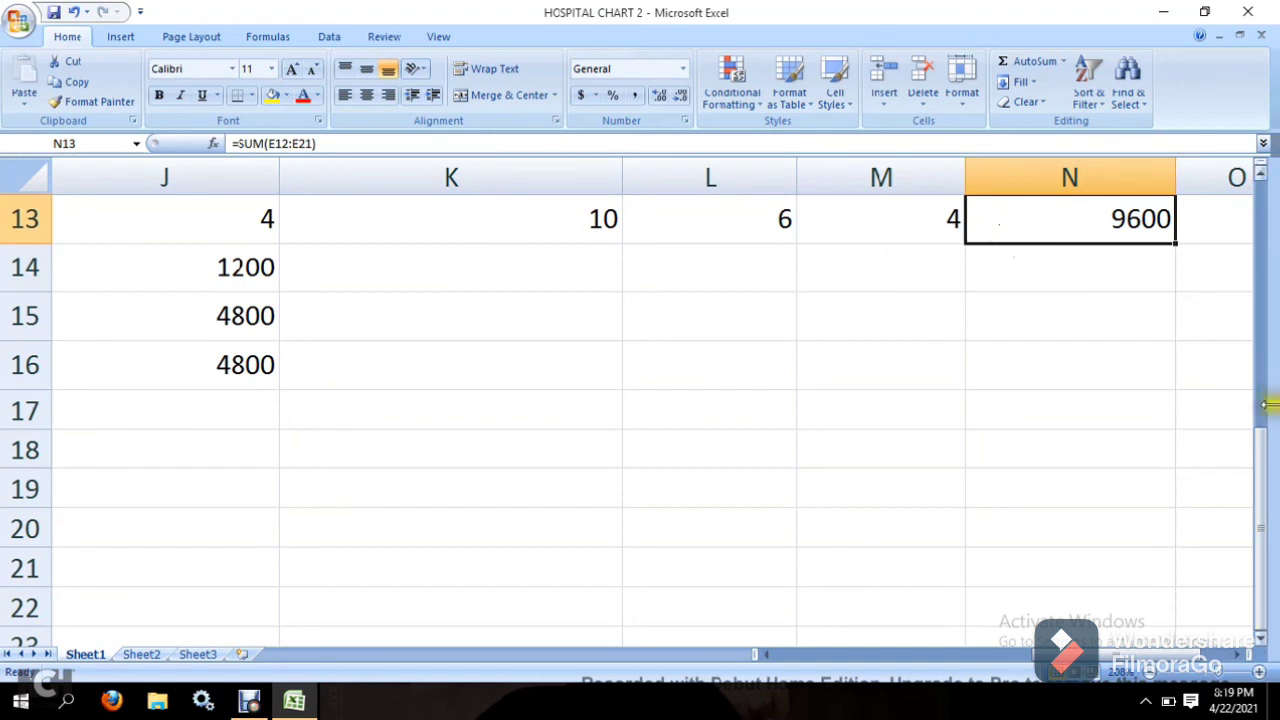
{"action": "left_click", "coordinate": [1262, 172]}
{"action": "left_click", "coordinate": [1262, 172]}
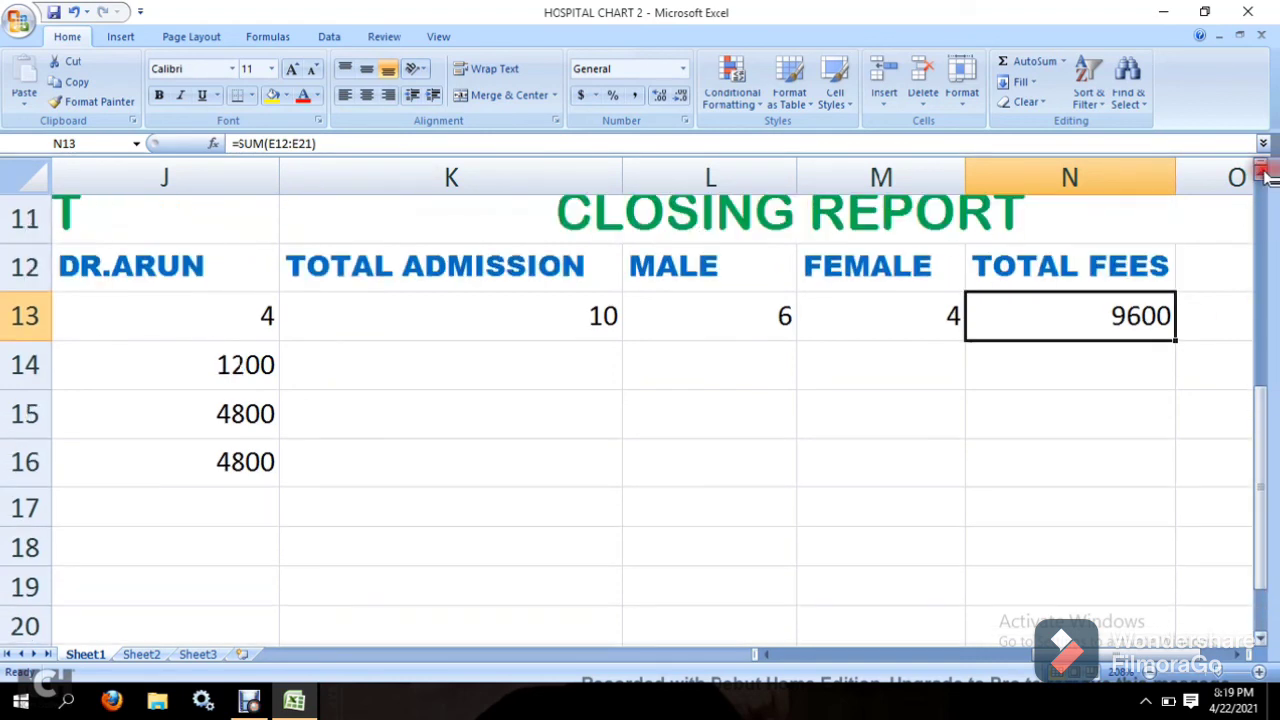
{"action": "left_click", "coordinate": [1262, 172]}
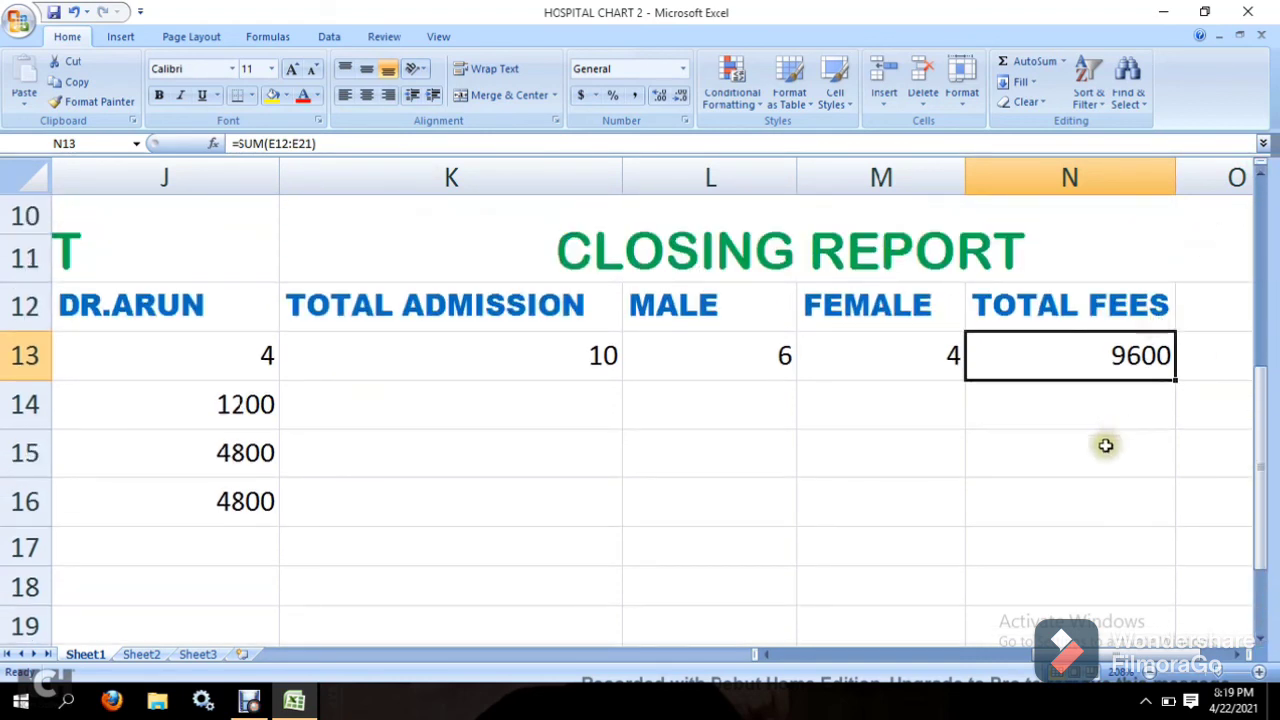
{"action": "left_click", "coordinate": [1210, 680]}
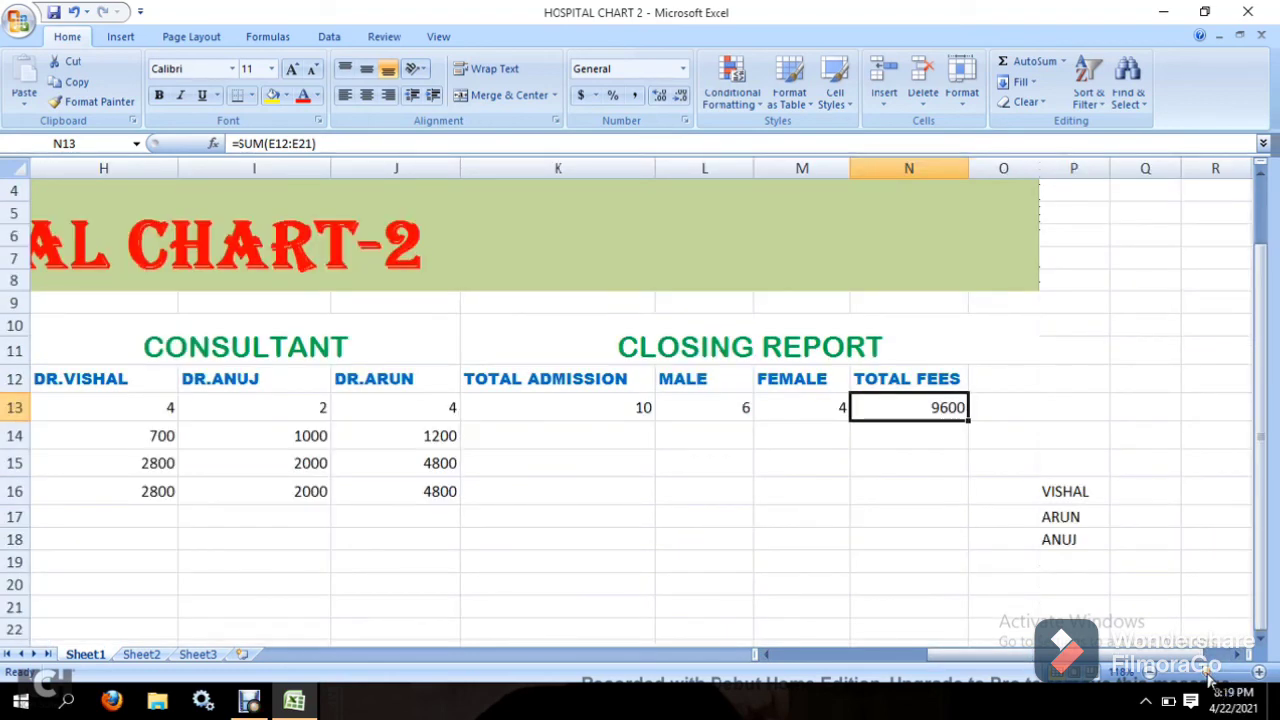
{"action": "left_click", "coordinate": [775, 654]}
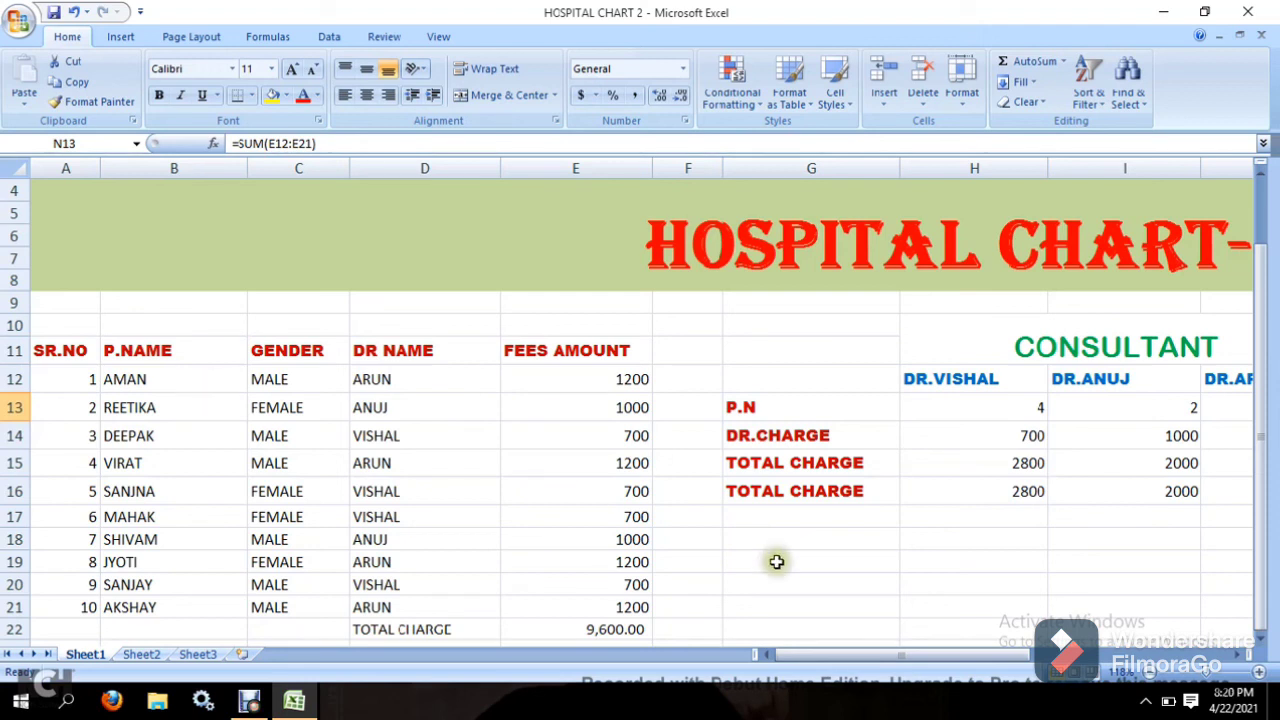
{"action": "left_click", "coordinate": [1241, 654]}
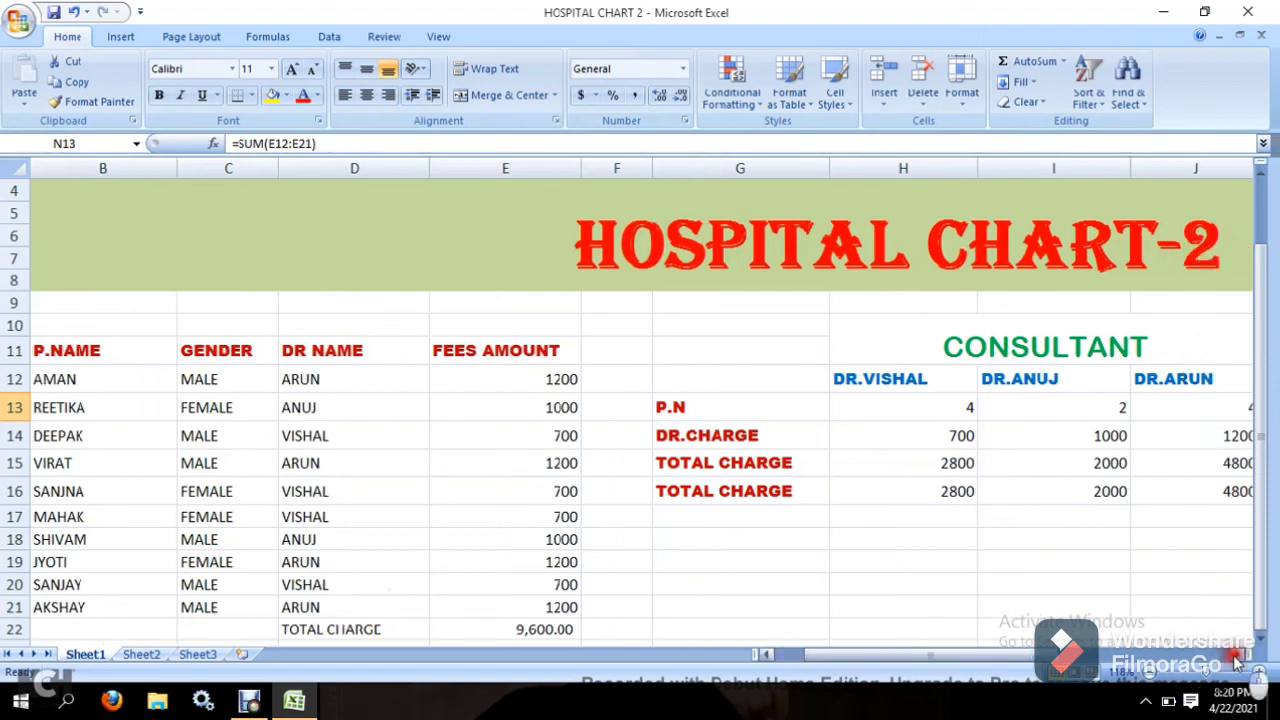
{"action": "left_click", "coordinate": [1241, 654]}
{"action": "left_click", "coordinate": [1241, 654]}
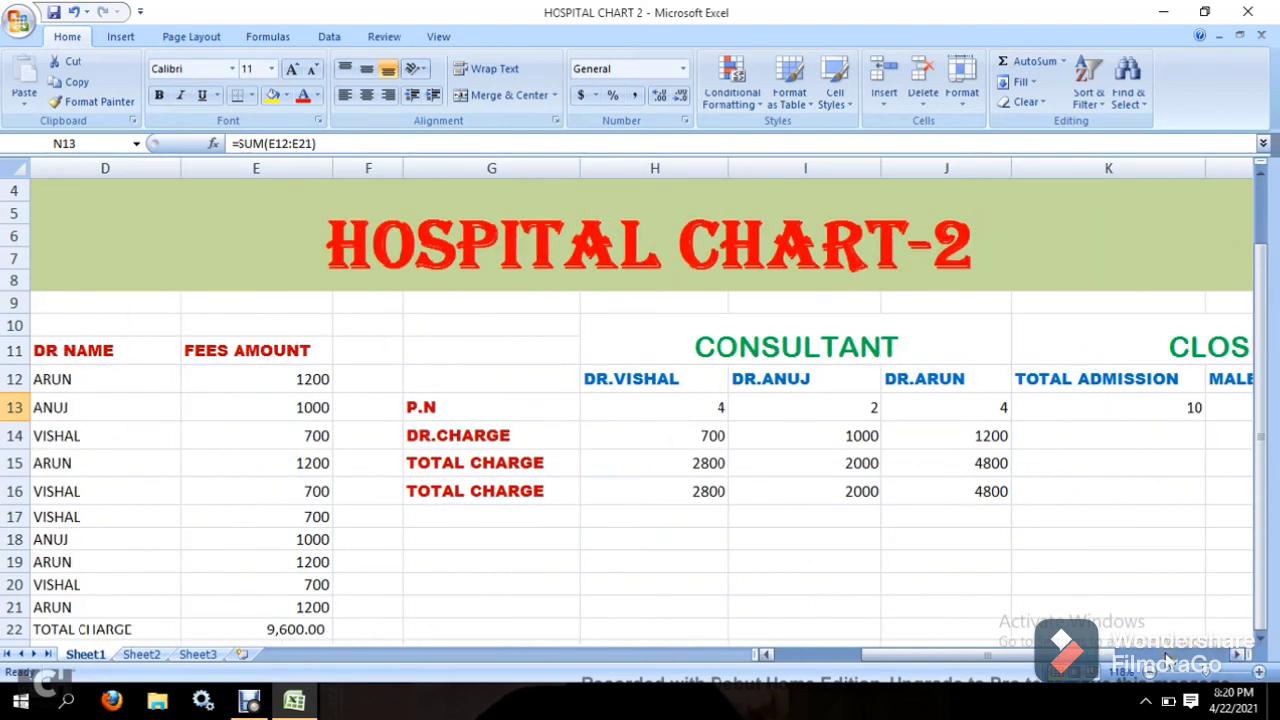